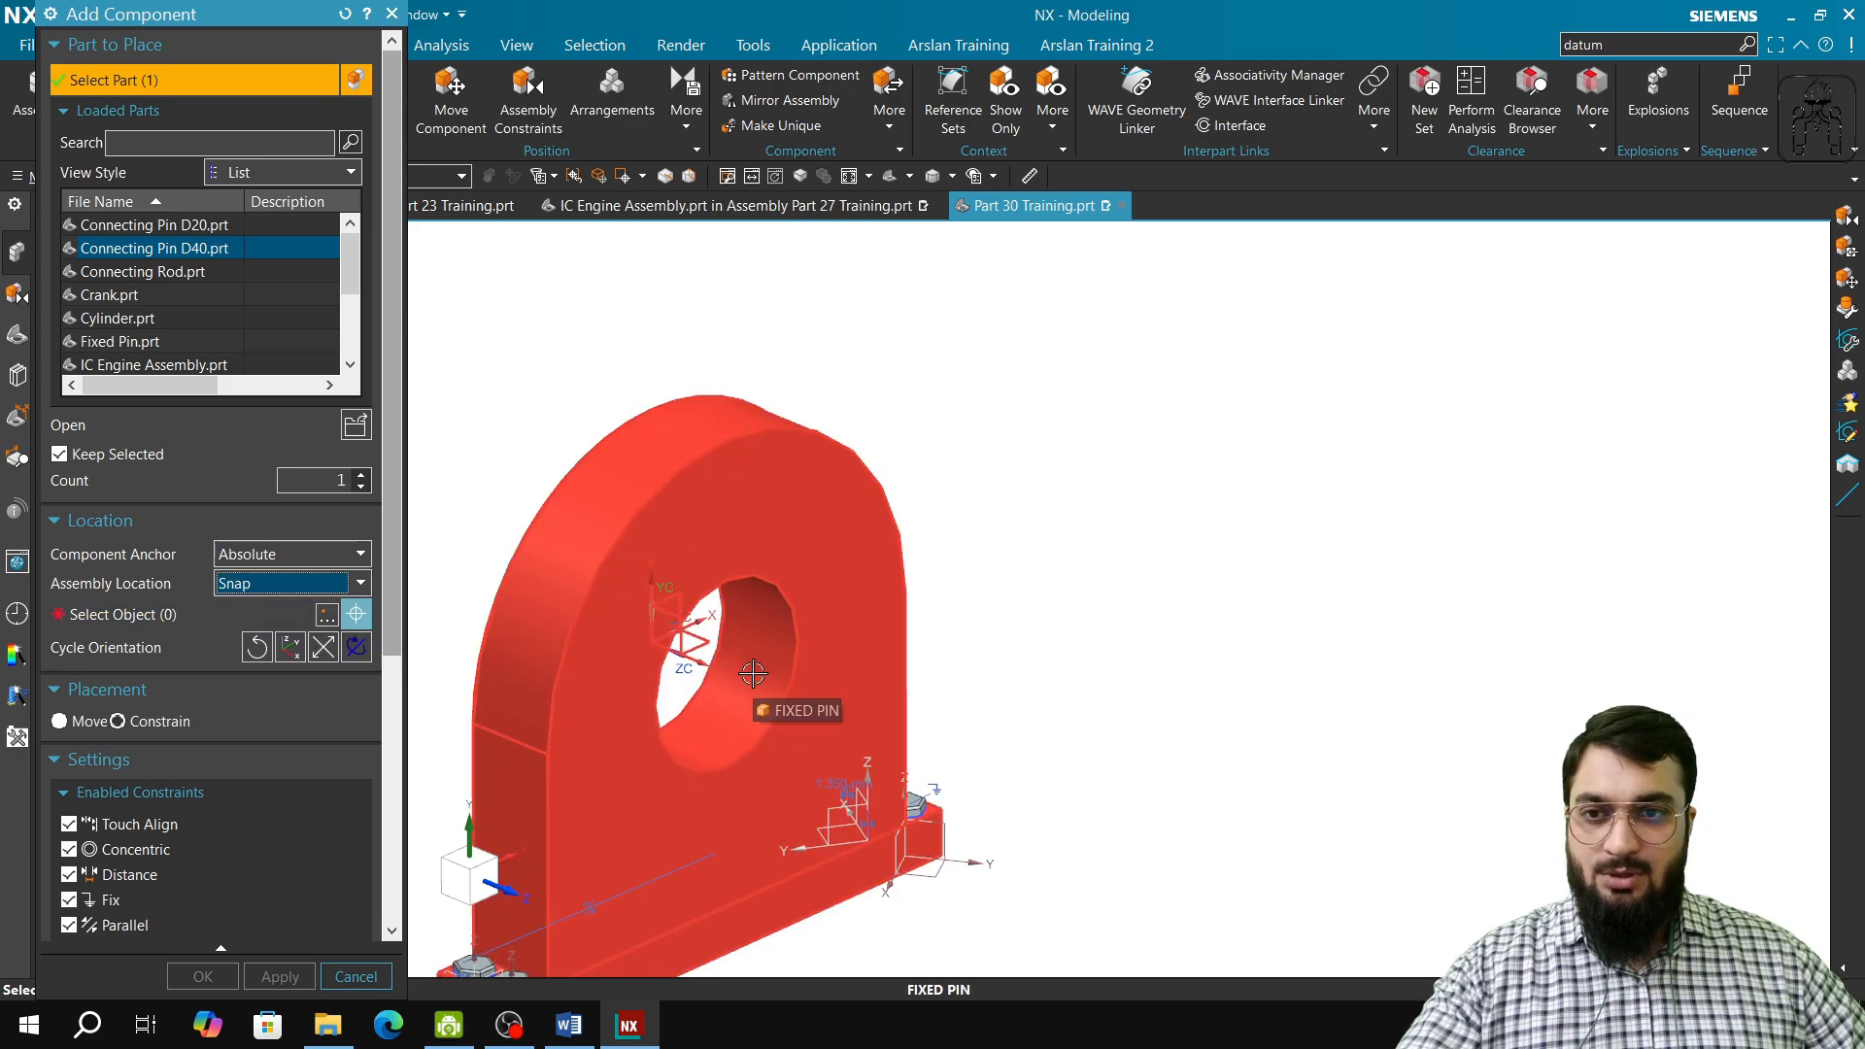
Step: Place one Connecting Pin D40 beside the Fixed Pin using the Snap assembly location and finish adding components
{"action": "scroll", "coordinate": [750, 678], "scroll_direction": "down", "scroll_amount": 2}
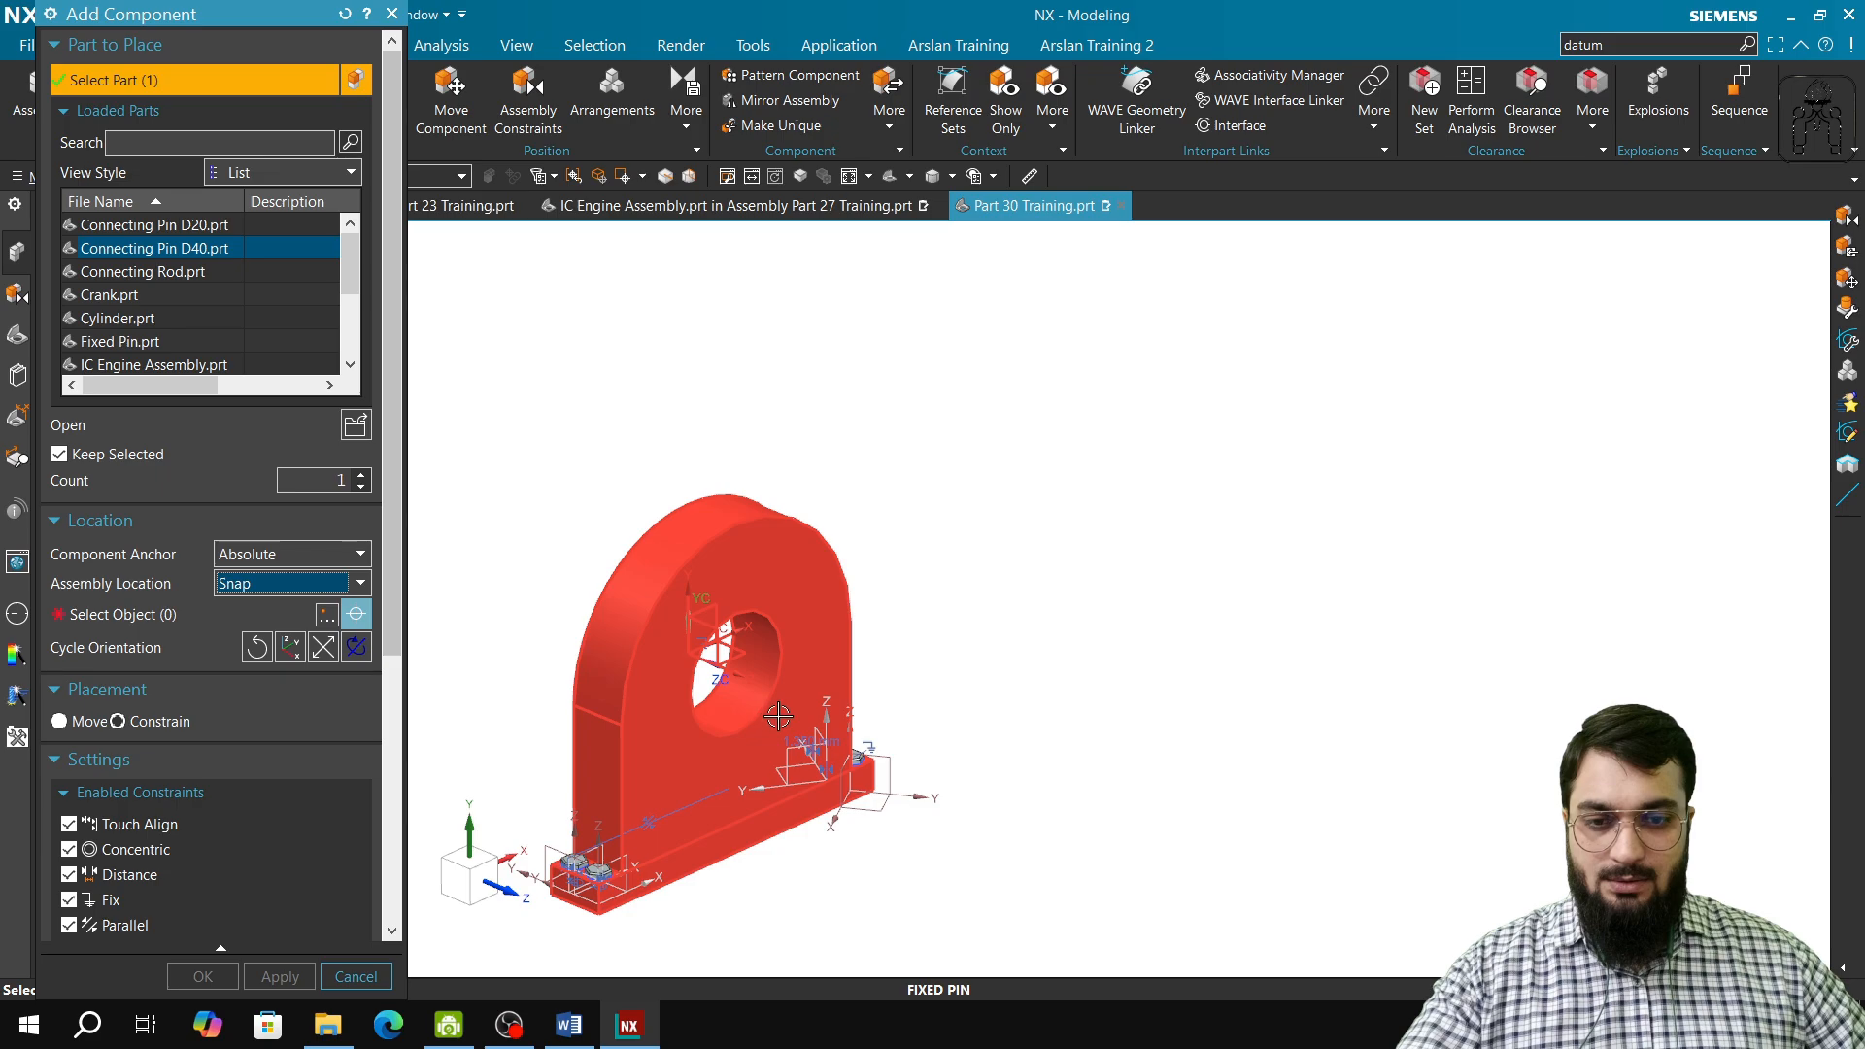
{"action": "scroll", "coordinate": [754, 640], "scroll_direction": "up", "scroll_amount": 4}
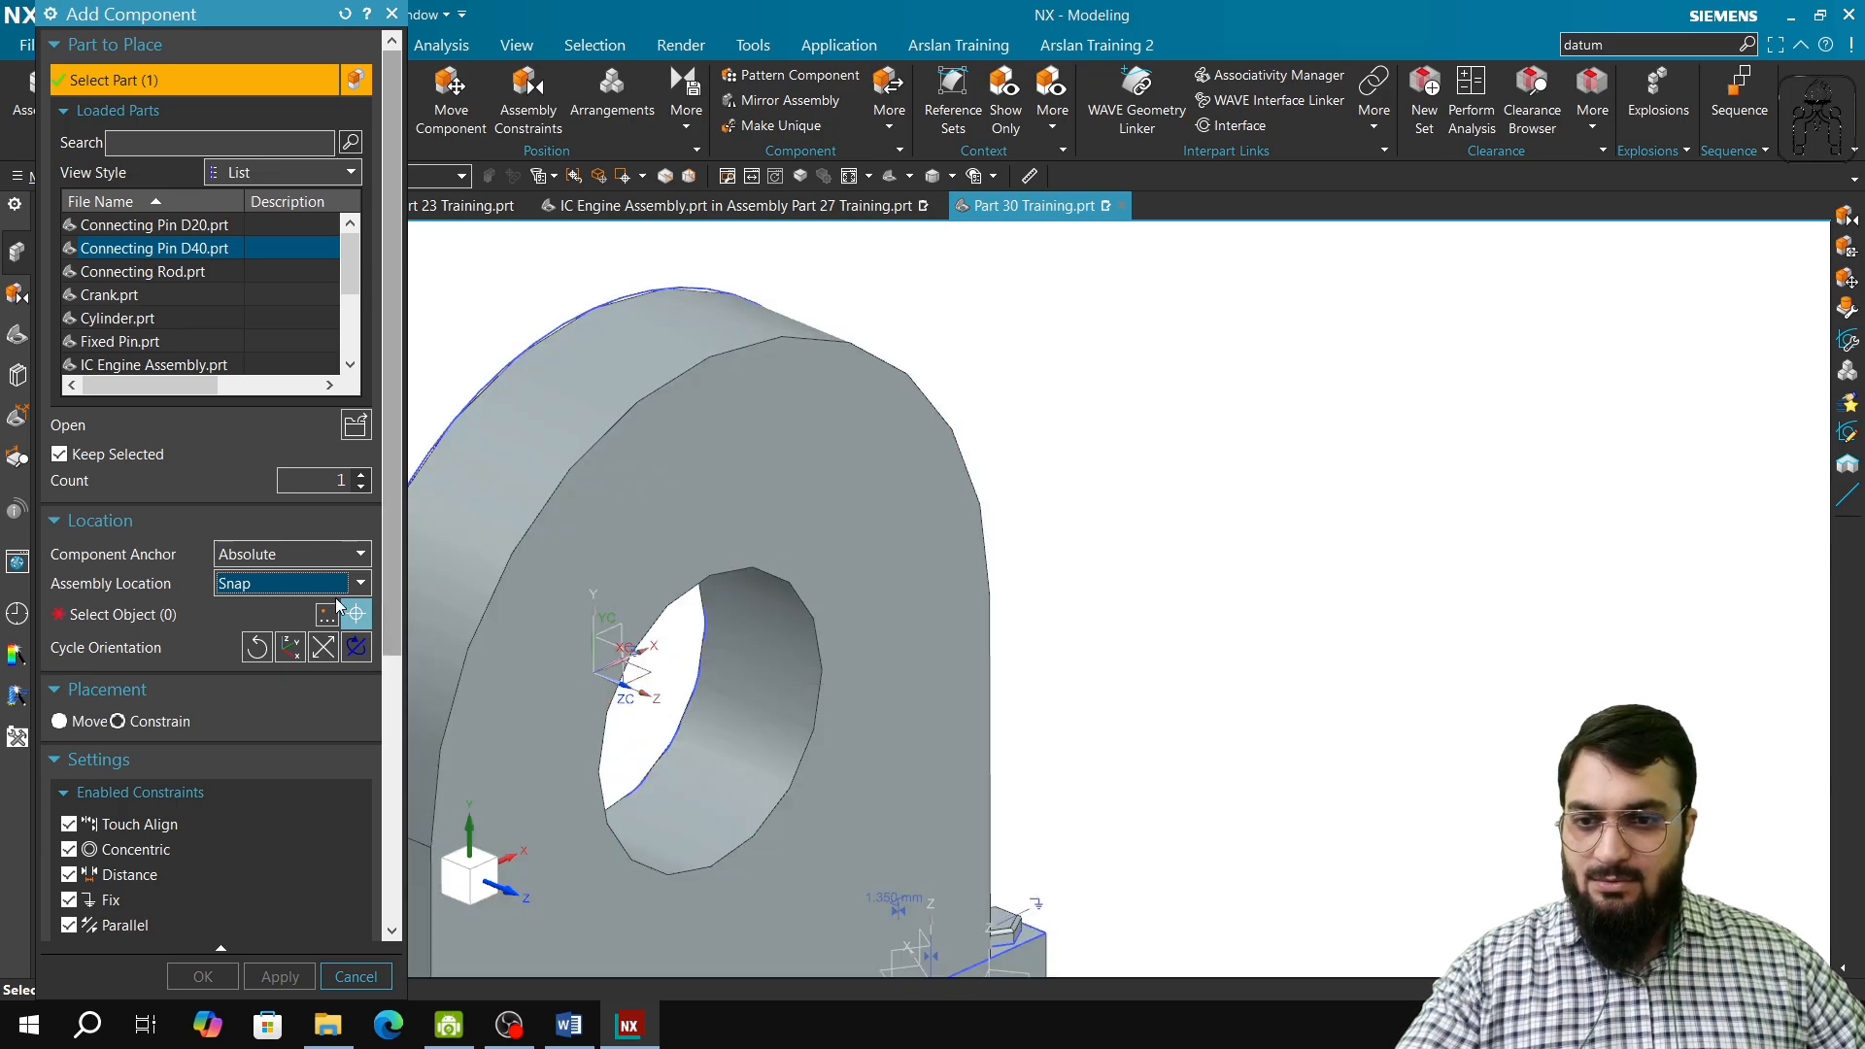
{"action": "left_click", "coordinate": [214, 616]}
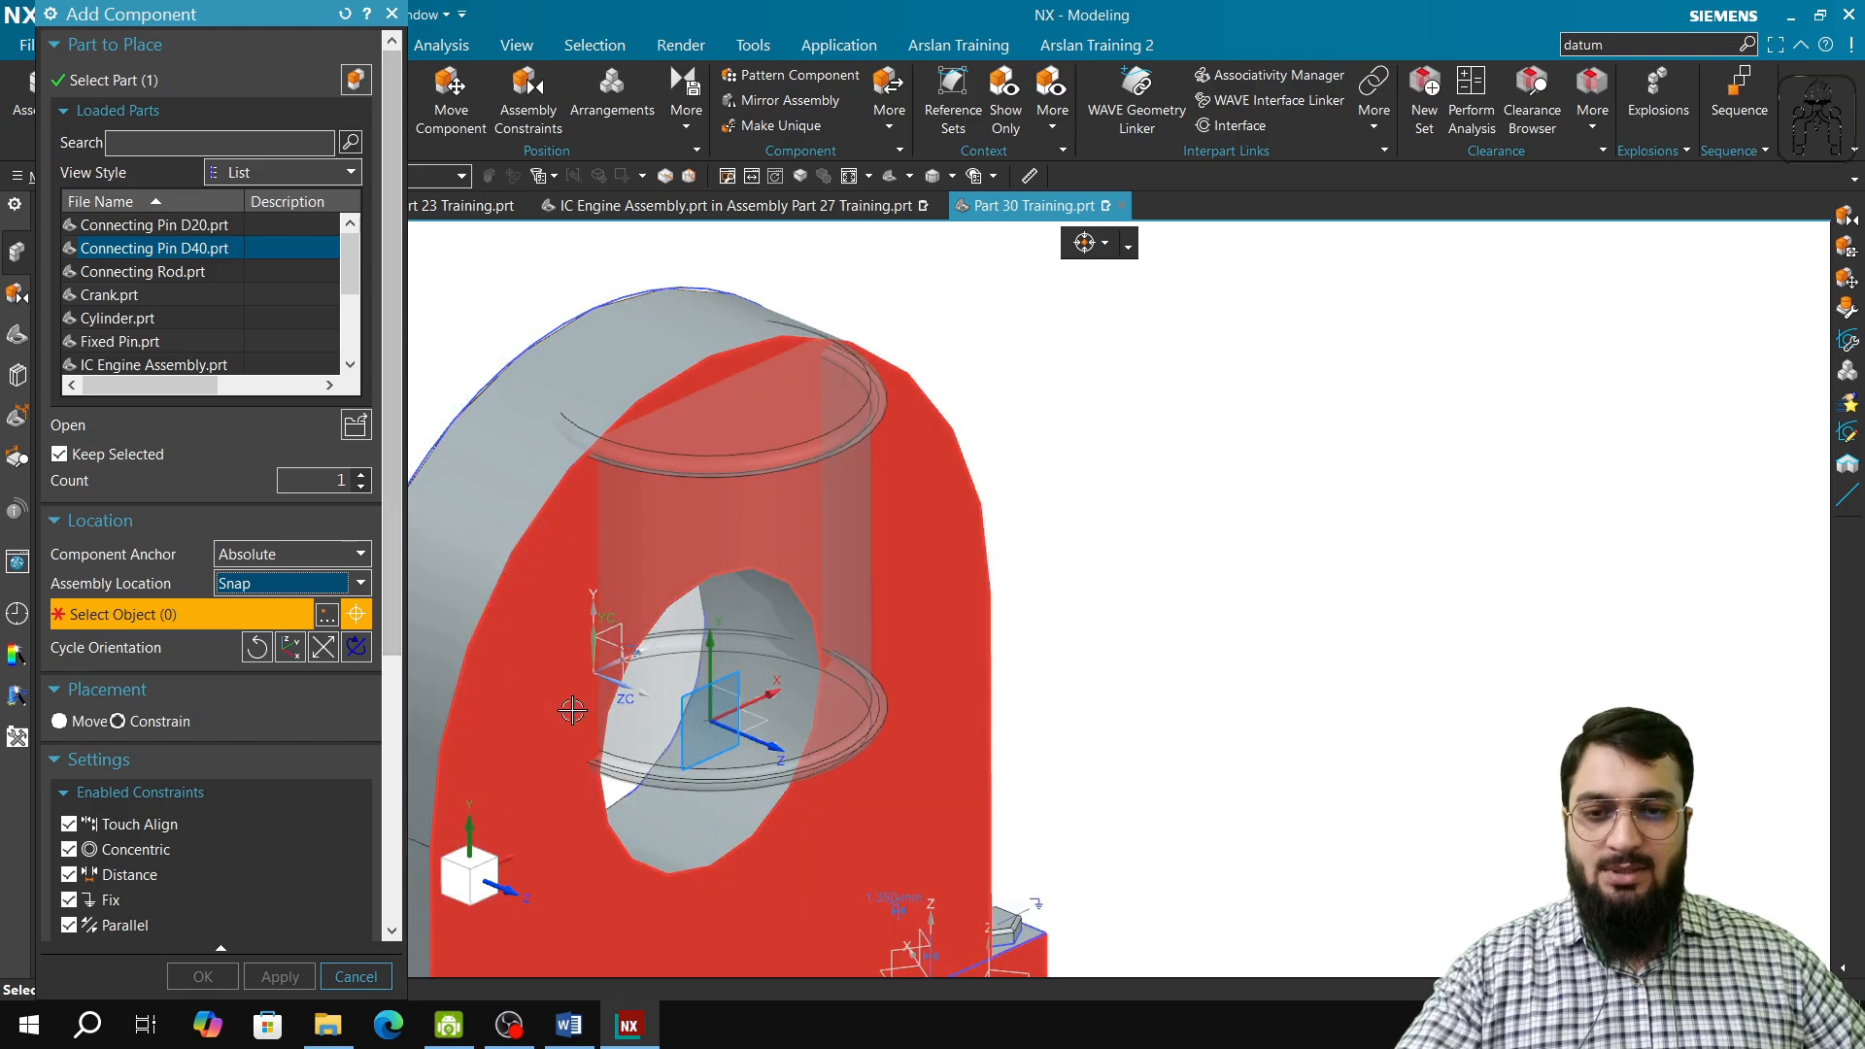
{"action": "left_click", "coordinate": [699, 660]}
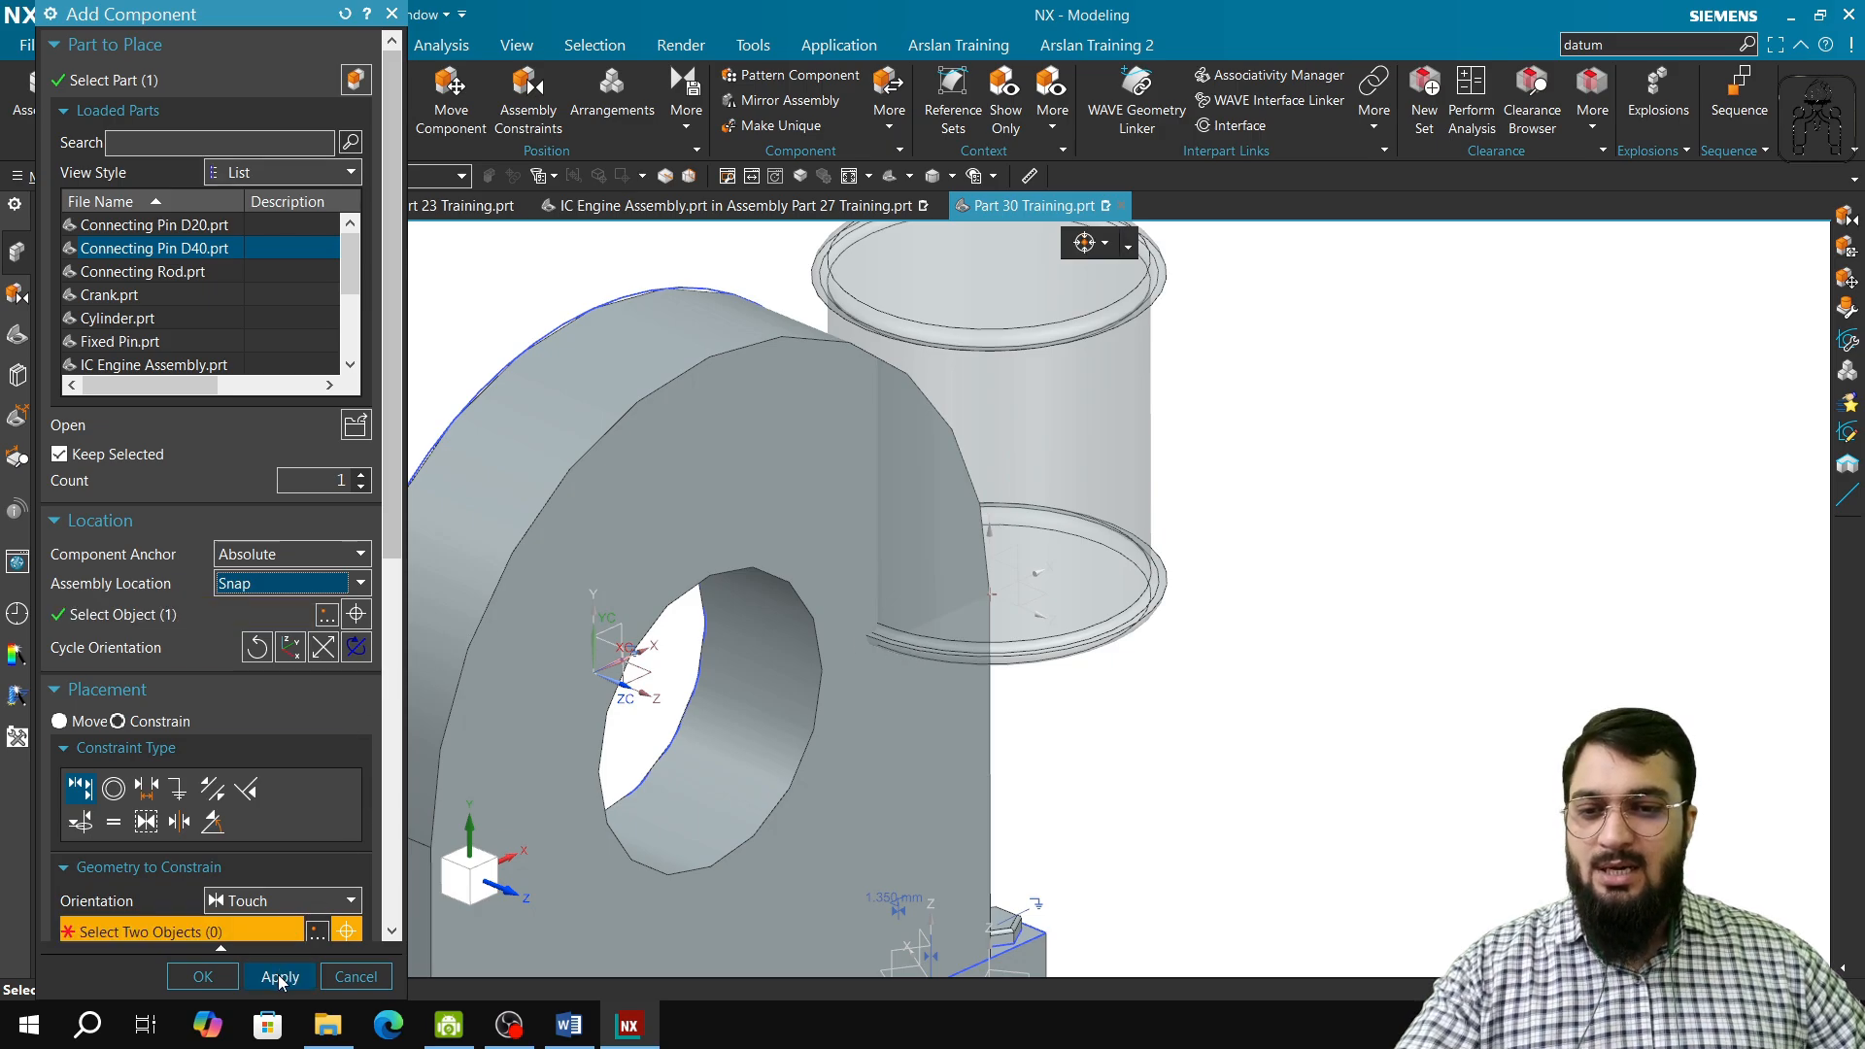
{"action": "left_click", "coordinate": [280, 977]}
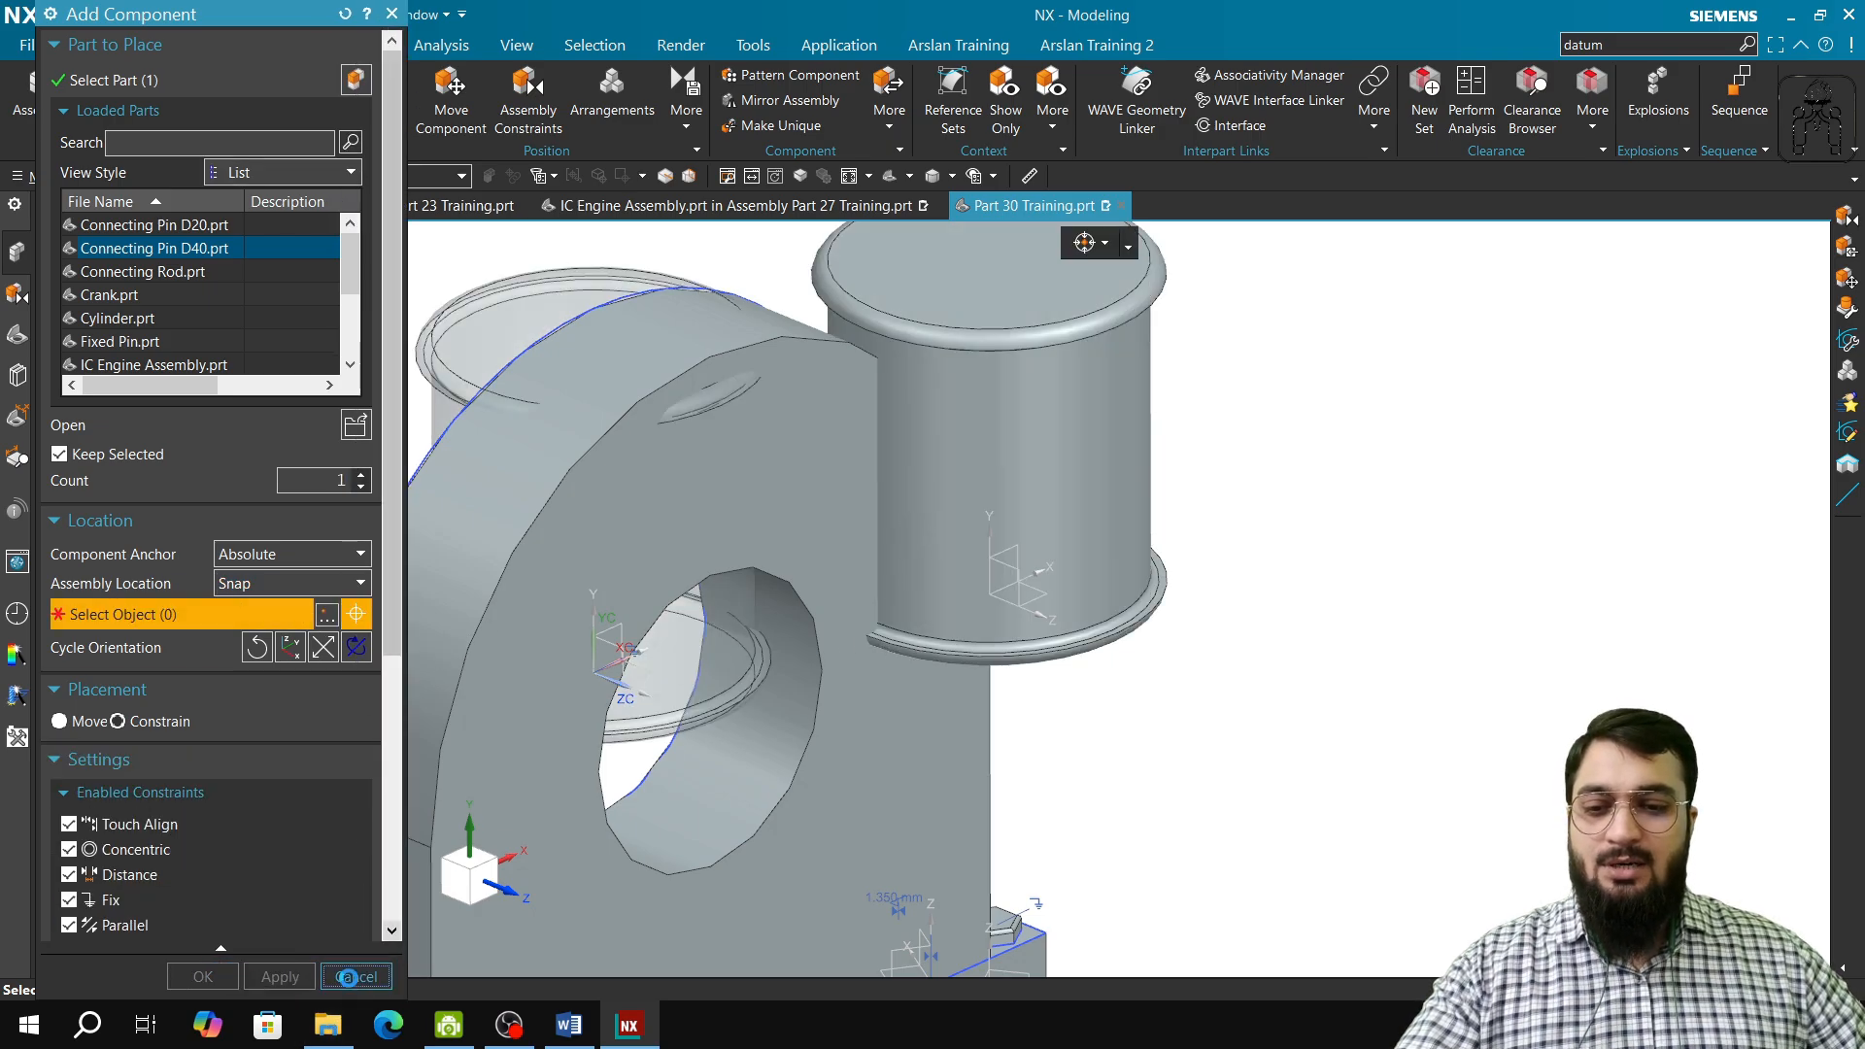
{"action": "left_click", "coordinate": [348, 978]}
{"action": "scroll", "coordinate": [1053, 441], "scroll_direction": "up", "scroll_amount": 2}
{"action": "scroll", "coordinate": [1054, 441], "scroll_direction": "down", "scroll_amount": 4}
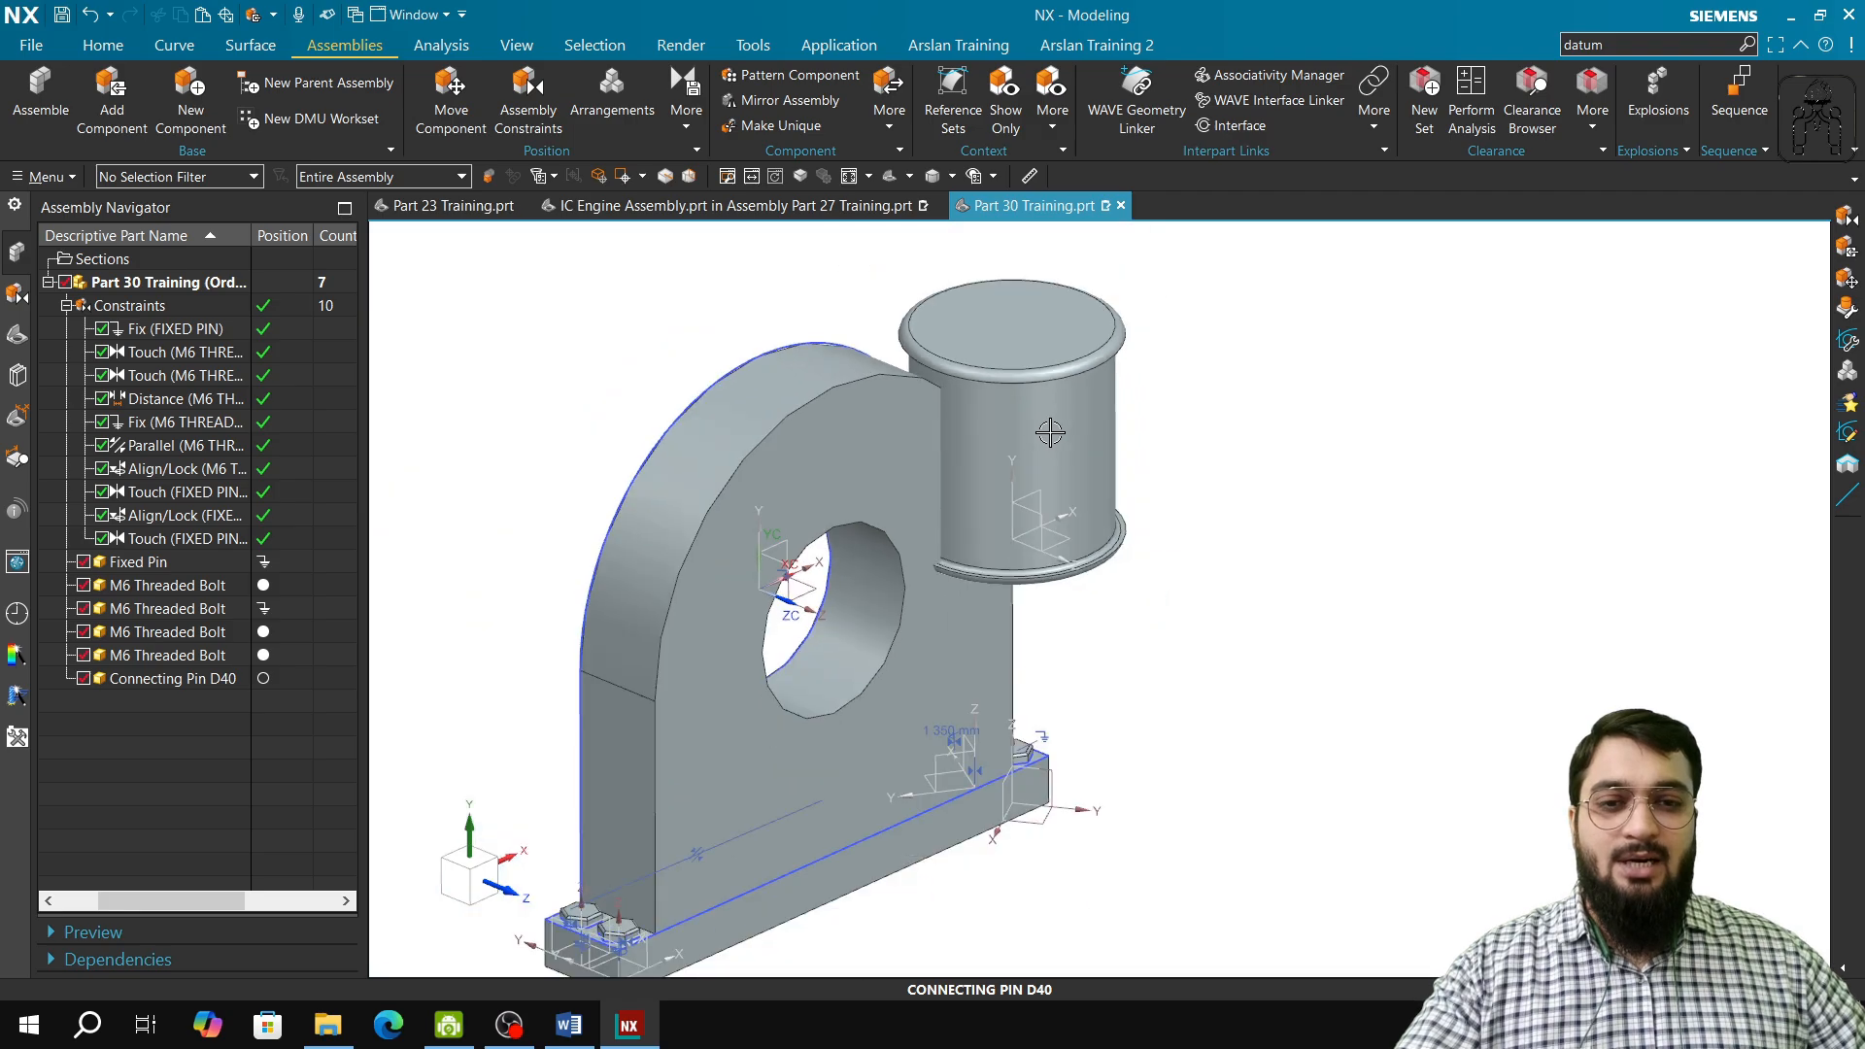
{"action": "middle_click_drag", "start_coordinate": [1033, 461], "coordinate": [1041, 416]}
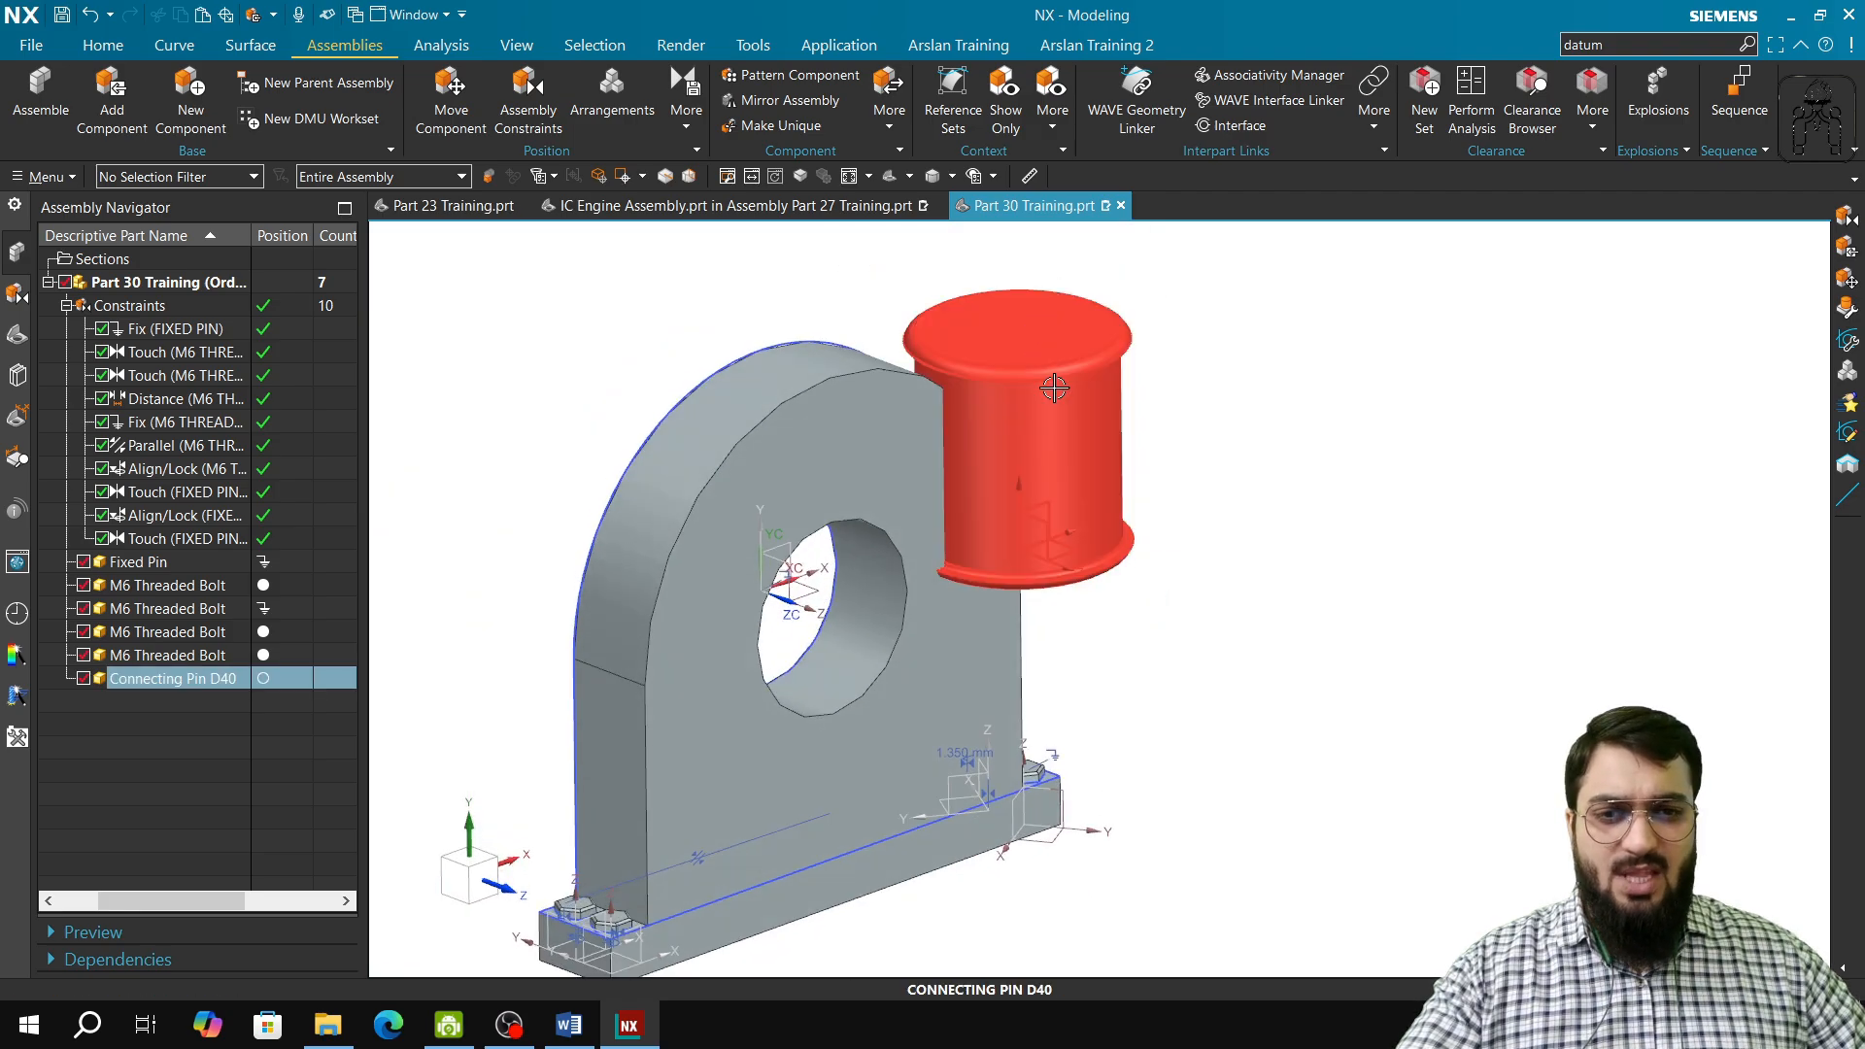
Step: Check the assembly constraint topics in the Word training syllabus and return to the NX assembly
{"action": "left_click", "coordinate": [566, 1032]}
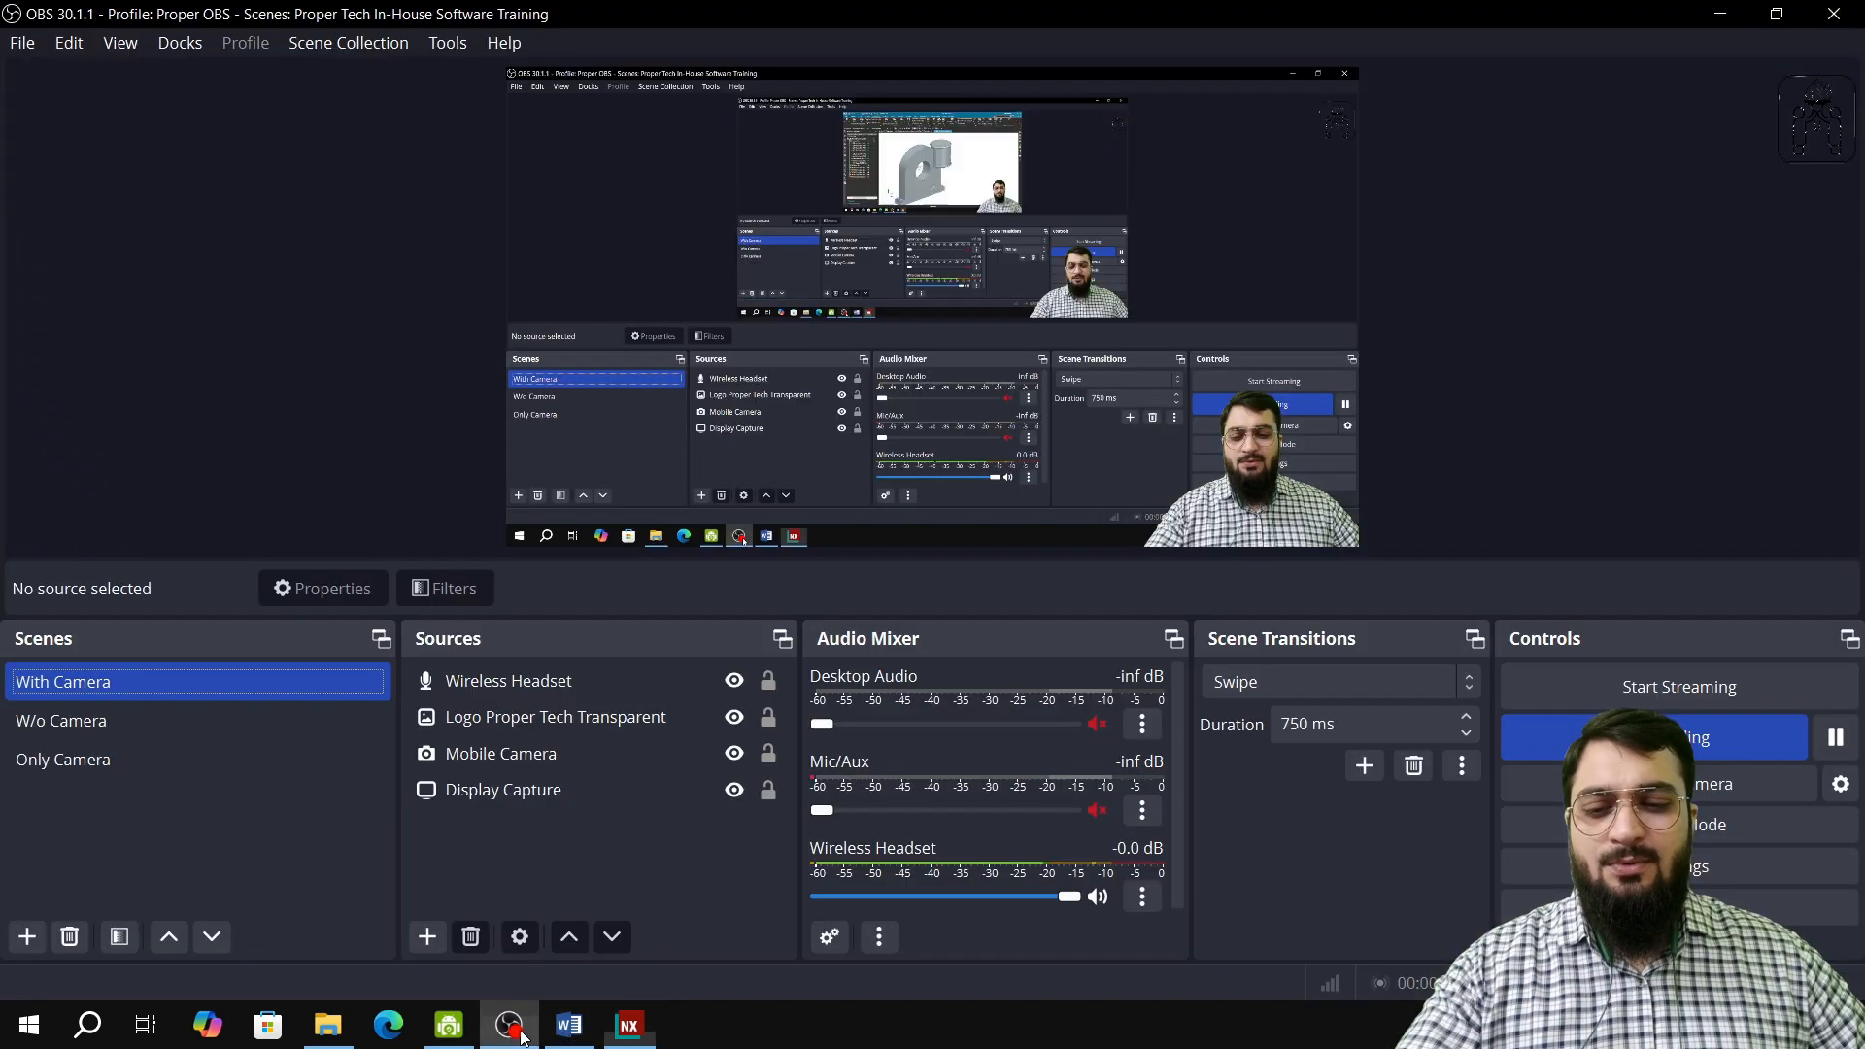
{"action": "left_click", "coordinate": [735, 581]}
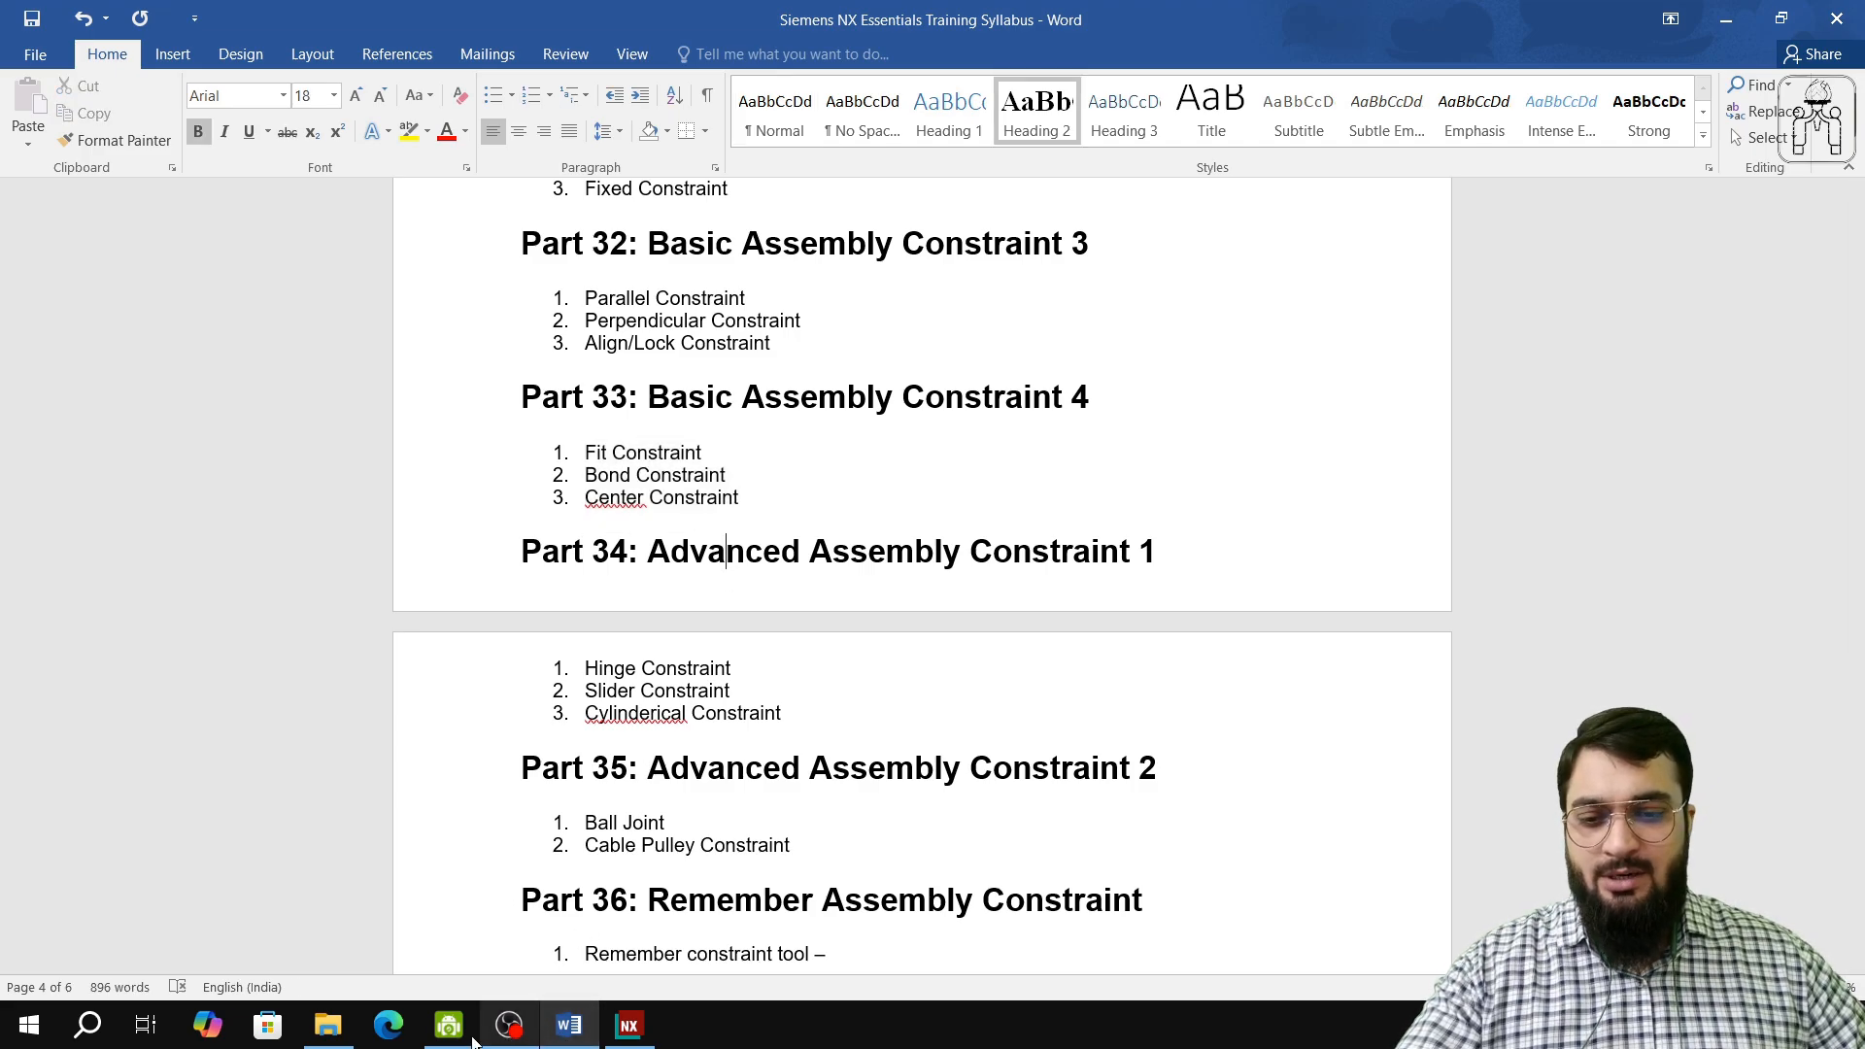
{"action": "left_click", "coordinate": [534, 1036]}
{"action": "left_click", "coordinate": [563, 1031]}
{"action": "left_click", "coordinate": [630, 1026]}
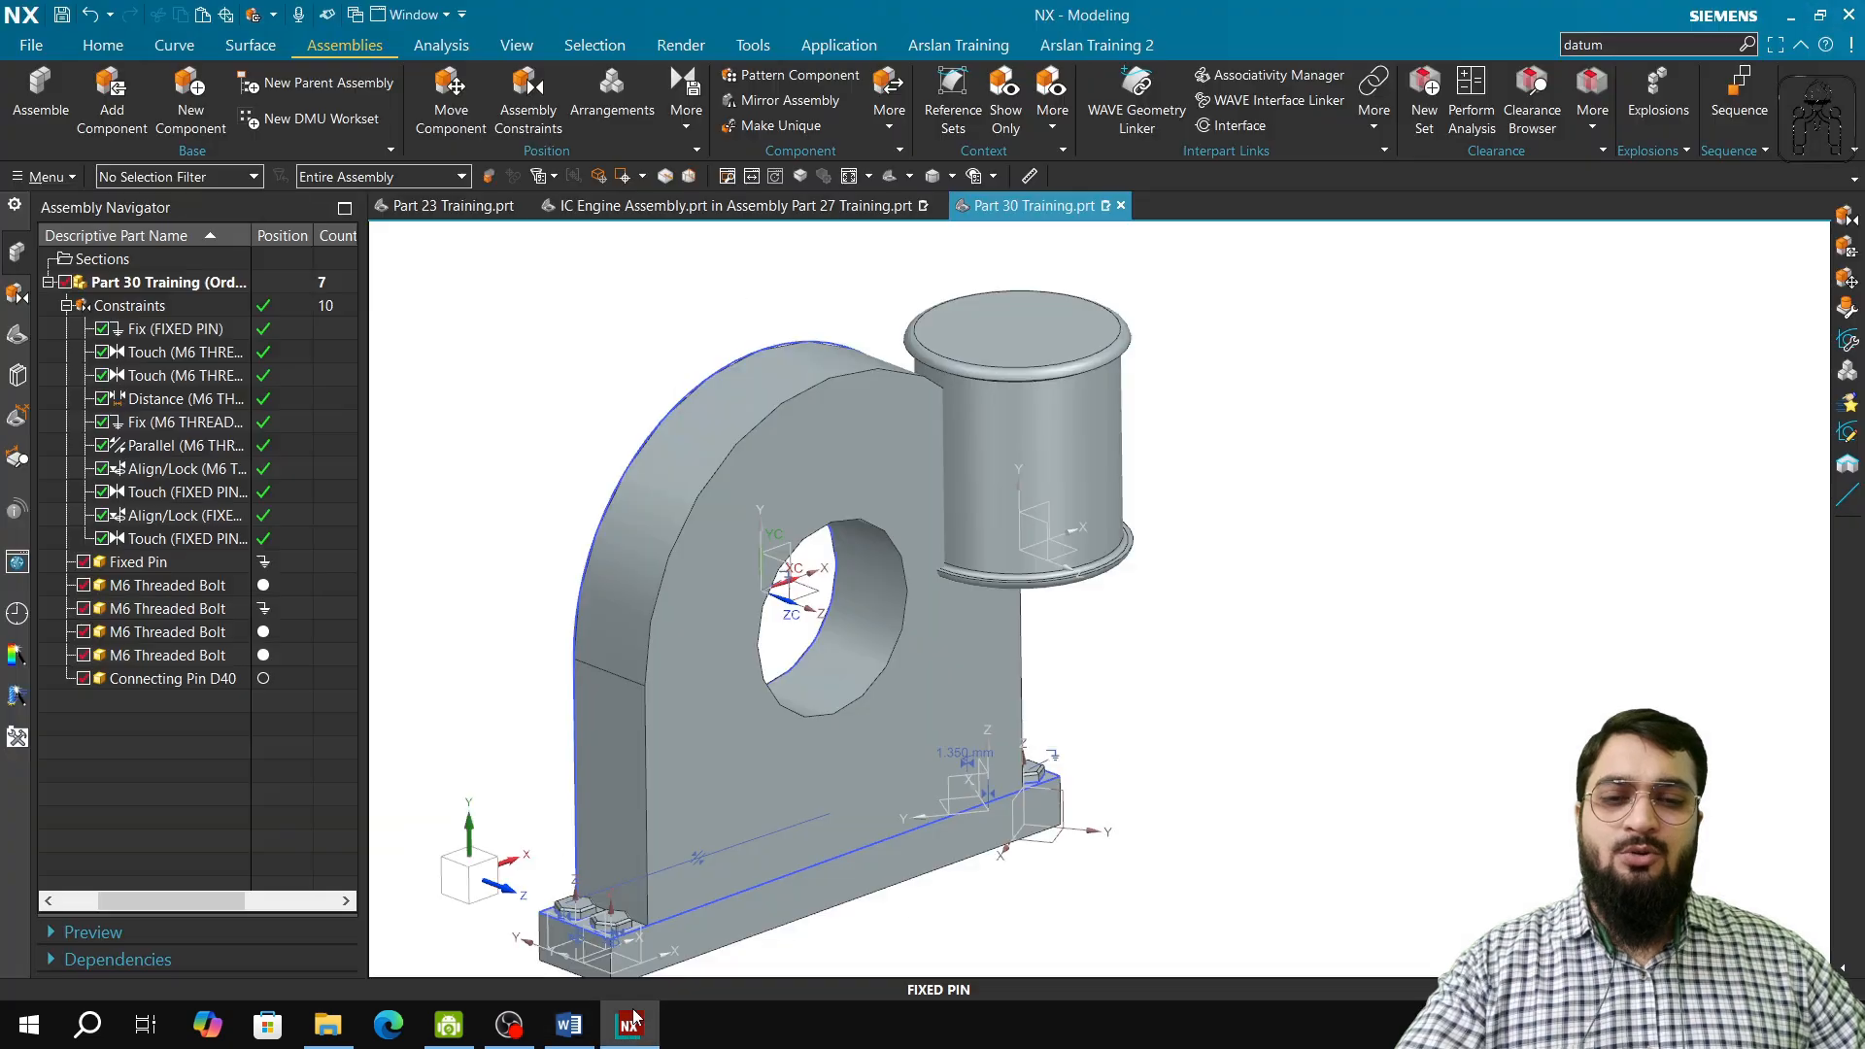
Step: Apply a Fit constraint between the Connecting Pin D40's cylindrical face and the Fixed Pin's hole
{"action": "left_click", "coordinate": [528, 97]}
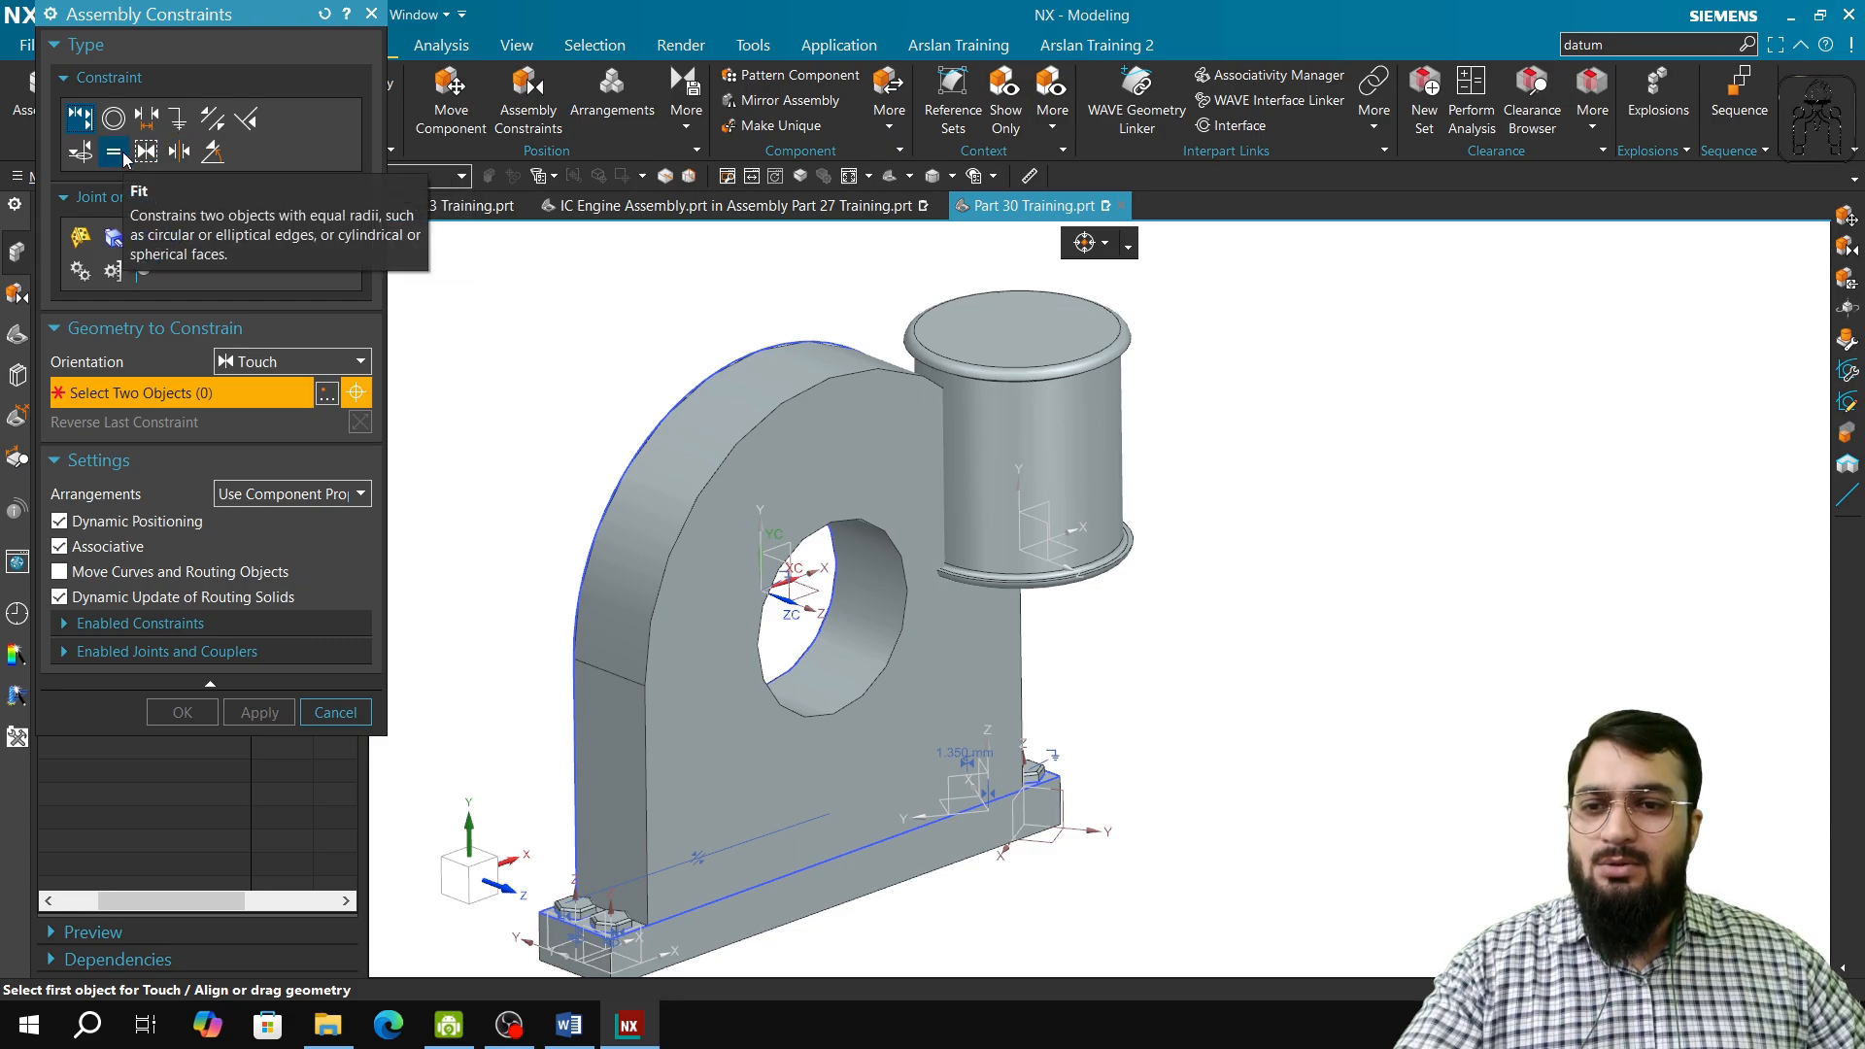
{"action": "left_click", "coordinate": [116, 154]}
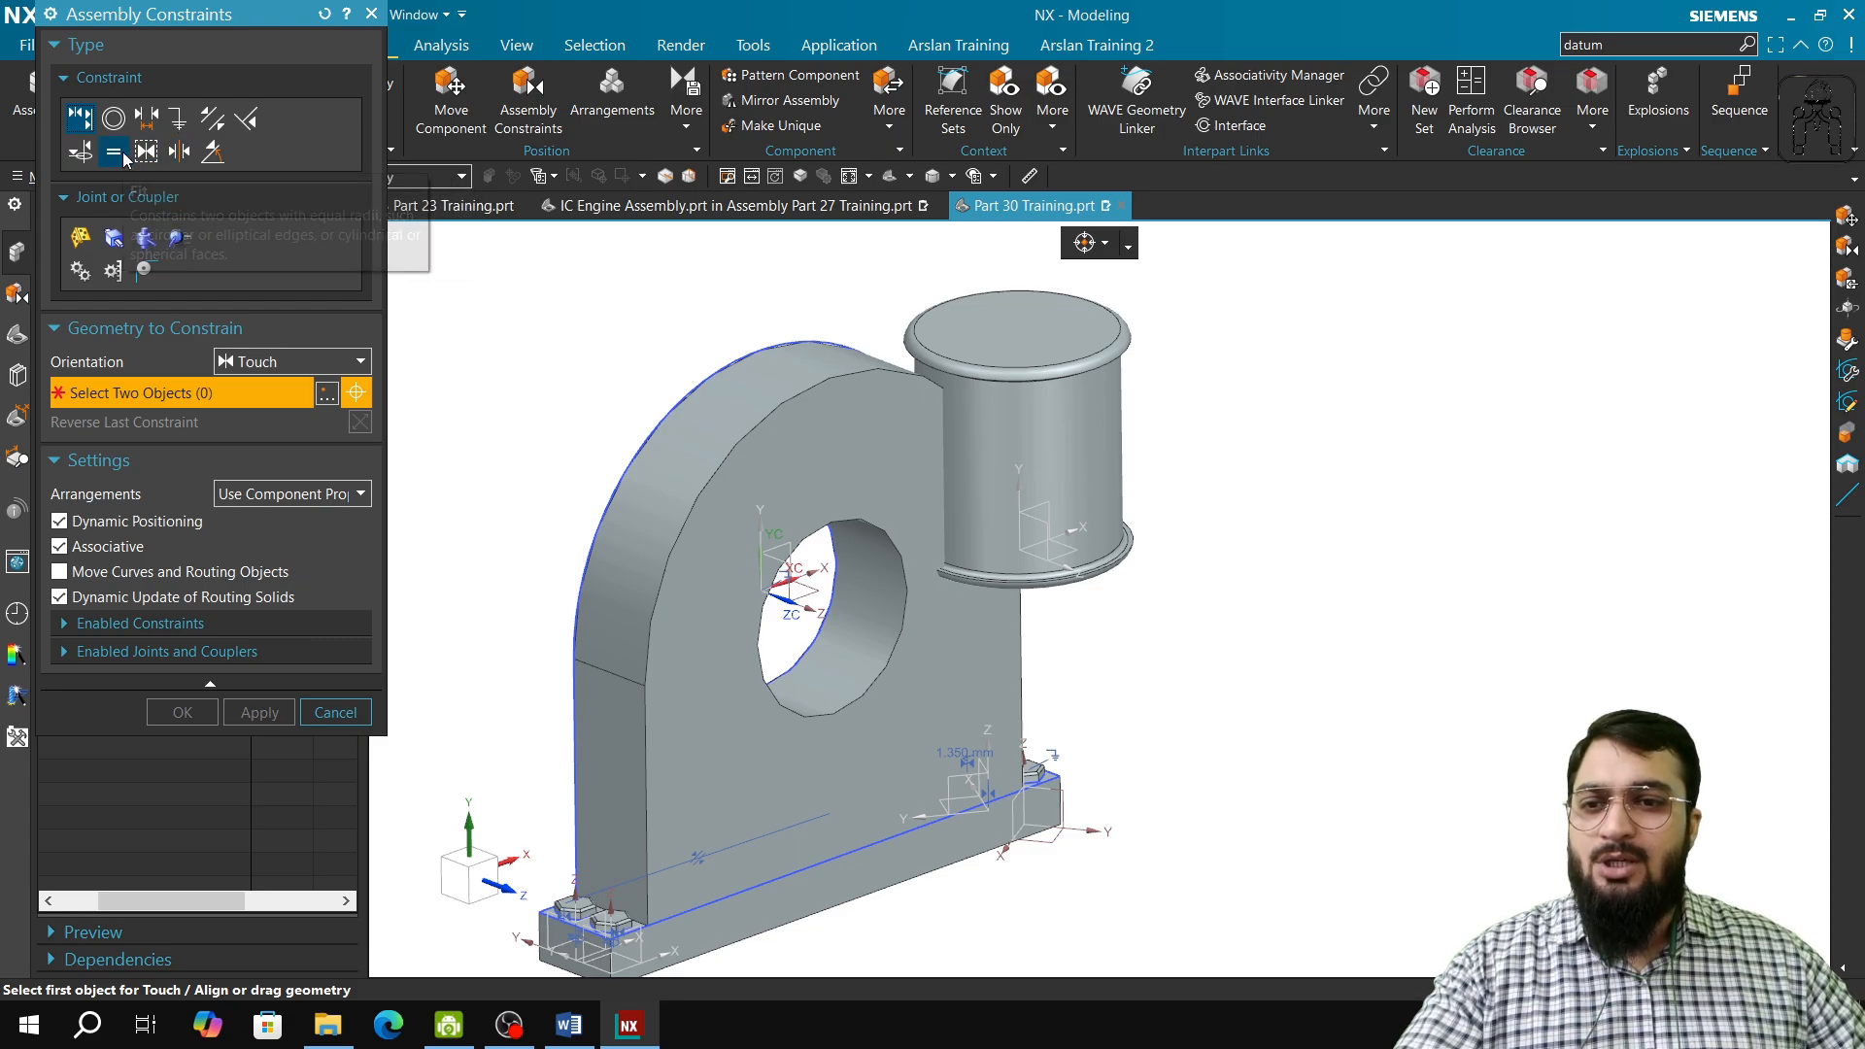
{"action": "left_click", "coordinate": [1066, 463]}
{"action": "left_click", "coordinate": [826, 628]}
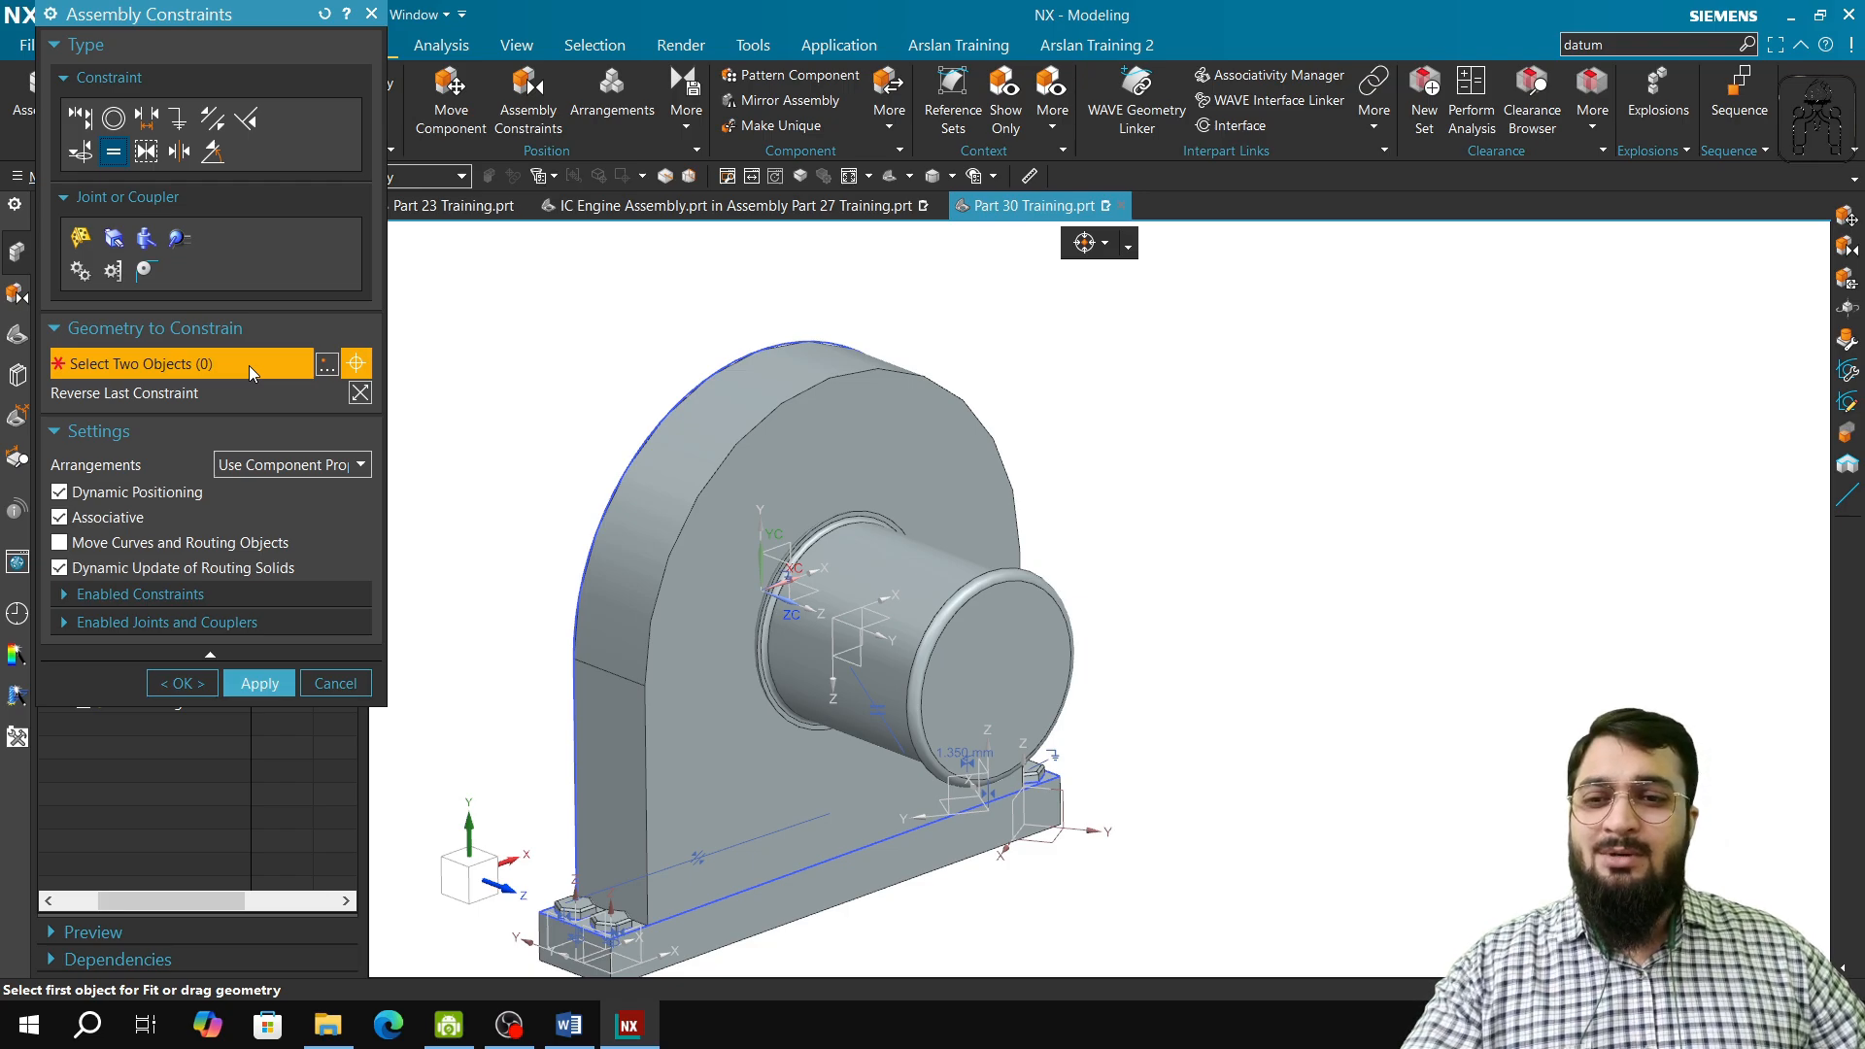
{"action": "left_click", "coordinate": [258, 680]}
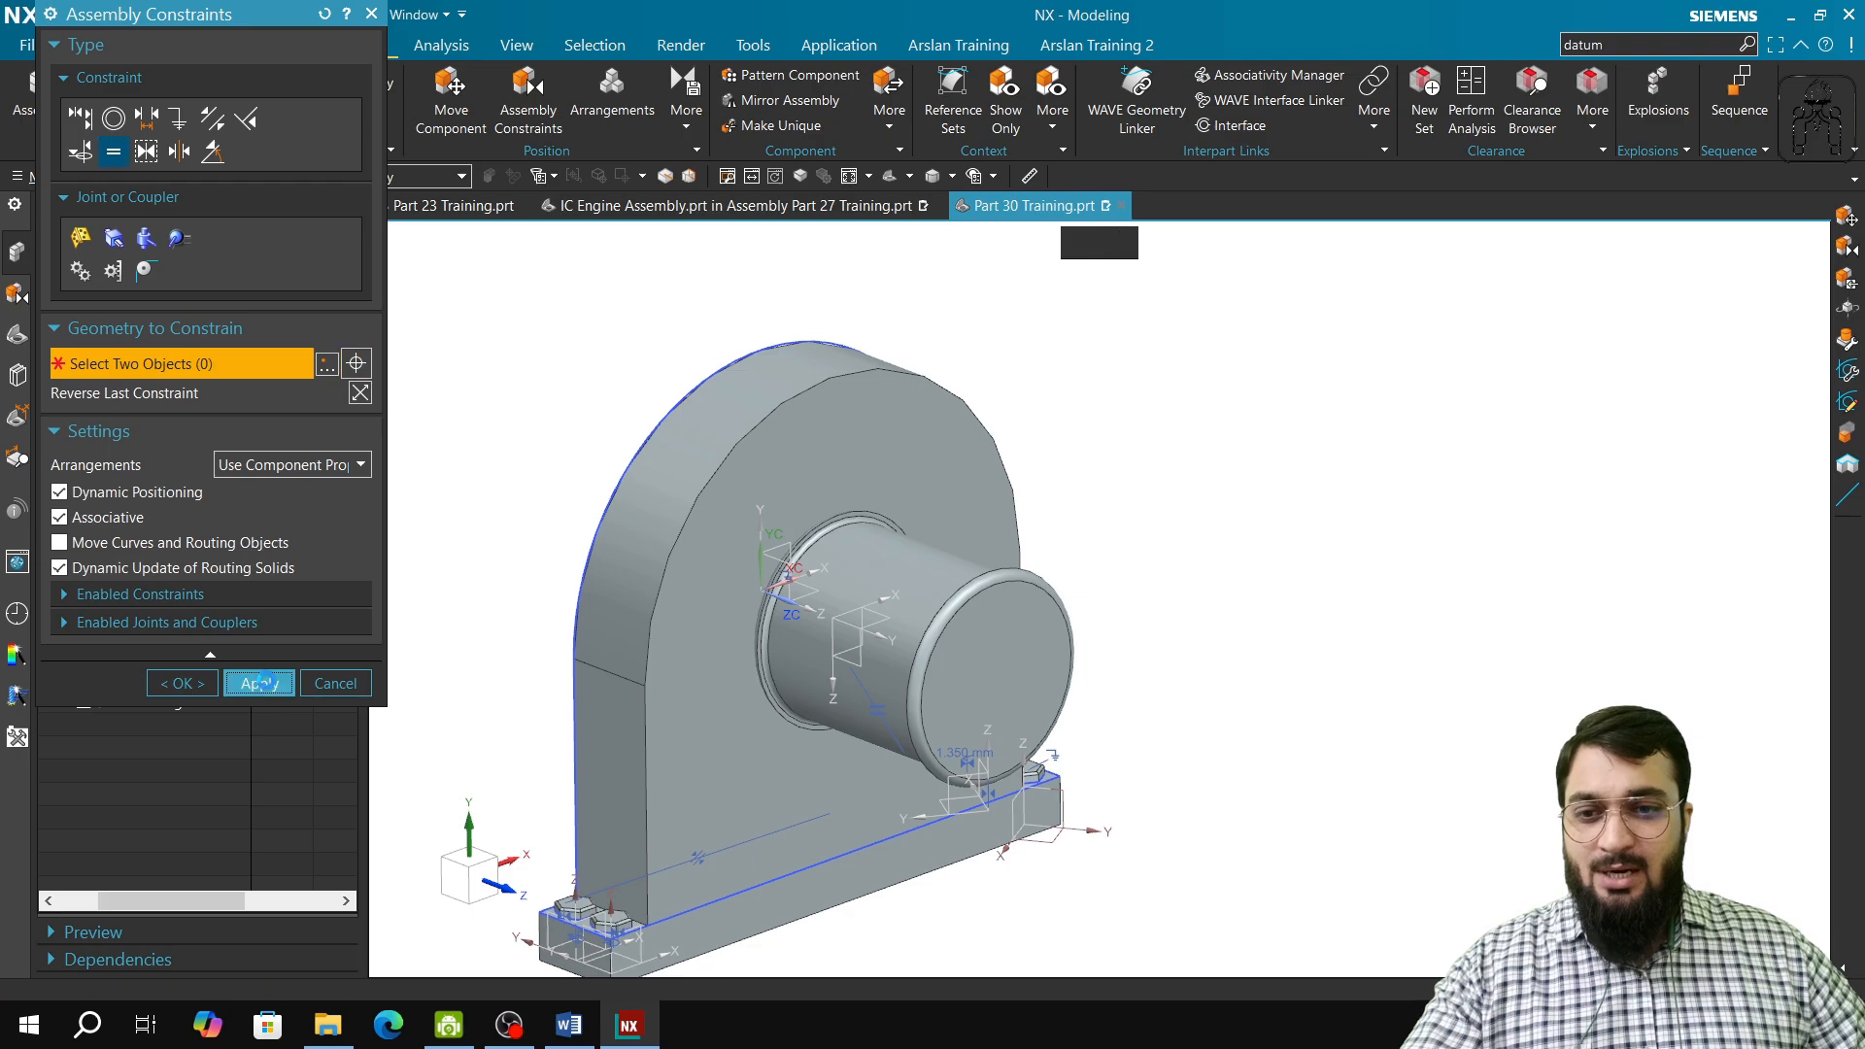
{"action": "left_click", "coordinate": [371, 13]}
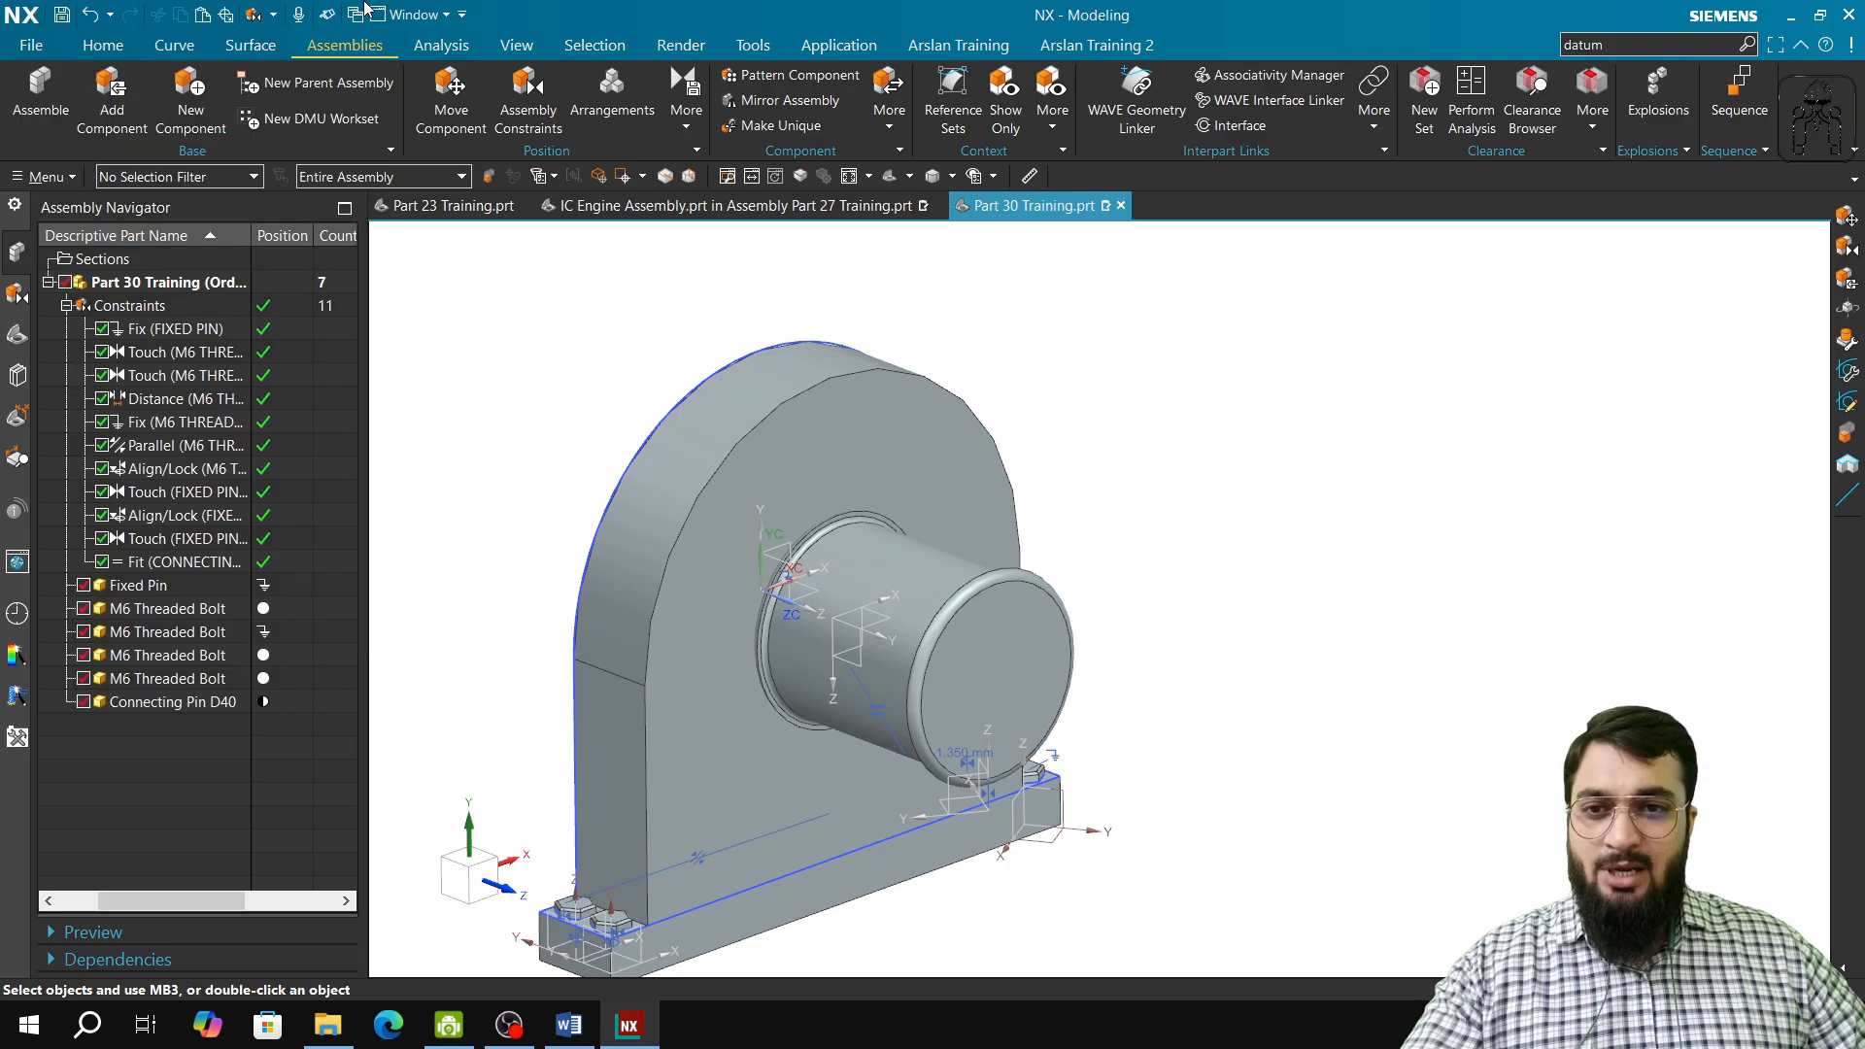
Step: Show the remaining degrees of freedom of the fitted Connecting Pin D40
{"action": "left_click", "coordinate": [686, 110]}
{"action": "left_click", "coordinate": [715, 173]}
{"action": "left_click", "coordinate": [900, 588]}
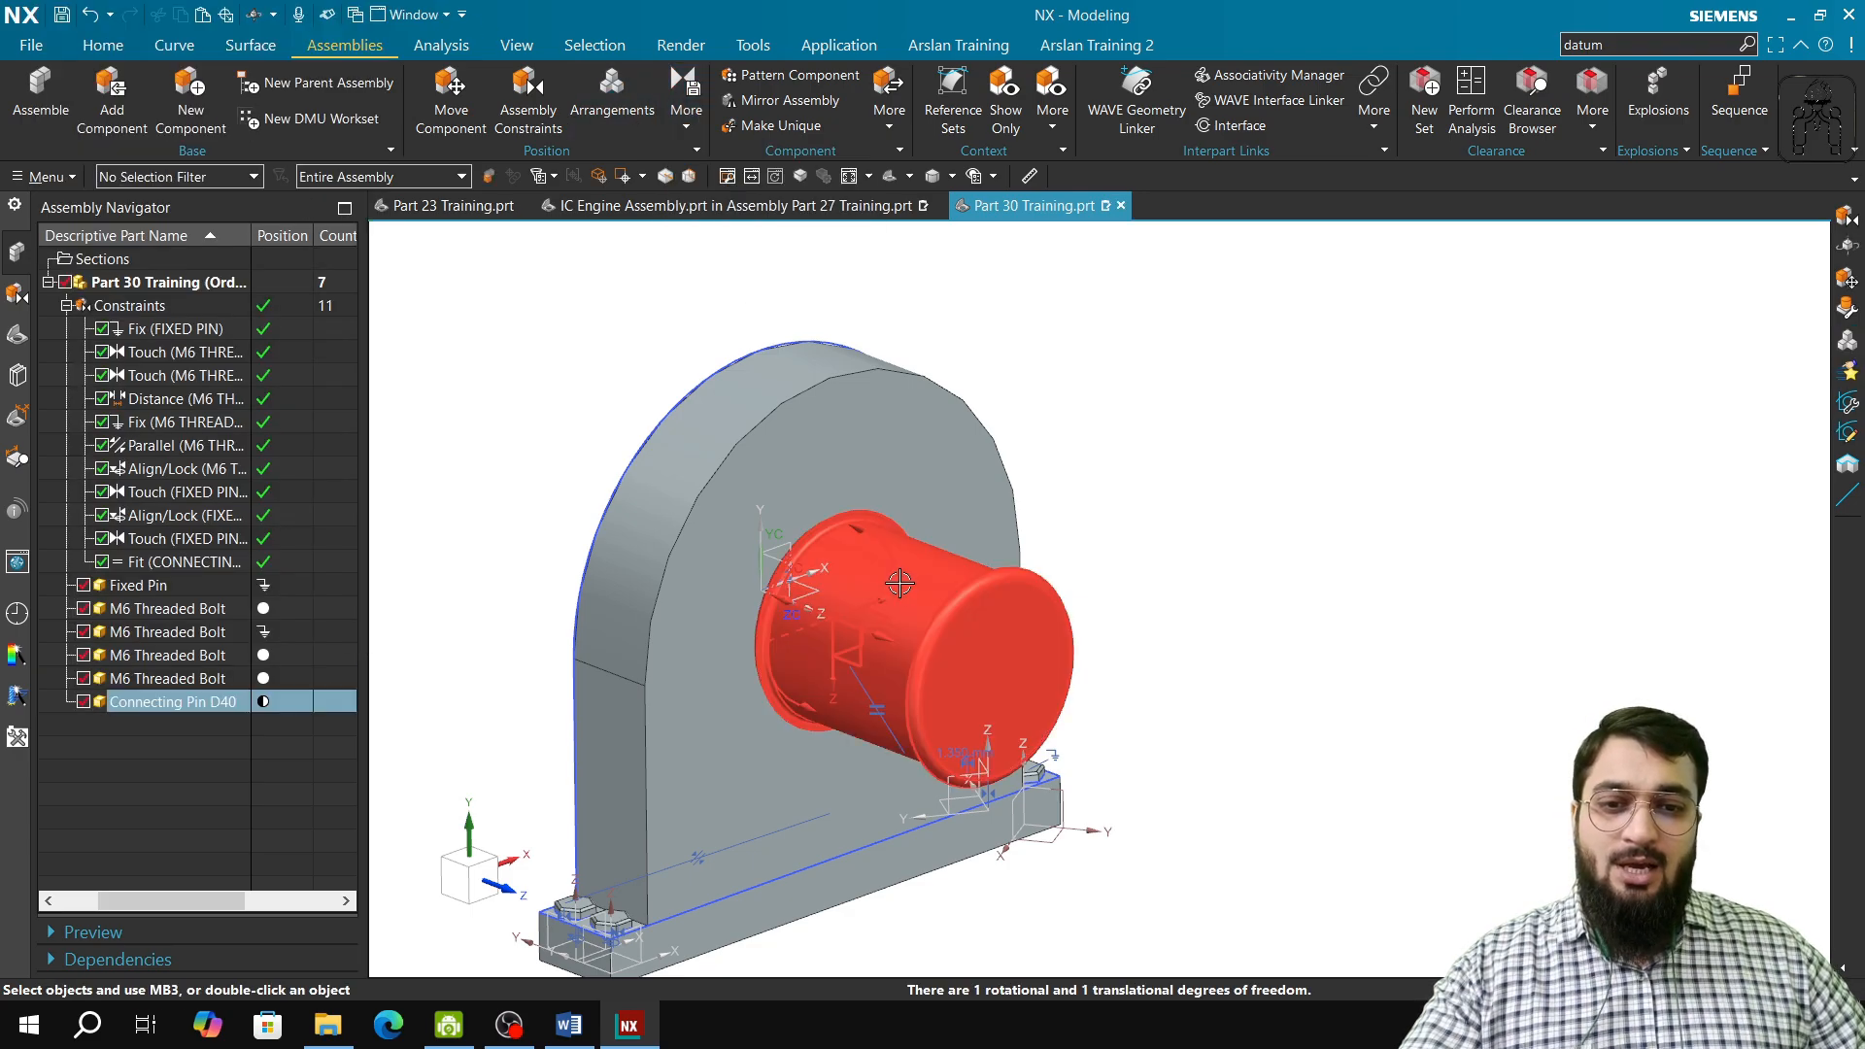
Step: Try moving the Connecting Pin D40 along the hole axis with dynamic motion and discard the changes
{"action": "left_click", "coordinate": [451, 129]}
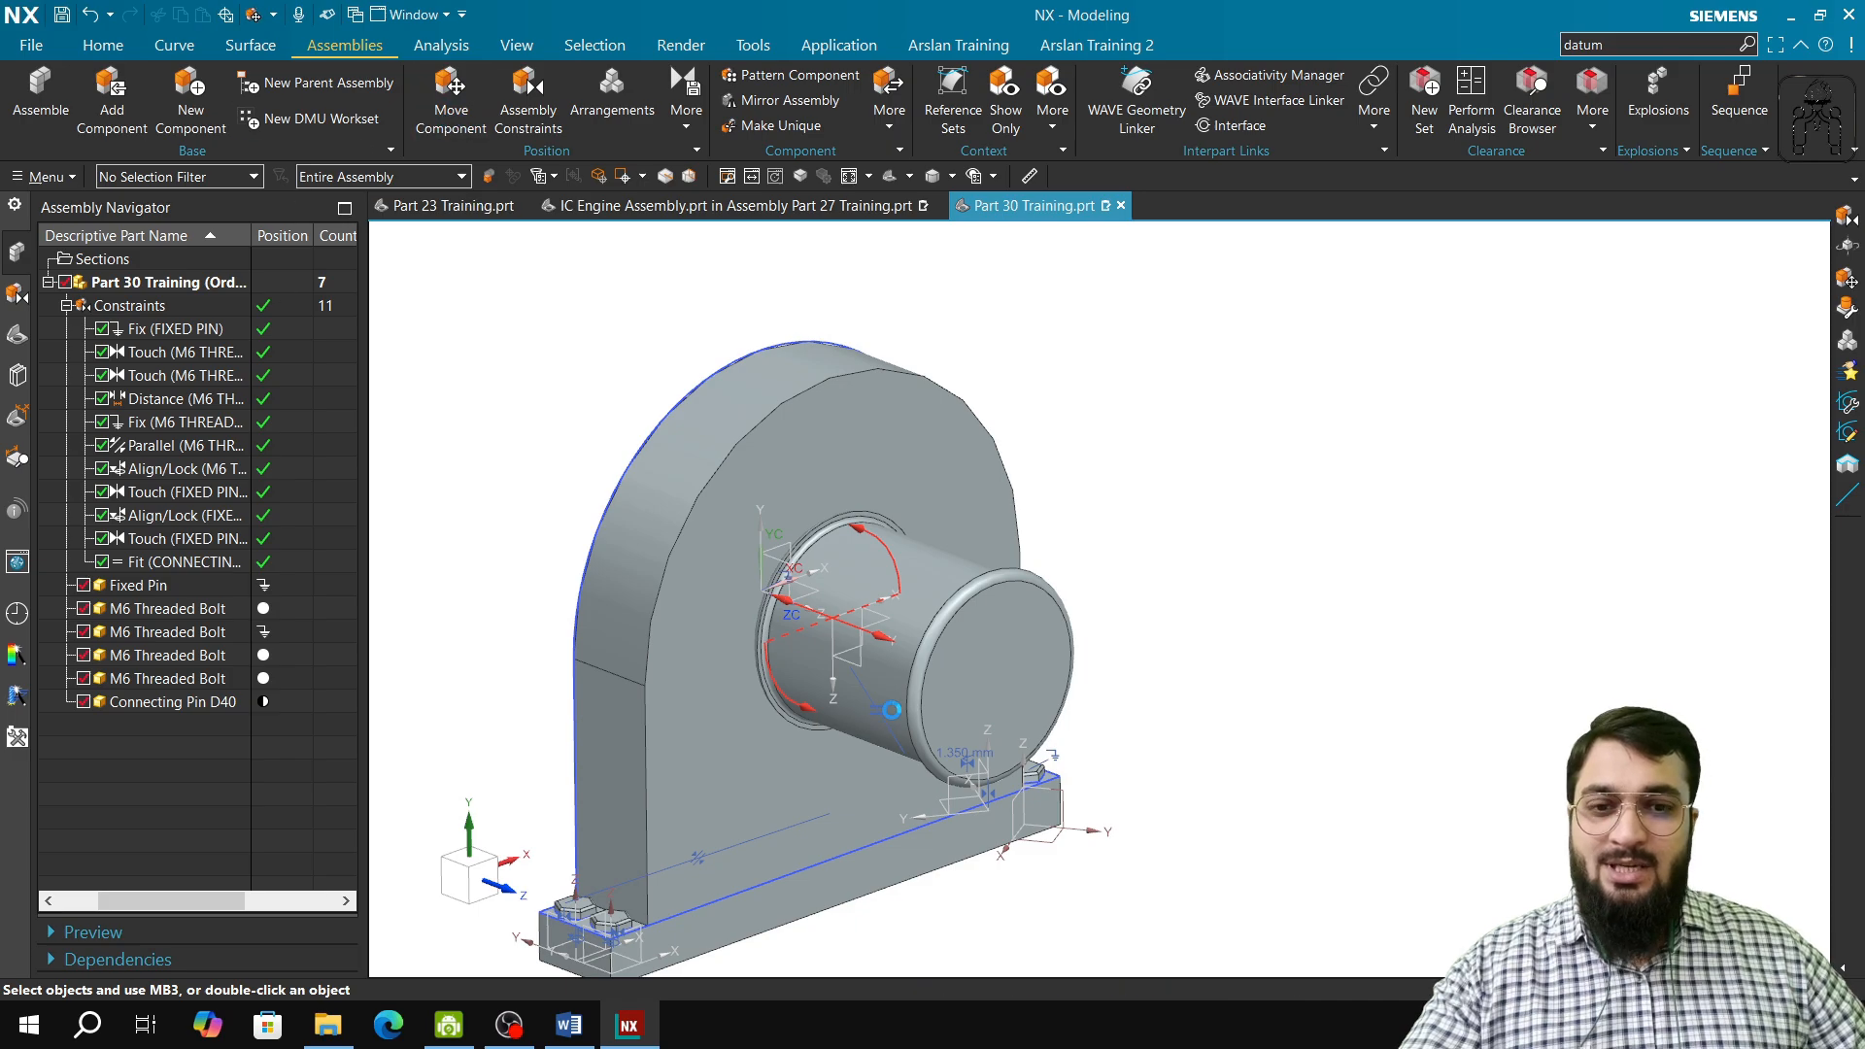
{"action": "scroll", "coordinate": [881, 697], "scroll_direction": "up", "scroll_amount": 2}
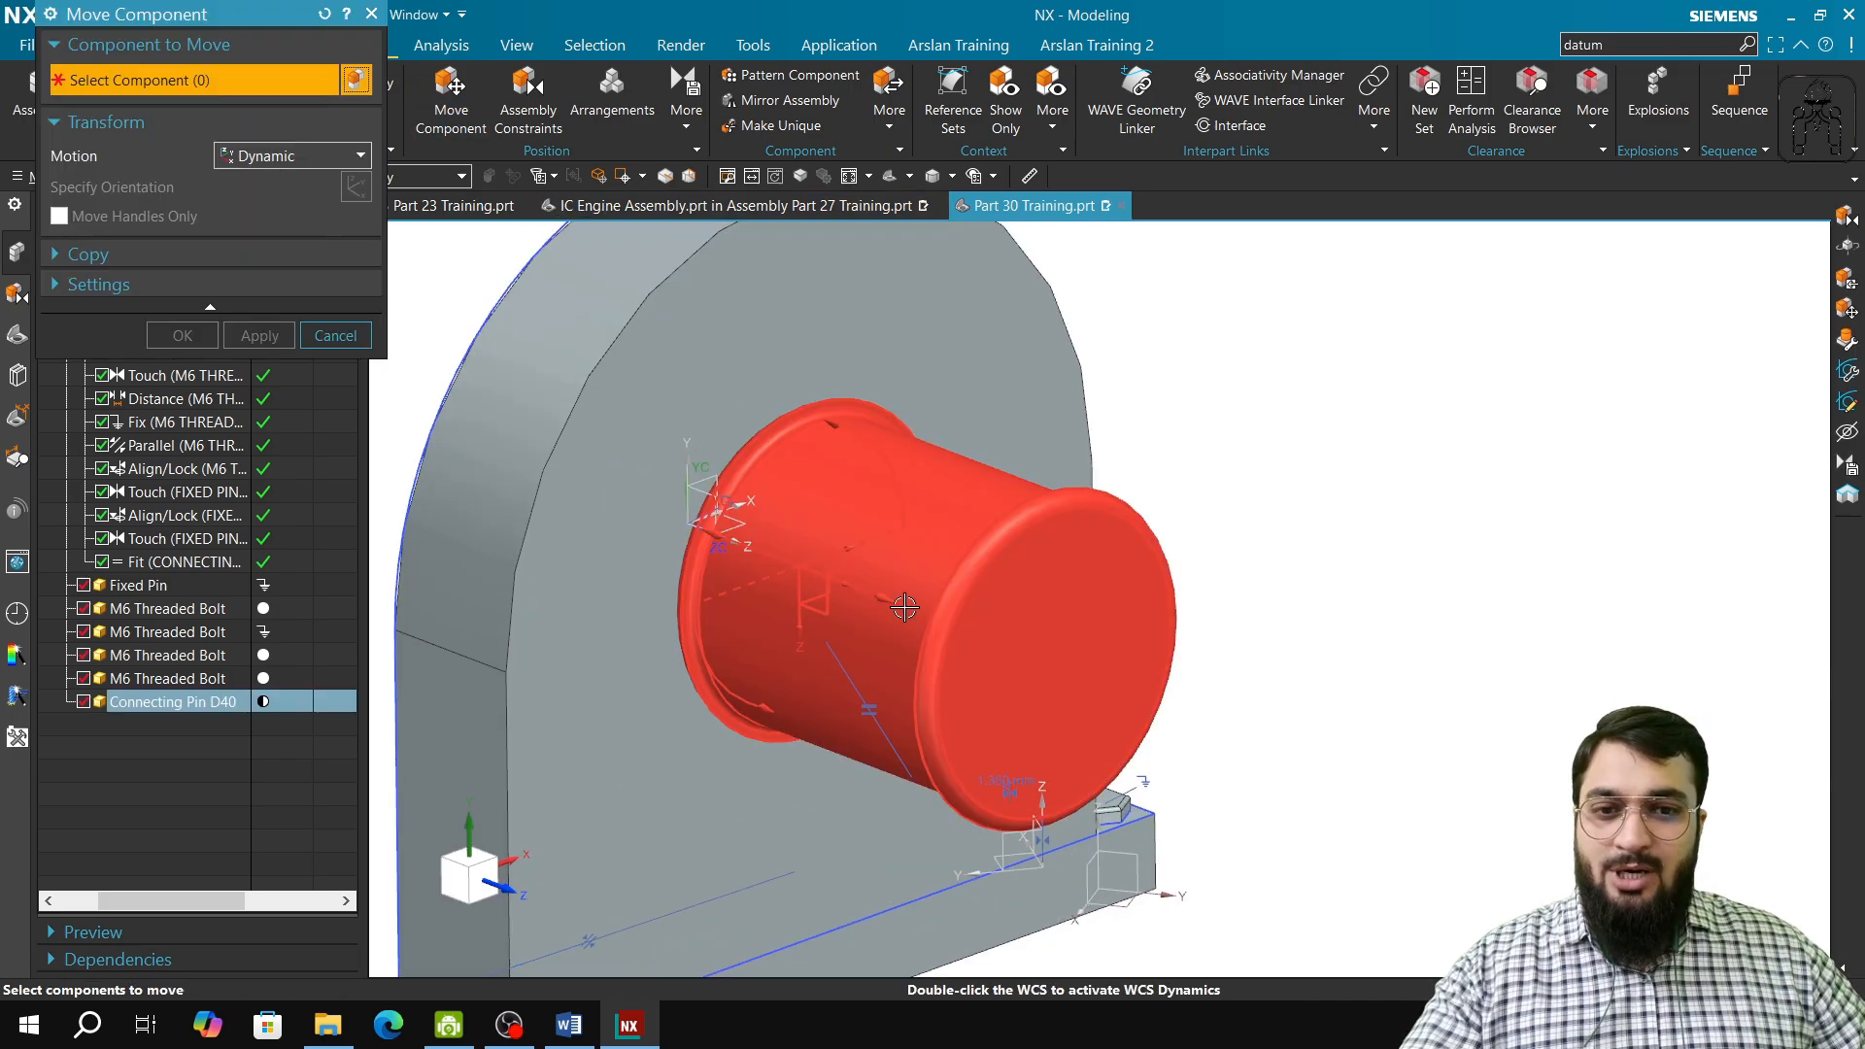
{"action": "left_click", "coordinate": [987, 584]}
{"action": "left_click", "coordinate": [217, 185]}
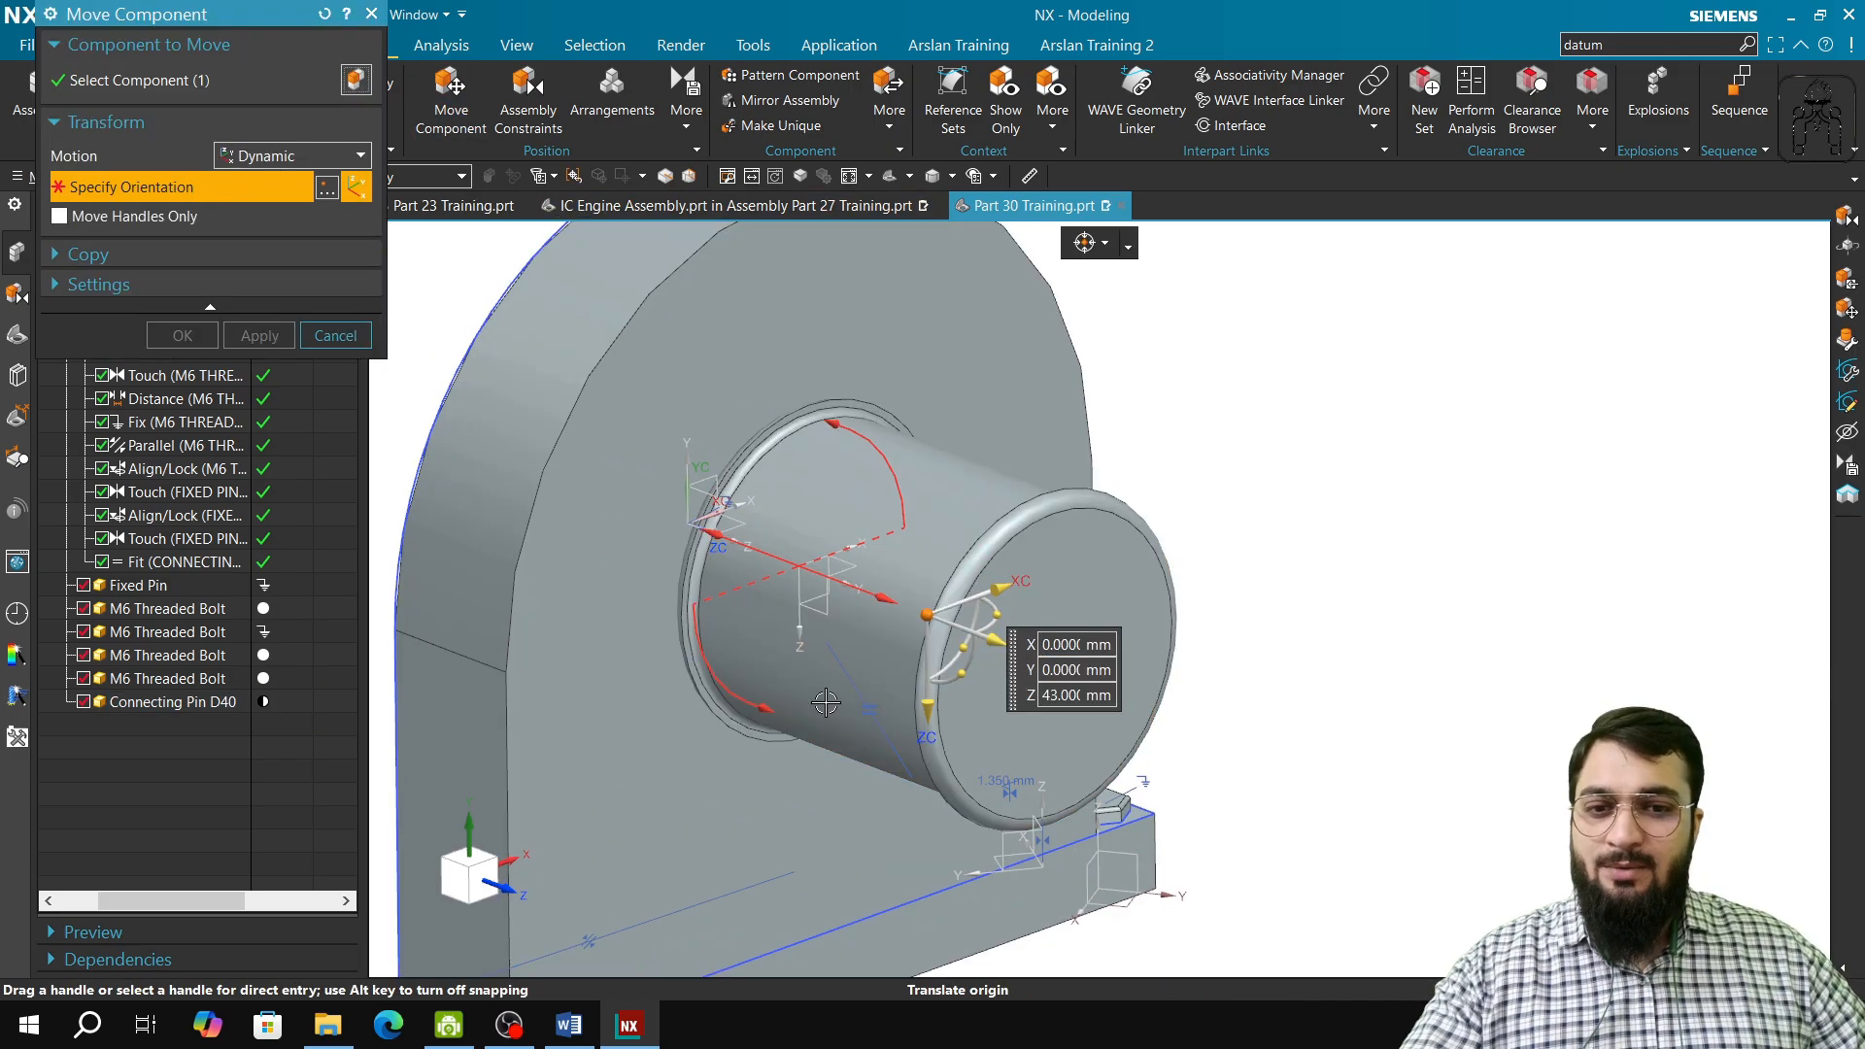
{"action": "left_click_drag", "start_coordinate": [959, 644], "coordinate": [1059, 474]}
{"action": "left_click", "coordinate": [356, 338]}
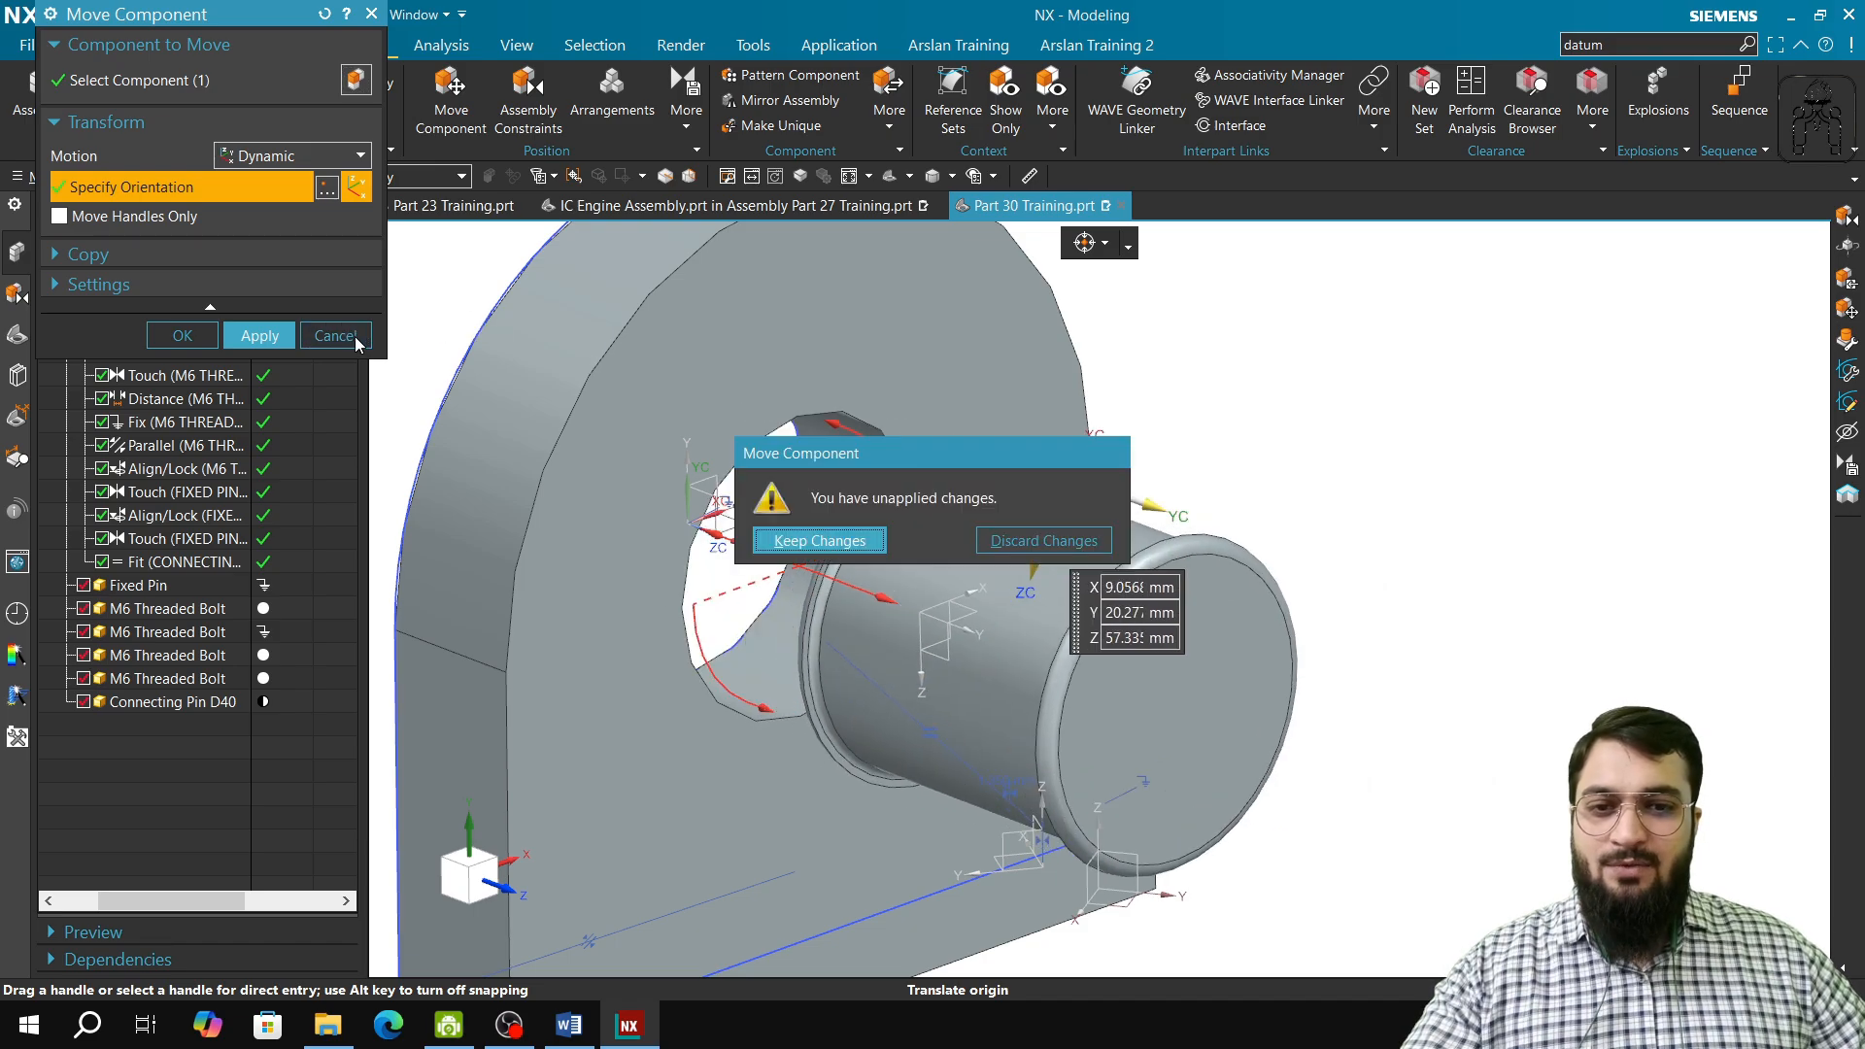
{"action": "left_click", "coordinate": [1042, 539]}
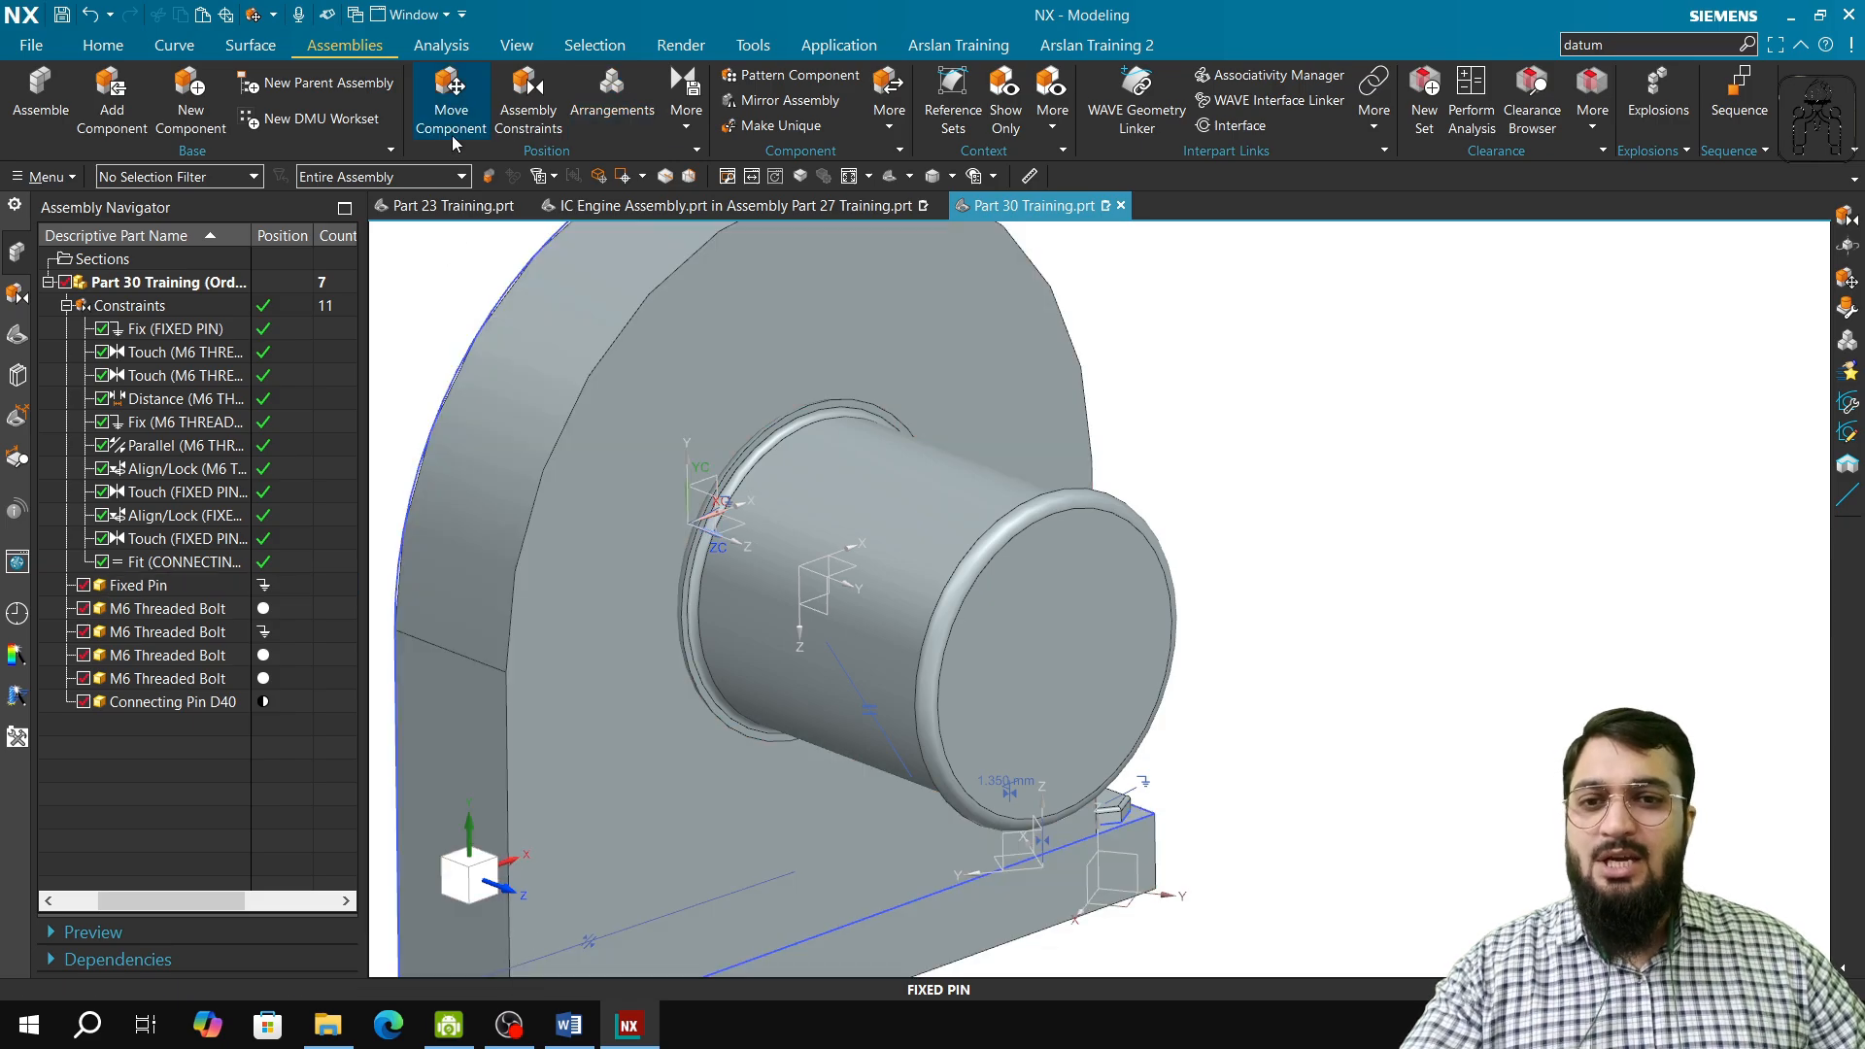
{"action": "left_click", "coordinate": [519, 114]}
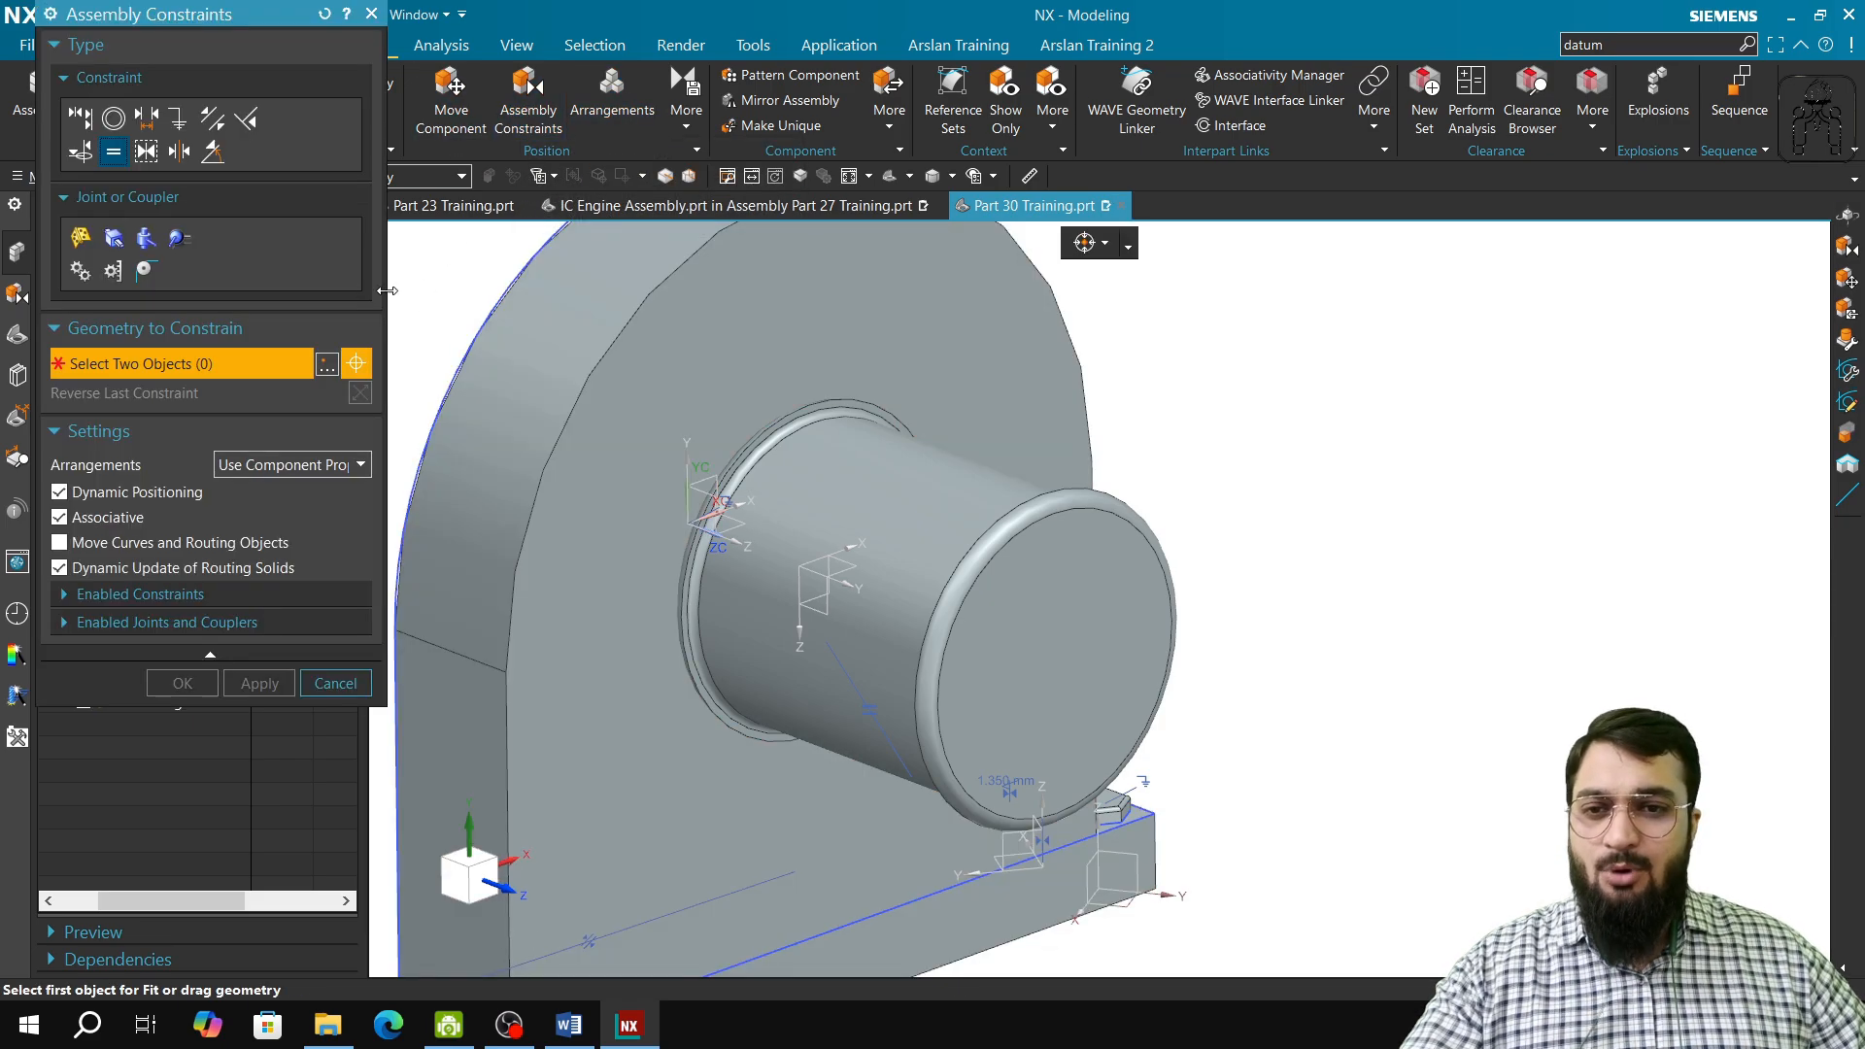
{"action": "left_click", "coordinate": [147, 152]}
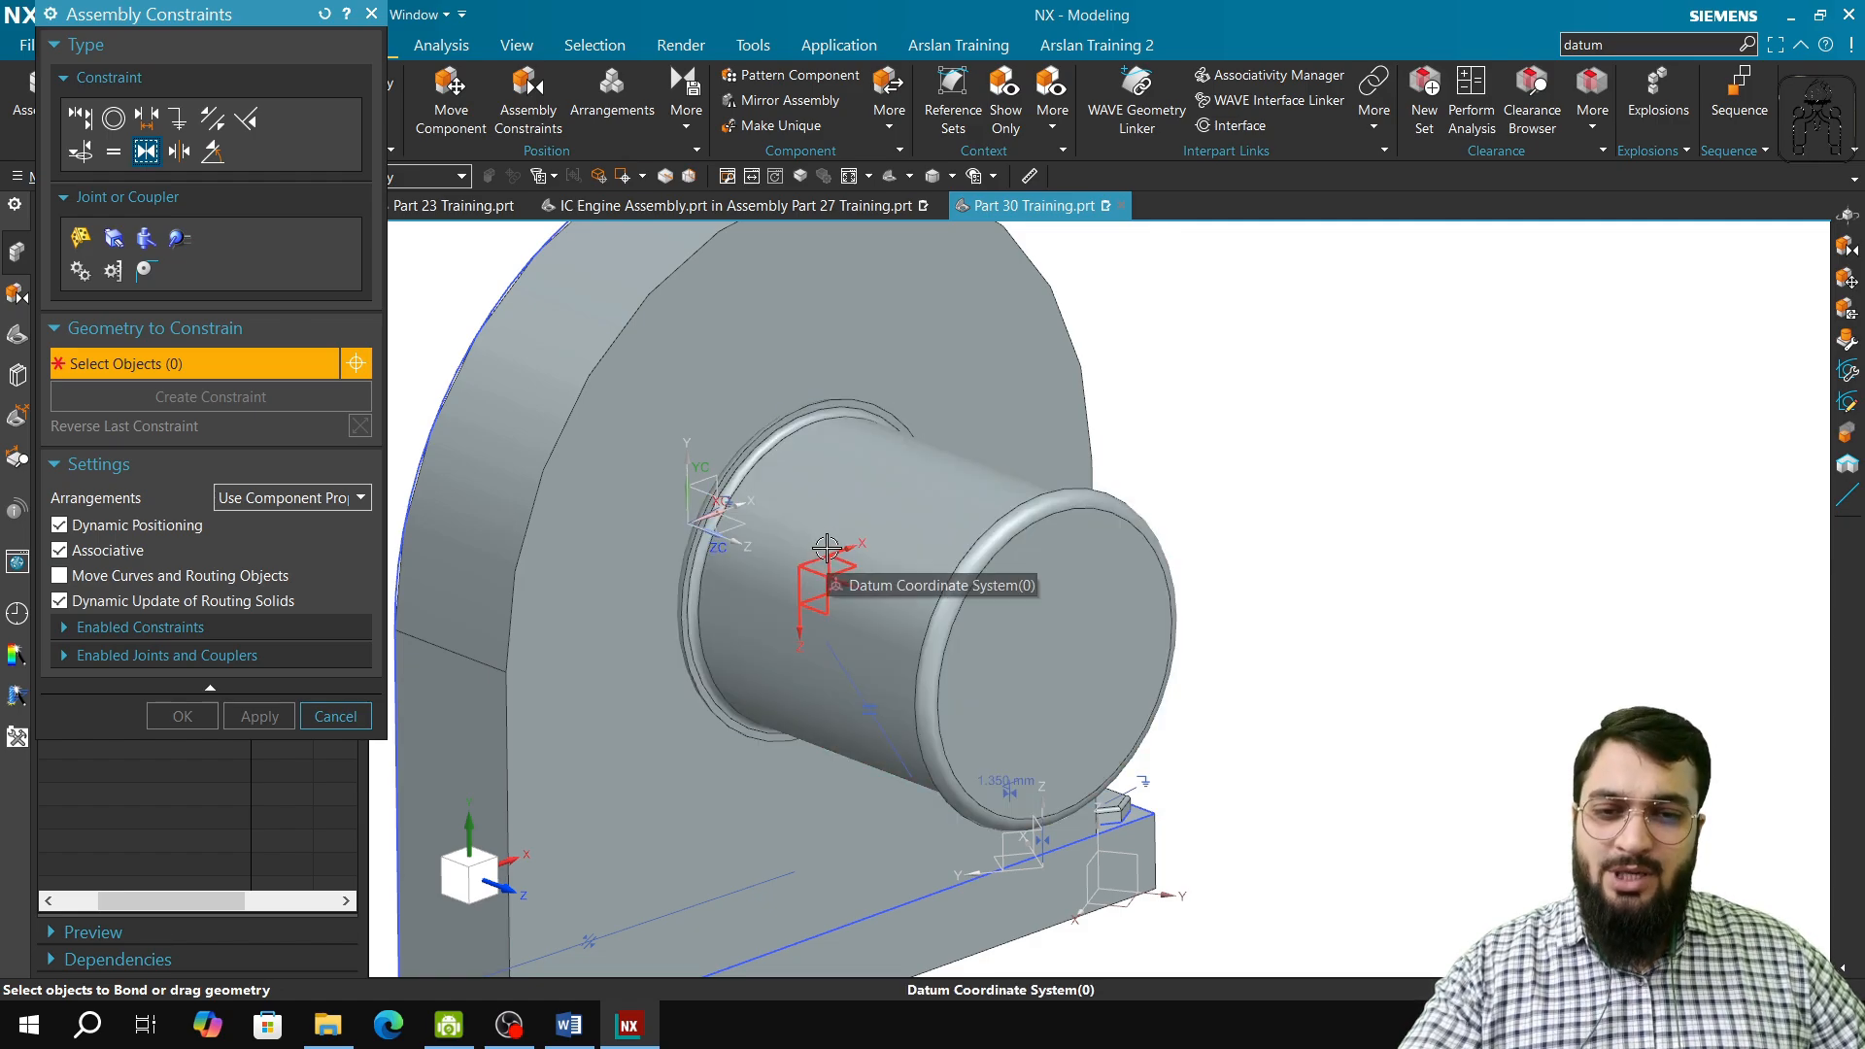
{"action": "scroll", "coordinate": [827, 495], "scroll_direction": "up", "scroll_amount": 2}
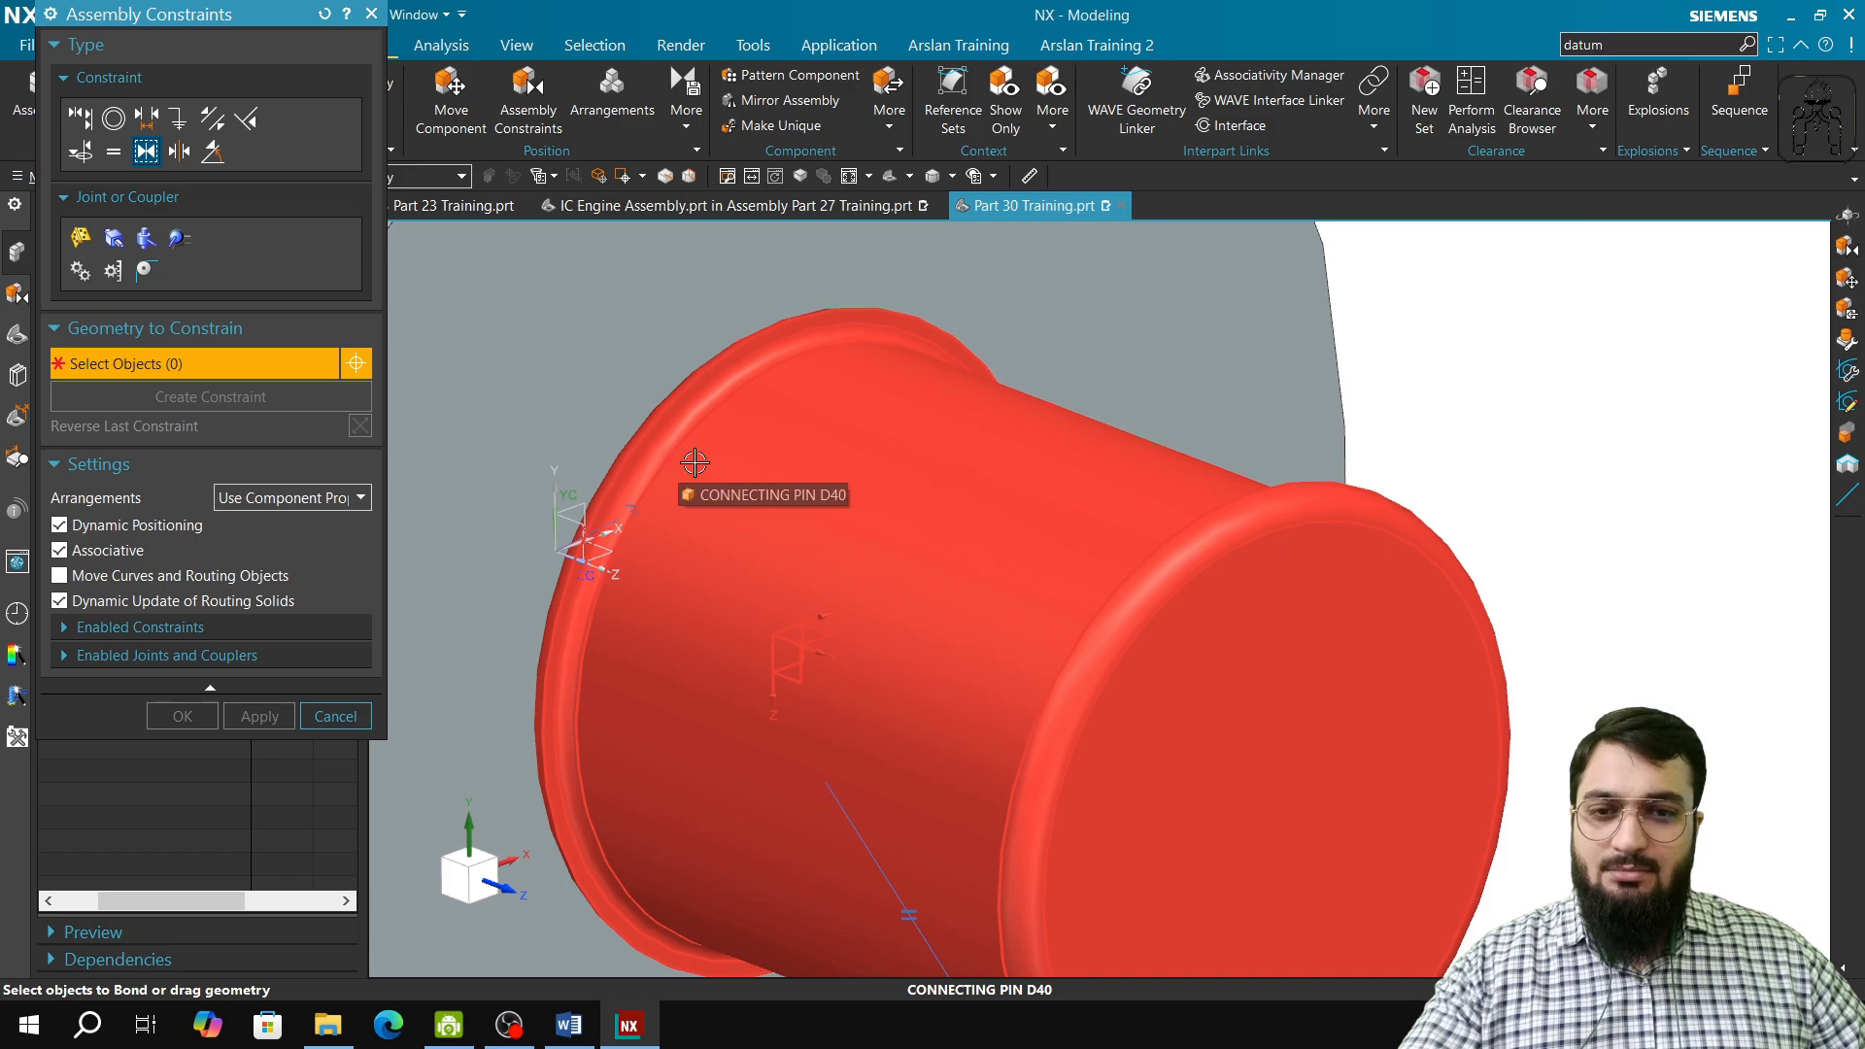
{"action": "left_click", "coordinate": [123, 152]}
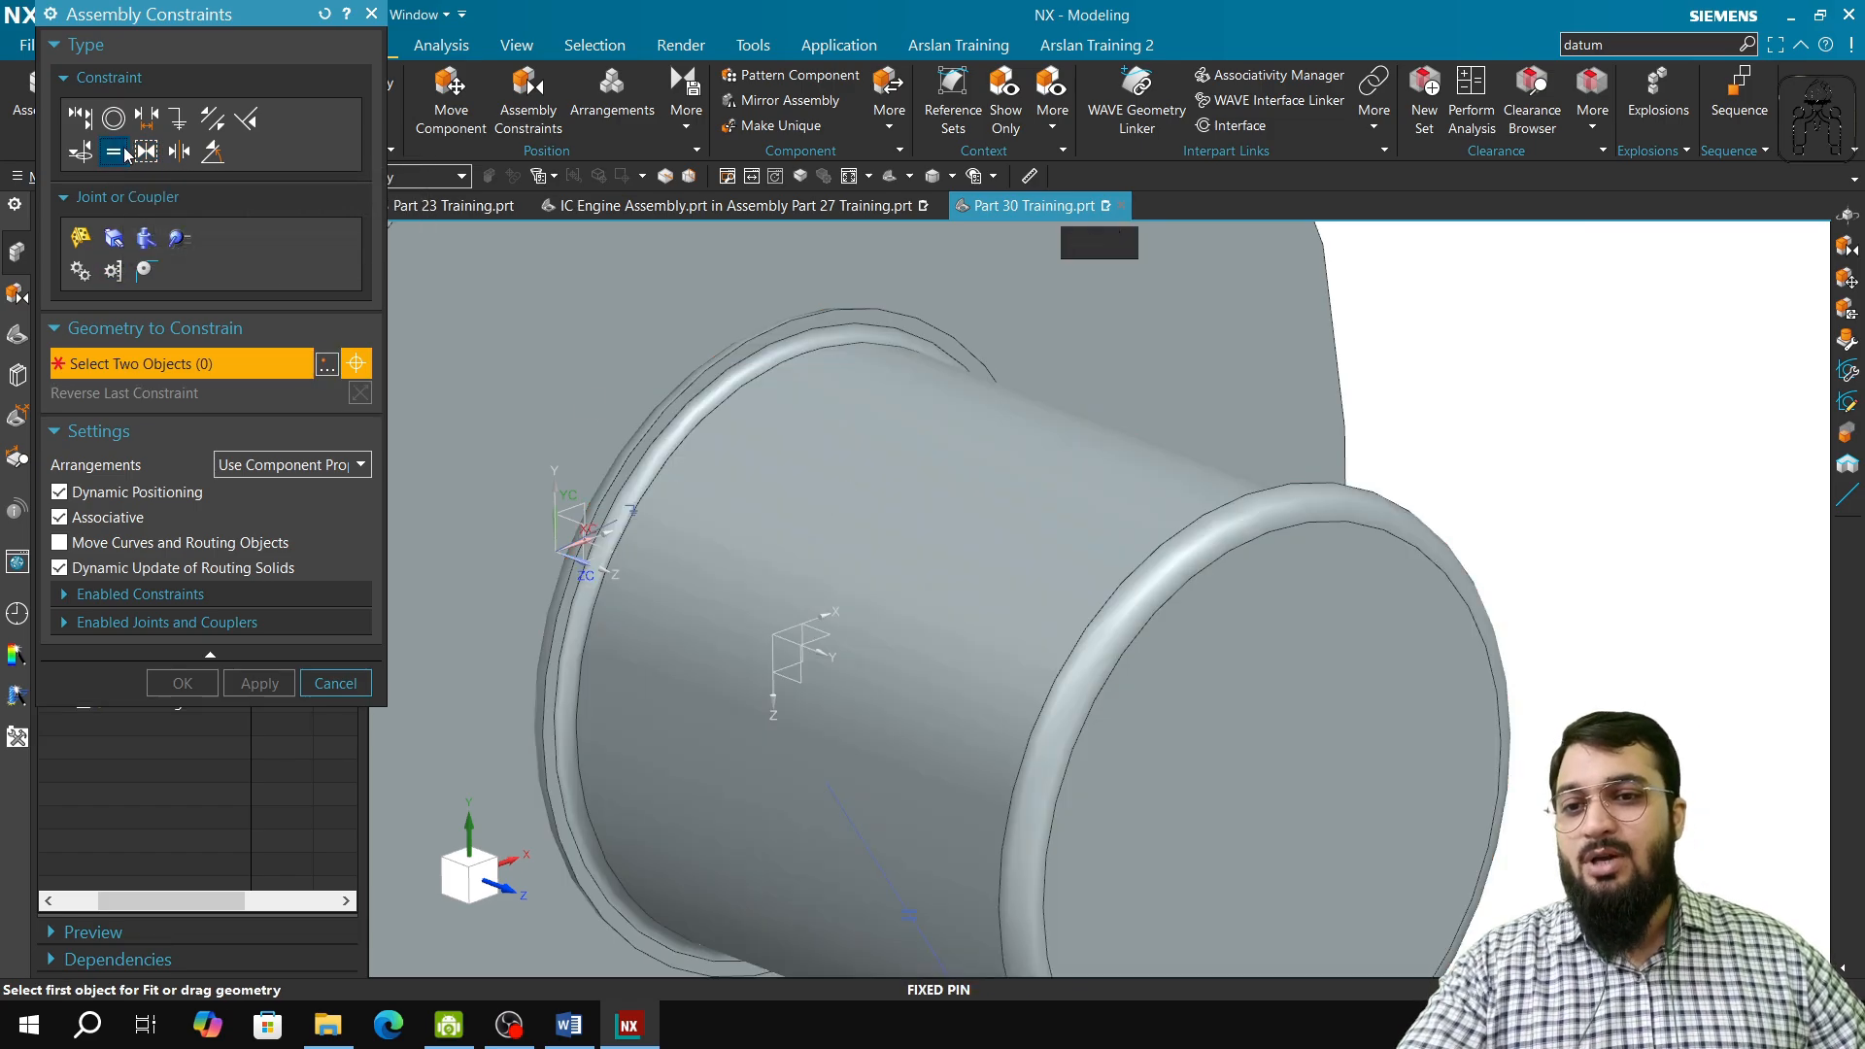
{"action": "left_click", "coordinate": [754, 379]}
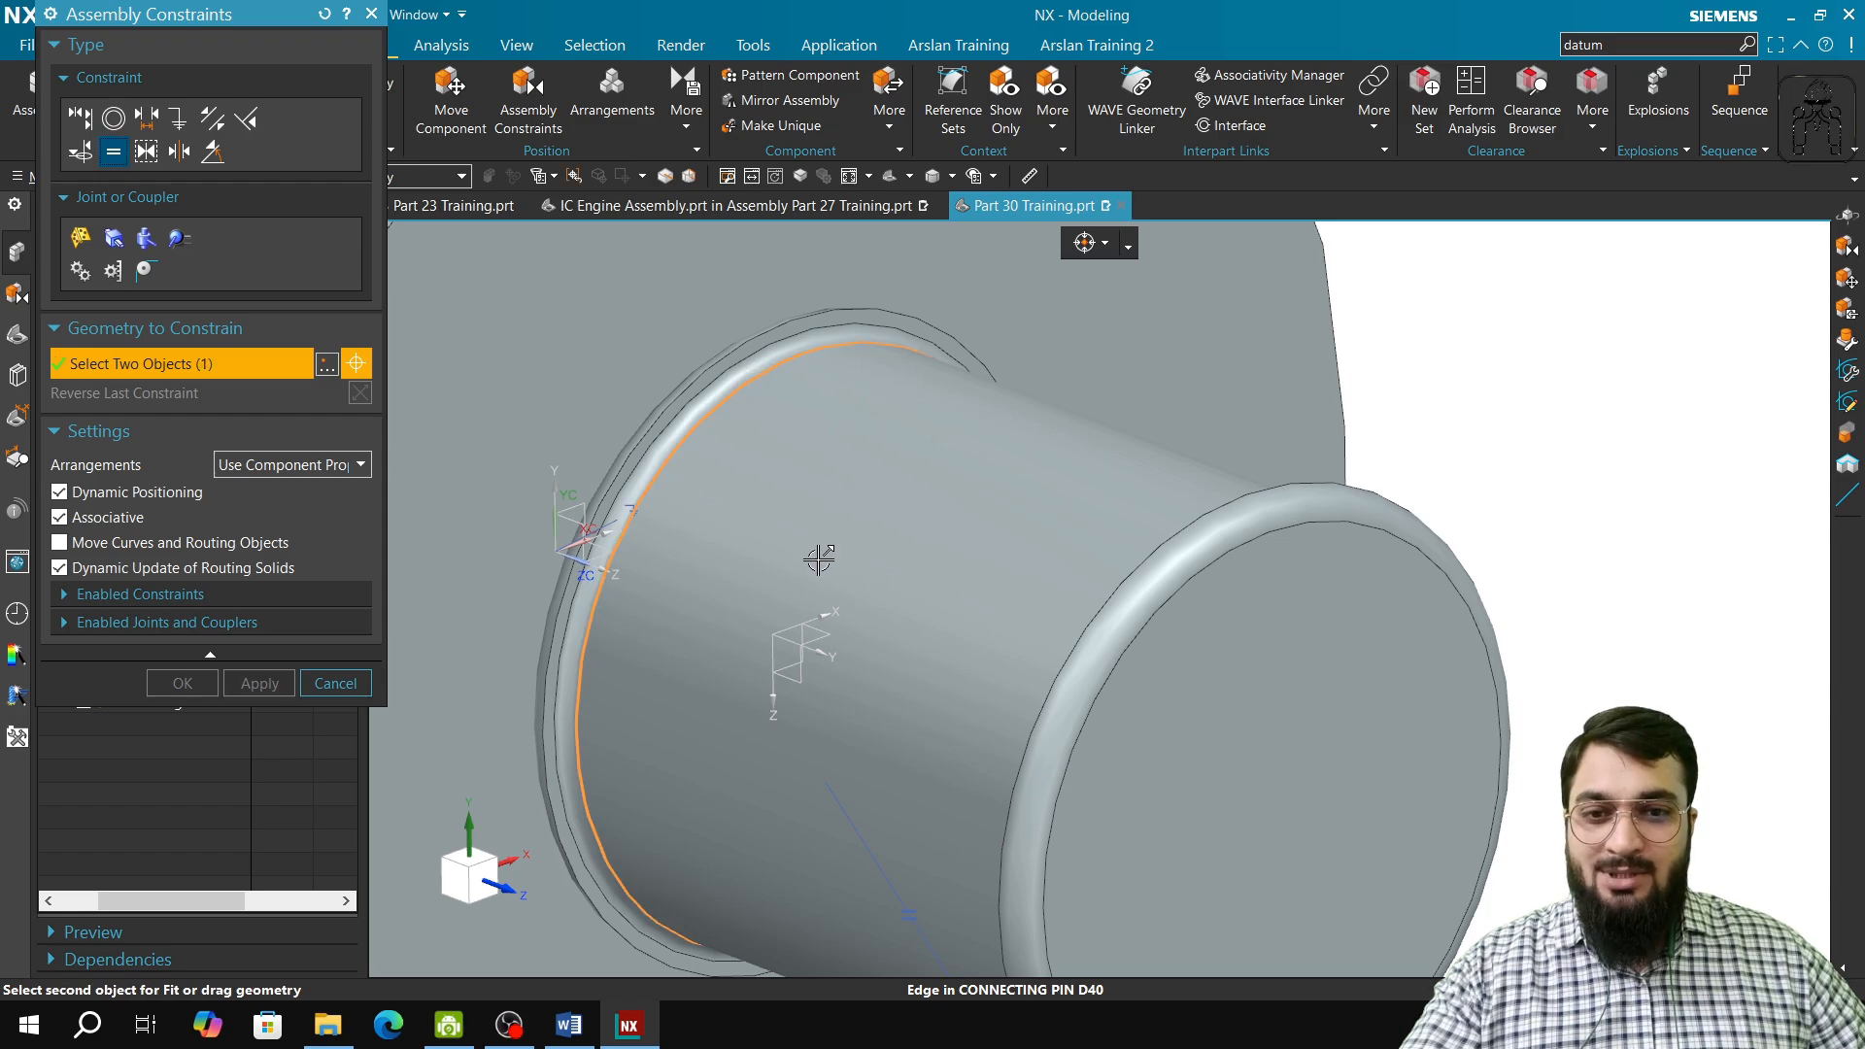
{"action": "scroll", "coordinate": [819, 561], "scroll_direction": "down", "scroll_amount": 3}
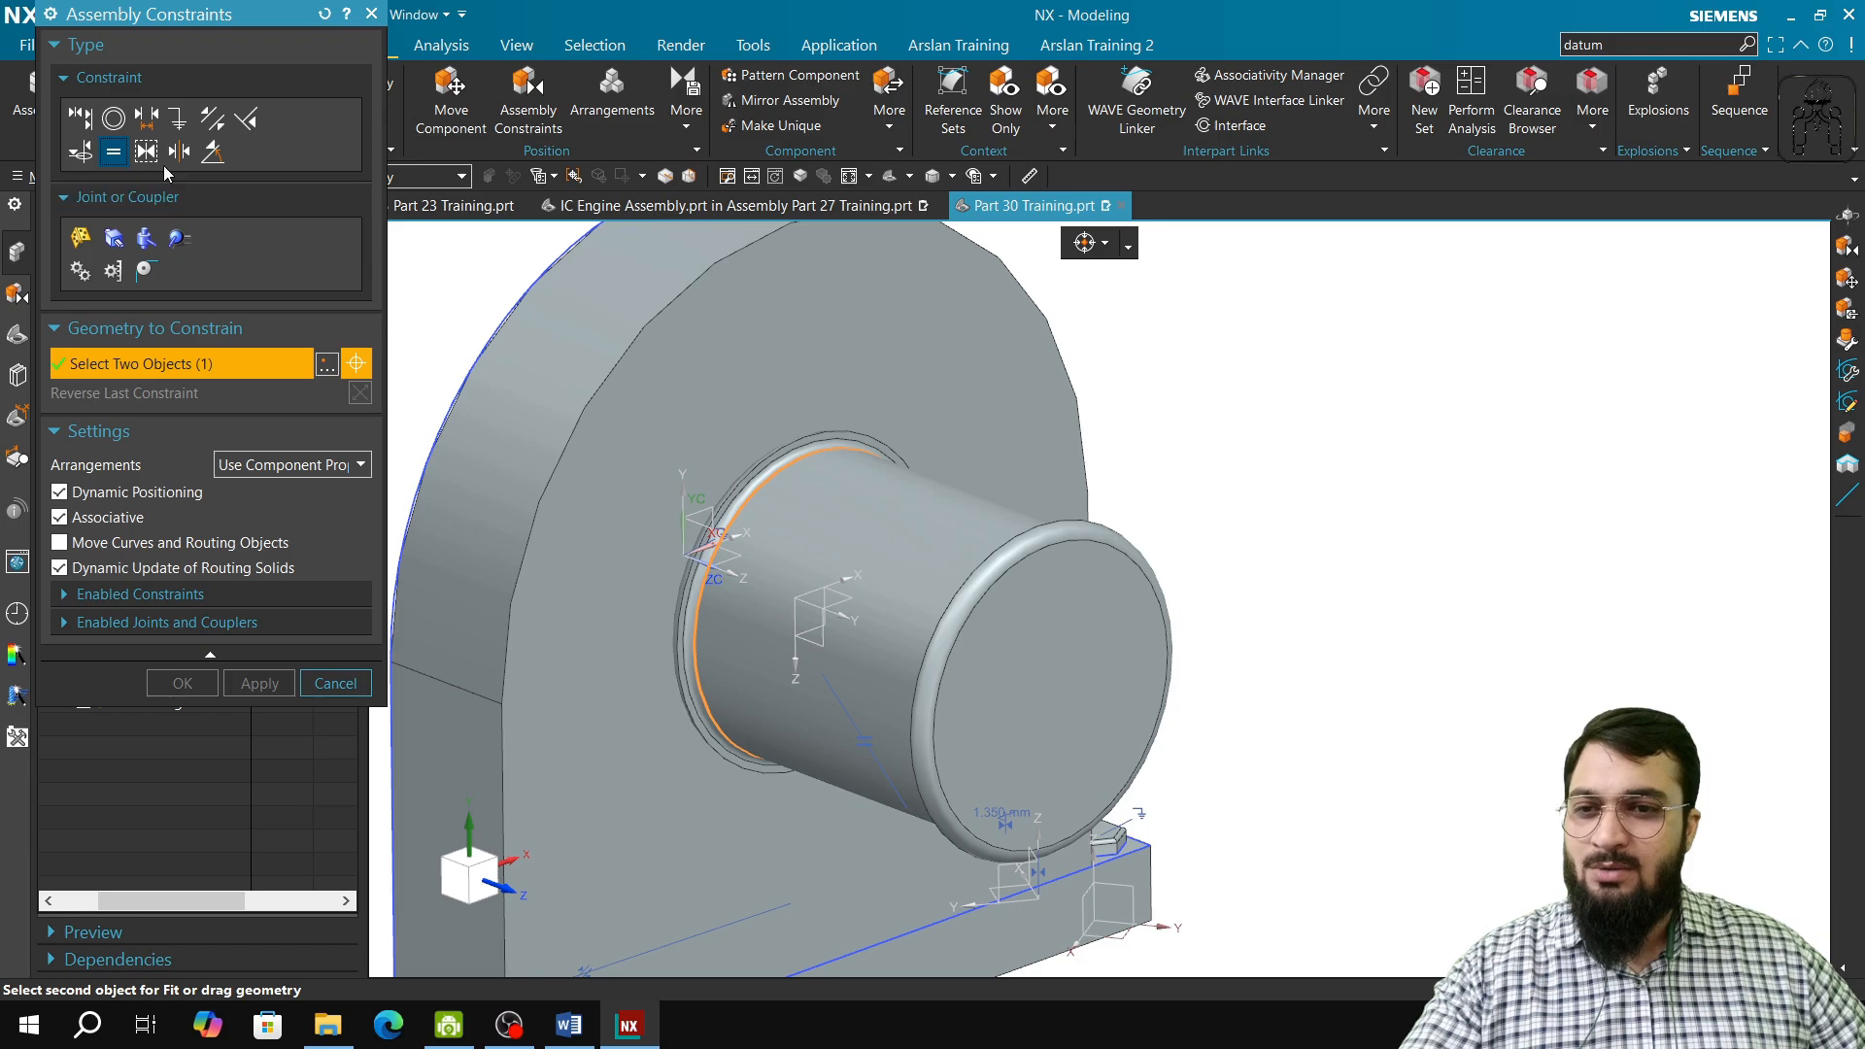
Step: Apply a Concentric constraint between the Connecting Pin D40's inner collar edge and the circular edge of the hole on the Fixed Pin's back face
{"action": "left_click", "coordinate": [123, 124]}
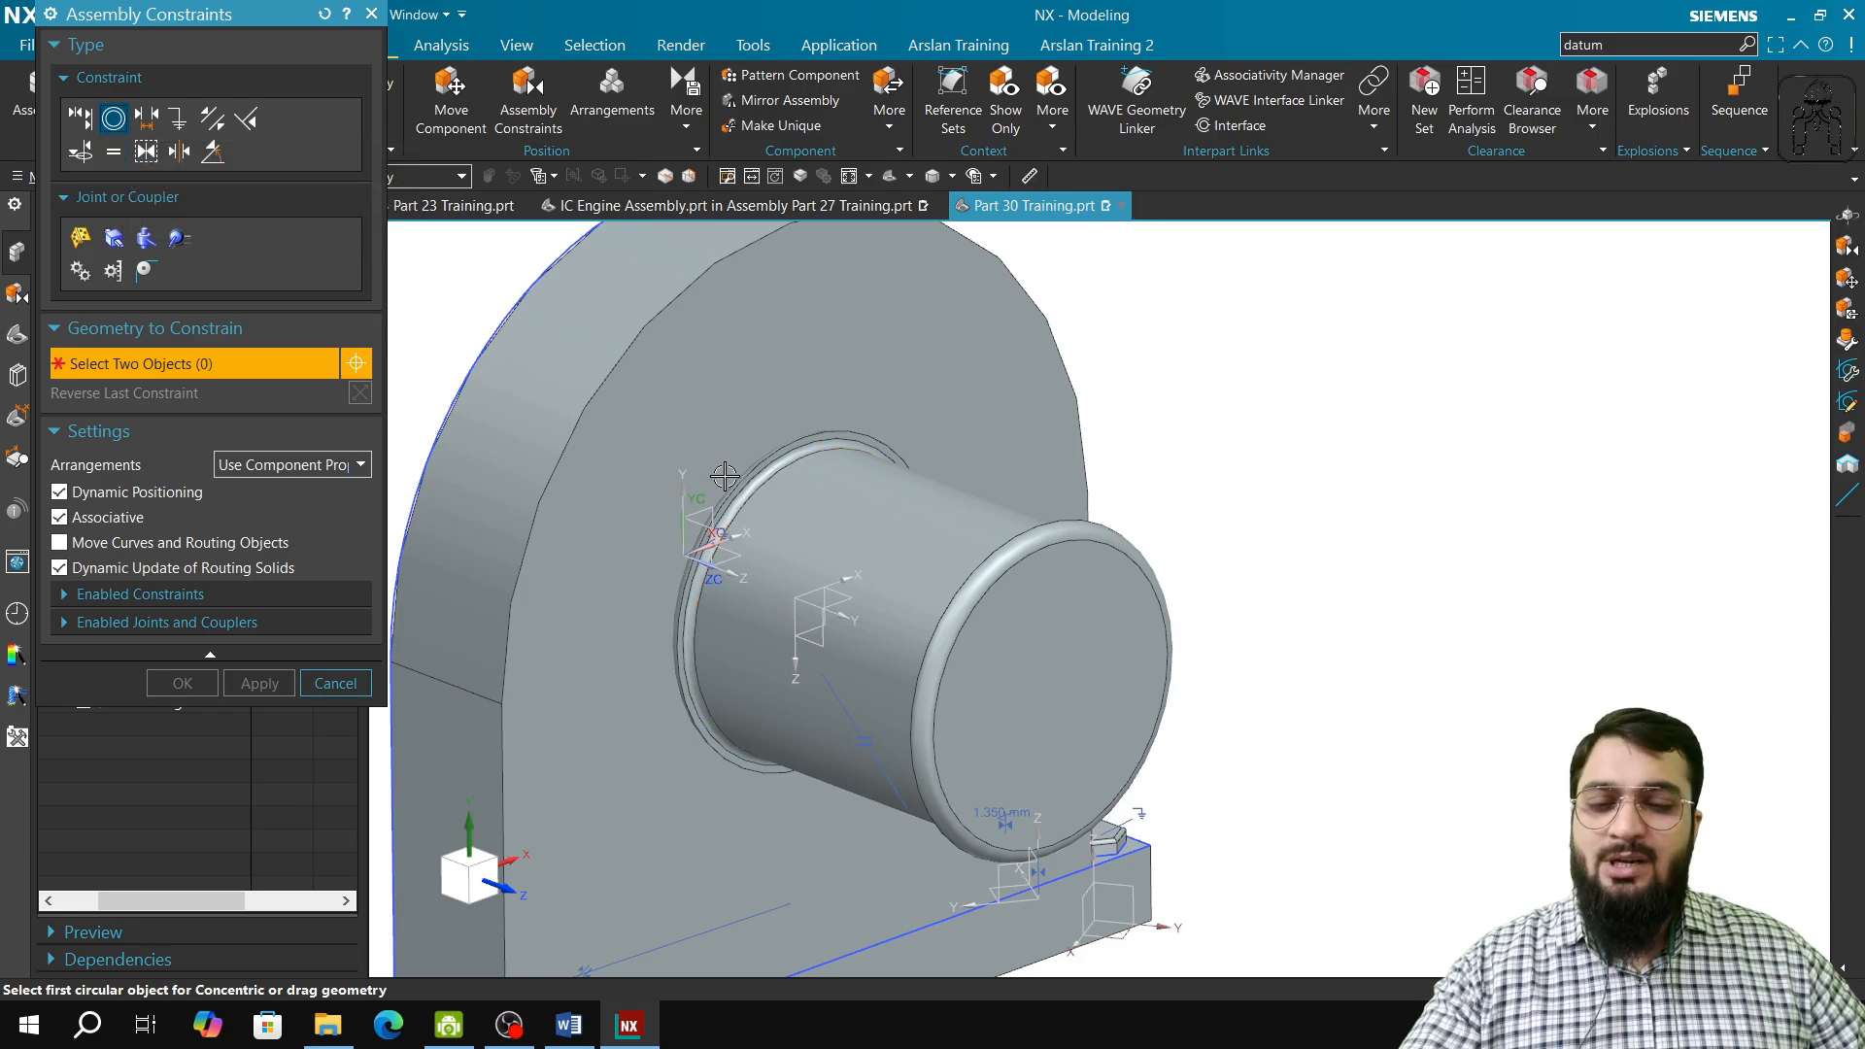
{"action": "scroll", "coordinate": [841, 455], "scroll_direction": "up", "scroll_amount": 5}
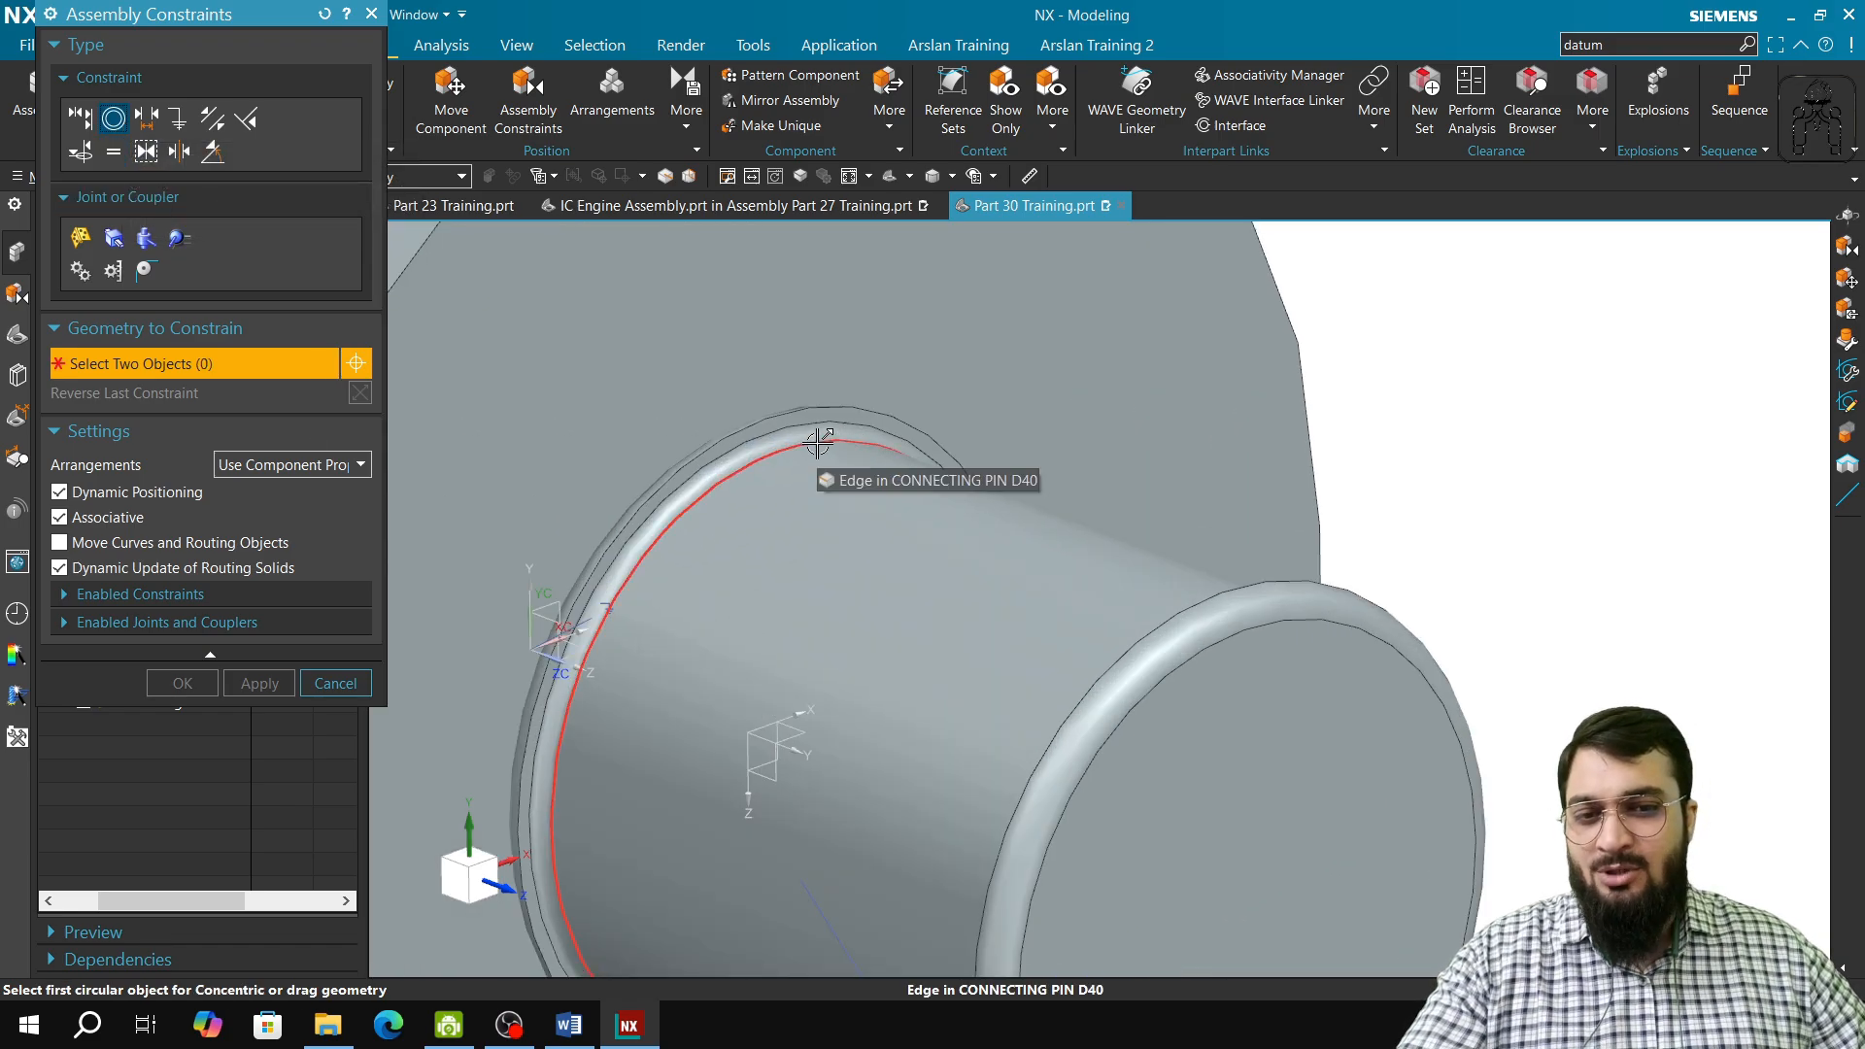
{"action": "left_click", "coordinate": [821, 439]}
{"action": "scroll", "coordinate": [685, 799], "scroll_direction": "down", "scroll_amount": 2}
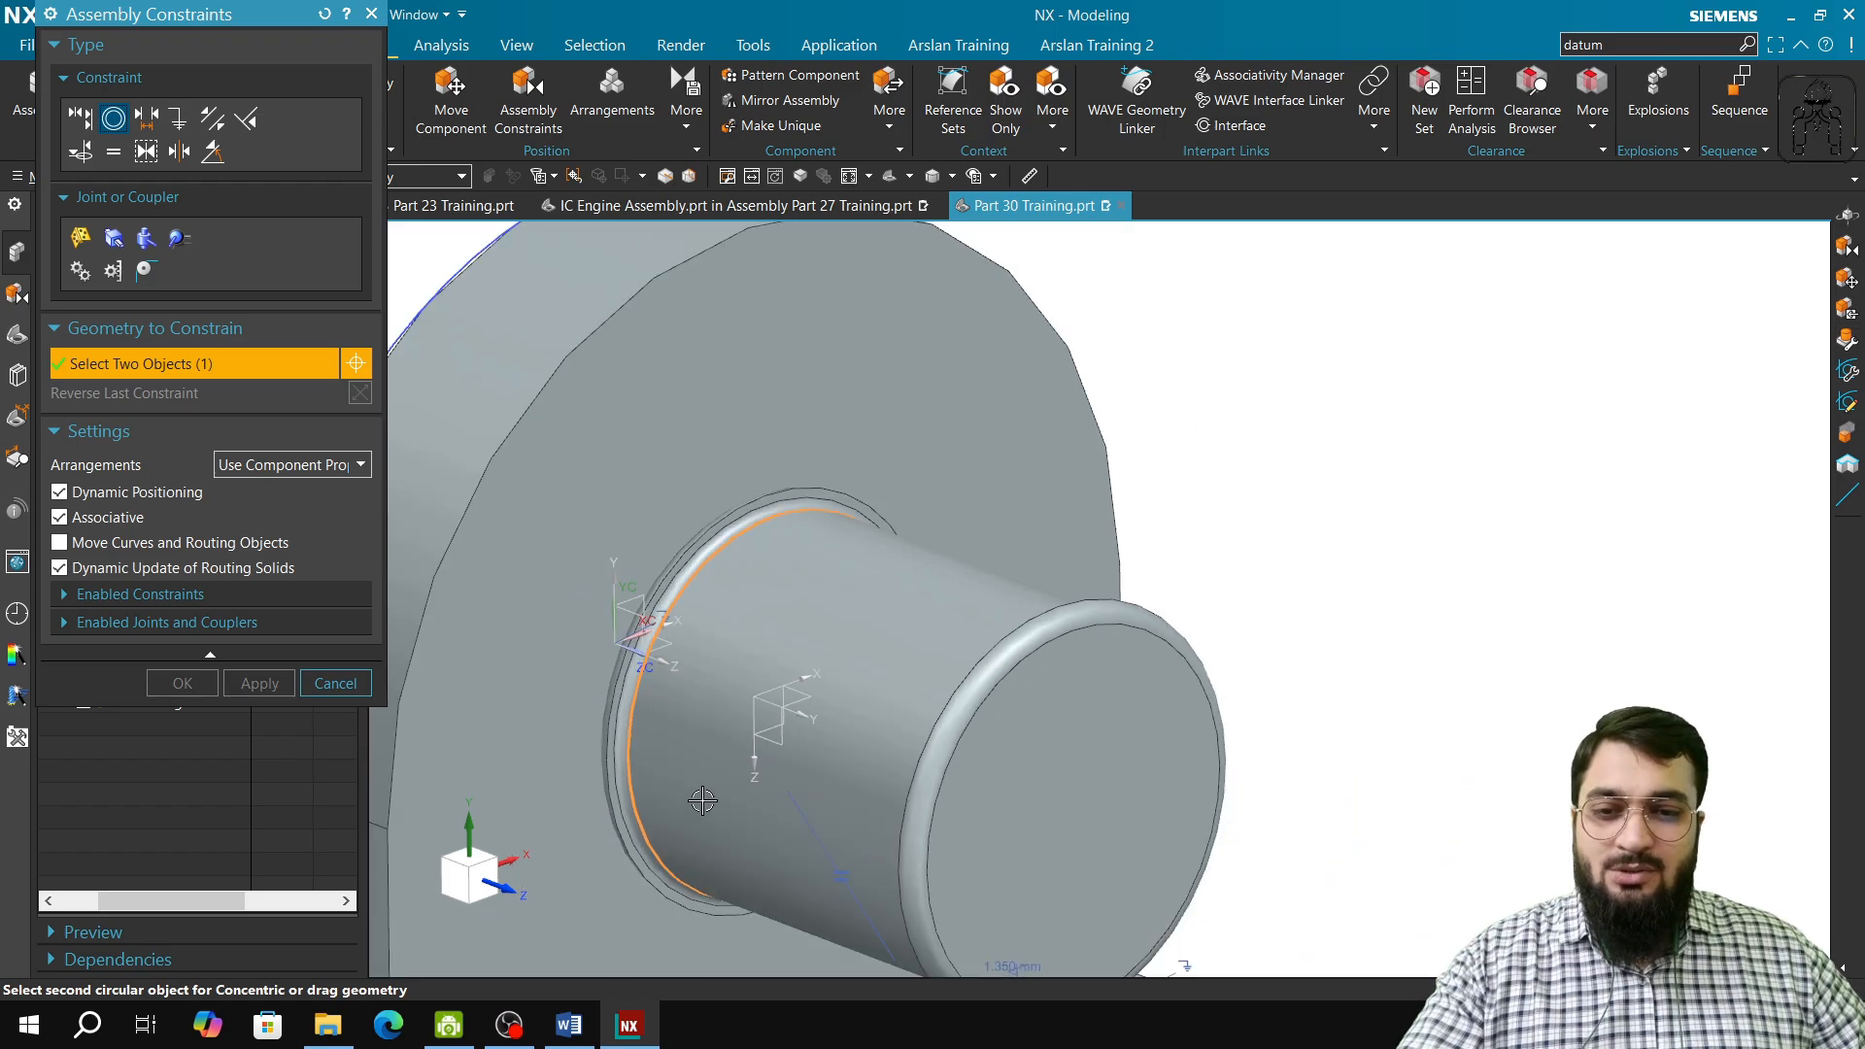
{"action": "middle_click_drag", "start_coordinate": [702, 800], "coordinate": [808, 798]}
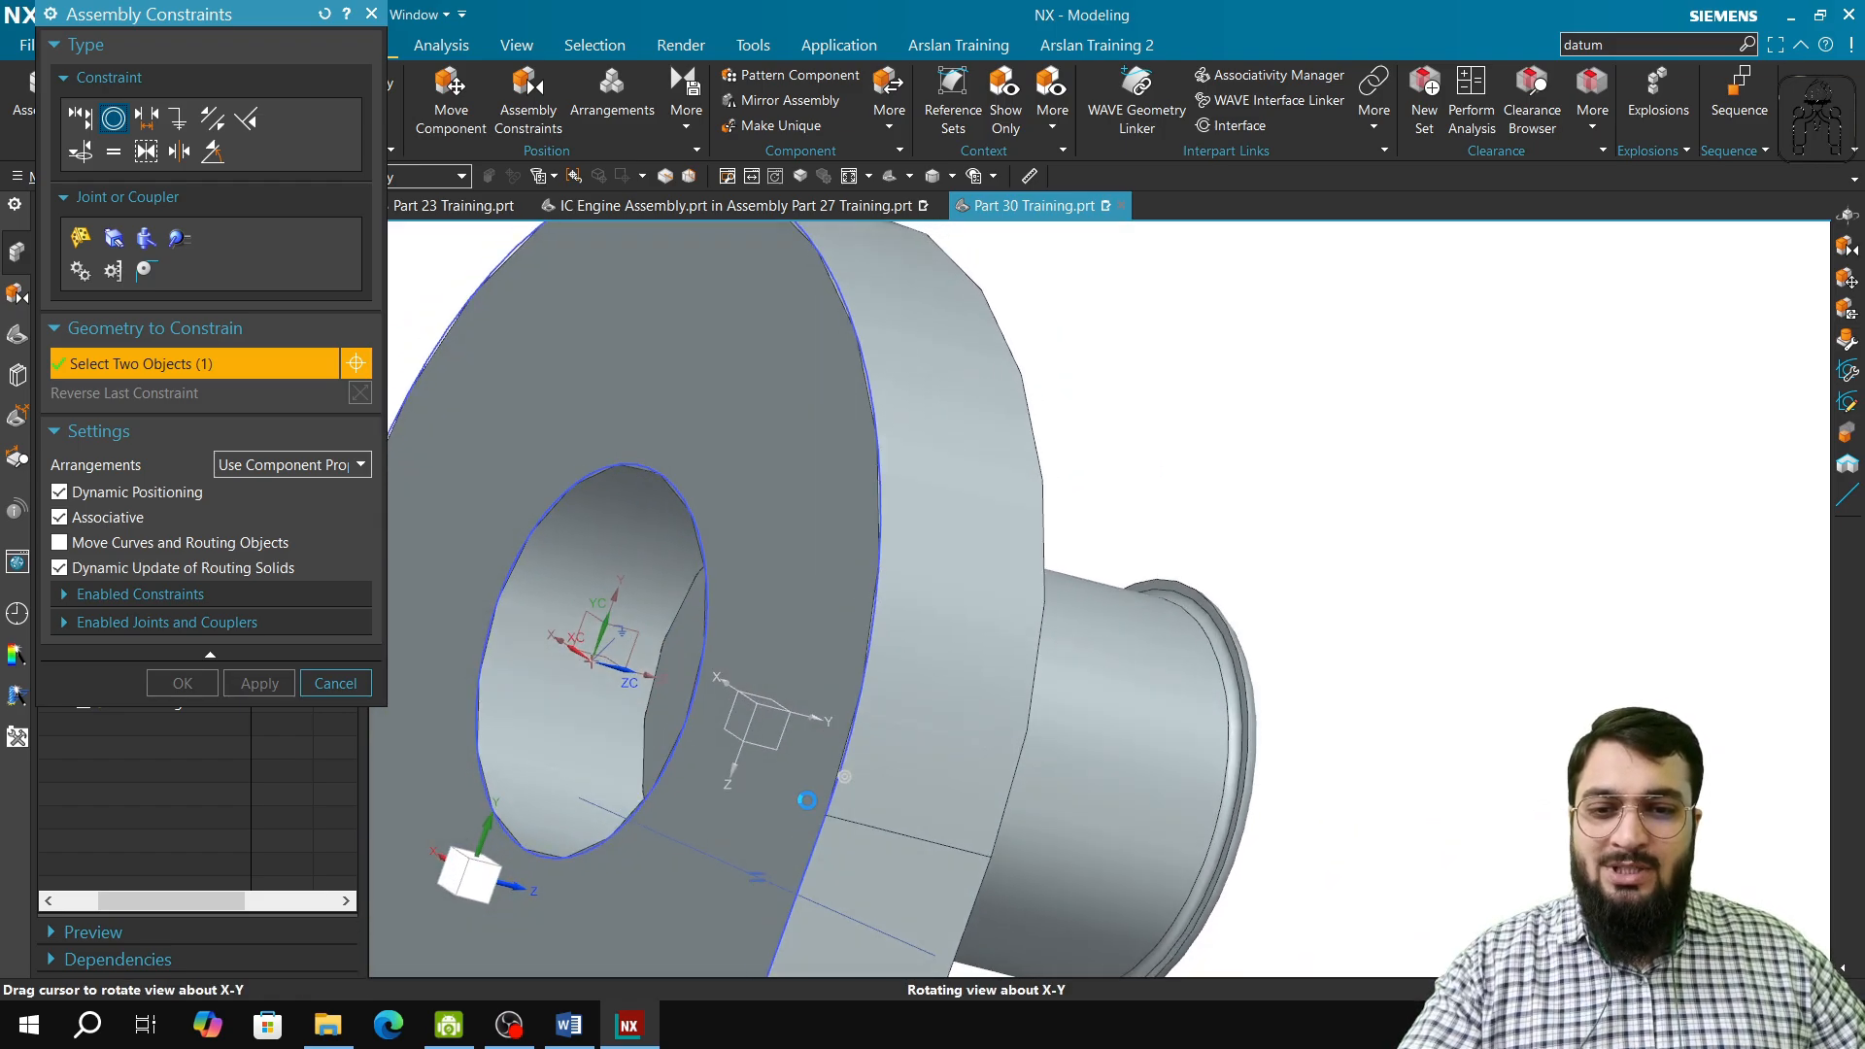
{"action": "left_click", "coordinate": [694, 520]}
{"action": "middle_click_drag", "start_coordinate": [740, 777], "coordinate": [701, 770]}
{"action": "left_click", "coordinate": [258, 683]}
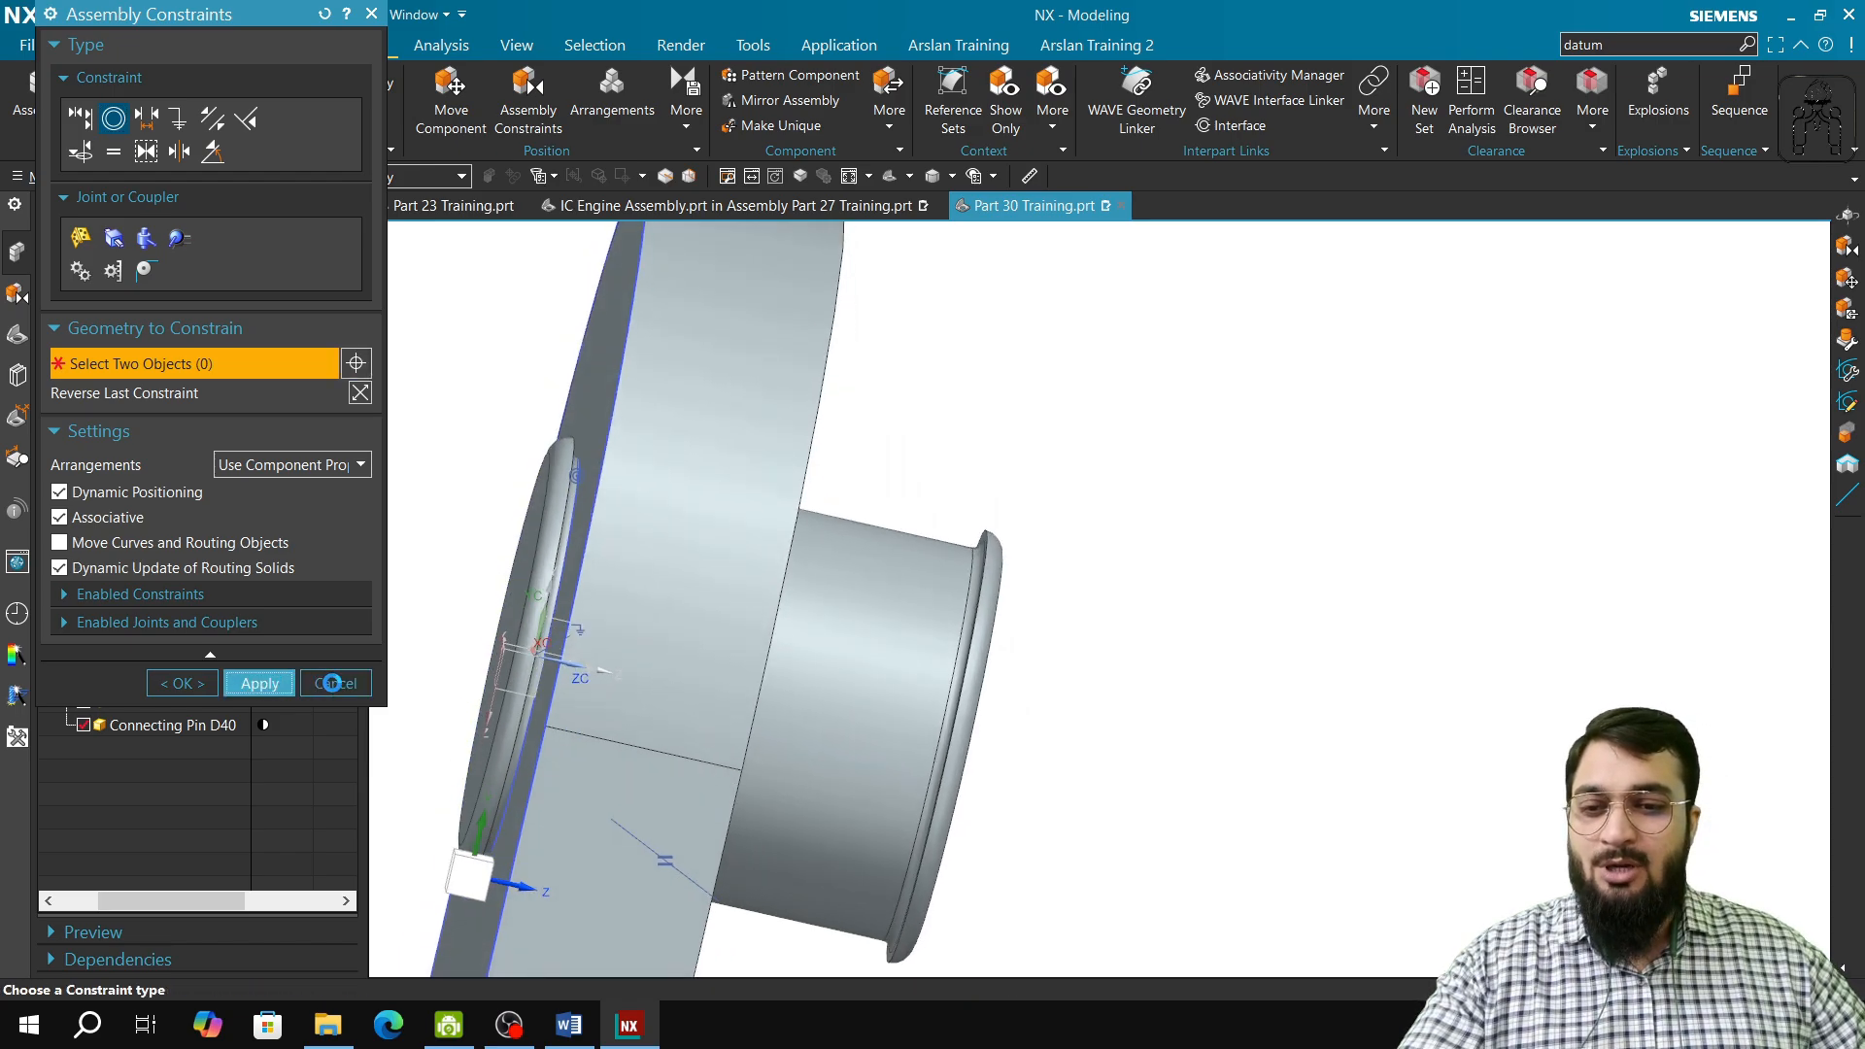
{"action": "left_click", "coordinate": [332, 683]}
Step: Display the Connecting Pin D40's degrees of freedom again after the Concentric constraint and inspect them at the pin's end
{"action": "left_click", "coordinate": [686, 114]}
{"action": "left_click", "coordinate": [714, 190]}
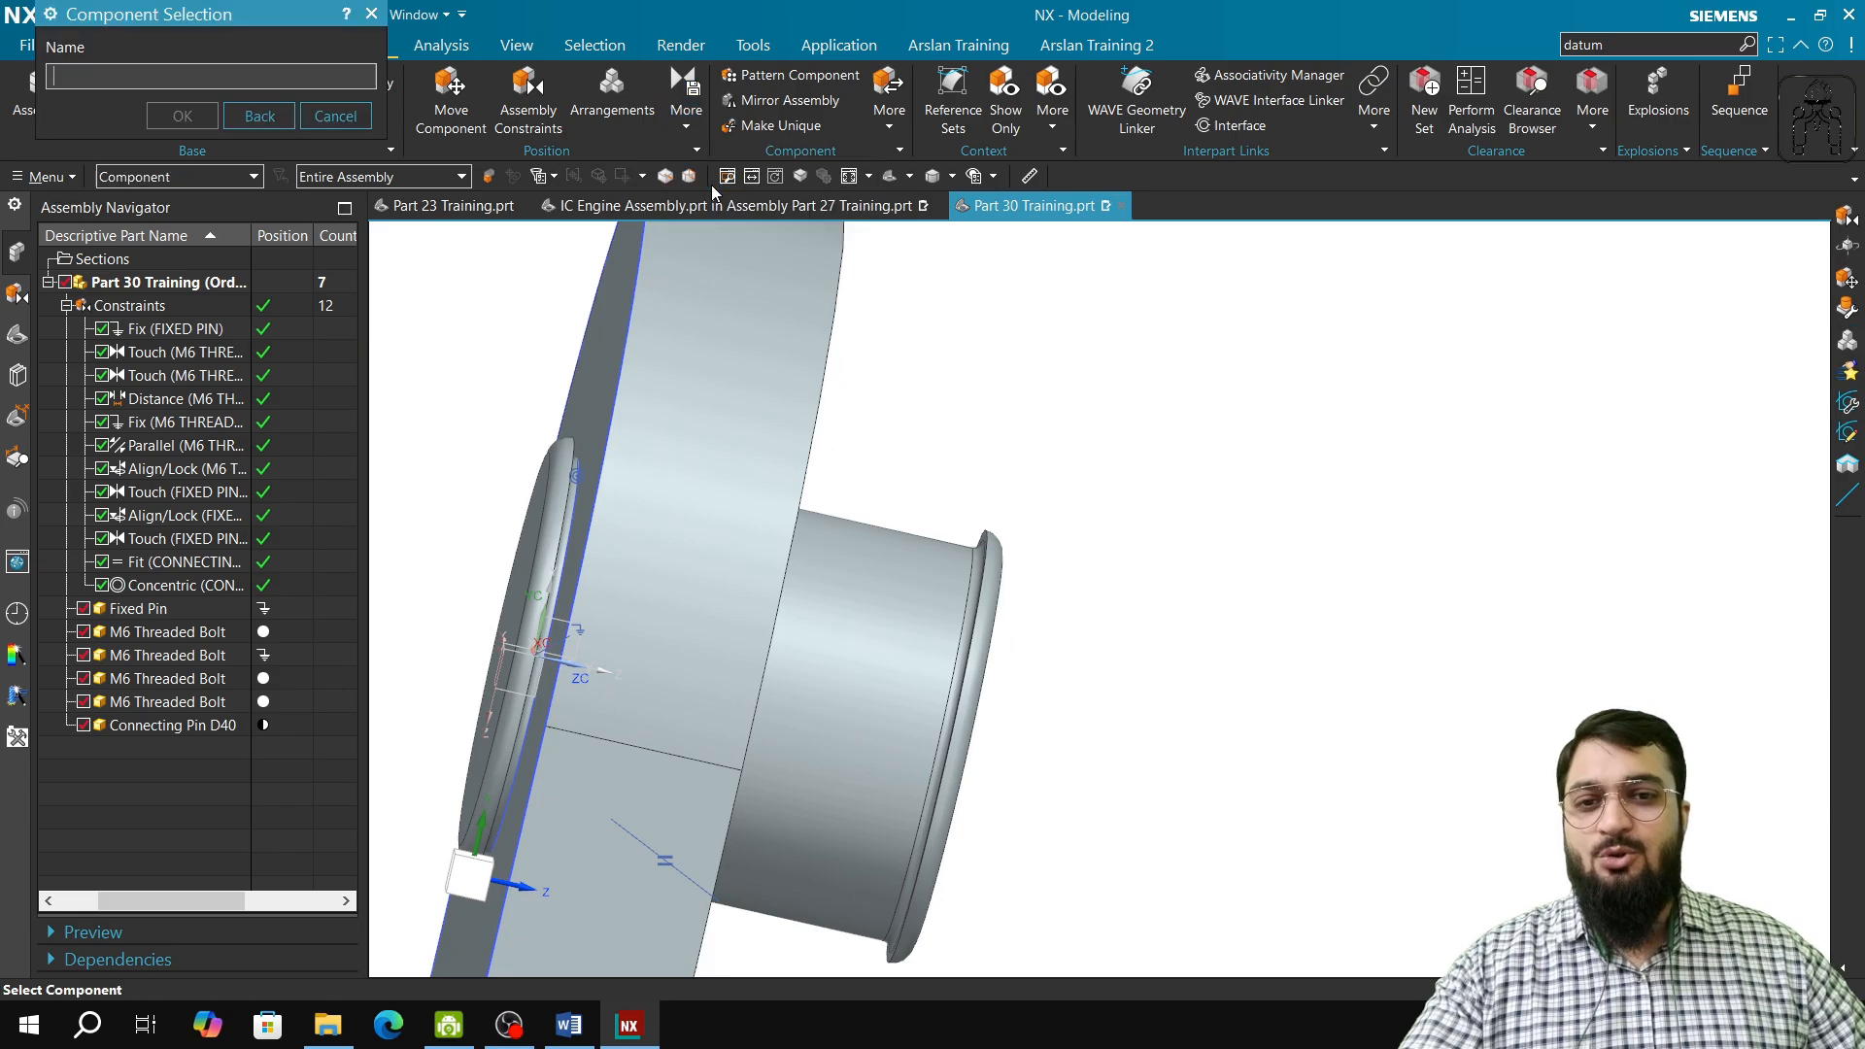
{"action": "key", "text": "Escape"}
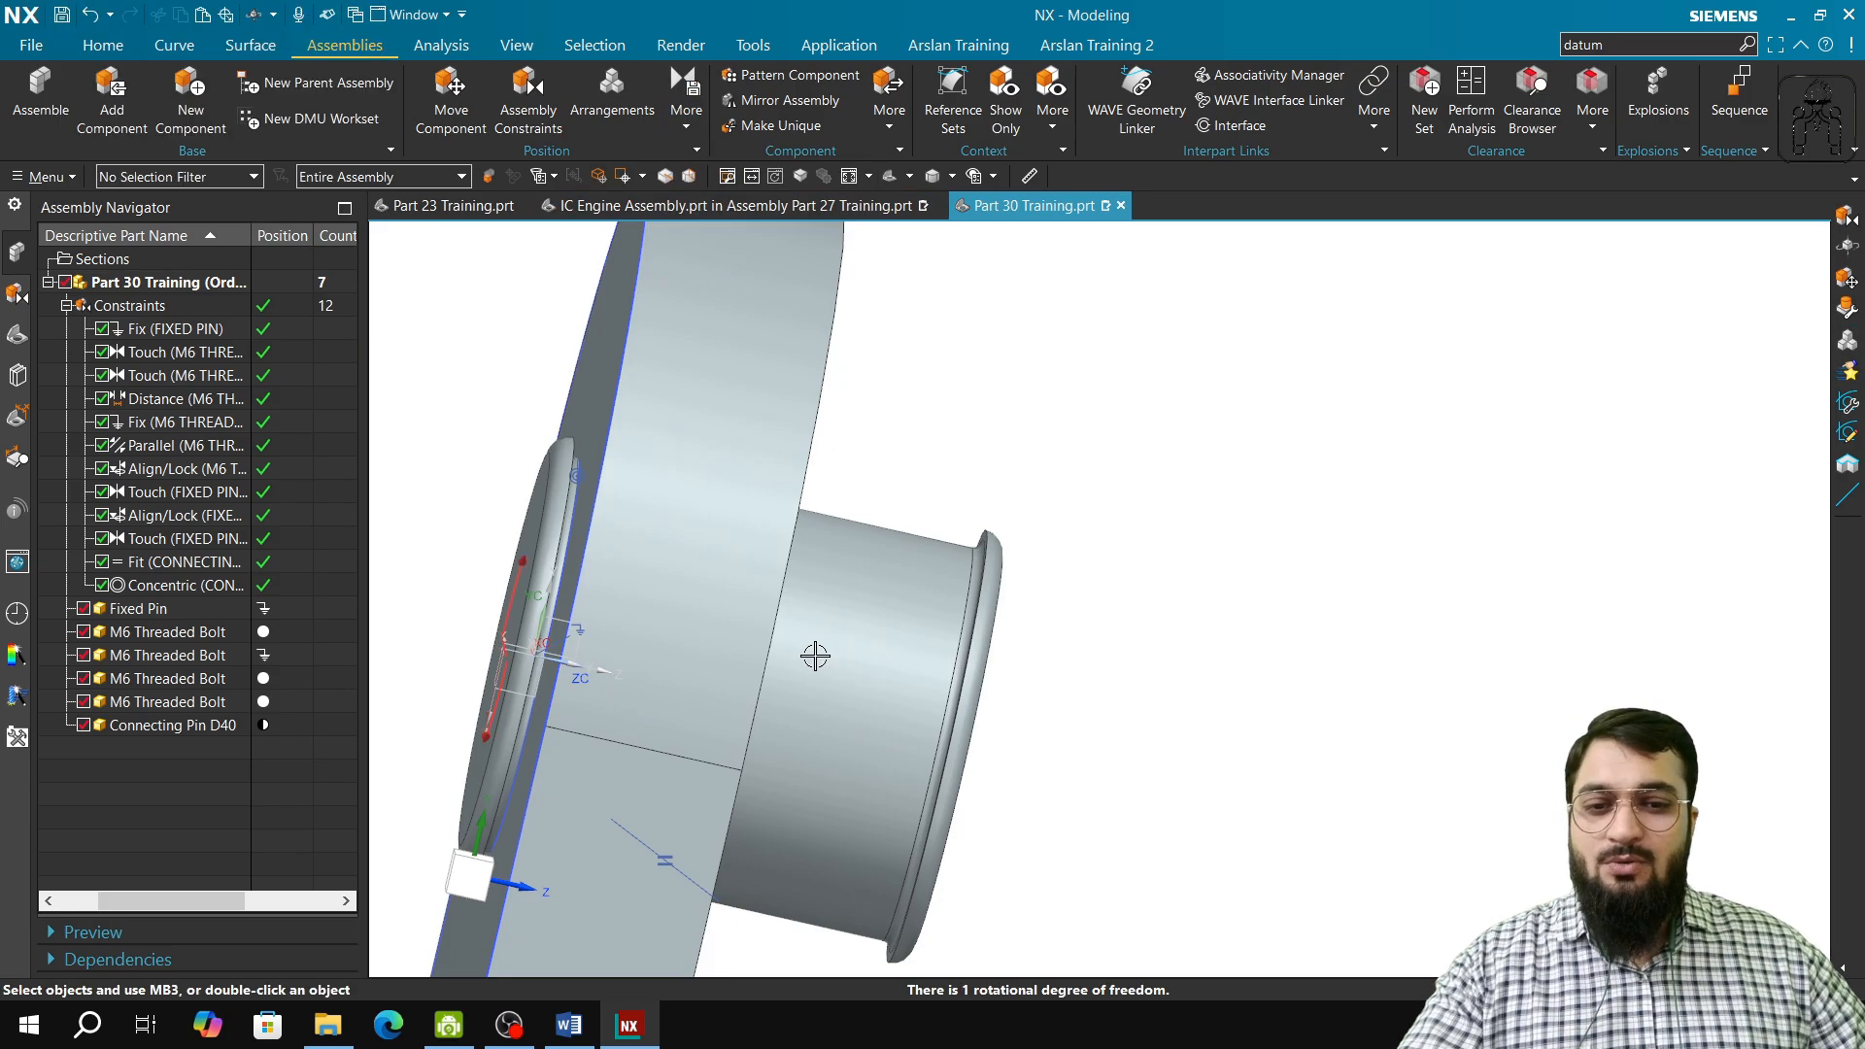
{"action": "middle_click_drag", "start_coordinate": [583, 687], "coordinate": [630, 584]}
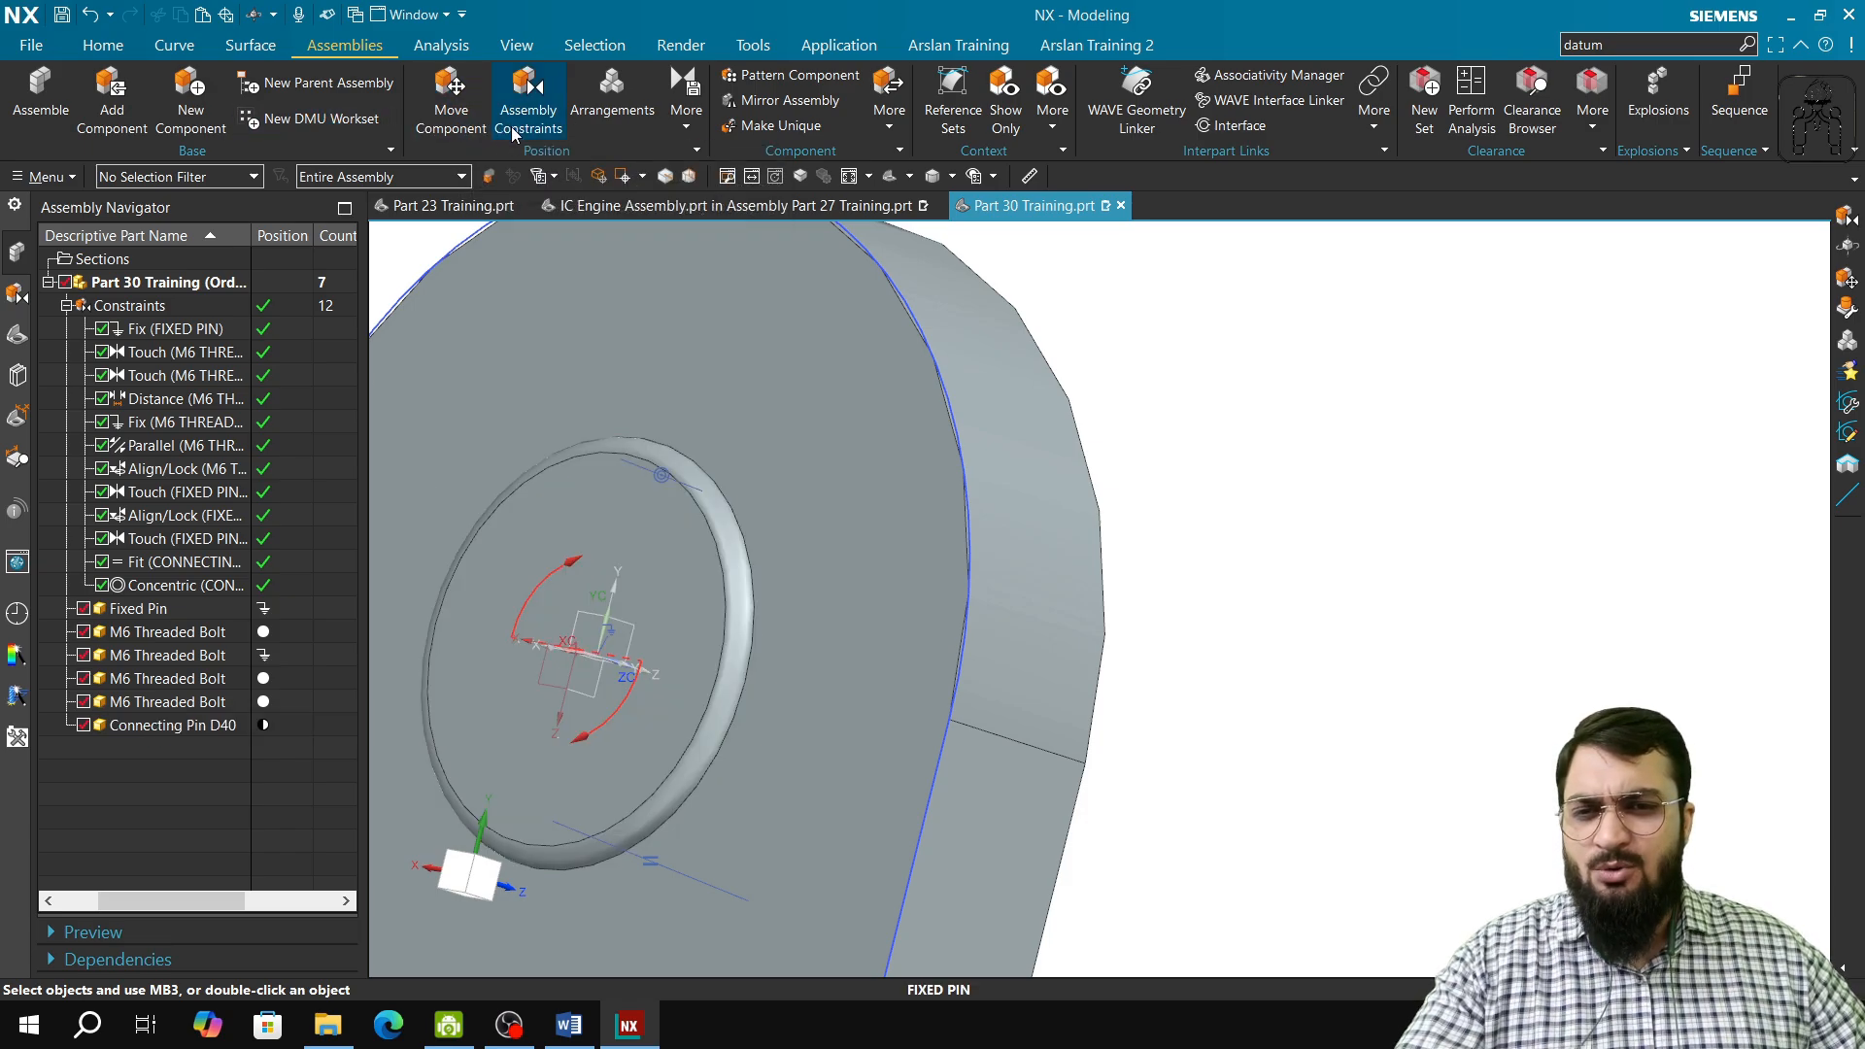
Step: Apply a Bond constraint between the Connecting Pin D40 and the Fixed Pin
{"action": "left_click", "coordinate": [527, 109]}
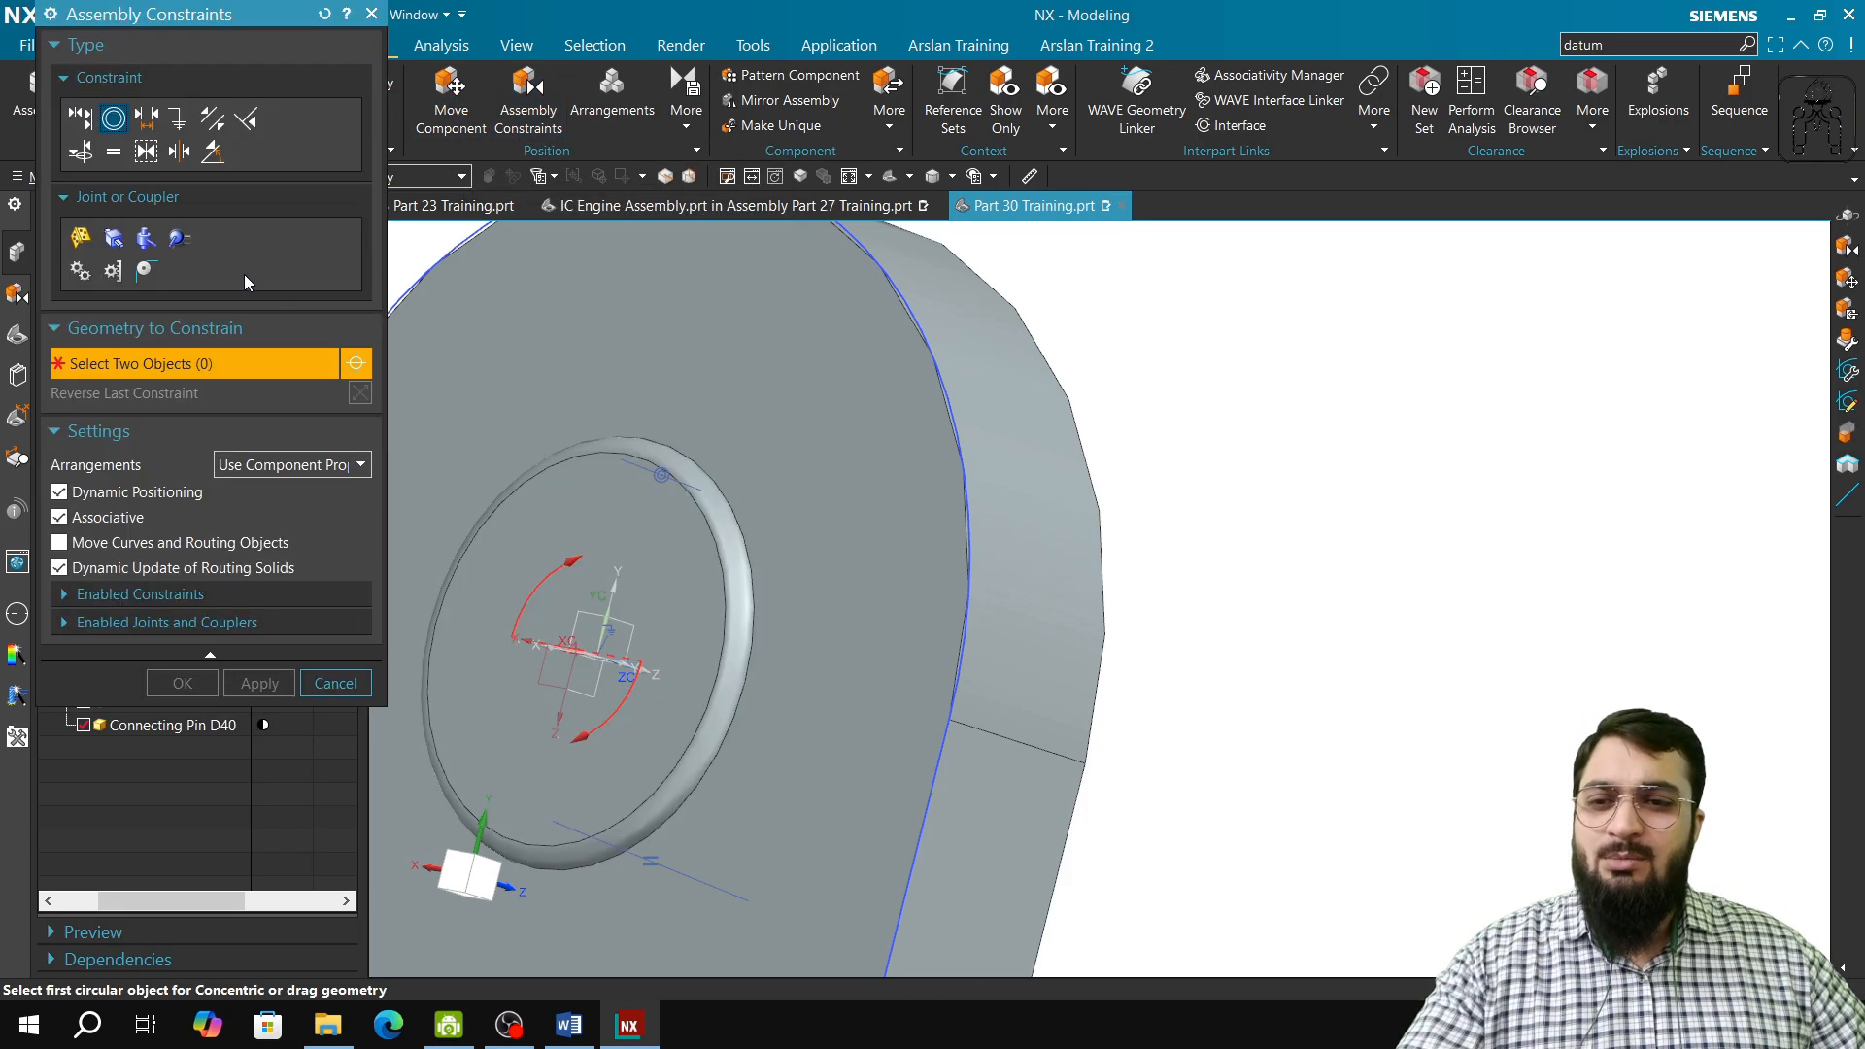
{"action": "left_click", "coordinate": [144, 153]}
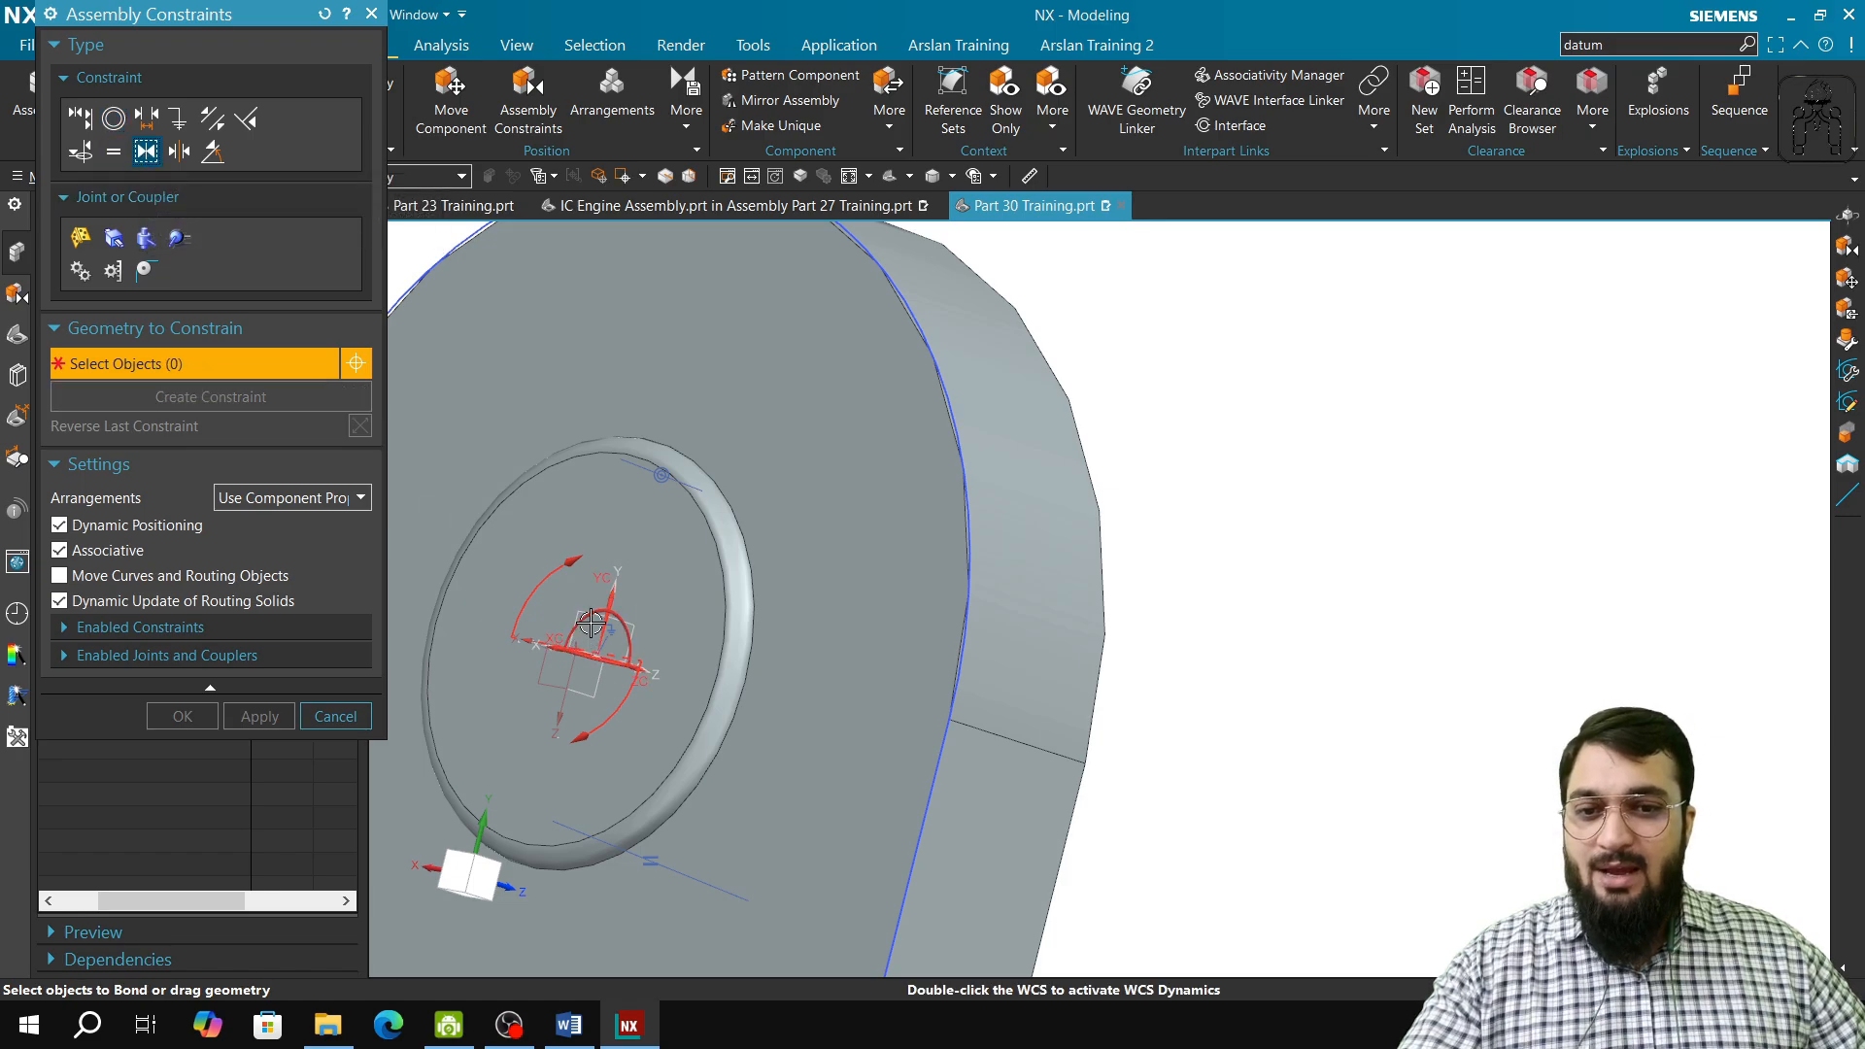
{"action": "left_click", "coordinate": [669, 525]}
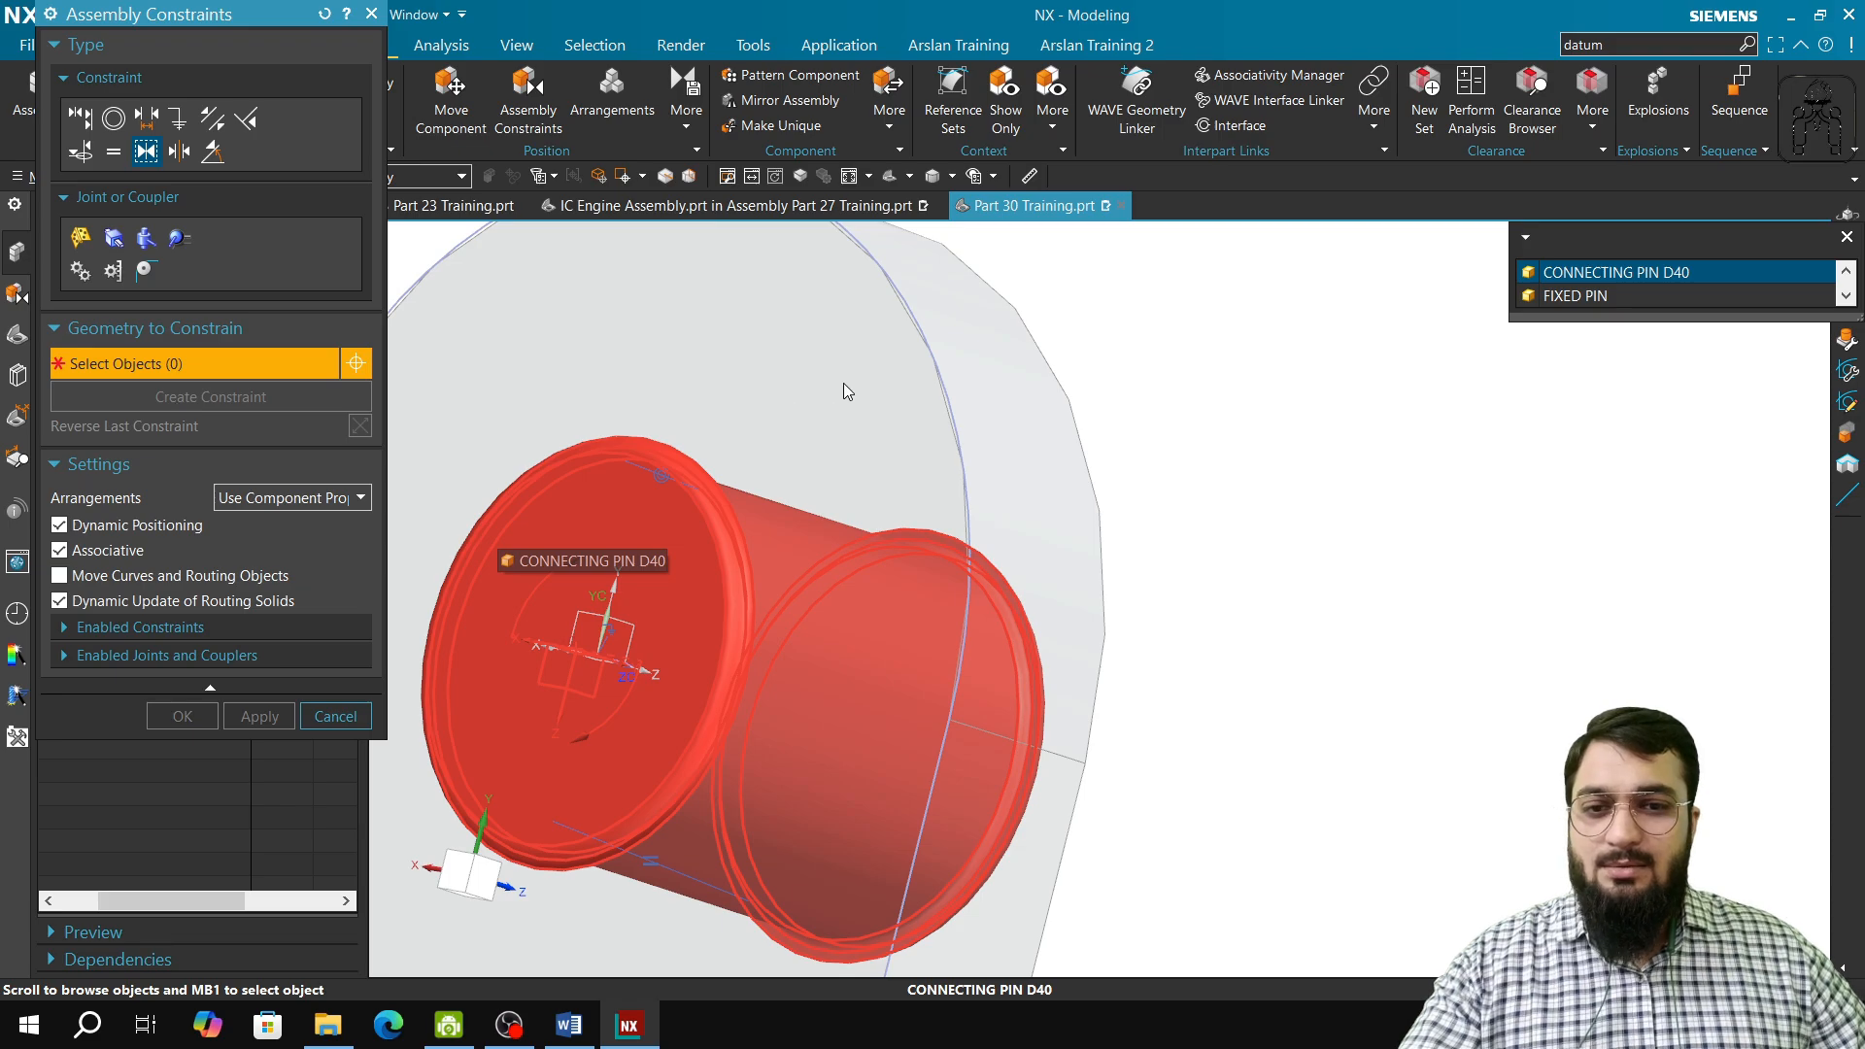
{"action": "left_click", "coordinate": [681, 518]}
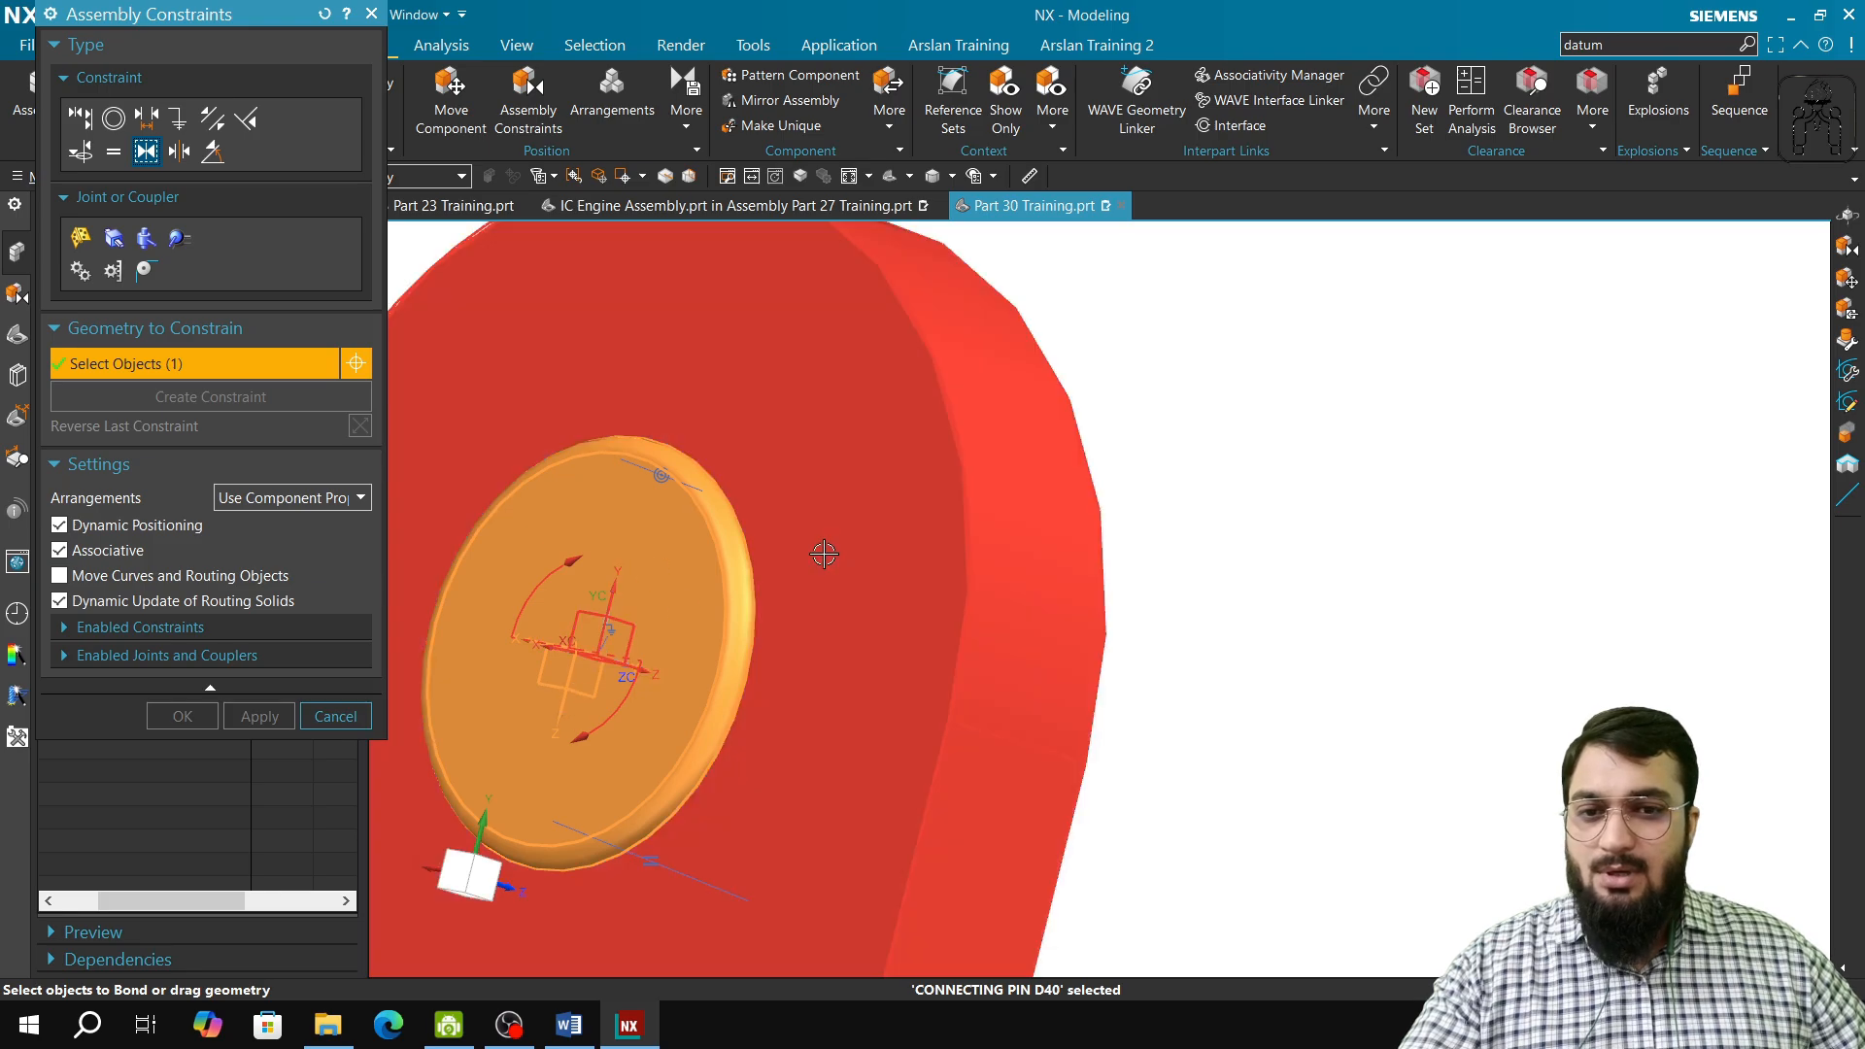
{"action": "left_click", "coordinate": [828, 568]}
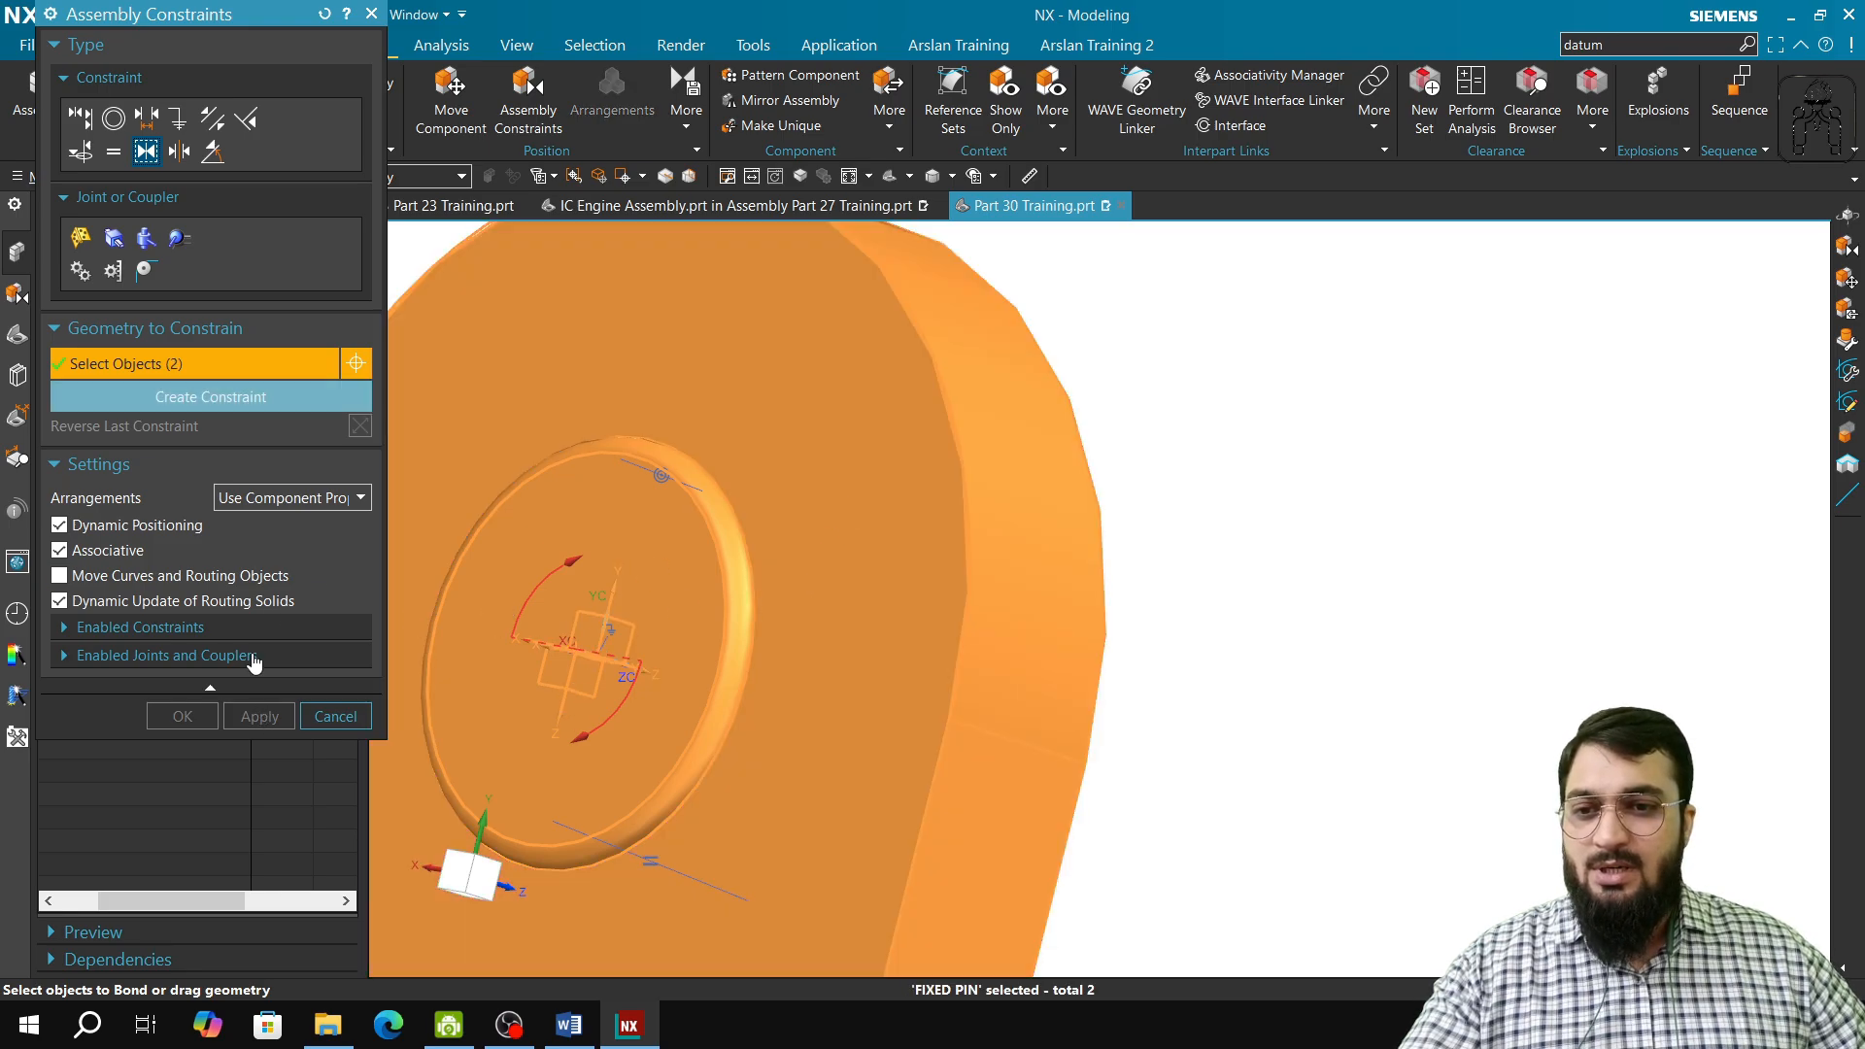
{"action": "left_click", "coordinate": [231, 398]}
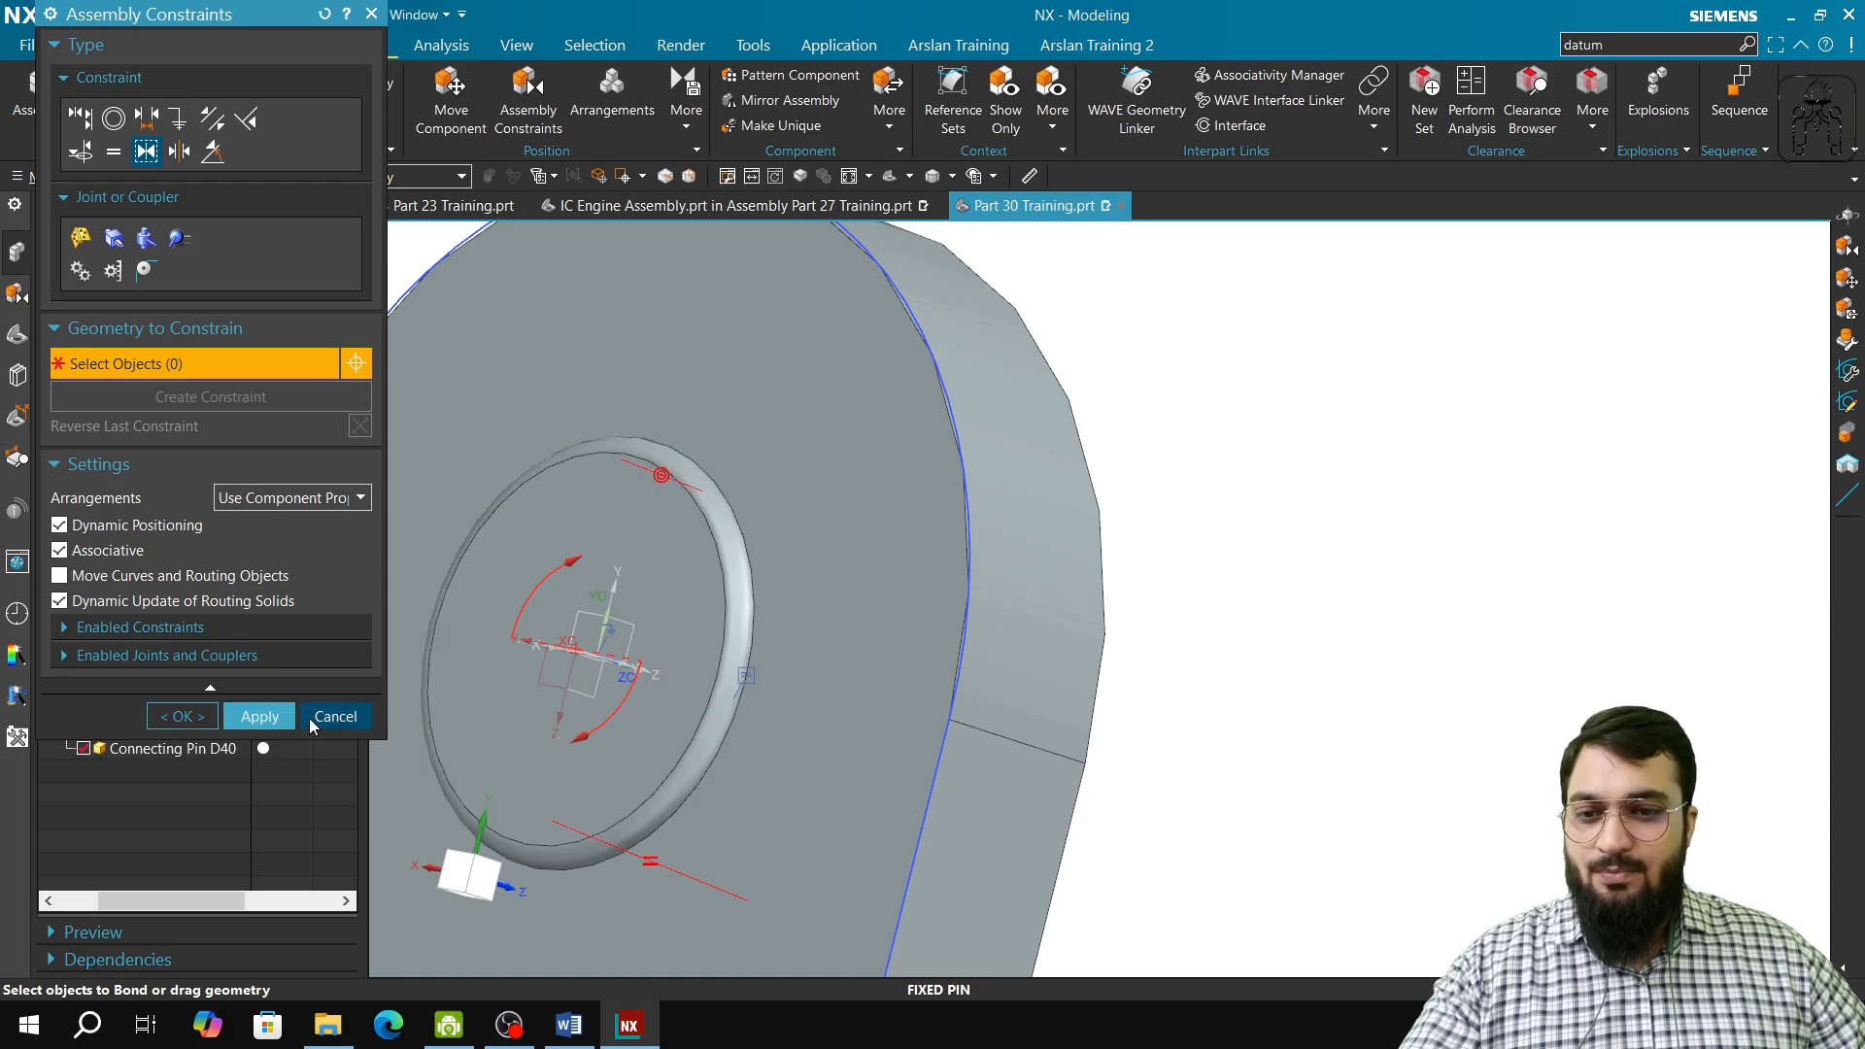
{"action": "left_click", "coordinate": [262, 717]}
{"action": "left_click", "coordinate": [336, 717]}
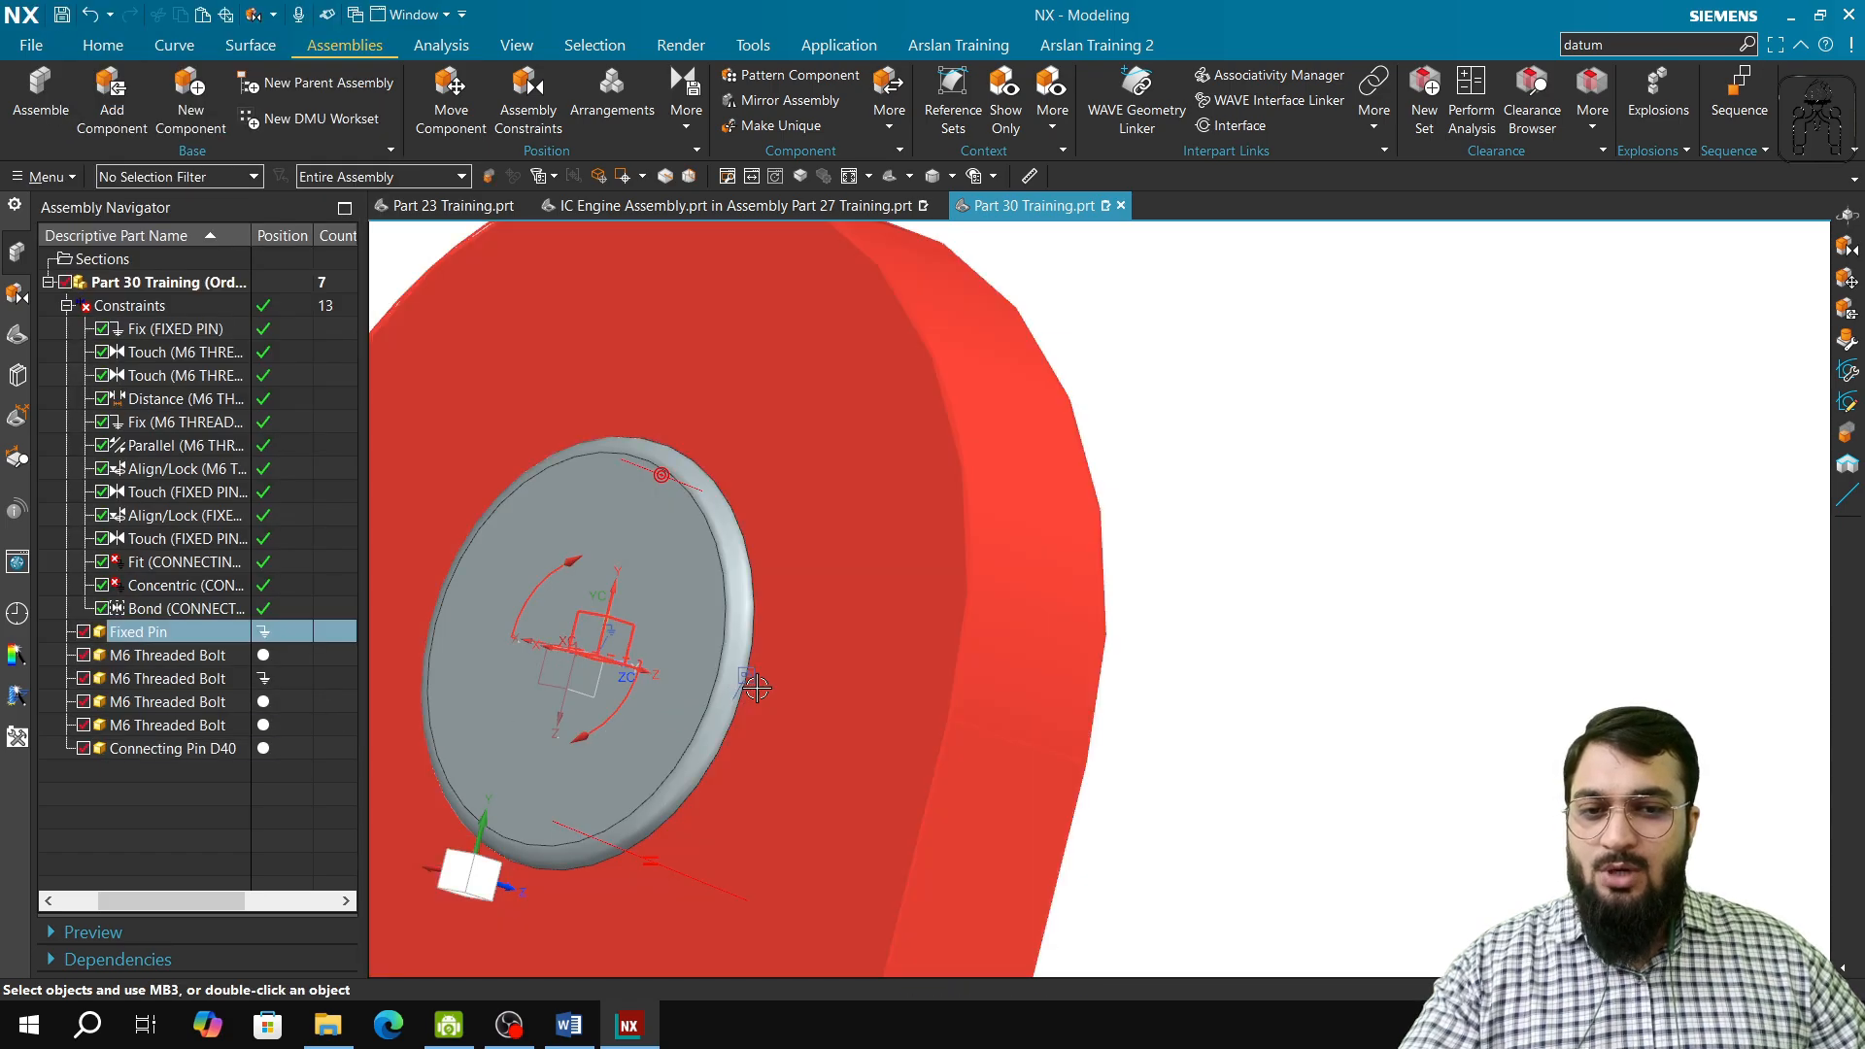
Step: Delete the Fit and Concentric constraints between the Connecting Pin D40 and the Fixed Pin
{"action": "middle_click_drag", "start_coordinate": [680, 710], "coordinate": [773, 685]}
{"action": "left_click", "coordinate": [781, 692]}
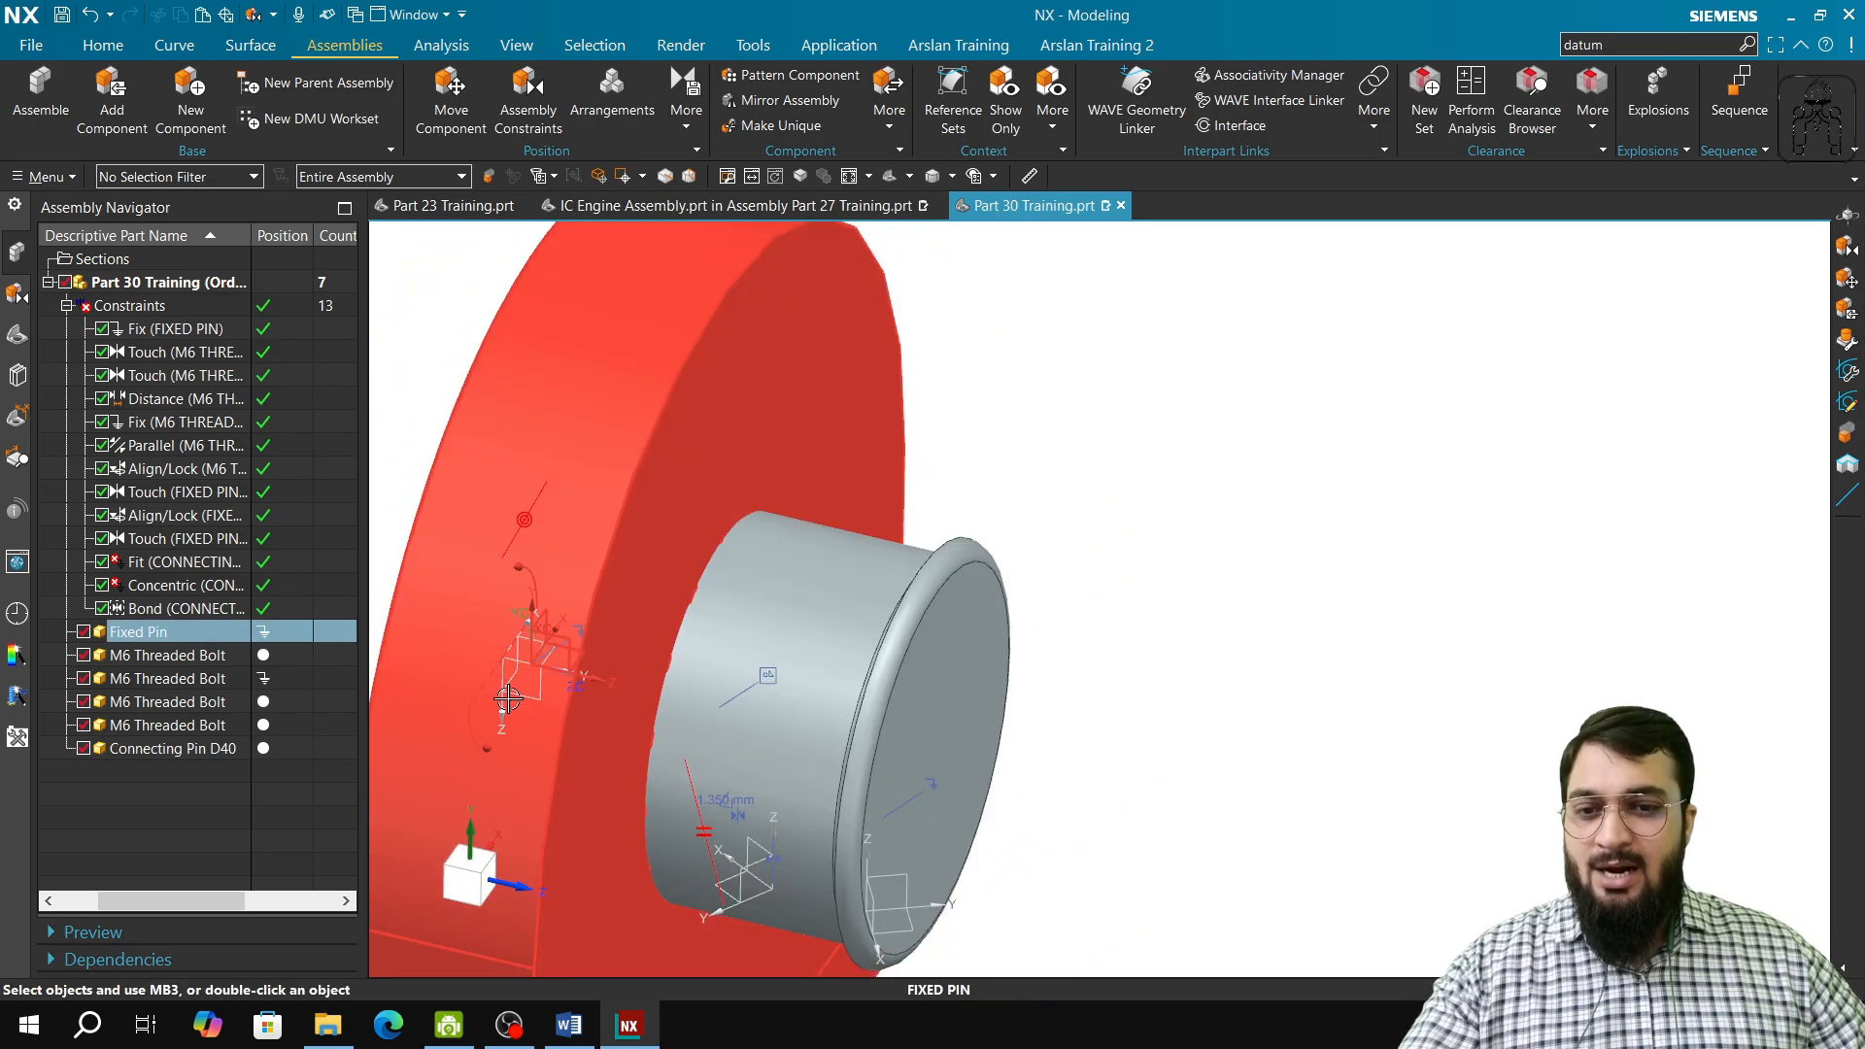
{"action": "middle_click_drag", "start_coordinate": [567, 735], "coordinate": [574, 590]}
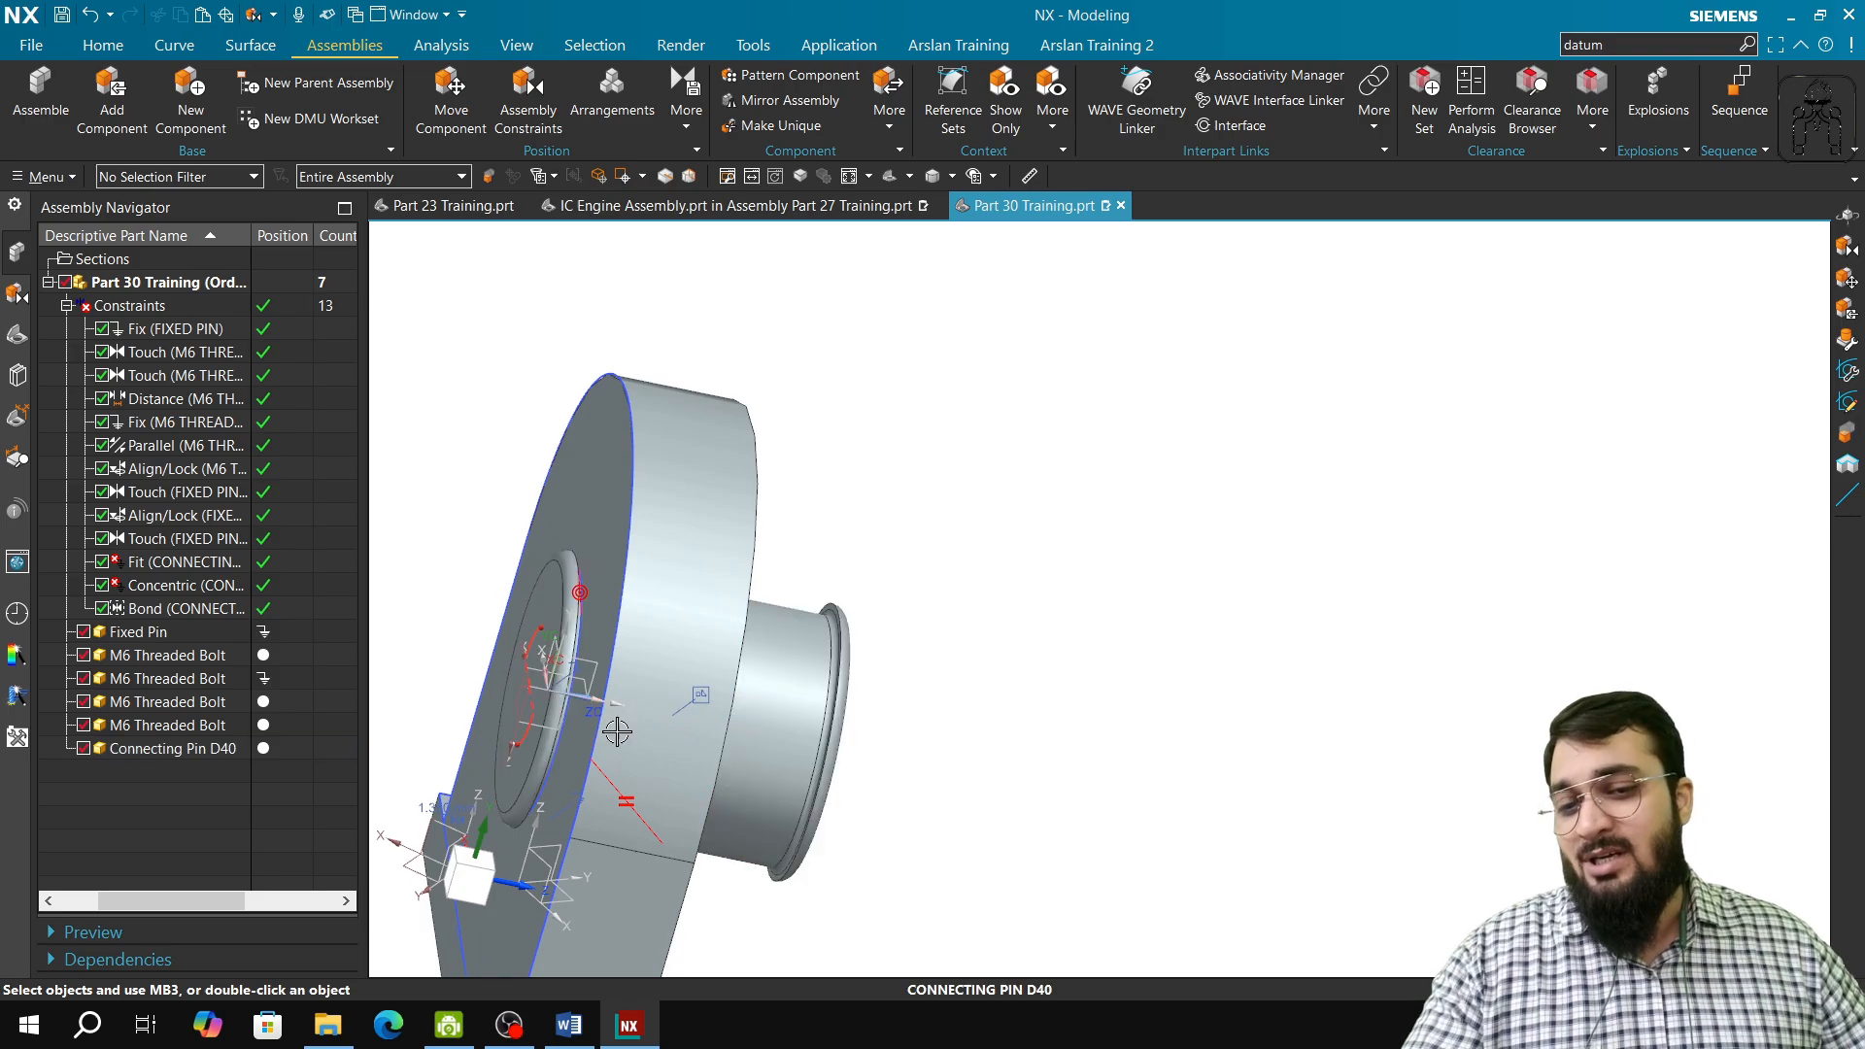
{"action": "left_click", "coordinate": [180, 584]}
{"action": "left_click", "coordinate": [180, 561], "text": "ctrl"}
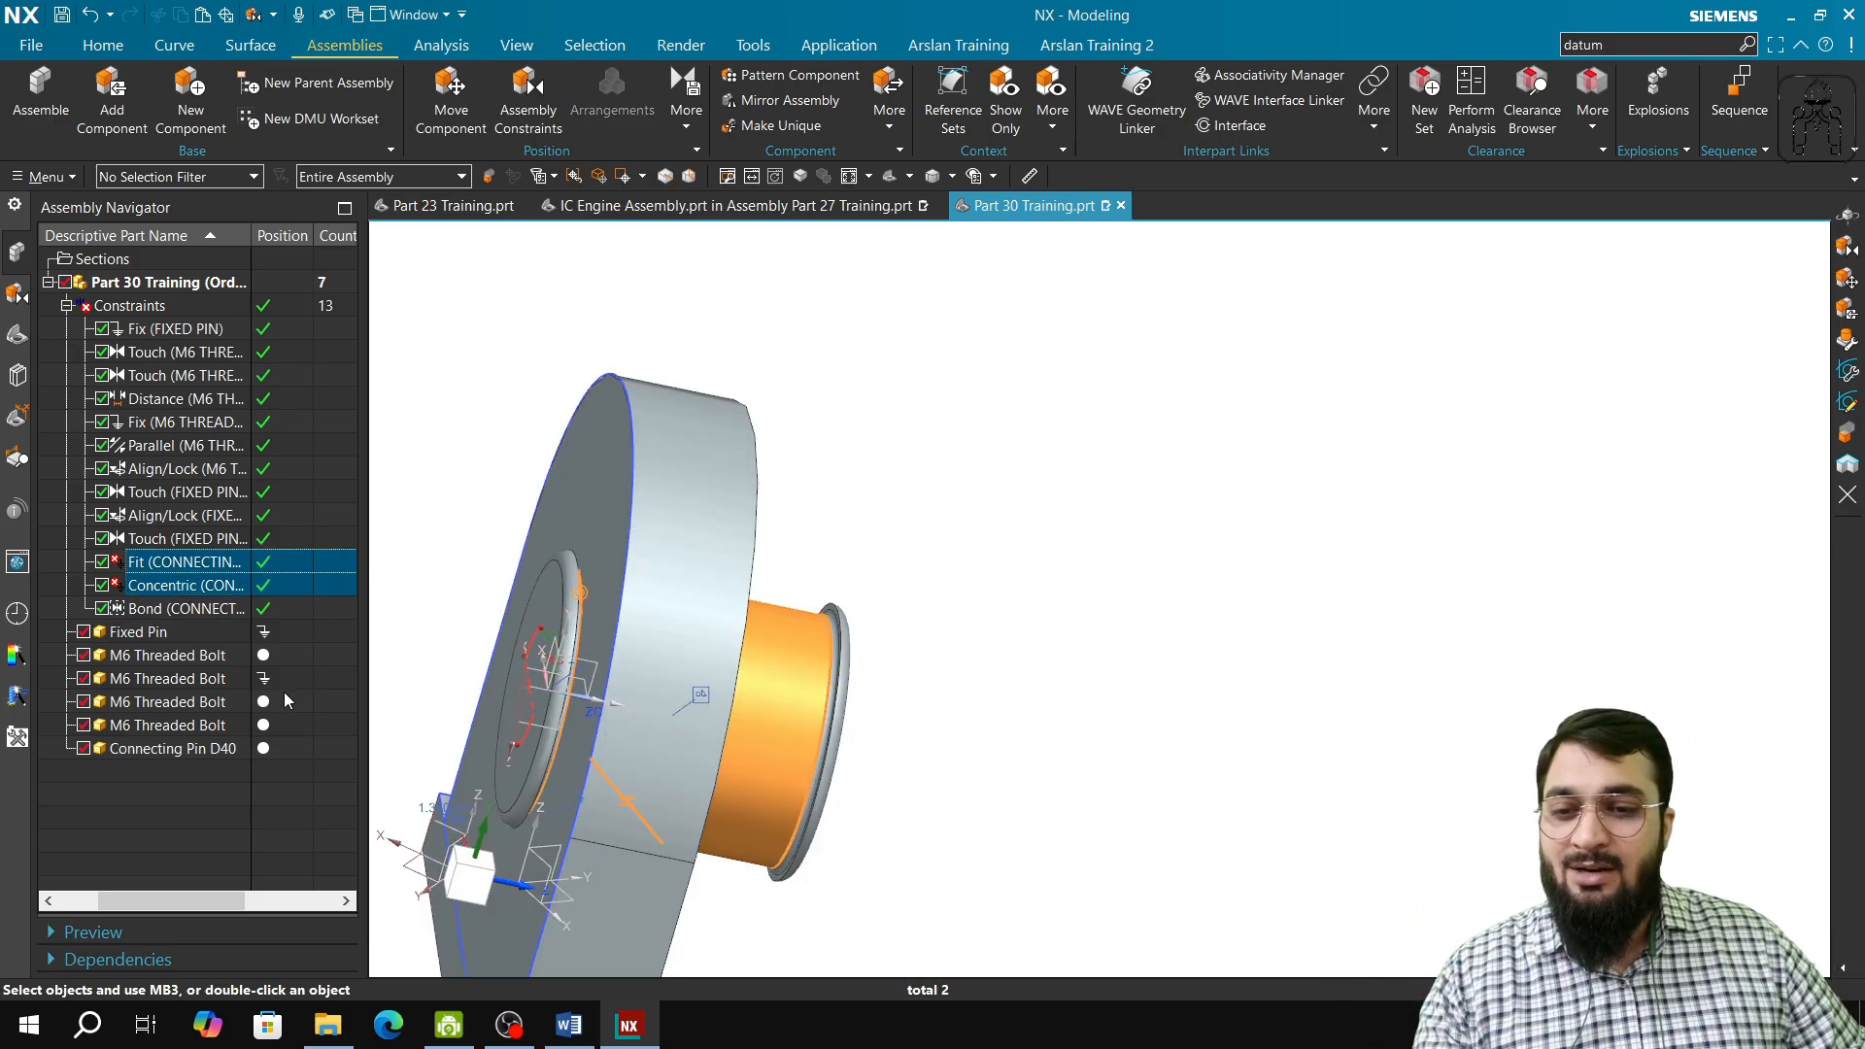
{"action": "key", "text": "Delete"}
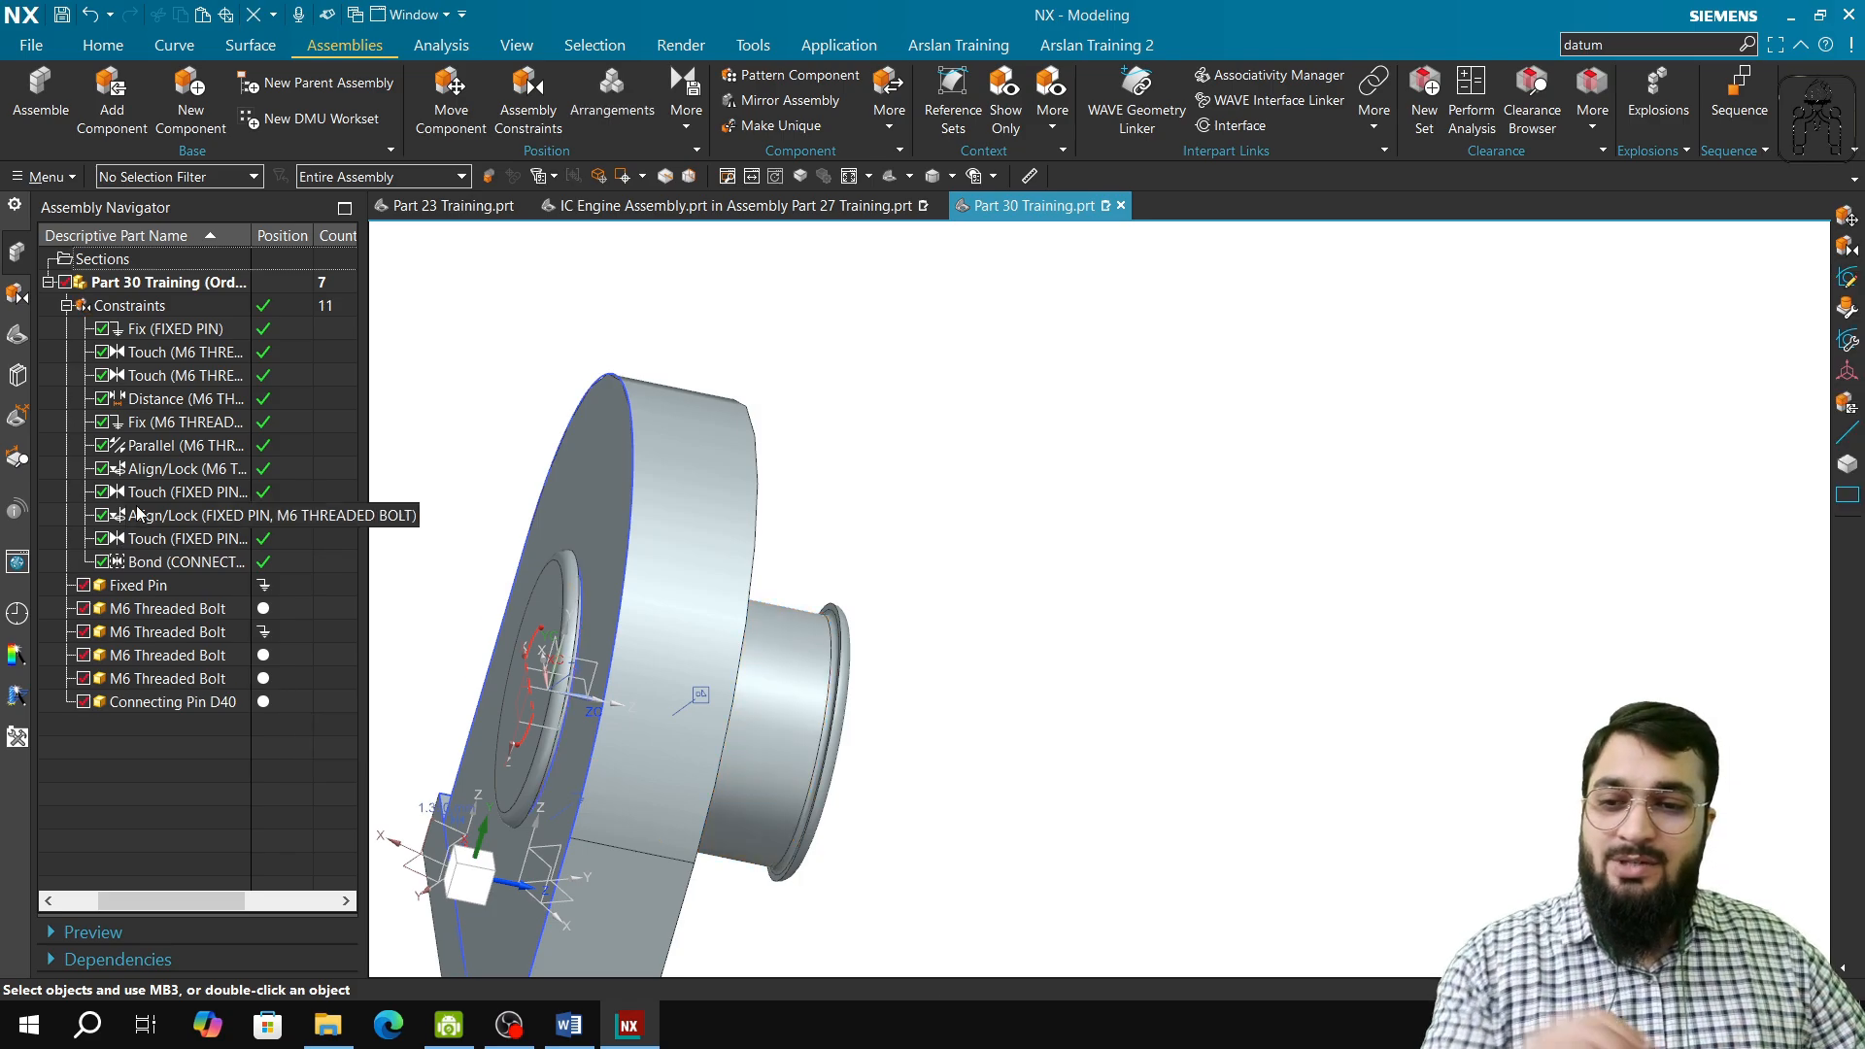
Step: Show the degrees of freedom of the bonded Connecting Pin D40
{"action": "left_click", "coordinate": [686, 112]}
{"action": "left_click", "coordinate": [767, 179]}
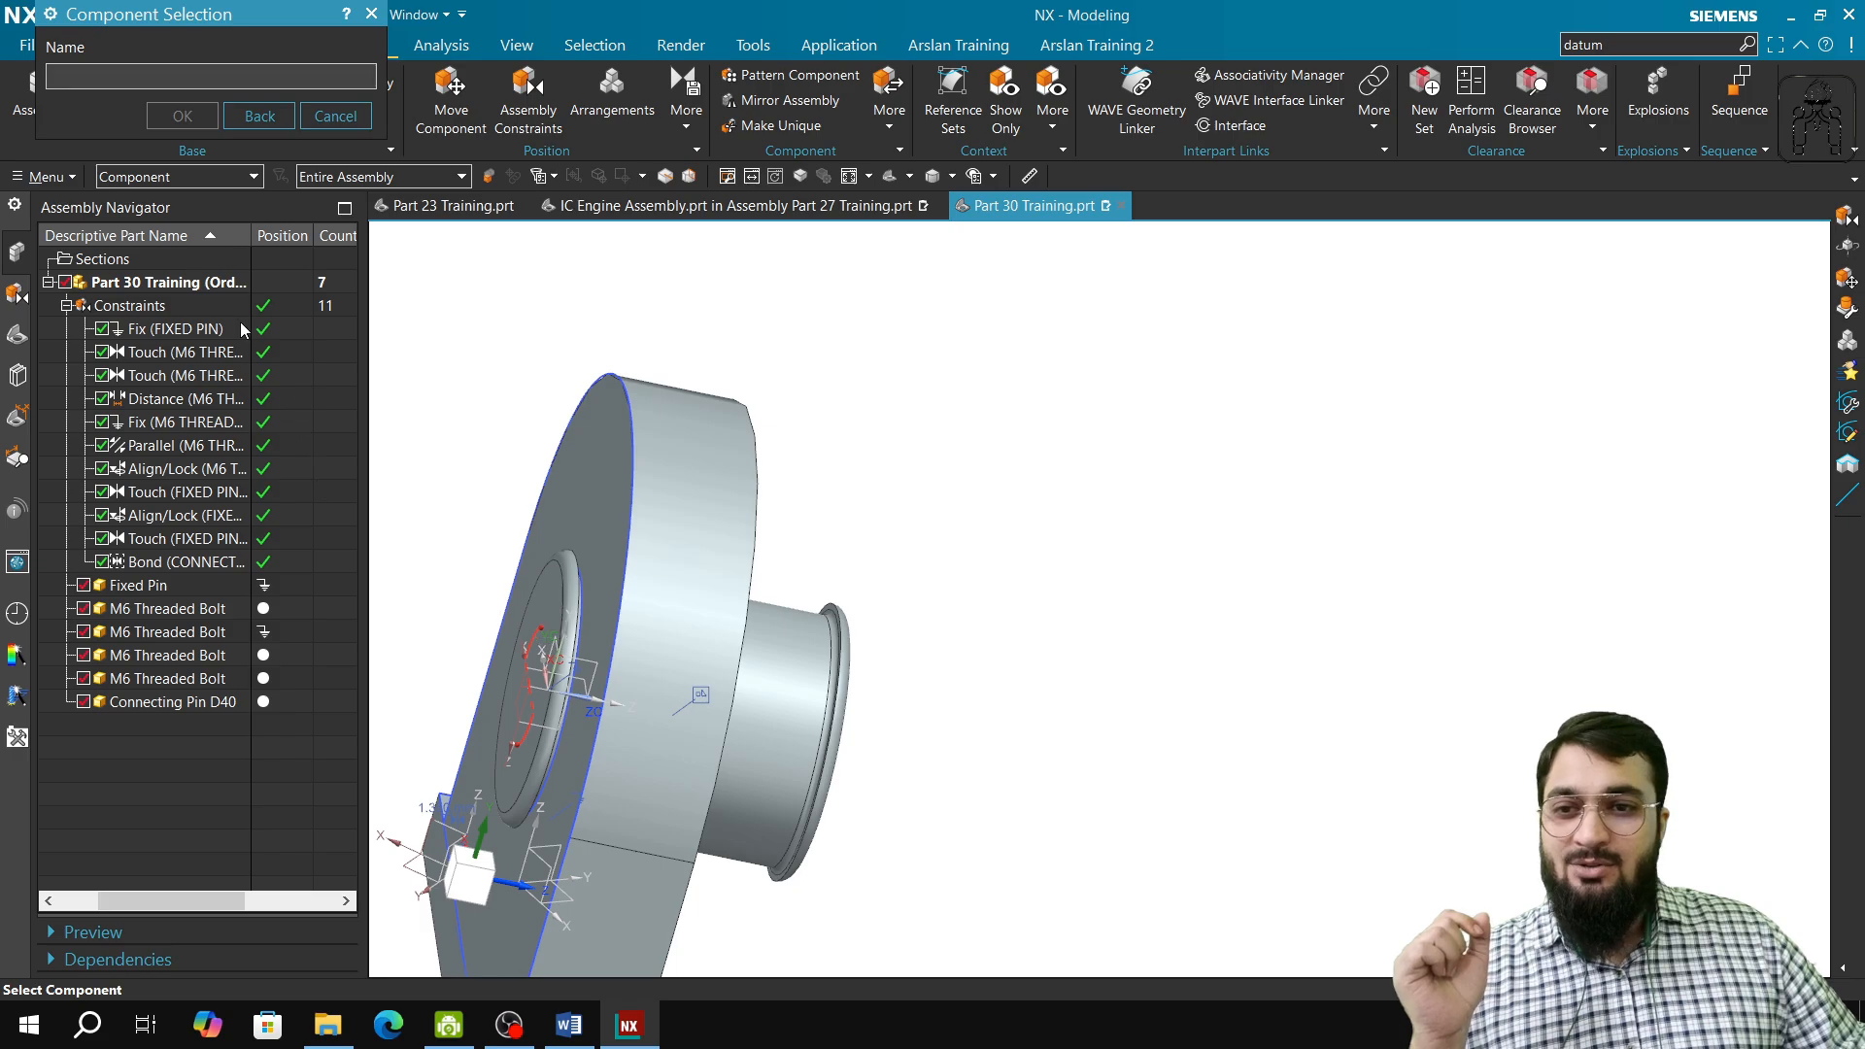
{"action": "left_click", "coordinate": [547, 599]}
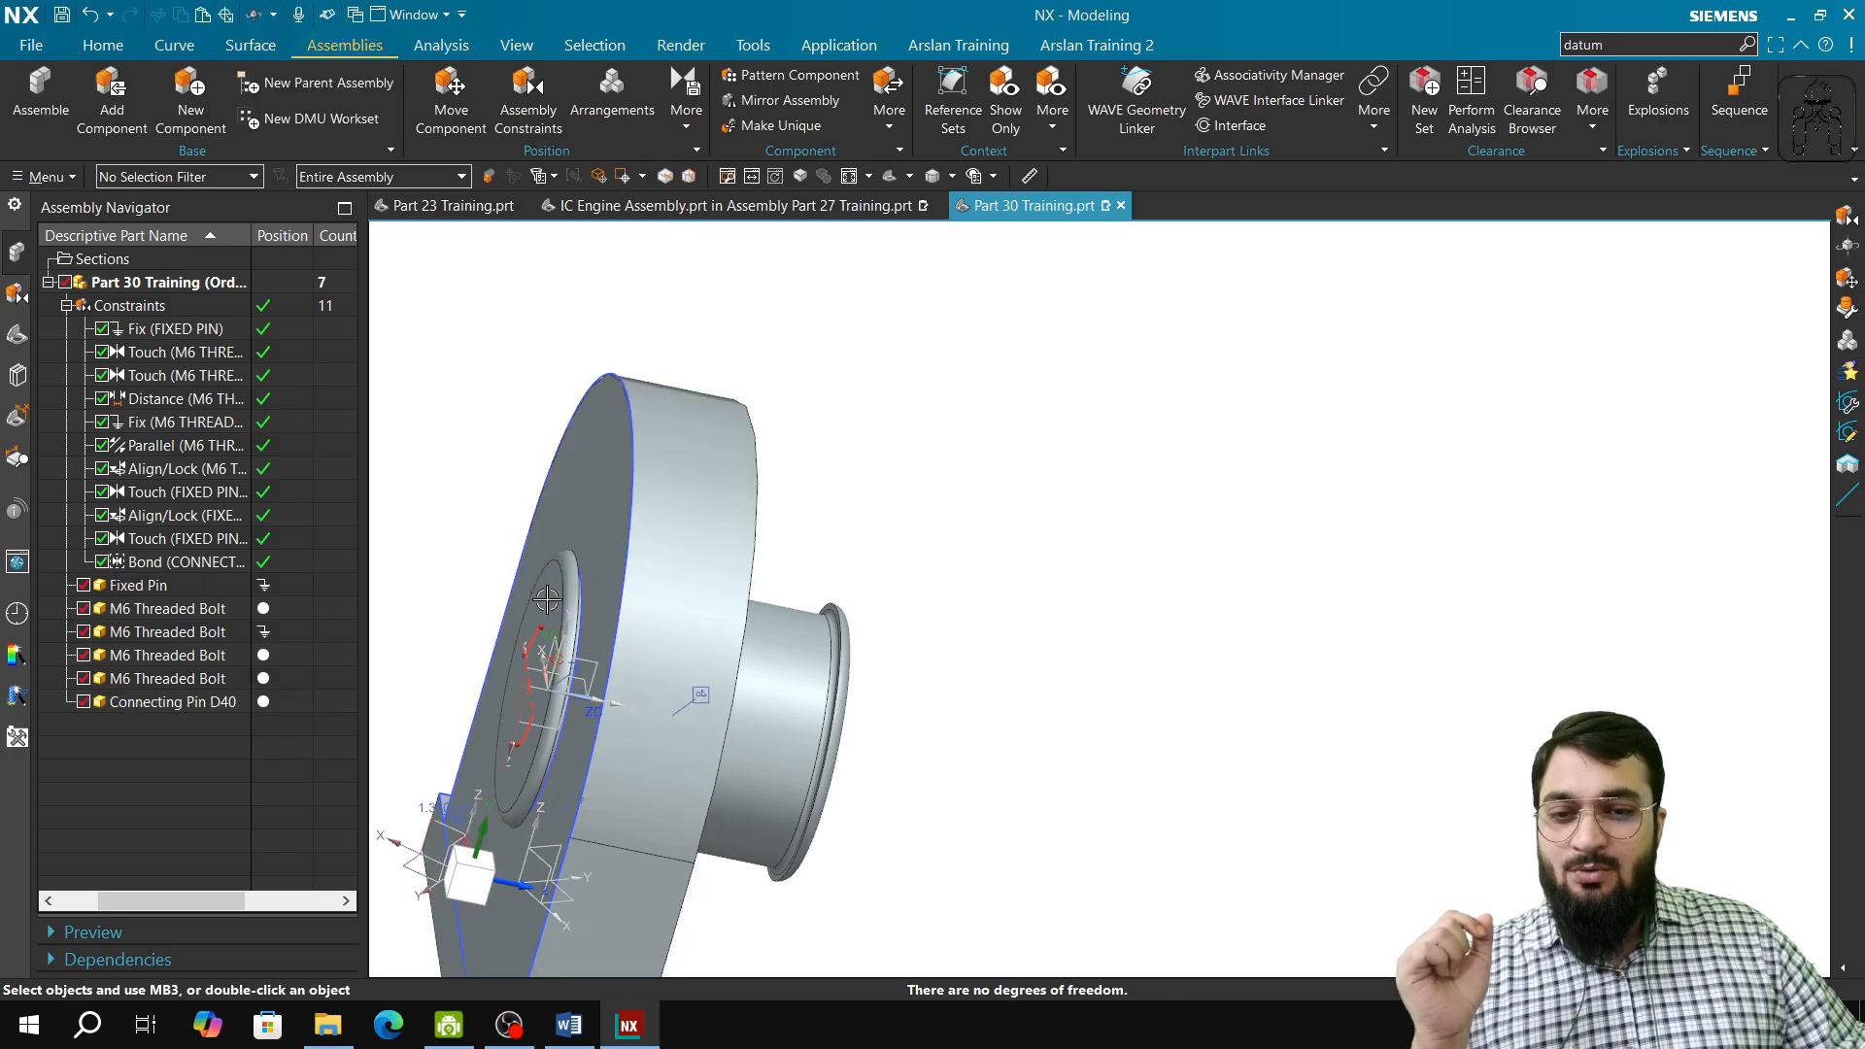
Step: Try to rotate the bonded Connecting Pin D40 about the YC-axis with dynamic motion, declining to move the fixed component and cancelling the move
{"action": "middle_click_drag", "start_coordinate": [547, 600], "coordinate": [666, 770]}
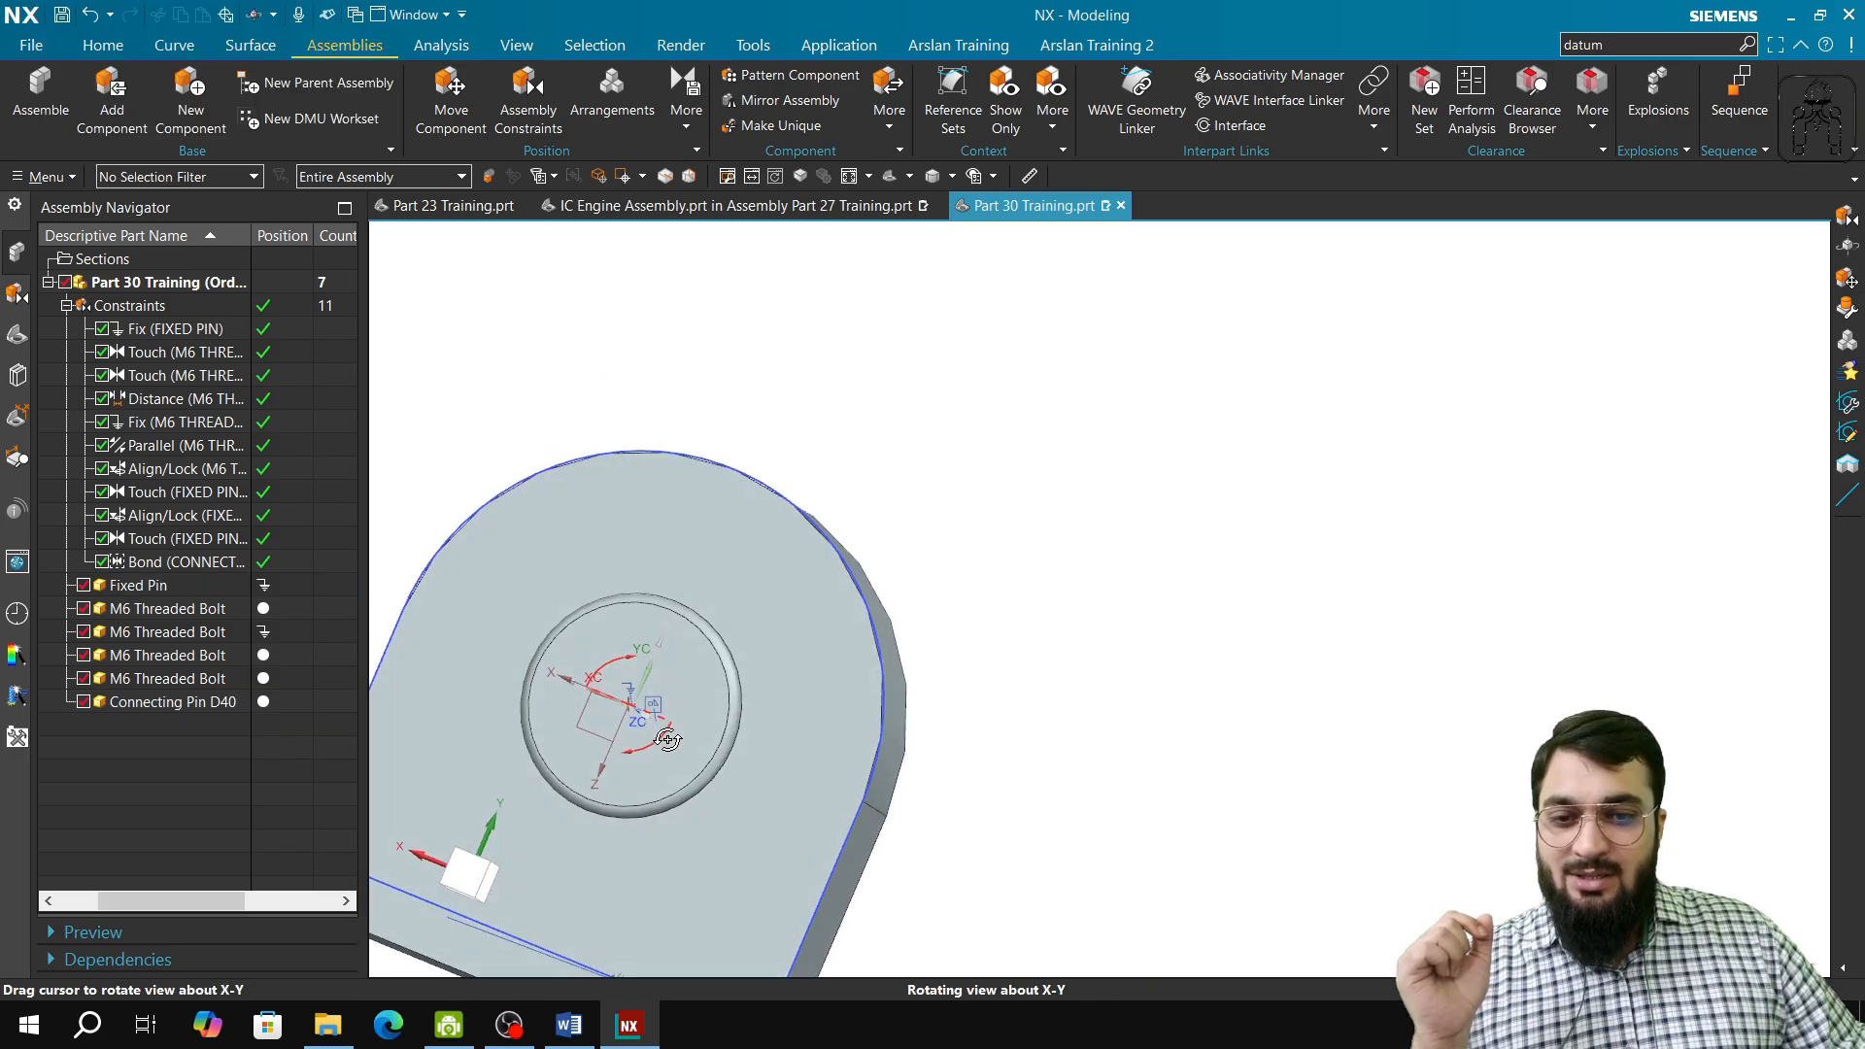
{"action": "scroll", "coordinate": [666, 770], "scroll_direction": "up", "scroll_amount": 4}
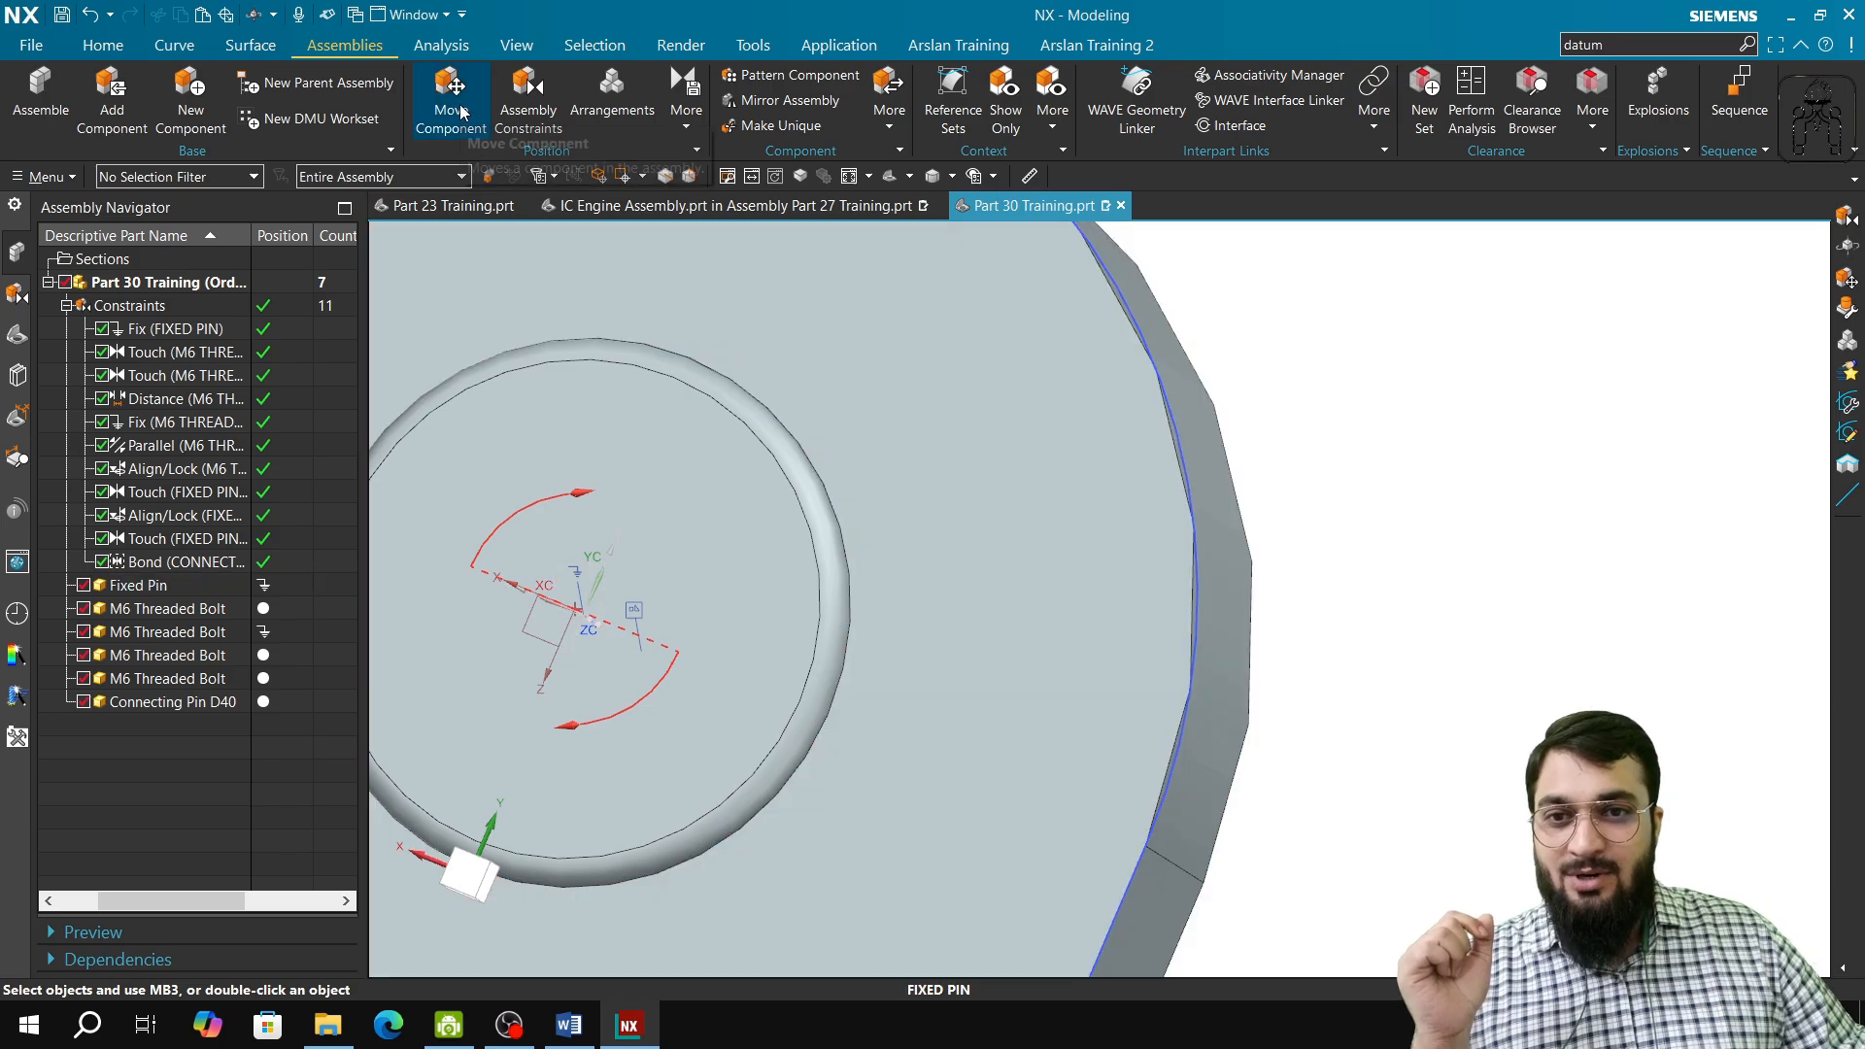
{"action": "left_click", "coordinate": [475, 125]}
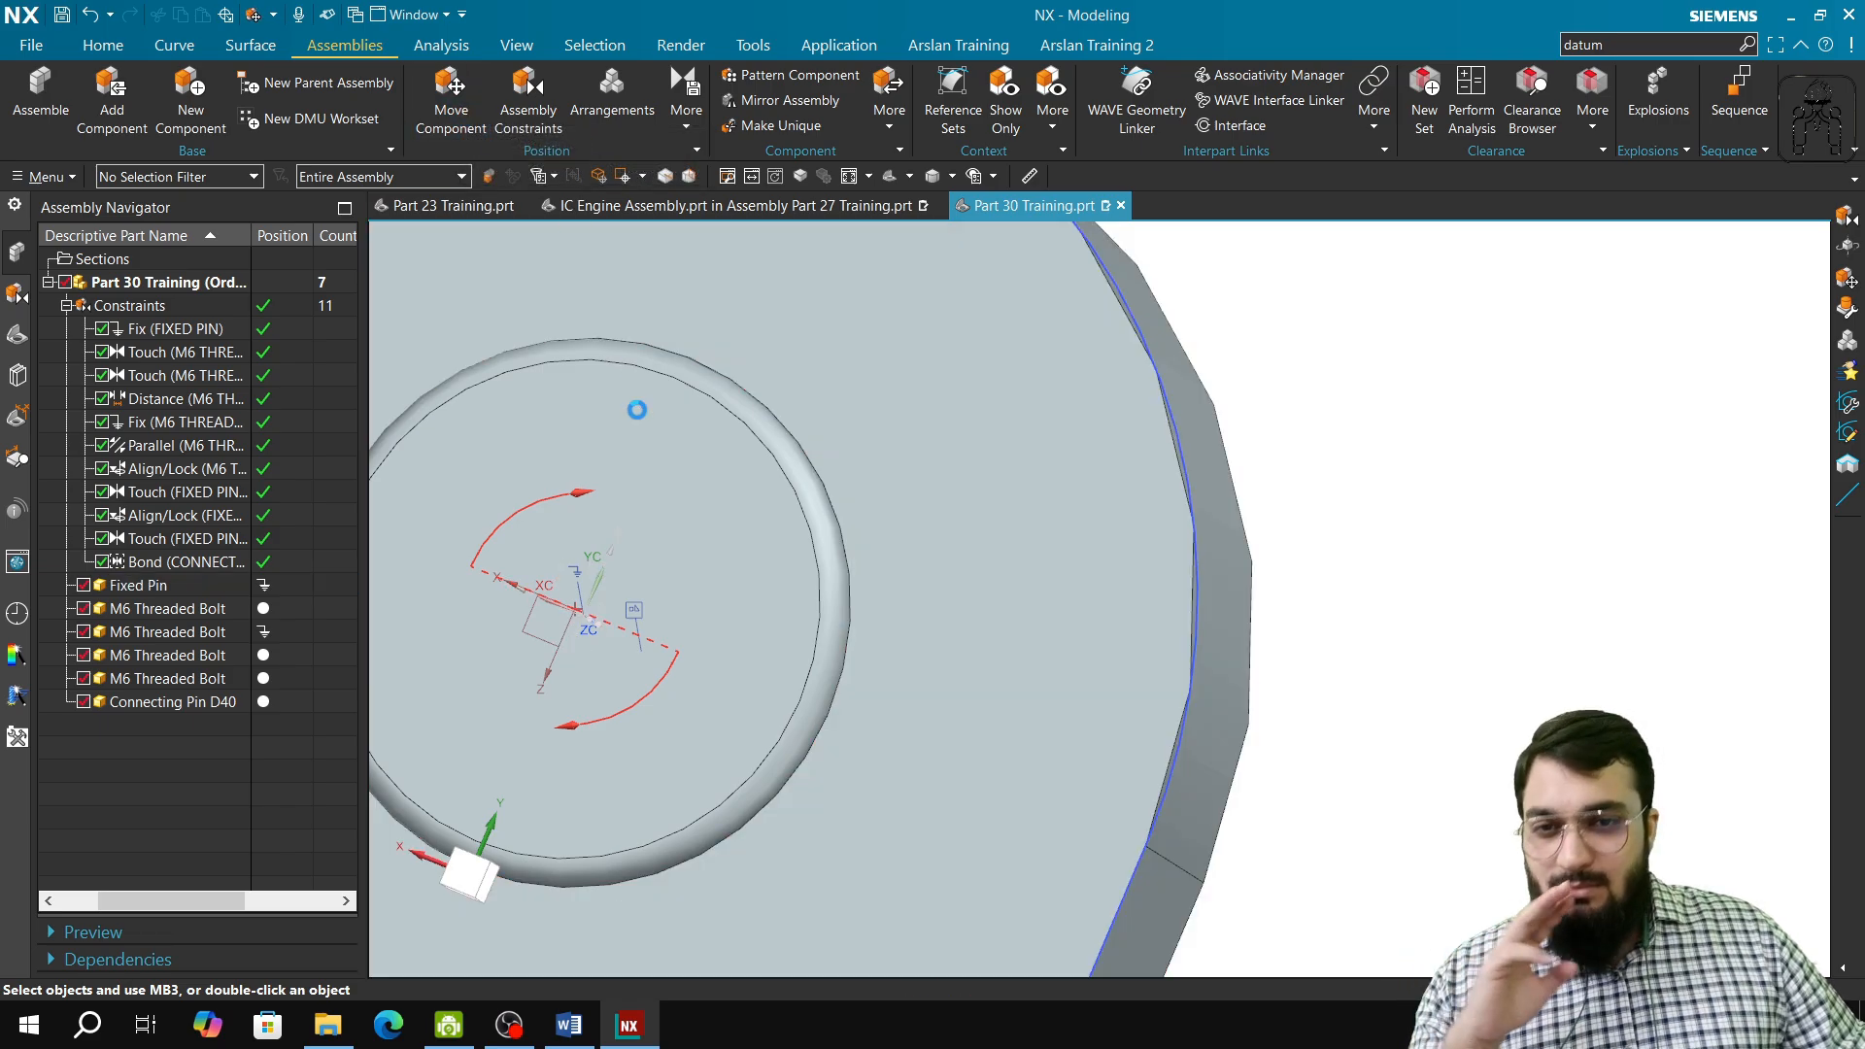
{"action": "left_click", "coordinate": [697, 537]}
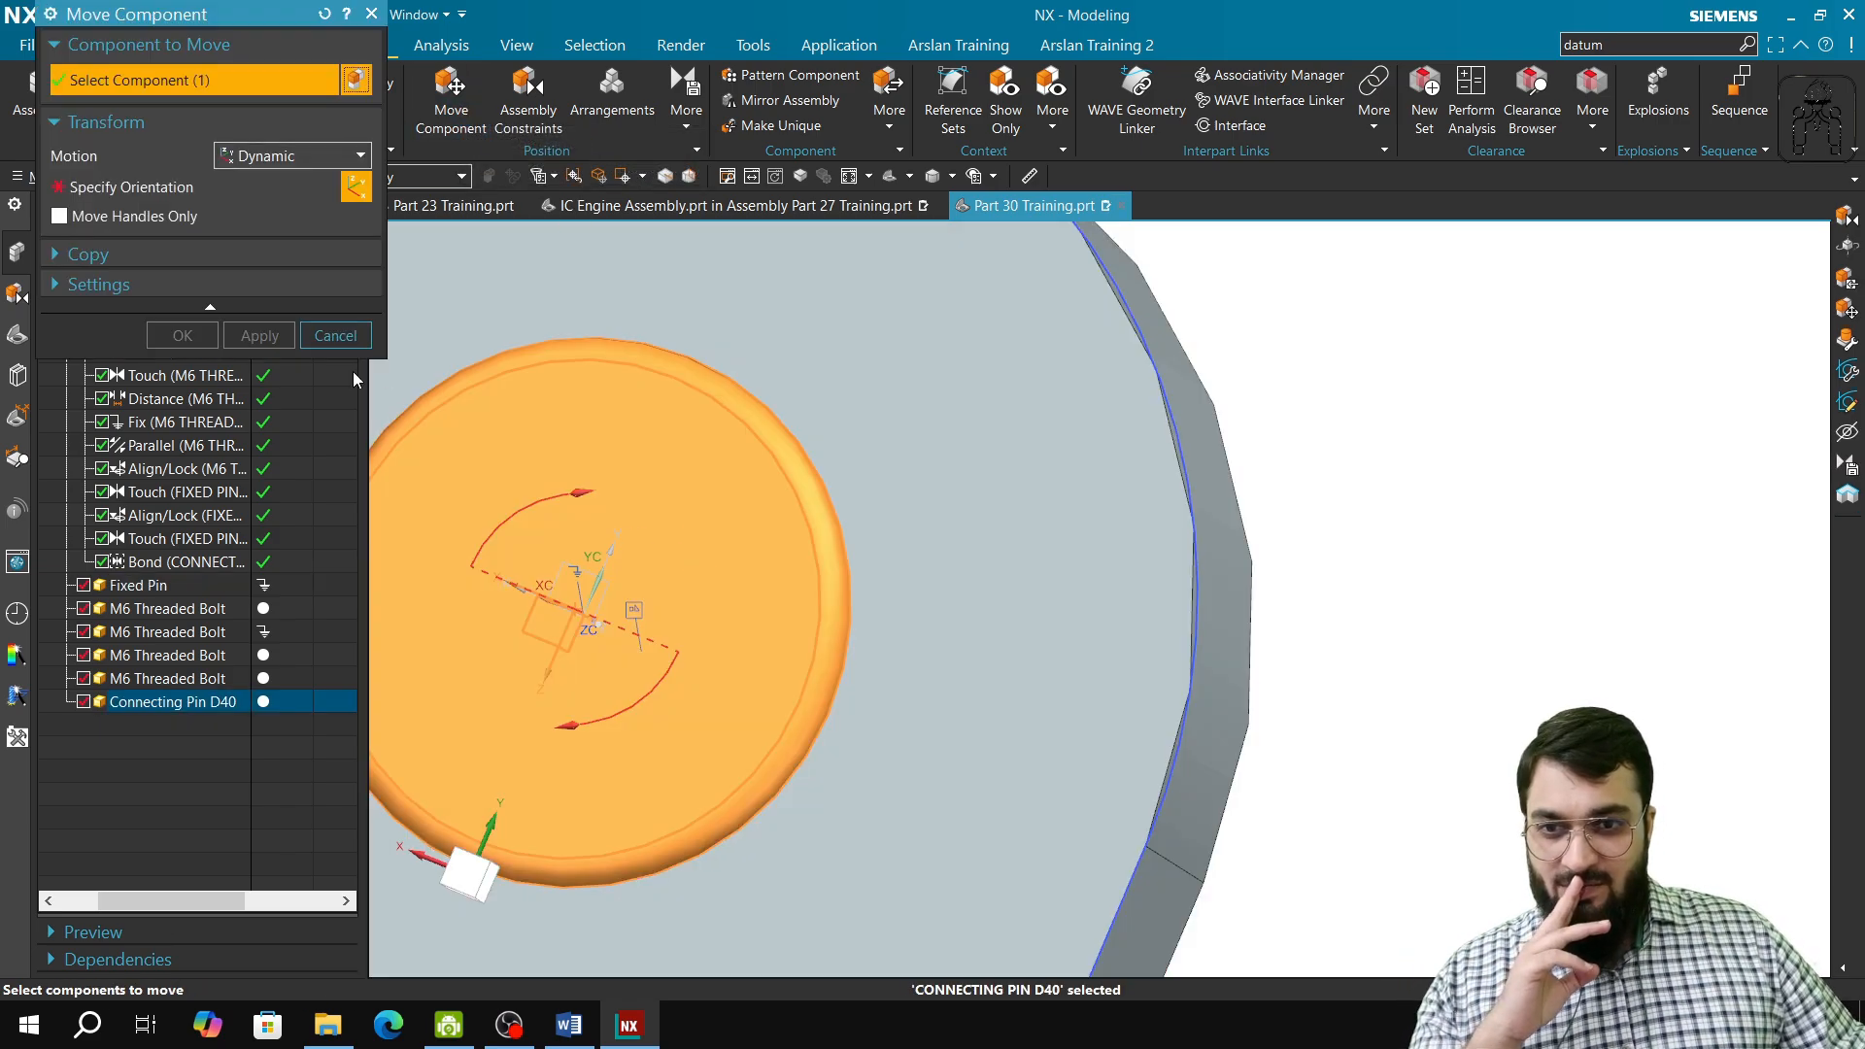
{"action": "left_click", "coordinate": [149, 195]}
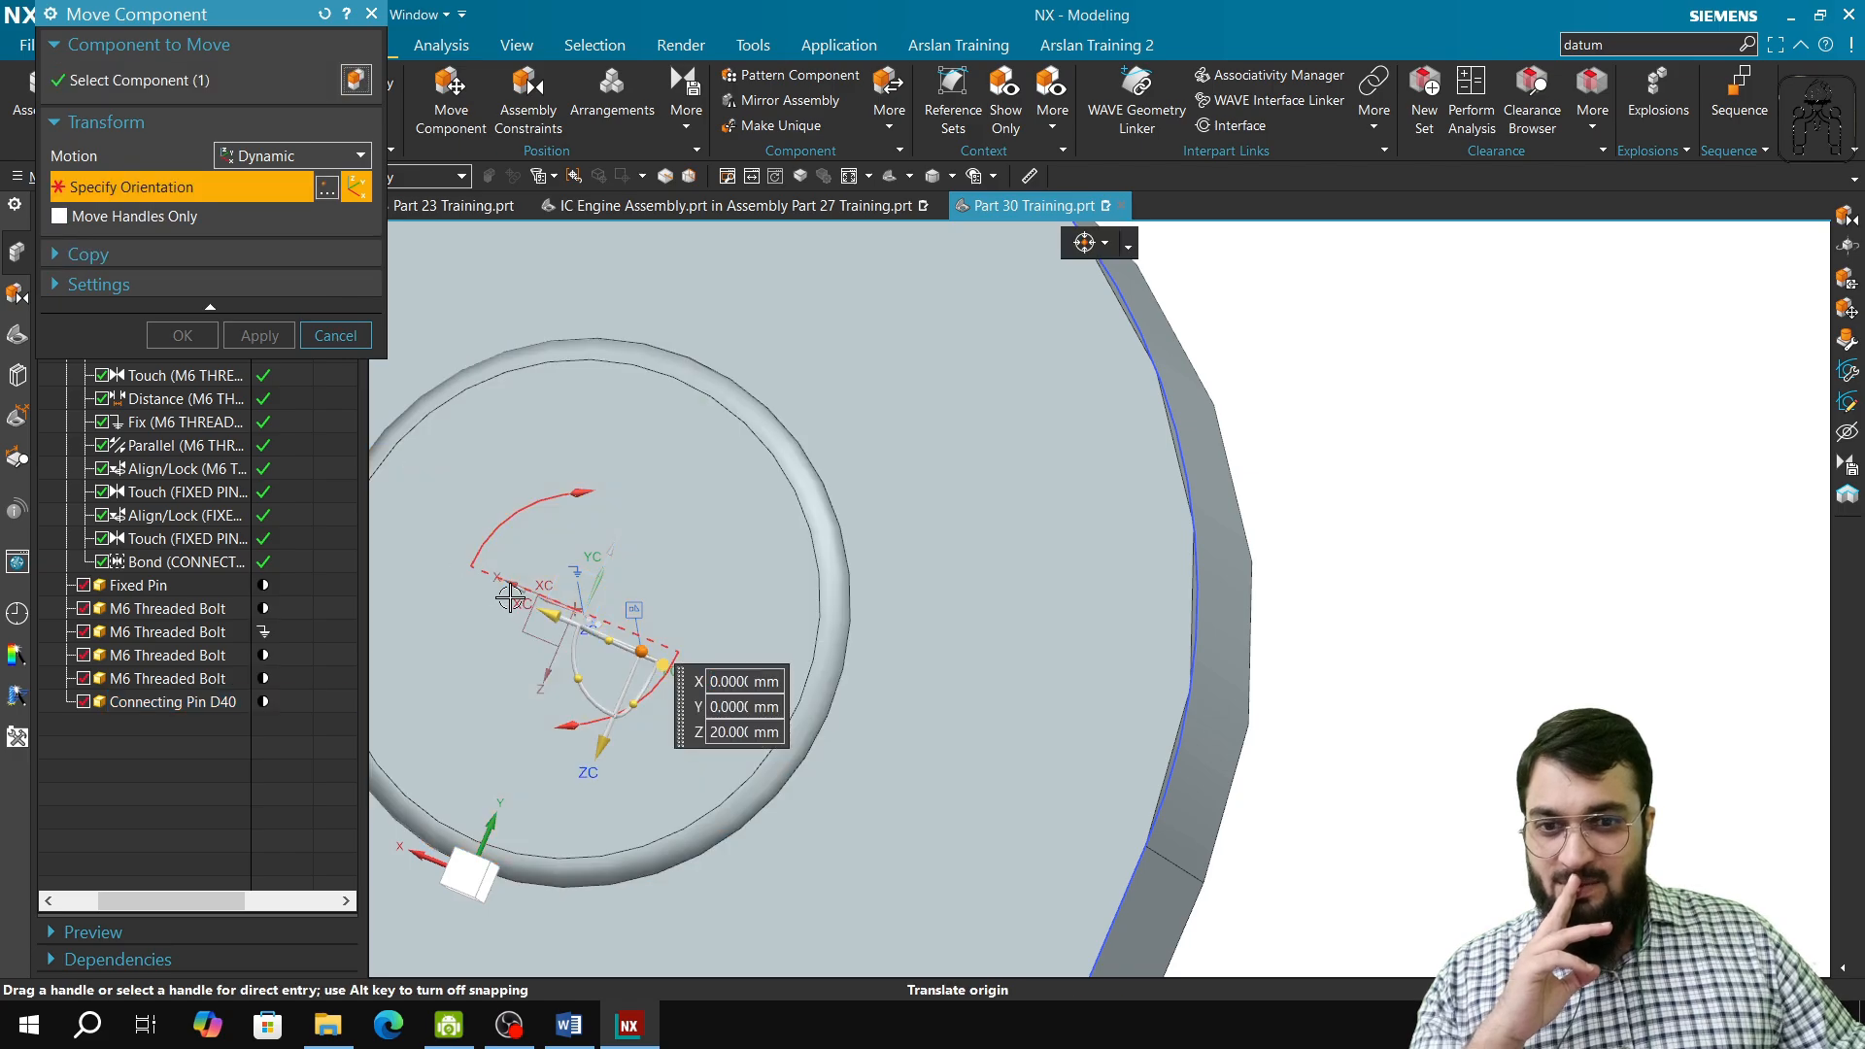
{"action": "left_click", "coordinate": [579, 677]}
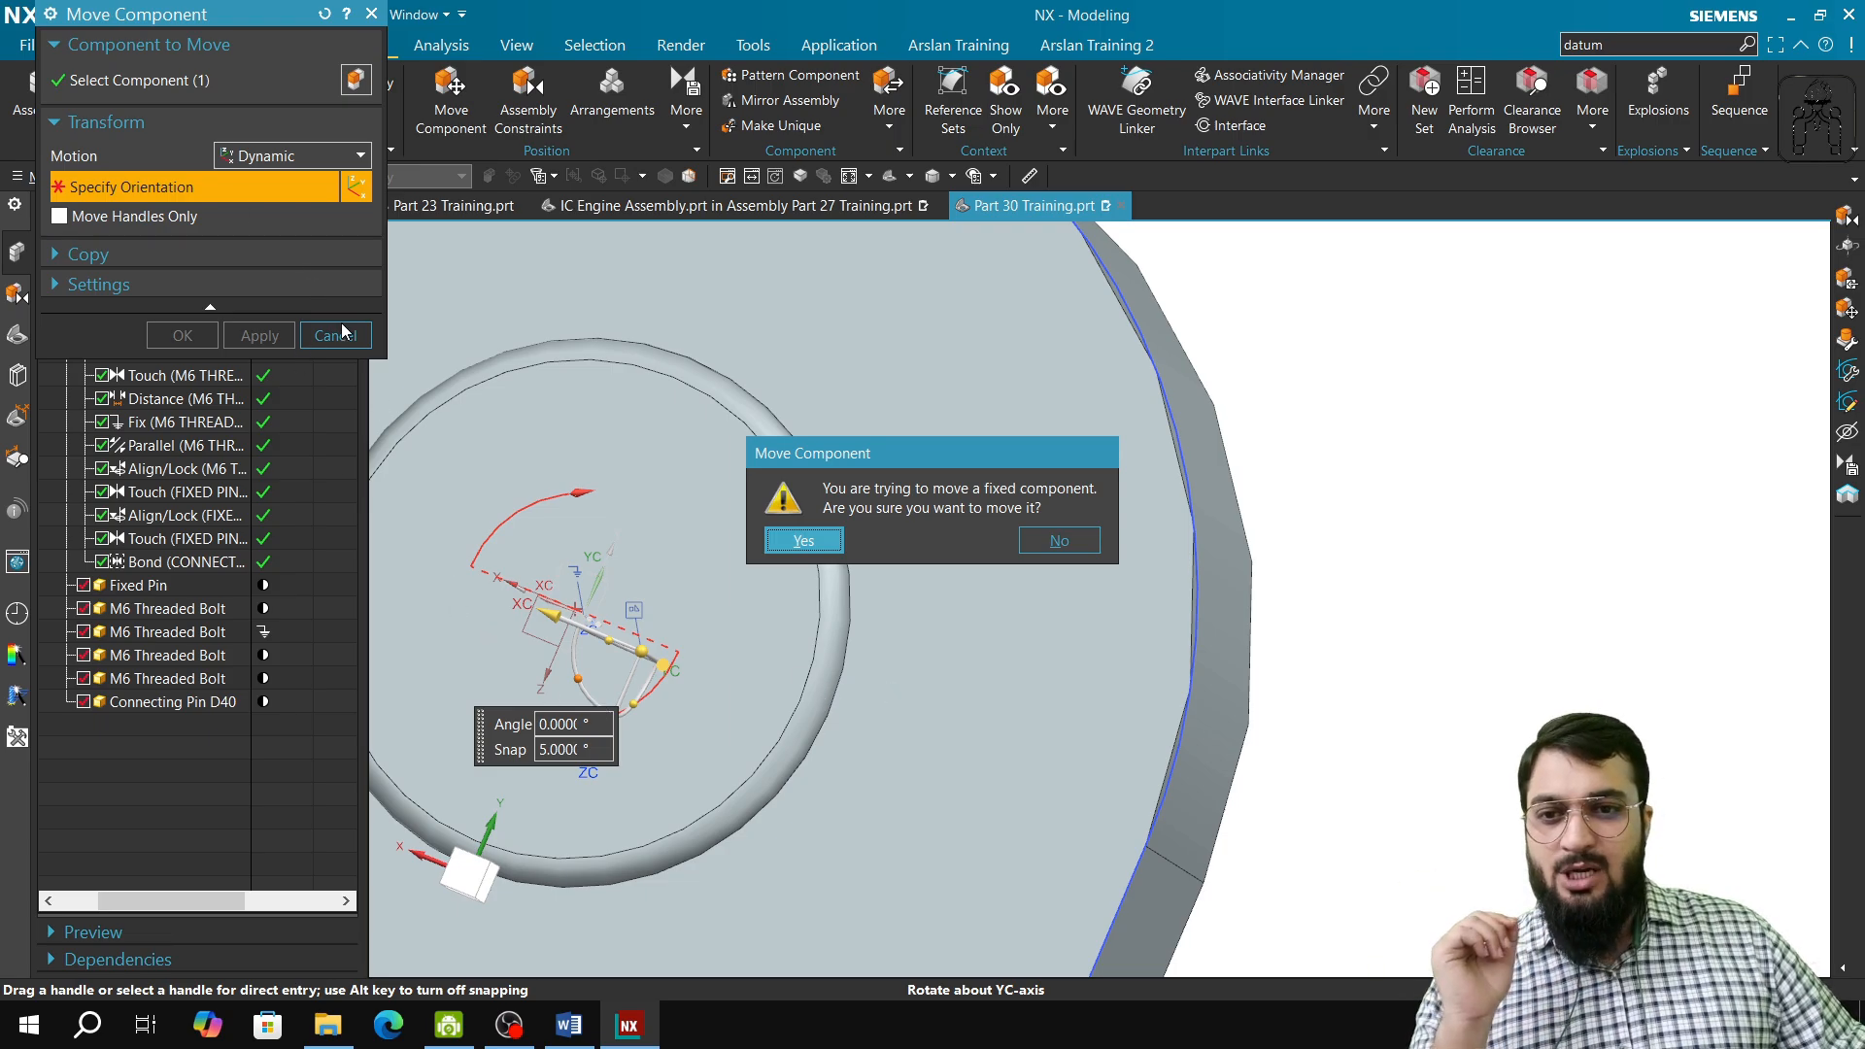
{"action": "left_click", "coordinate": [1059, 541]}
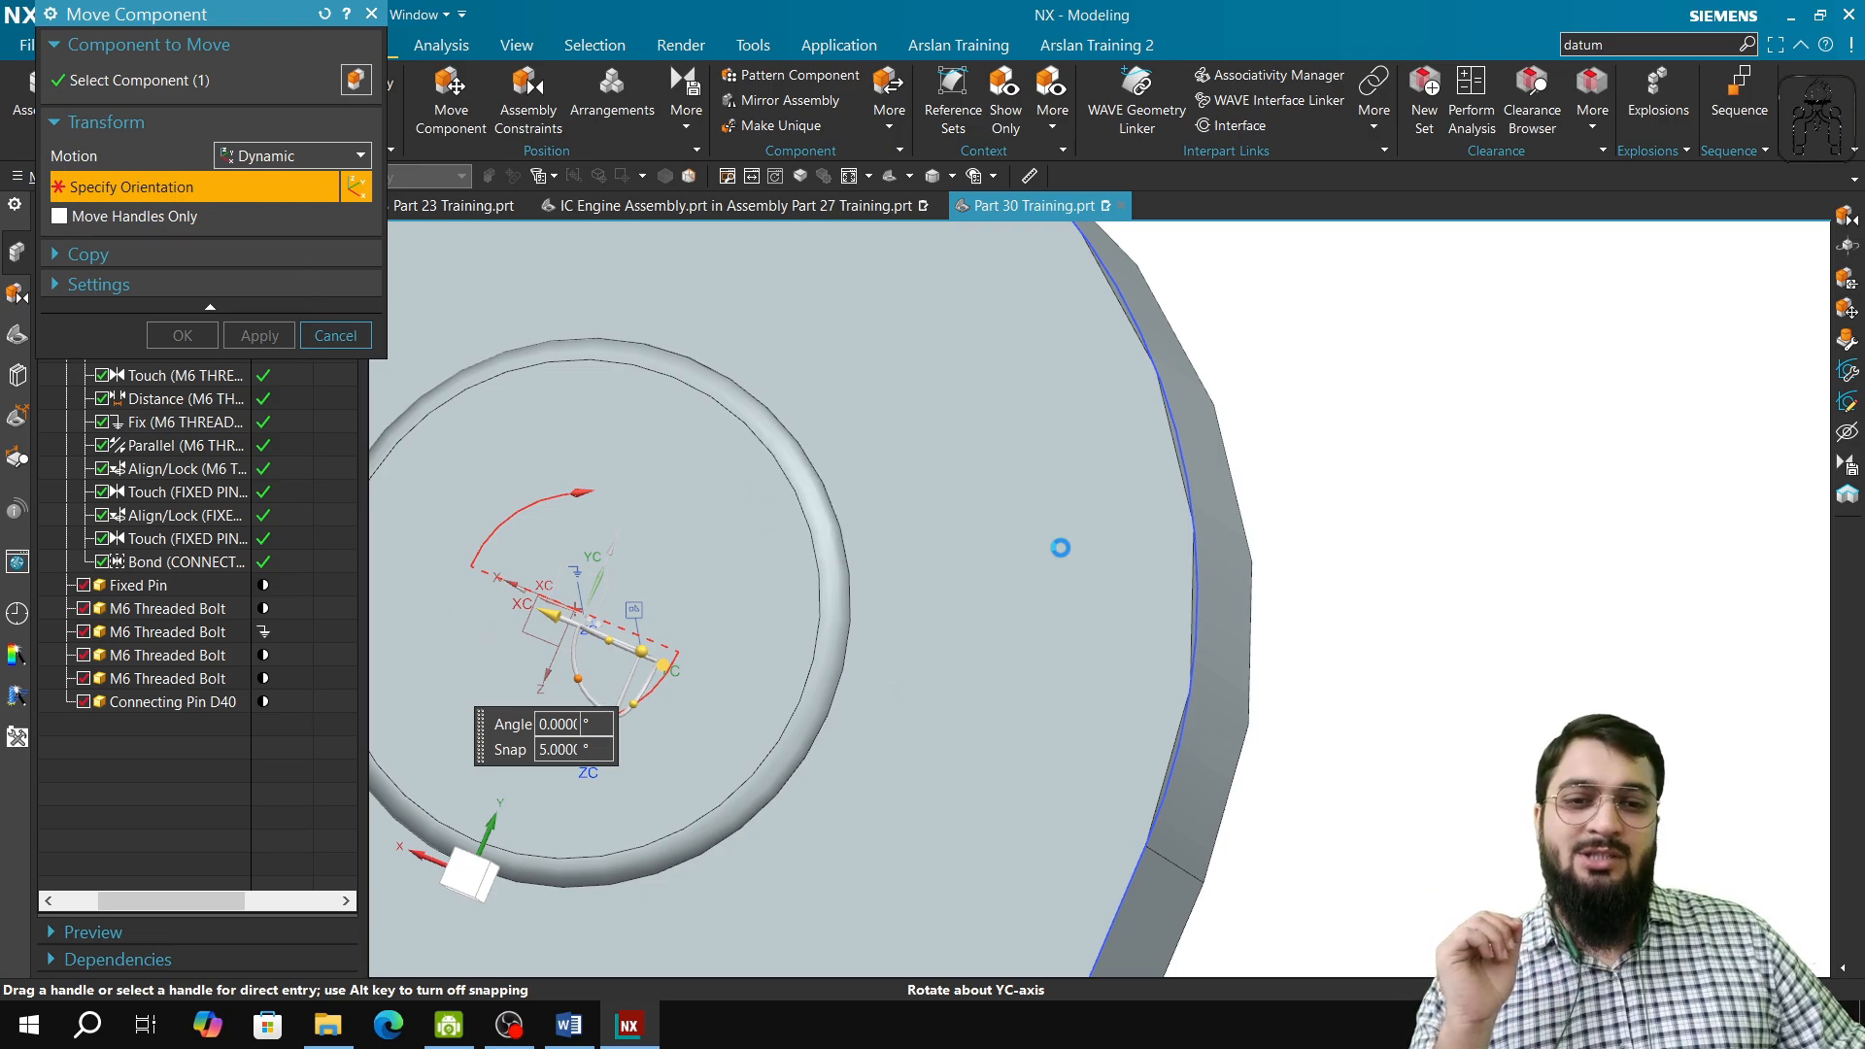
{"action": "left_click", "coordinate": [335, 335]}
{"action": "scroll", "coordinate": [709, 767], "scroll_direction": "down", "scroll_amount": 2}
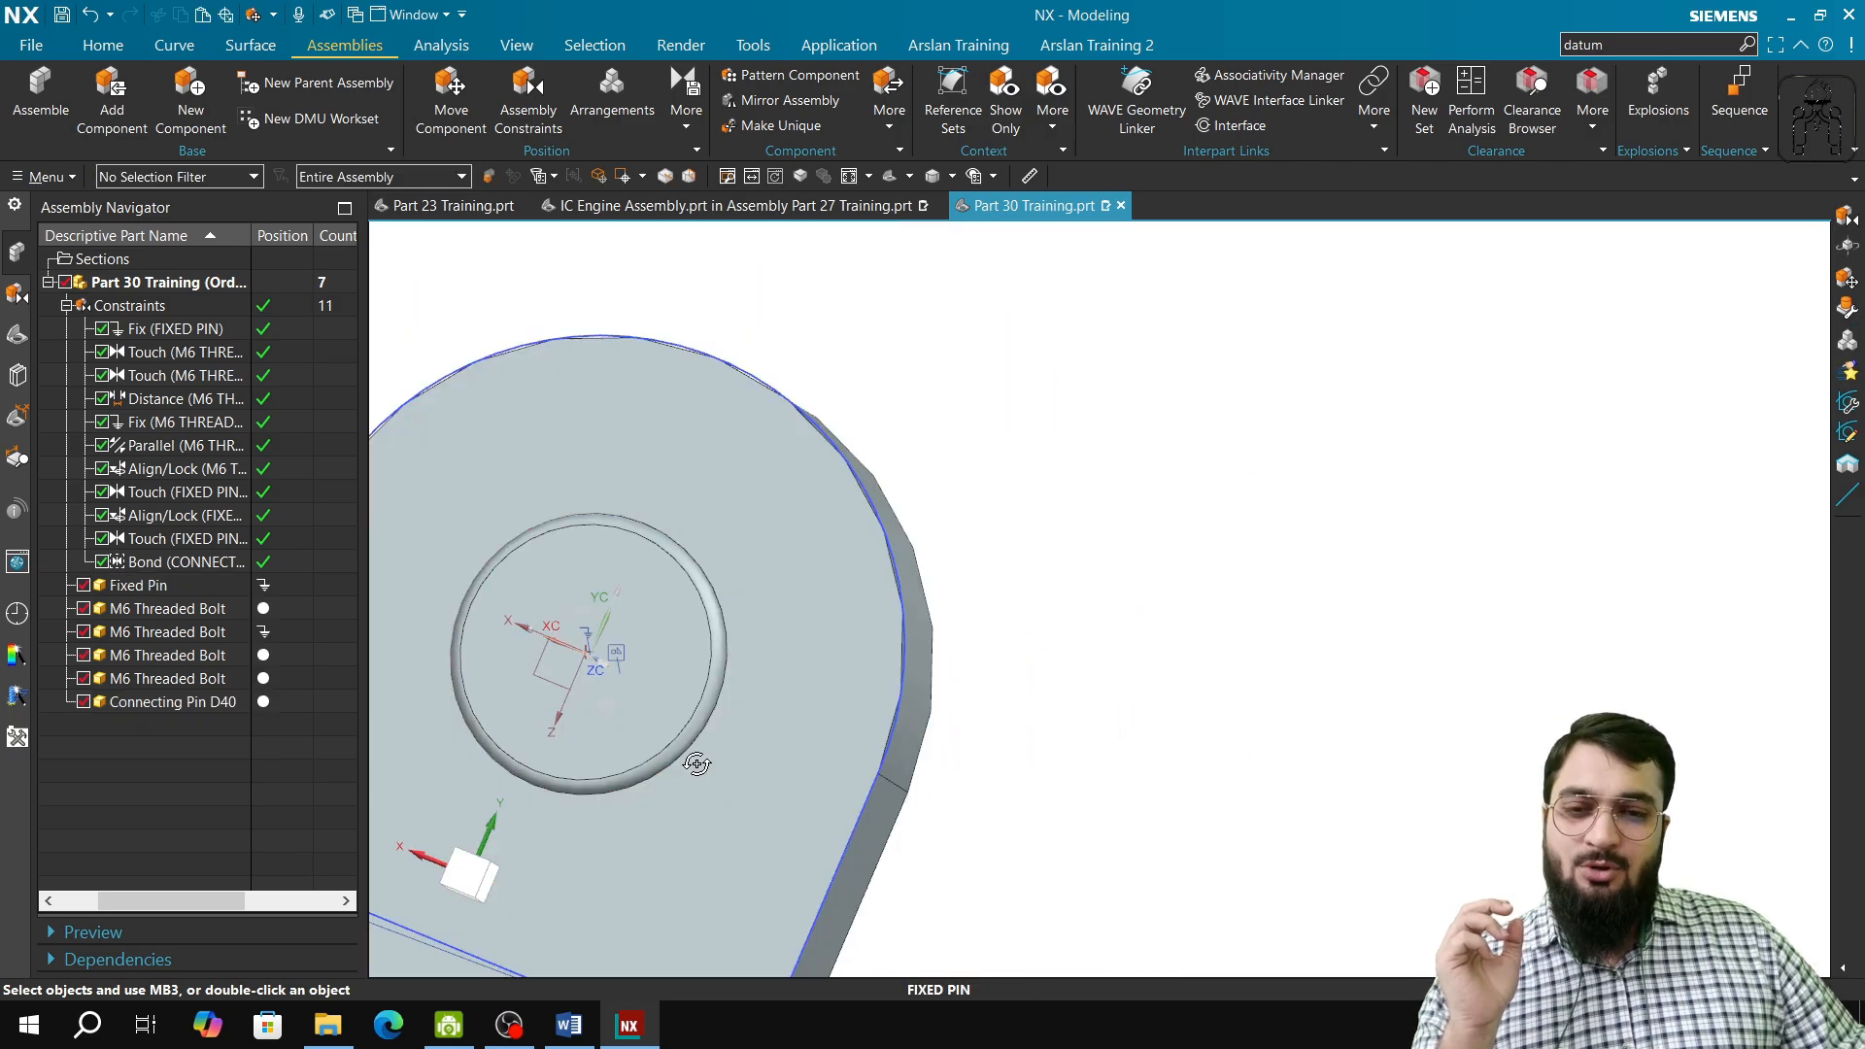
{"action": "middle_click_drag", "start_coordinate": [697, 765], "coordinate": [737, 725]}
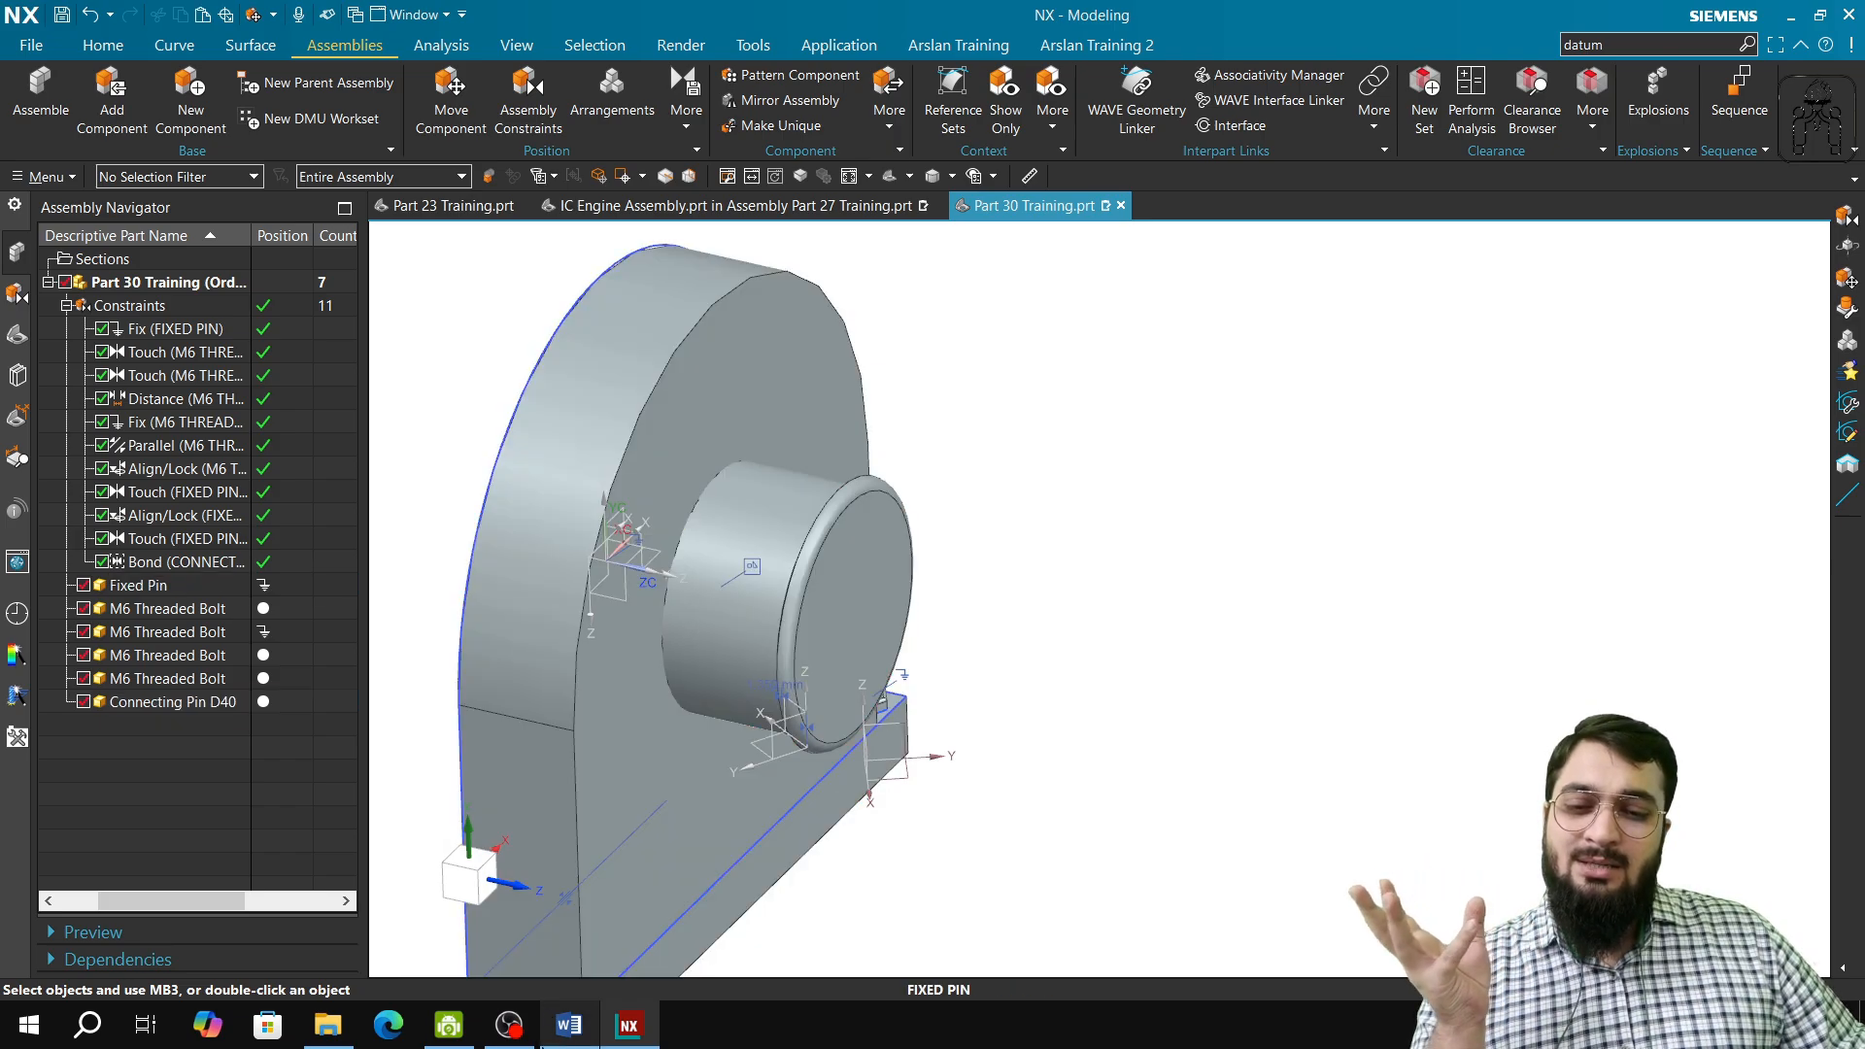
Step: Switch to the training syllabus in Word and review the assembly constraint topics around Parts 29 to 36
{"action": "left_click", "coordinate": [569, 1025]}
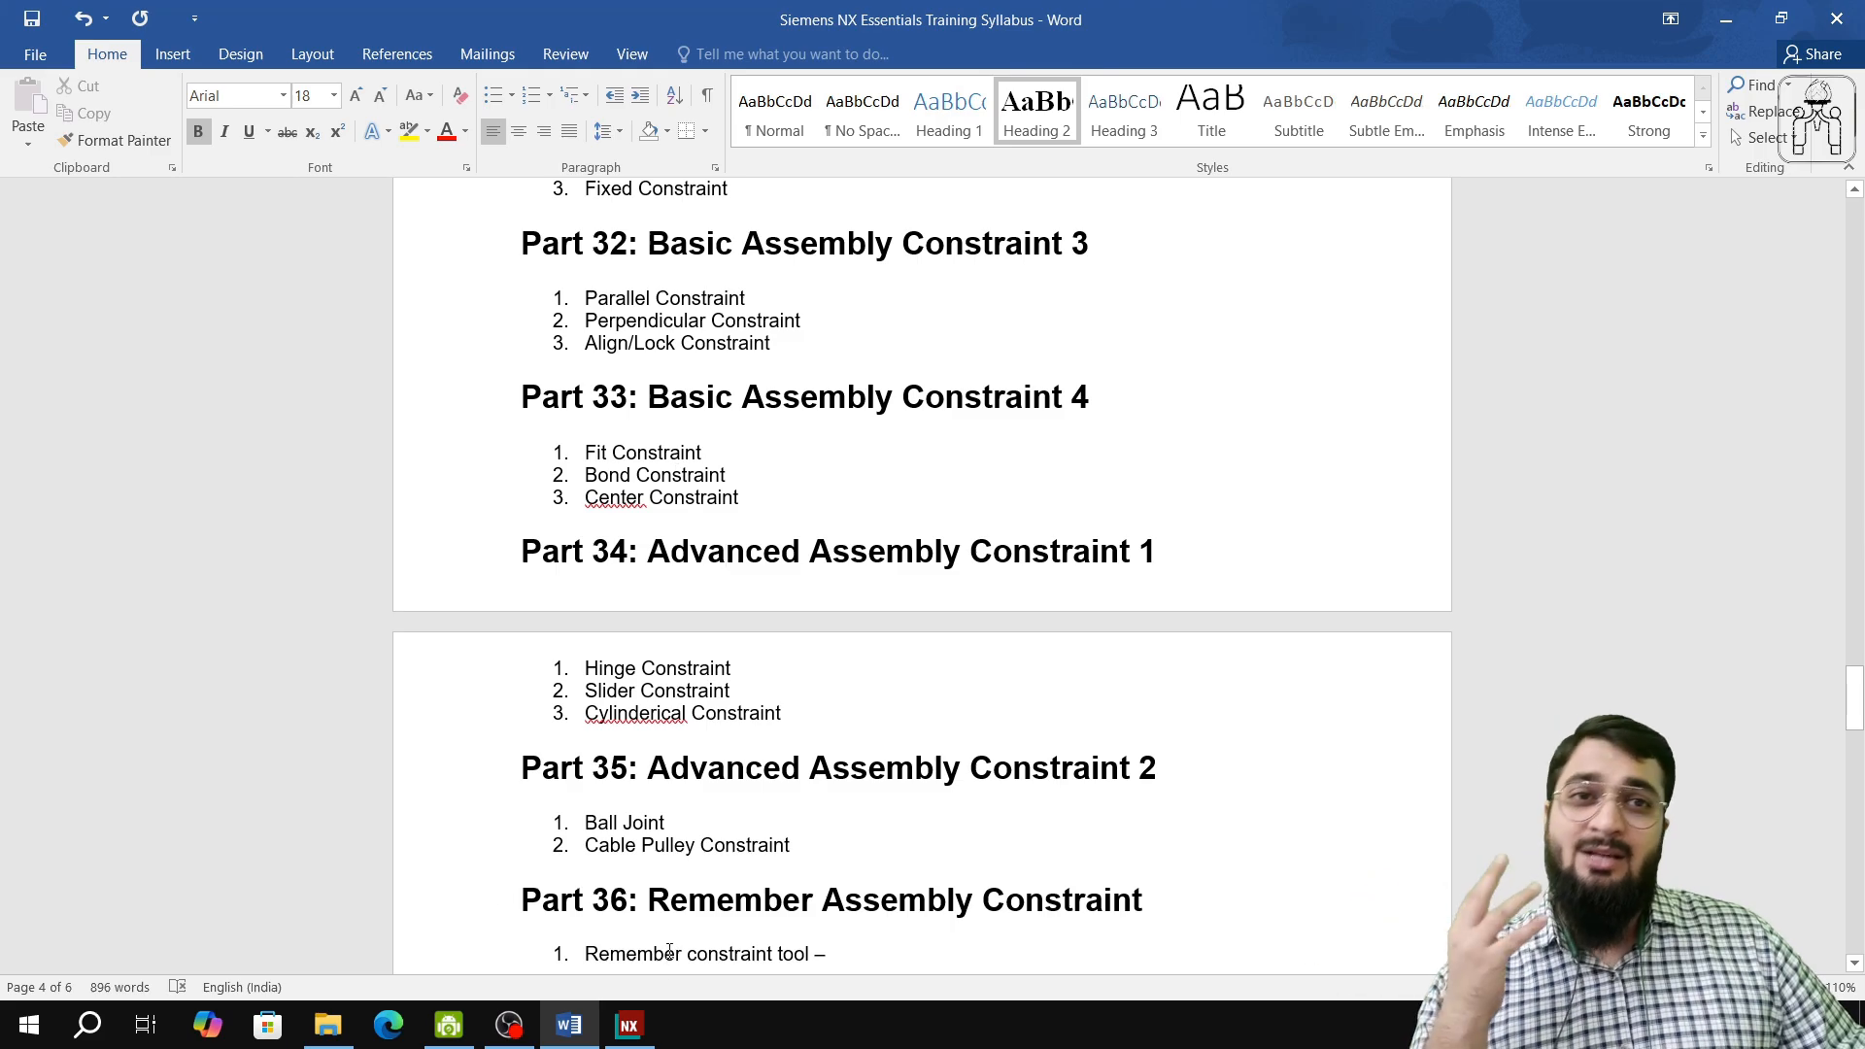
{"action": "scroll", "coordinate": [554, 566], "scroll_direction": "up", "scroll_amount": 3}
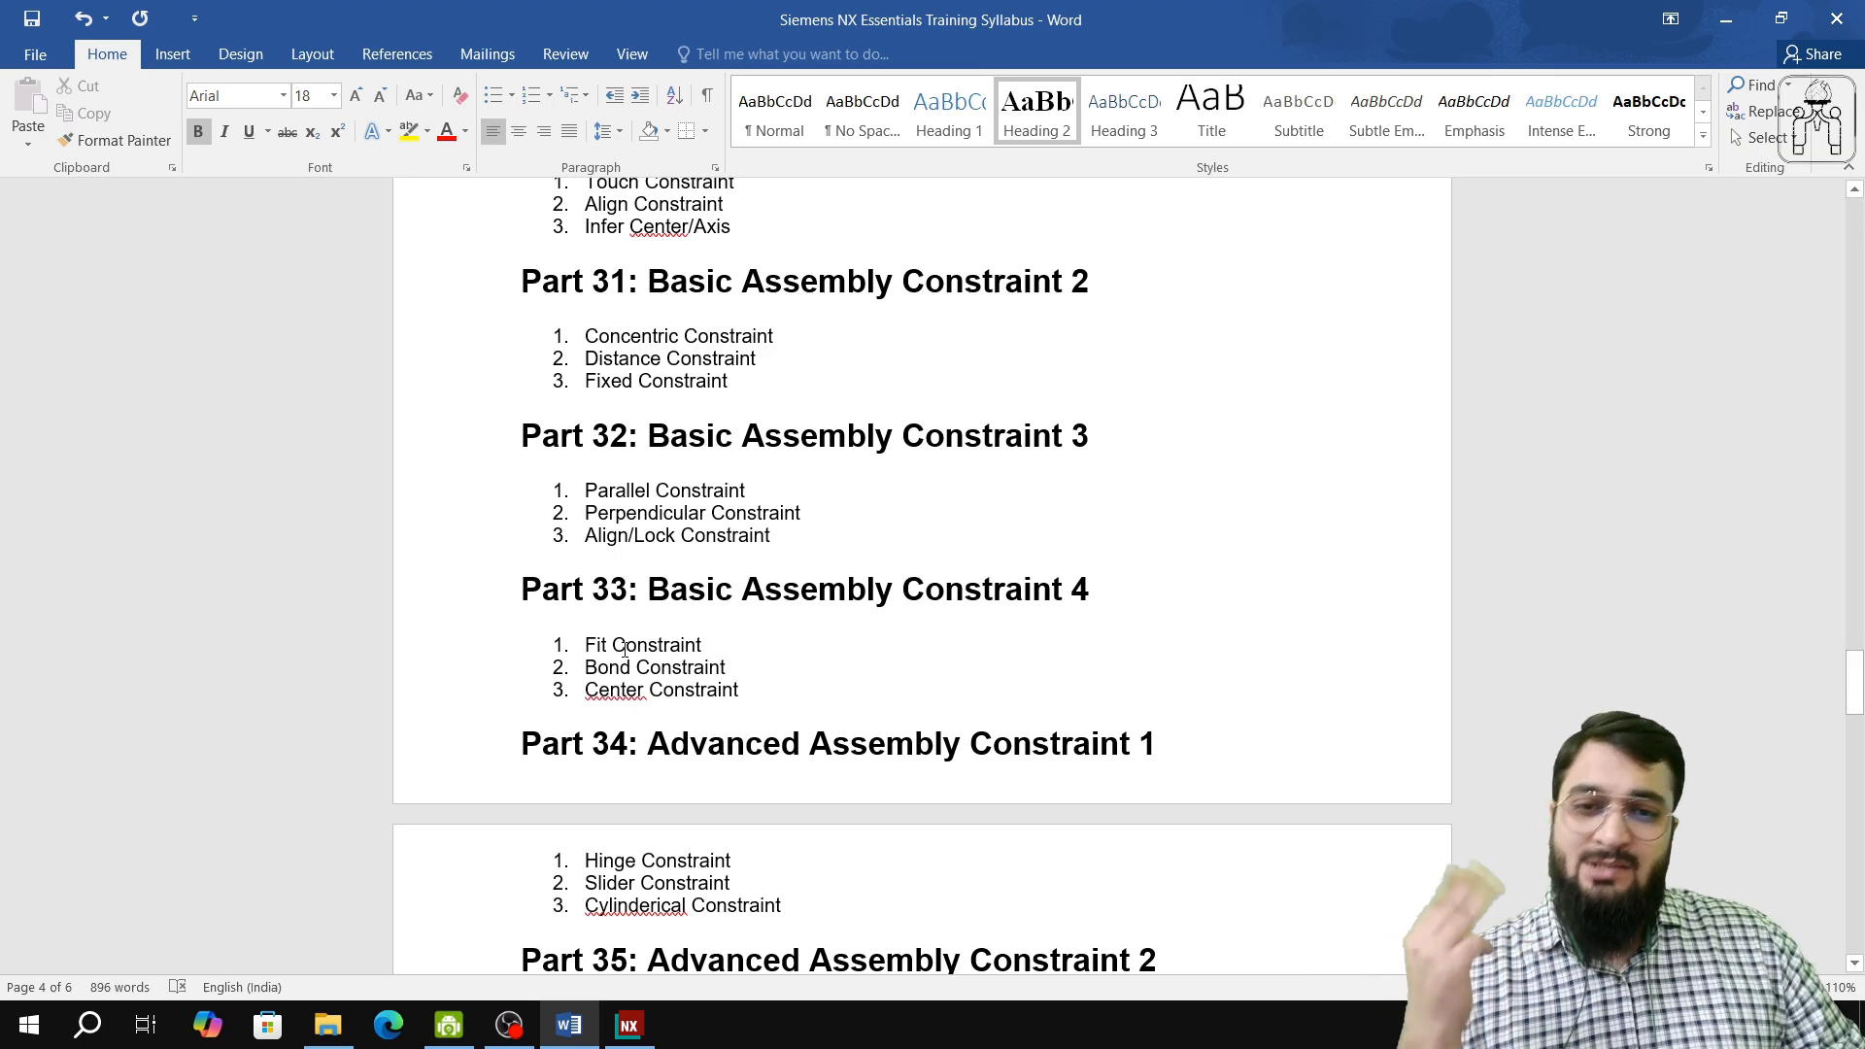
{"action": "scroll", "coordinate": [625, 649], "scroll_direction": "up", "scroll_amount": 3}
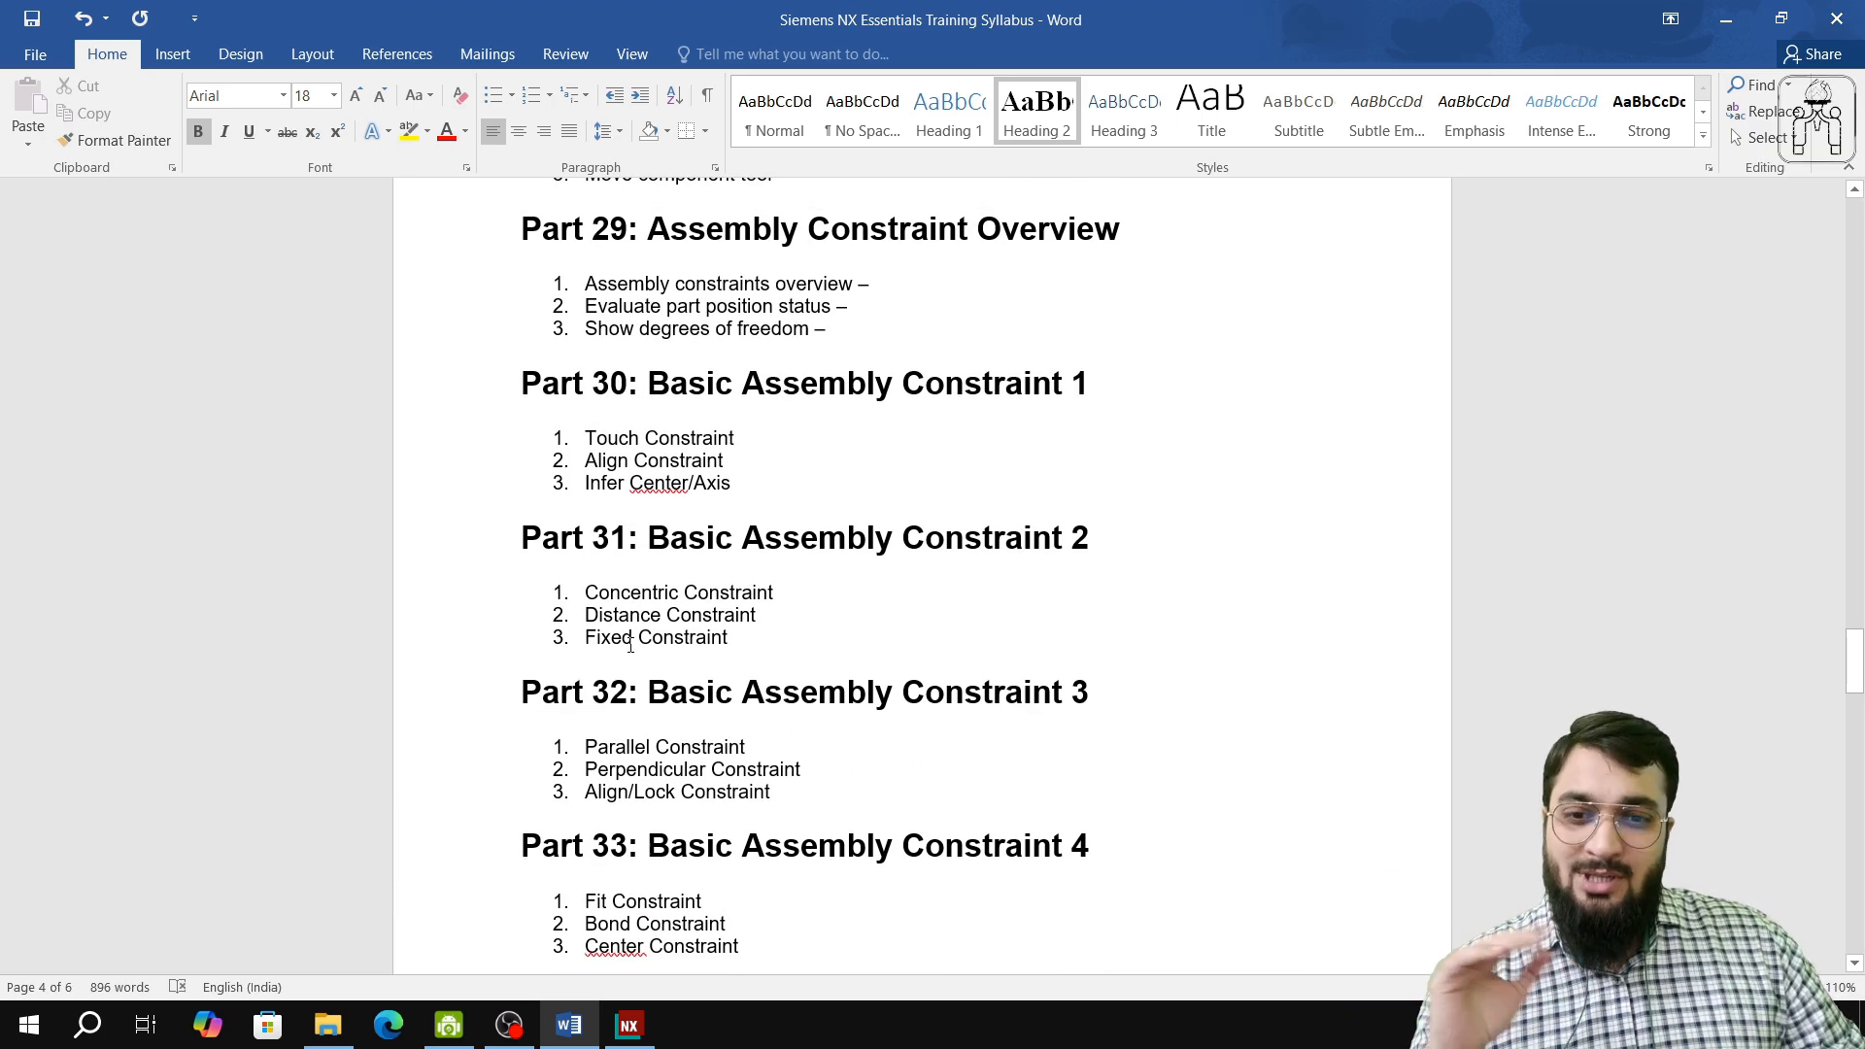
{"action": "scroll", "coordinate": [670, 699], "scroll_direction": "down", "scroll_amount": 1}
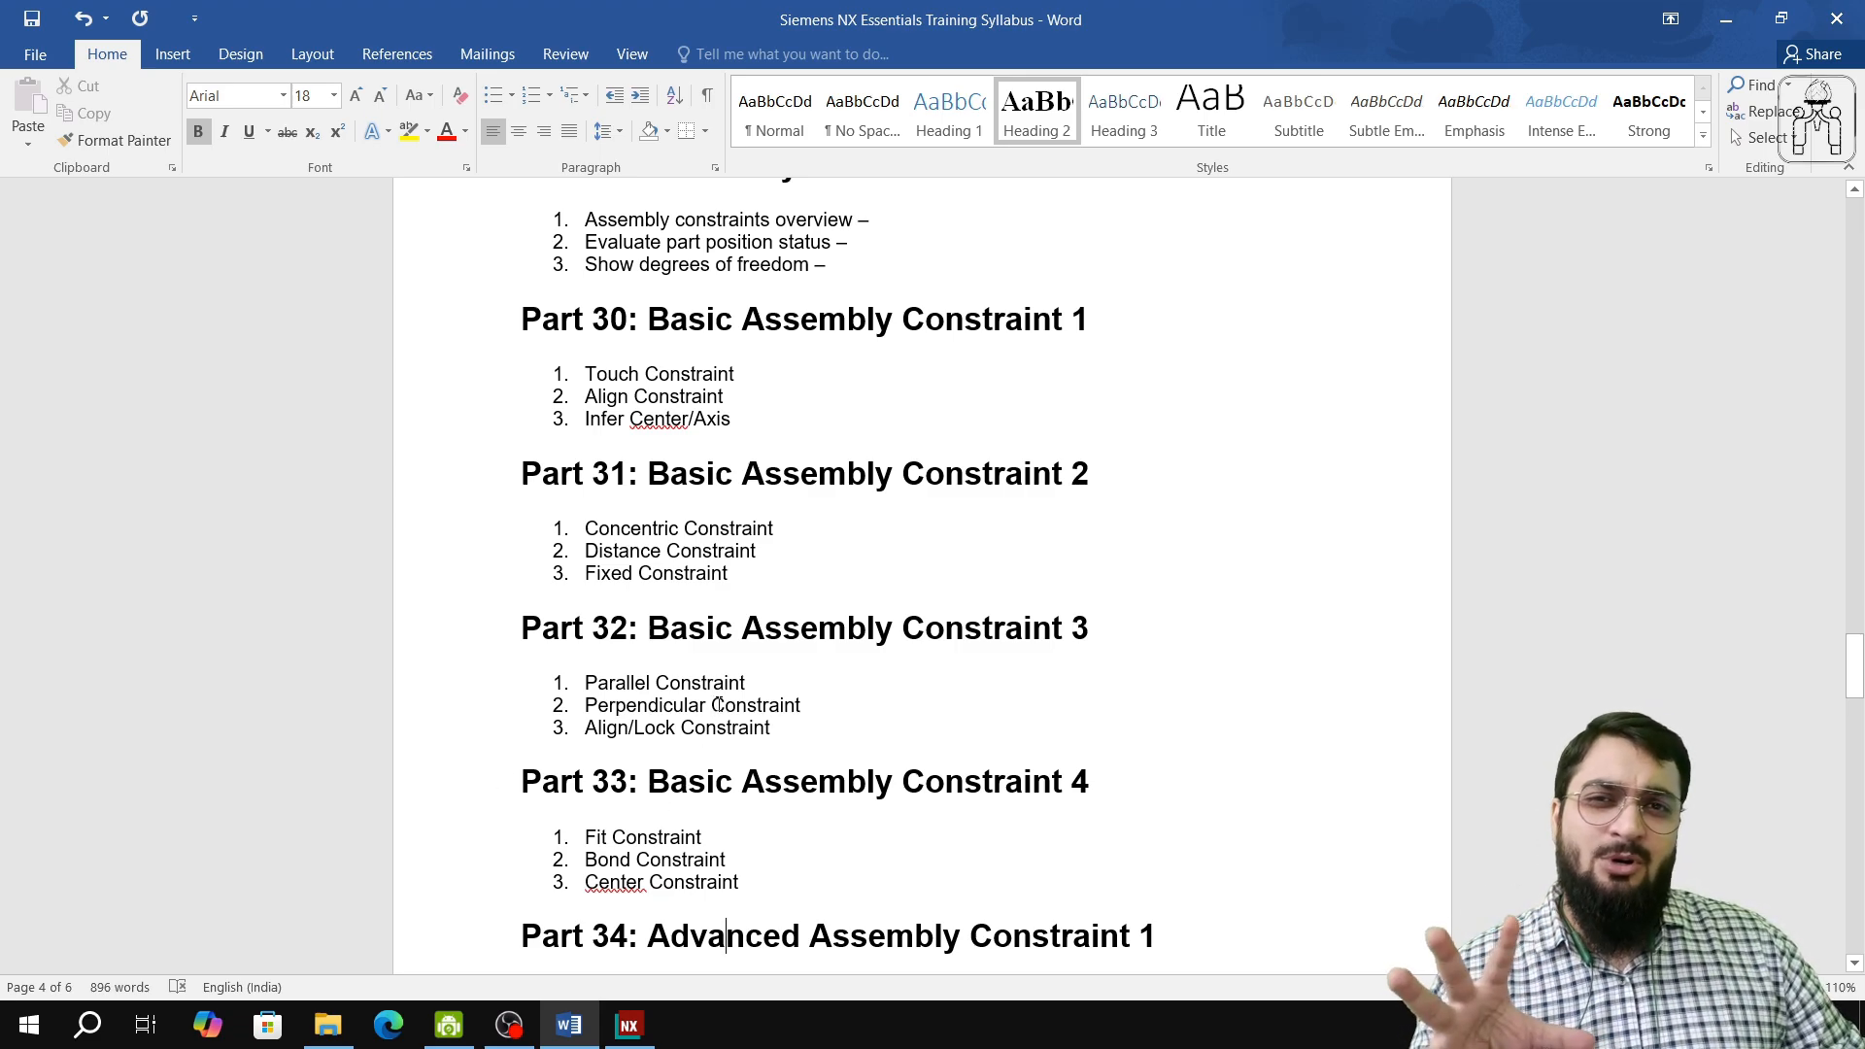
{"action": "scroll", "coordinate": [712, 795], "scroll_direction": "down", "scroll_amount": 2}
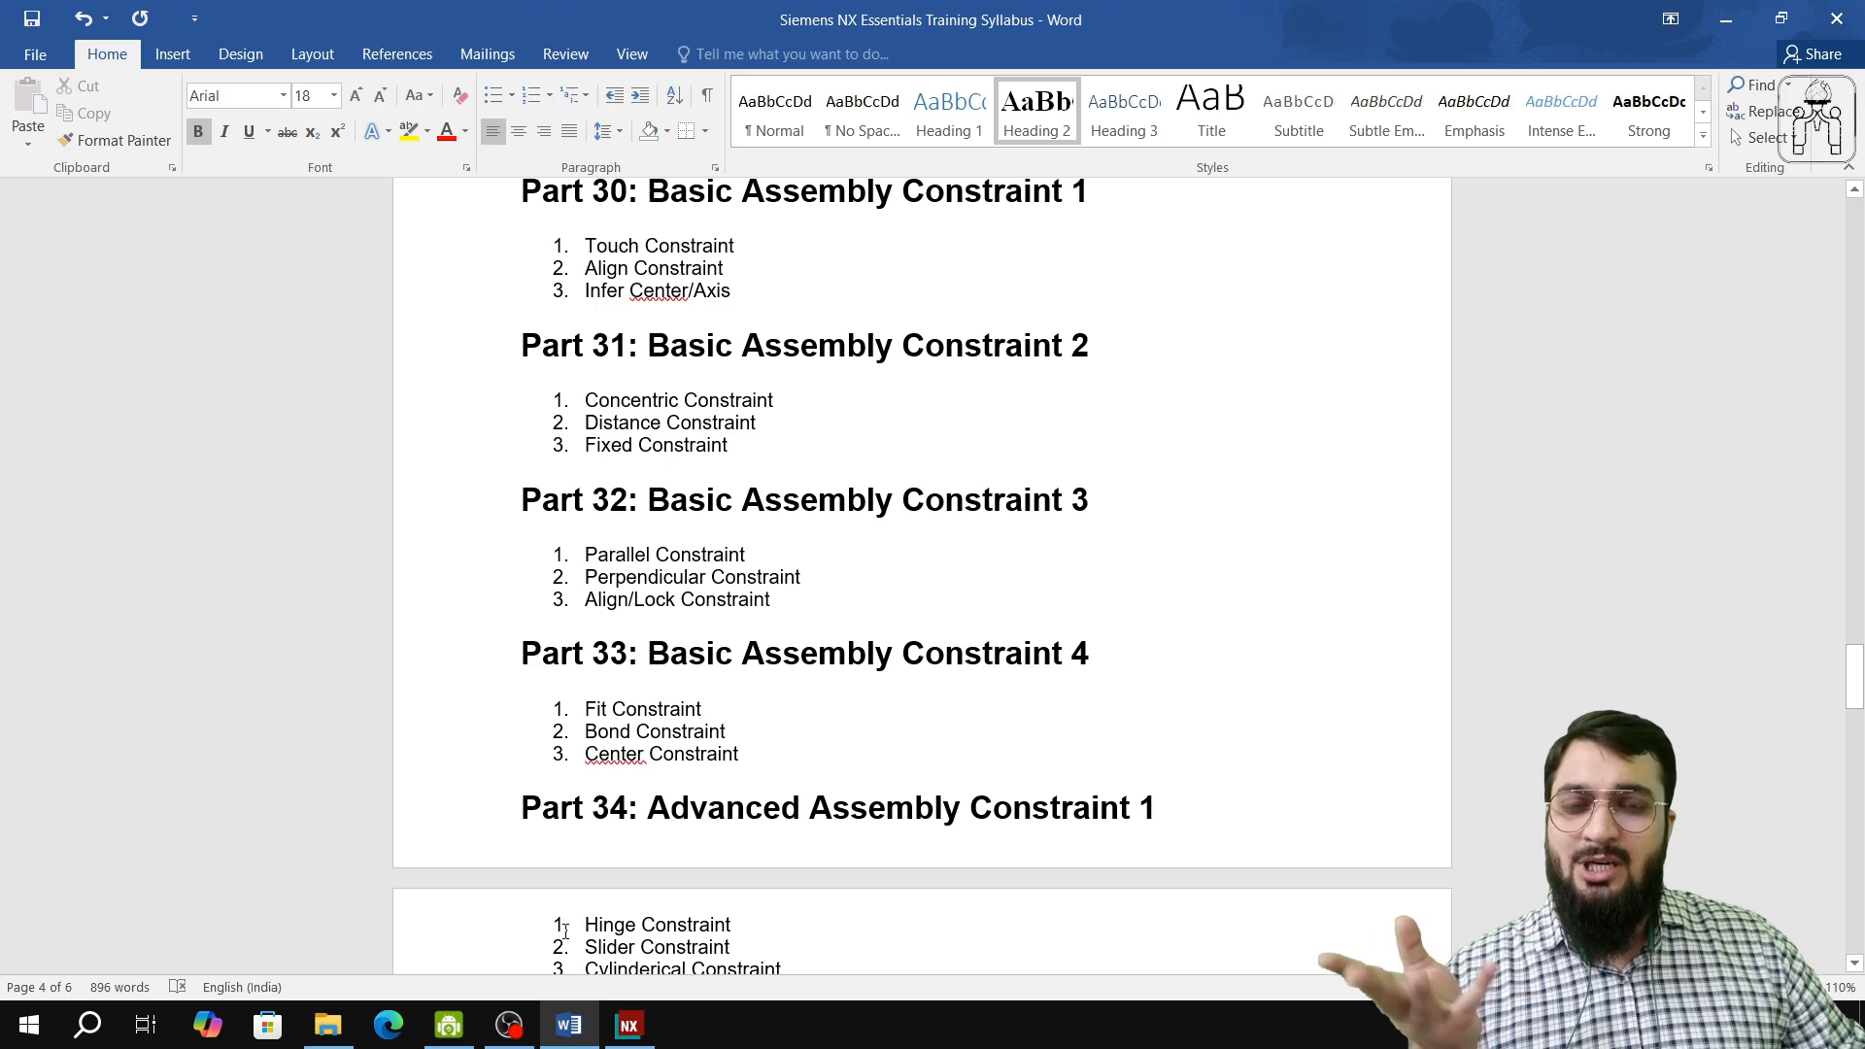
Step: Switch back to NX and view the whole assembly with the Fixed Pin and the bonded Connecting Pin D40
{"action": "left_click", "coordinate": [447, 1028]}
{"action": "left_click", "coordinate": [509, 1028]}
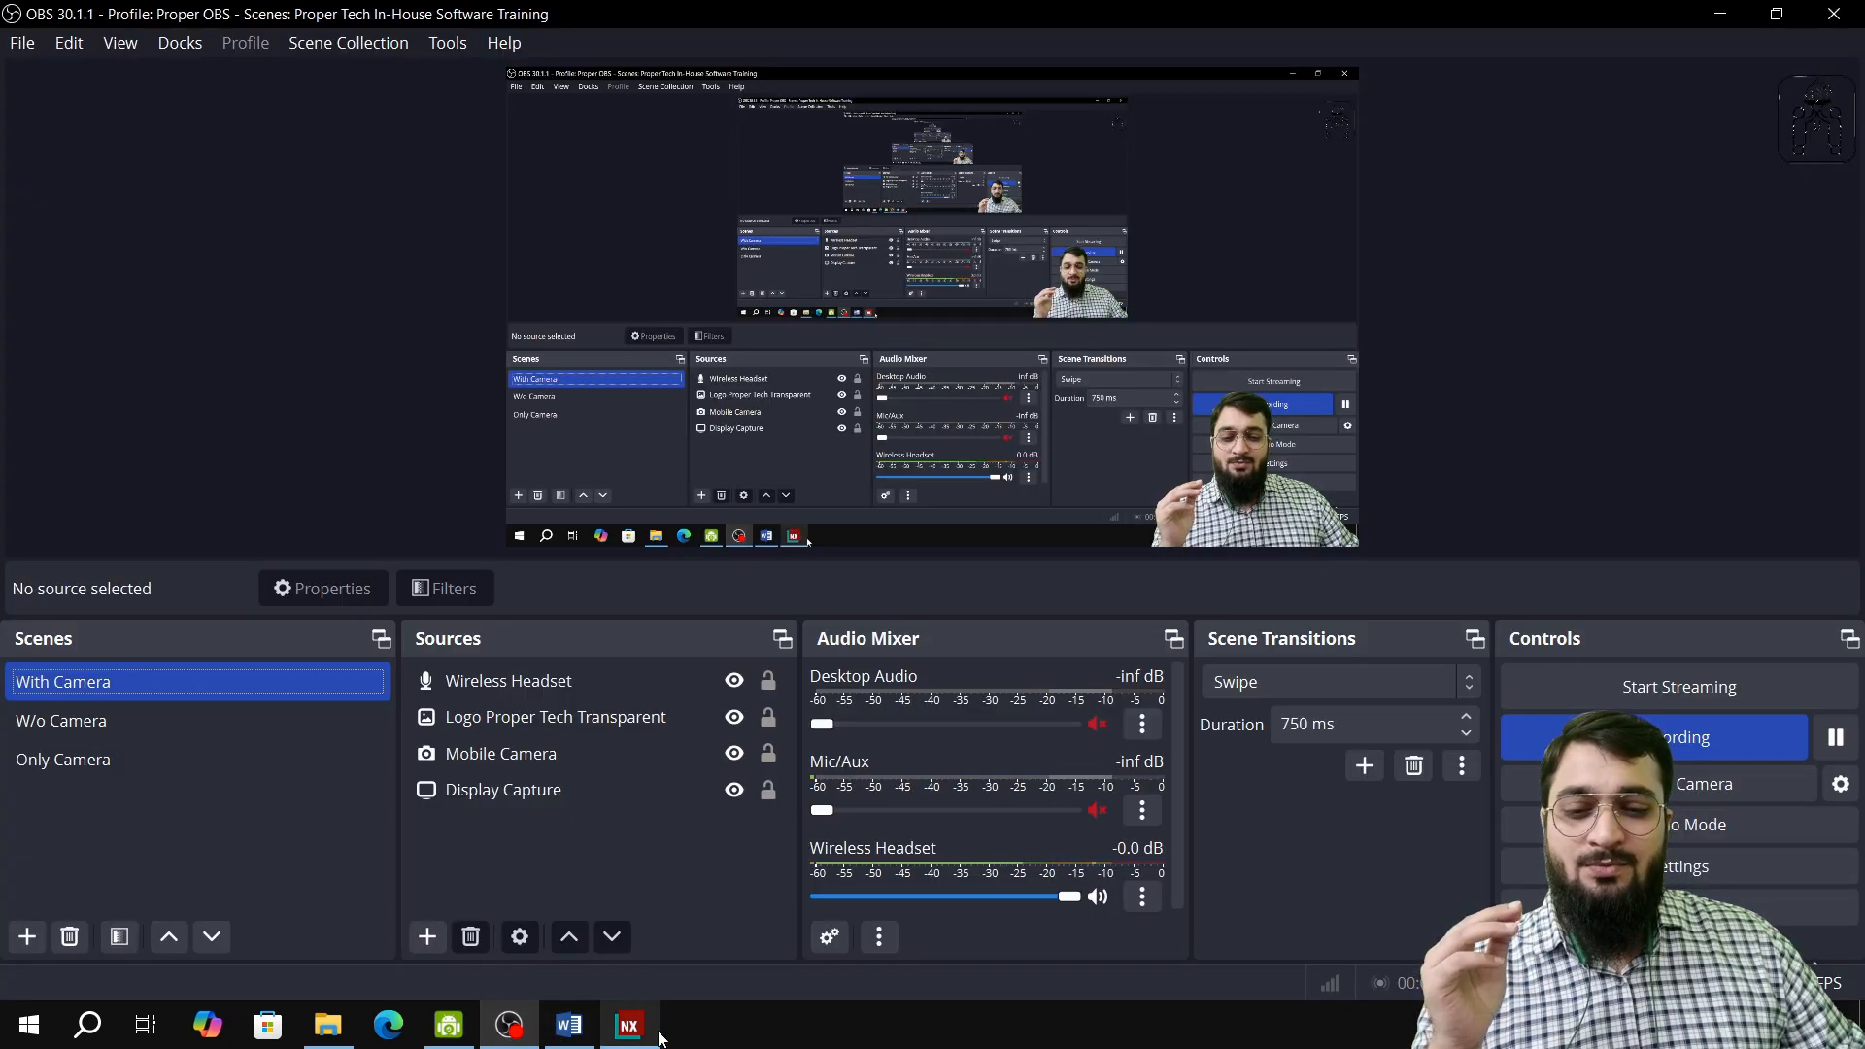
{"action": "left_click", "coordinate": [629, 1026]}
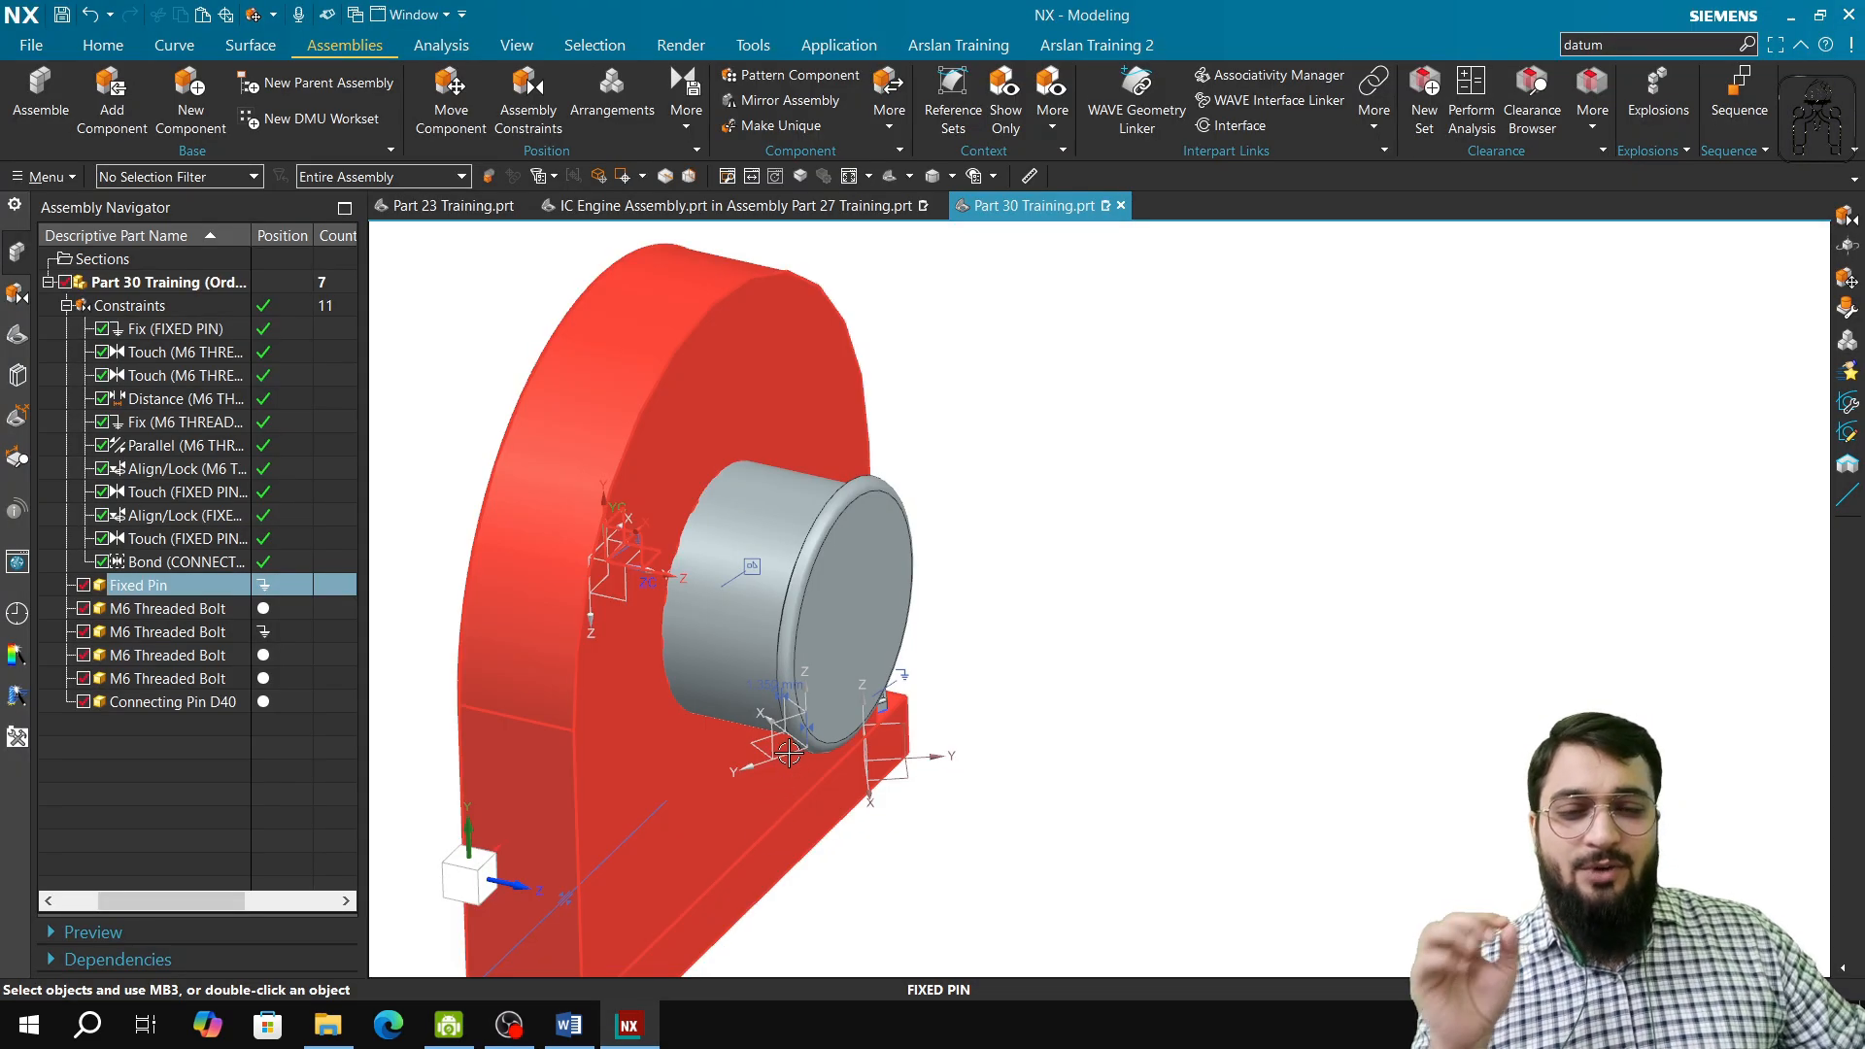
{"action": "middle_click_drag", "start_coordinate": [785, 777], "coordinate": [662, 726]}
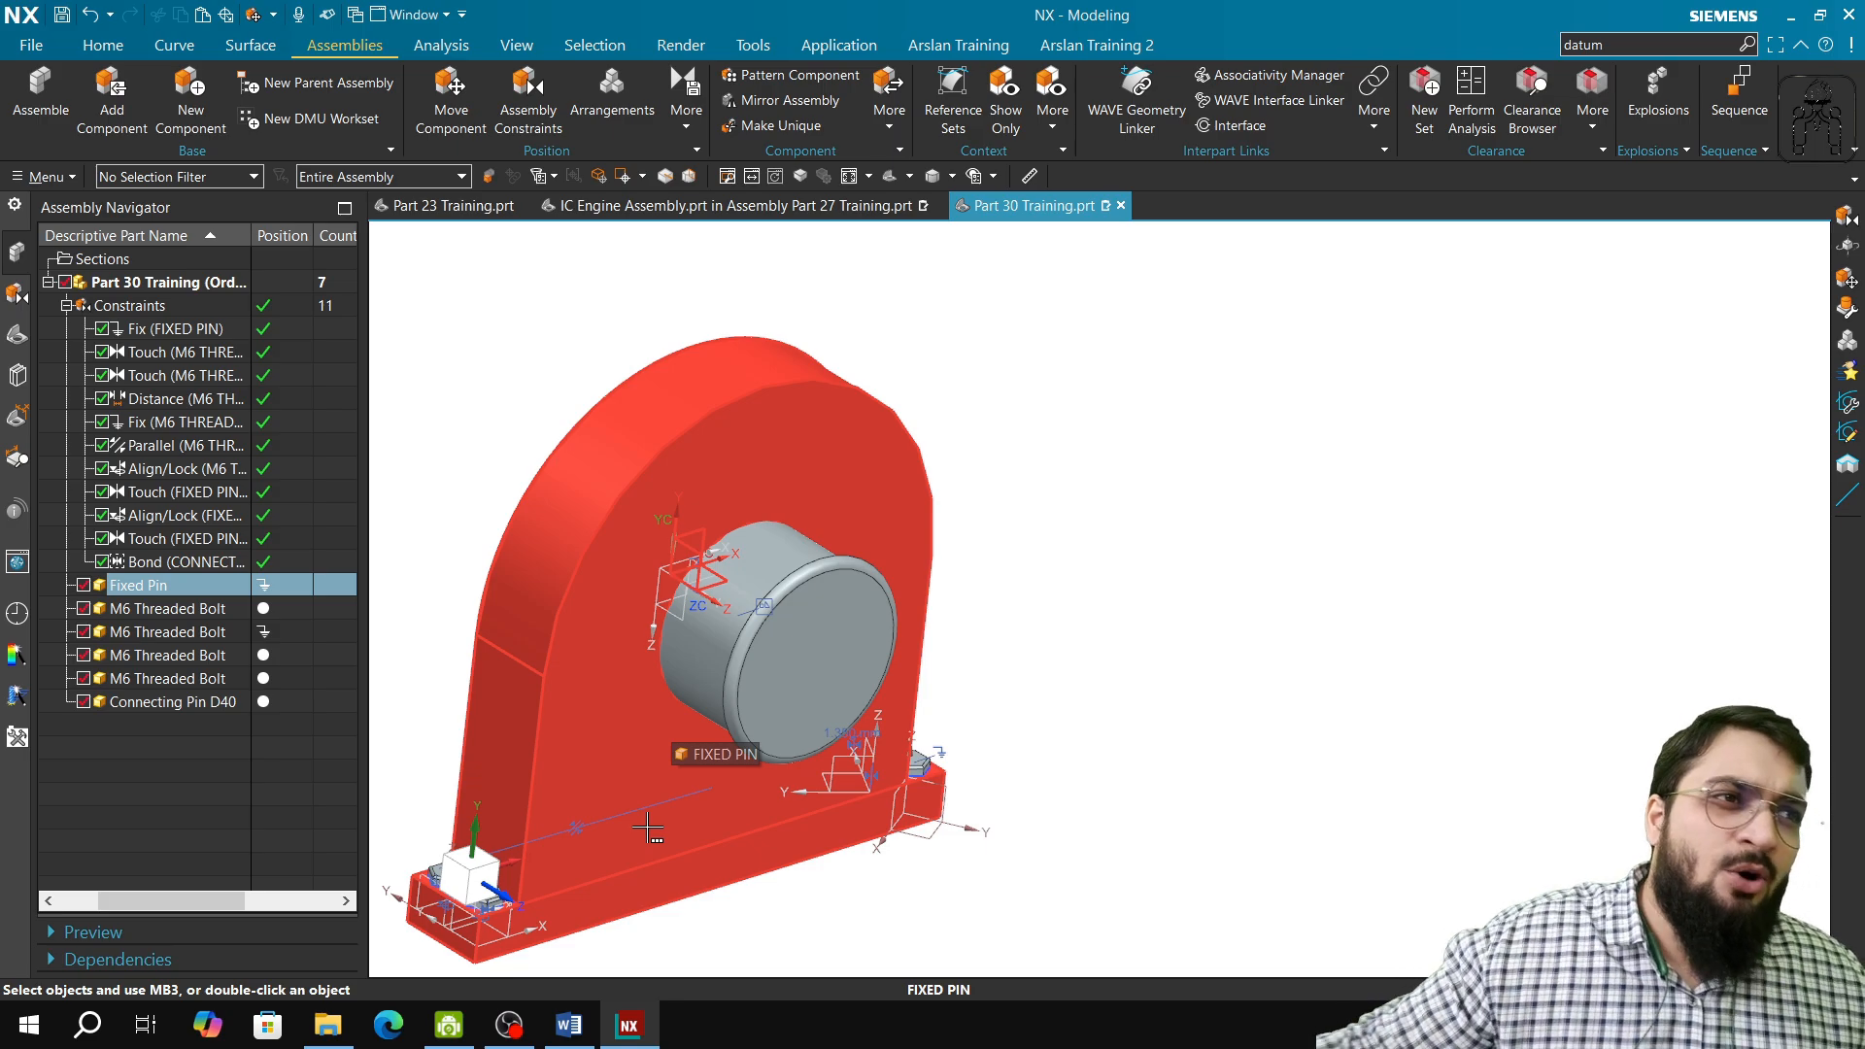
{"action": "left_click", "coordinate": [454, 388]}
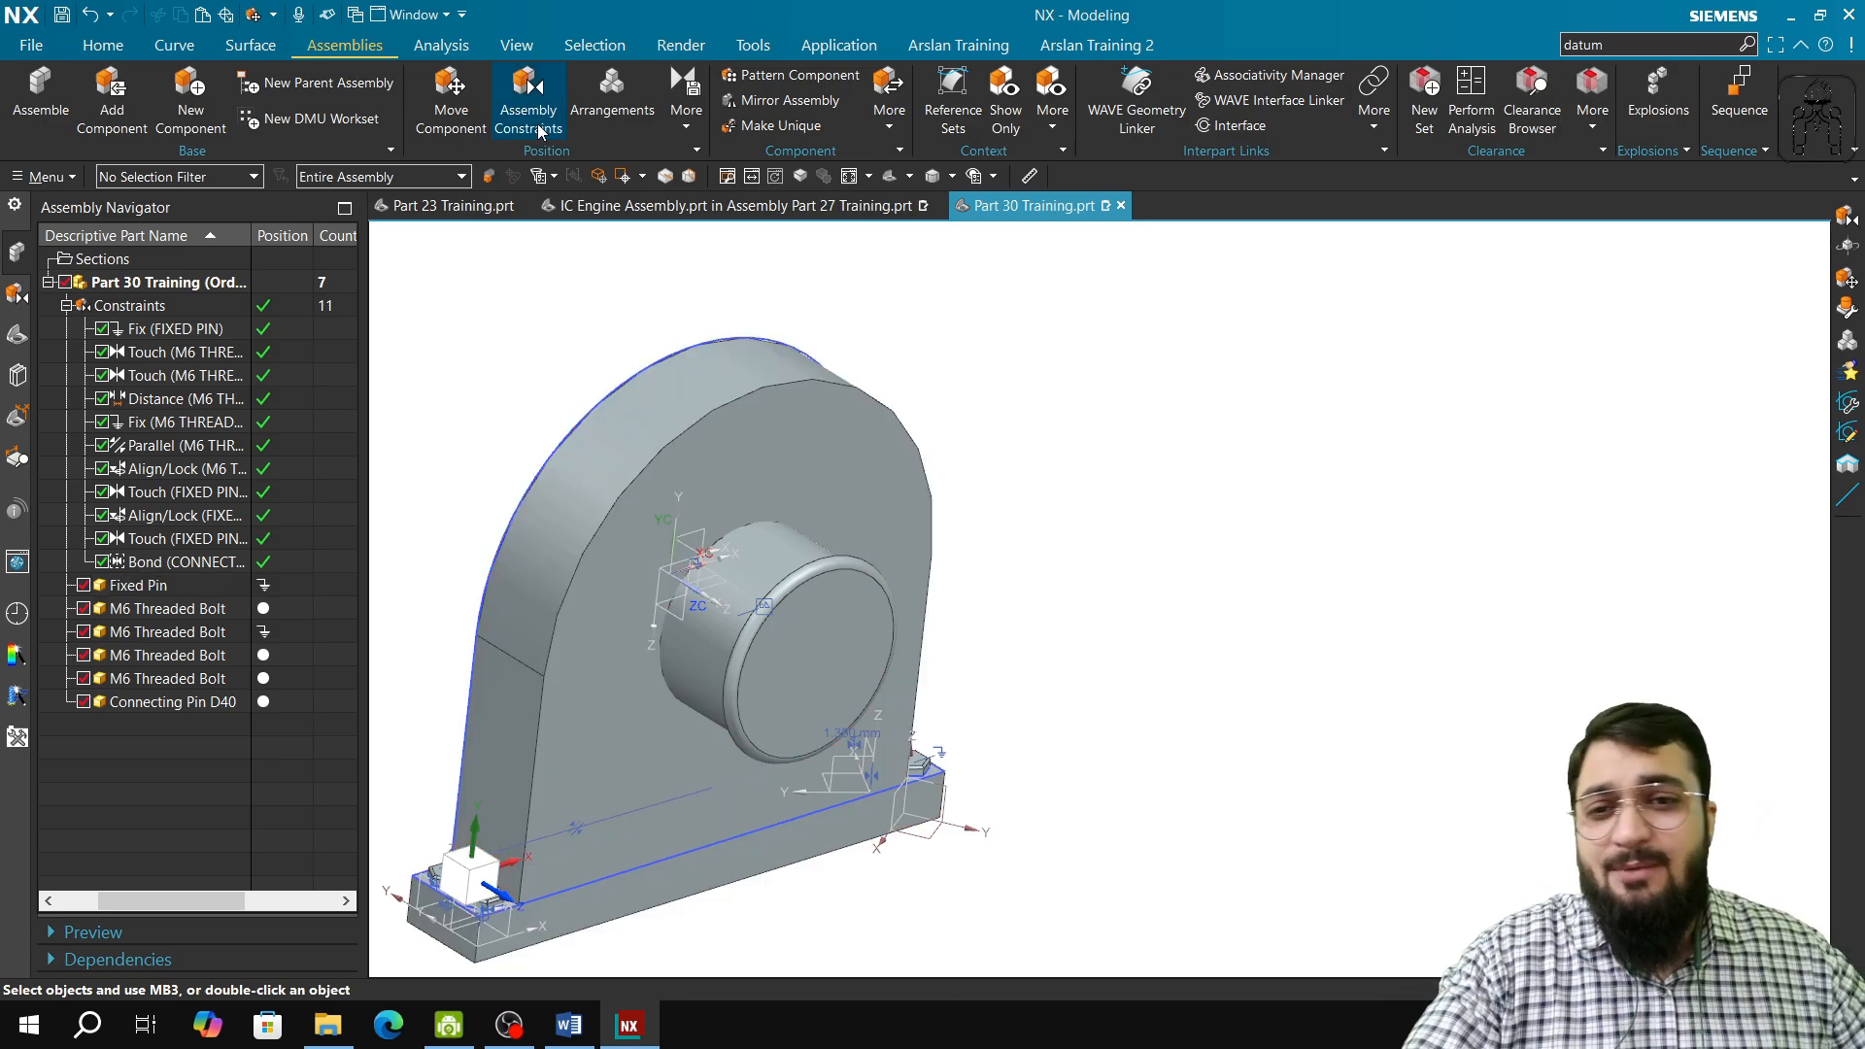
{"action": "left_click", "coordinate": [525, 92]}
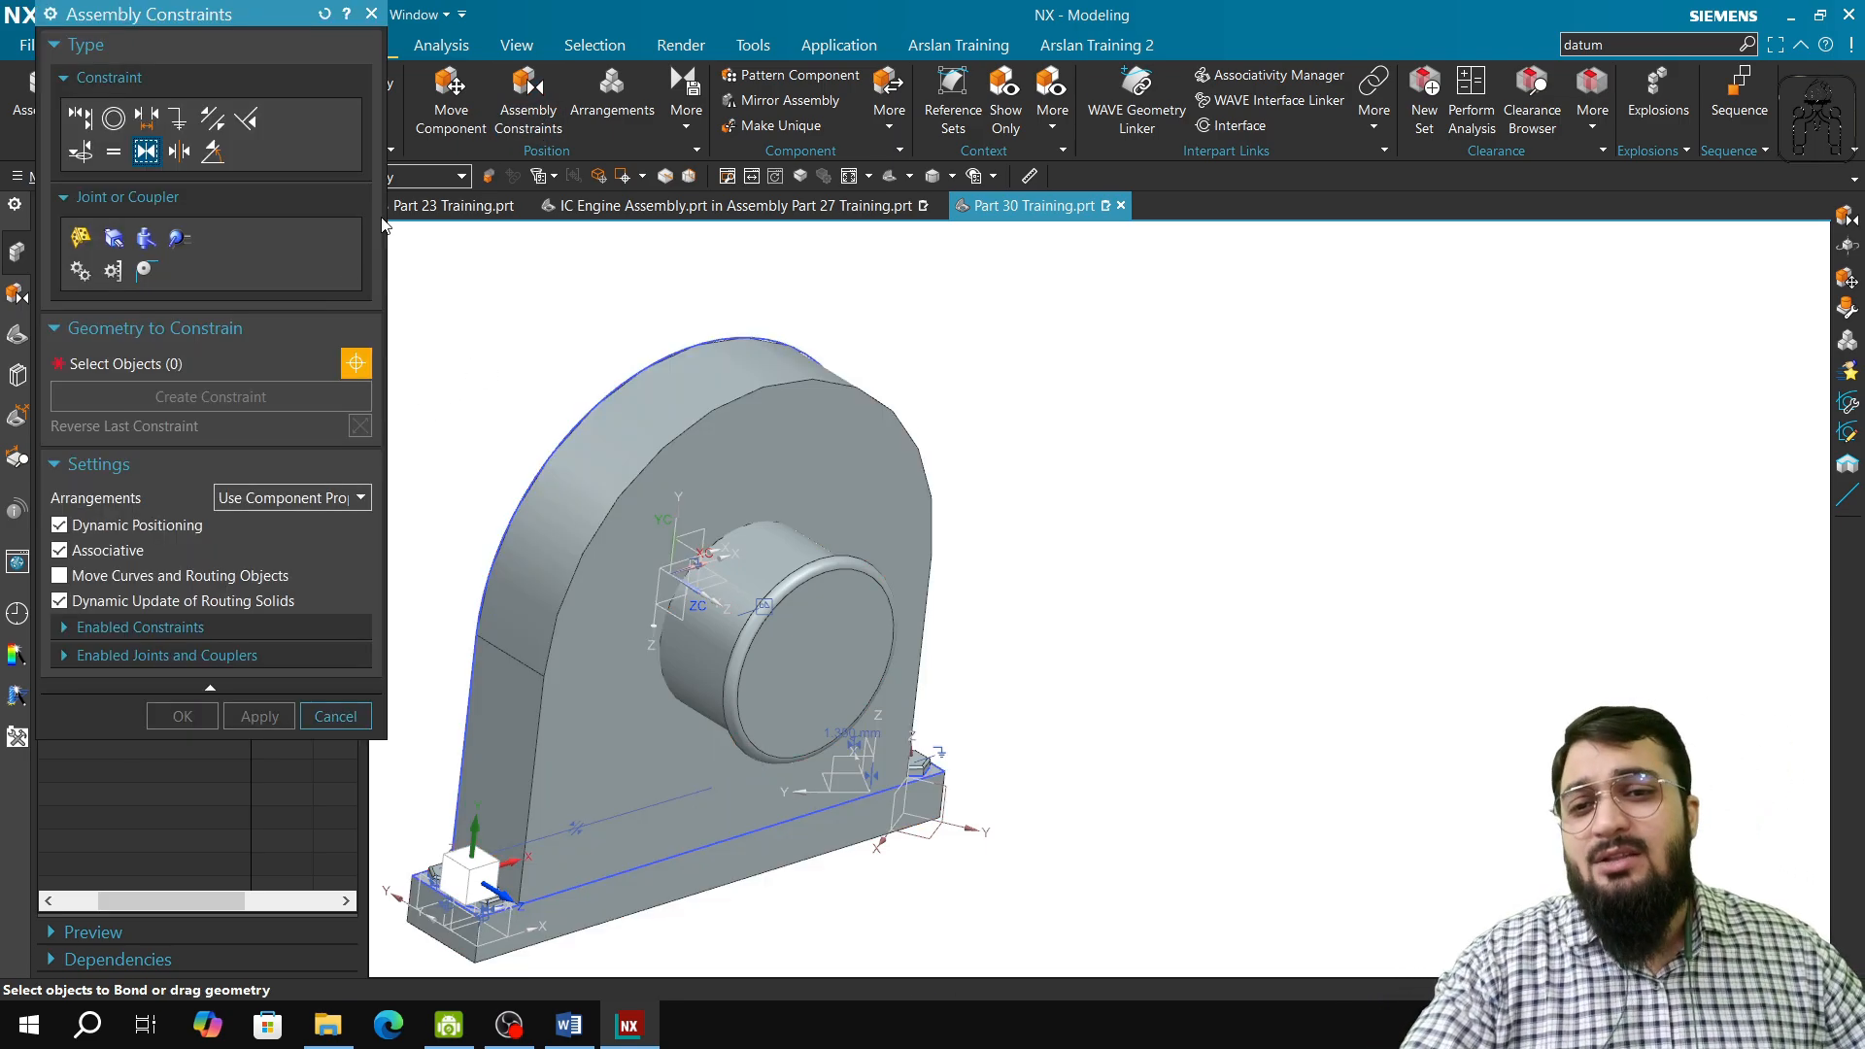
{"action": "left_click", "coordinate": [178, 118]}
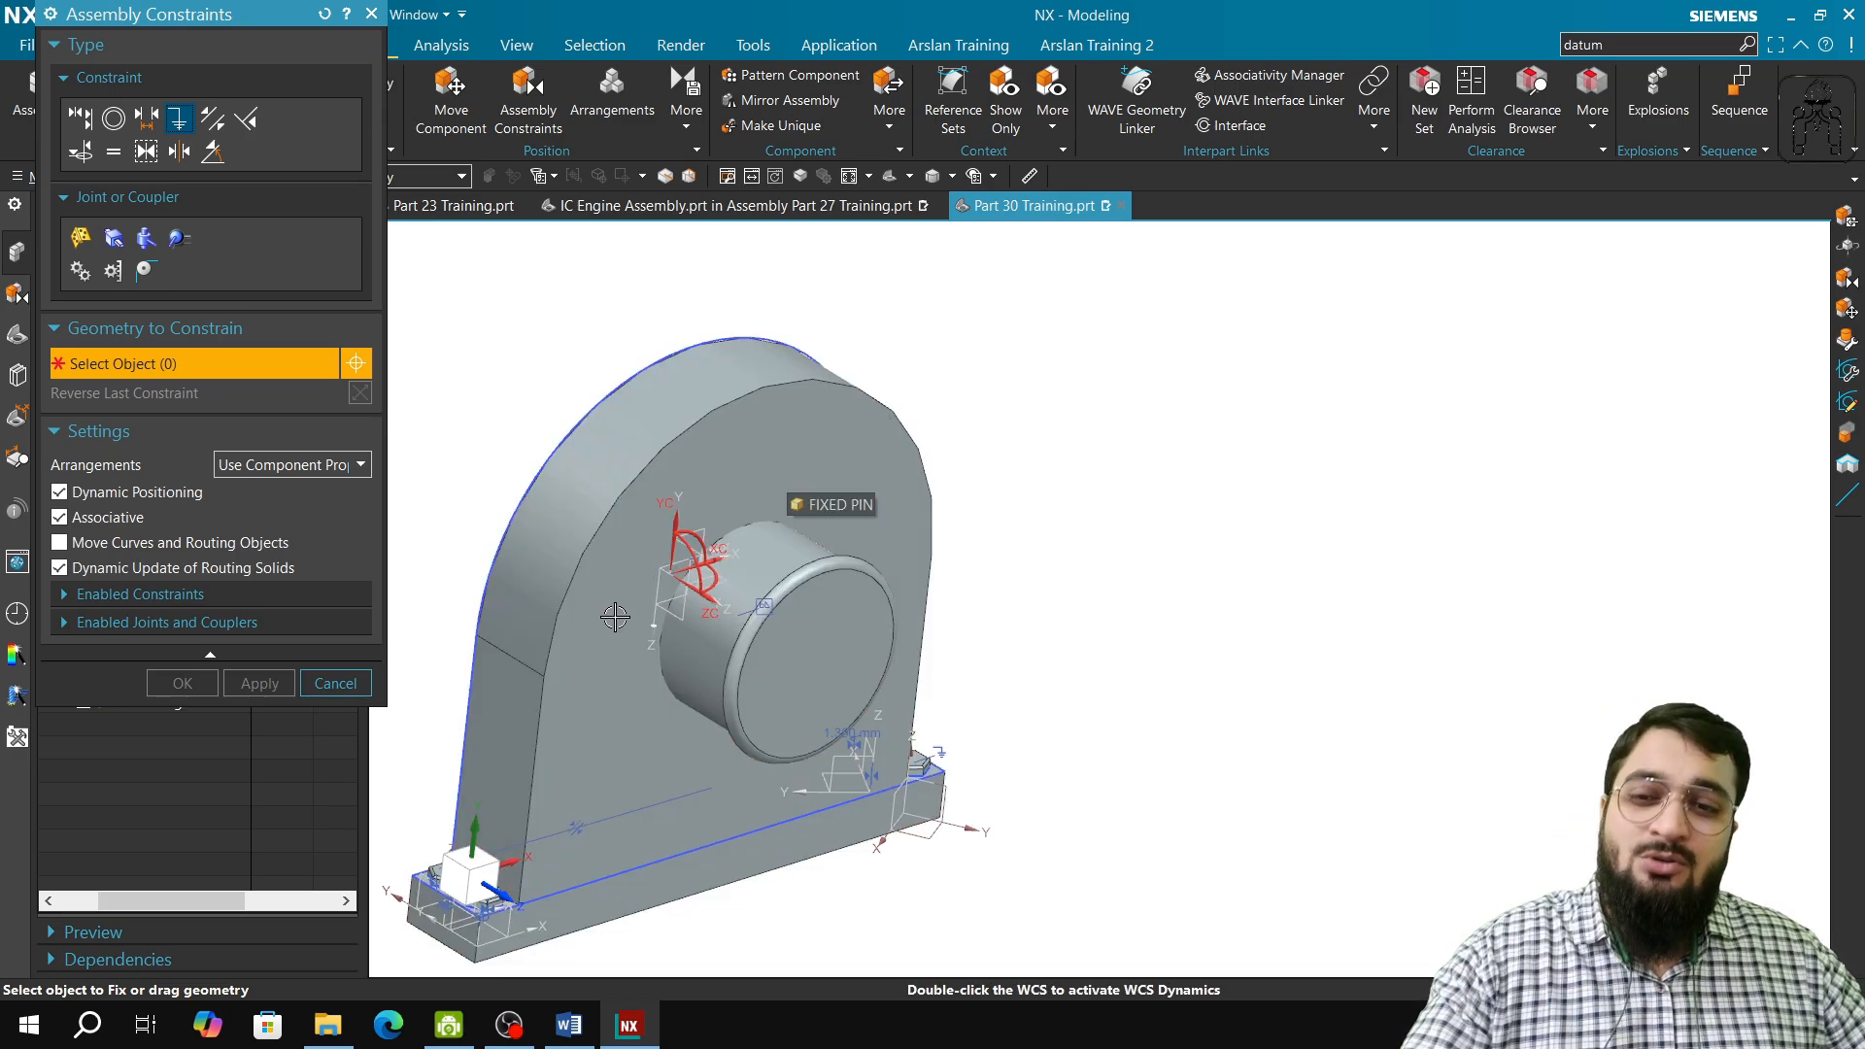
{"action": "left_click", "coordinate": [336, 683]}
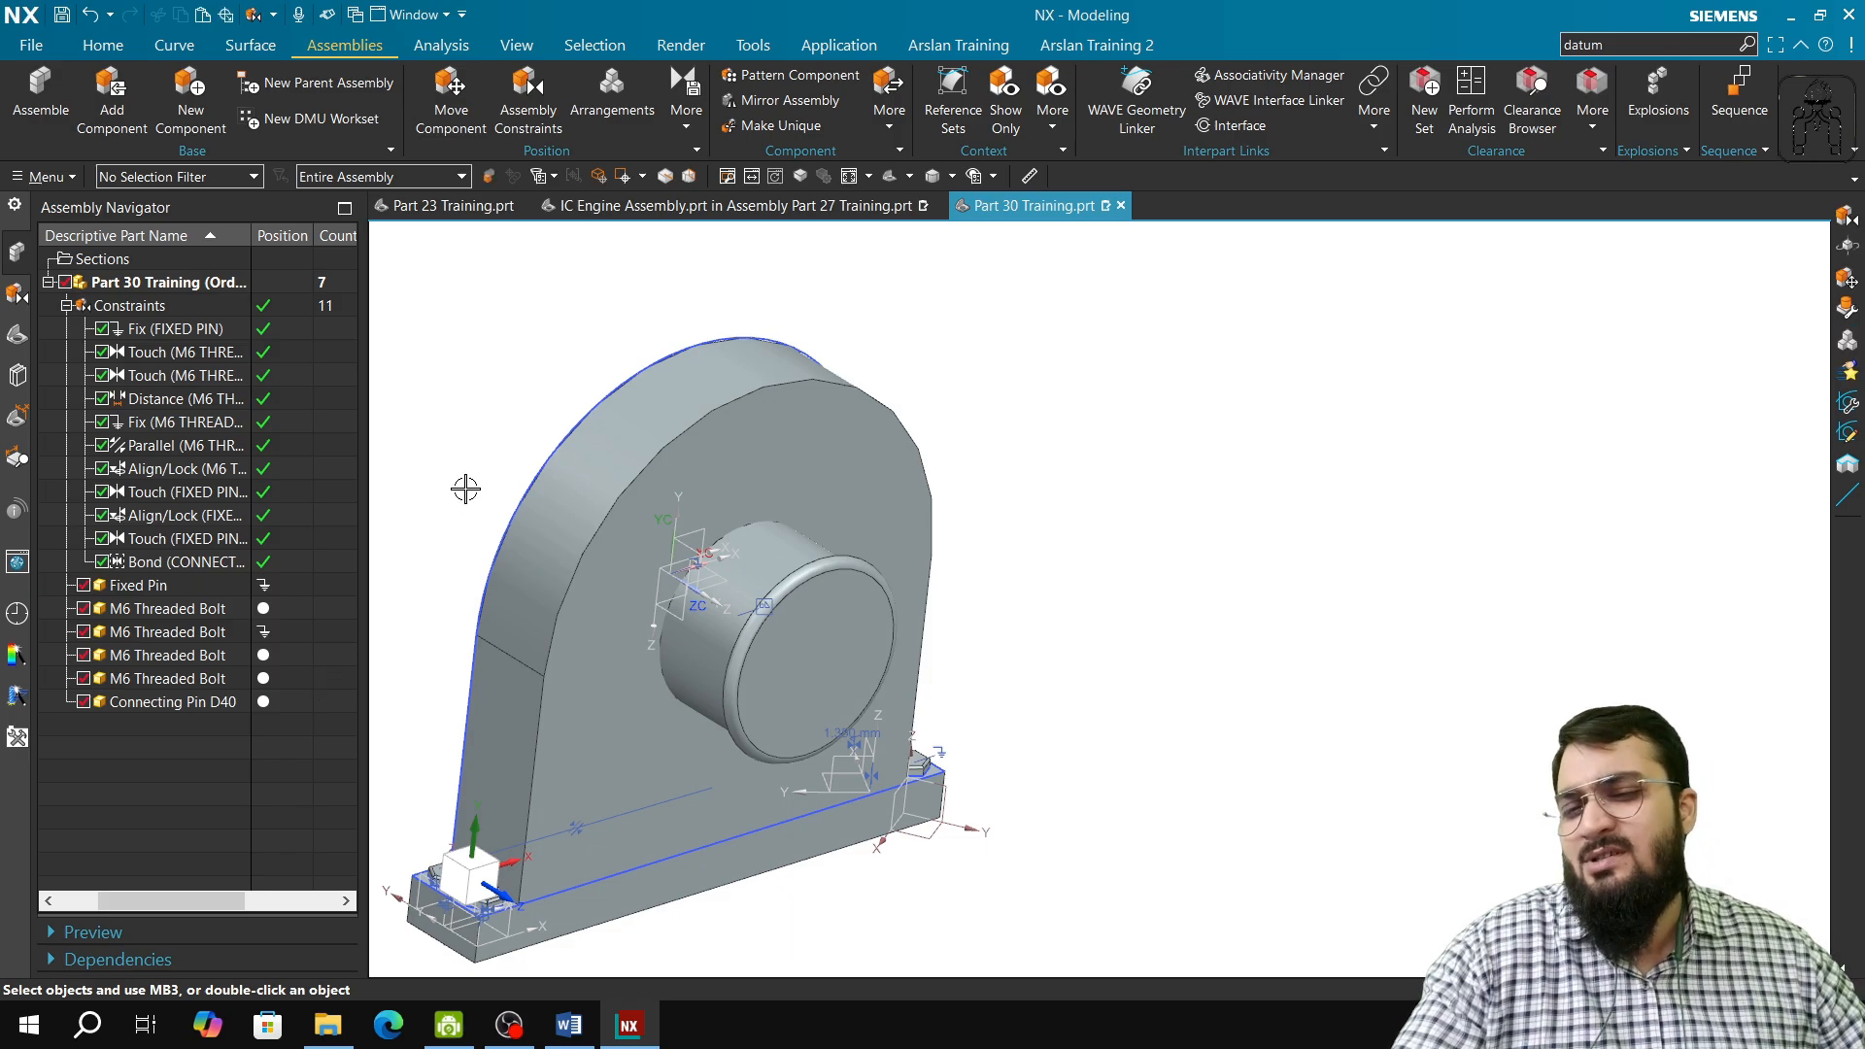
{"action": "left_click", "coordinate": [526, 632]}
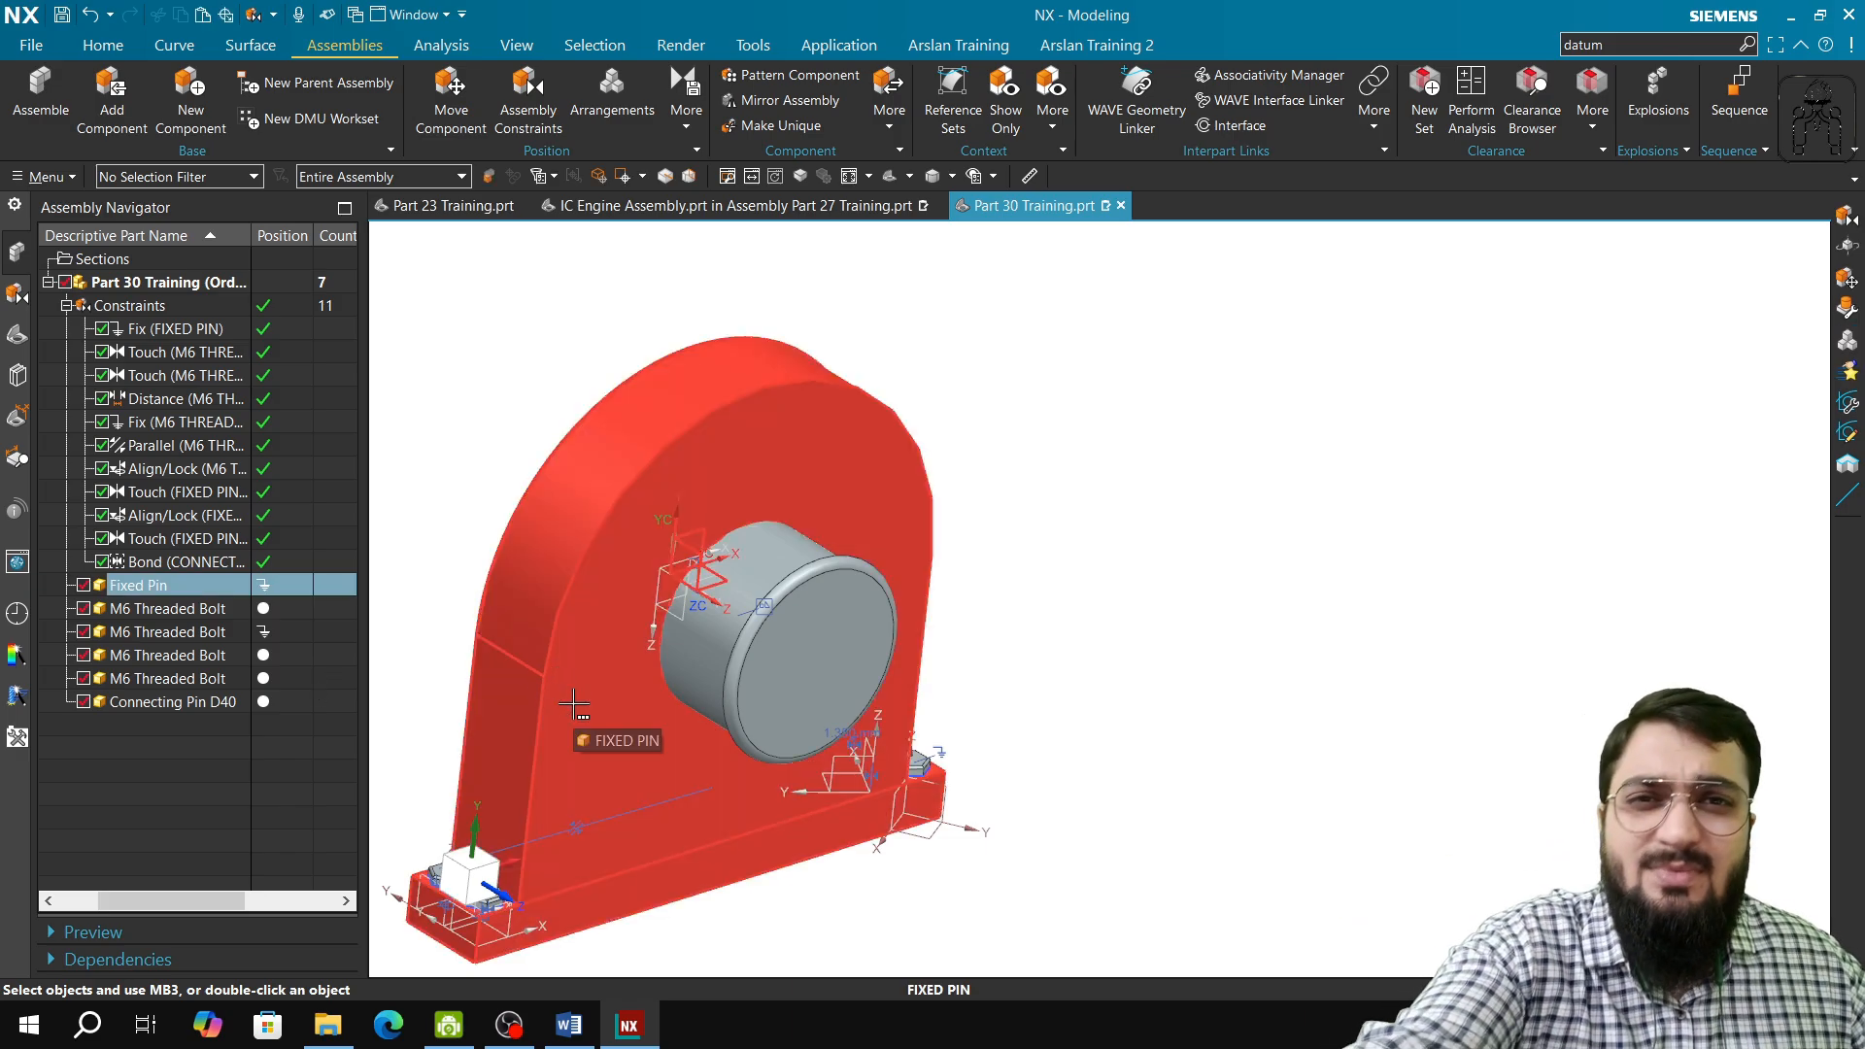
{"action": "key", "text": "Escape"}
{"action": "left_click", "coordinate": [448, 1025]}
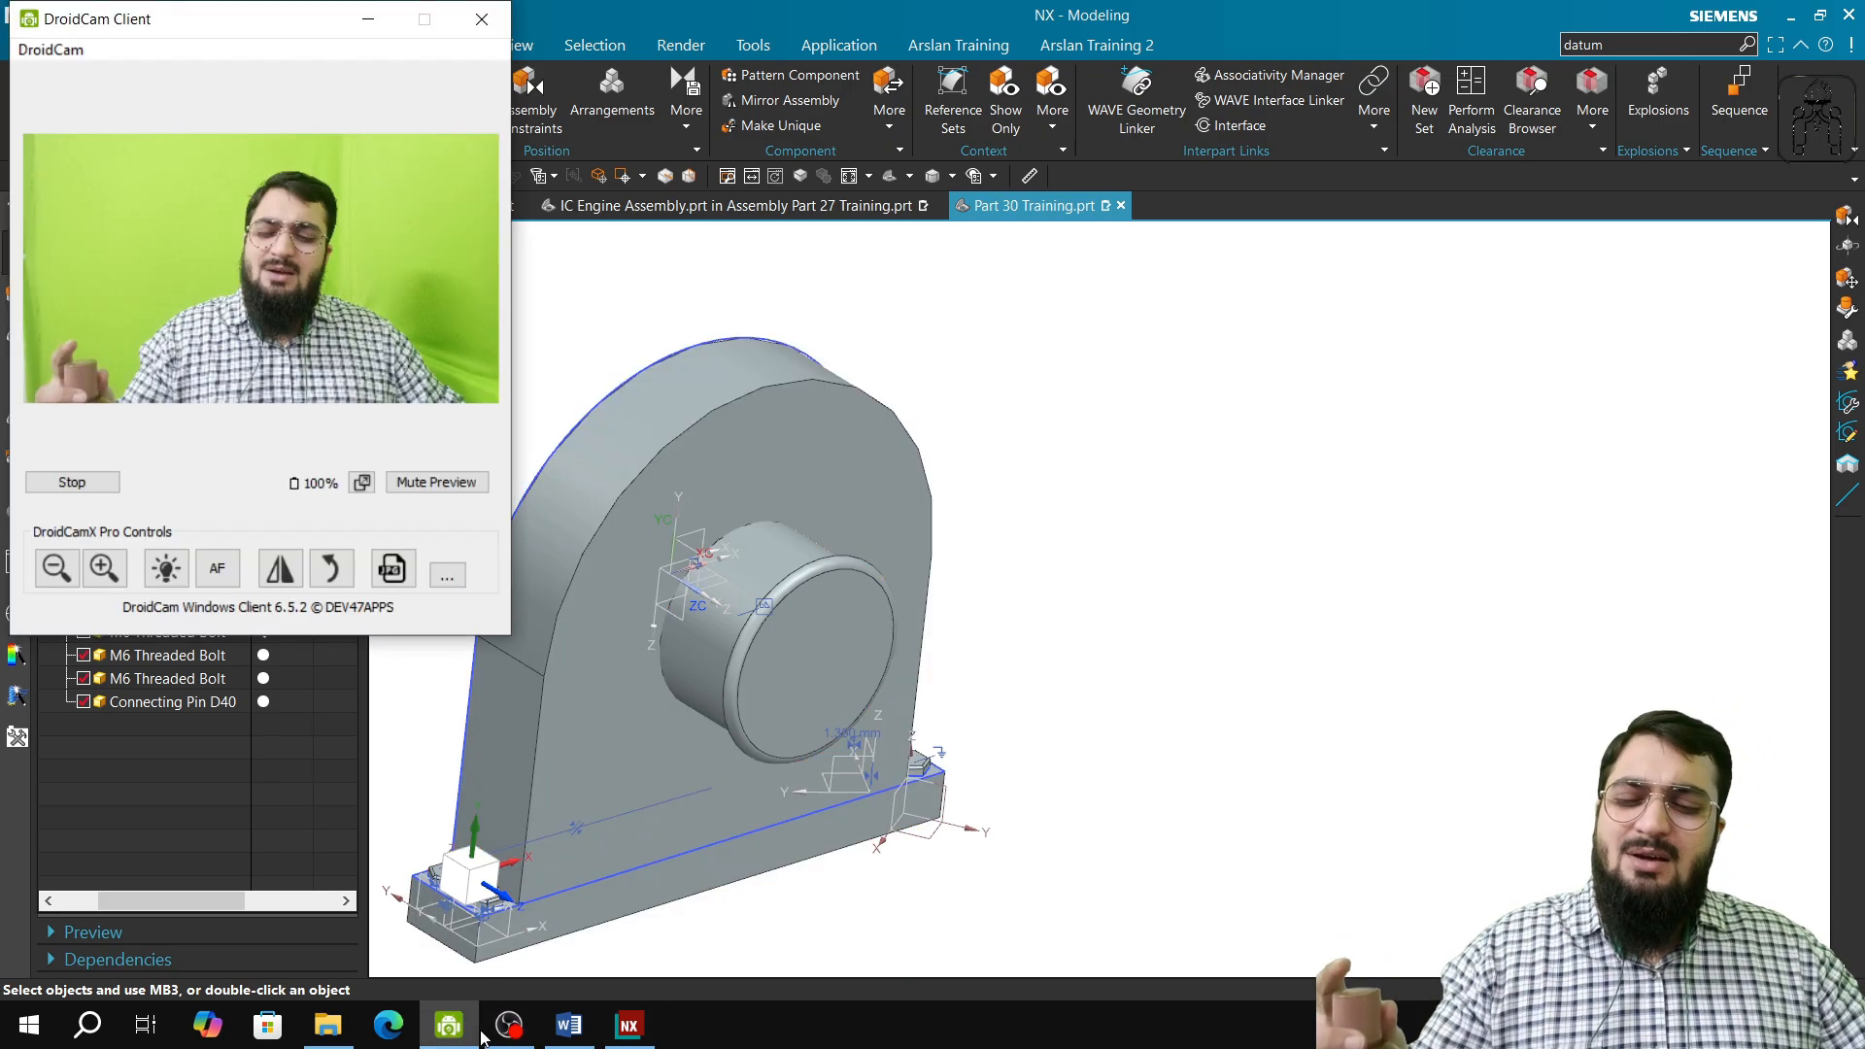
{"action": "left_click", "coordinate": [508, 1025]}
{"action": "left_click", "coordinate": [630, 1025]}
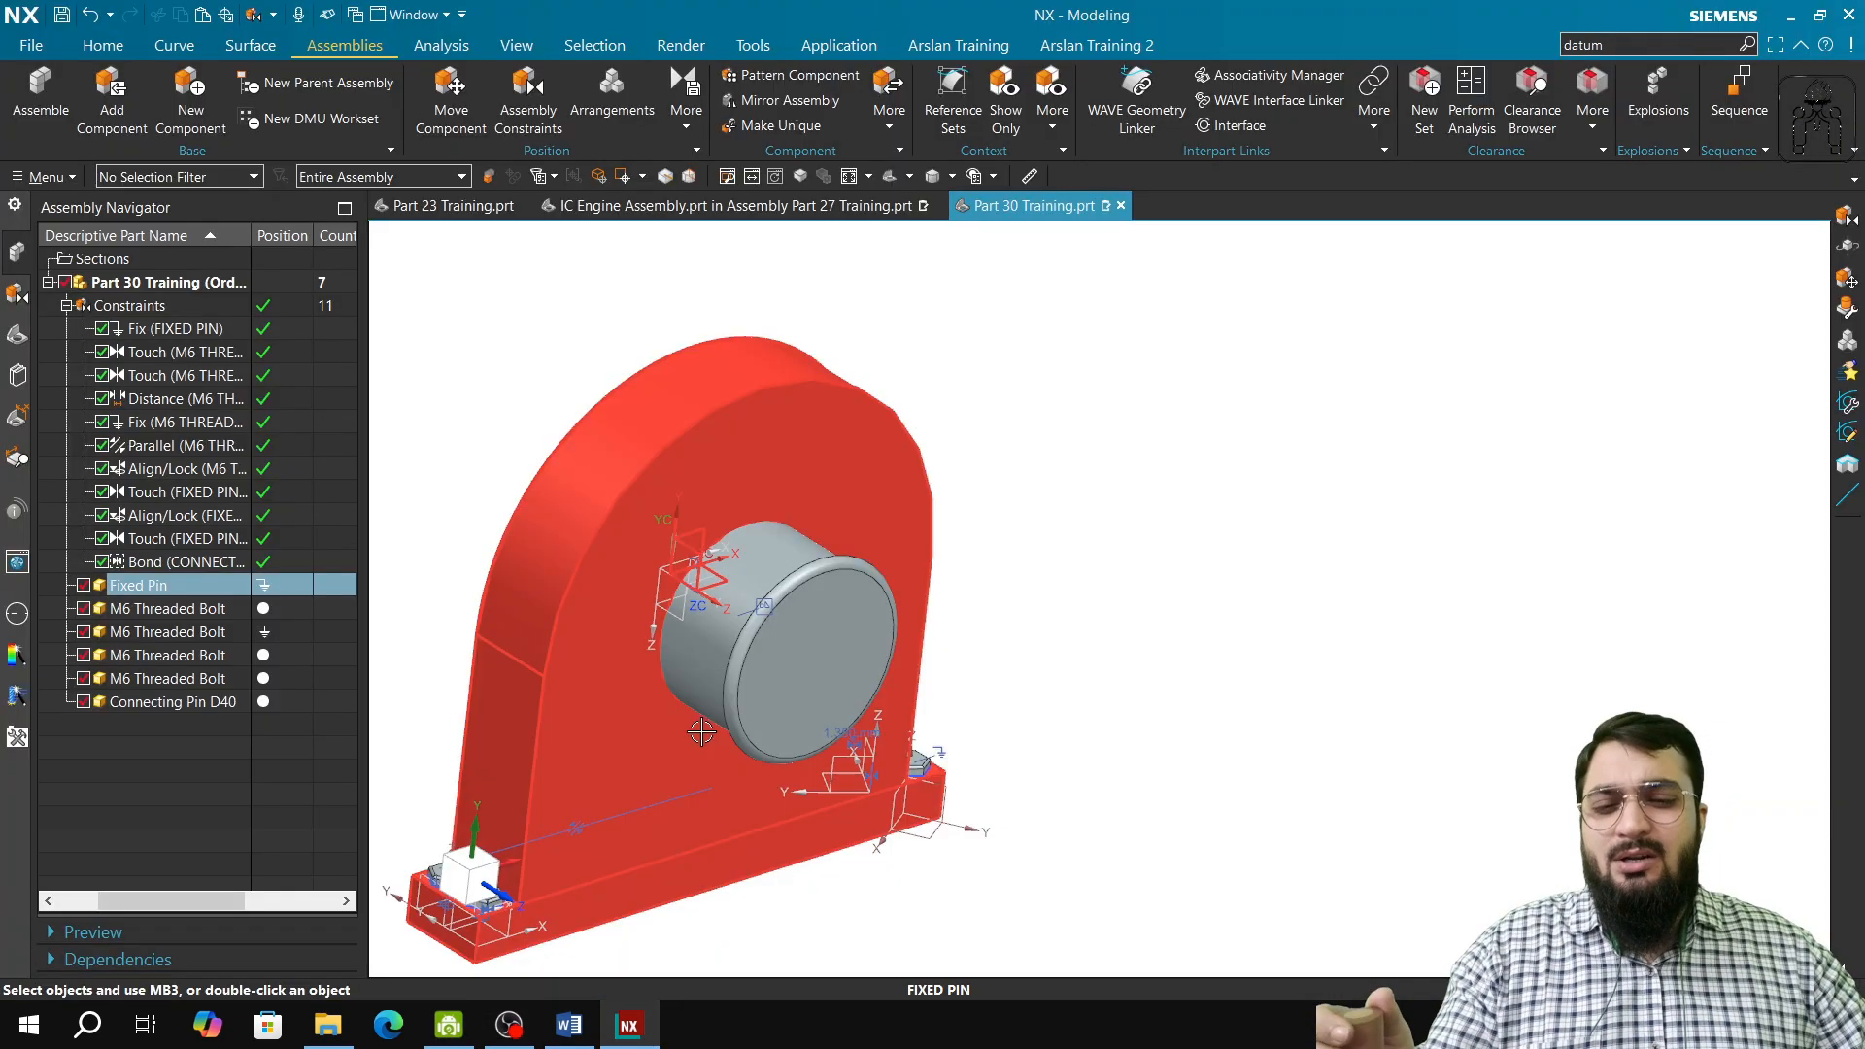
Step: Switch to the training syllabus in Word, check the Part 33 constraint topics and return to the assembly in NX
{"action": "left_click", "coordinate": [569, 1025]}
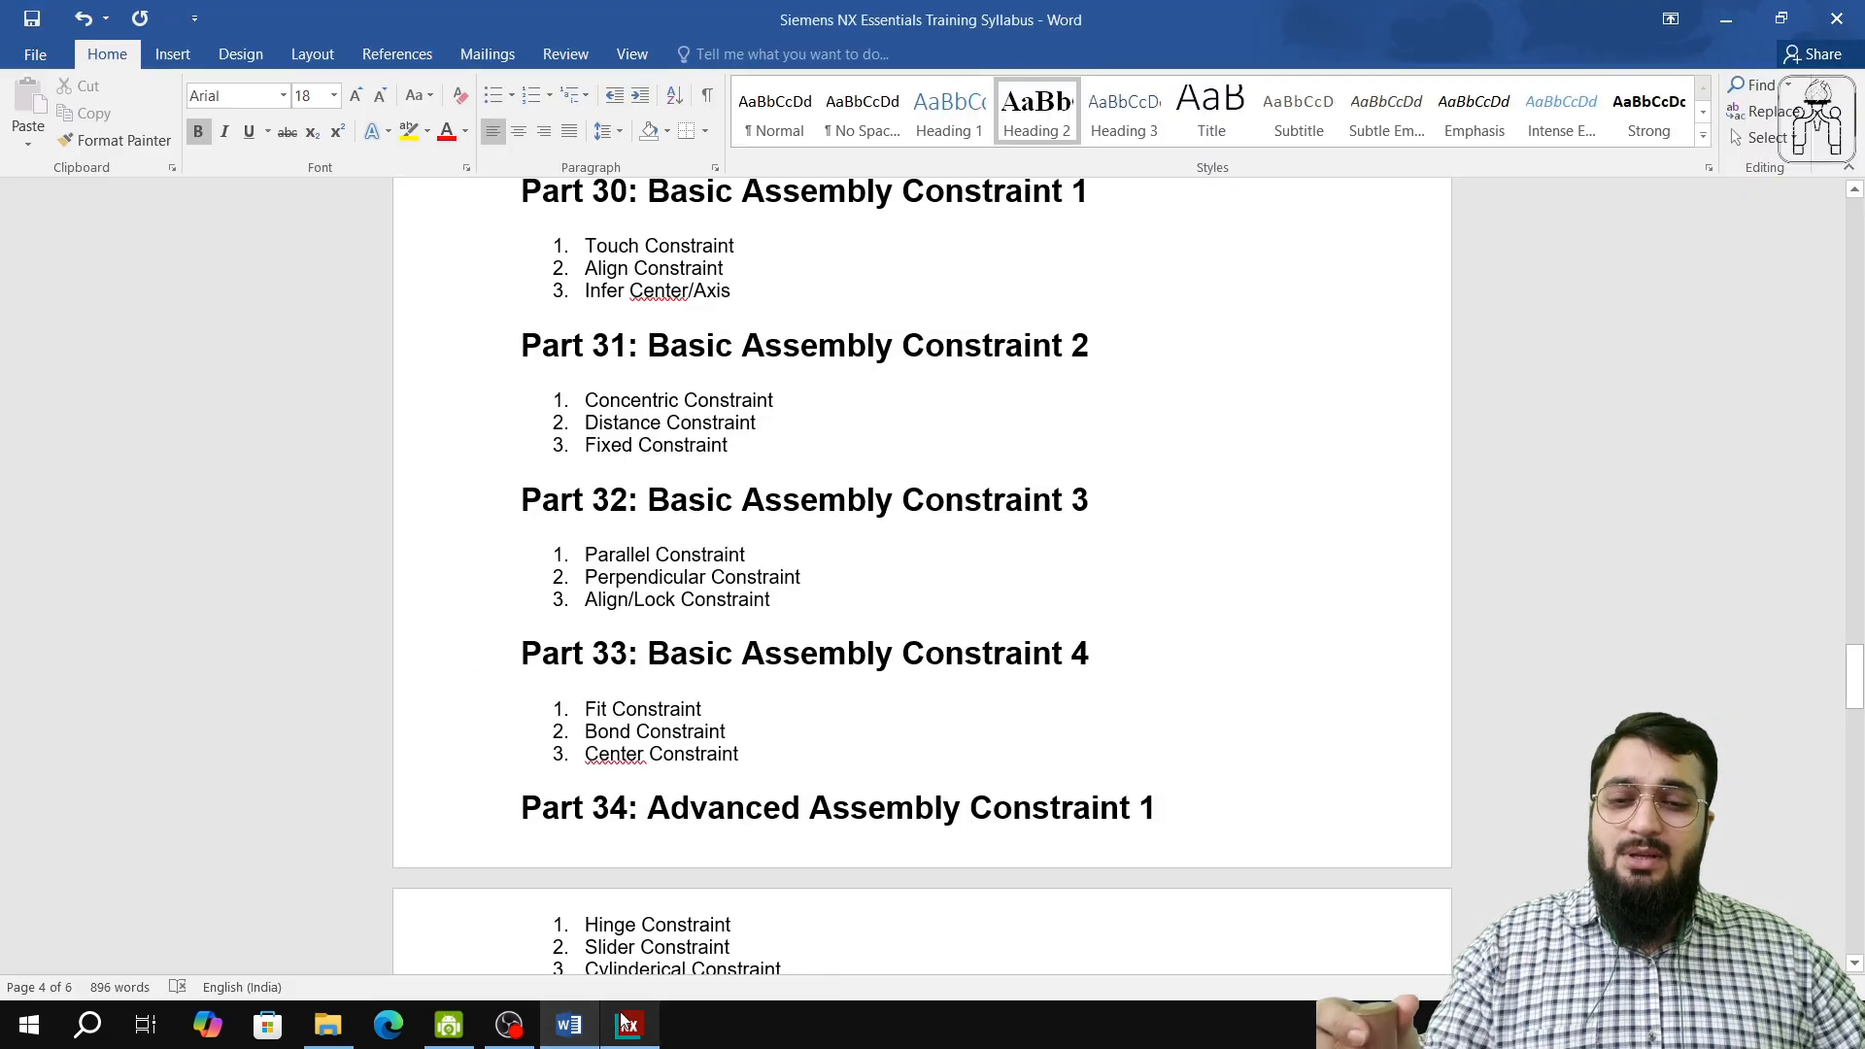
{"action": "mouse_move", "coordinate": [629, 1013]}
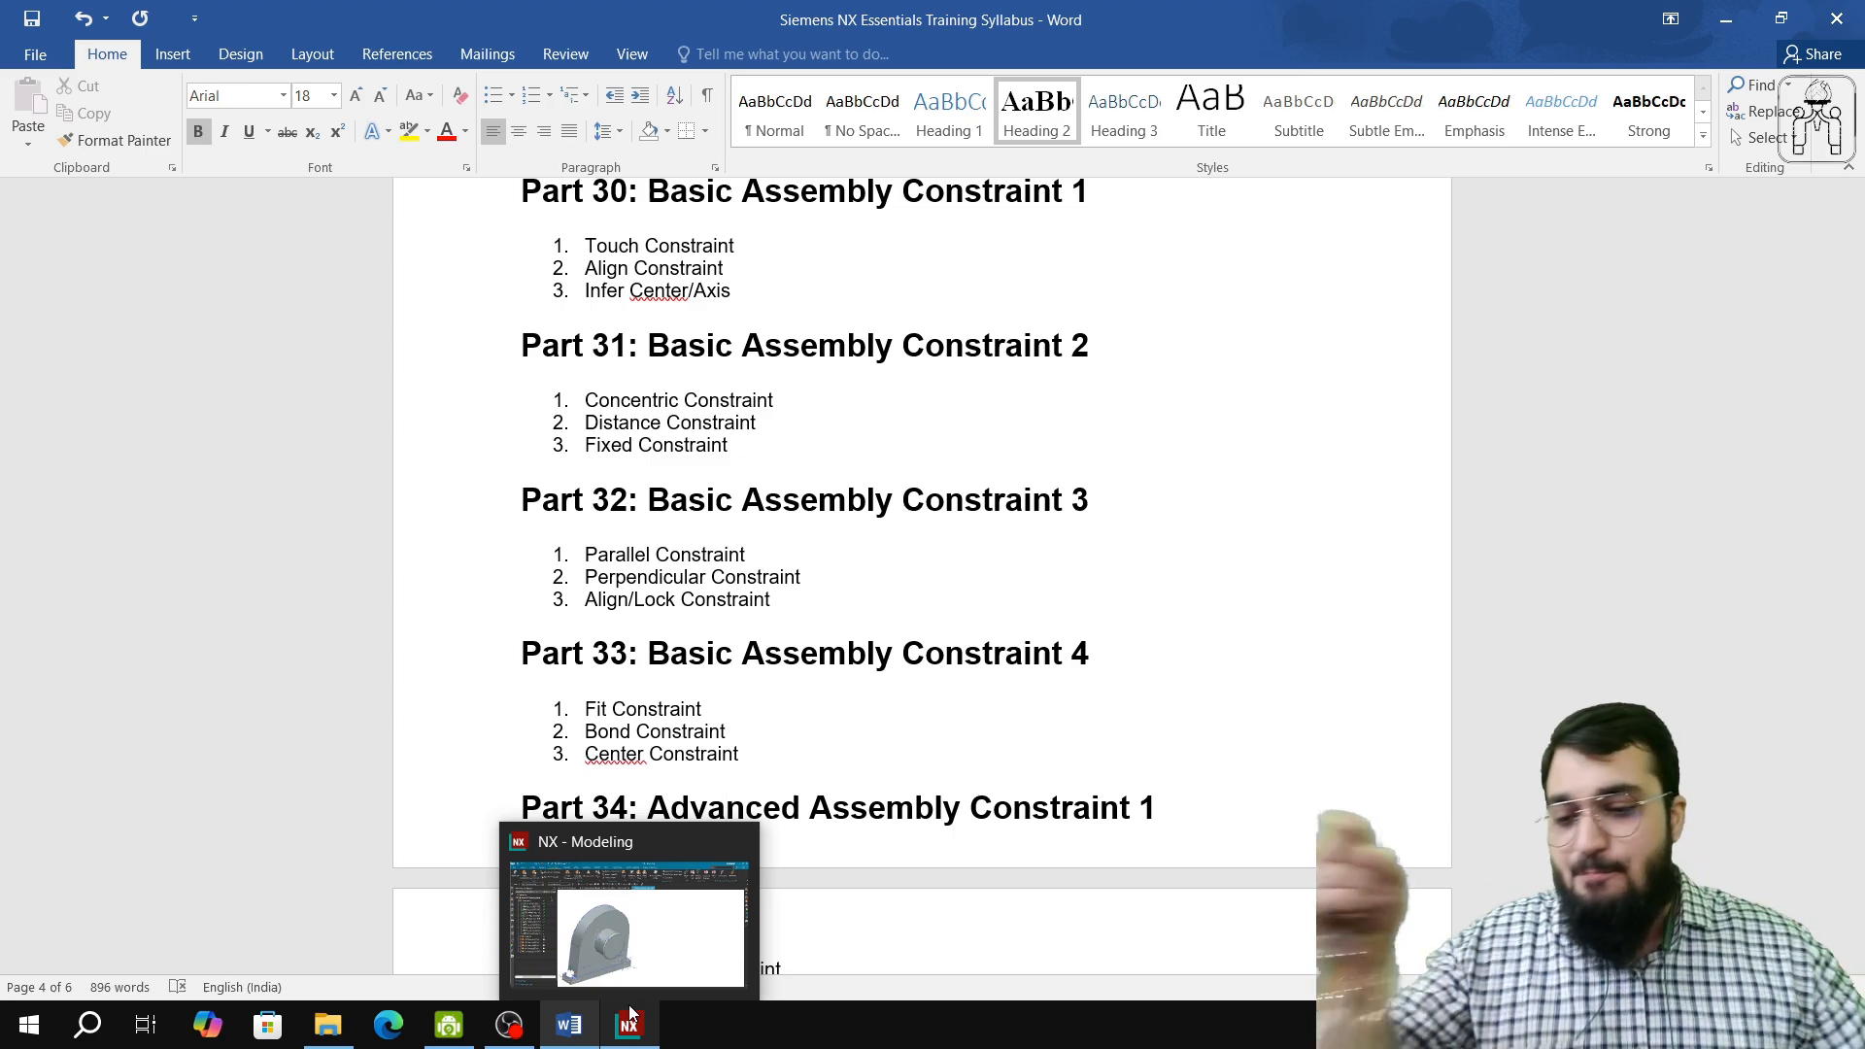
{"action": "left_click", "coordinate": [585, 977]}
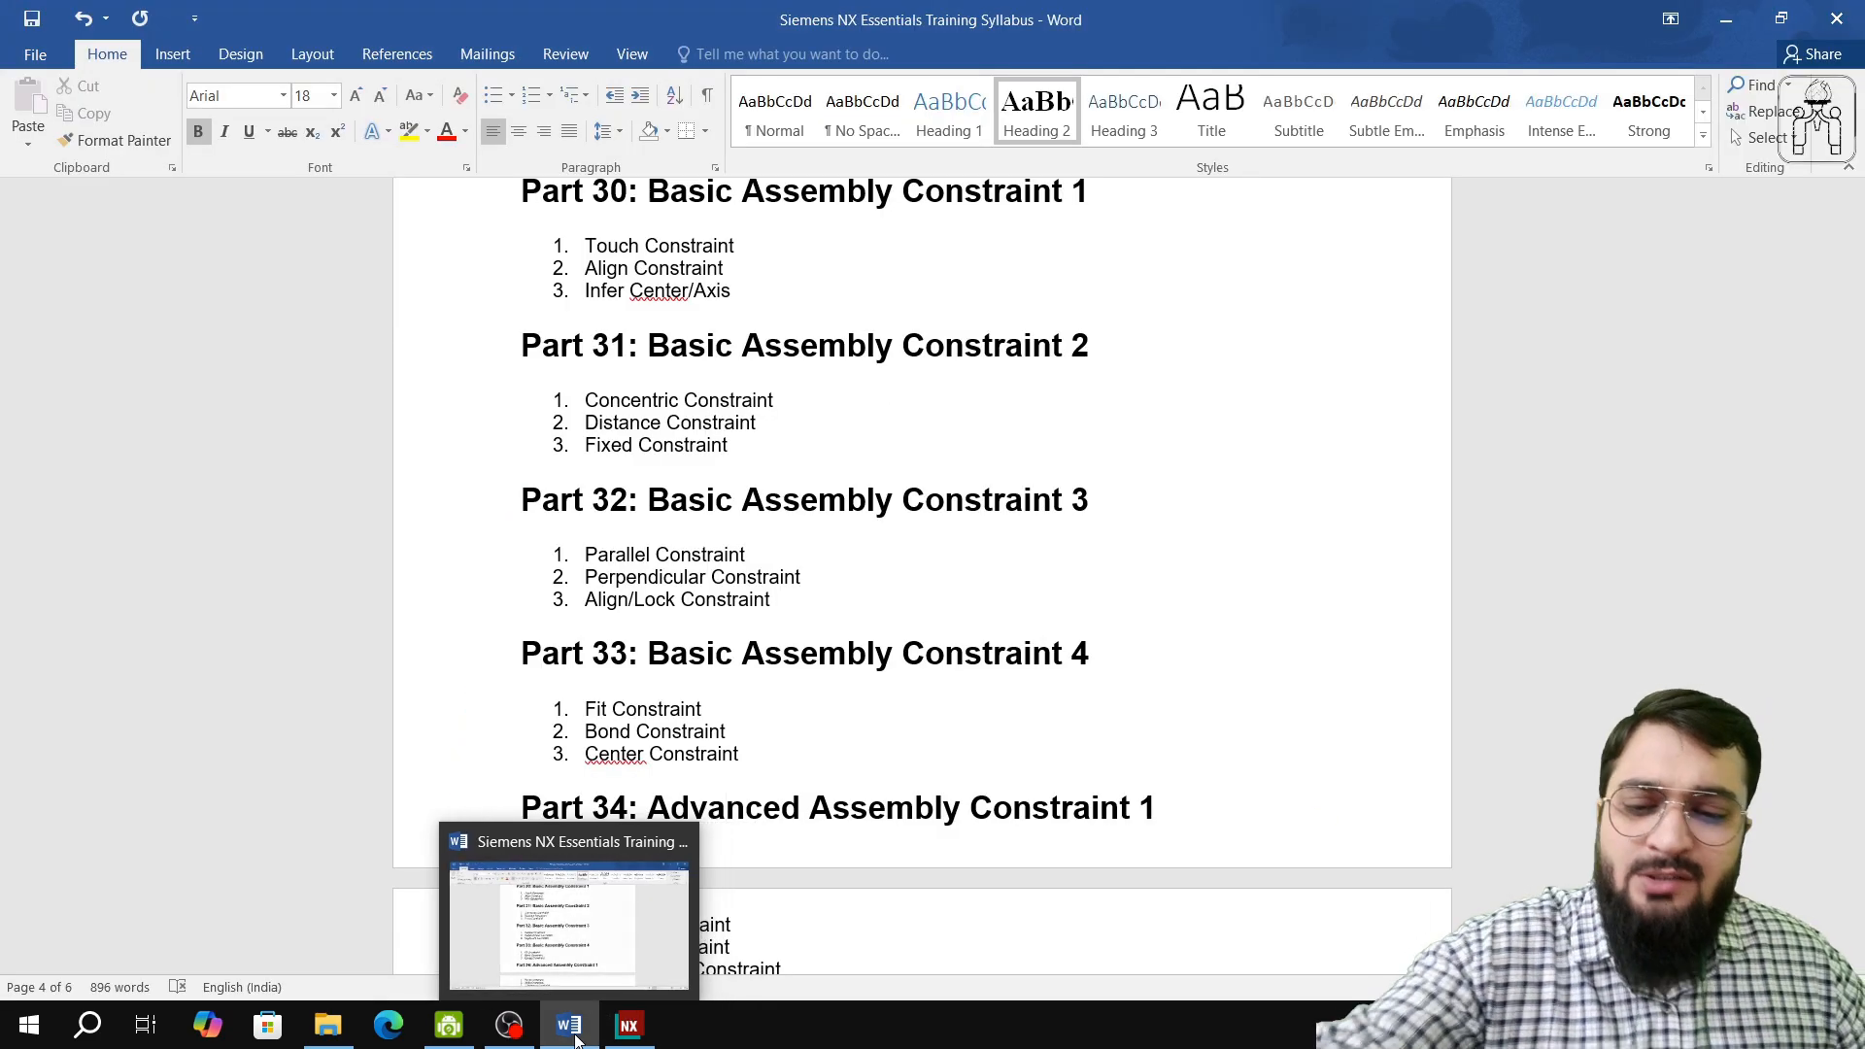
{"action": "left_click", "coordinate": [607, 1036]}
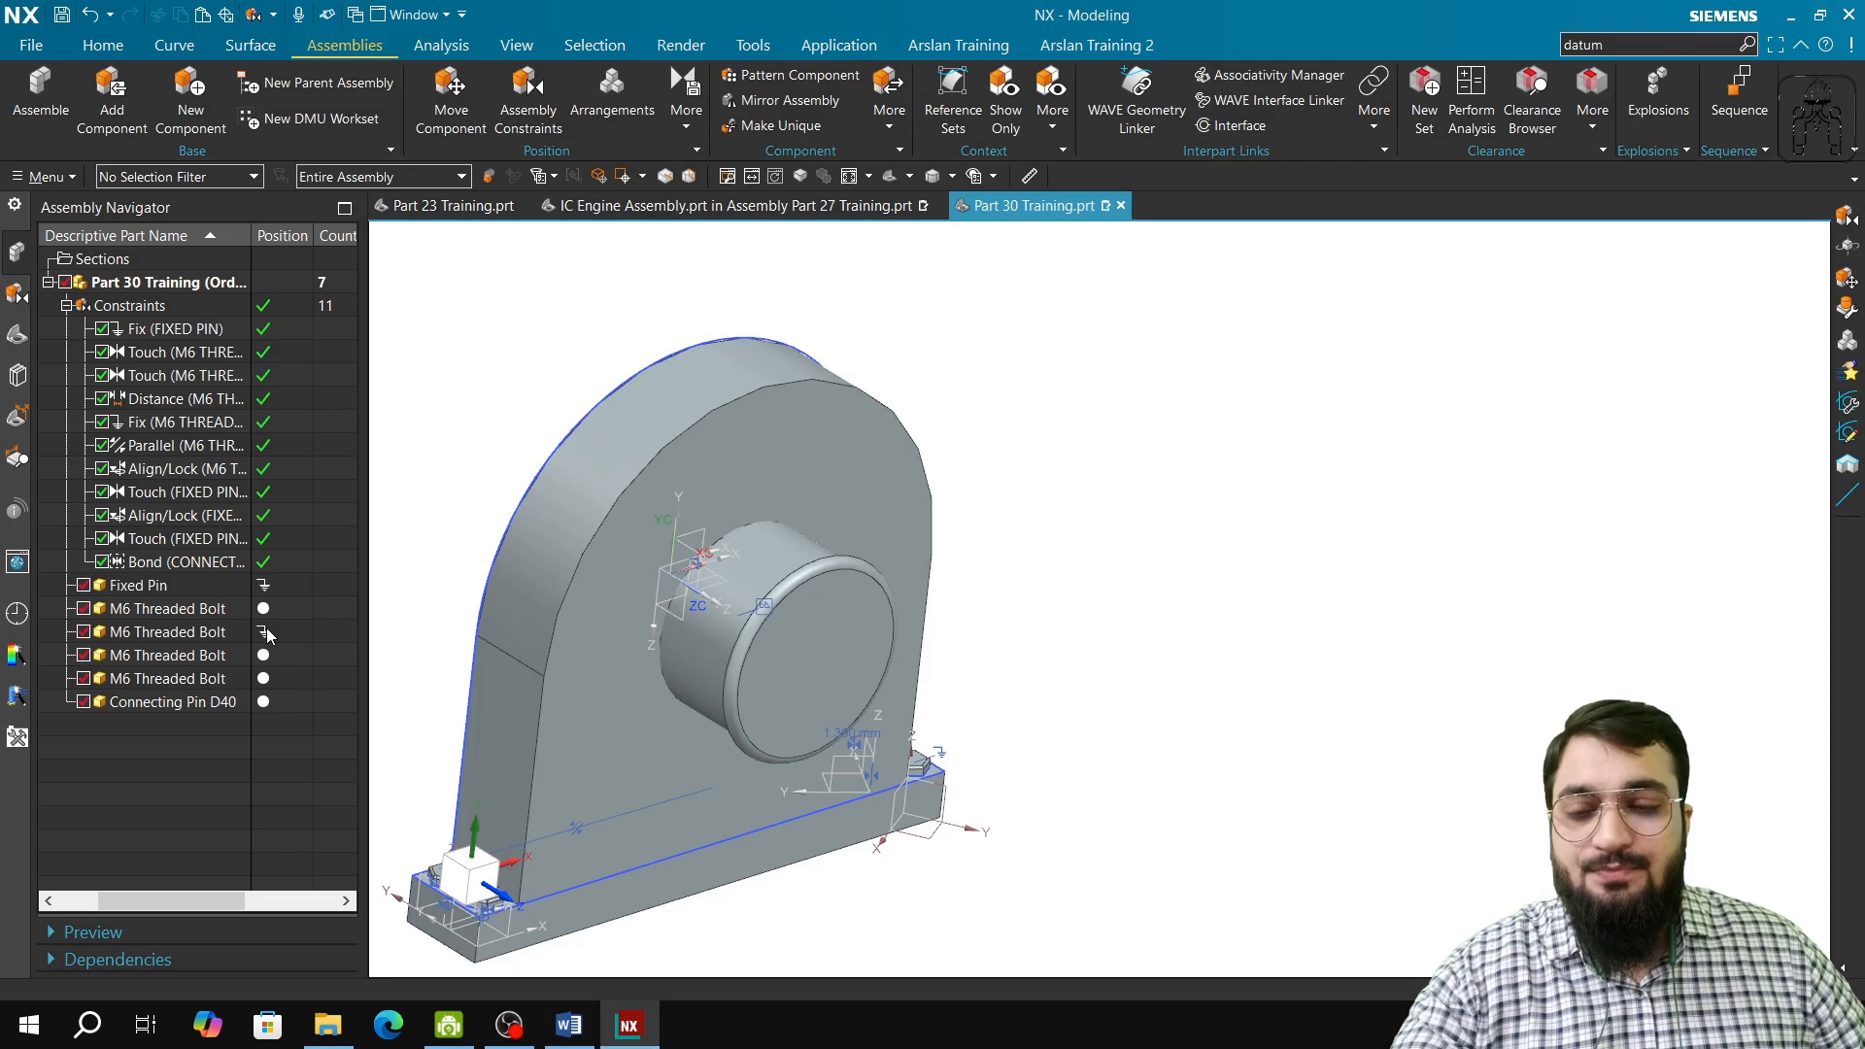
Step: Collapse the assembly constraints list and start a task-environment sketch on the YZ plane of the datum coordinate system
{"action": "left_click", "coordinate": [67, 307]}
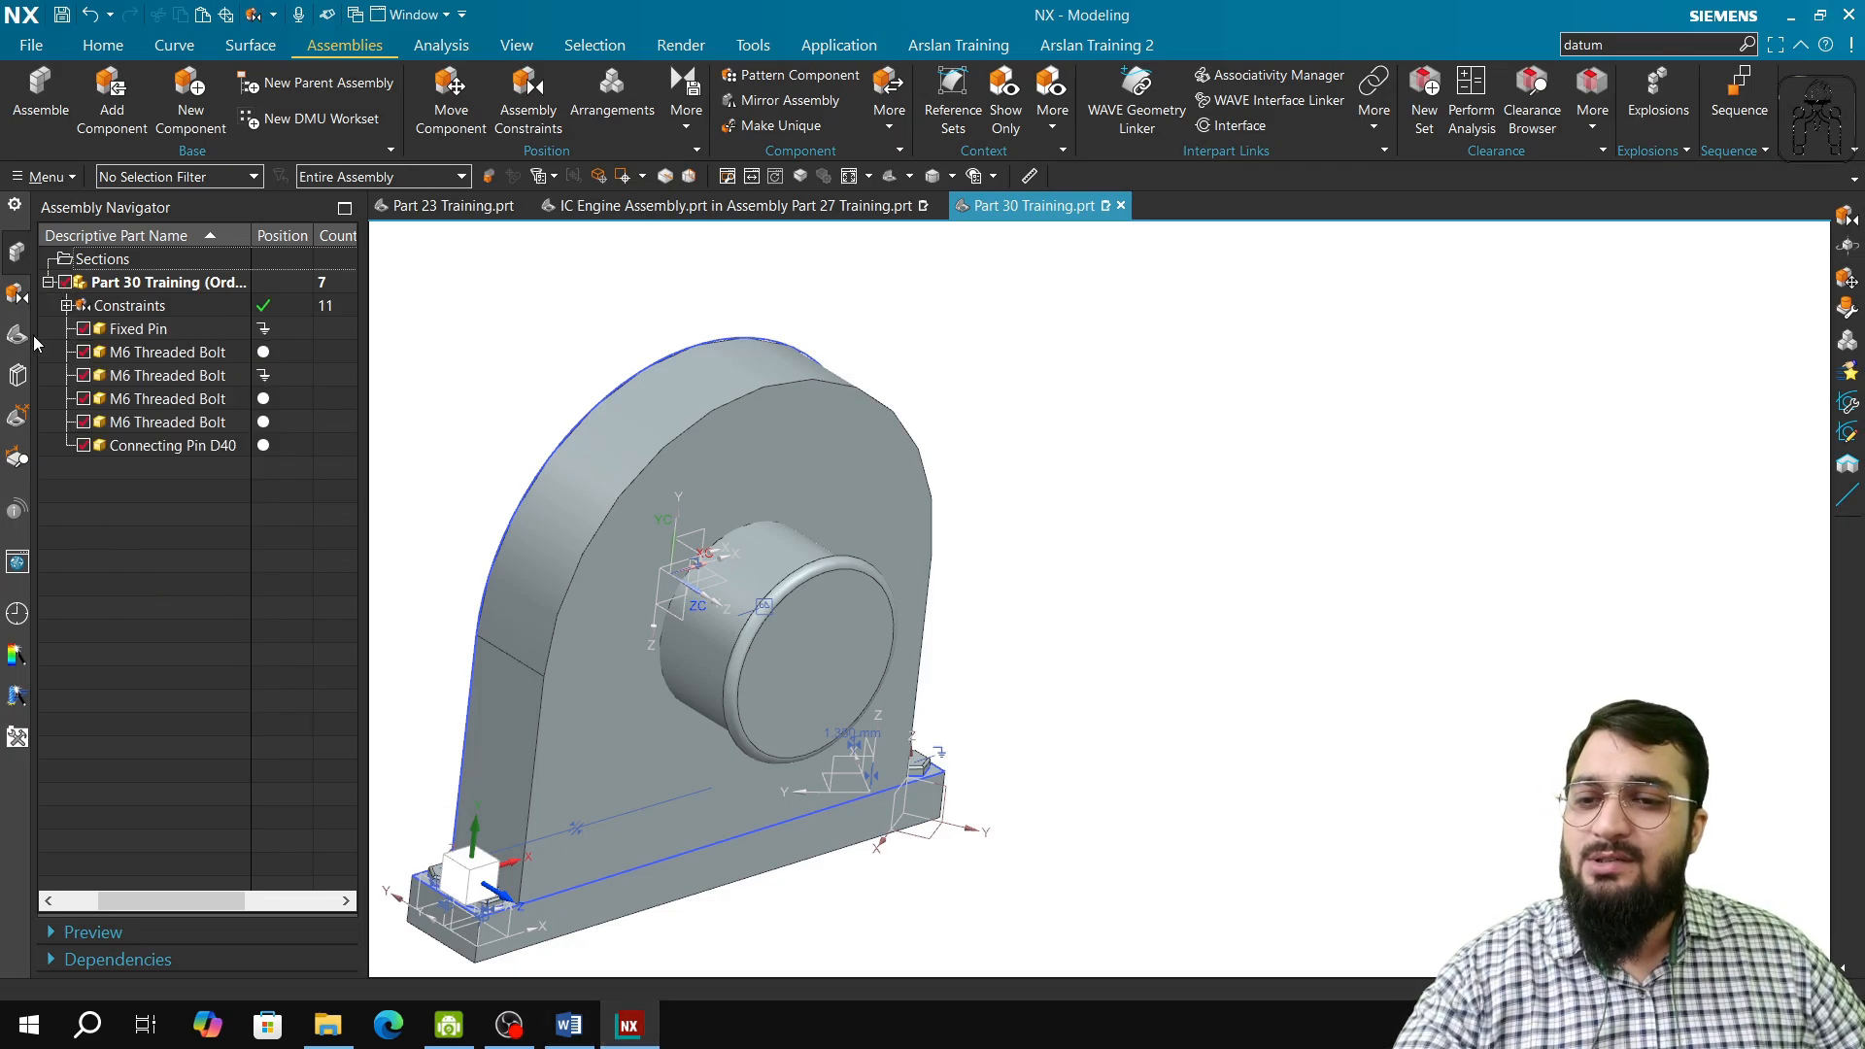
{"action": "left_click", "coordinate": [20, 337]}
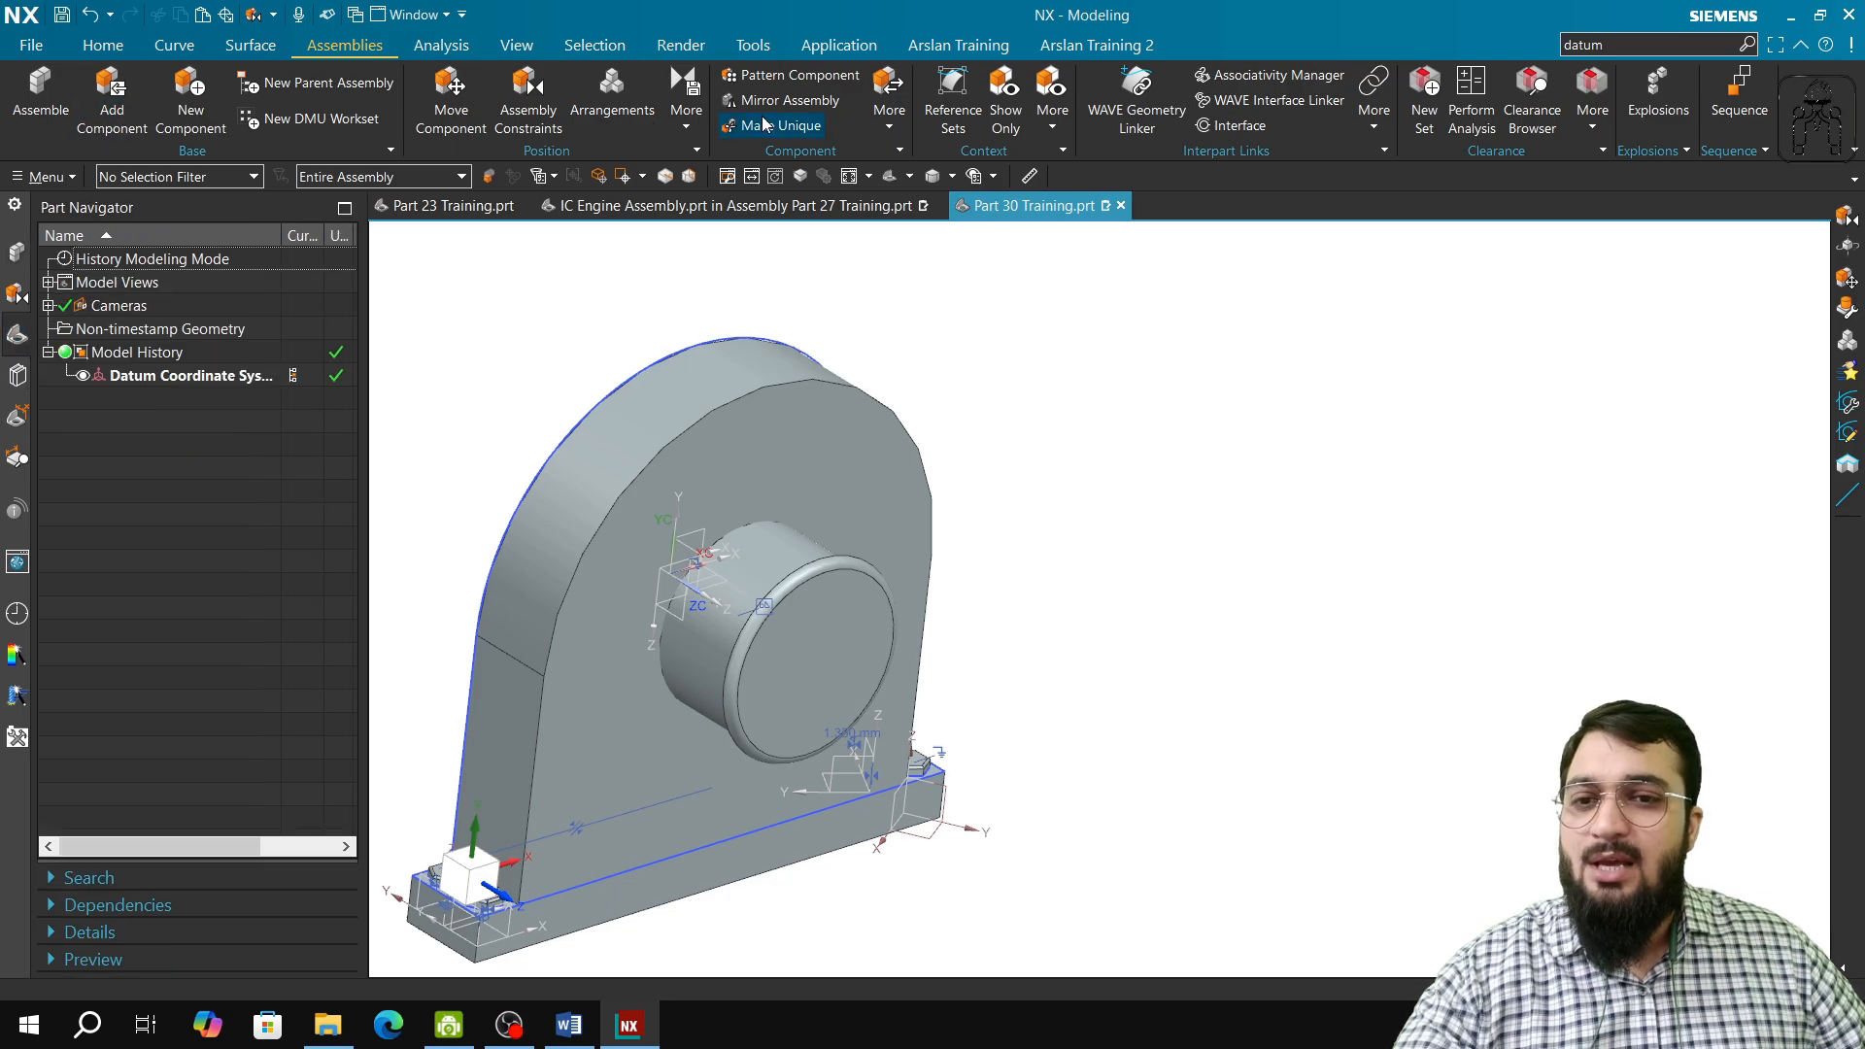
{"action": "left_click", "coordinate": [114, 43]}
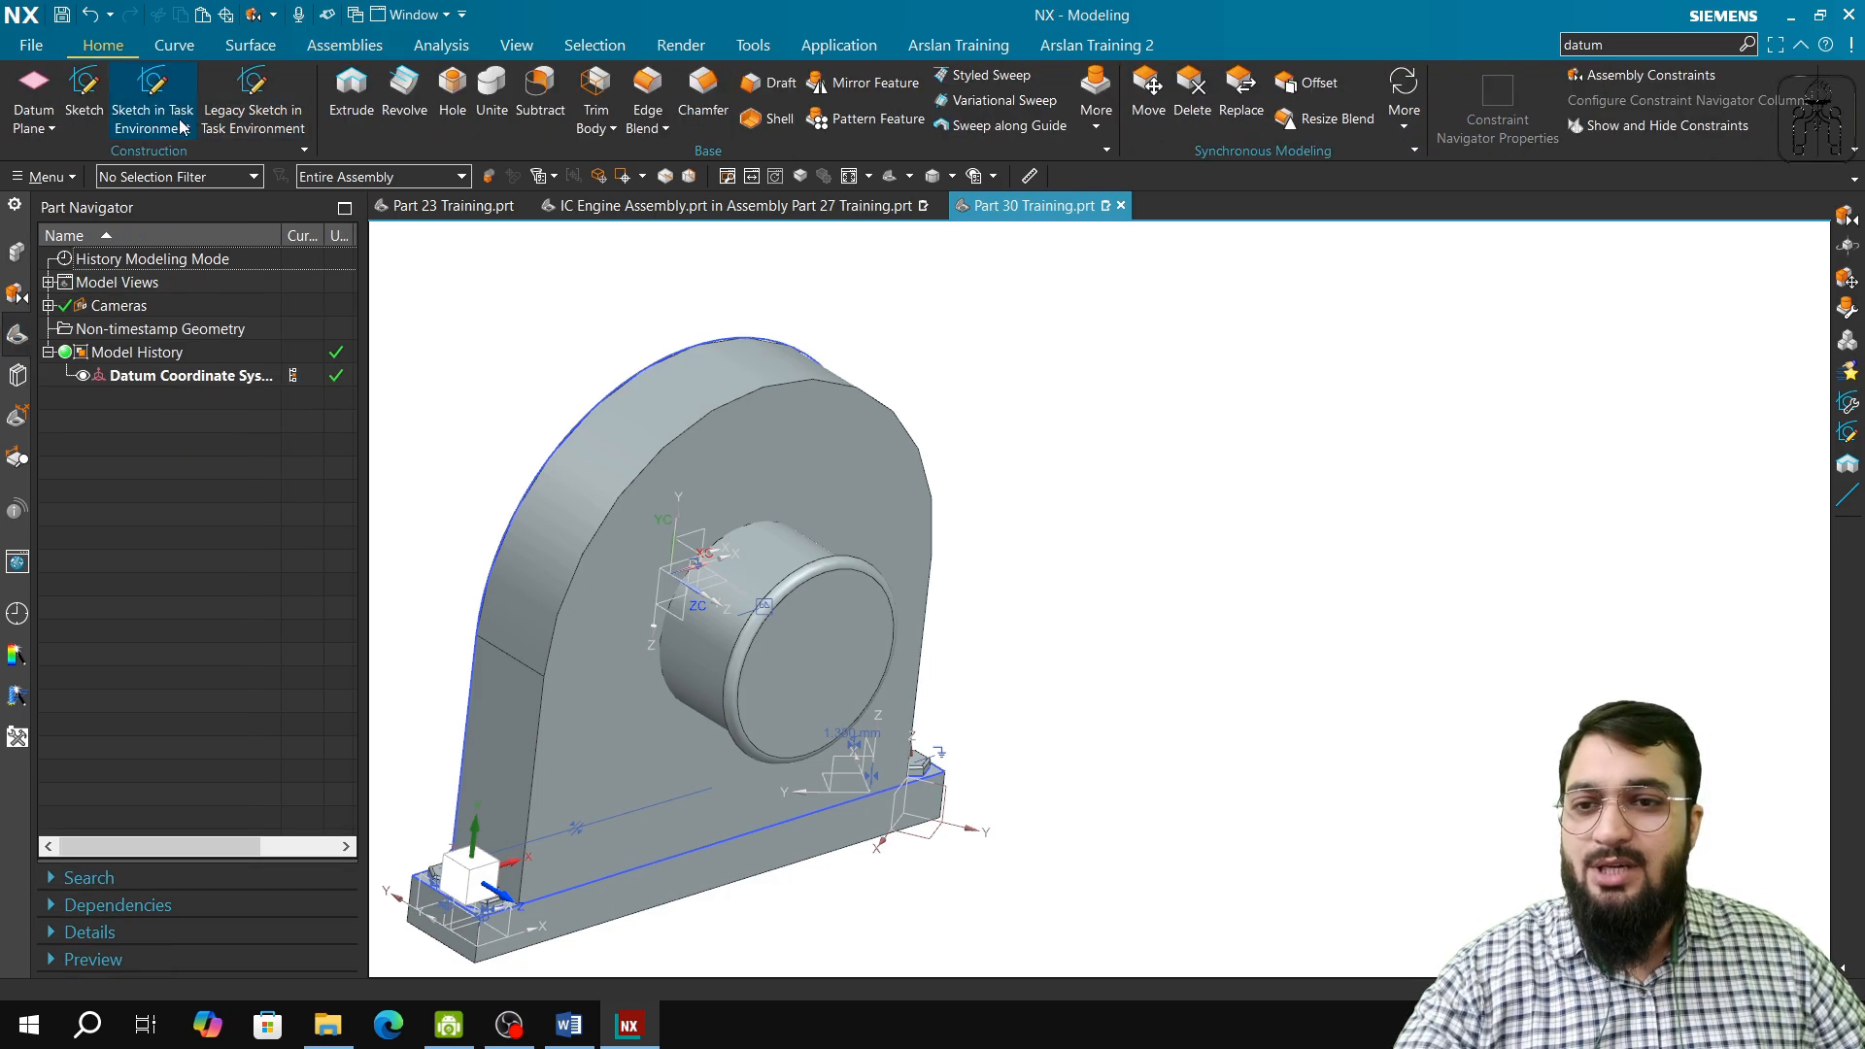
{"action": "left_click", "coordinate": [172, 112]}
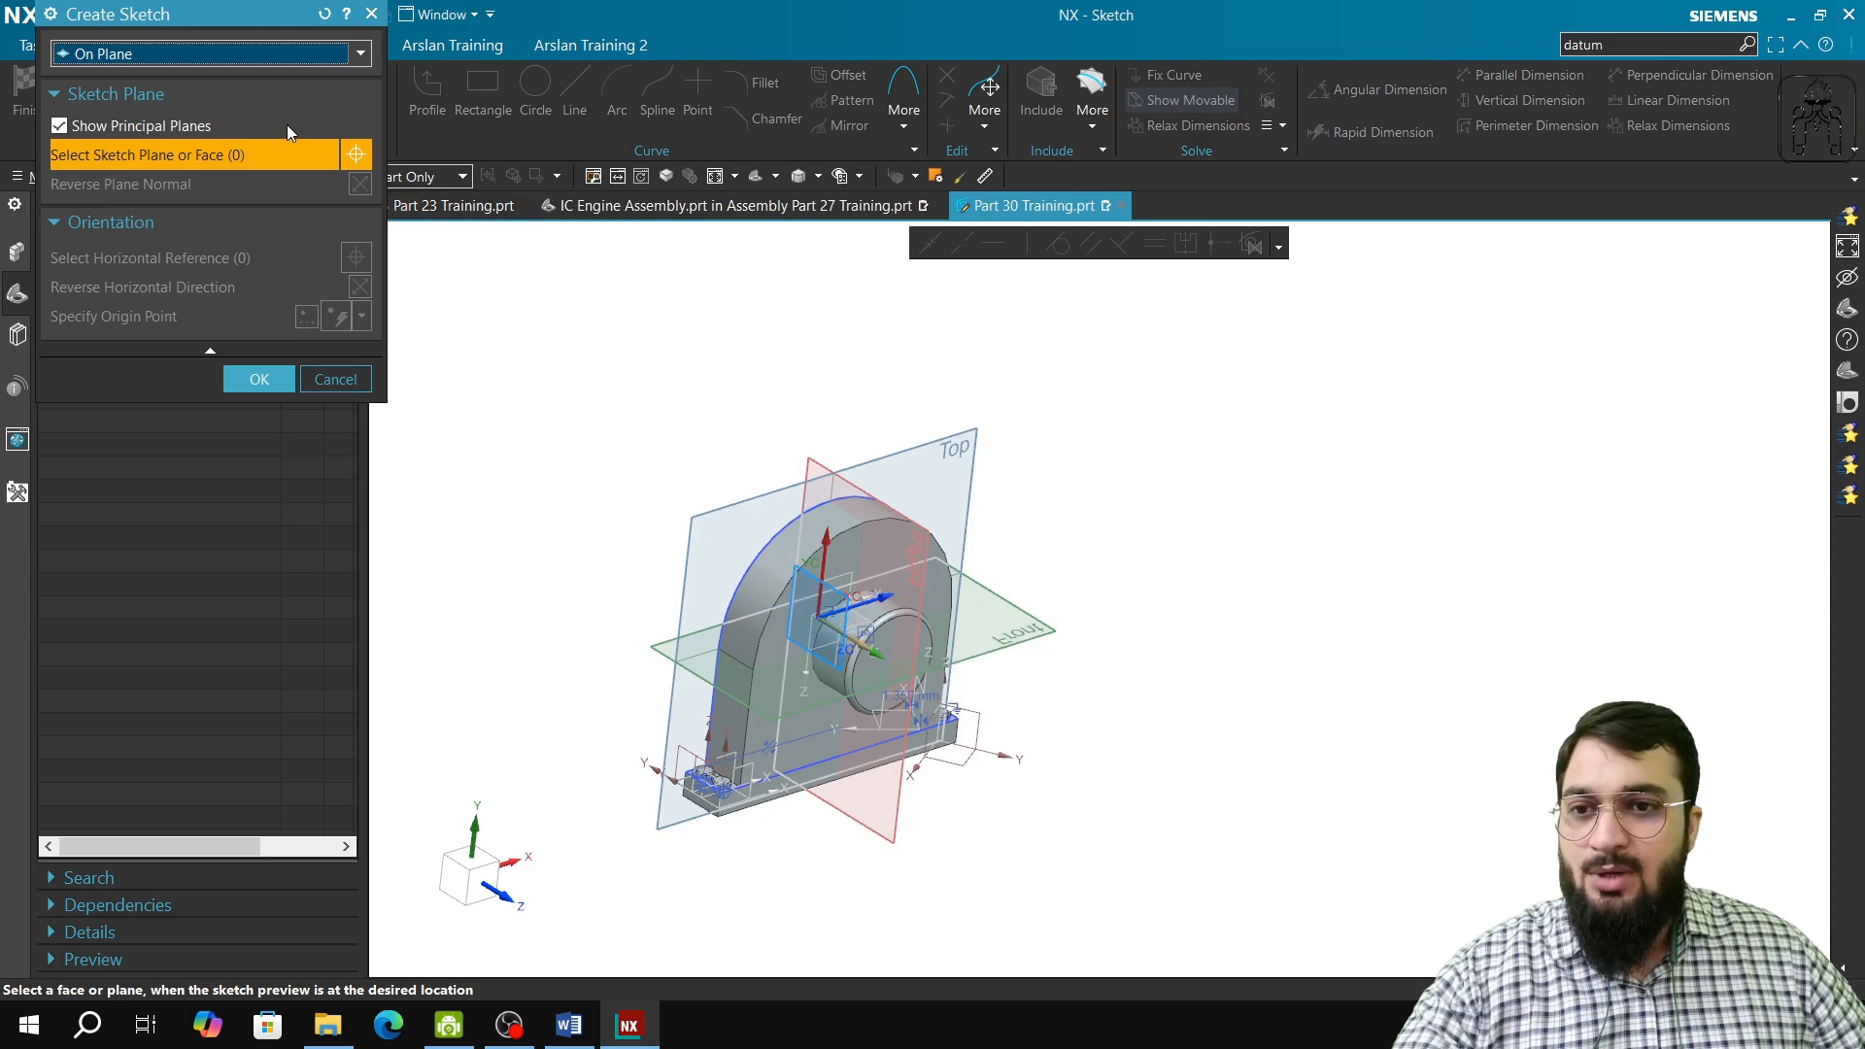
{"action": "left_click", "coordinate": [289, 53]}
{"action": "left_click", "coordinate": [268, 78]}
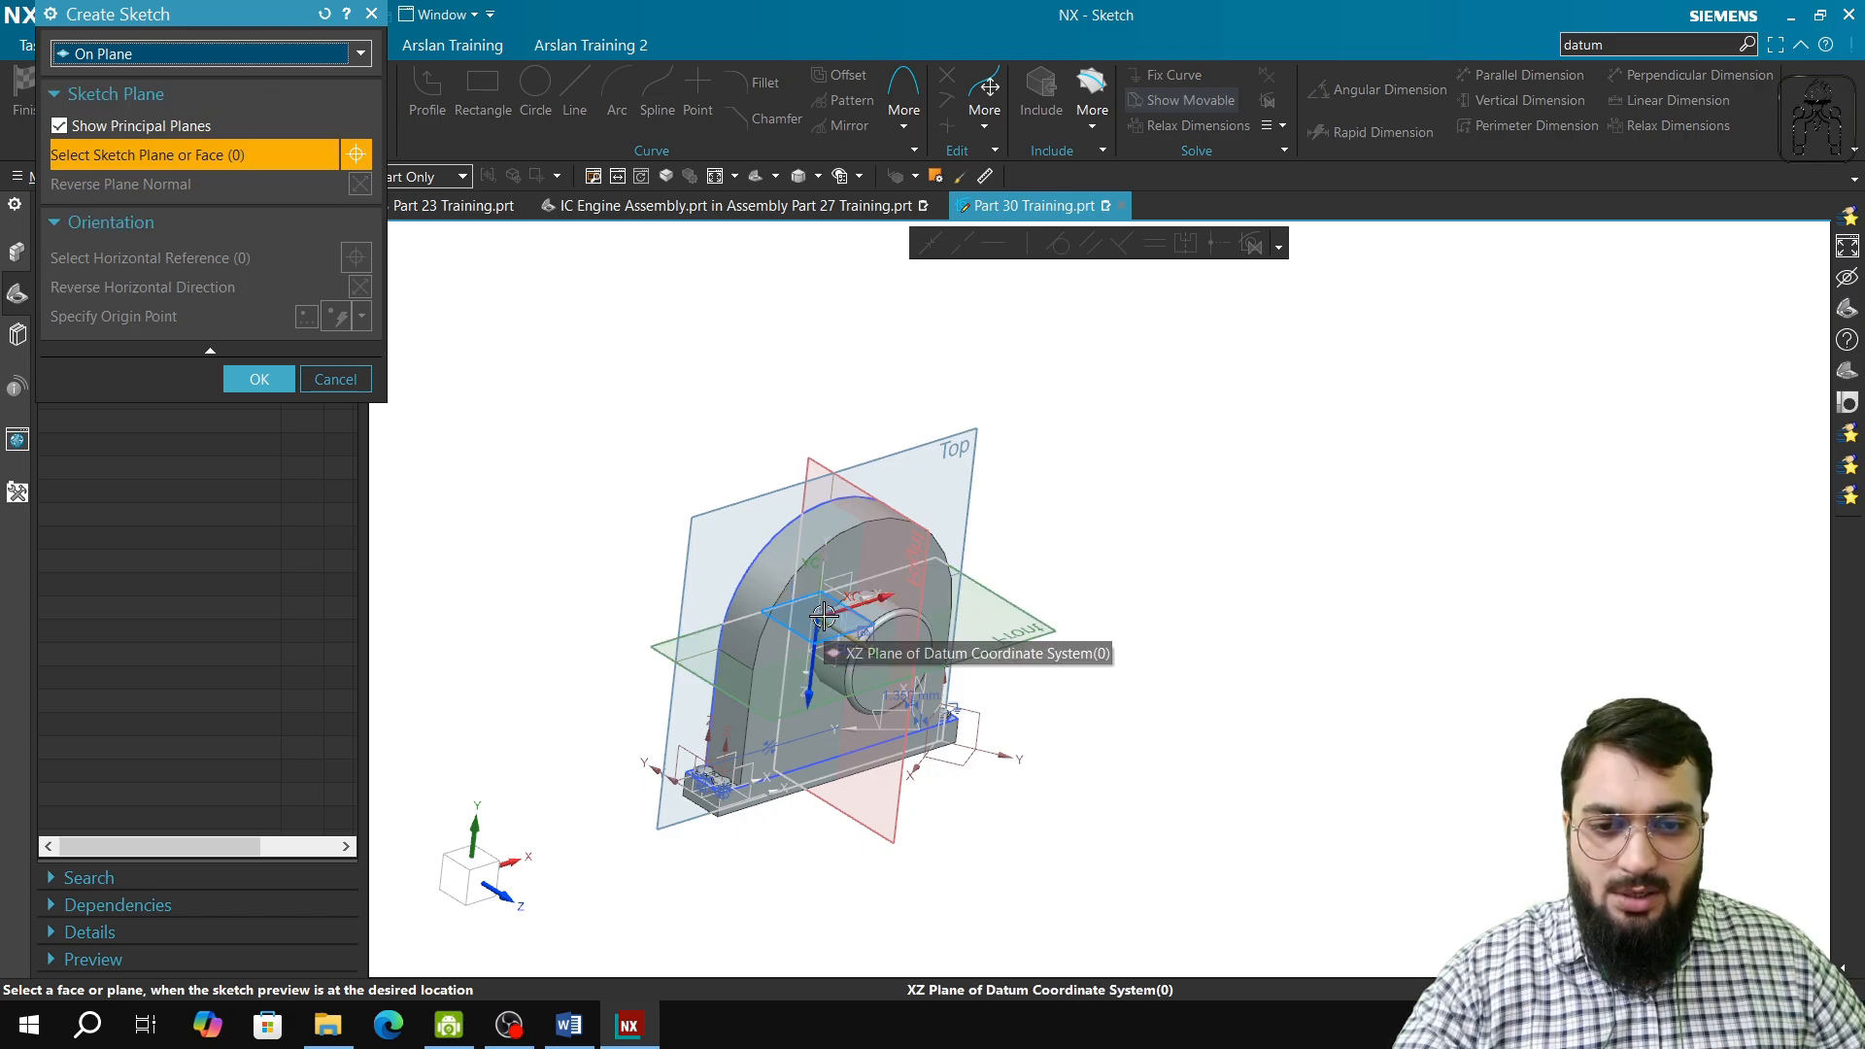
{"action": "left_click", "coordinate": [823, 599]}
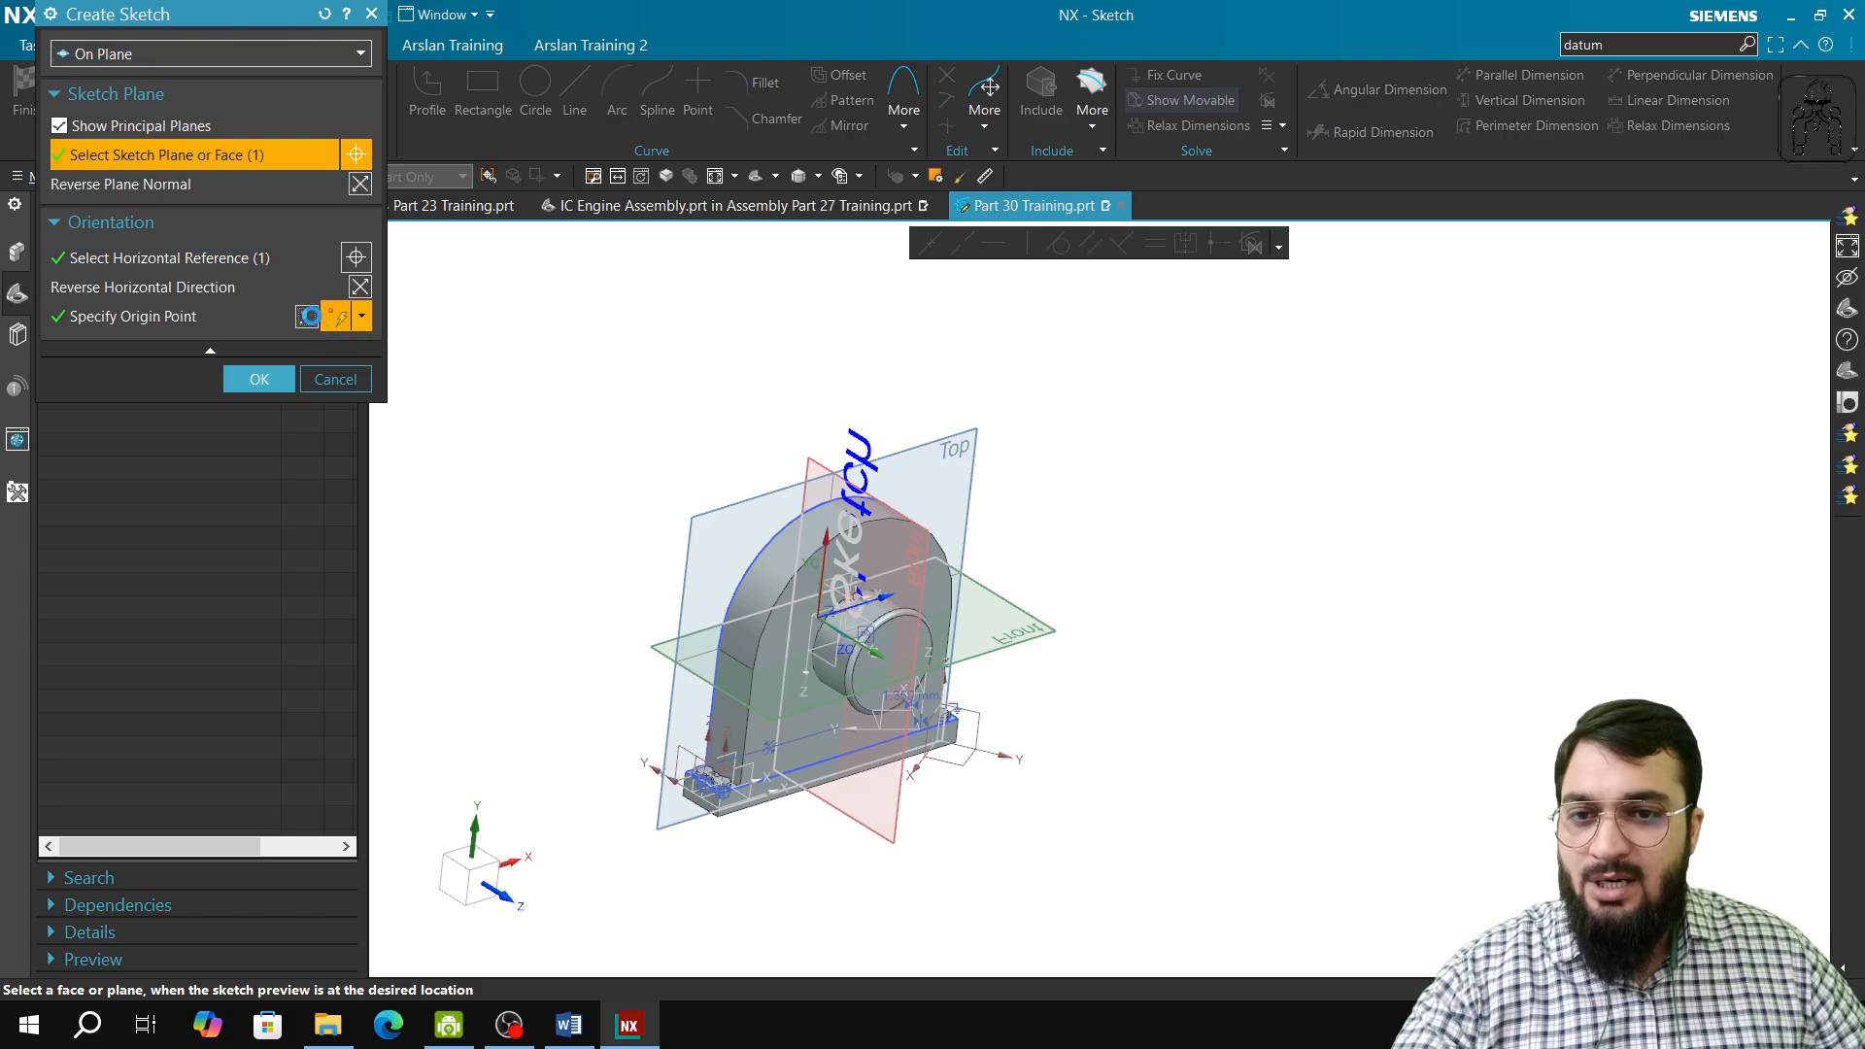
Step: Place the sketch origin point at X 200 mm relative to the absolute work part and create the sketch
{"action": "left_click", "coordinate": [306, 316]}
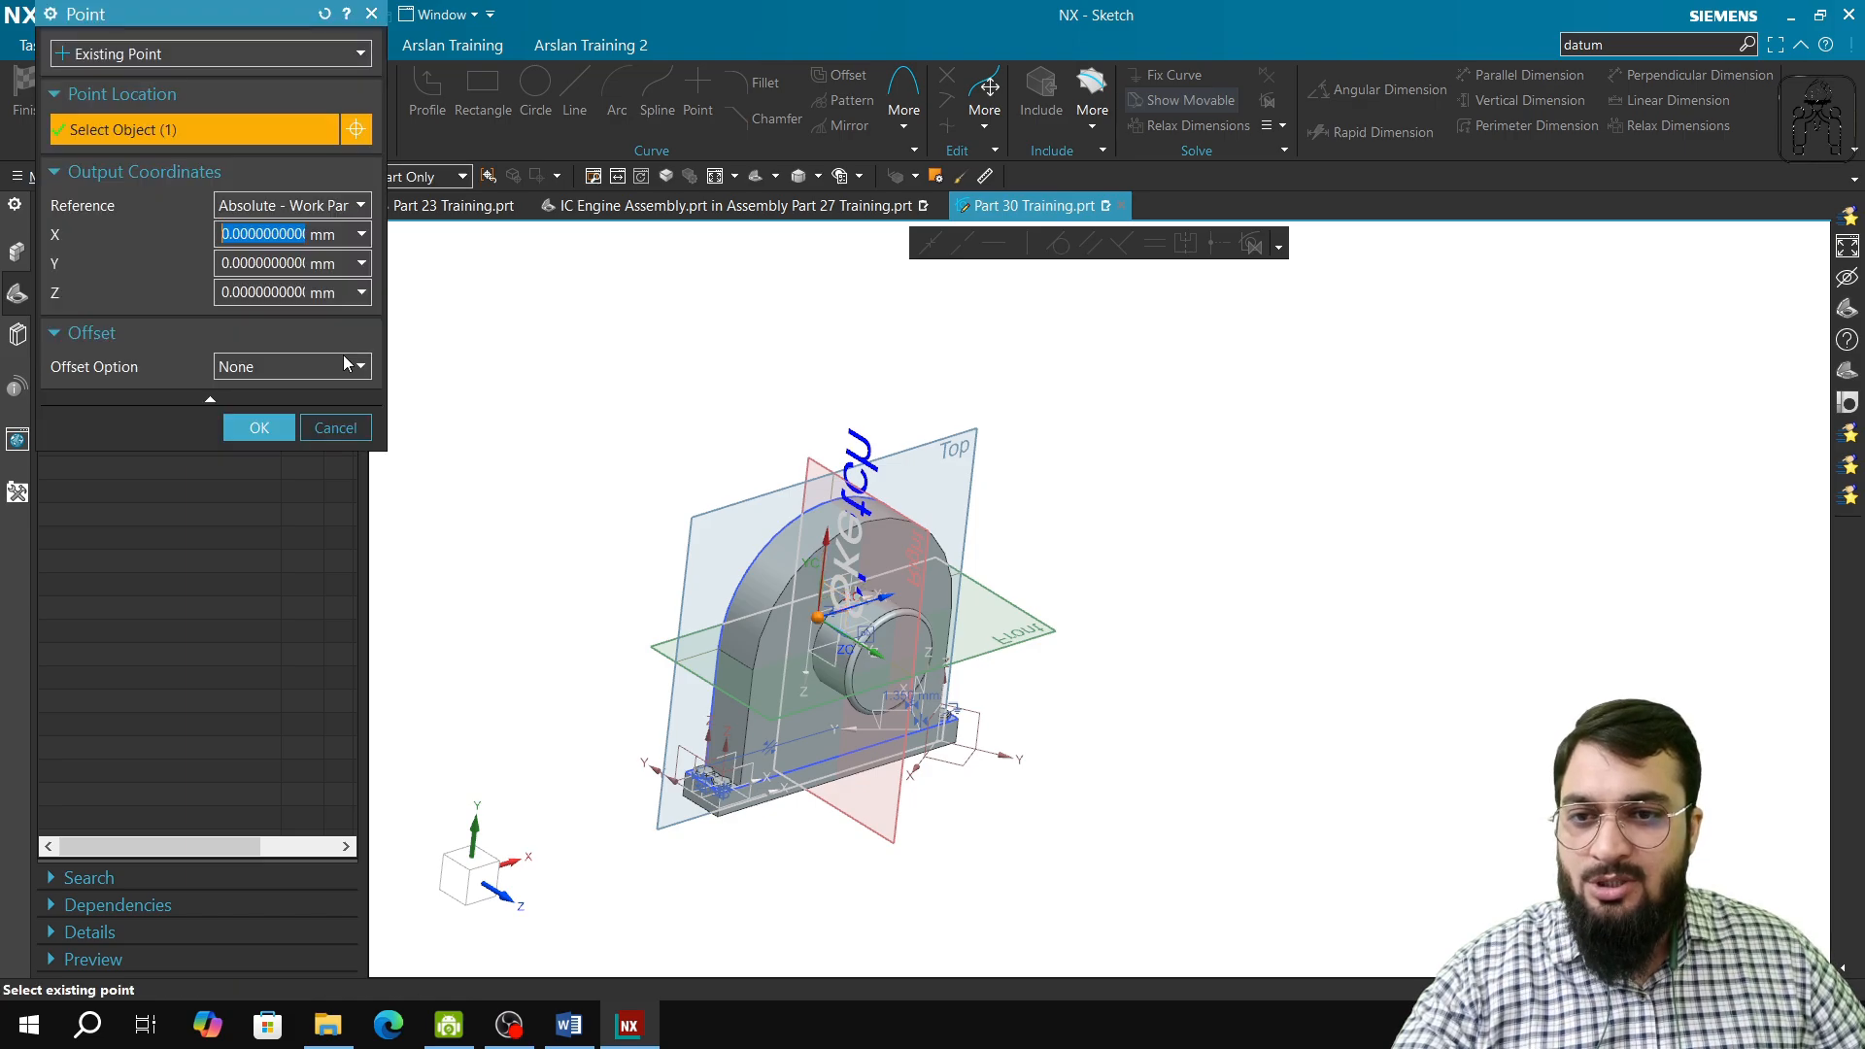
{"action": "left_click", "coordinate": [230, 235]}
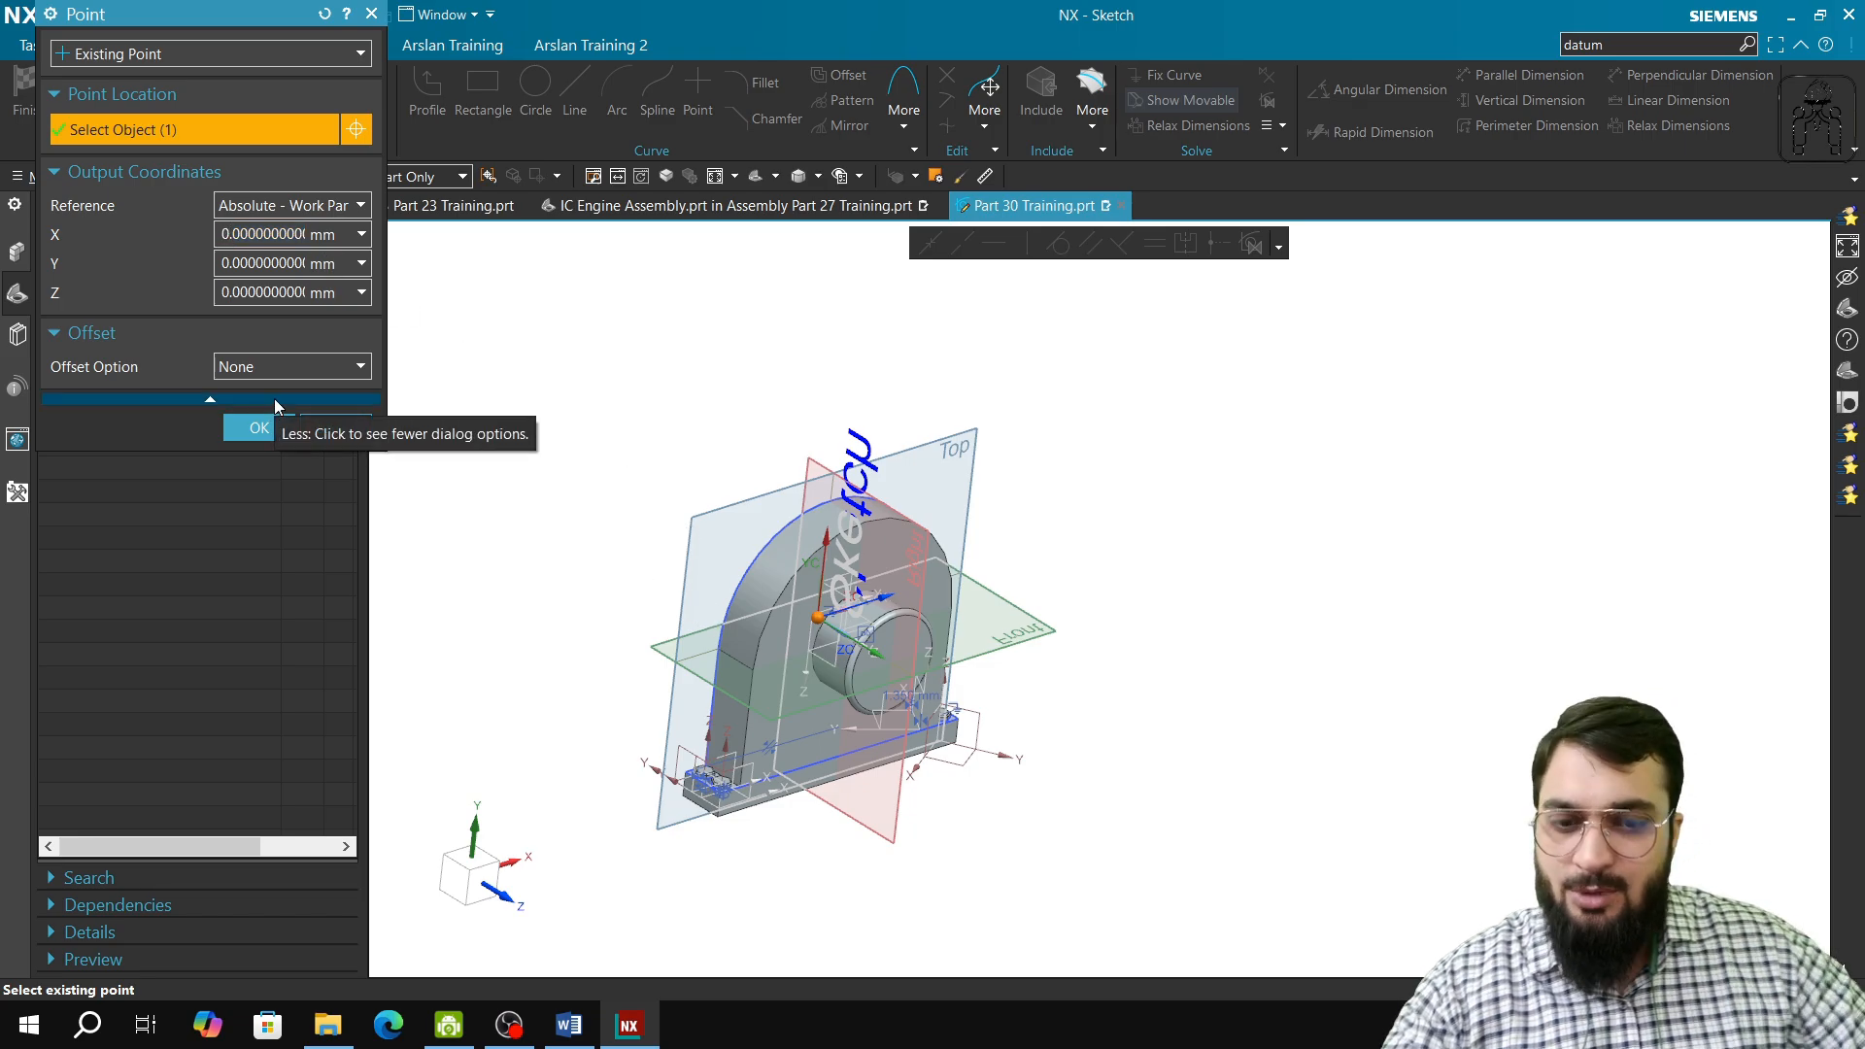
{"action": "key", "text": "BackSpace"}
{"action": "type", "text": "100"}
{"action": "key", "text": "Tab"}
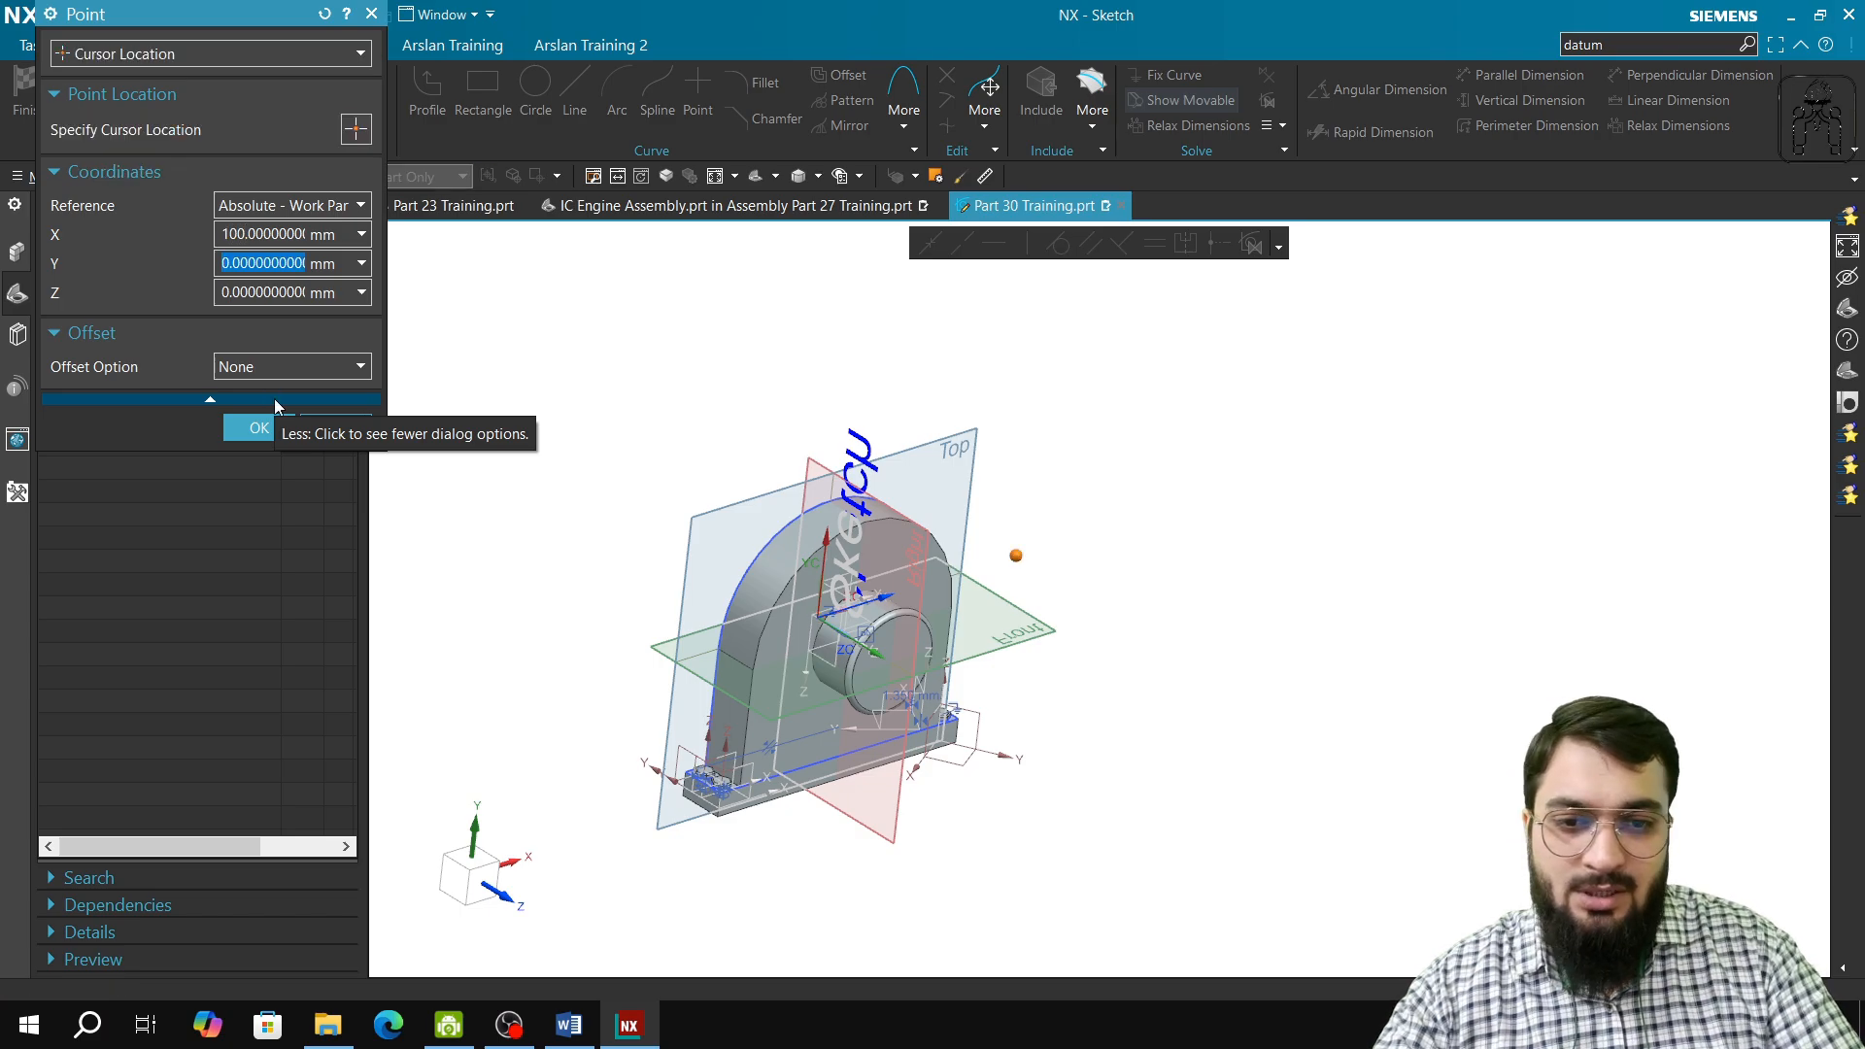
{"action": "middle_click_drag", "start_coordinate": [492, 778], "coordinate": [428, 746]}
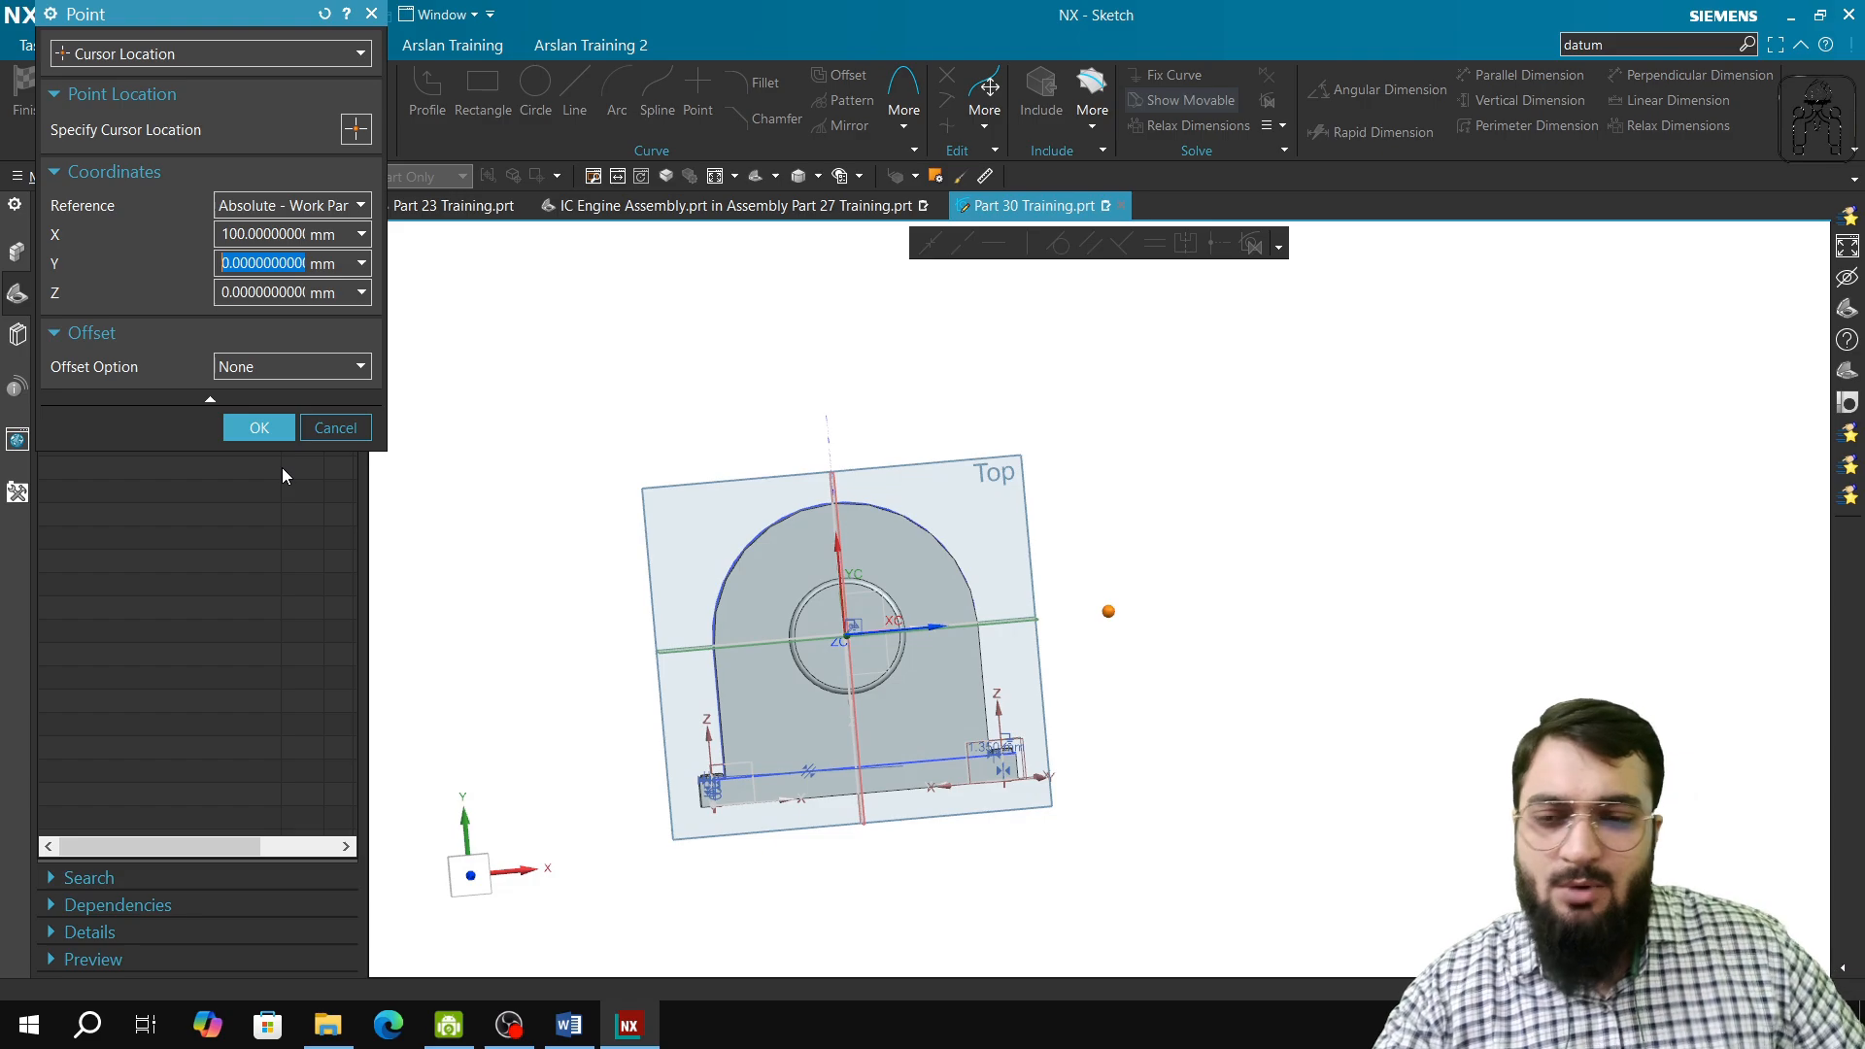
{"action": "left_click", "coordinate": [234, 236]}
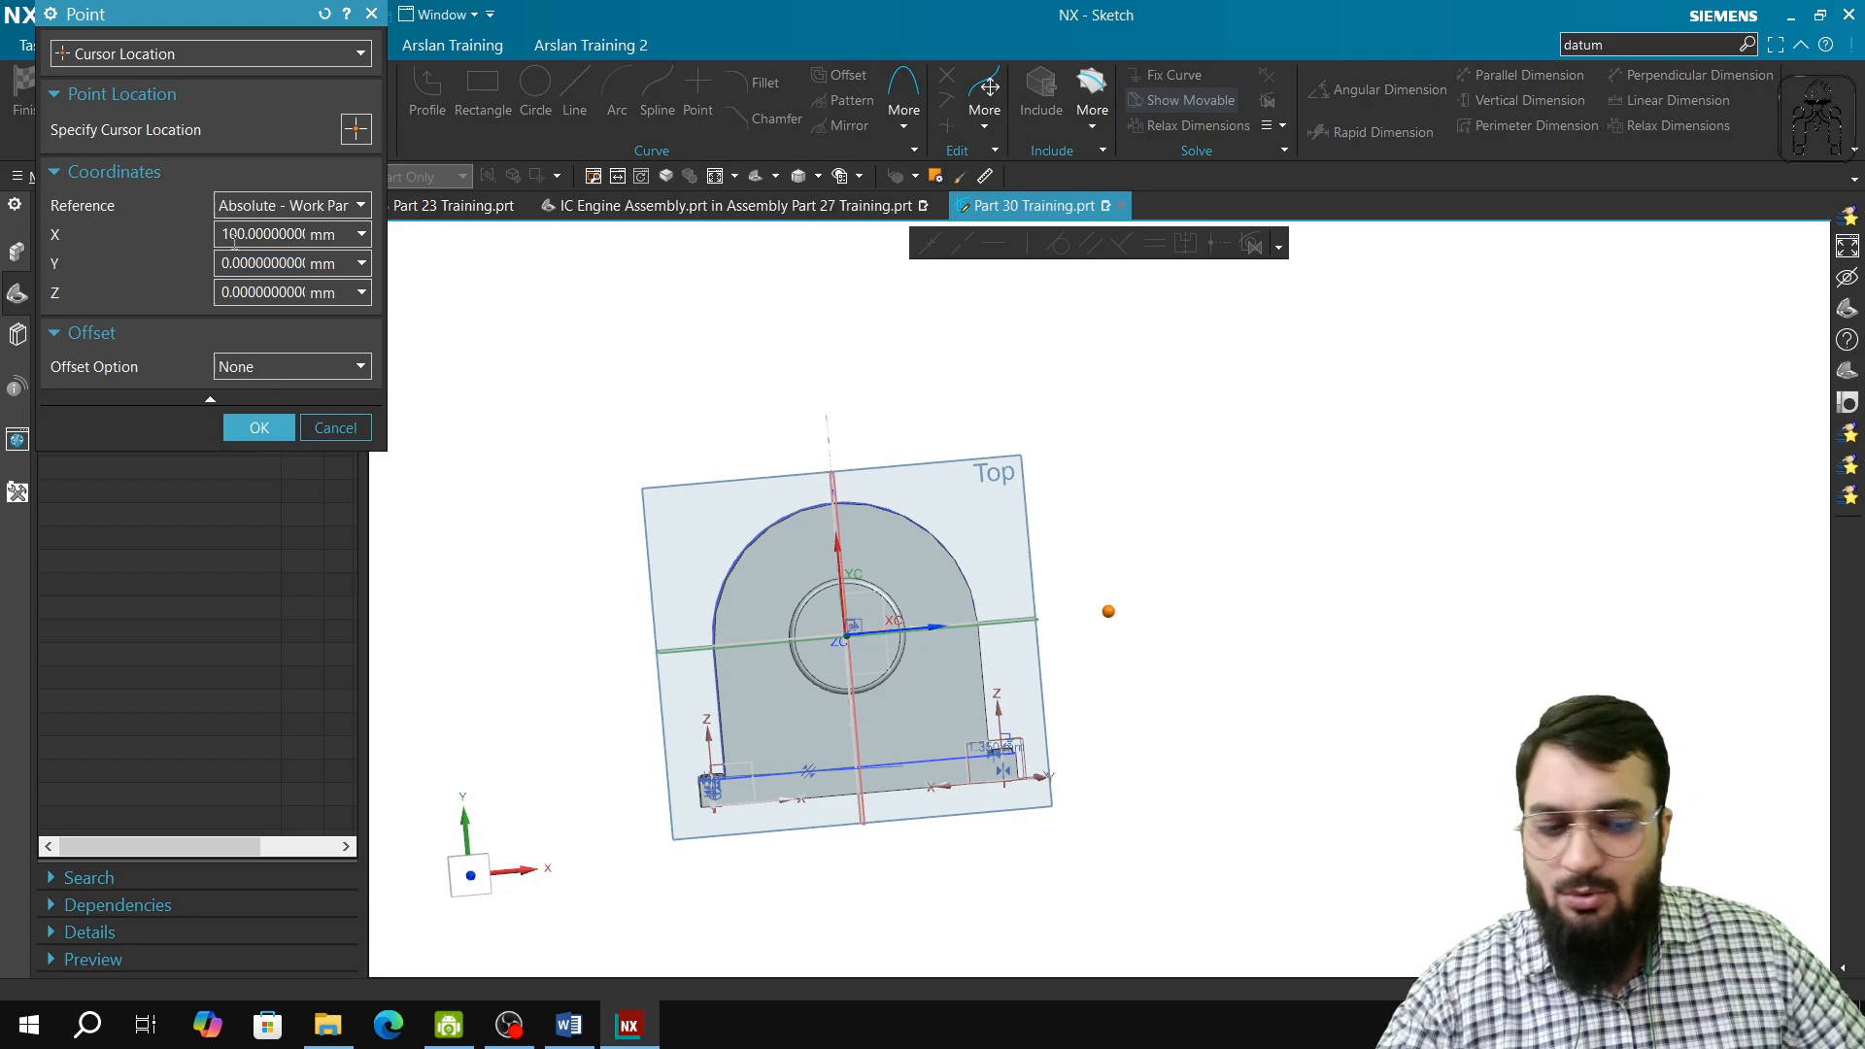
{"action": "left_click", "coordinate": [259, 428]}
{"action": "left_click", "coordinate": [283, 383]}
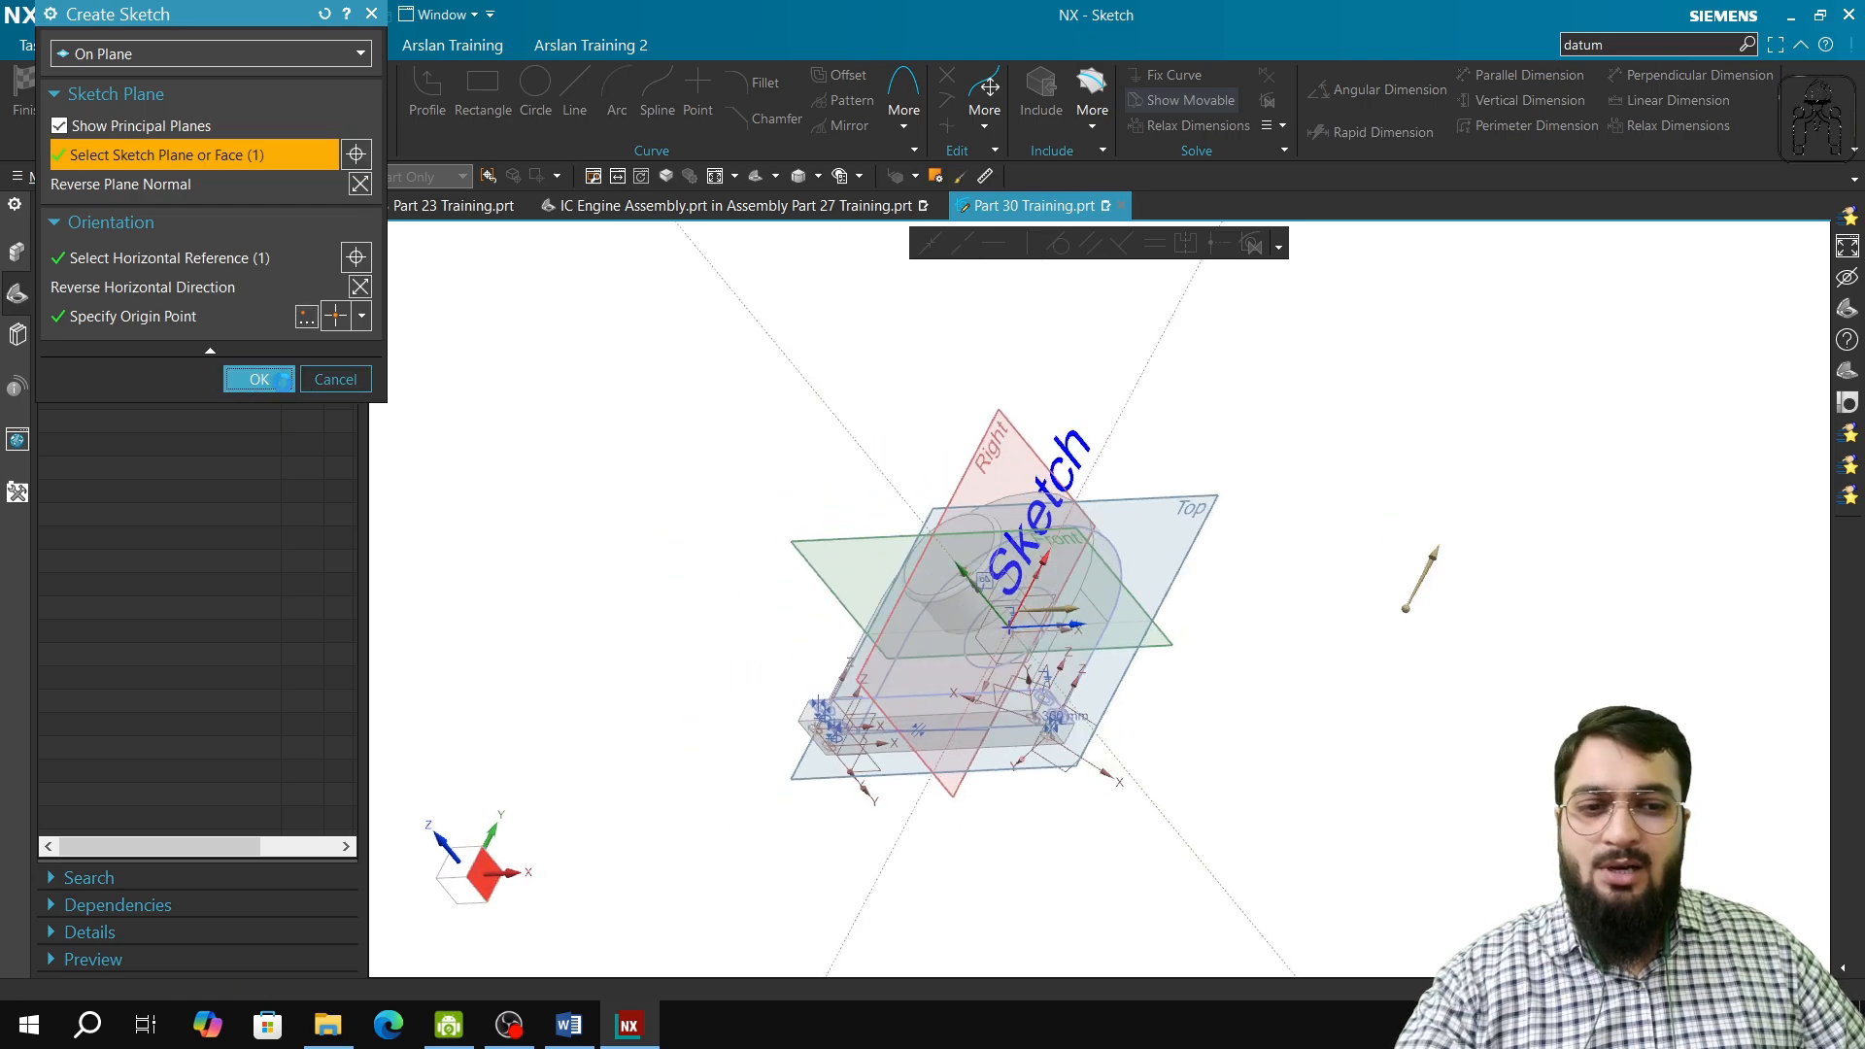
Step: Finish the empty sketch on the YZ plane and delete it from the model history
{"action": "mouse_move", "coordinate": [1175, 708]}
{"action": "middle_mouse_down"}
{"action": "mouse_move", "coordinate": [1059, 549]}
{"action": "mouse_move", "coordinate": [1233, 645]}
{"action": "mouse_move", "coordinate": [1059, 622]}
{"action": "mouse_move", "coordinate": [944, 567]}
{"action": "middle_mouse_up"}
{"action": "scroll", "coordinate": [1233, 645], "scroll_direction": "down", "scroll_amount": 3}
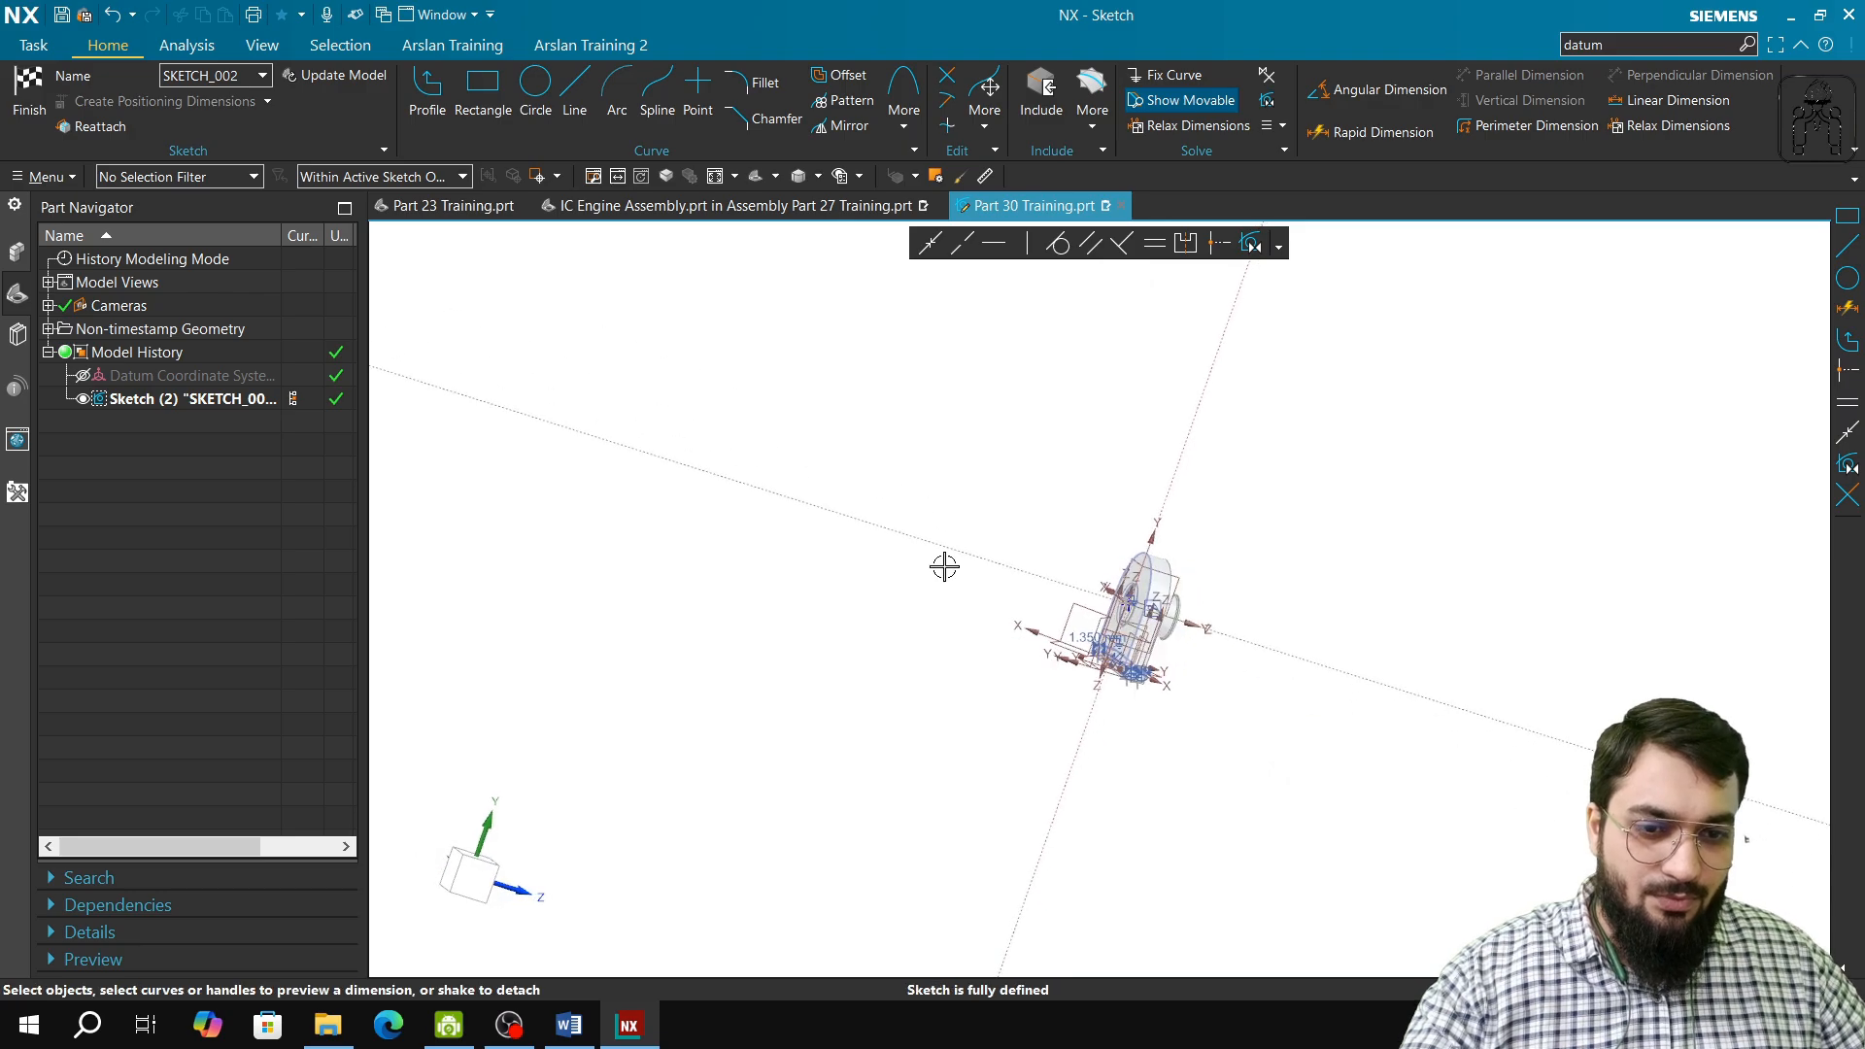
{"action": "left_click", "coordinate": [712, 177]}
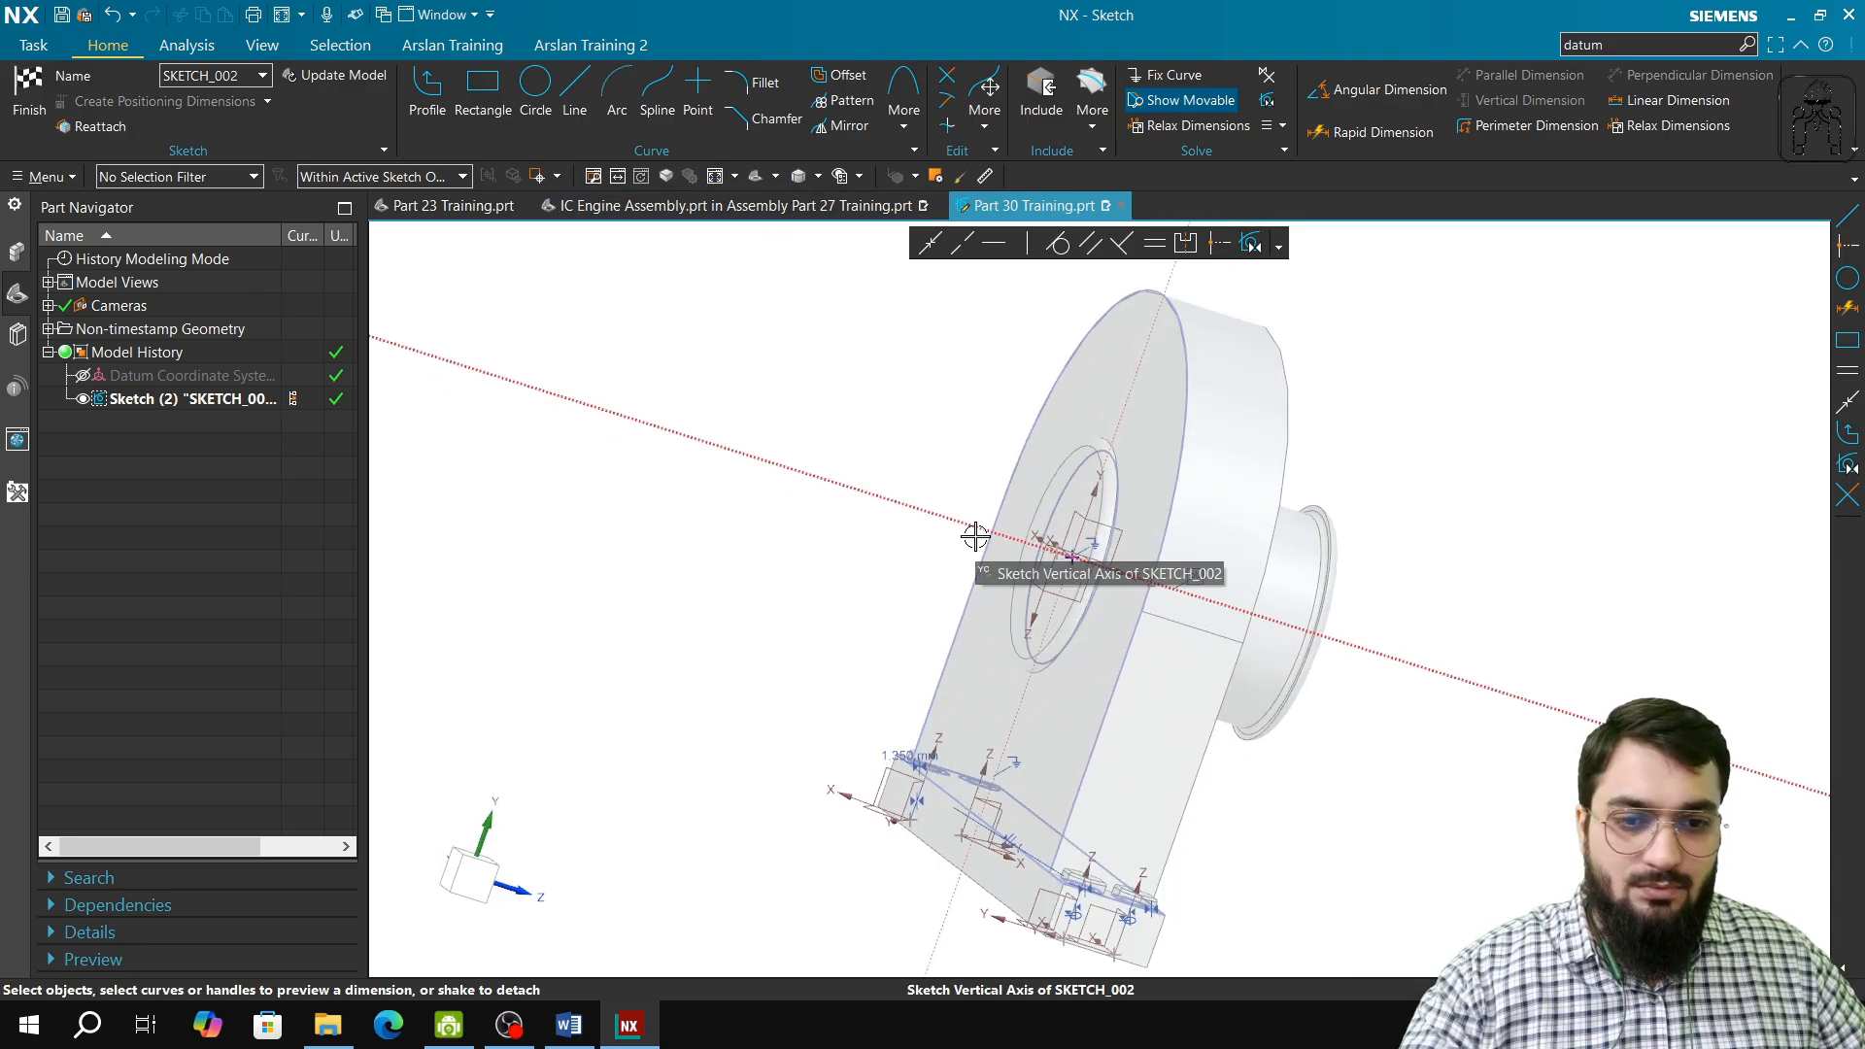
{"action": "left_click", "coordinate": [216, 399]}
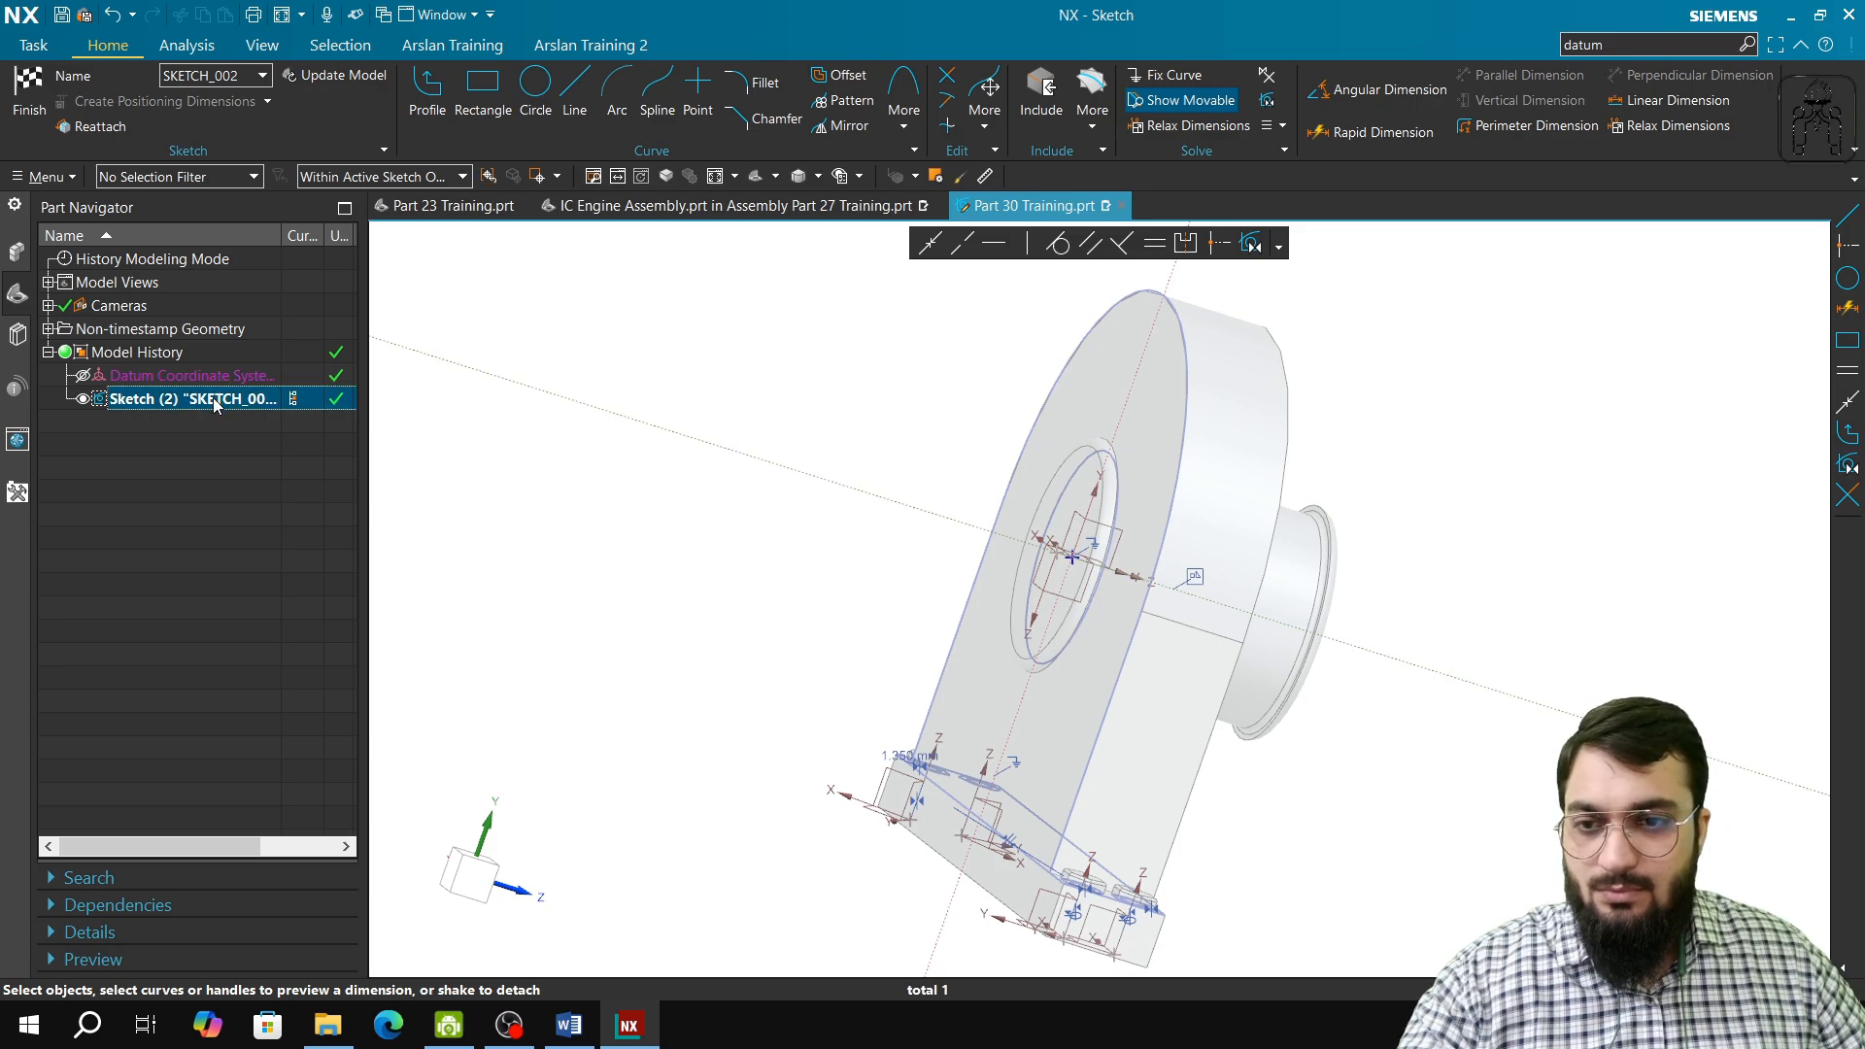
{"action": "double_click", "coordinate": [216, 402]}
{"action": "left_click", "coordinate": [338, 327]}
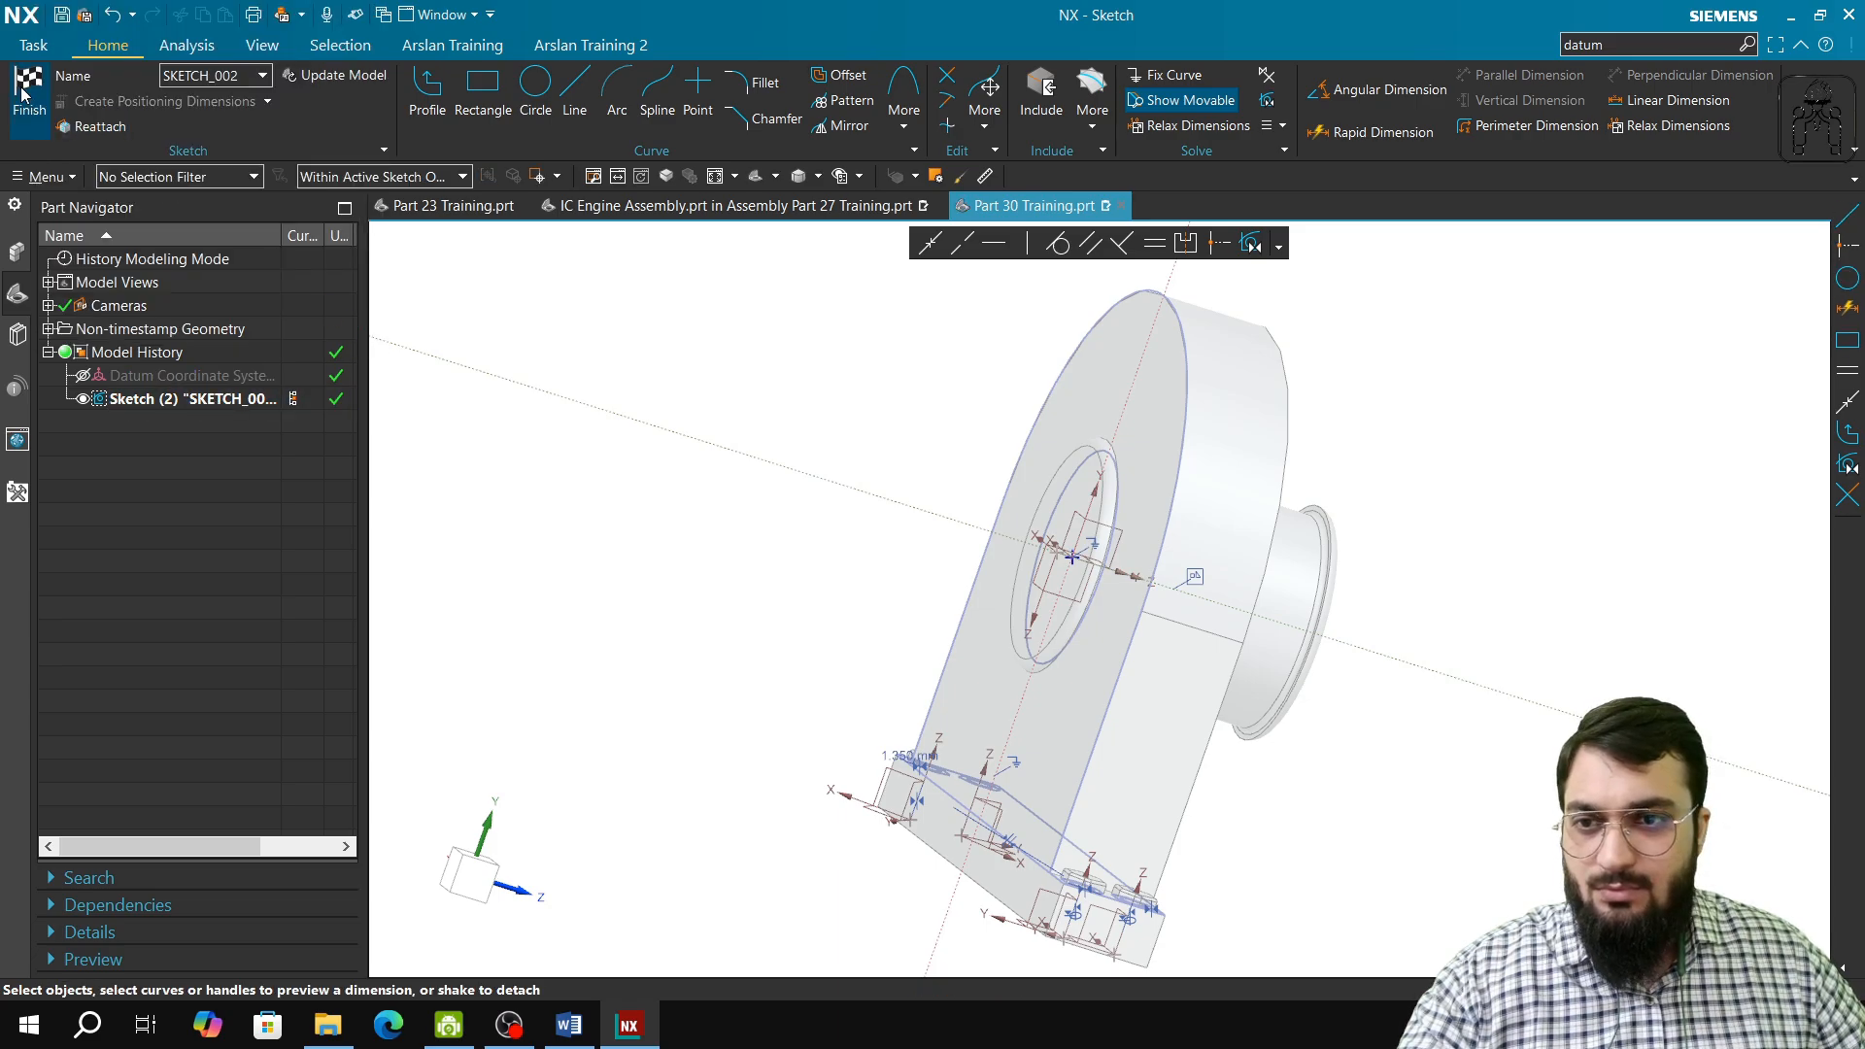
{"action": "left_click", "coordinate": [26, 92]}
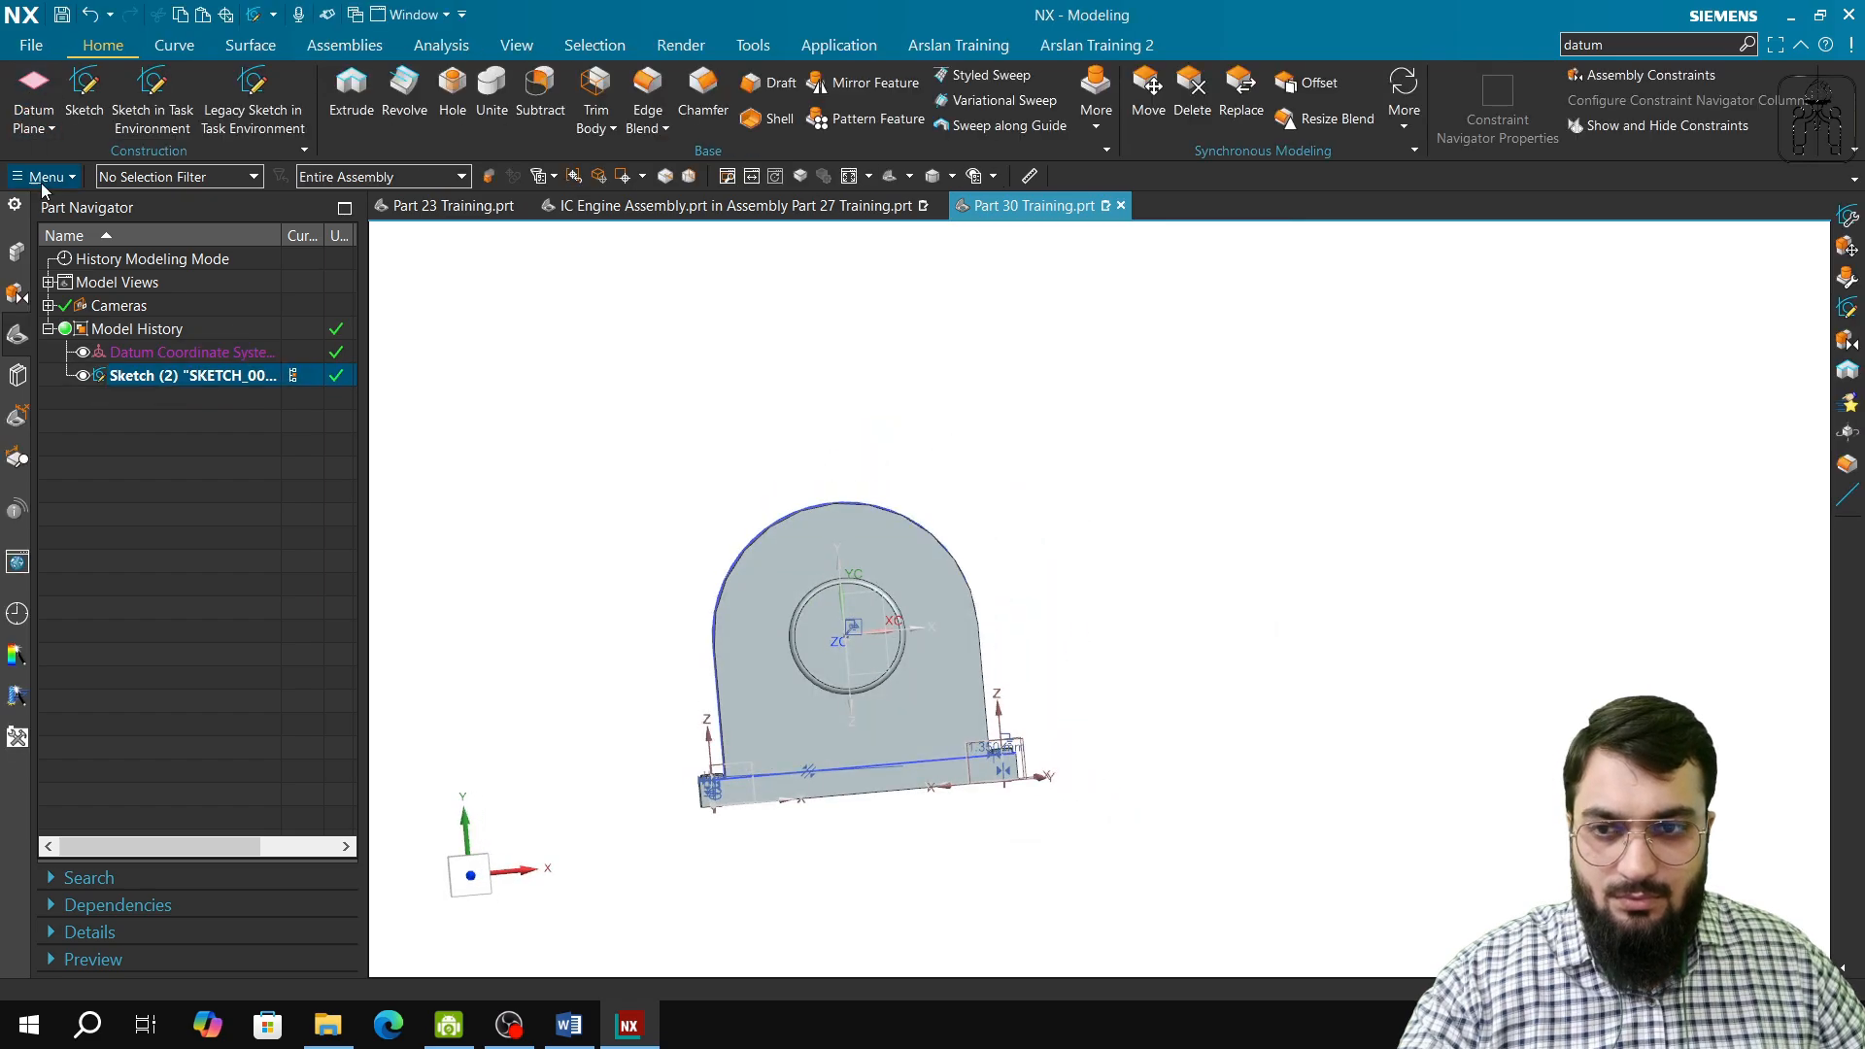
{"action": "left_click", "coordinate": [231, 381]}
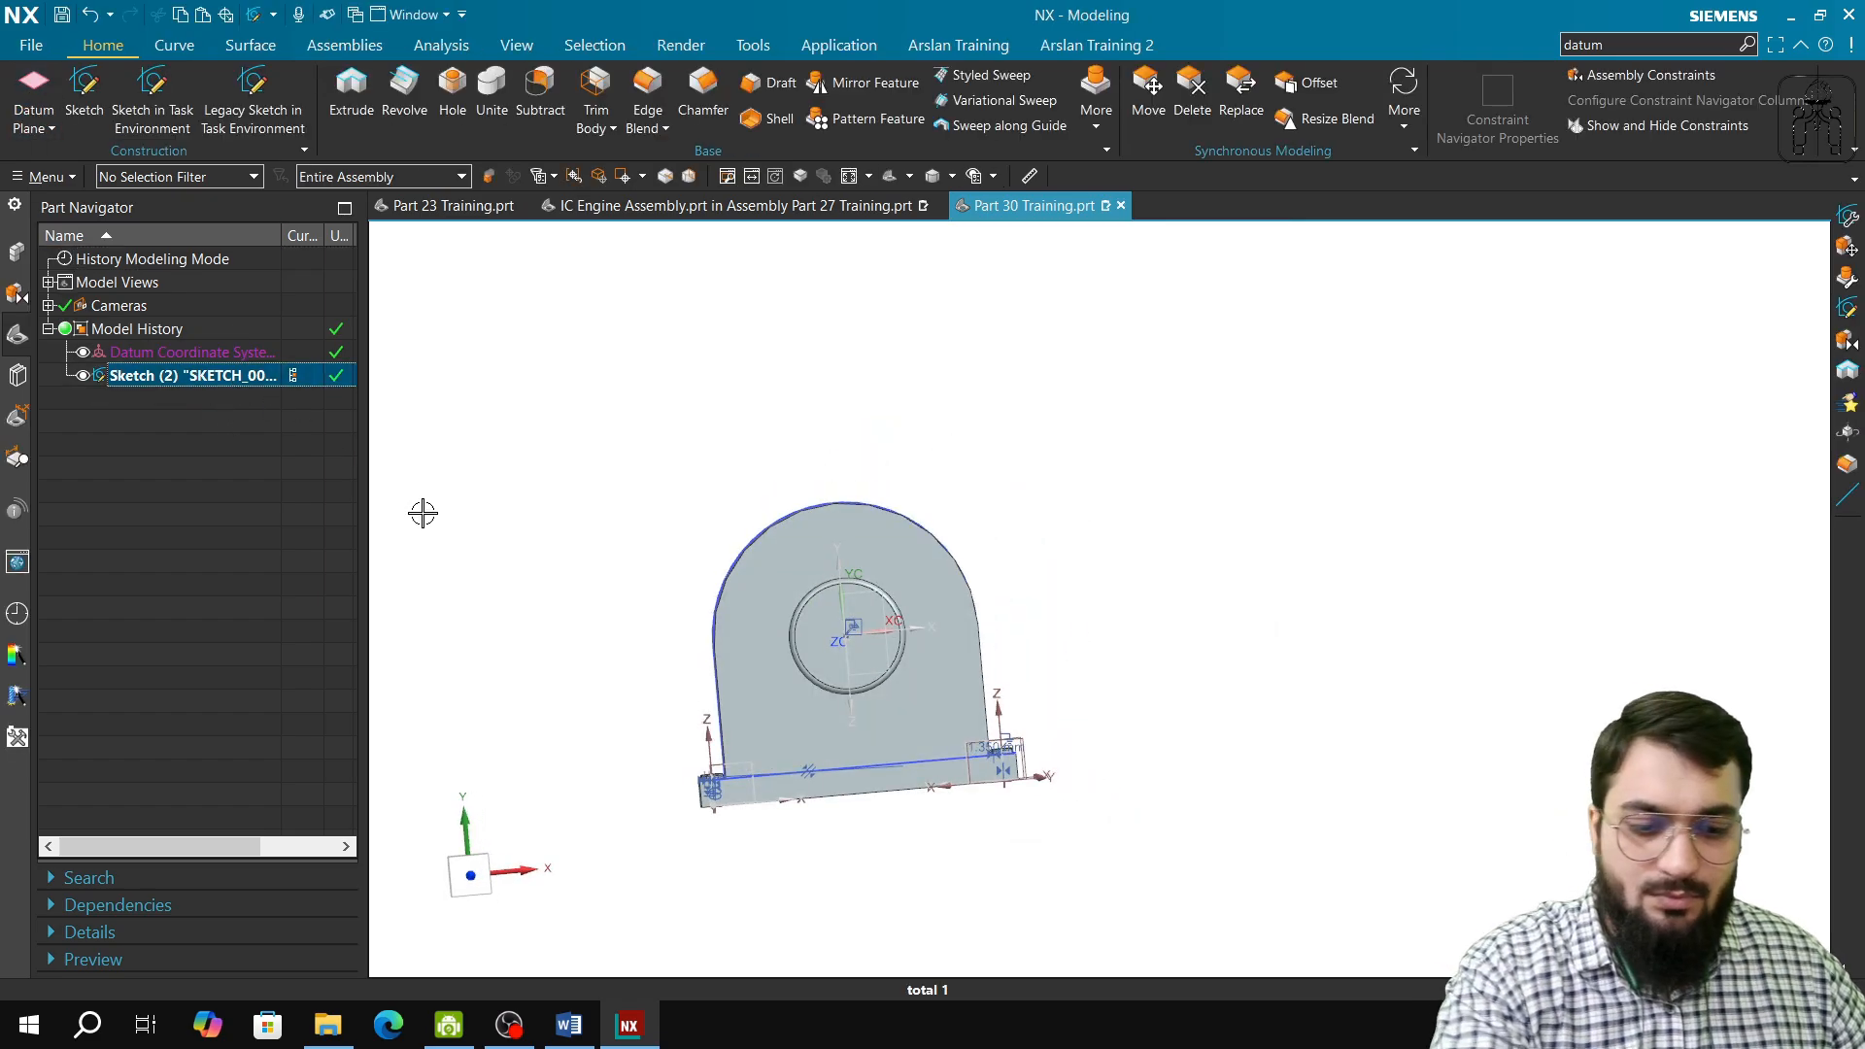
{"action": "key", "text": "Delete"}
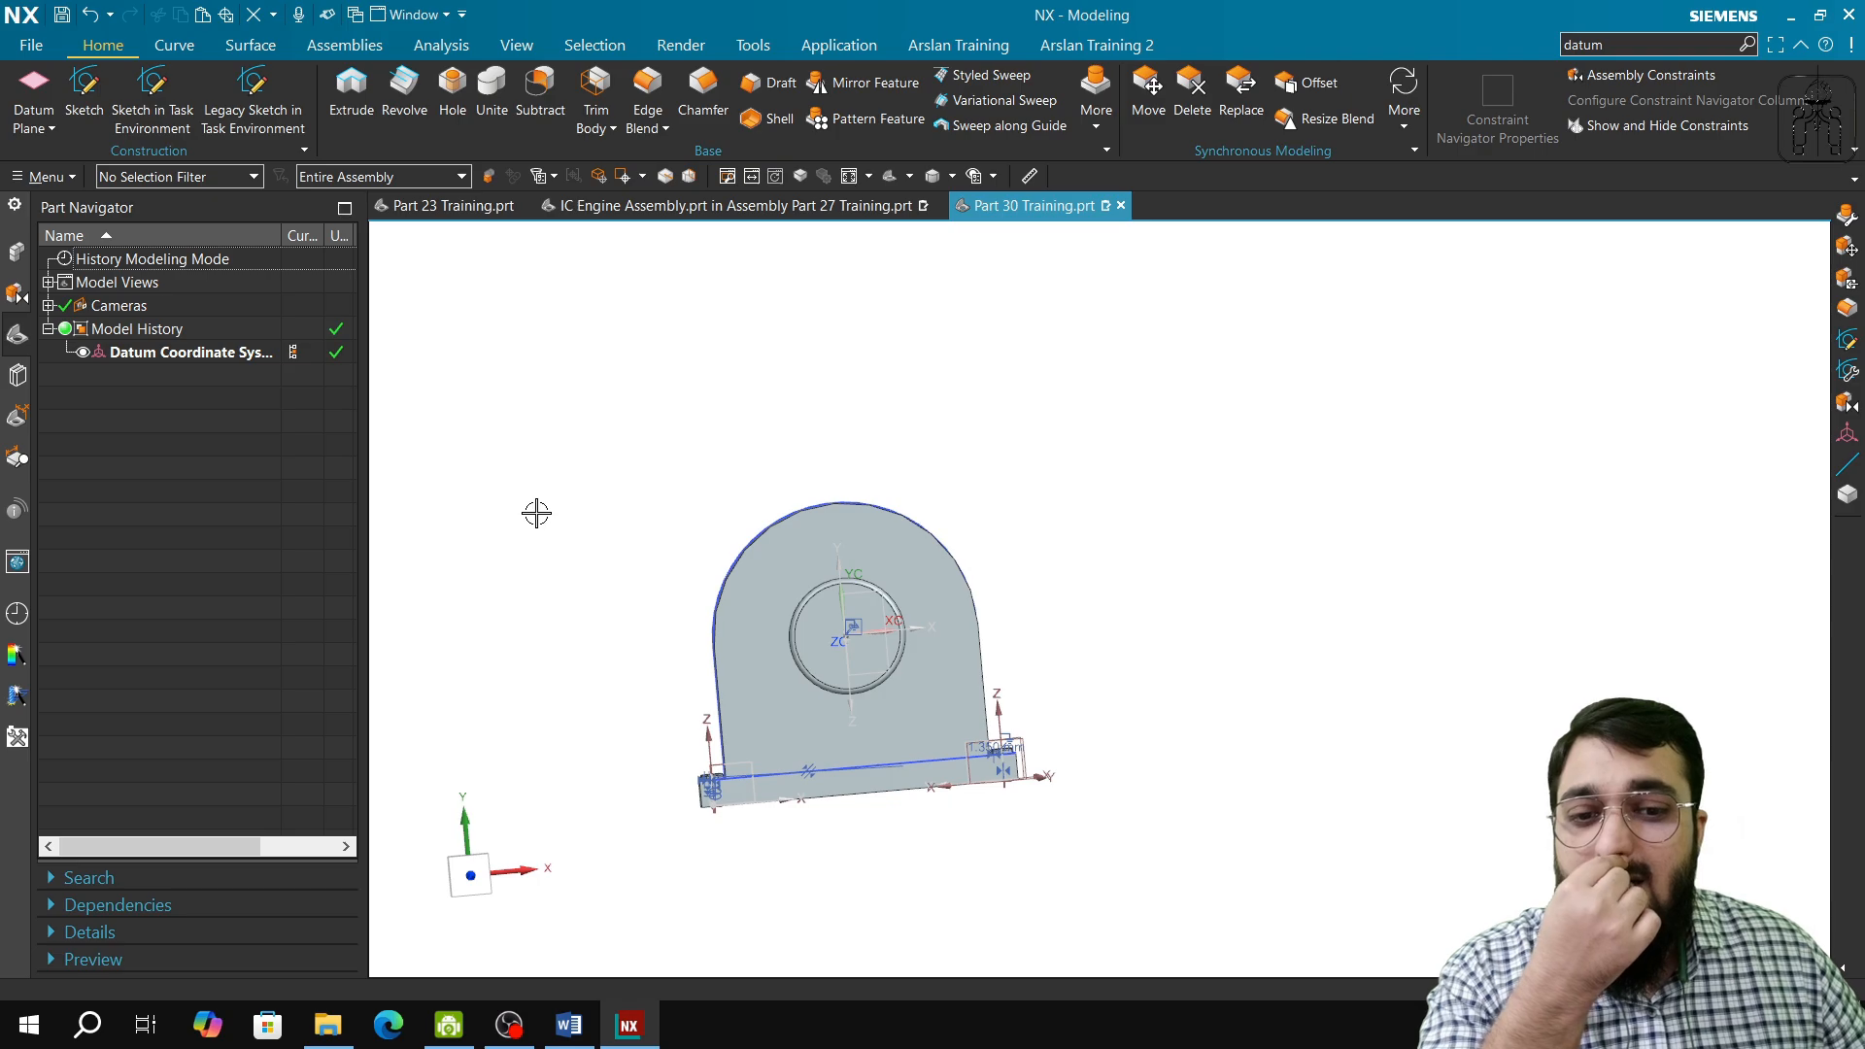
Step: Start a new task-environment sketch on the XY plane of the datum coordinate system and open its origin point definition
{"action": "left_click", "coordinate": [153, 102]}
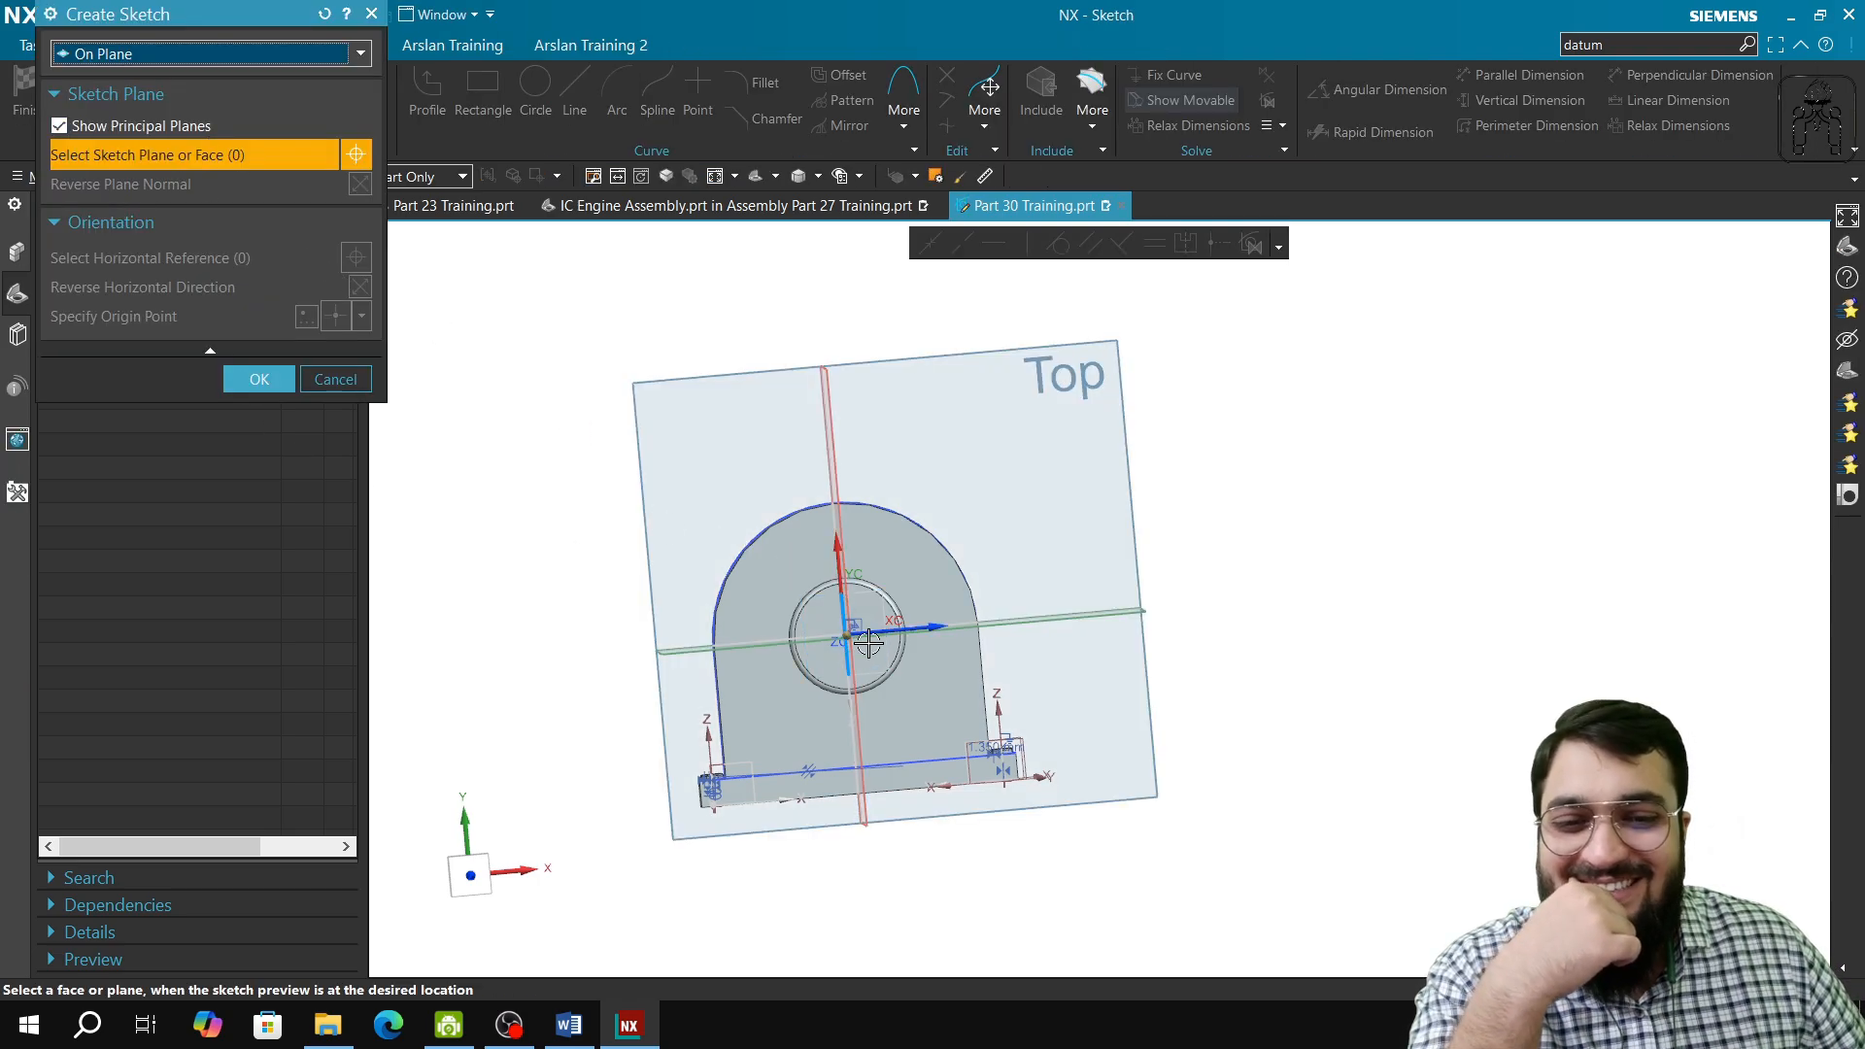
{"action": "left_click", "coordinate": [888, 603]}
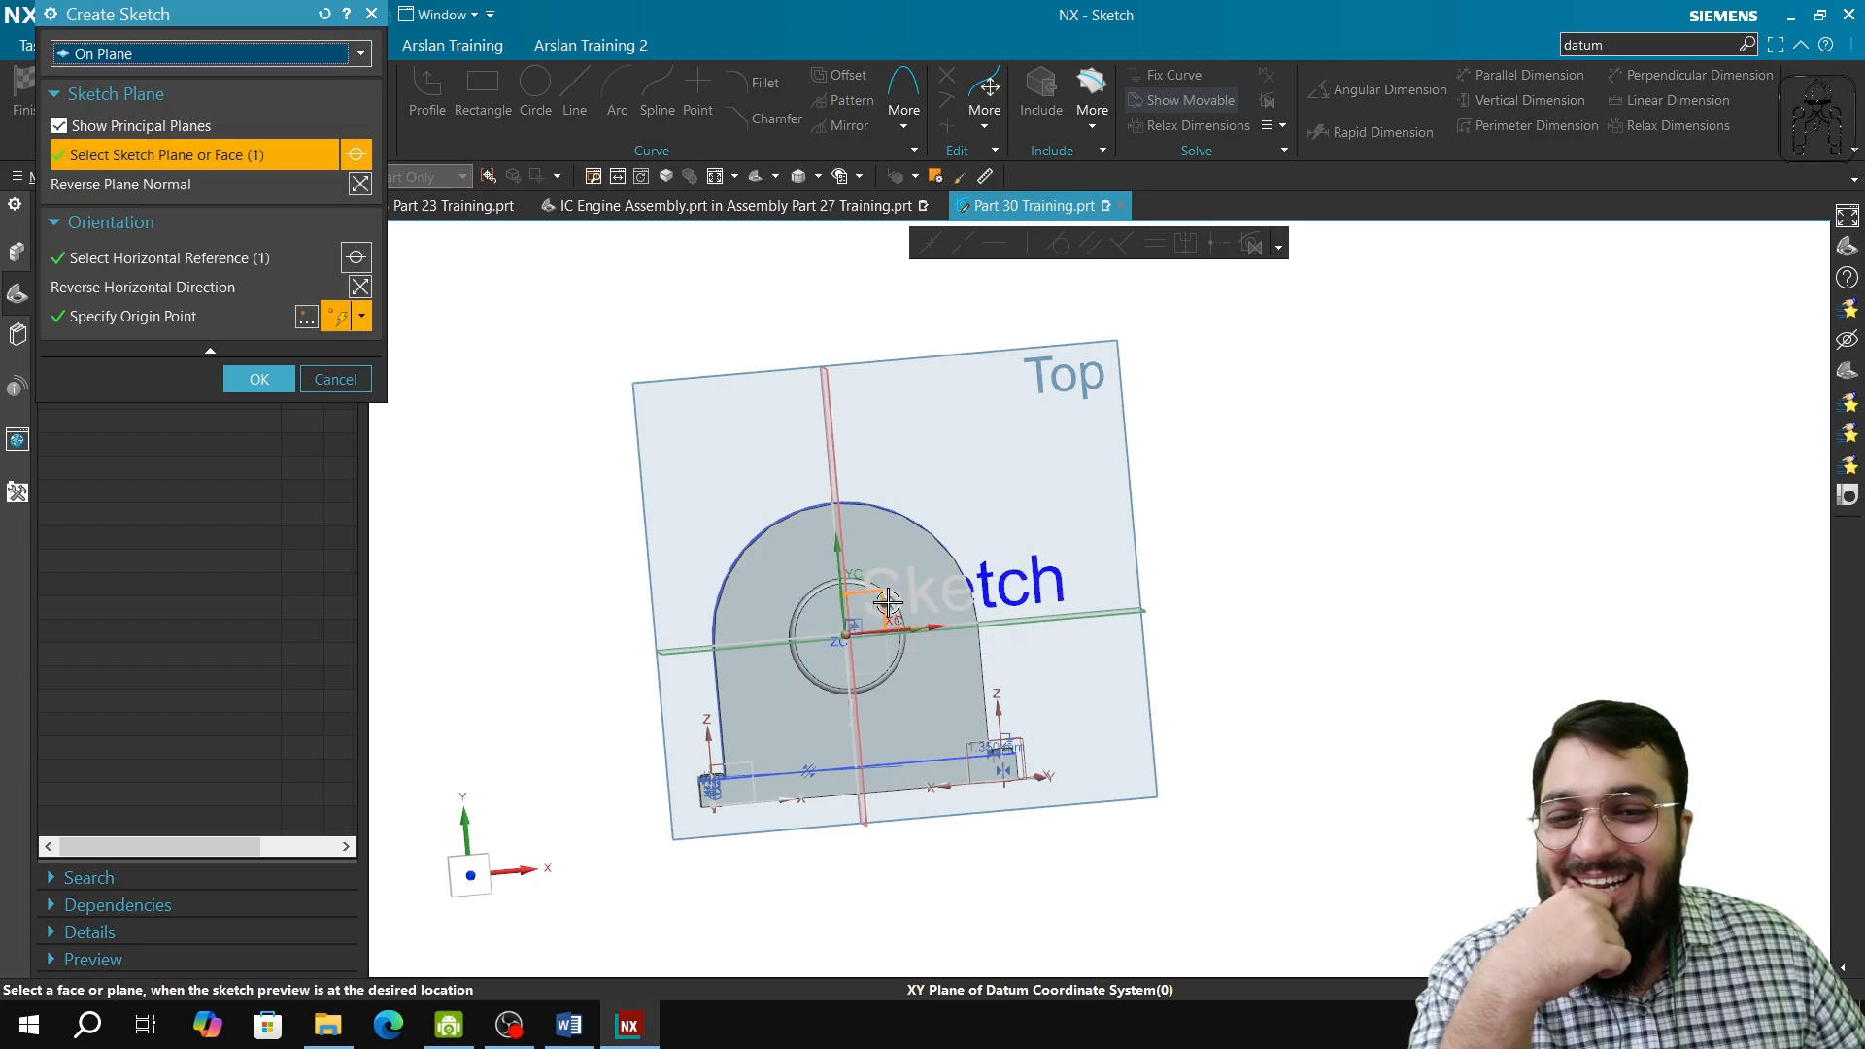
{"action": "left_click", "coordinate": [345, 318]}
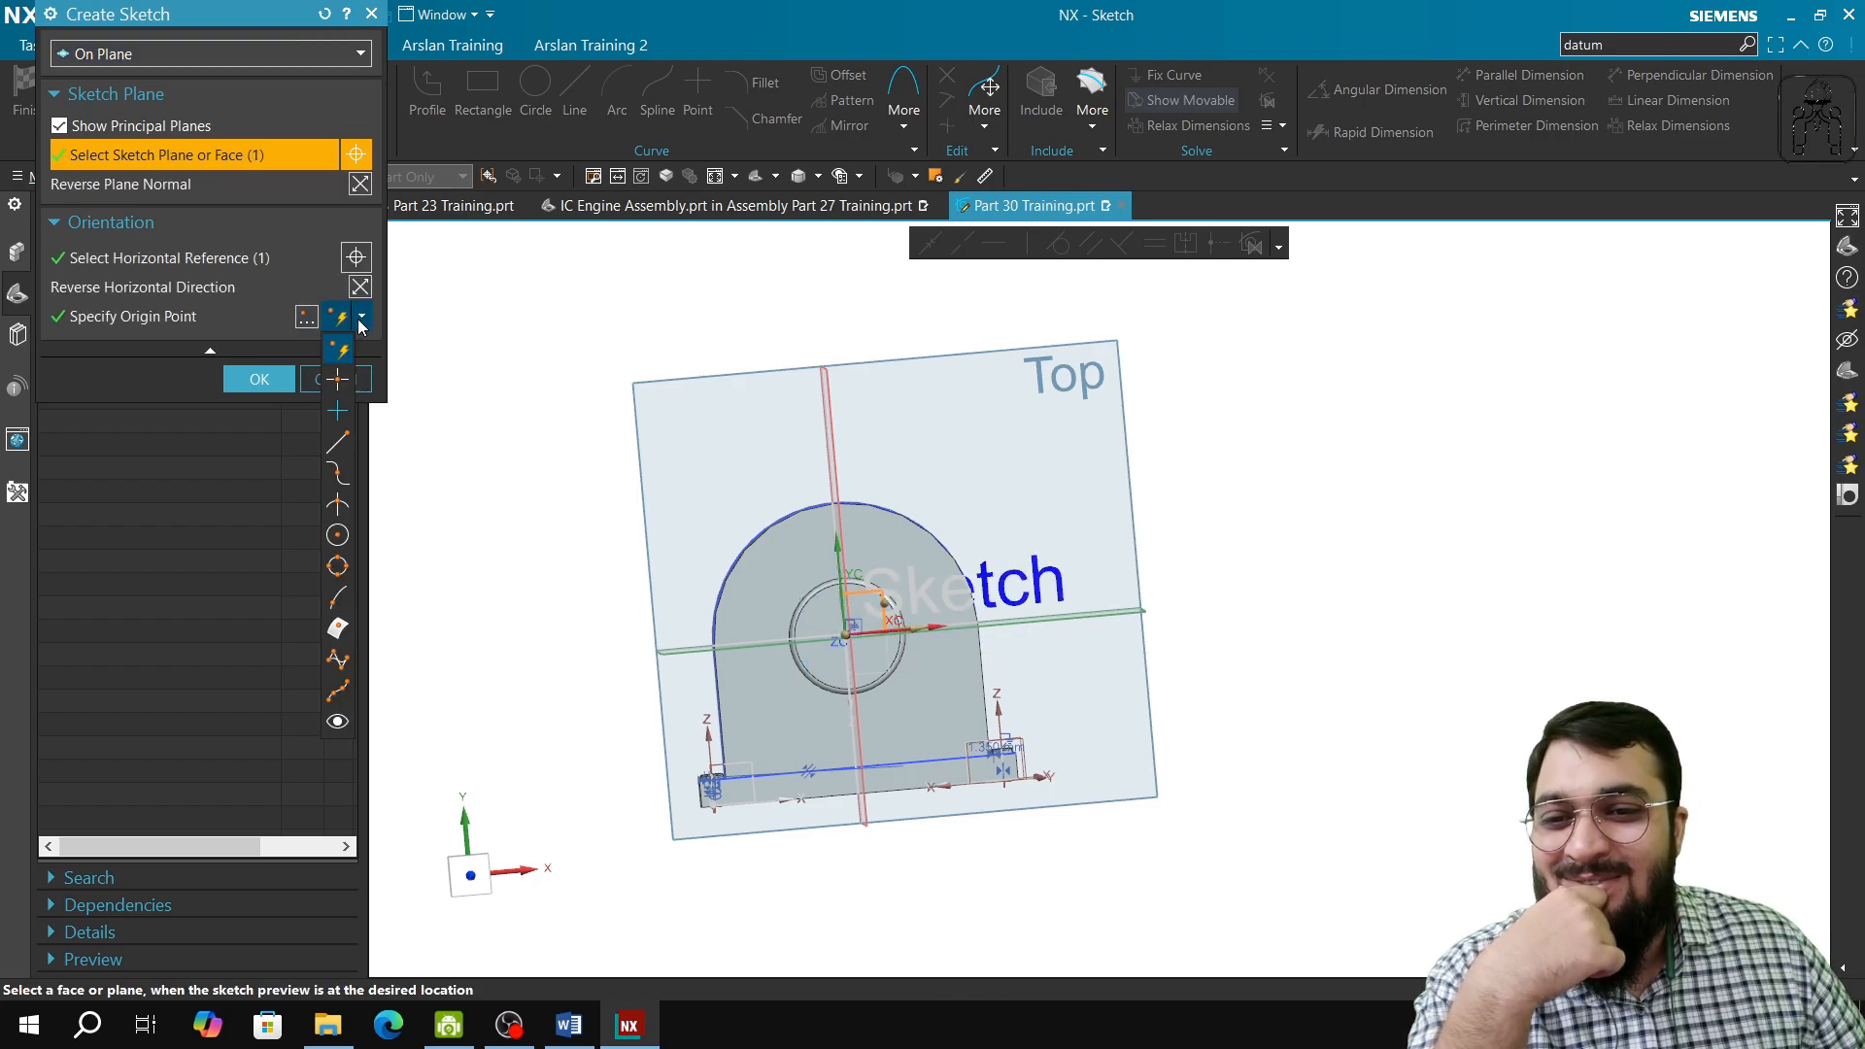
{"action": "left_click", "coordinate": [307, 317]}
{"action": "left_click", "coordinate": [307, 317]}
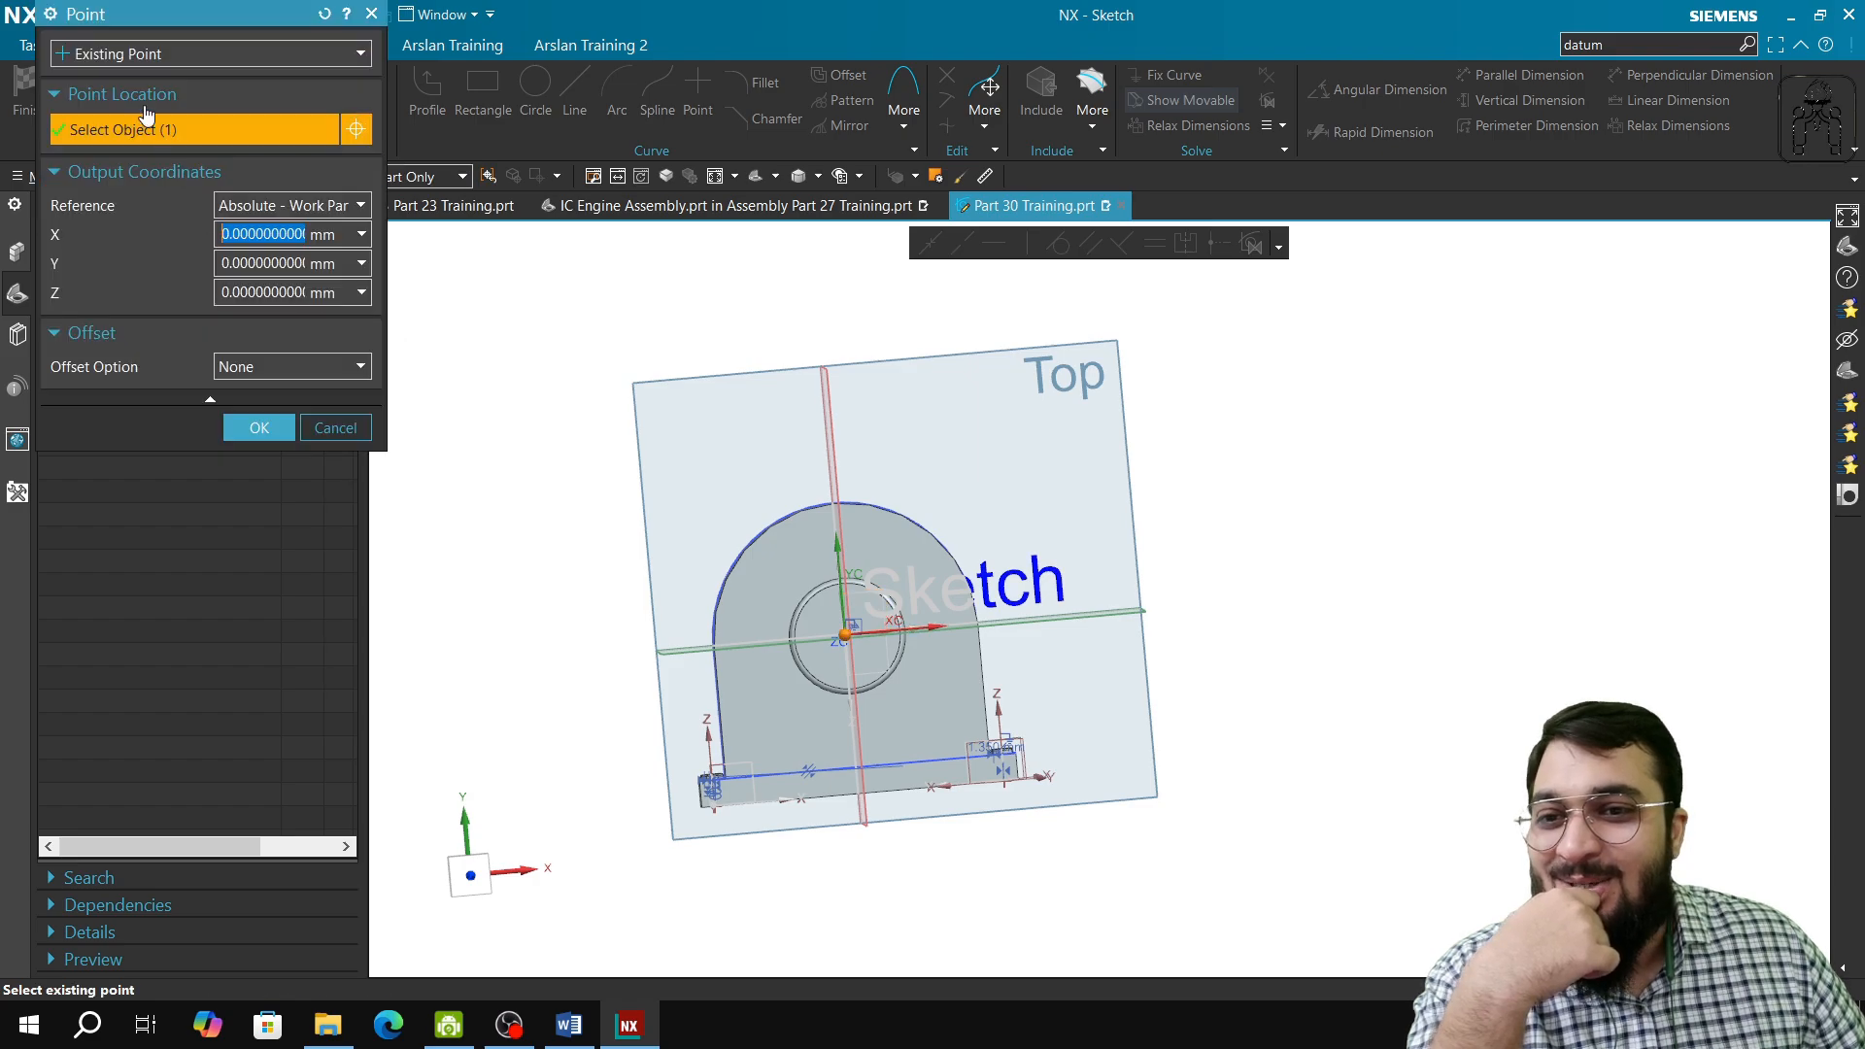
Step: Define the sketch origin with an Inferred Point and reference its output coordinates to the WCS
{"action": "left_click", "coordinate": [127, 57]}
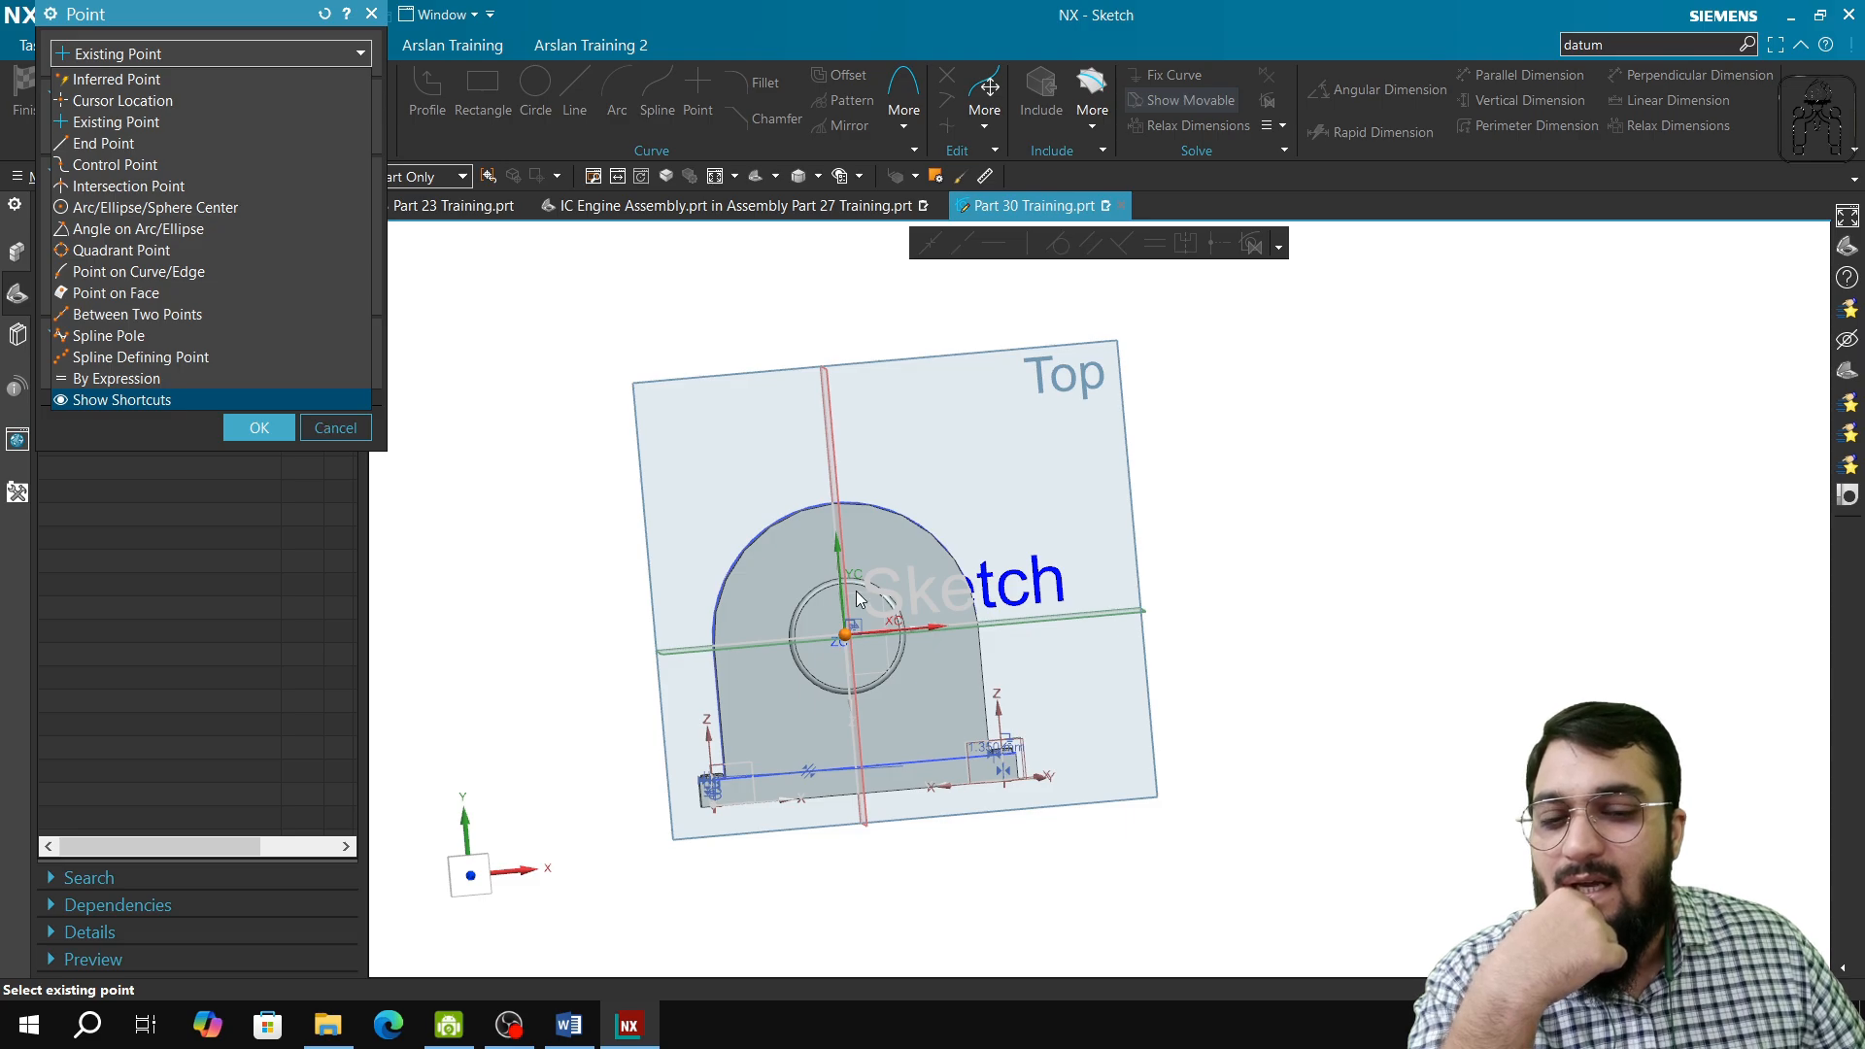
{"action": "left_click", "coordinate": [169, 81]}
{"action": "scroll", "coordinate": [928, 666], "scroll_direction": "up", "scroll_amount": 4}
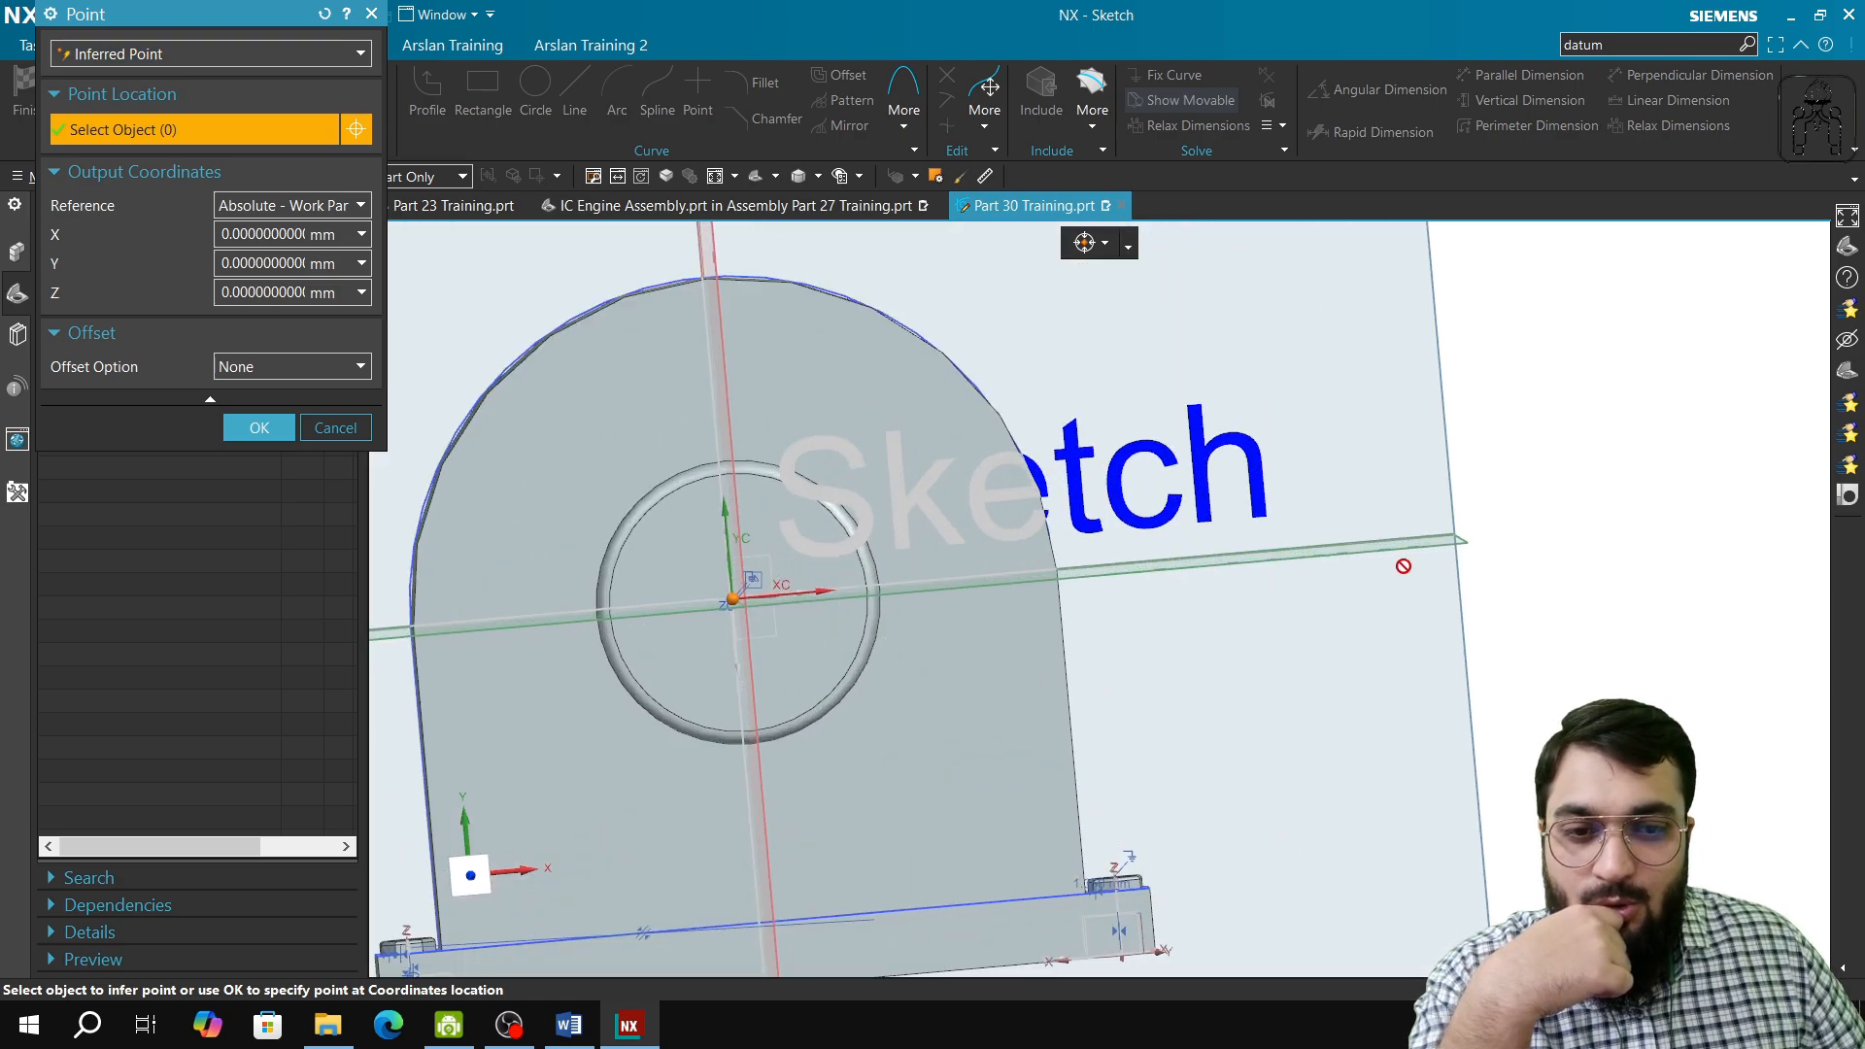
{"action": "left_click", "coordinate": [252, 208]}
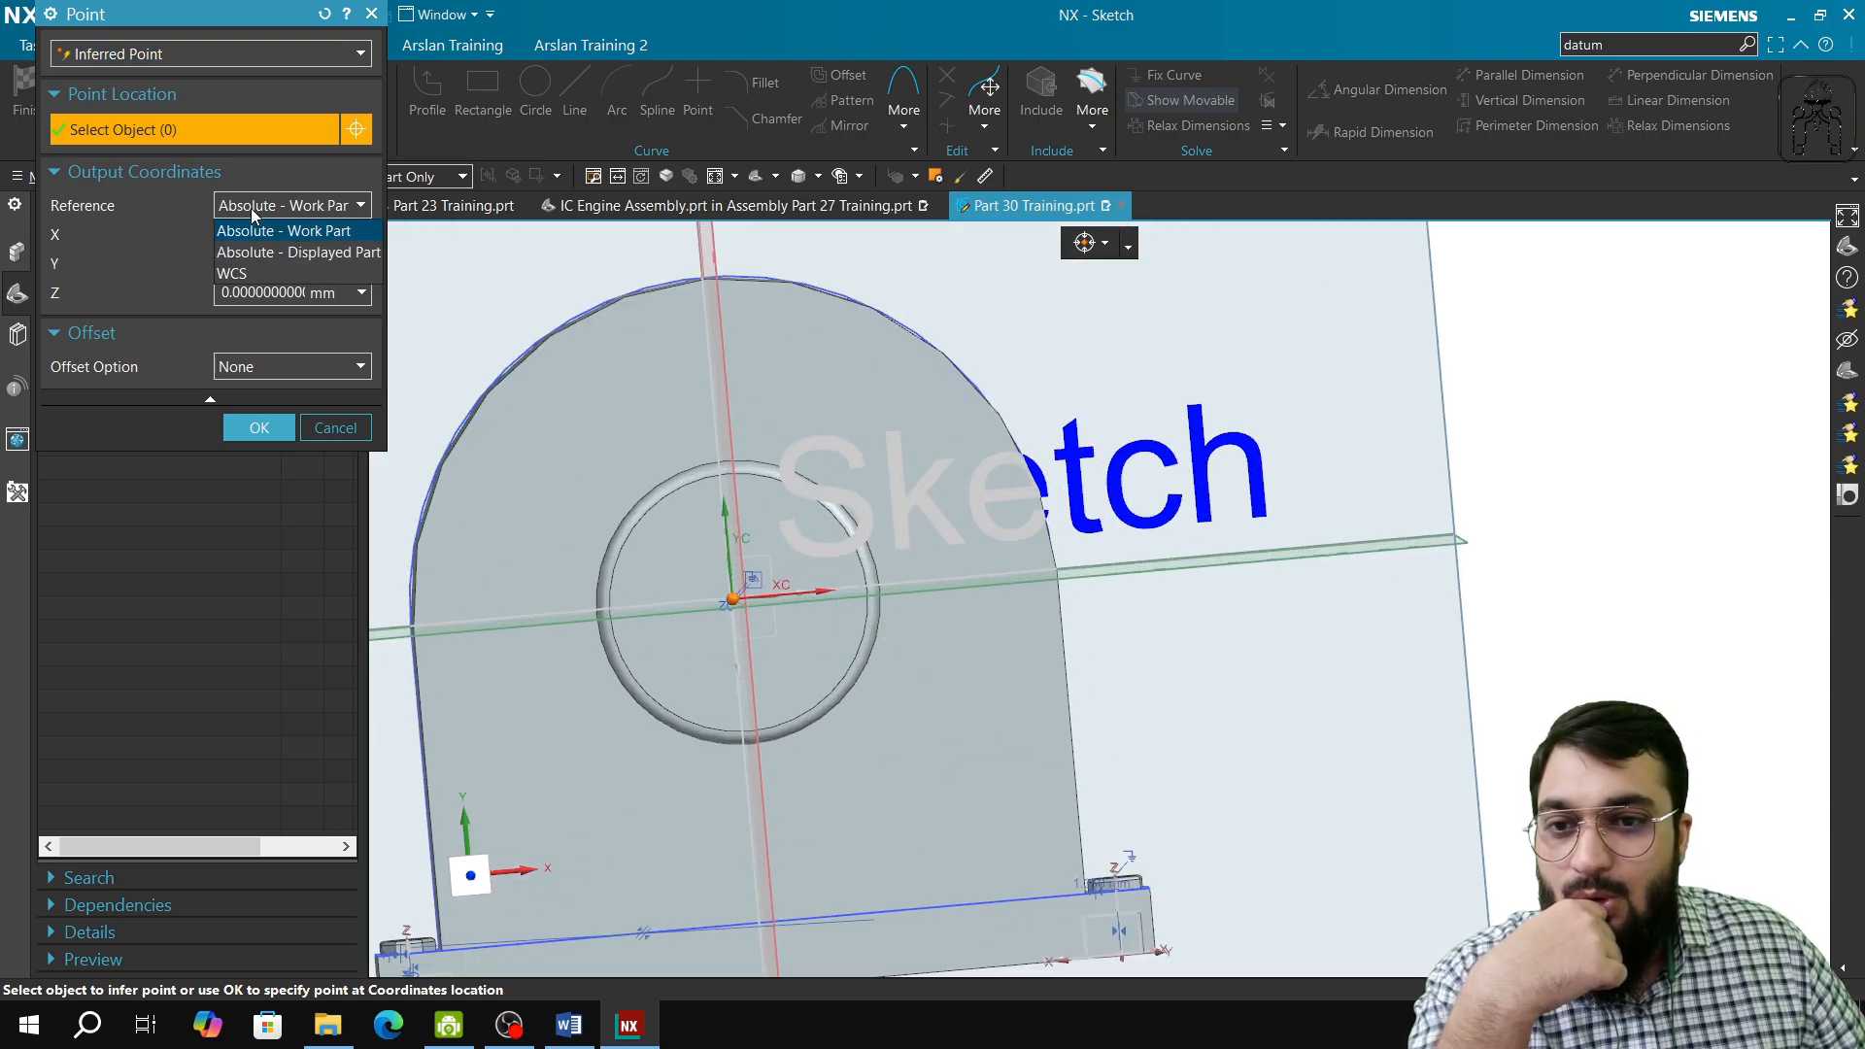
{"action": "left_click", "coordinate": [256, 278]}
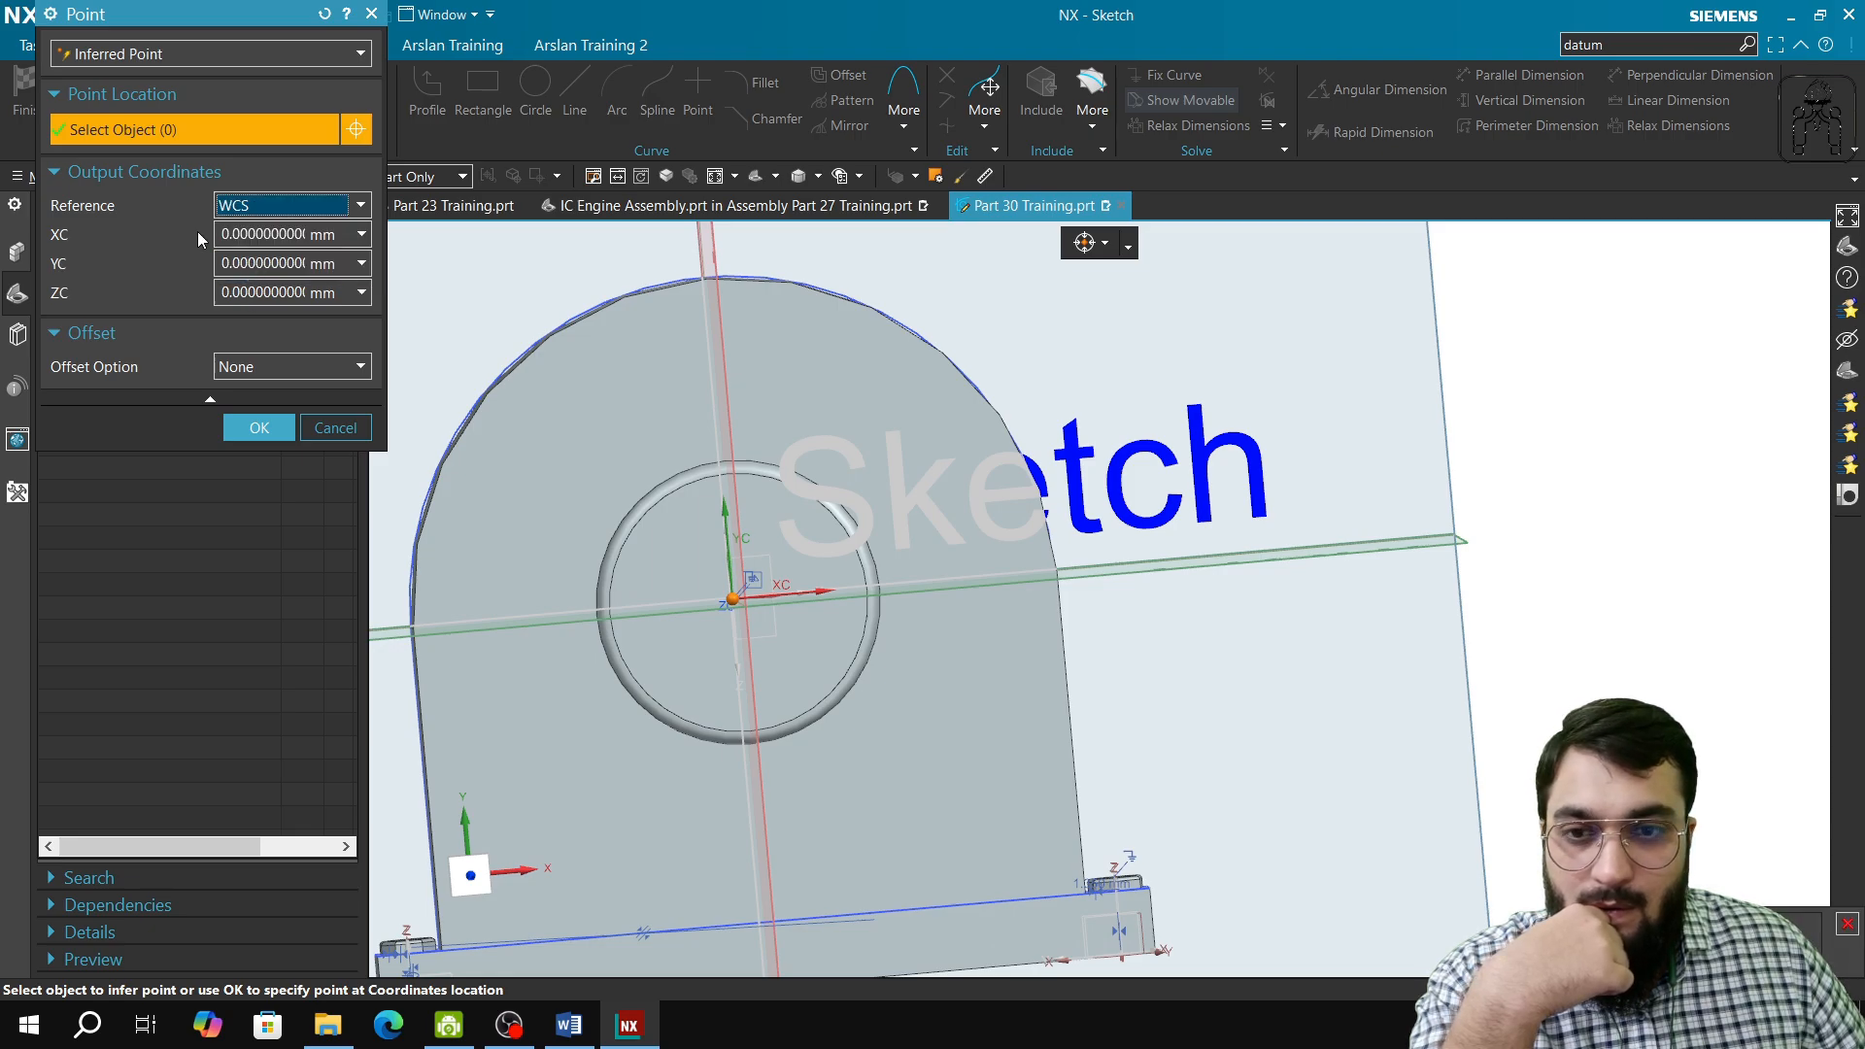
Step: Set the origin point's XC to 200 mm and create the sketch on the XY plane
{"action": "left_click", "coordinate": [226, 234]}
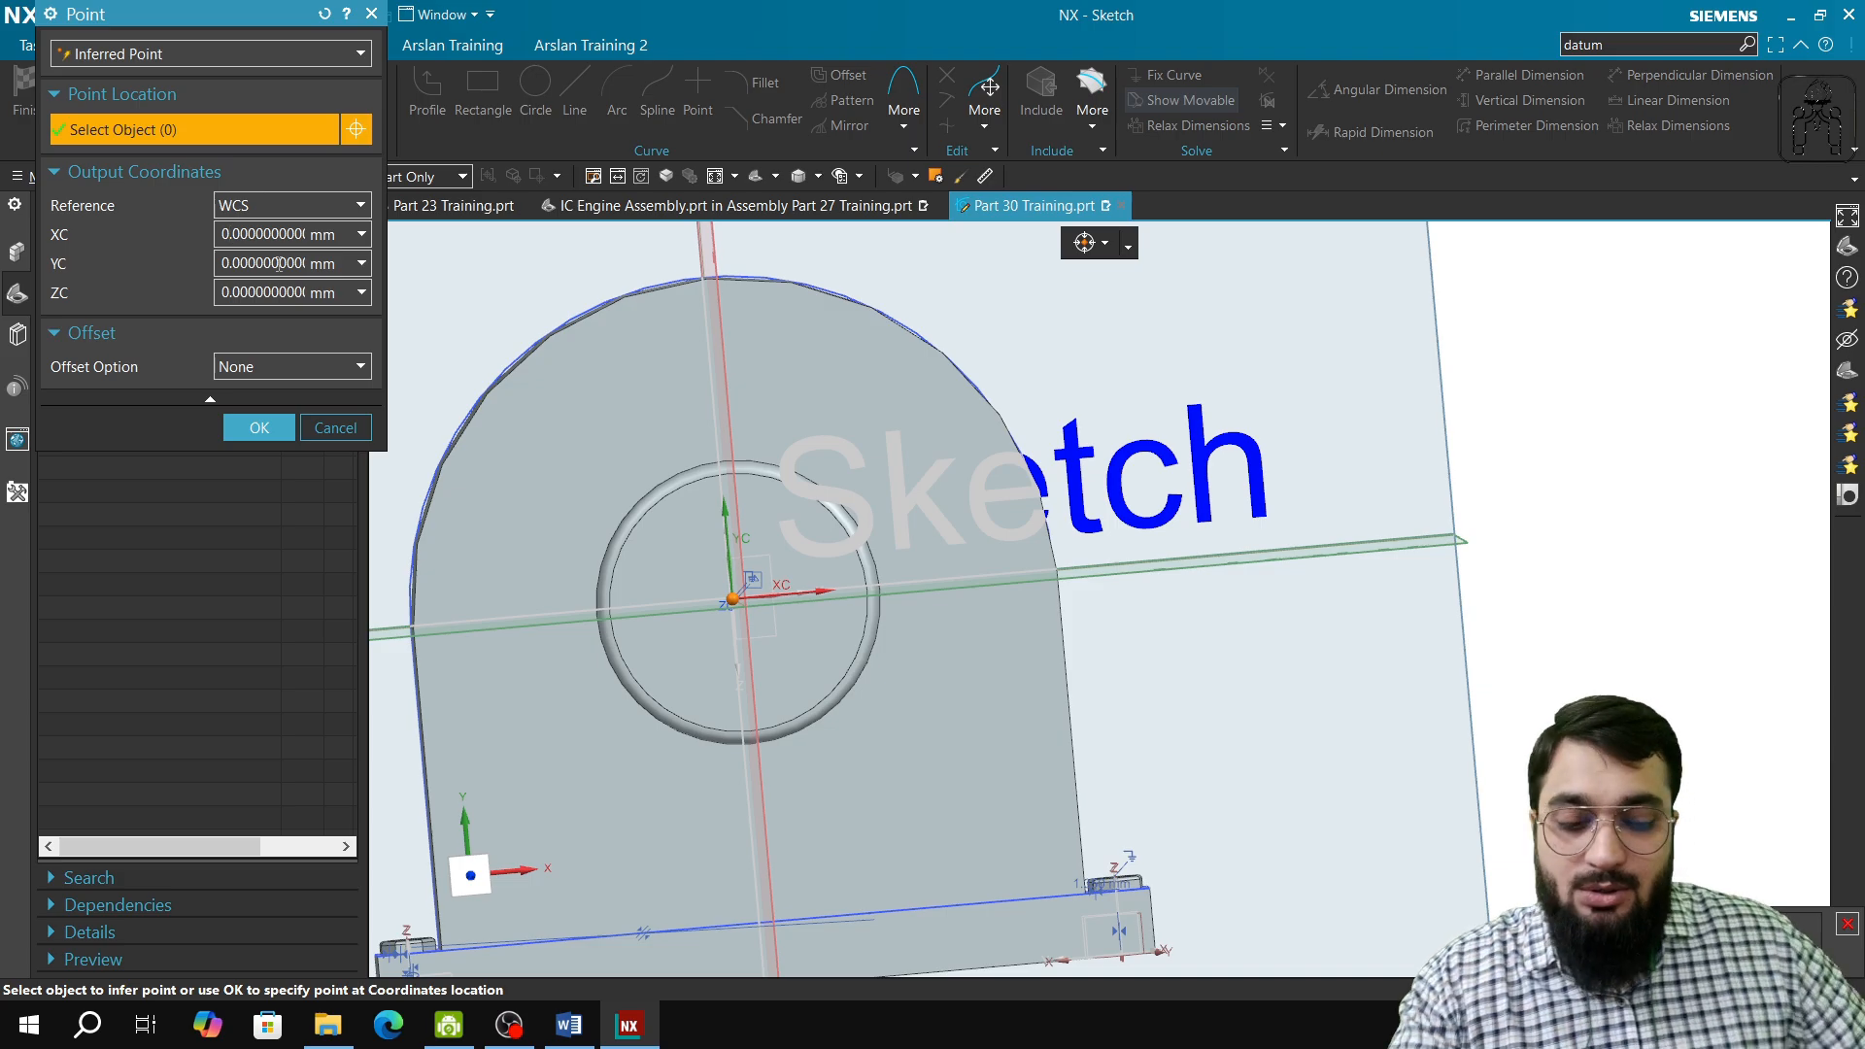
{"action": "key", "text": "Tab"}
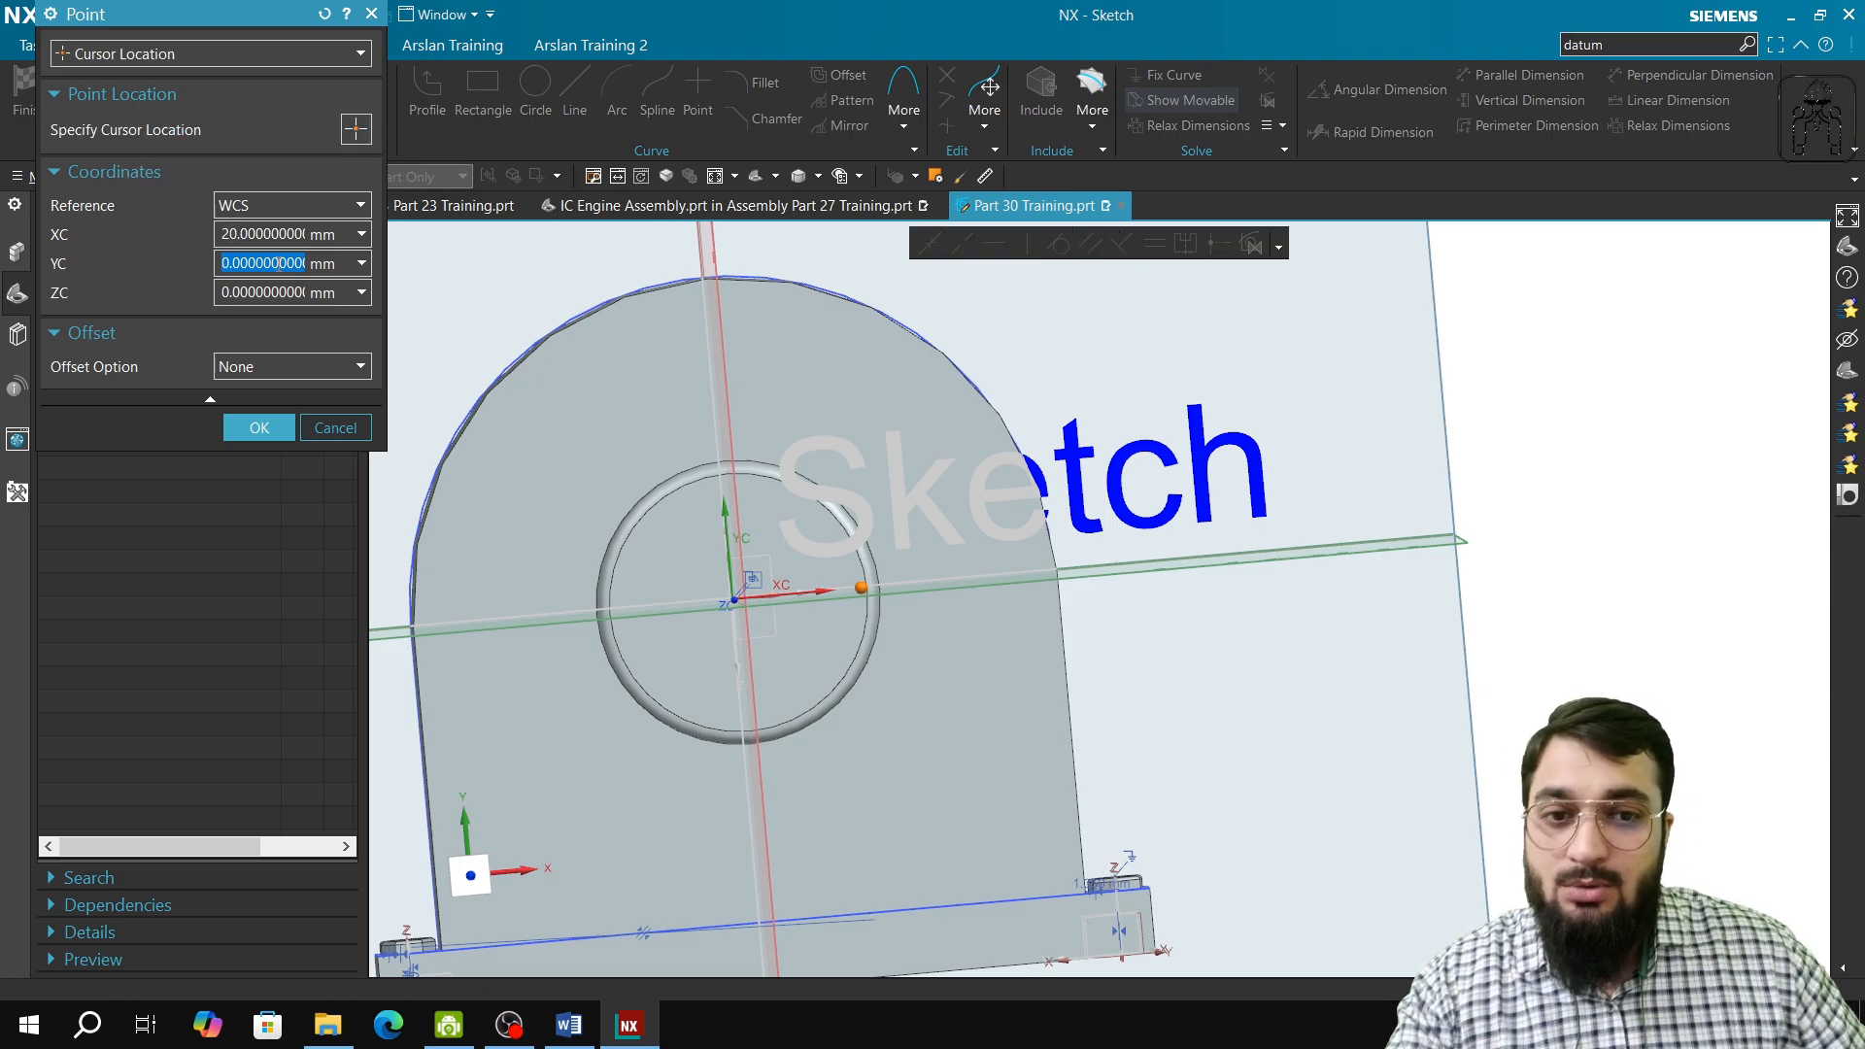
{"action": "left_click", "coordinate": [230, 234]}
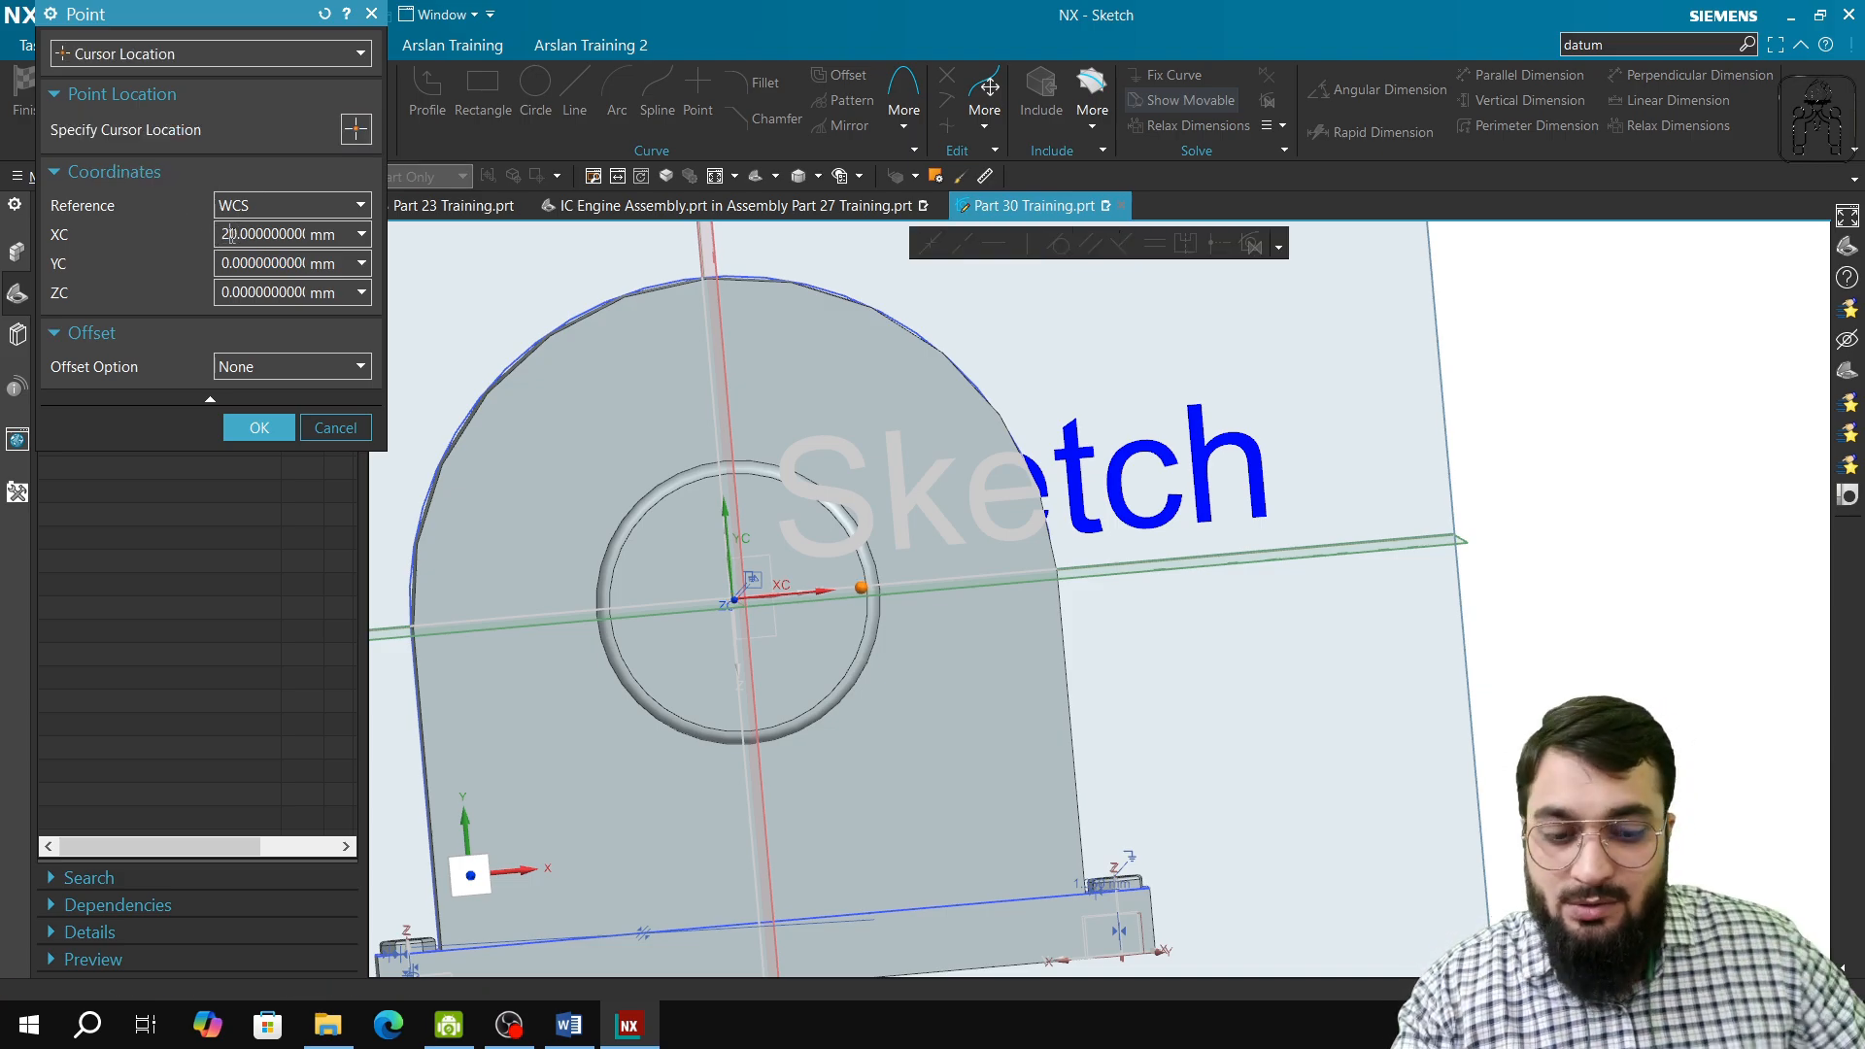
{"action": "type", "text": "0"}
{"action": "key", "text": "Tab"}
{"action": "scroll", "coordinate": [1329, 691], "scroll_direction": "down", "scroll_amount": 4}
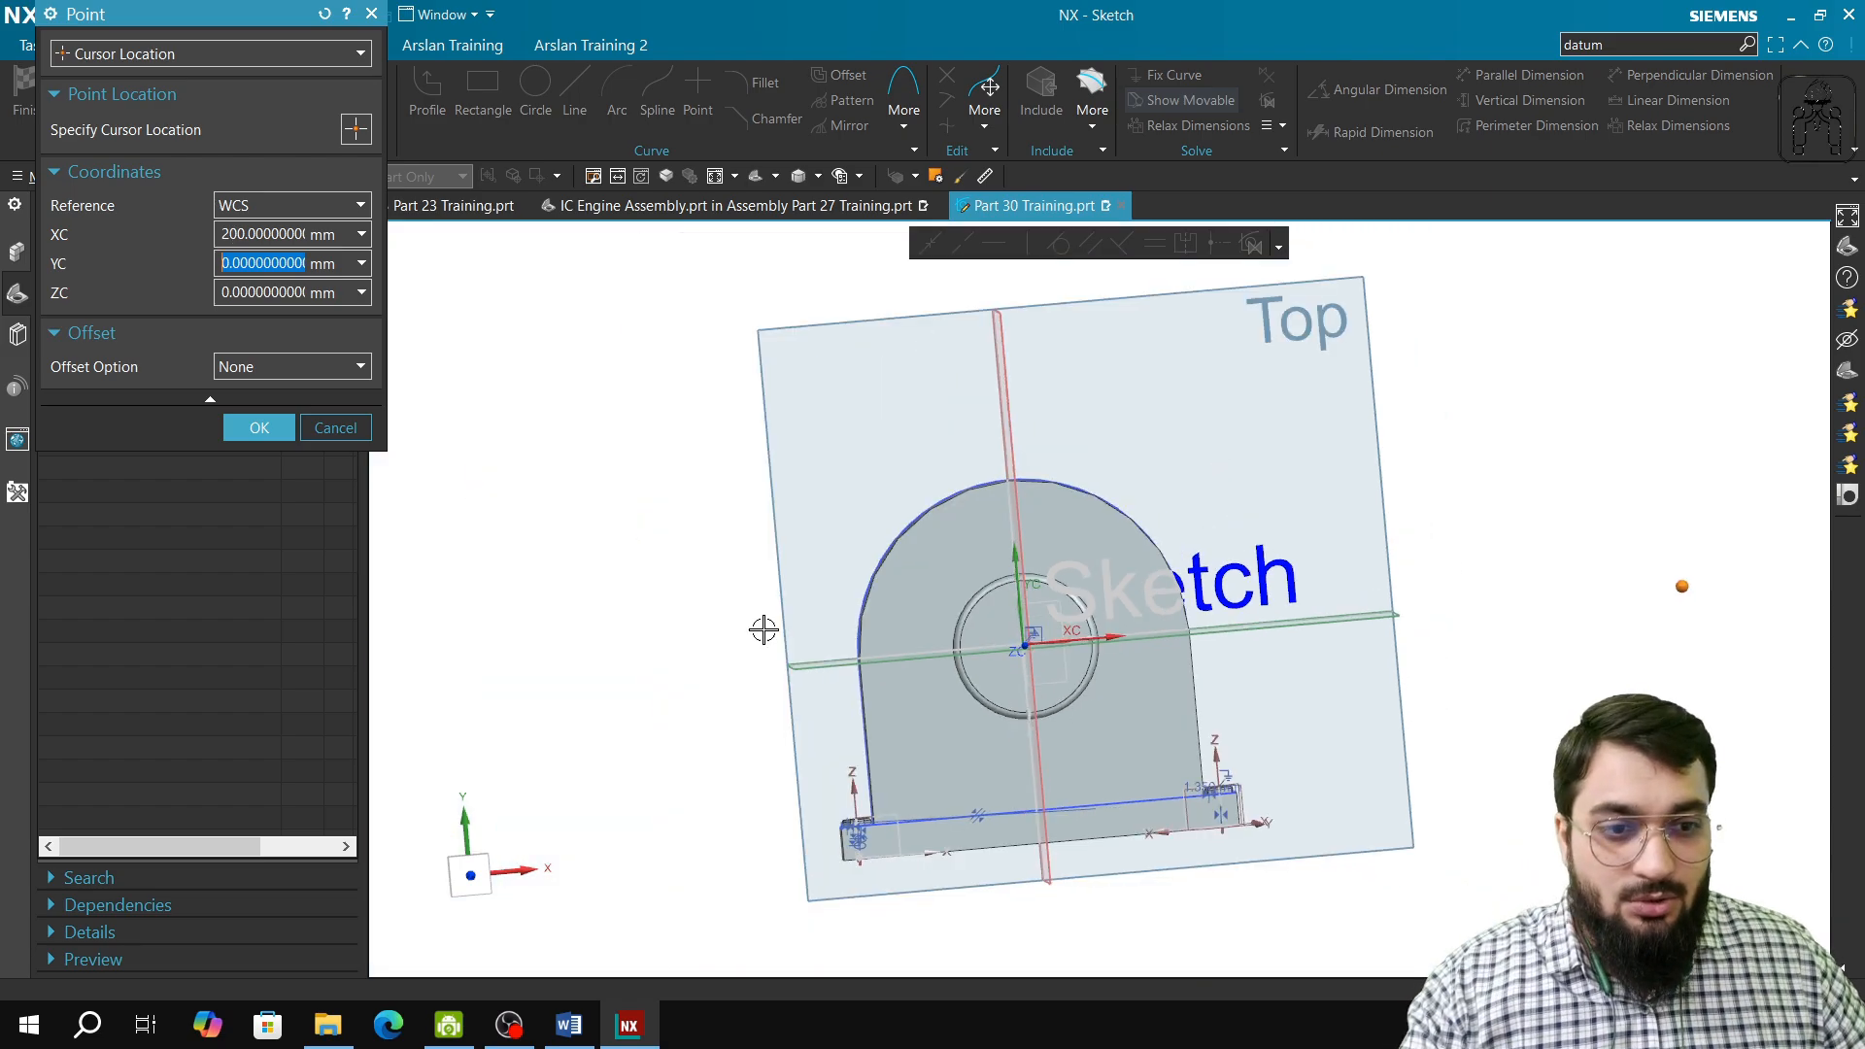
{"action": "left_click", "coordinate": [272, 437]}
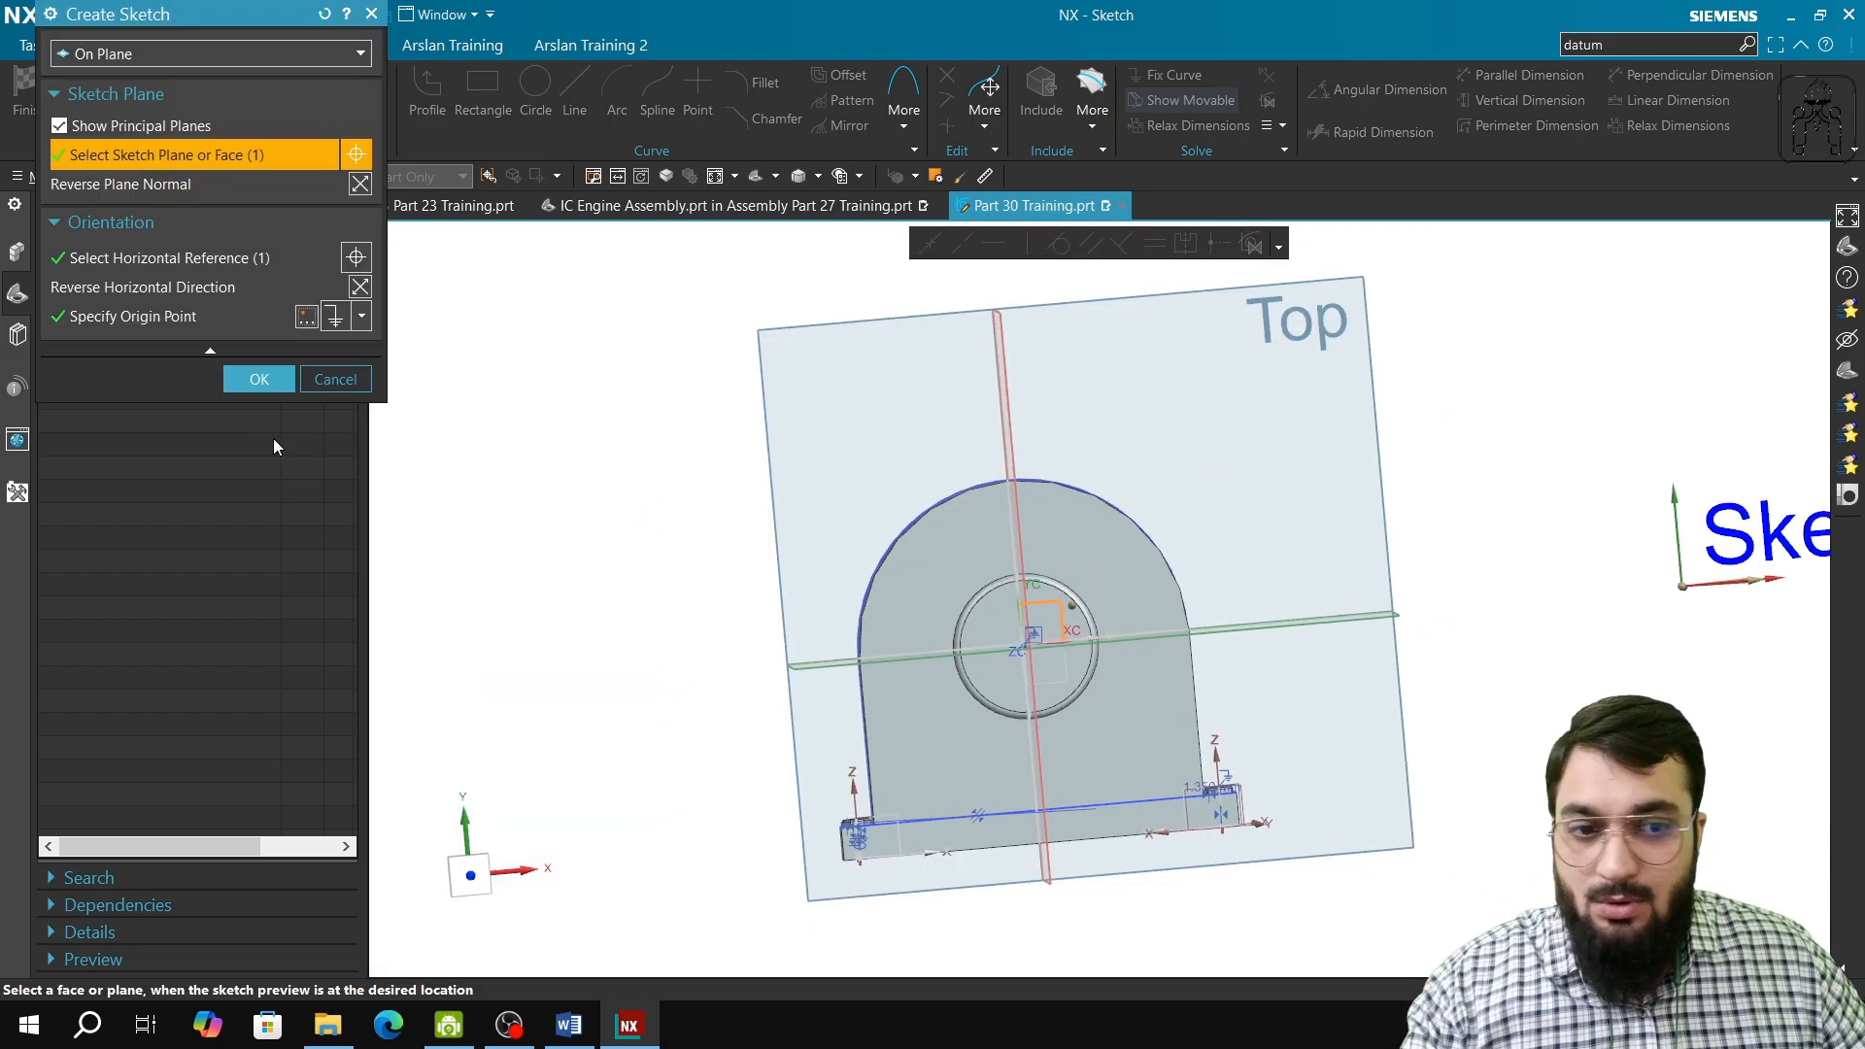
{"action": "left_click", "coordinate": [245, 379]}
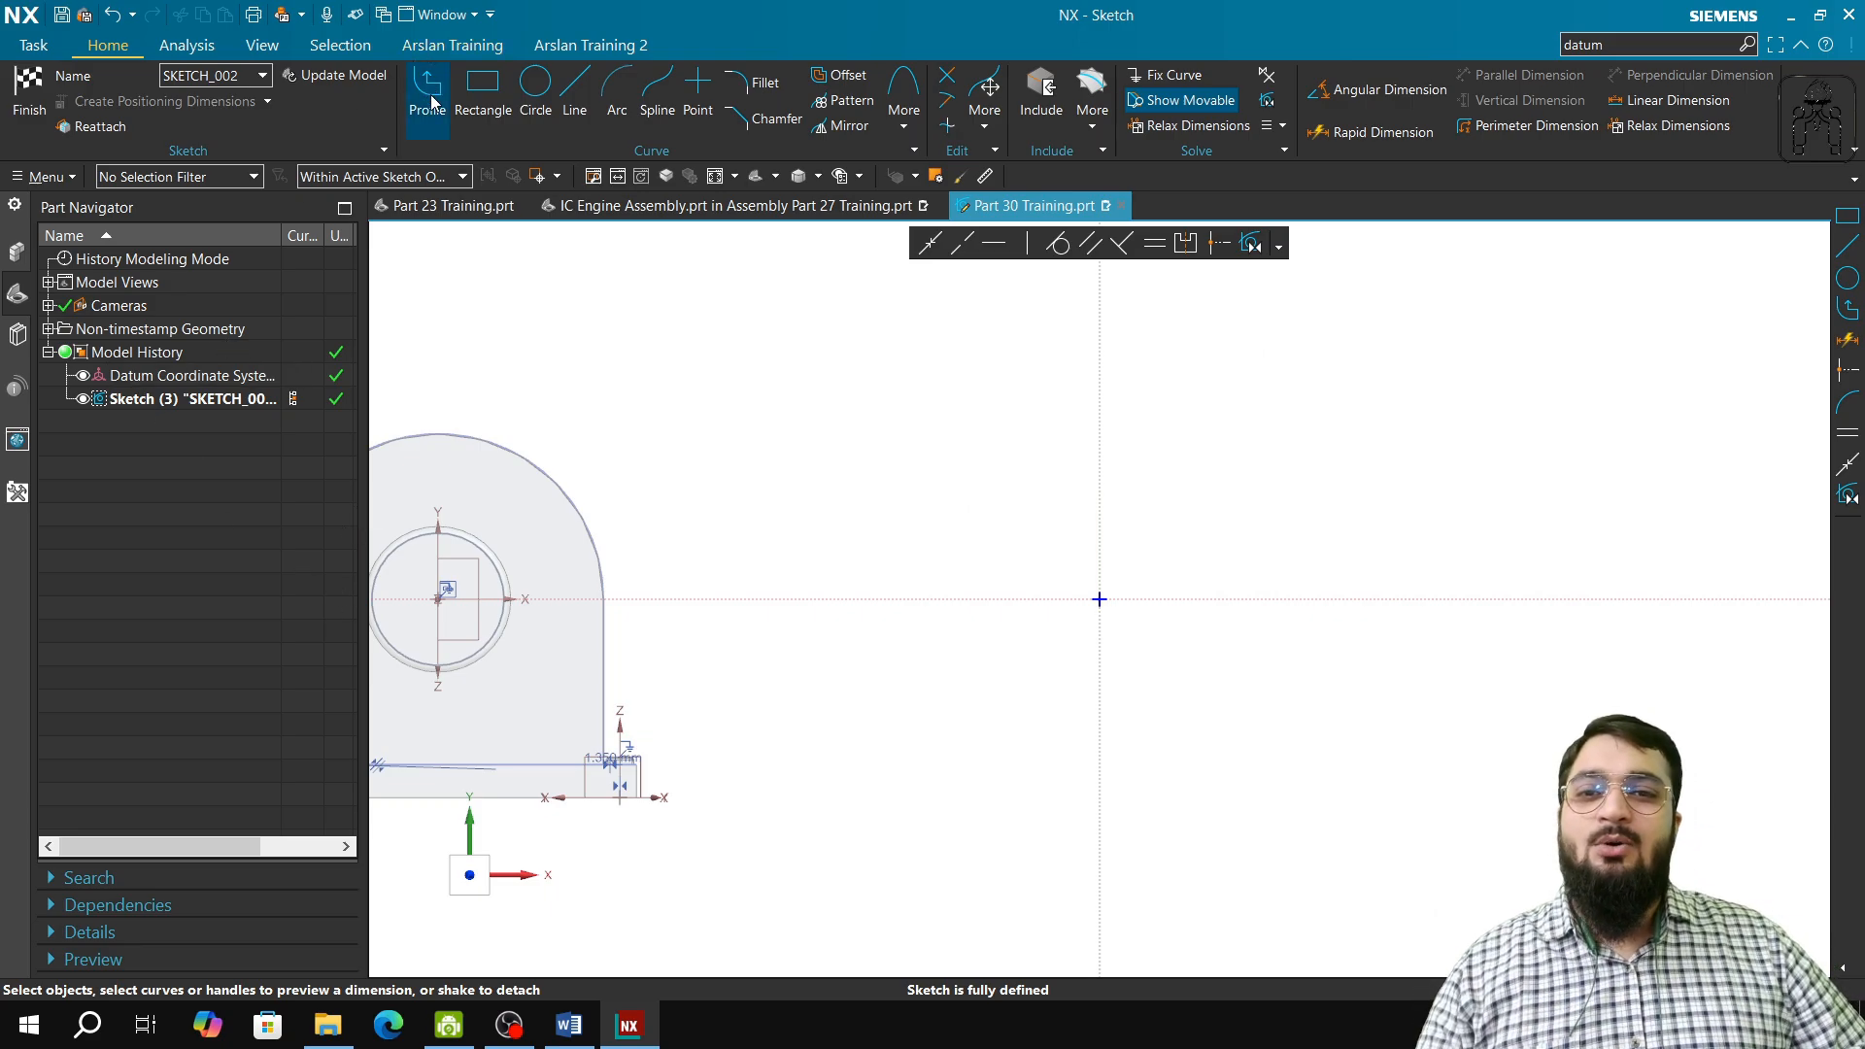
Step: Sketch a two-point rectangle about 44 mm wide and 63 mm high around the sketch origin and finish the sketch
{"action": "left_click", "coordinate": [483, 92]}
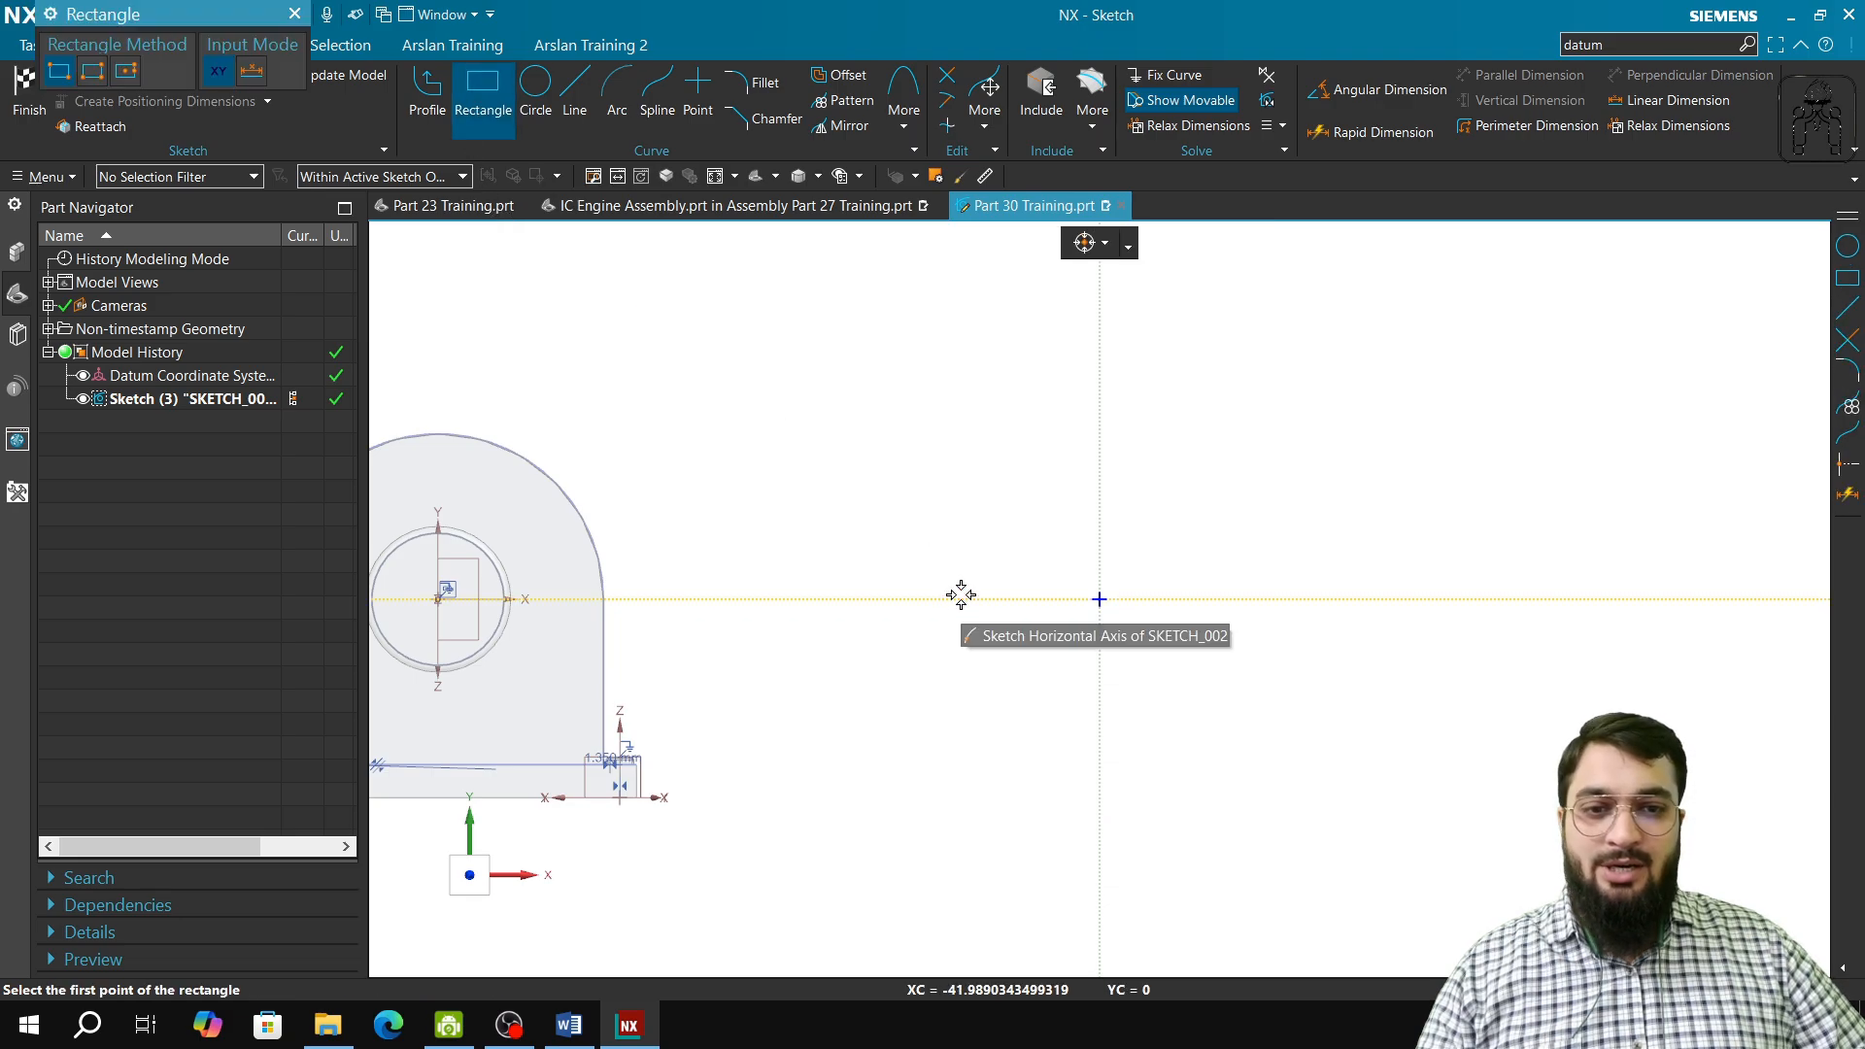
{"action": "left_click", "coordinate": [1027, 503]}
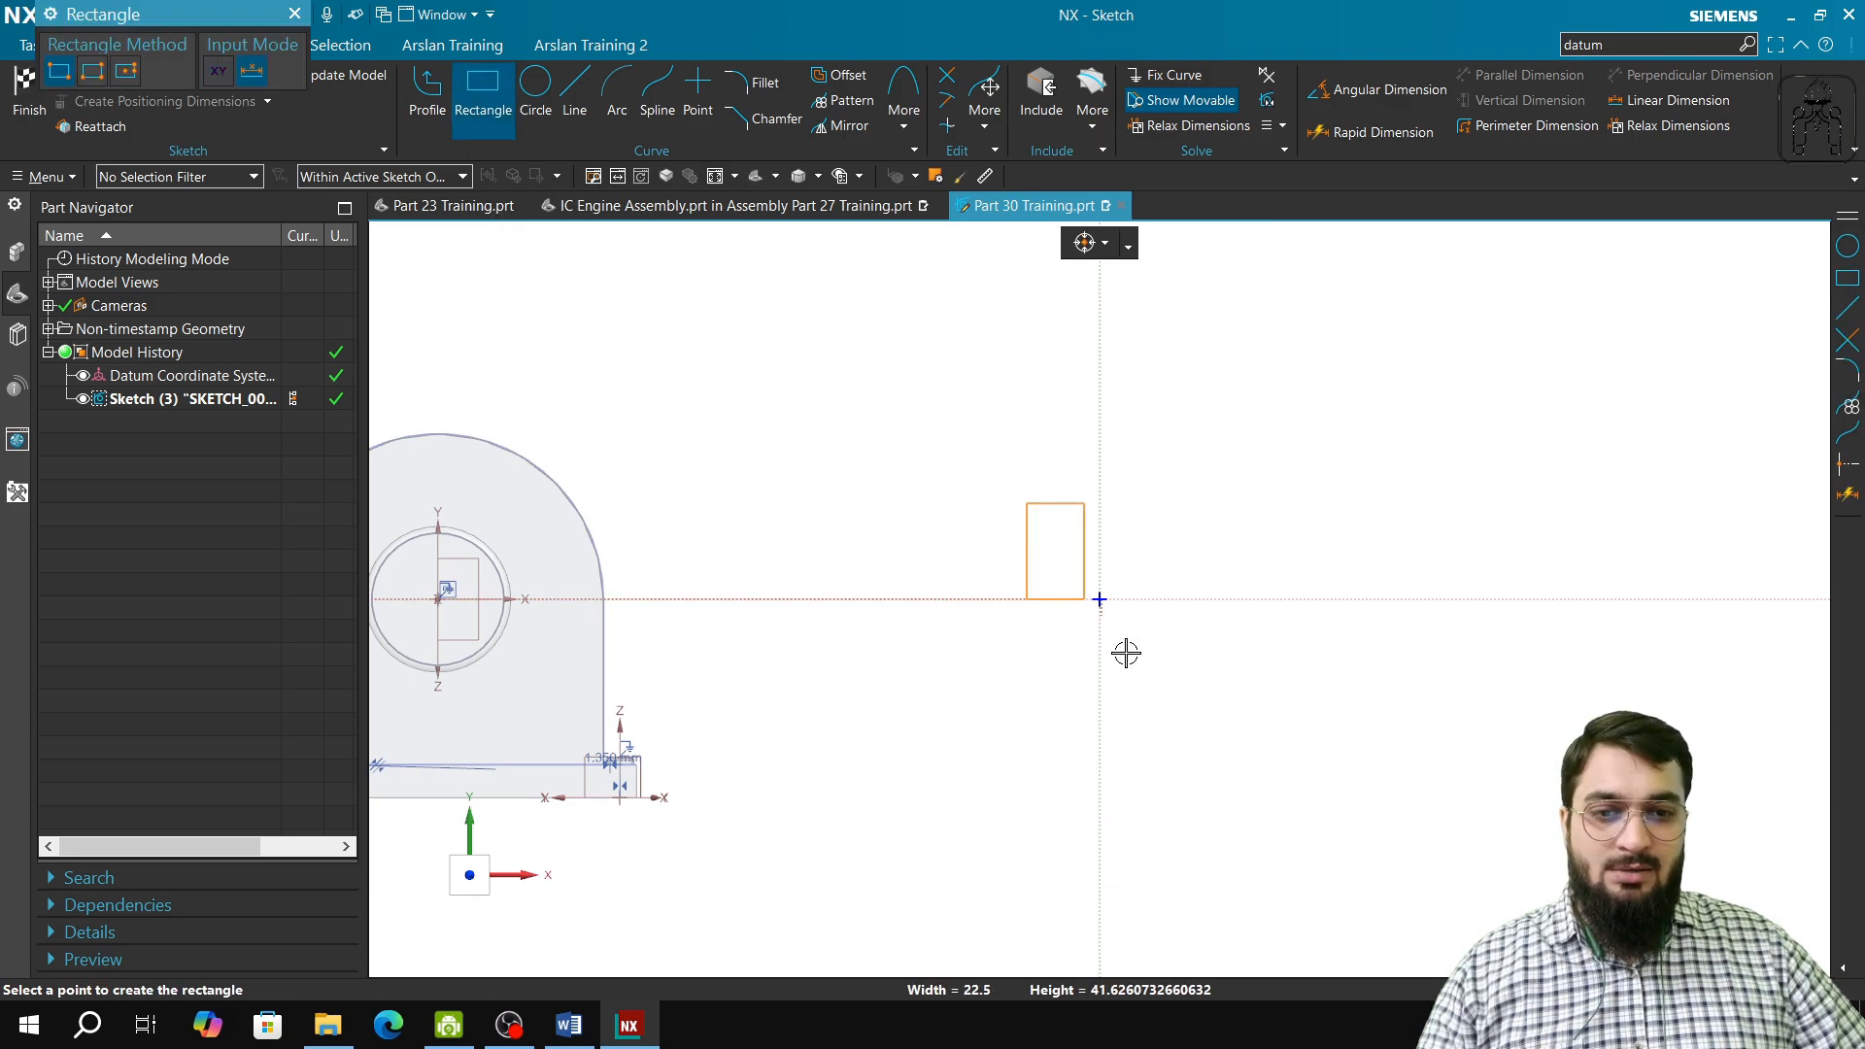
{"action": "left_click", "coordinate": [1166, 701]}
{"action": "left_click", "coordinate": [294, 14]}
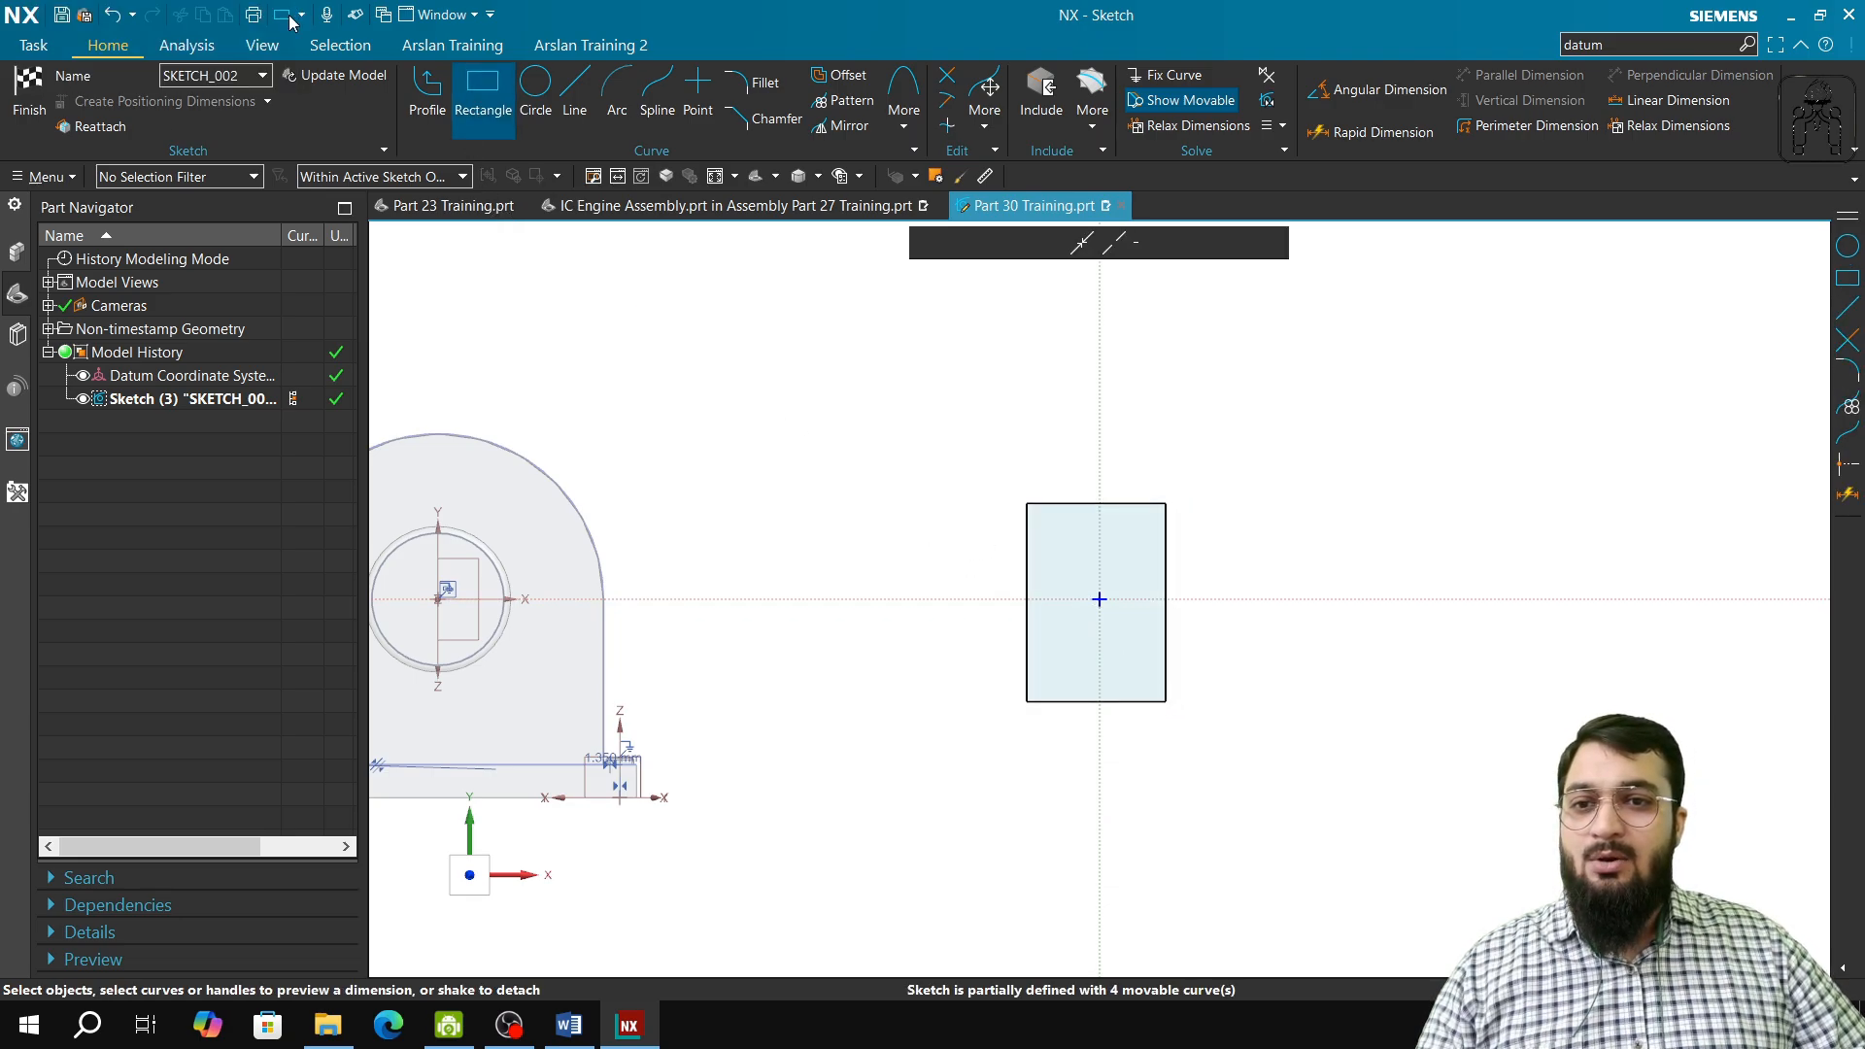
{"action": "left_click", "coordinate": [29, 92]}
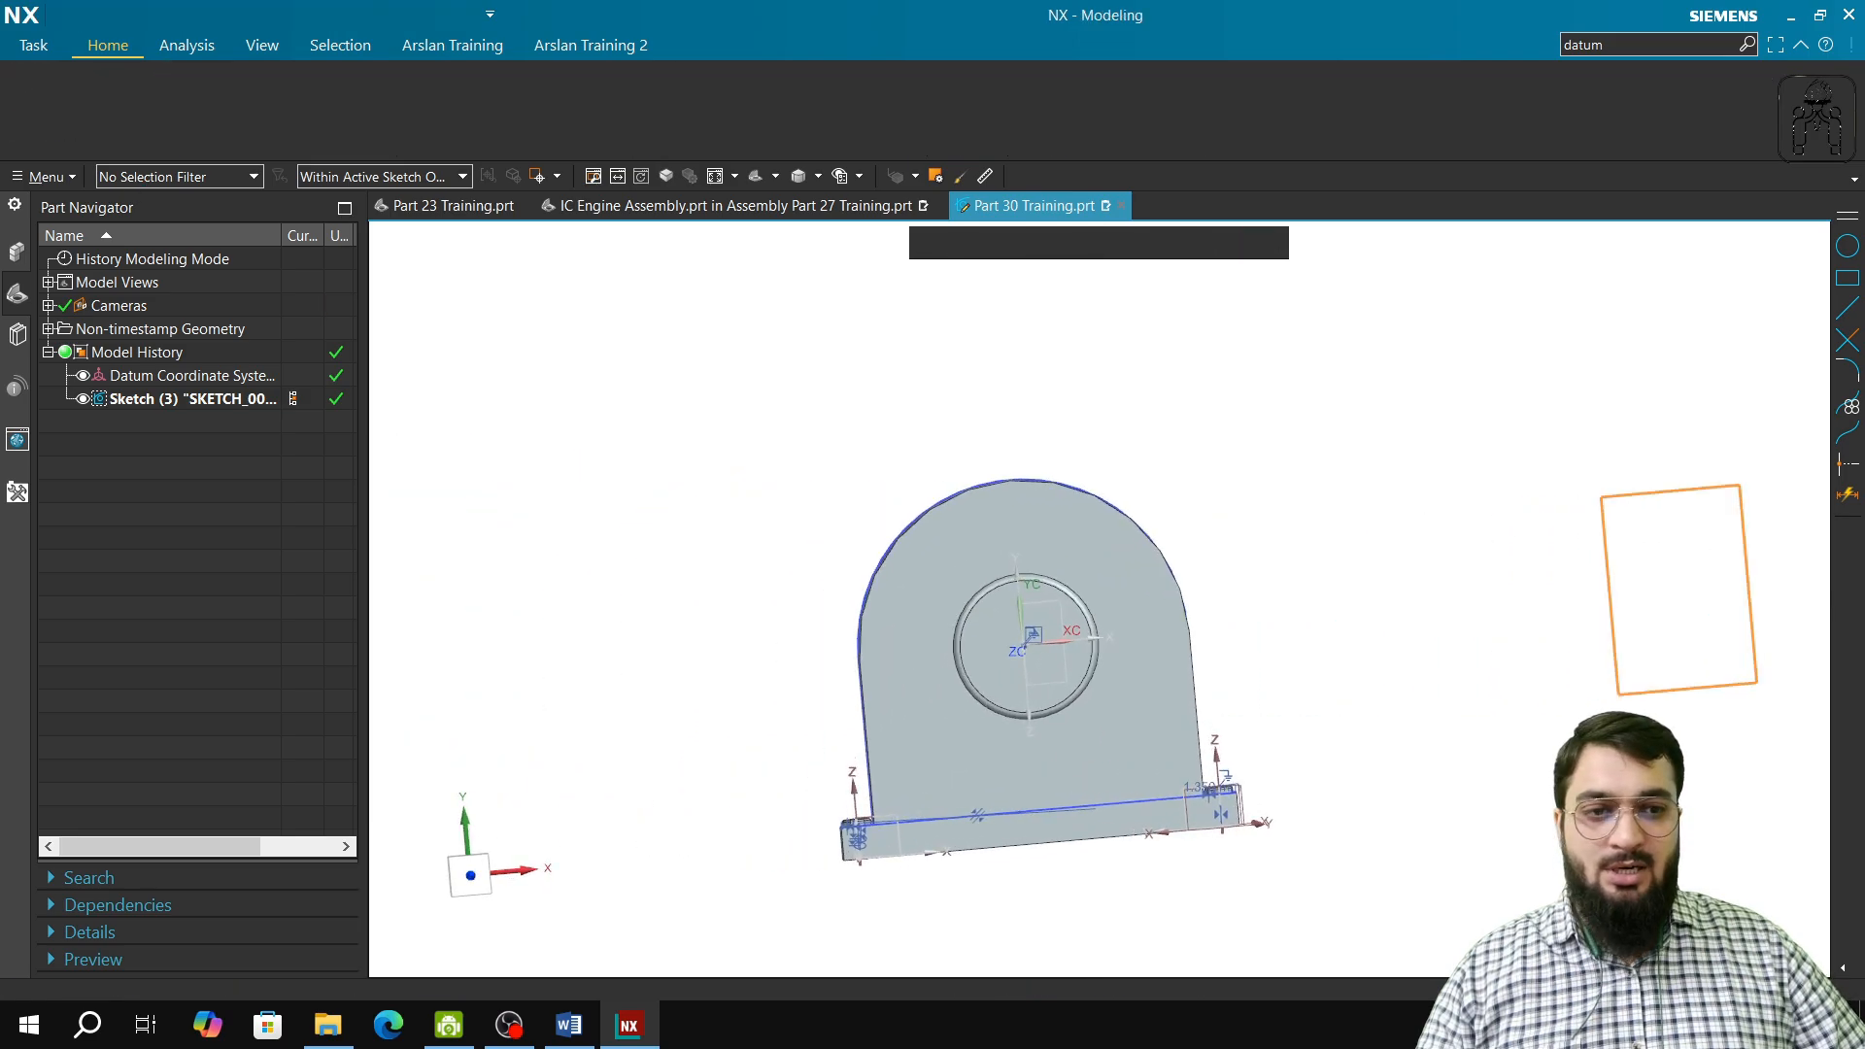
Step: Extrude the rectangle 13 mm towards the pin side as a separate body
{"action": "mouse_move", "coordinate": [1525, 738]}
{"action": "middle_mouse_down"}
{"action": "mouse_move", "coordinate": [1182, 712]}
{"action": "mouse_move", "coordinate": [1124, 762]}
{"action": "mouse_move", "coordinate": [919, 648]}
{"action": "middle_mouse_up"}
{"action": "key", "text": "x"}
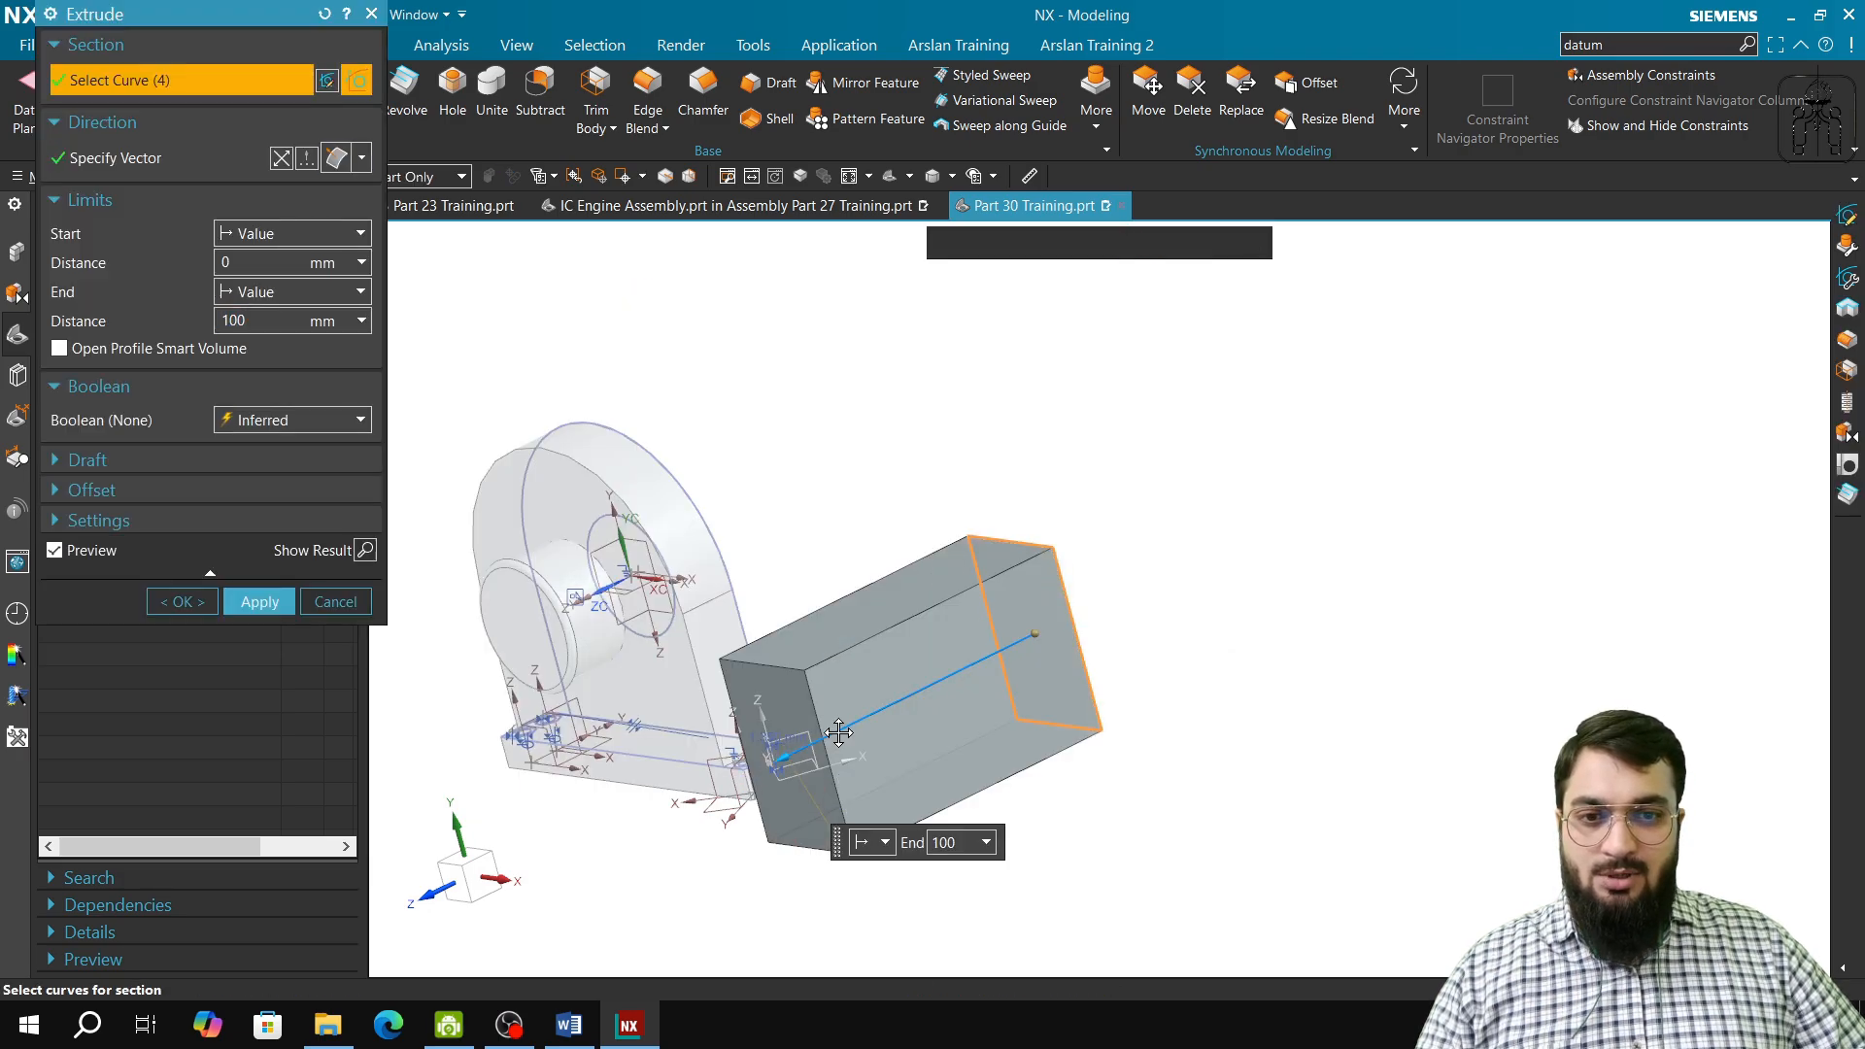
{"action": "left_click_drag", "start_coordinate": [777, 764], "coordinate": [989, 649]}
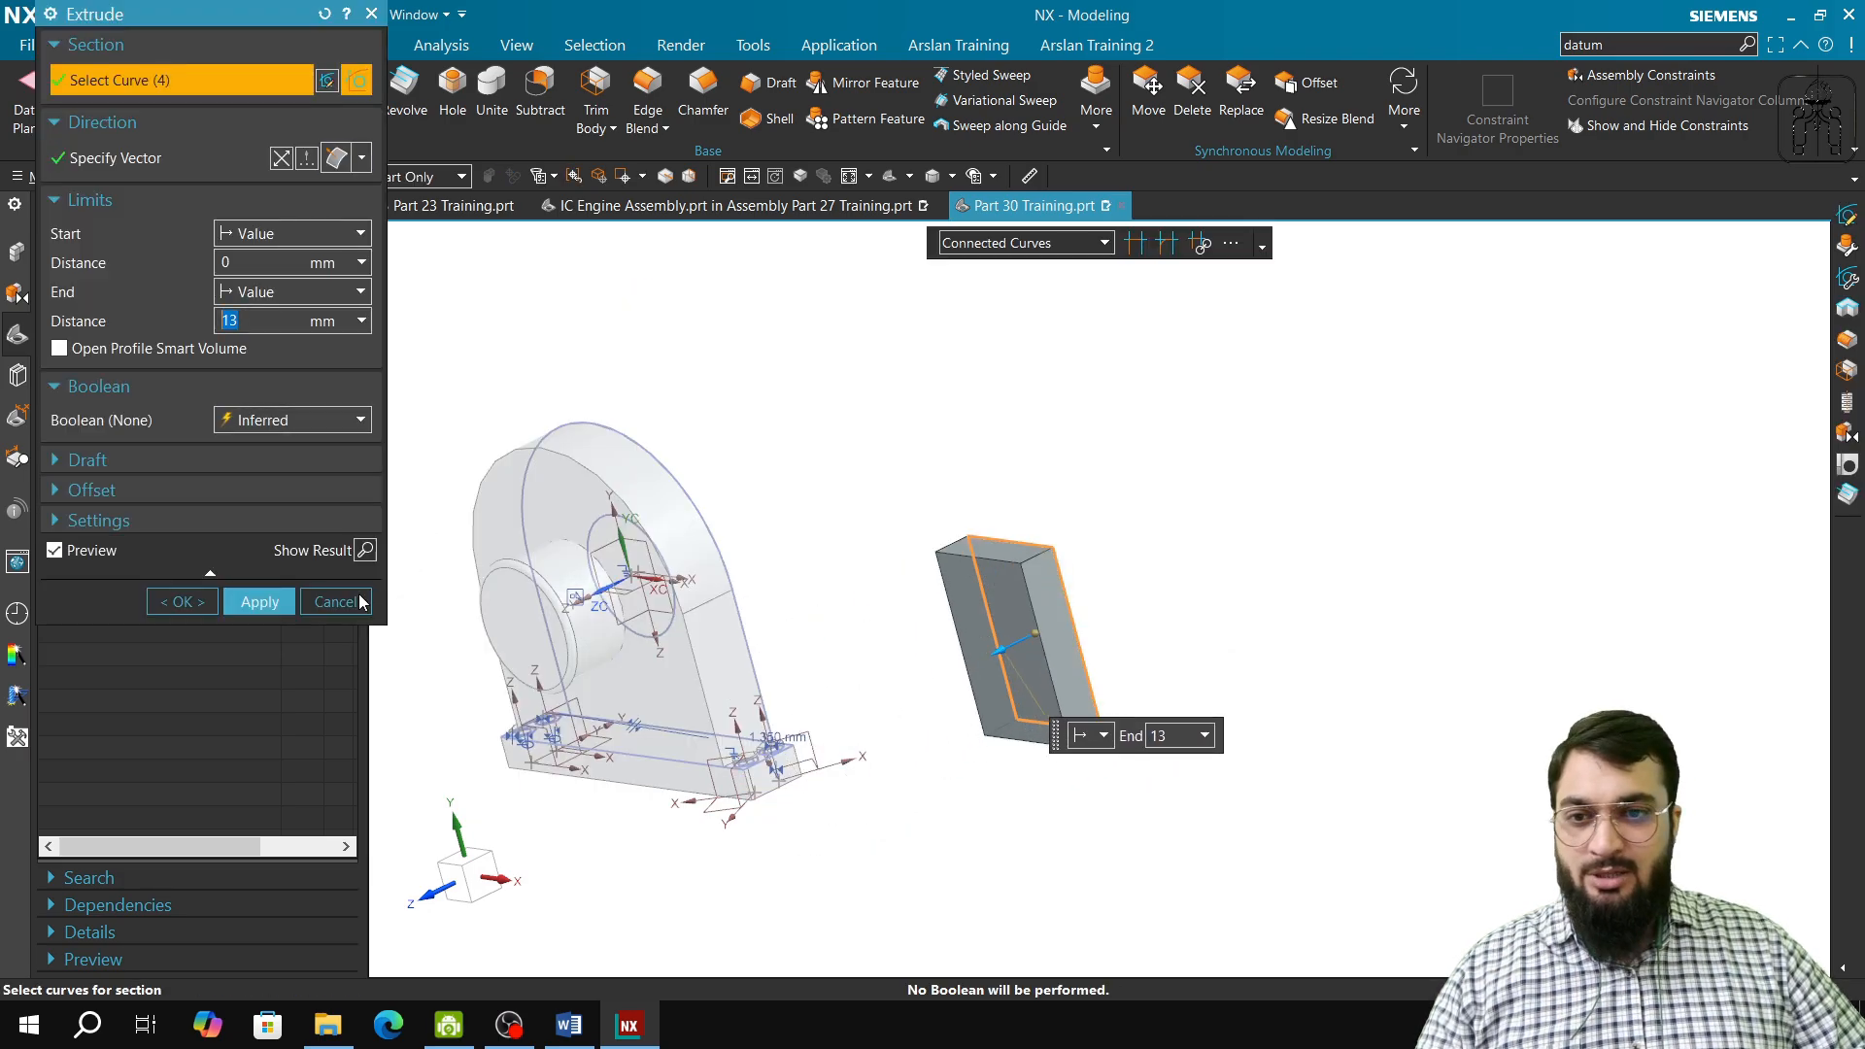
{"action": "left_click", "coordinate": [260, 604]}
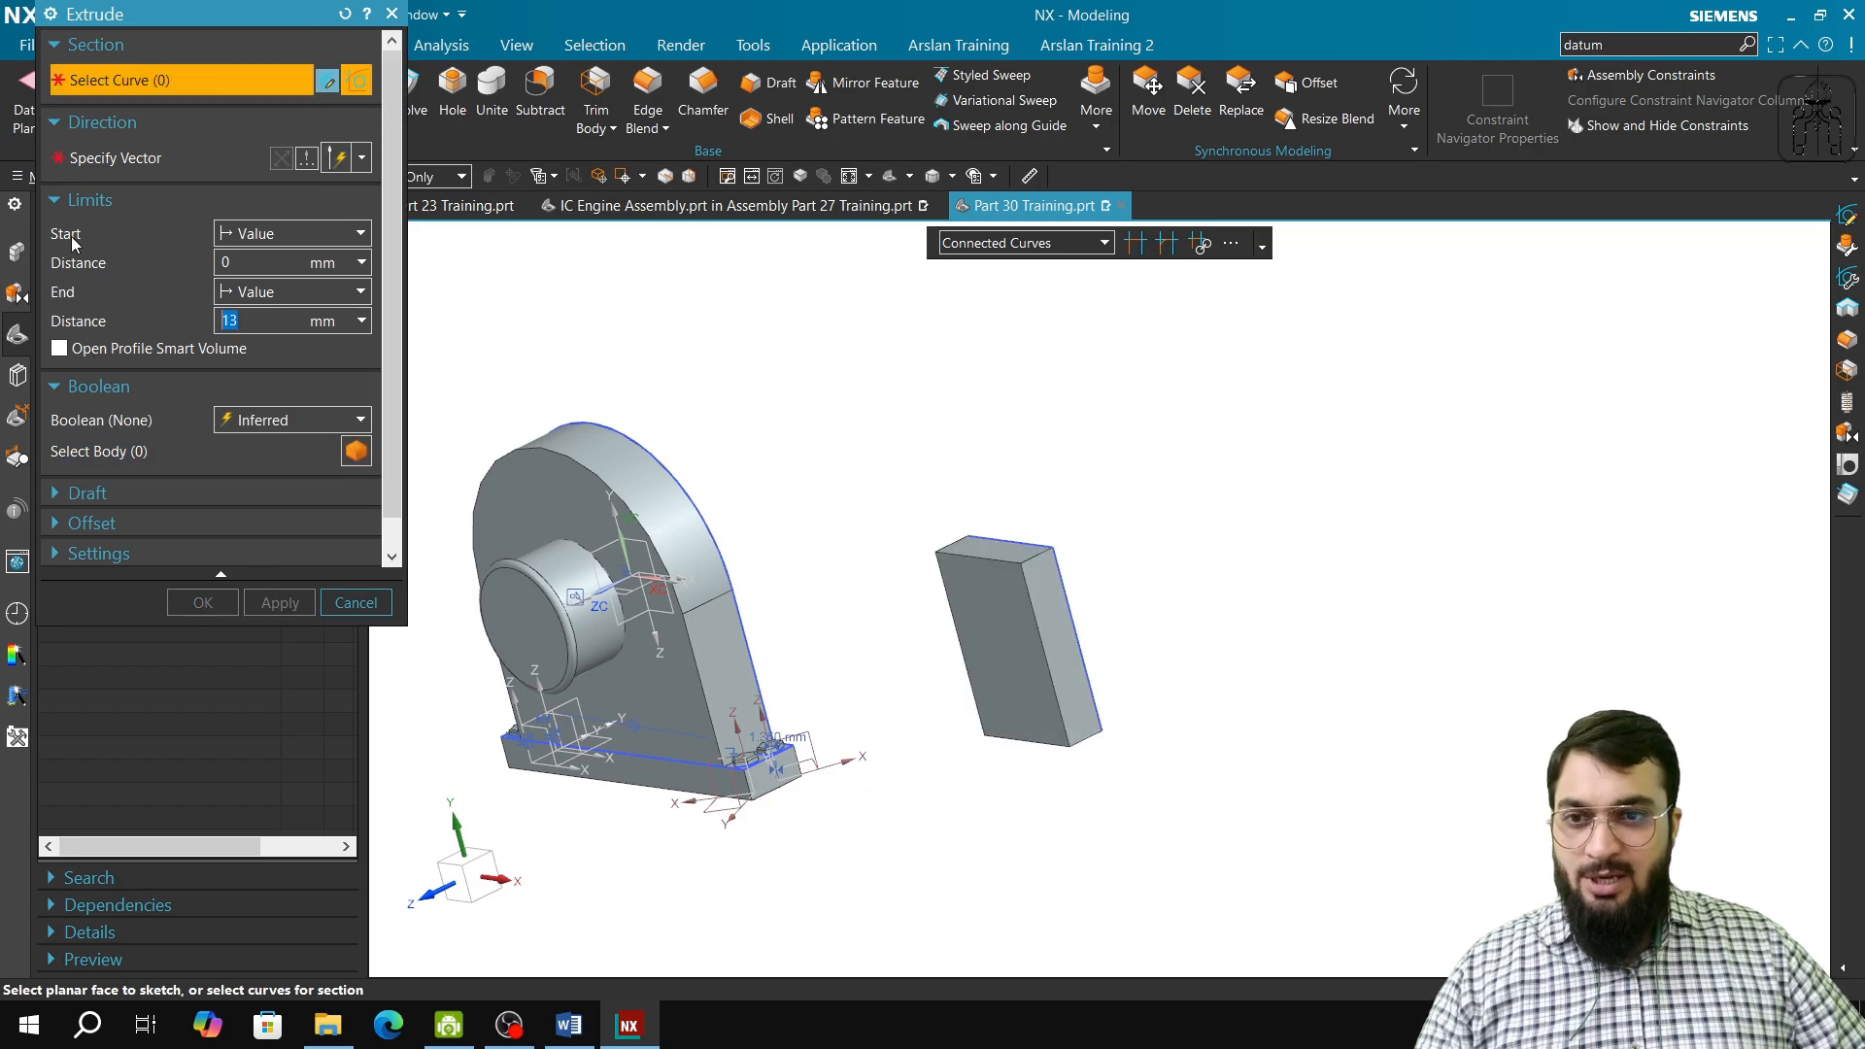
{"action": "left_click", "coordinate": [356, 603]}
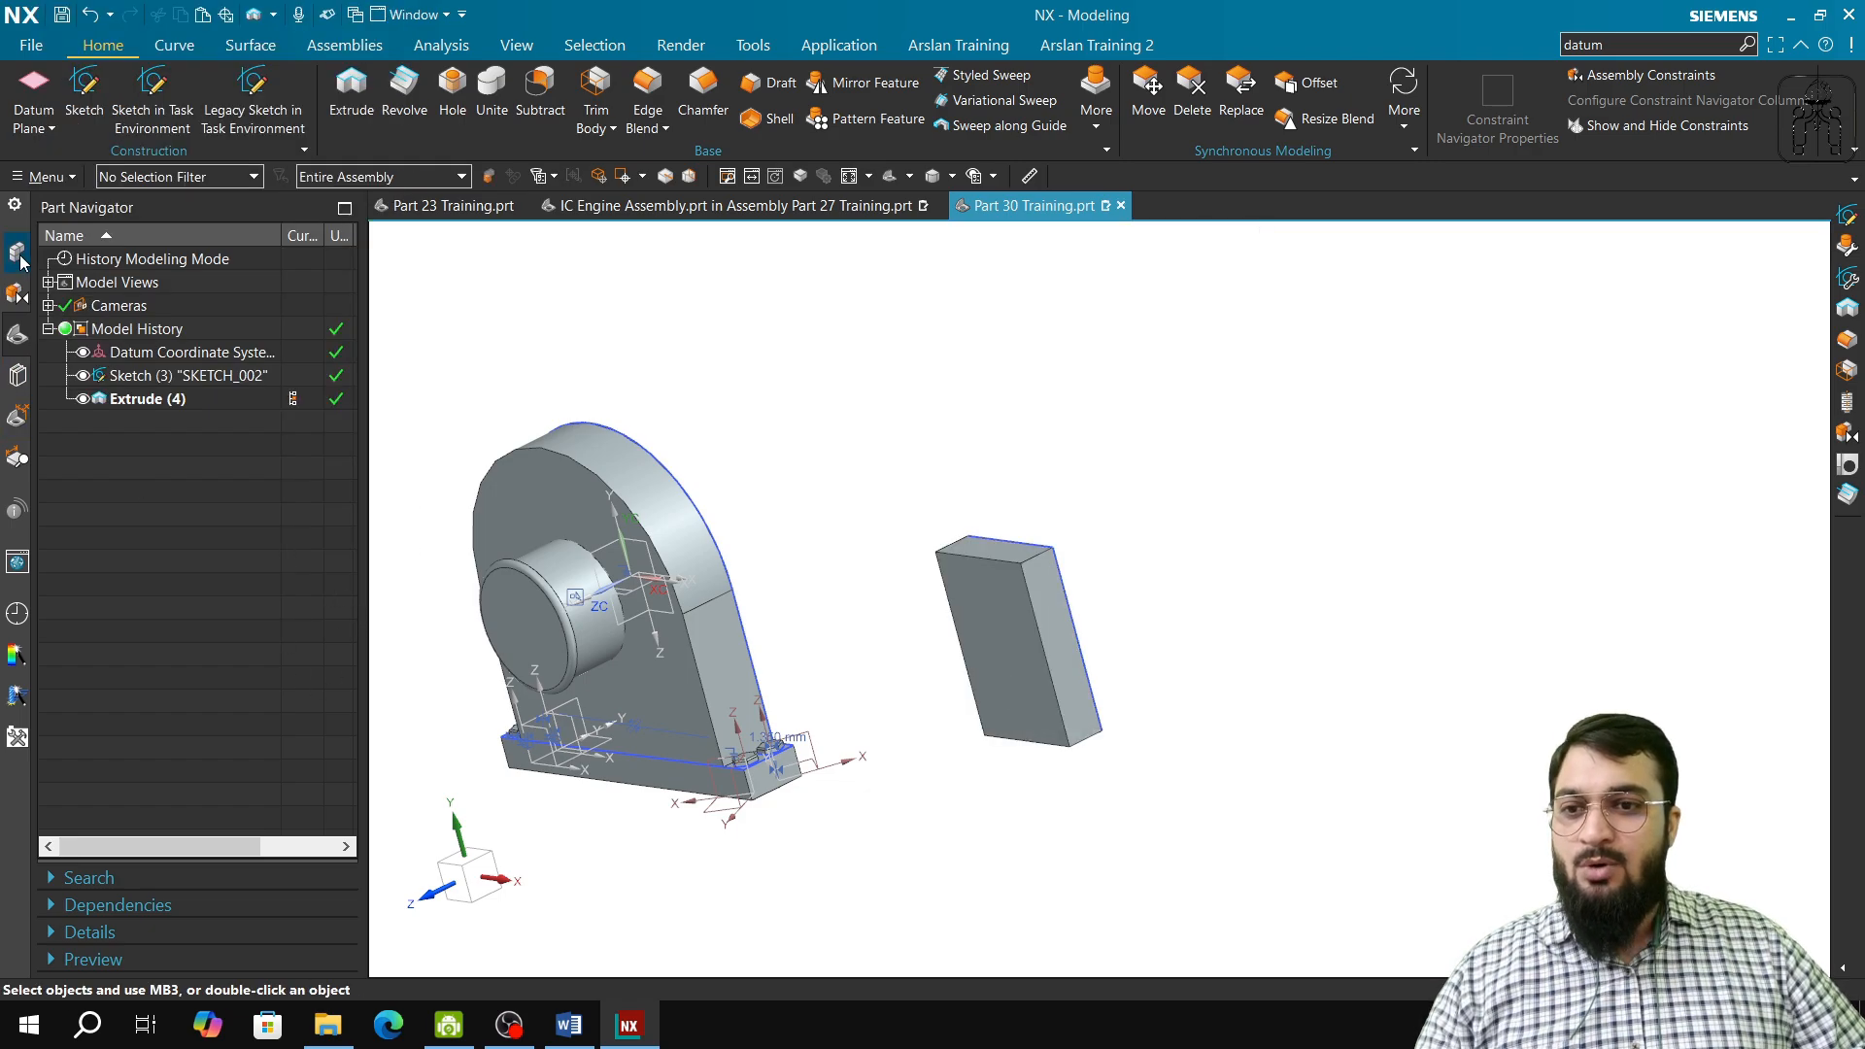
Step: Create a new component from the extruded block with the component name Cuboid and WCS as its origin
{"action": "left_click", "coordinate": [19, 260]}
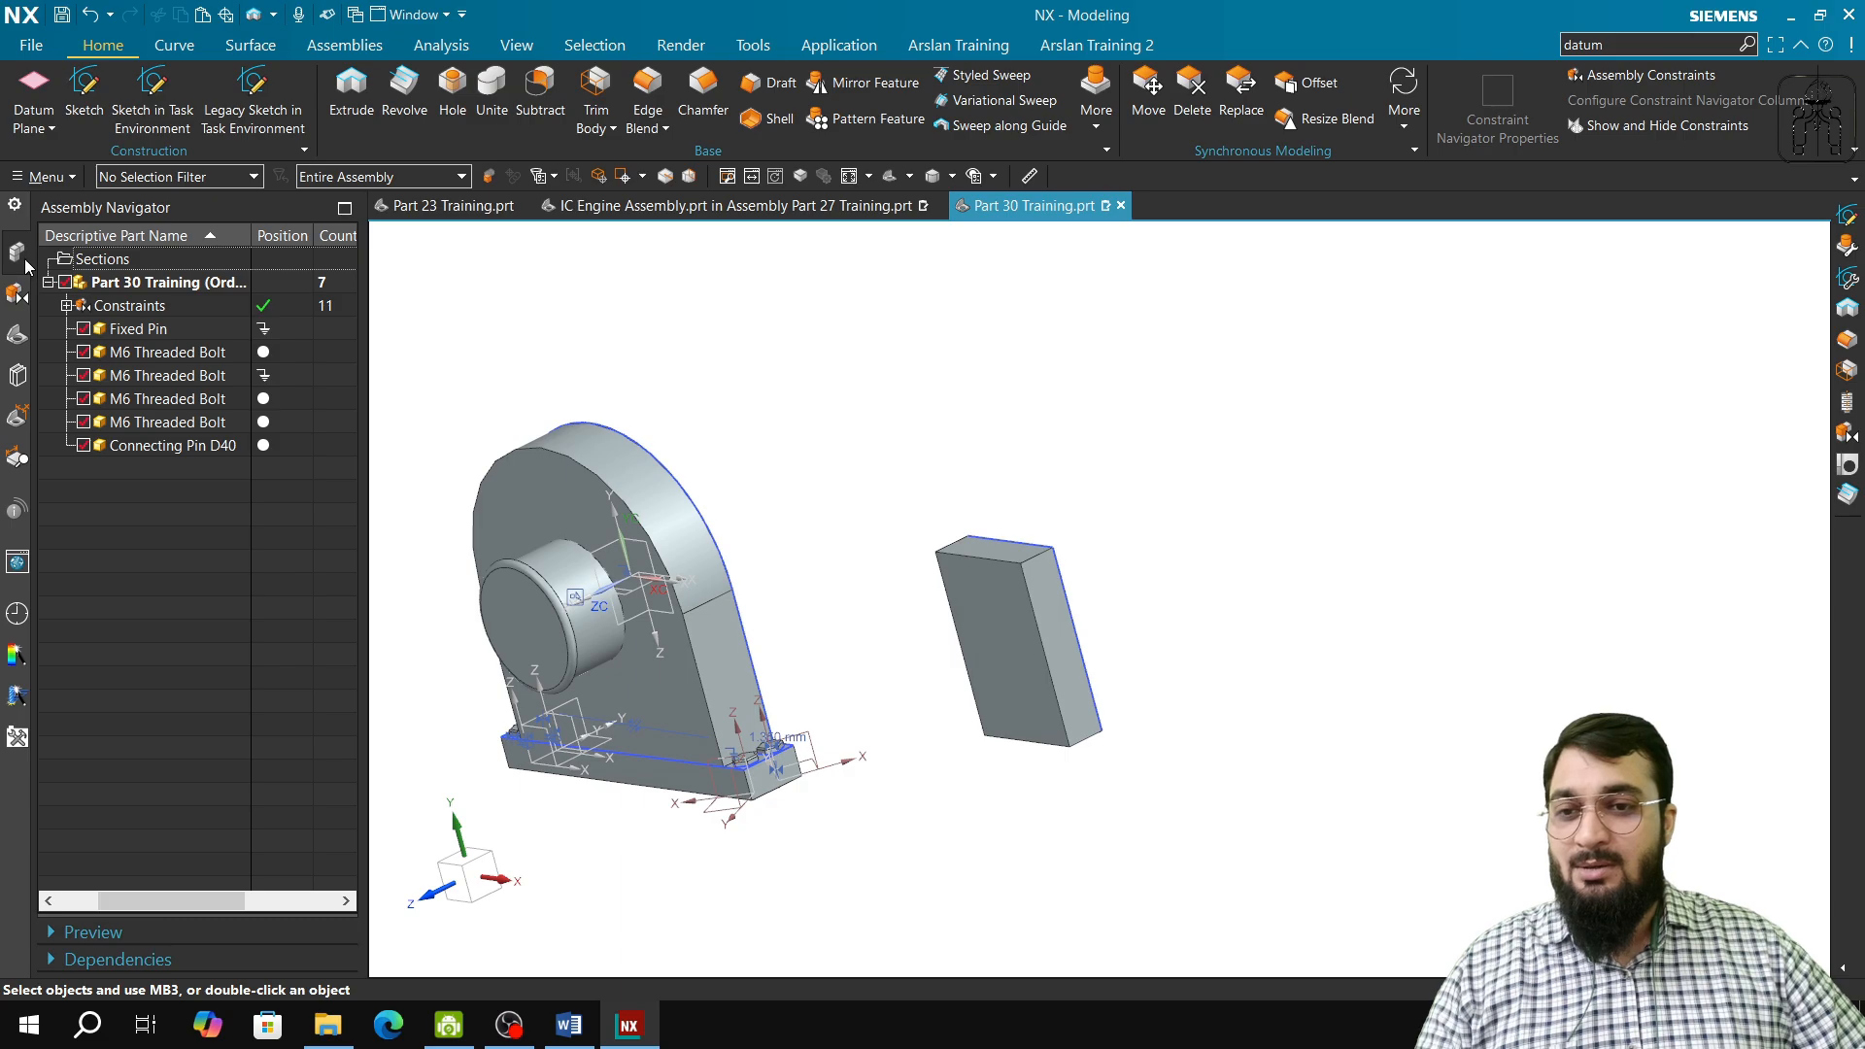
{"action": "left_click", "coordinate": [333, 49]}
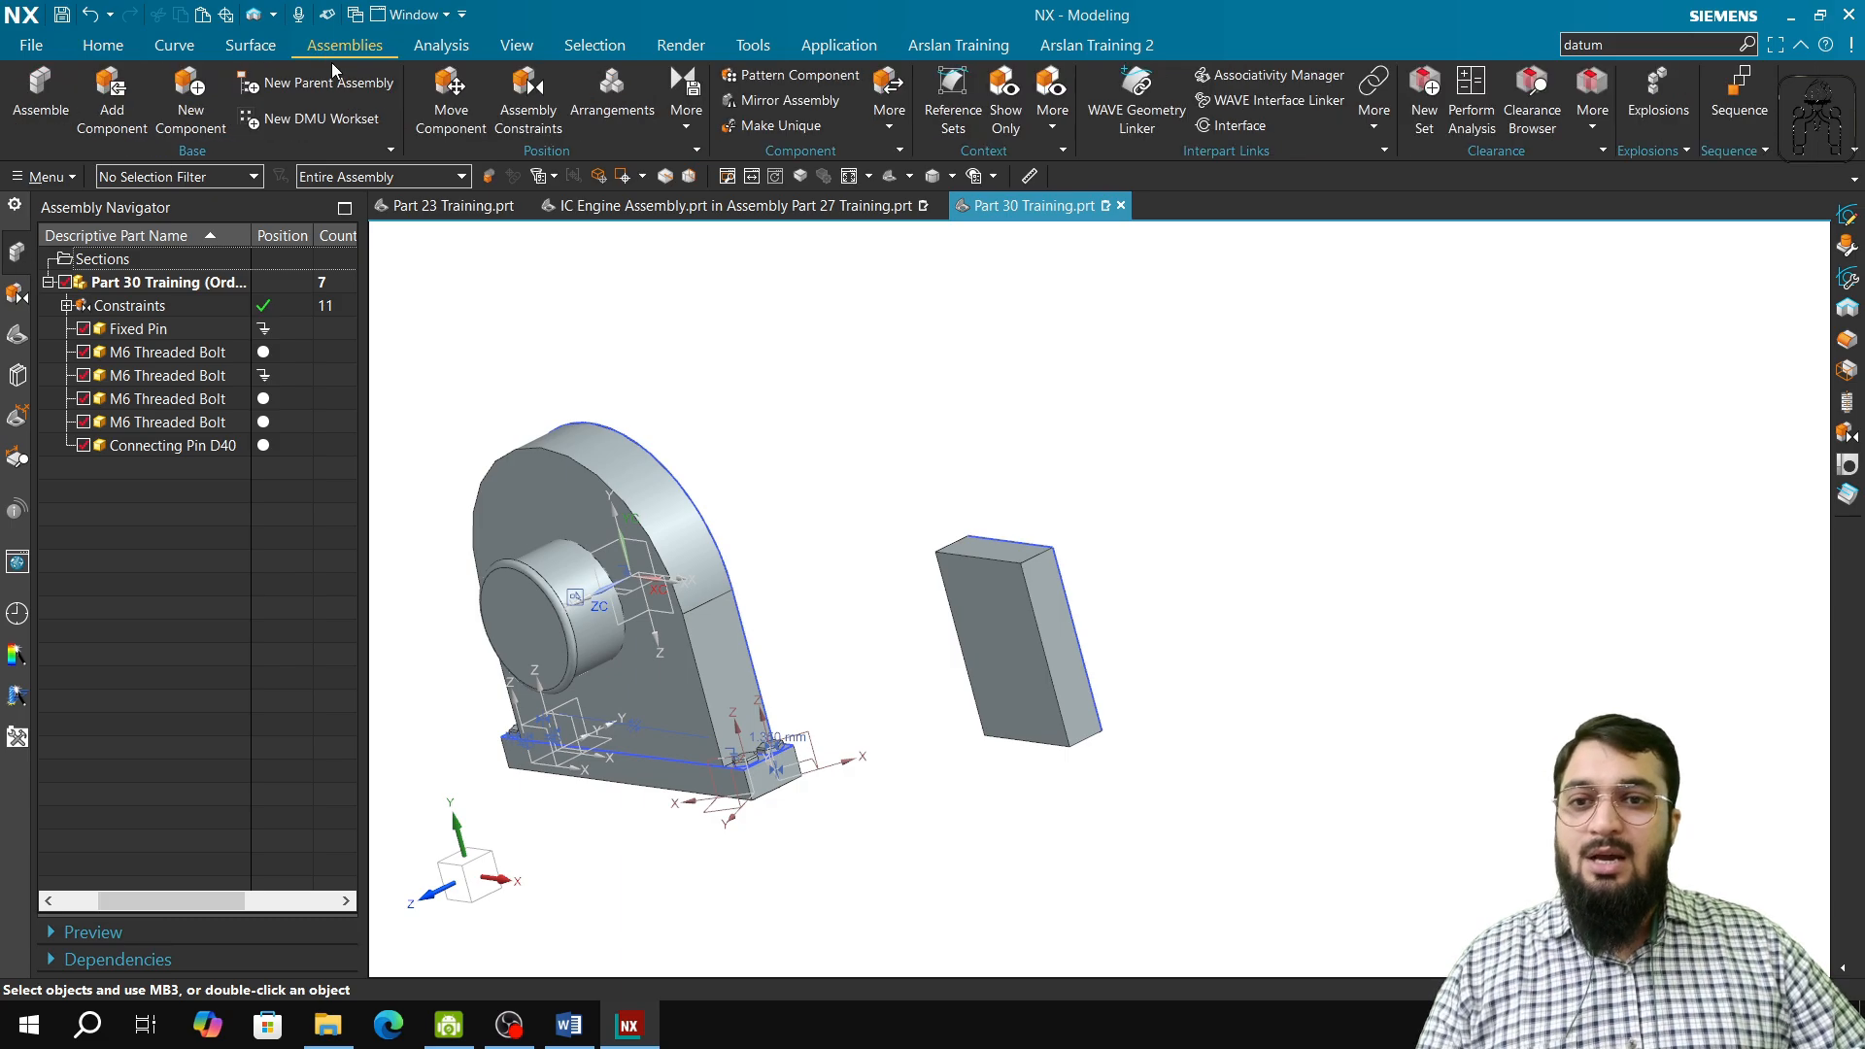
{"action": "left_click", "coordinate": [192, 98]}
{"action": "left_click", "coordinate": [1032, 604]}
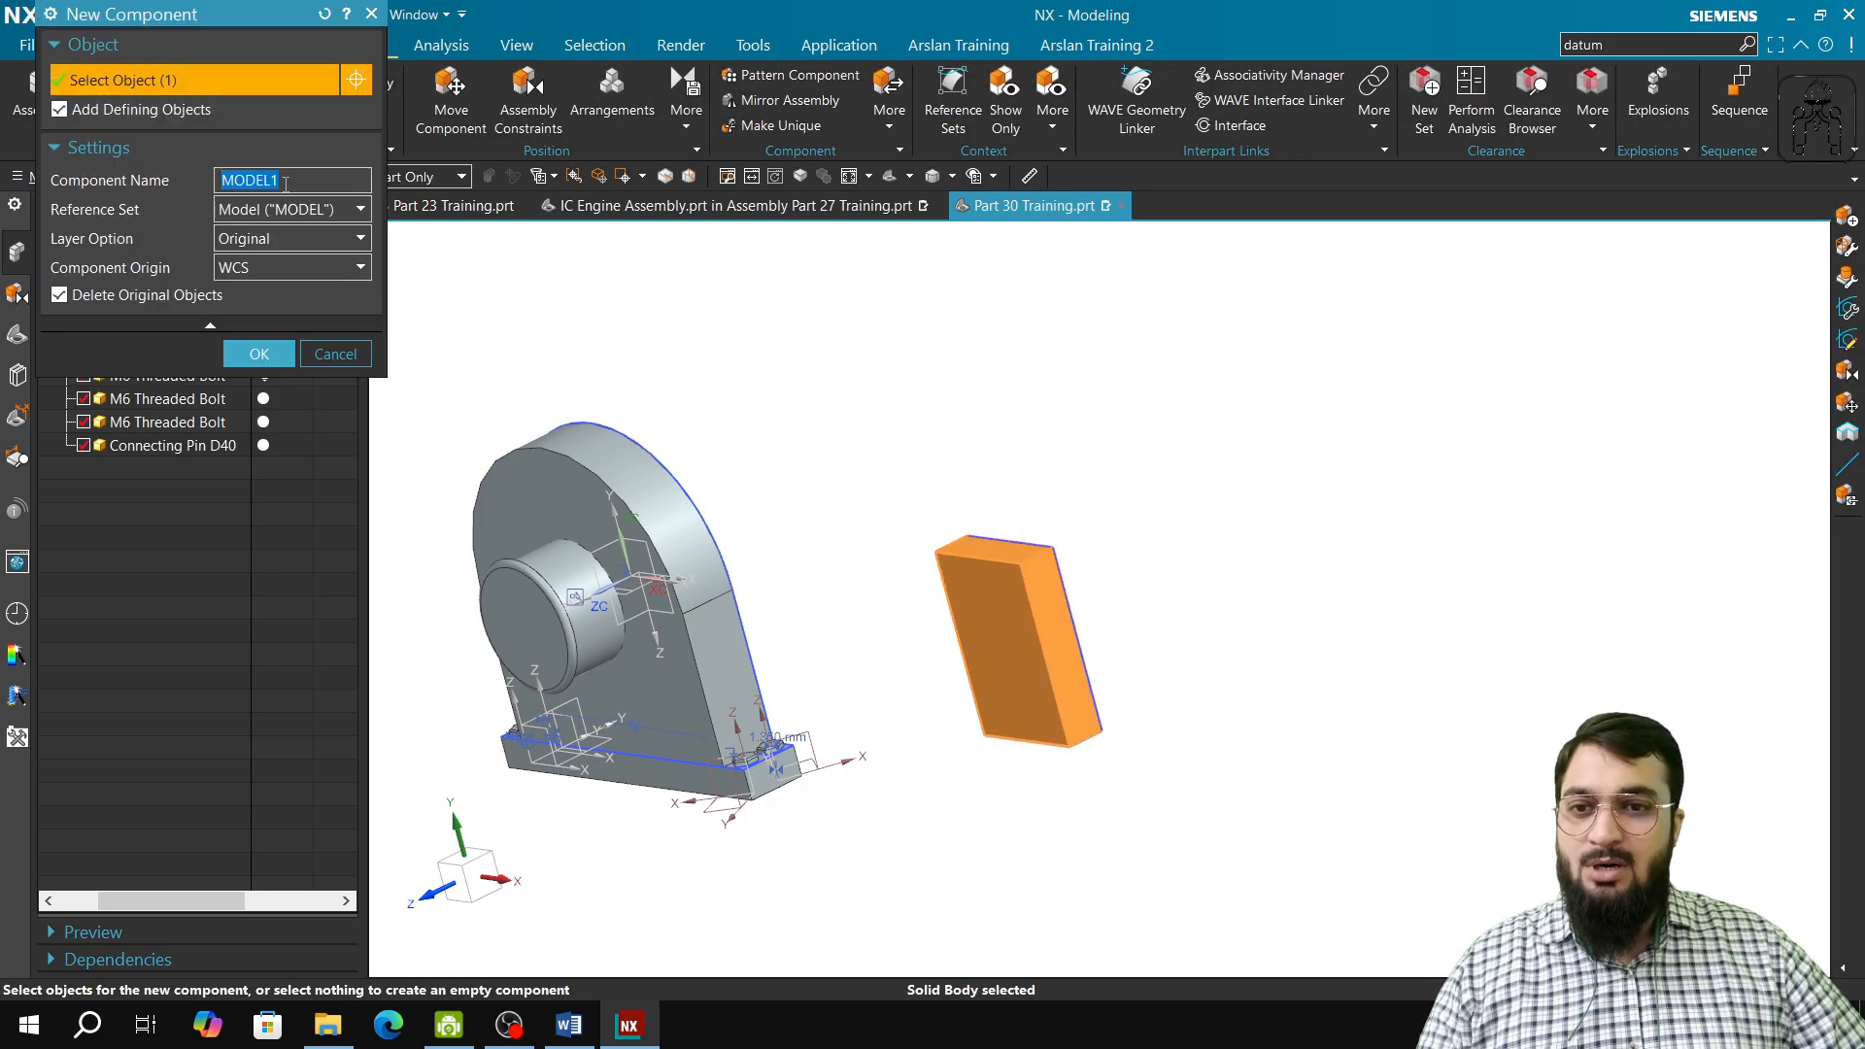
{"action": "key", "text": "BackSpace"}
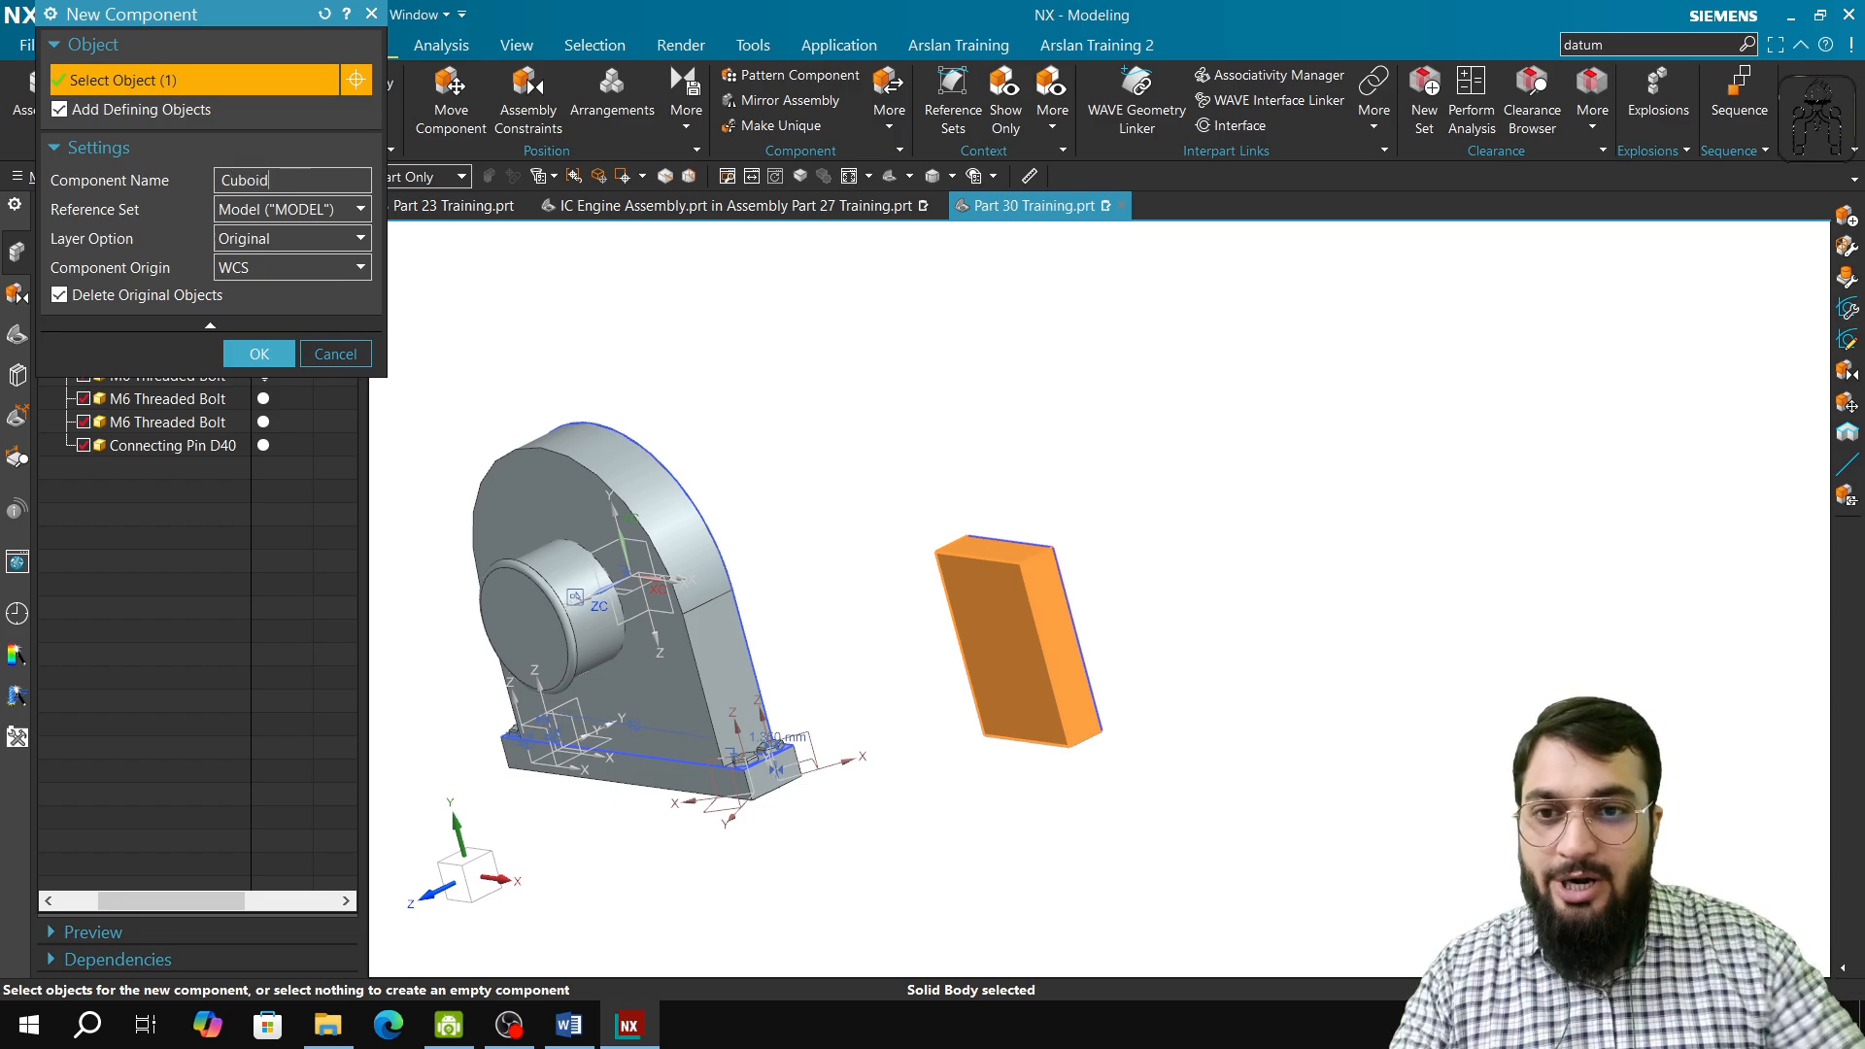
{"action": "left_click", "coordinate": [274, 358]}
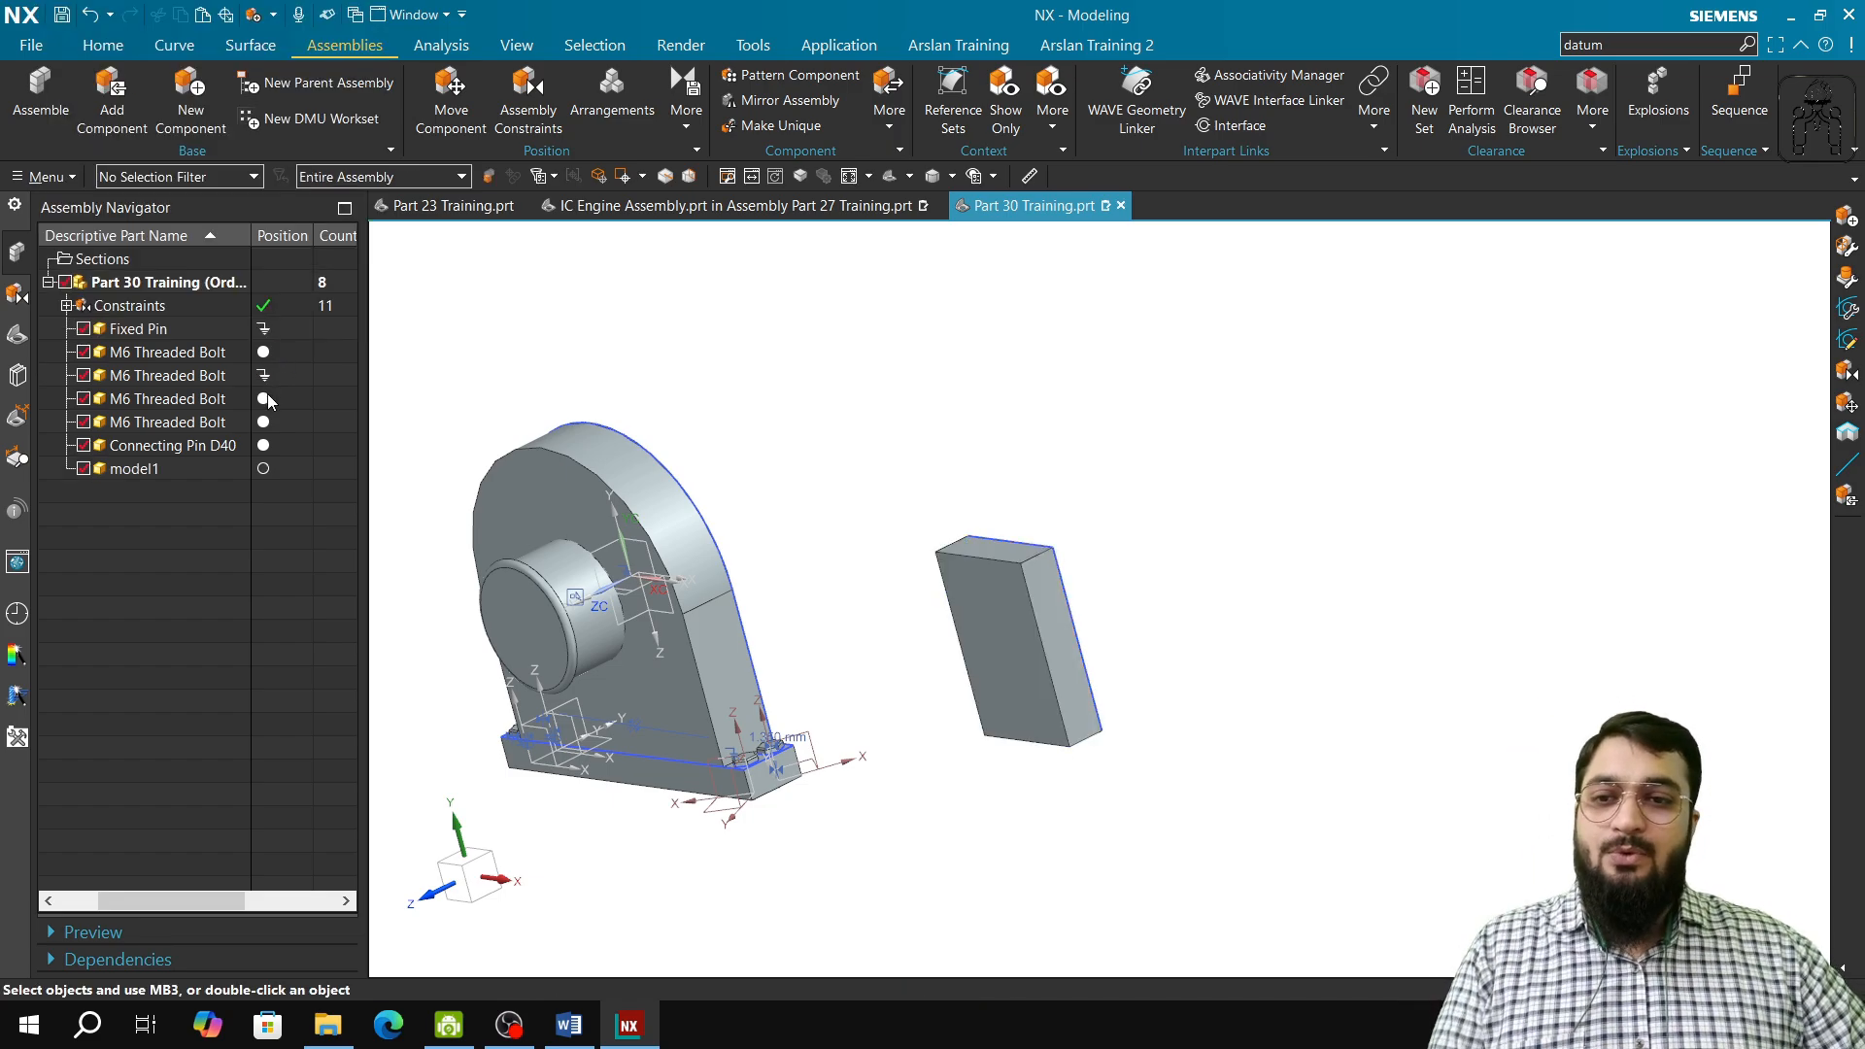
{"action": "left_click", "coordinate": [142, 471]}
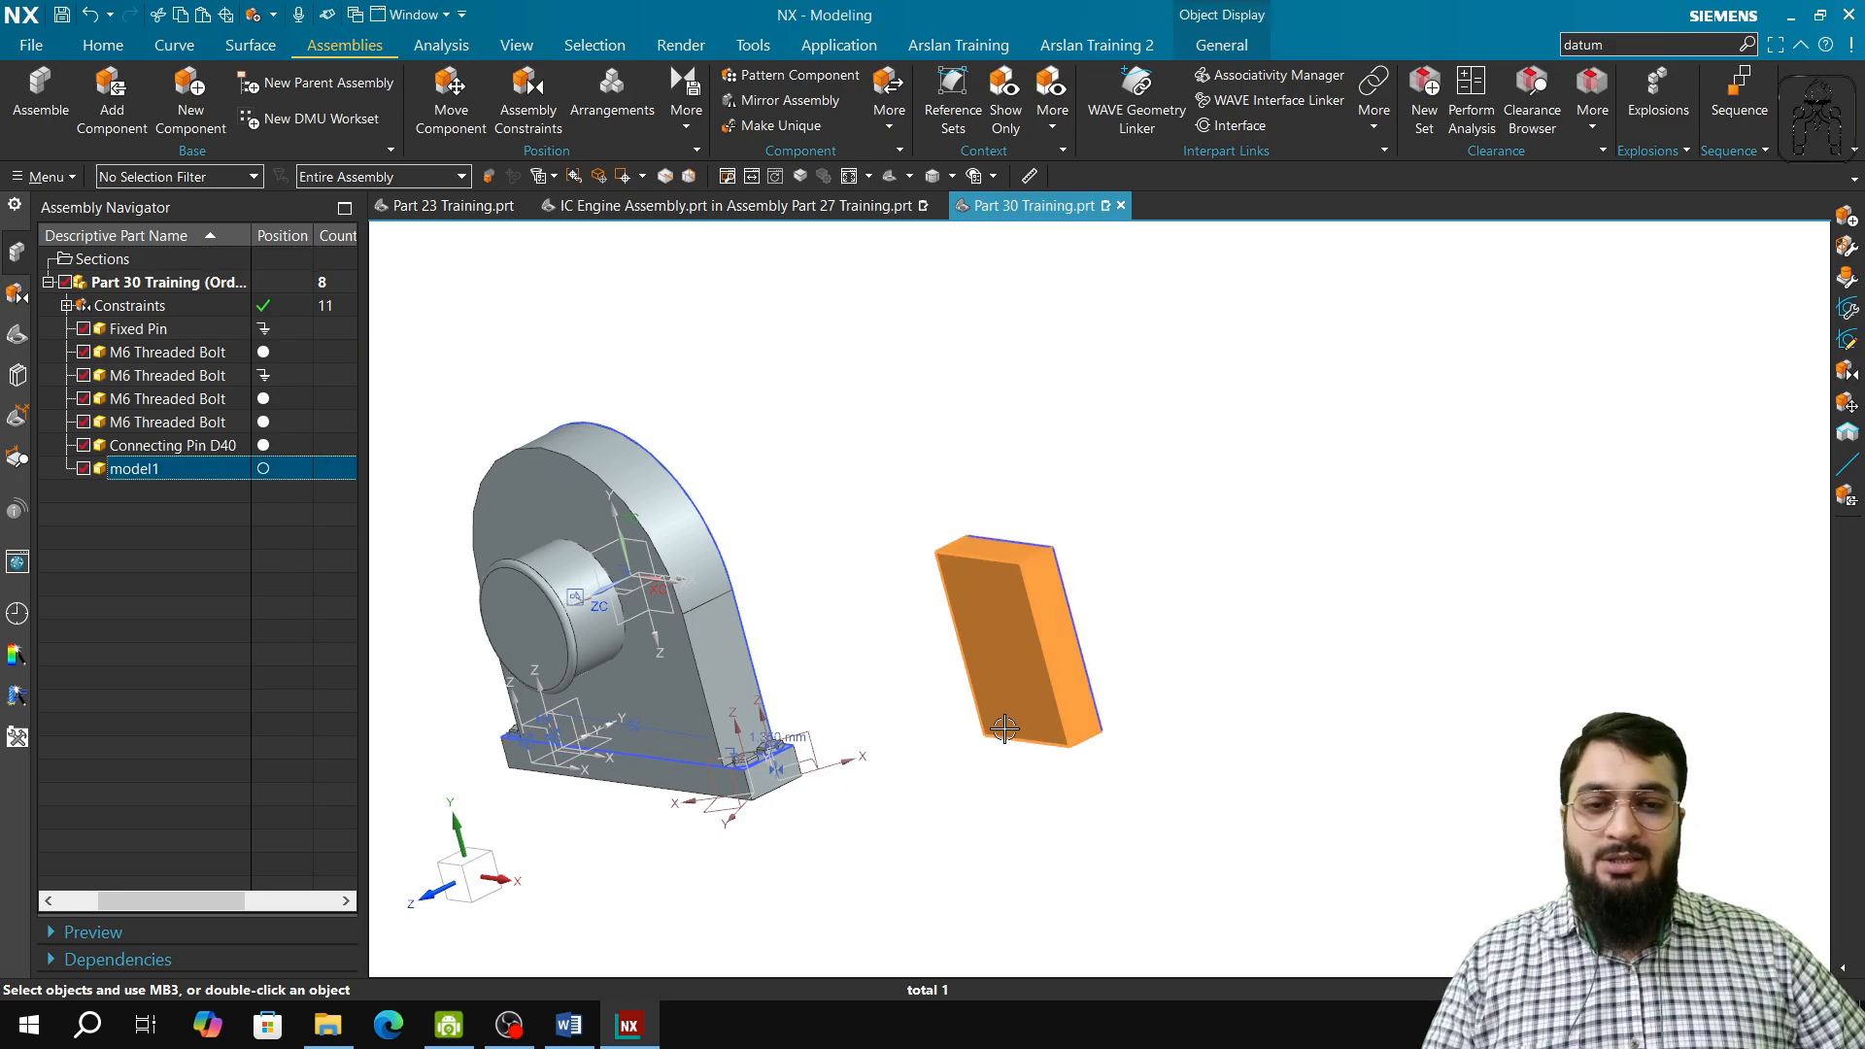
{"action": "middle_click_drag", "start_coordinate": [866, 602], "coordinate": [693, 549]}
{"action": "key", "text": "Escape"}
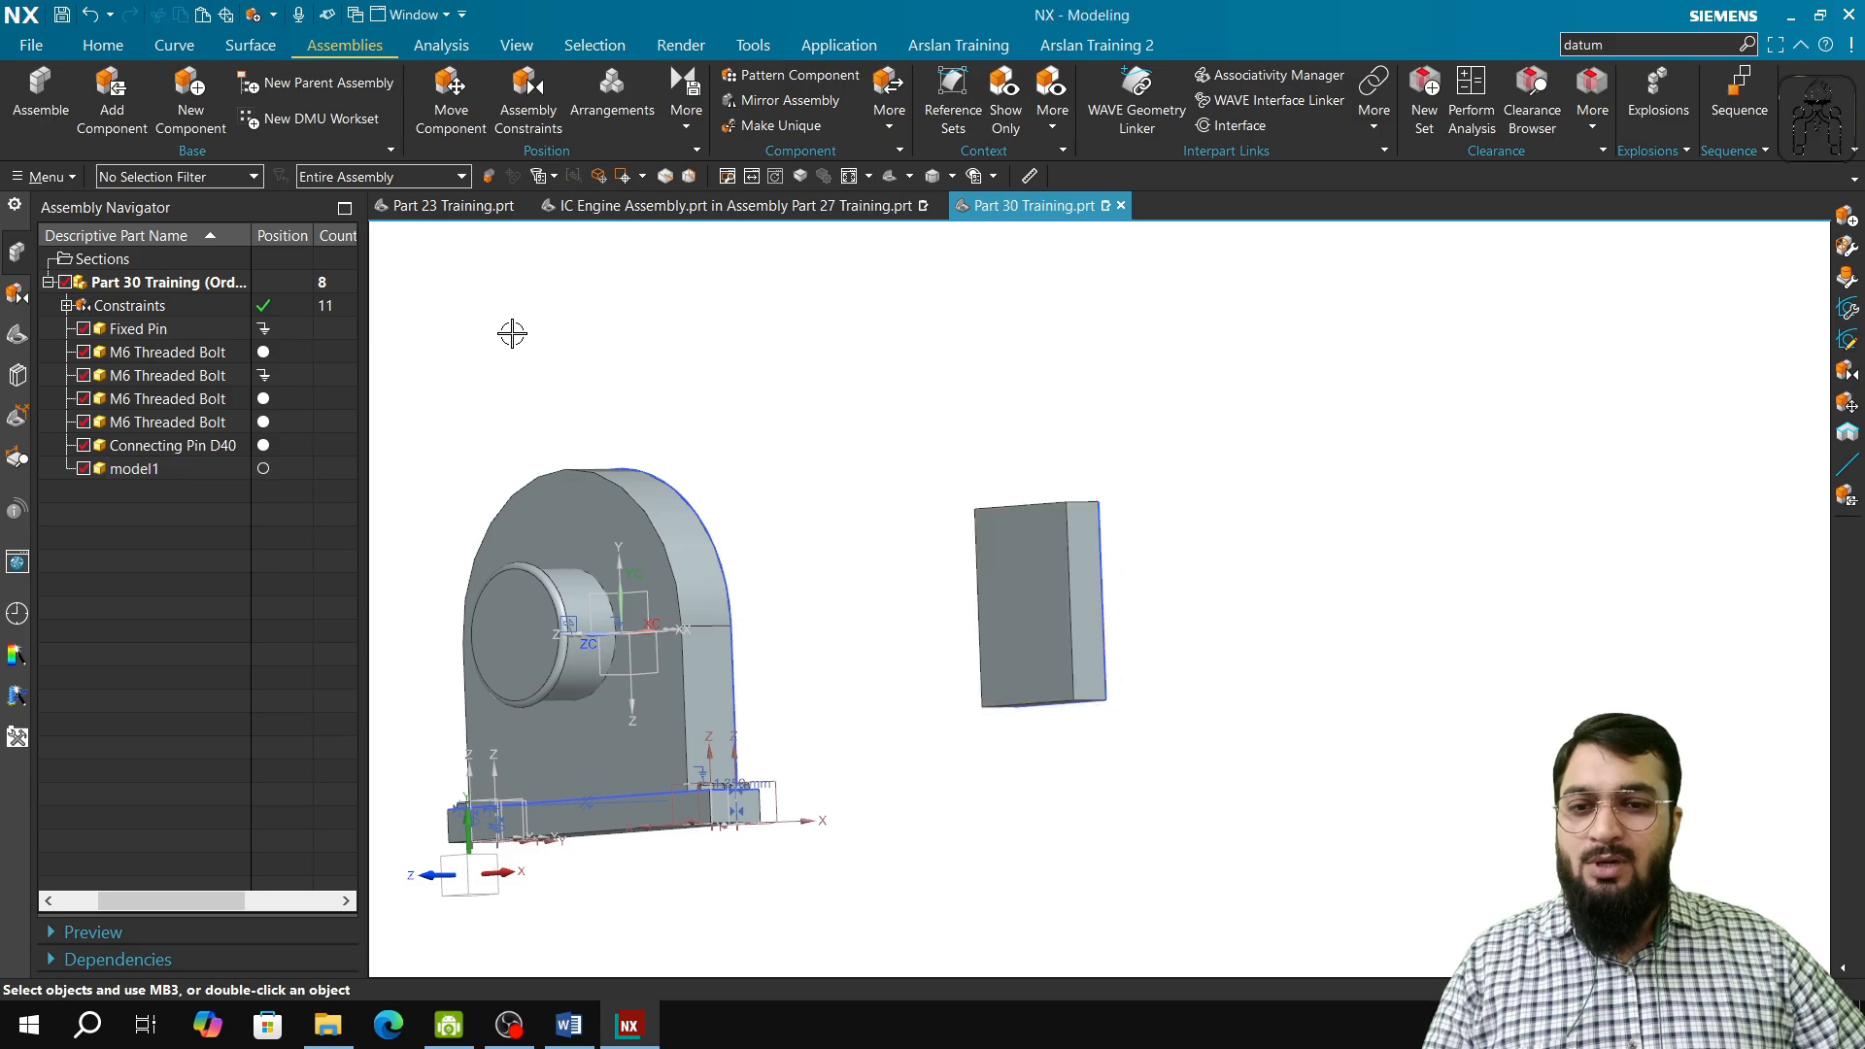
{"action": "left_click", "coordinate": [16, 338]}
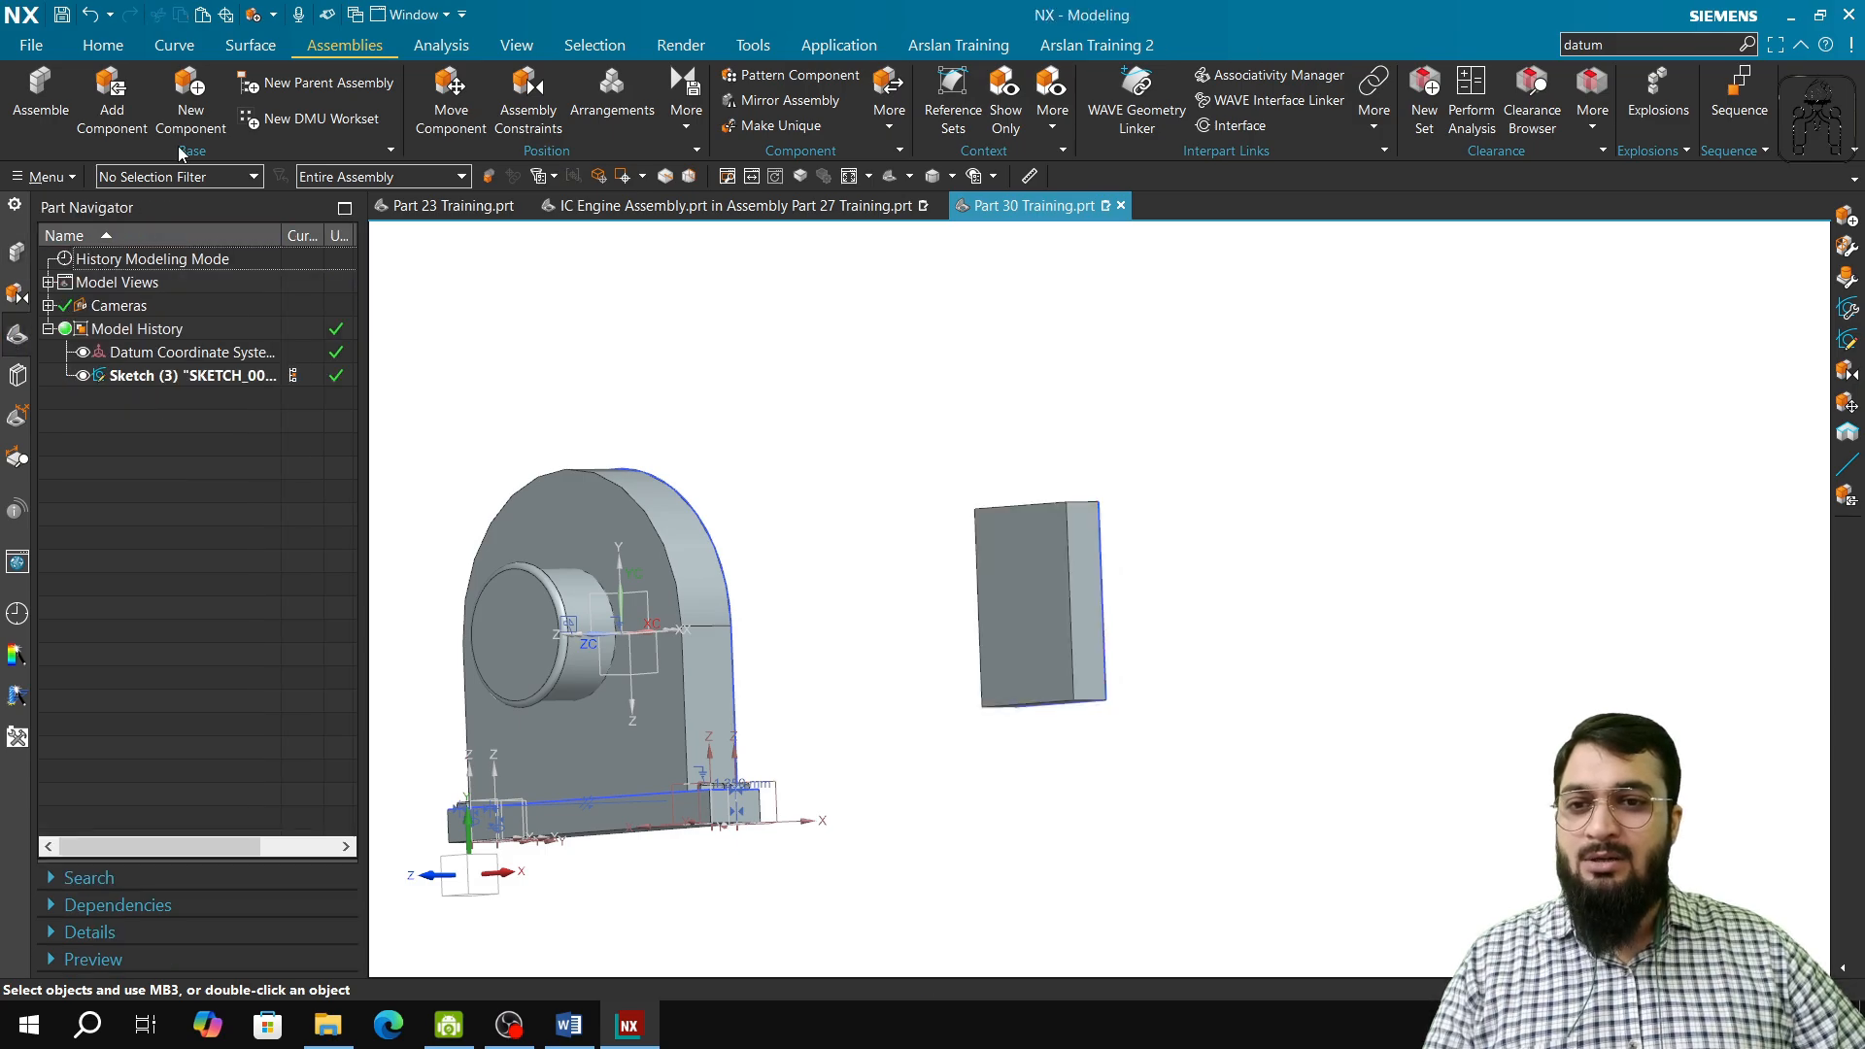
{"action": "left_click", "coordinate": [112, 49]}
{"action": "left_click", "coordinate": [171, 126]}
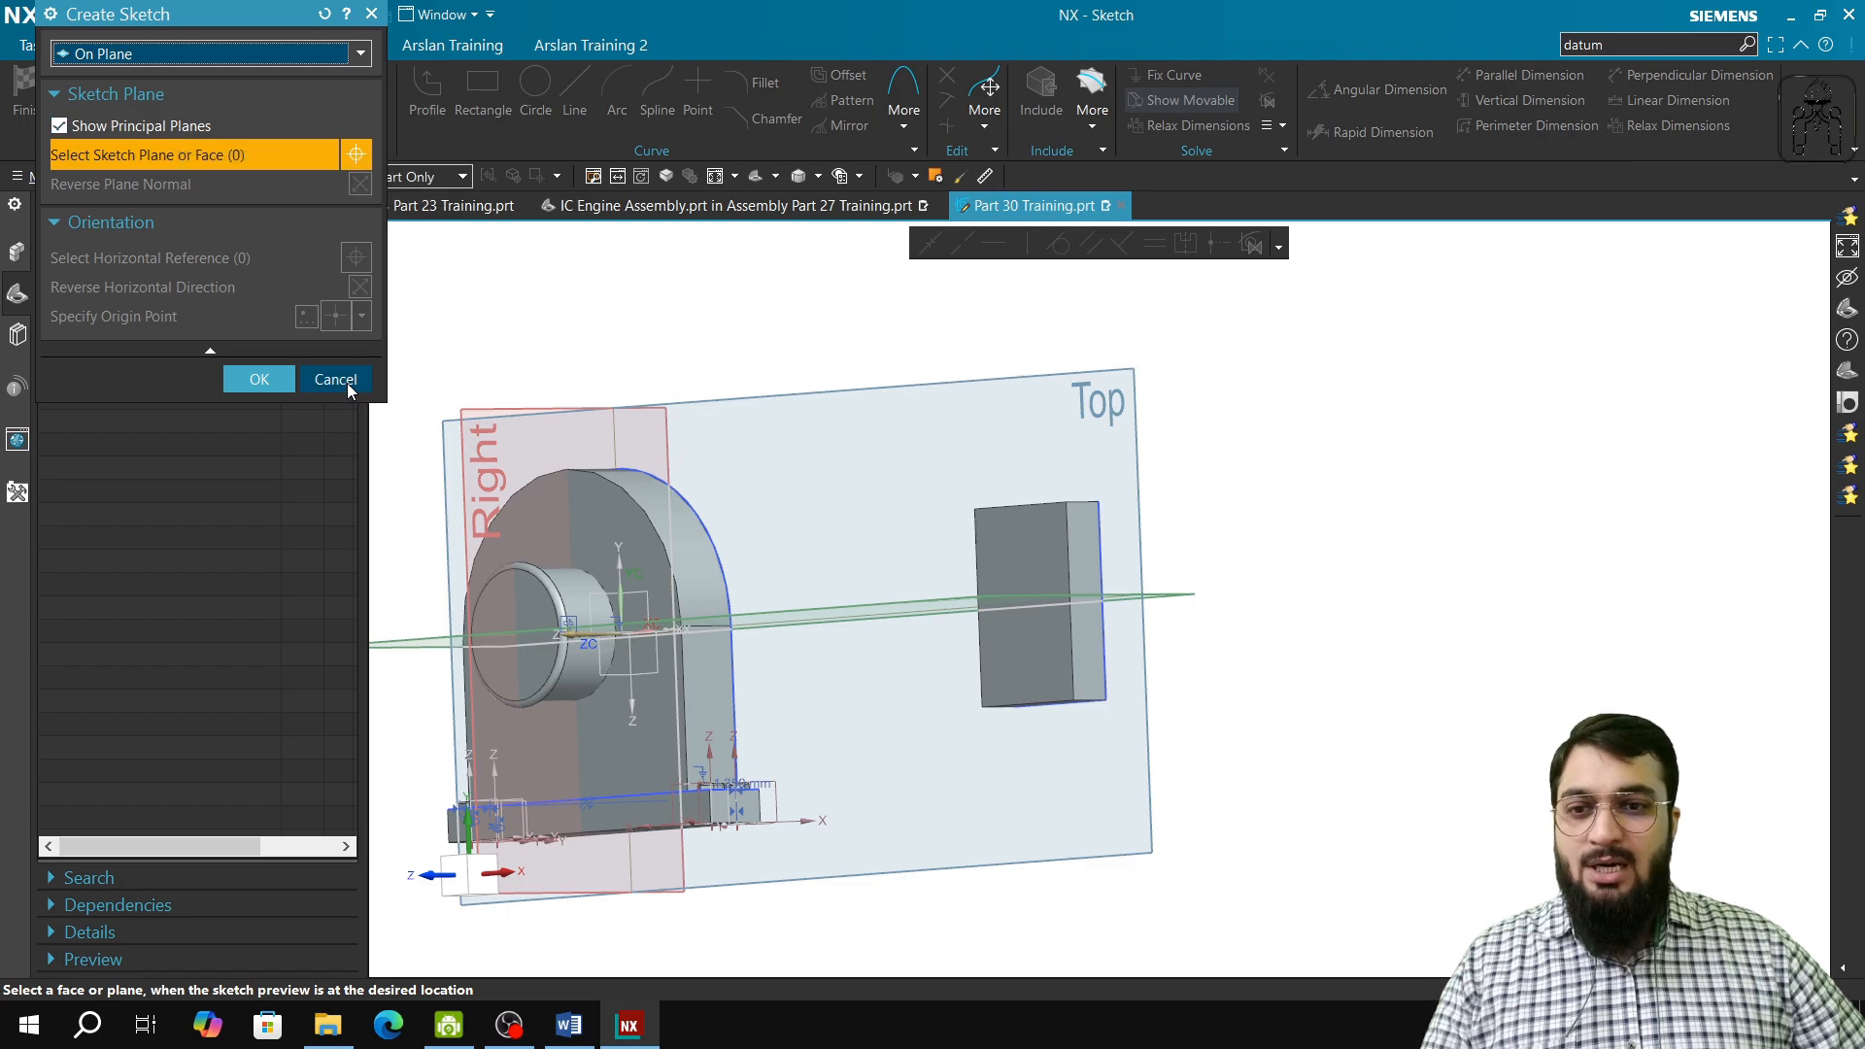
{"action": "left_click", "coordinate": [335, 380]}
Step: Try to move the block component freely with a dynamic Move Component motion and discard the changes
{"action": "left_click", "coordinate": [17, 252]}
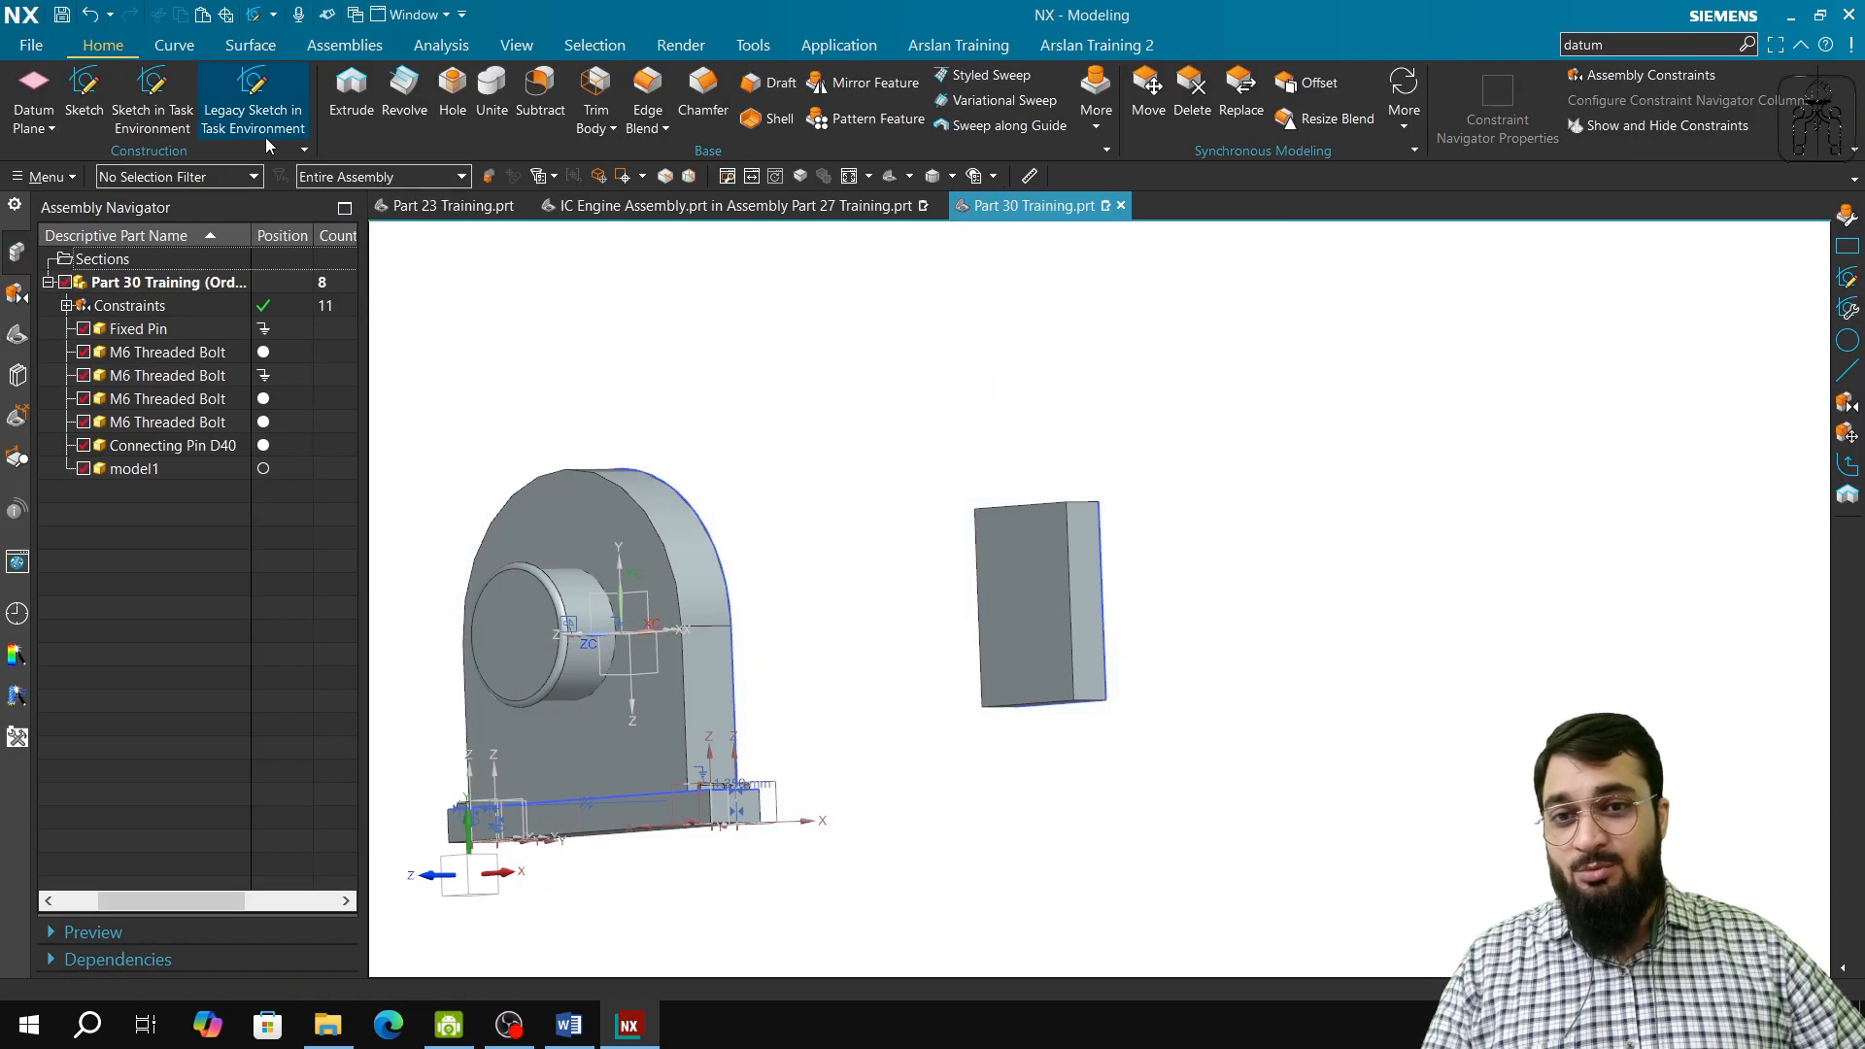
{"action": "left_click", "coordinate": [345, 45]}
{"action": "left_click", "coordinate": [451, 102]}
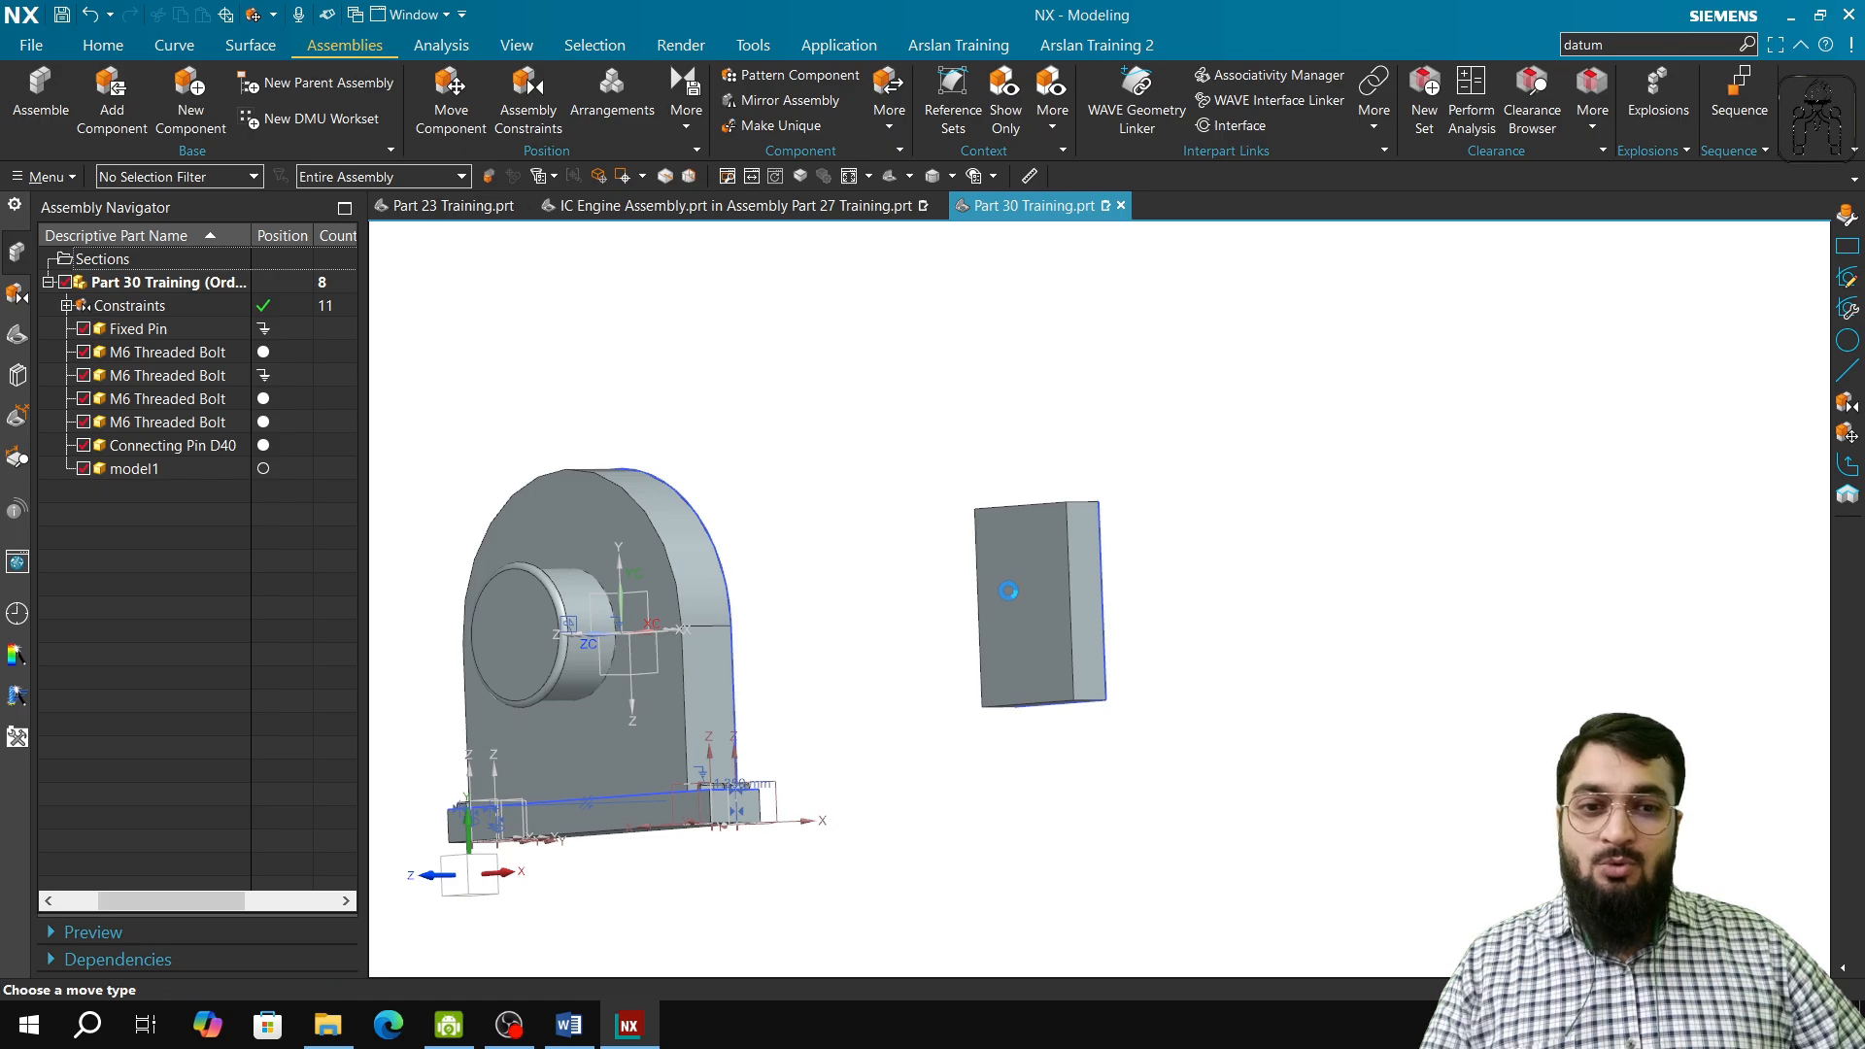
{"action": "left_click", "coordinate": [1011, 592]}
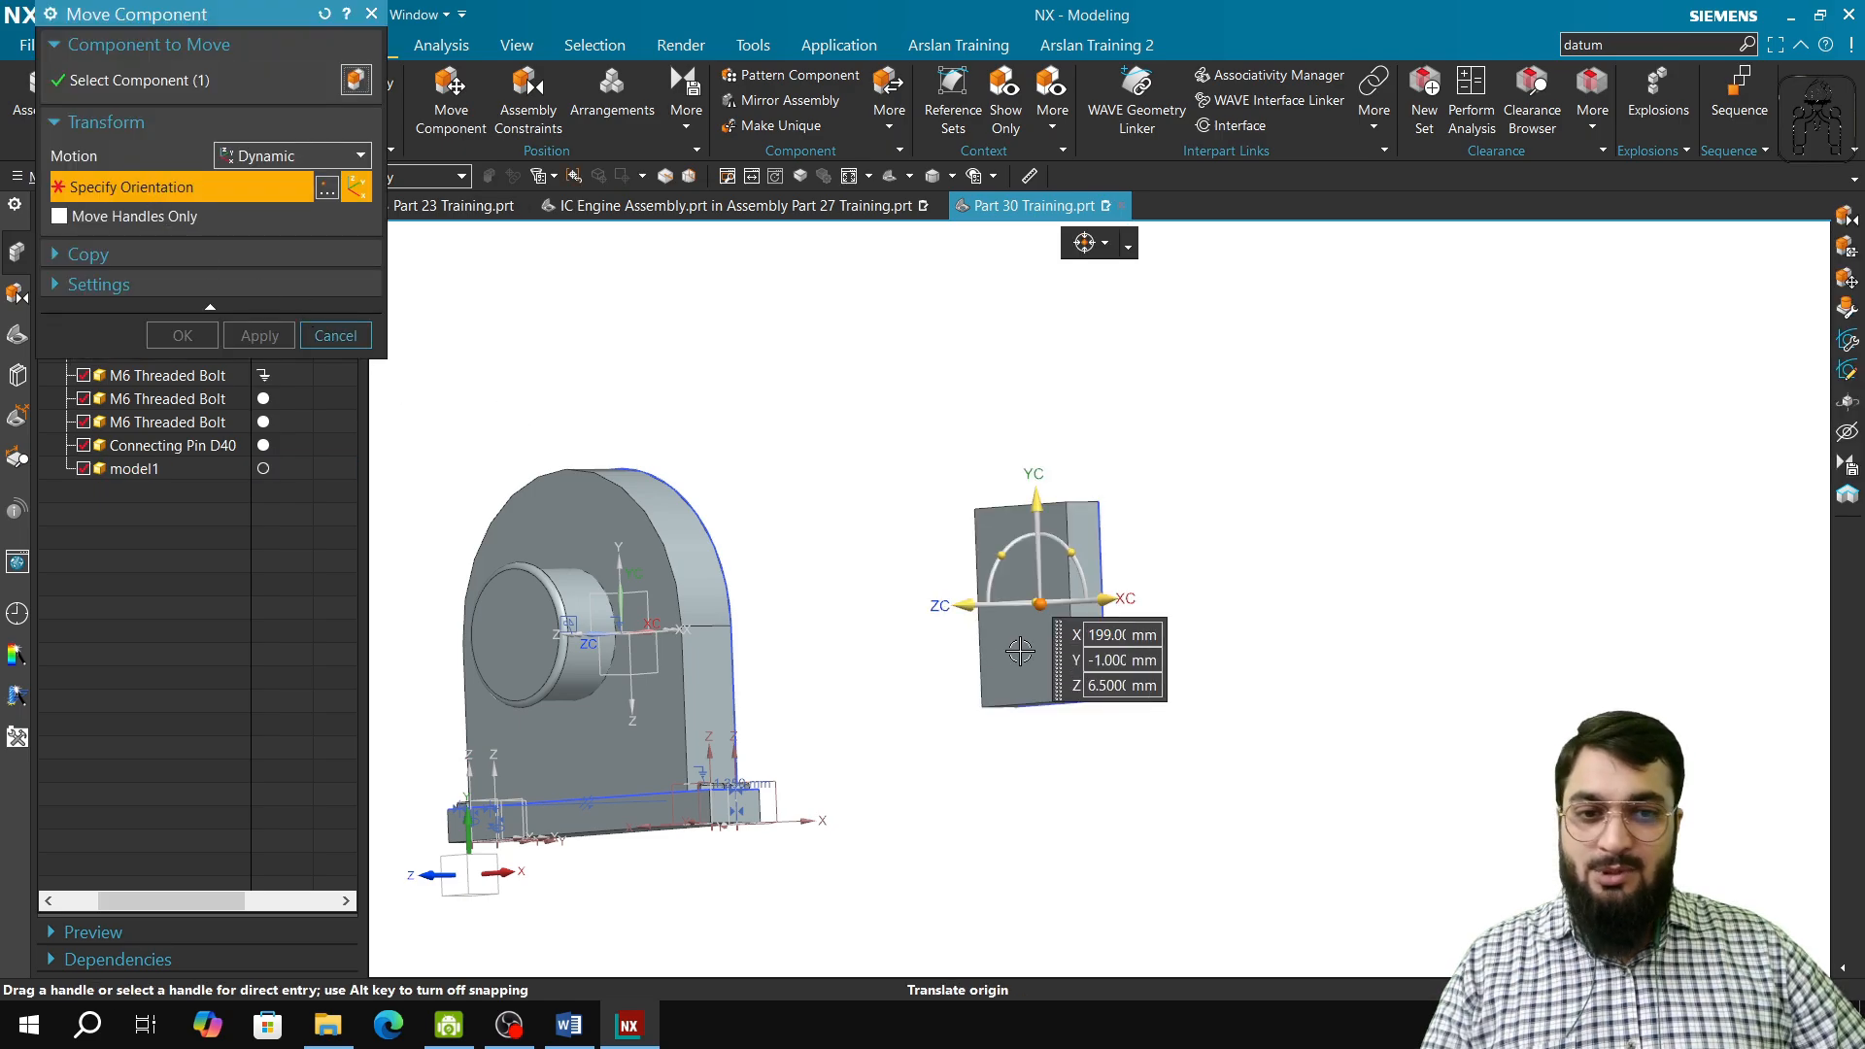
{"action": "left_click_drag", "start_coordinate": [1036, 604], "coordinate": [997, 489]}
{"action": "left_click", "coordinate": [328, 338]}
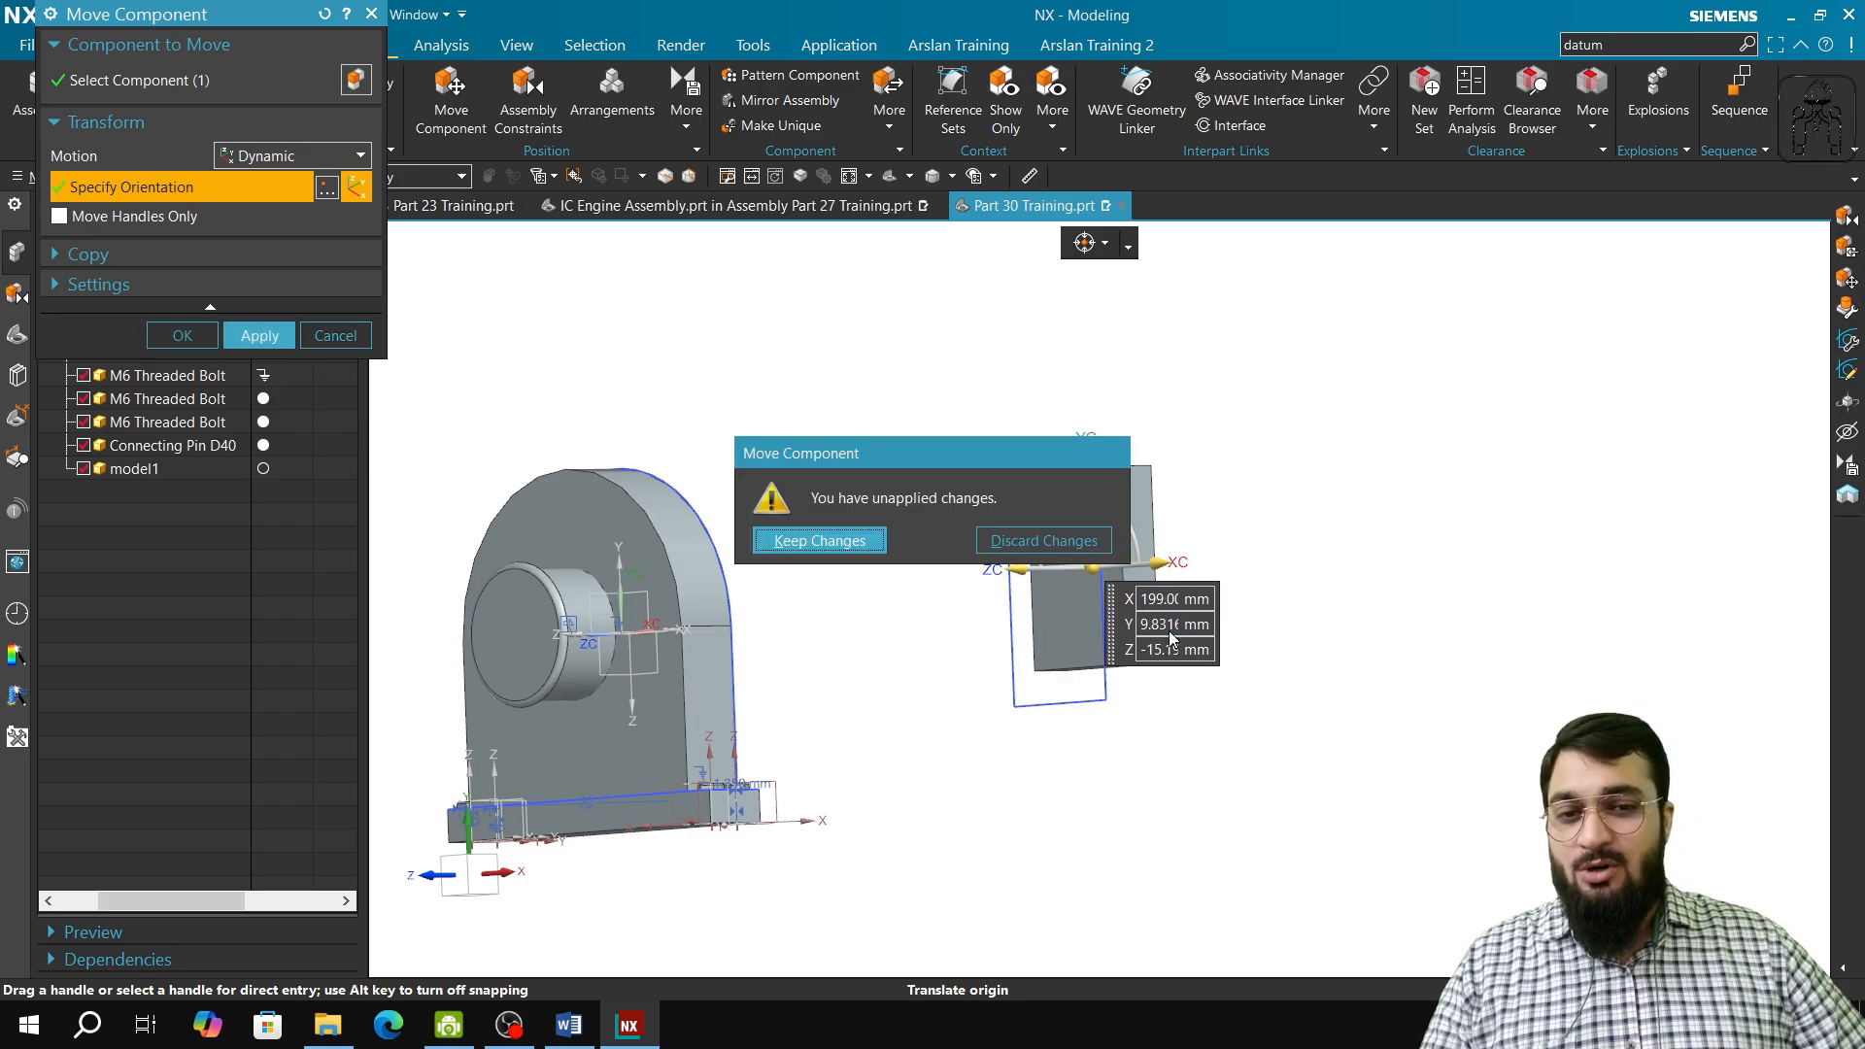
{"action": "left_click", "coordinate": [1045, 540]}
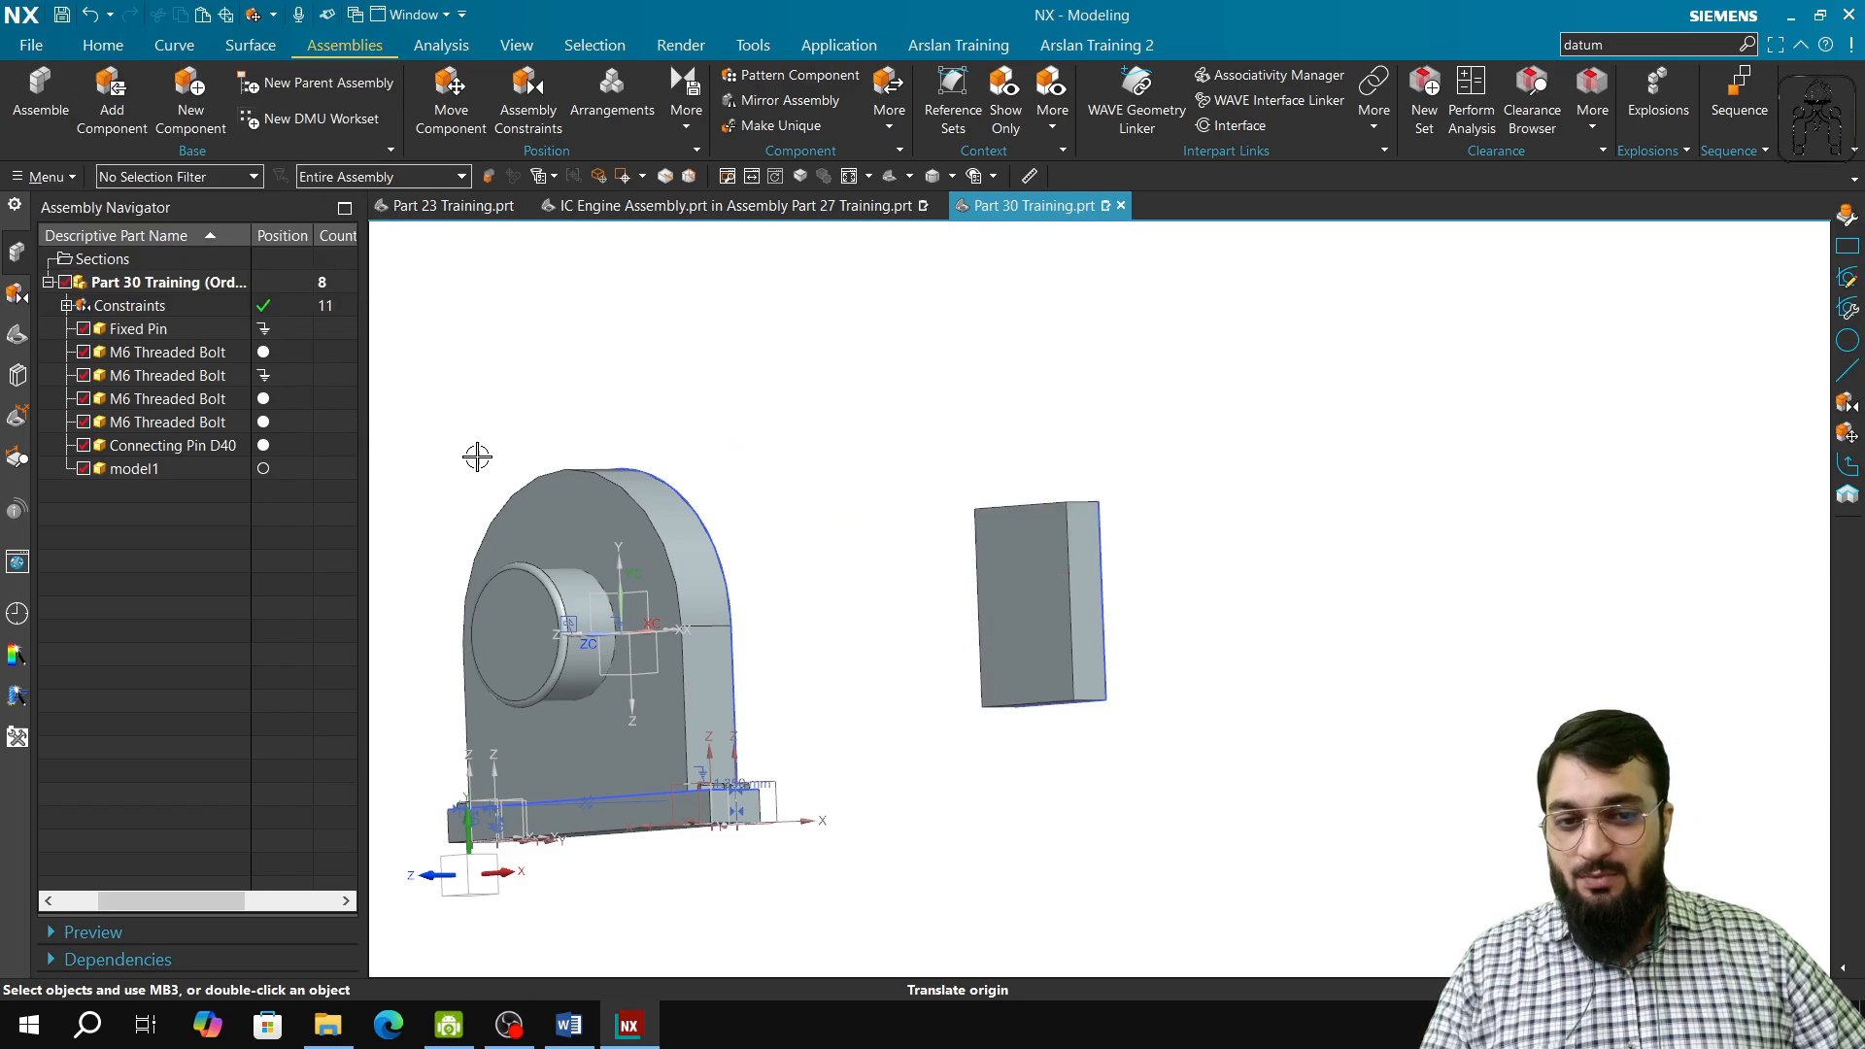
Step: Examine the model history and the block's rectangle sketch by opening it for editing, and finish the sketch
{"action": "left_click", "coordinate": [8, 347]}
{"action": "middle_click_drag", "start_coordinate": [995, 824], "coordinate": [1082, 877]}
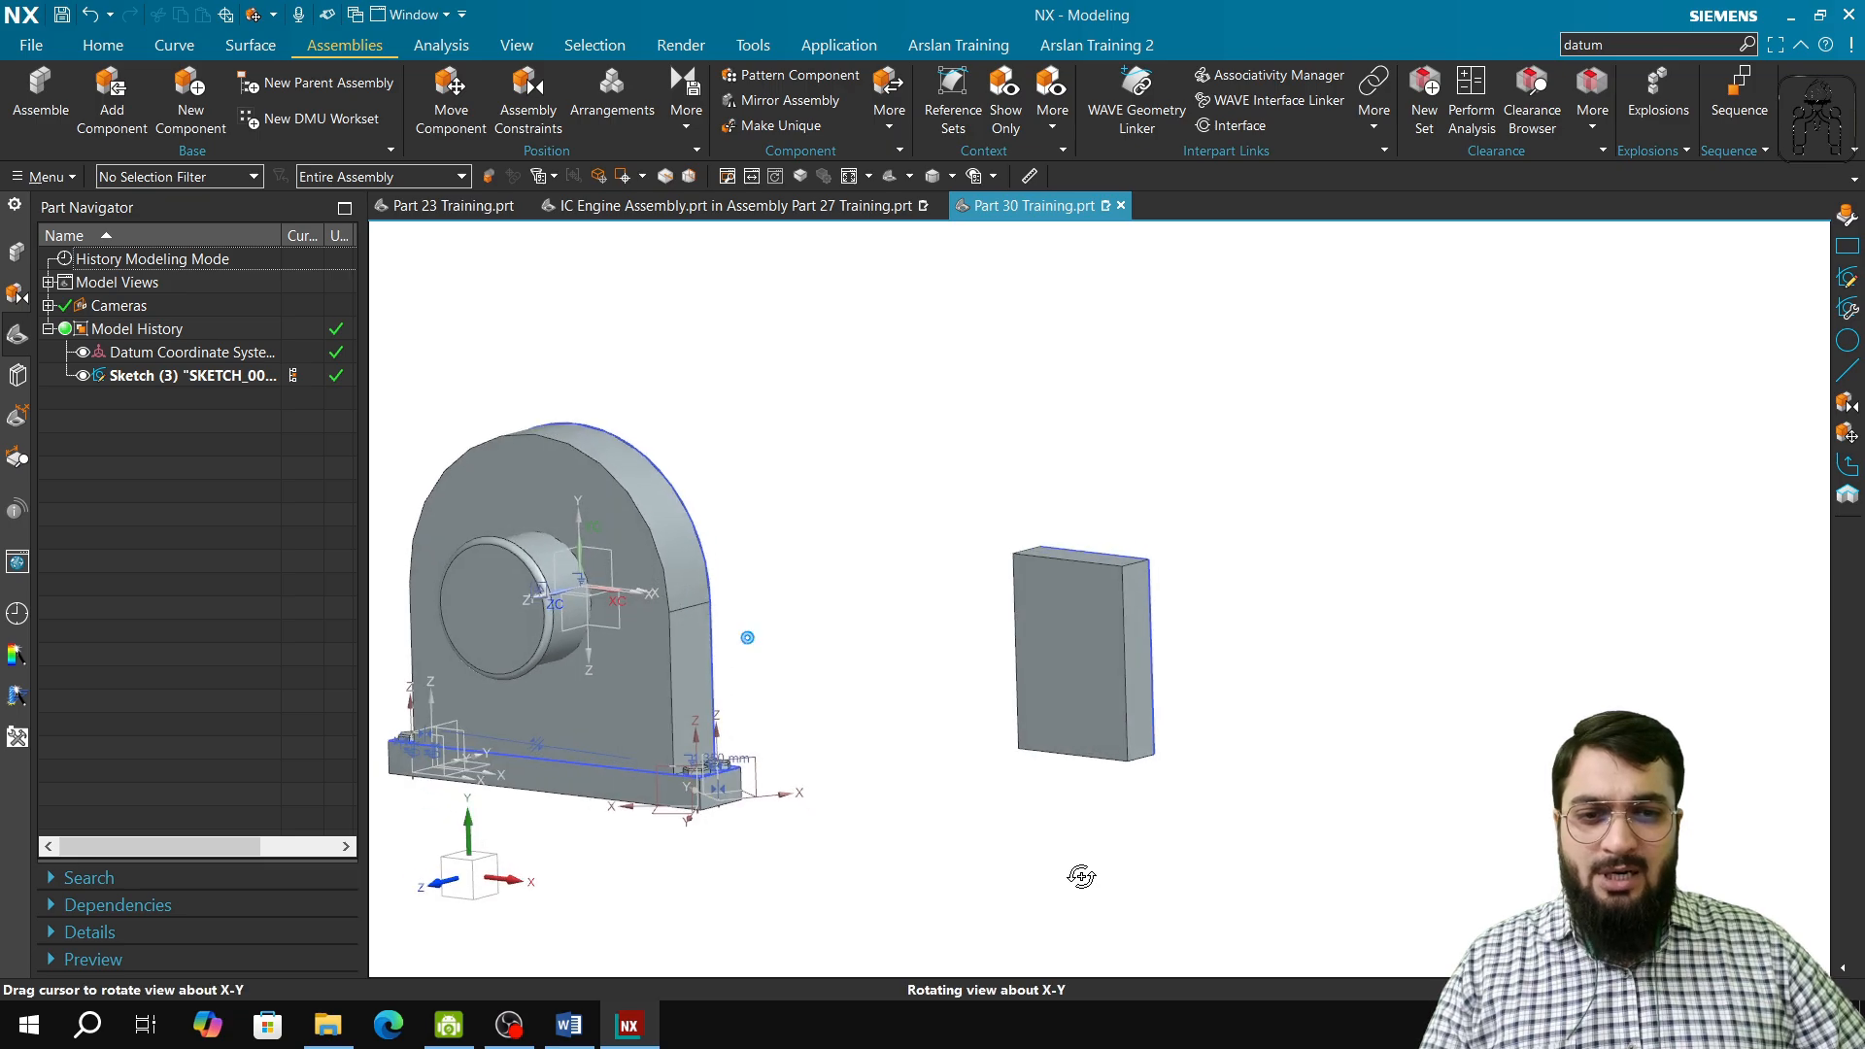
{"action": "middle_click_drag", "start_coordinate": [936, 891], "coordinate": [1153, 792]}
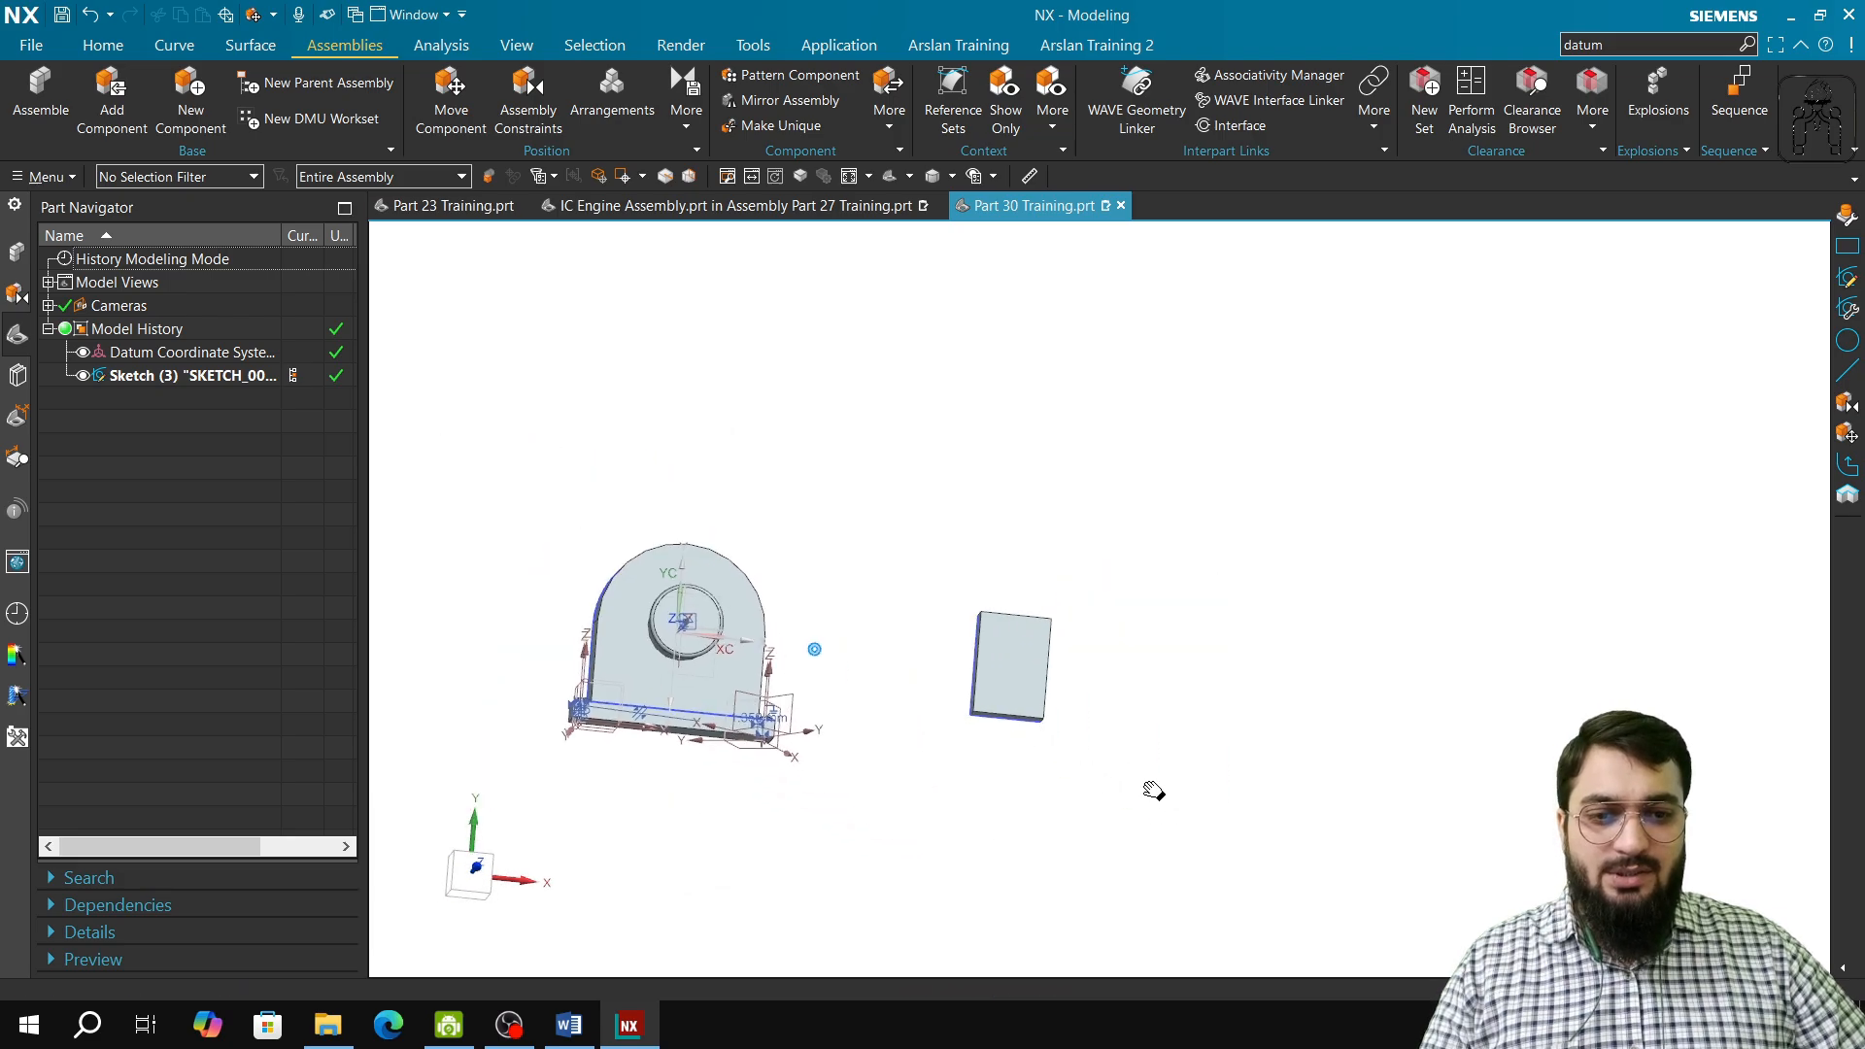
{"action": "scroll", "coordinate": [1112, 727], "scroll_direction": "up", "scroll_amount": 2}
{"action": "double_click", "coordinate": [260, 377]}
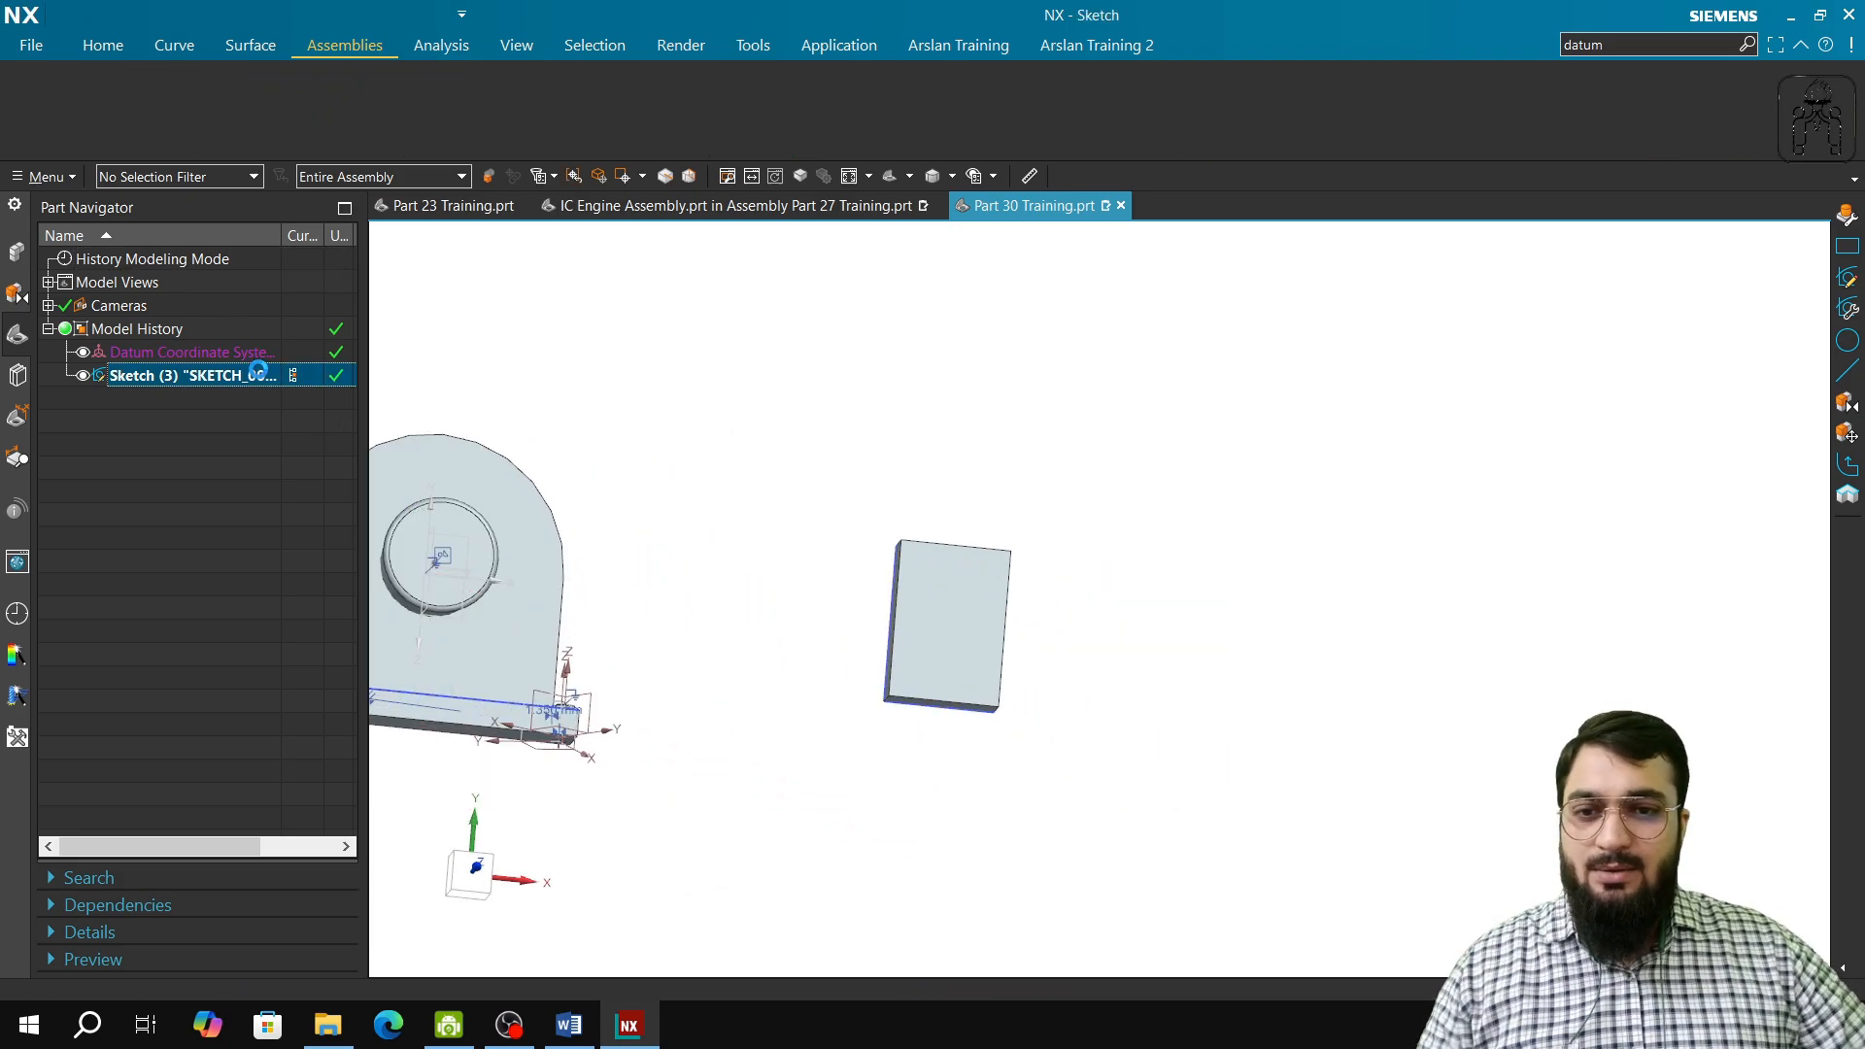
{"action": "scroll", "coordinate": [1528, 752], "scroll_direction": "down", "scroll_amount": 1}
{"action": "middle_click_drag", "start_coordinate": [1506, 684], "coordinate": [798, 675], "text": "shift"}
{"action": "scroll", "coordinate": [927, 648], "scroll_direction": "down", "scroll_amount": 1}
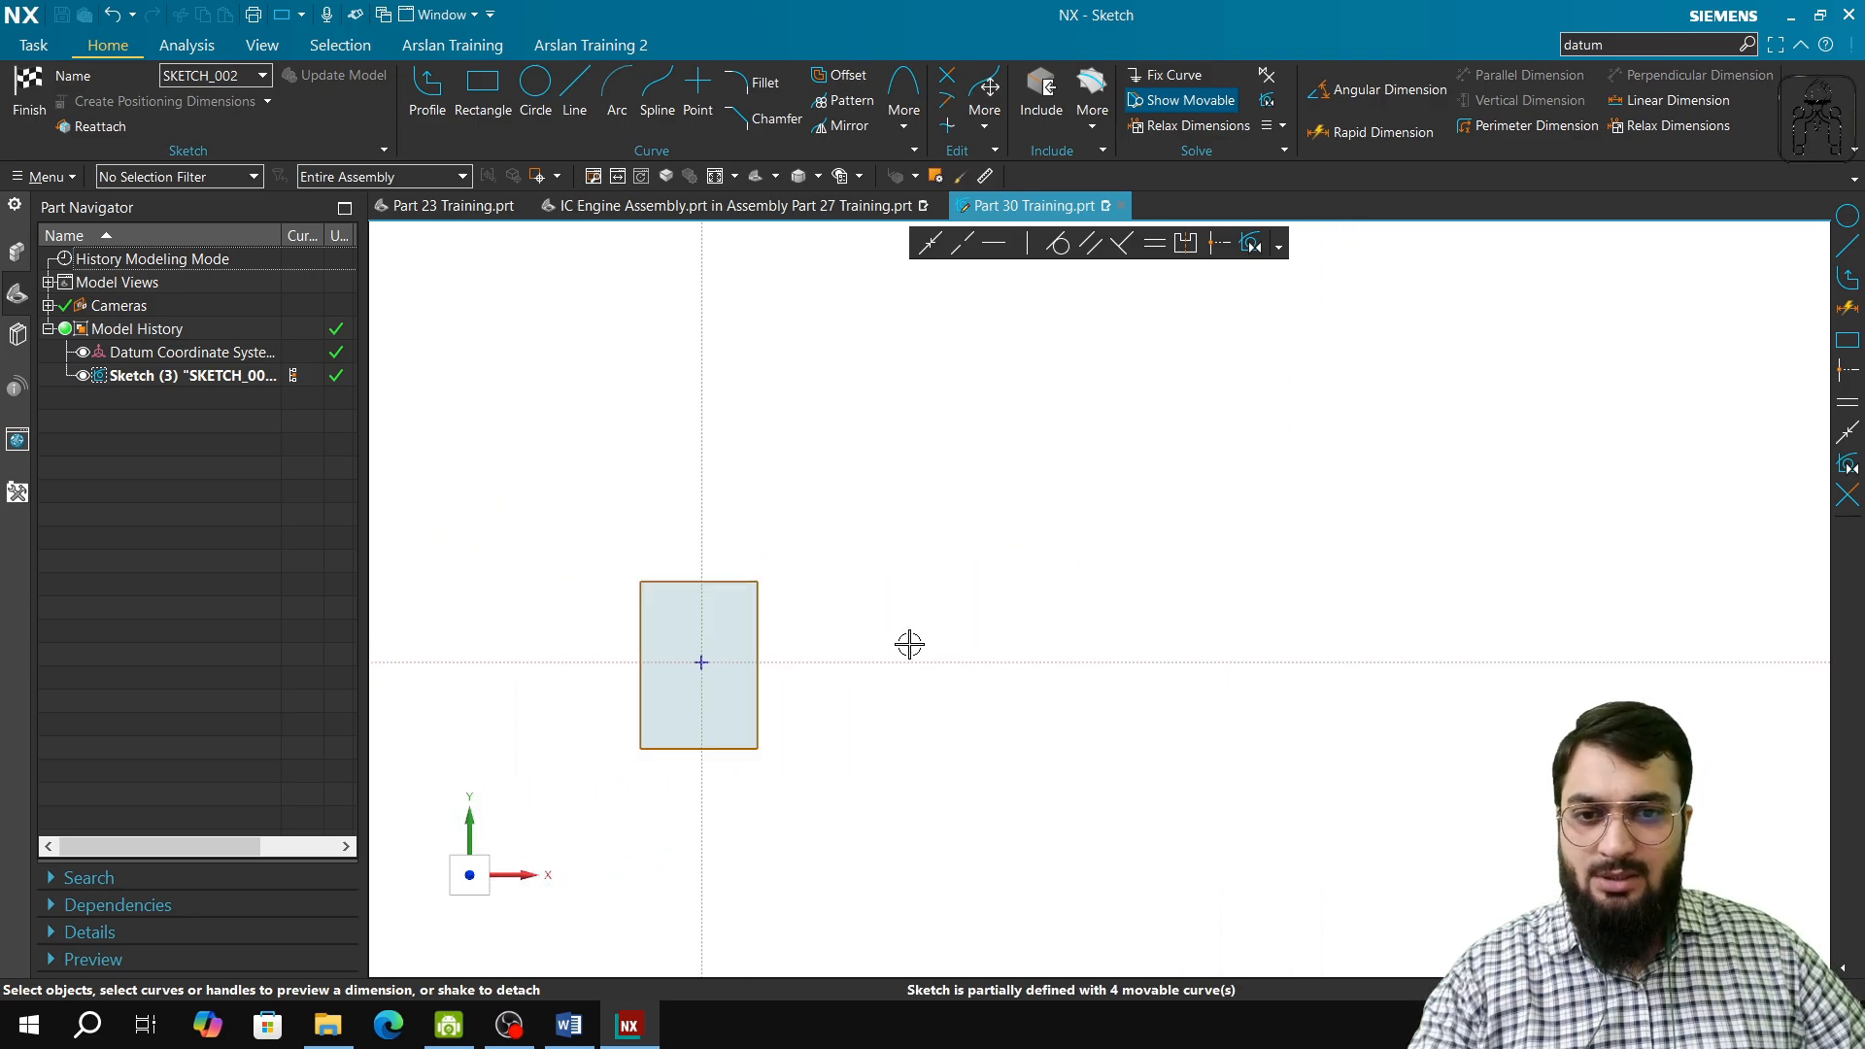
{"action": "left_click", "coordinate": [12, 124]}
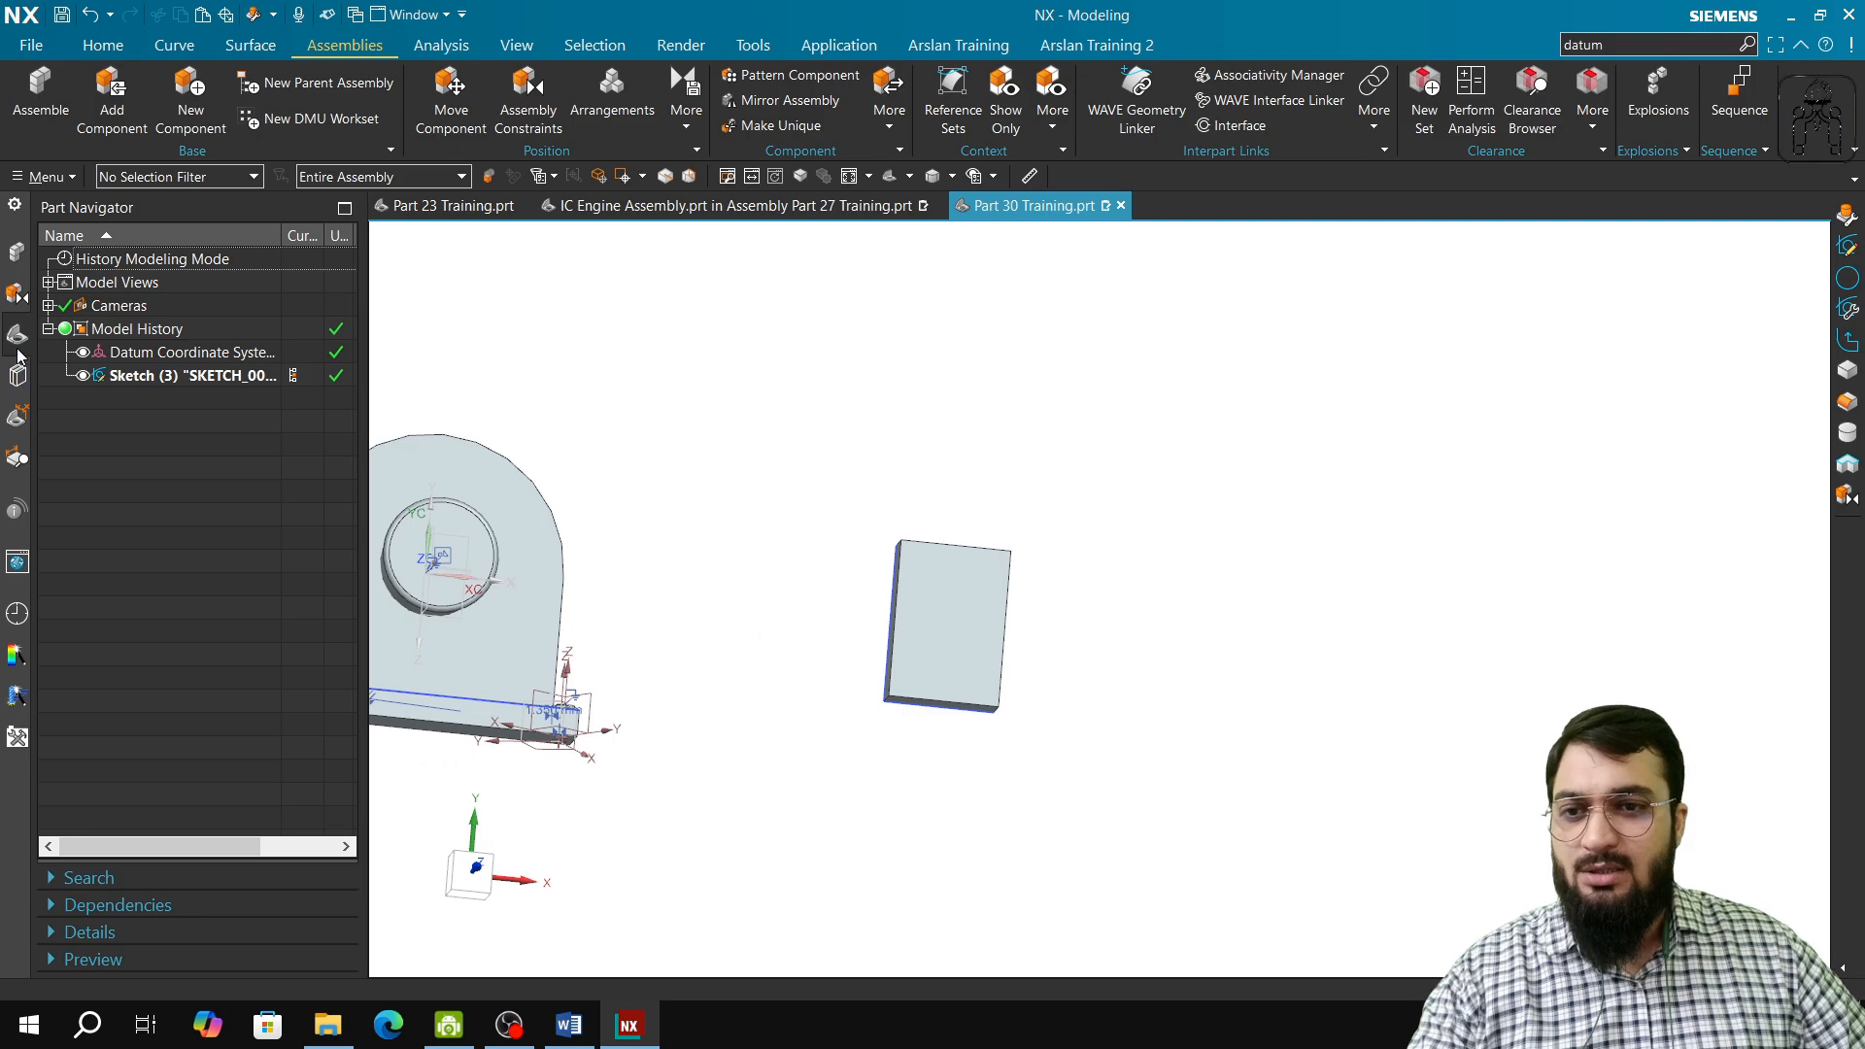
Step: Create a sketch on the XY plane of the datum coordinate system with its origin at the block's upper corner nearest the pin
{"action": "left_click", "coordinate": [112, 51]}
{"action": "left_click", "coordinate": [206, 112]}
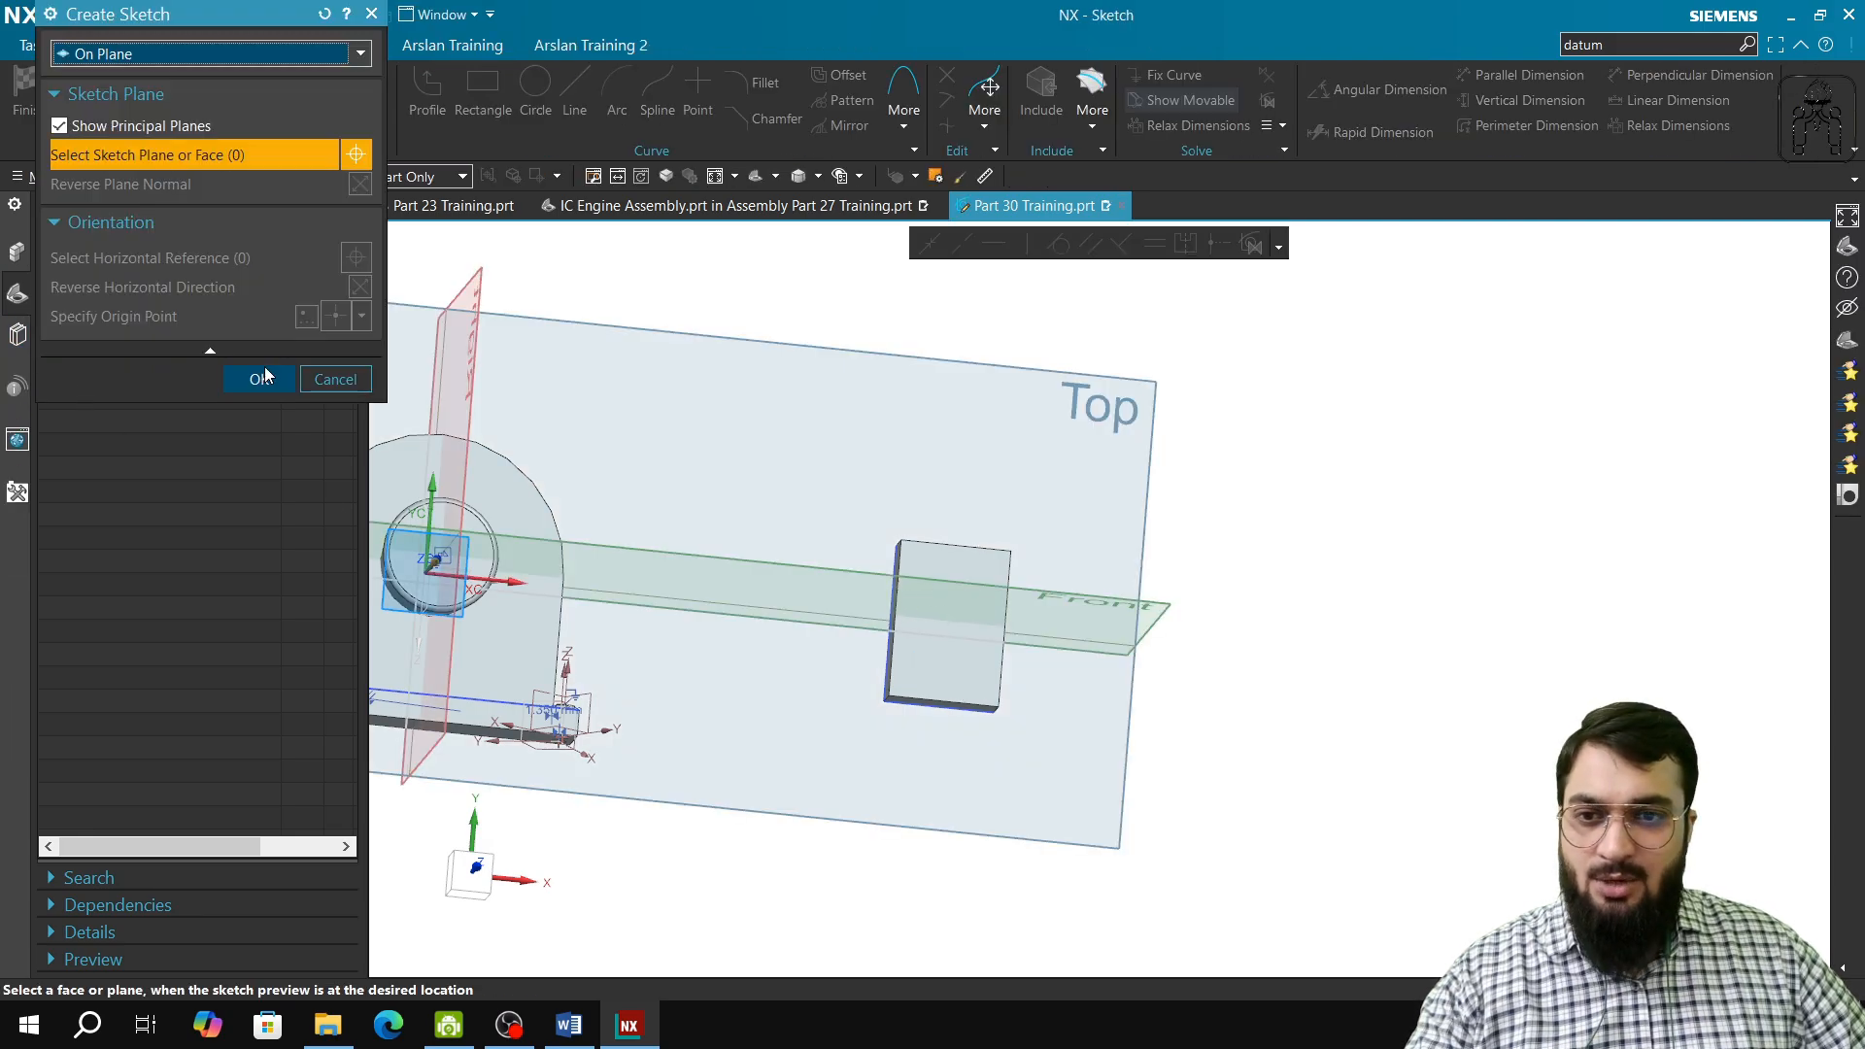
{"action": "left_click", "coordinate": [208, 57]}
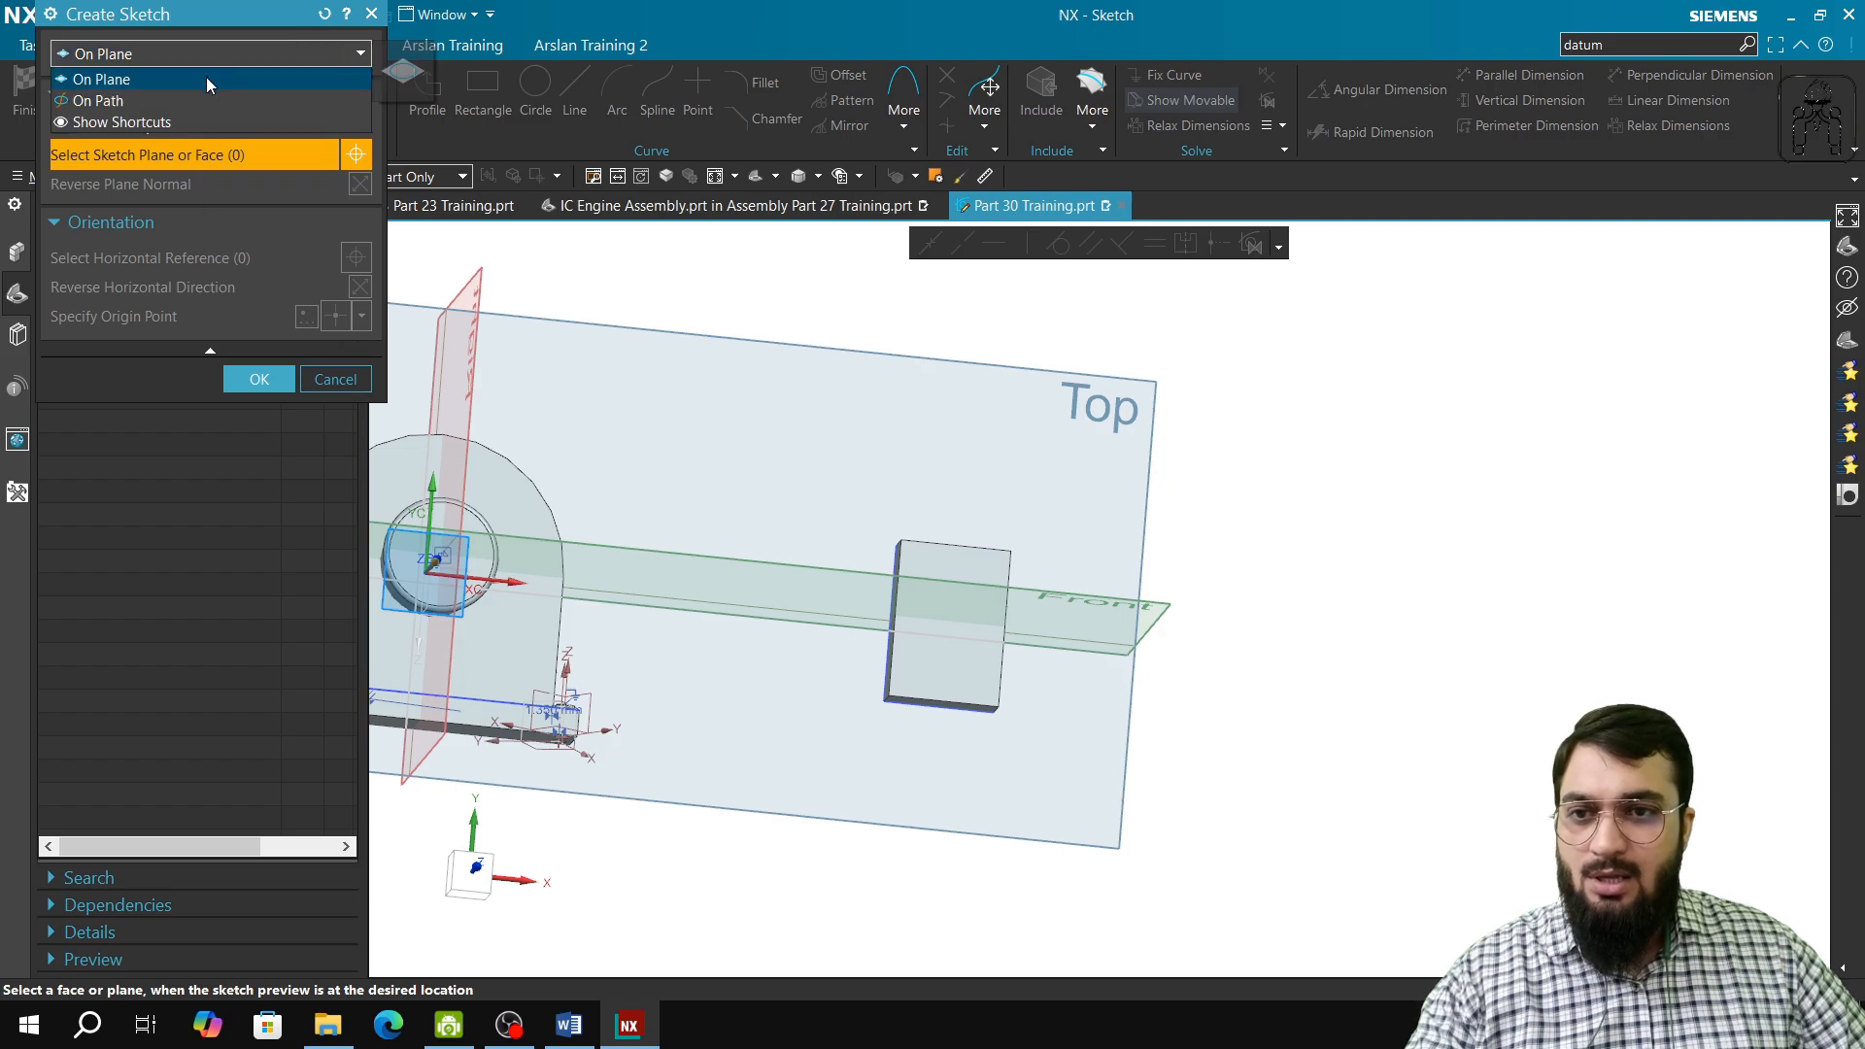
{"action": "left_click", "coordinate": [206, 77]}
{"action": "mouse_move", "coordinate": [958, 662]}
{"action": "middle_mouse_down"}
{"action": "mouse_move", "coordinate": [1016, 727]}
{"action": "mouse_move", "coordinate": [899, 566]}
{"action": "mouse_move", "coordinate": [971, 582]}
{"action": "mouse_move", "coordinate": [1196, 563]}
{"action": "middle_mouse_up"}
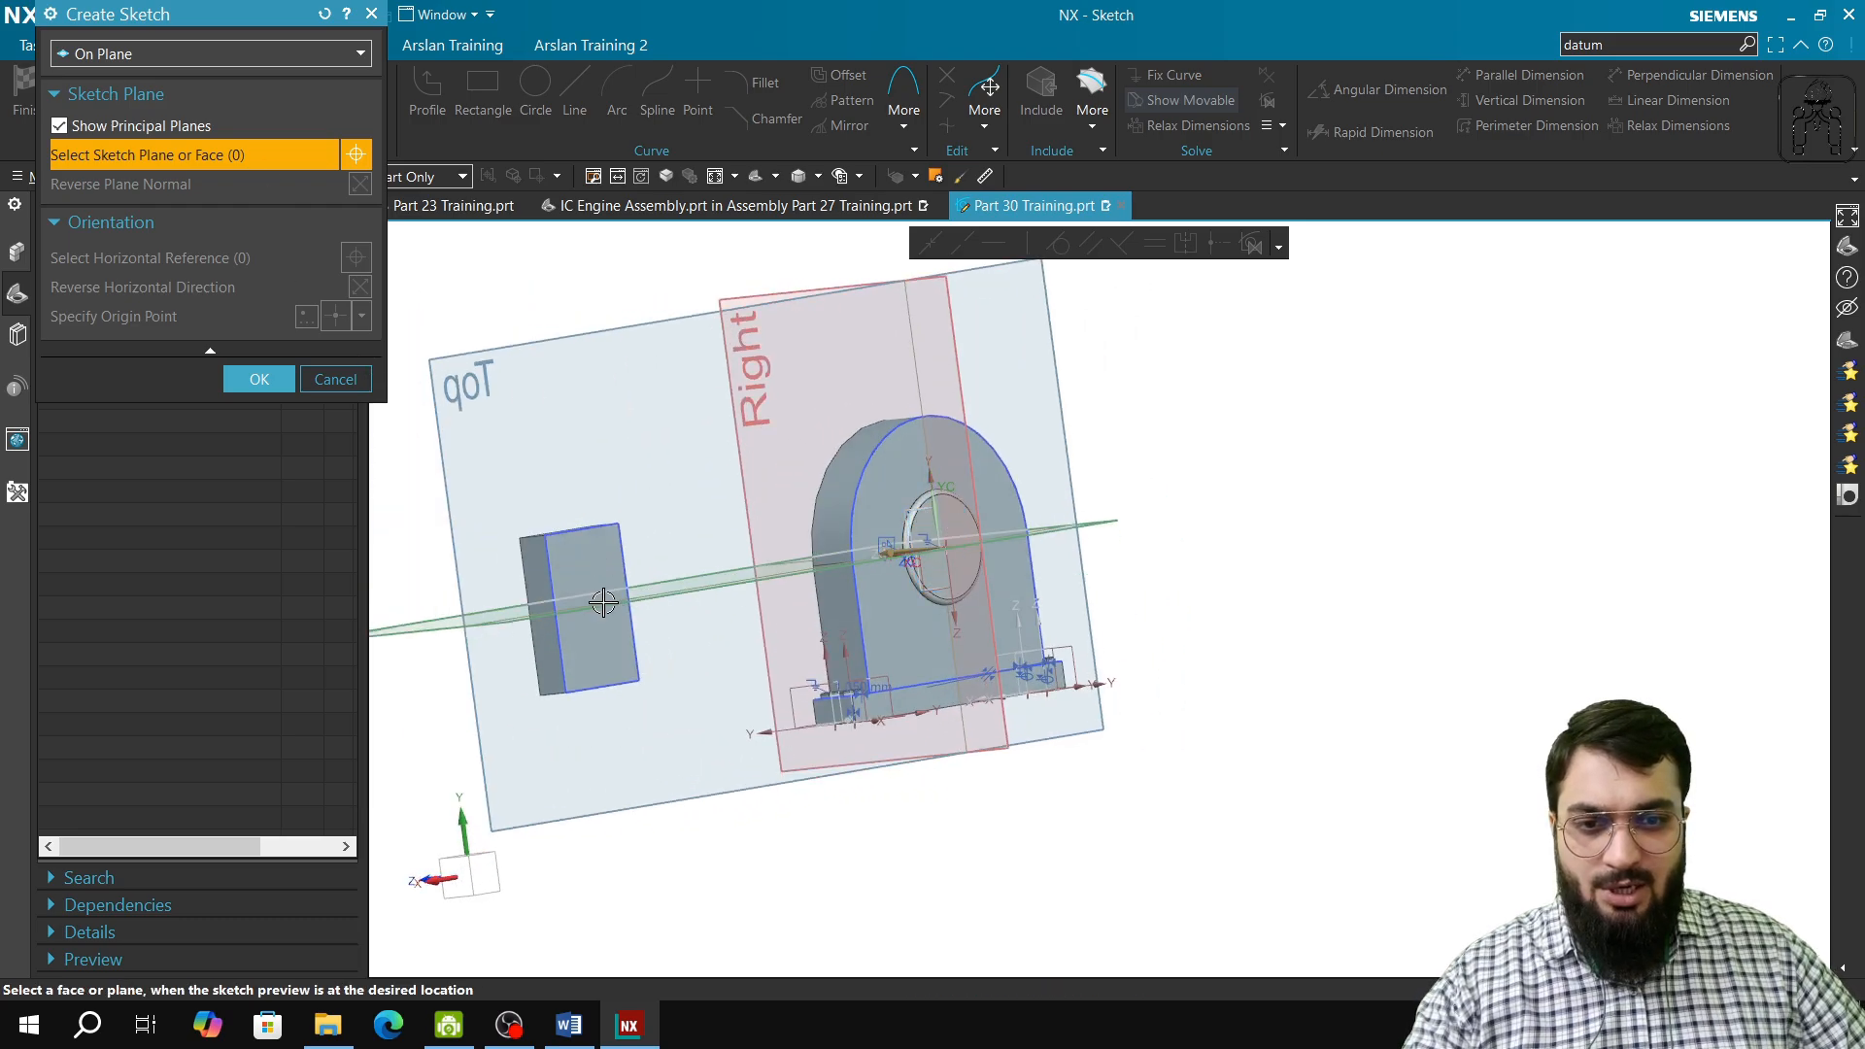
{"action": "middle_click_drag", "start_coordinate": [603, 603], "coordinate": [1001, 687]}
{"action": "left_click", "coordinate": [515, 610]}
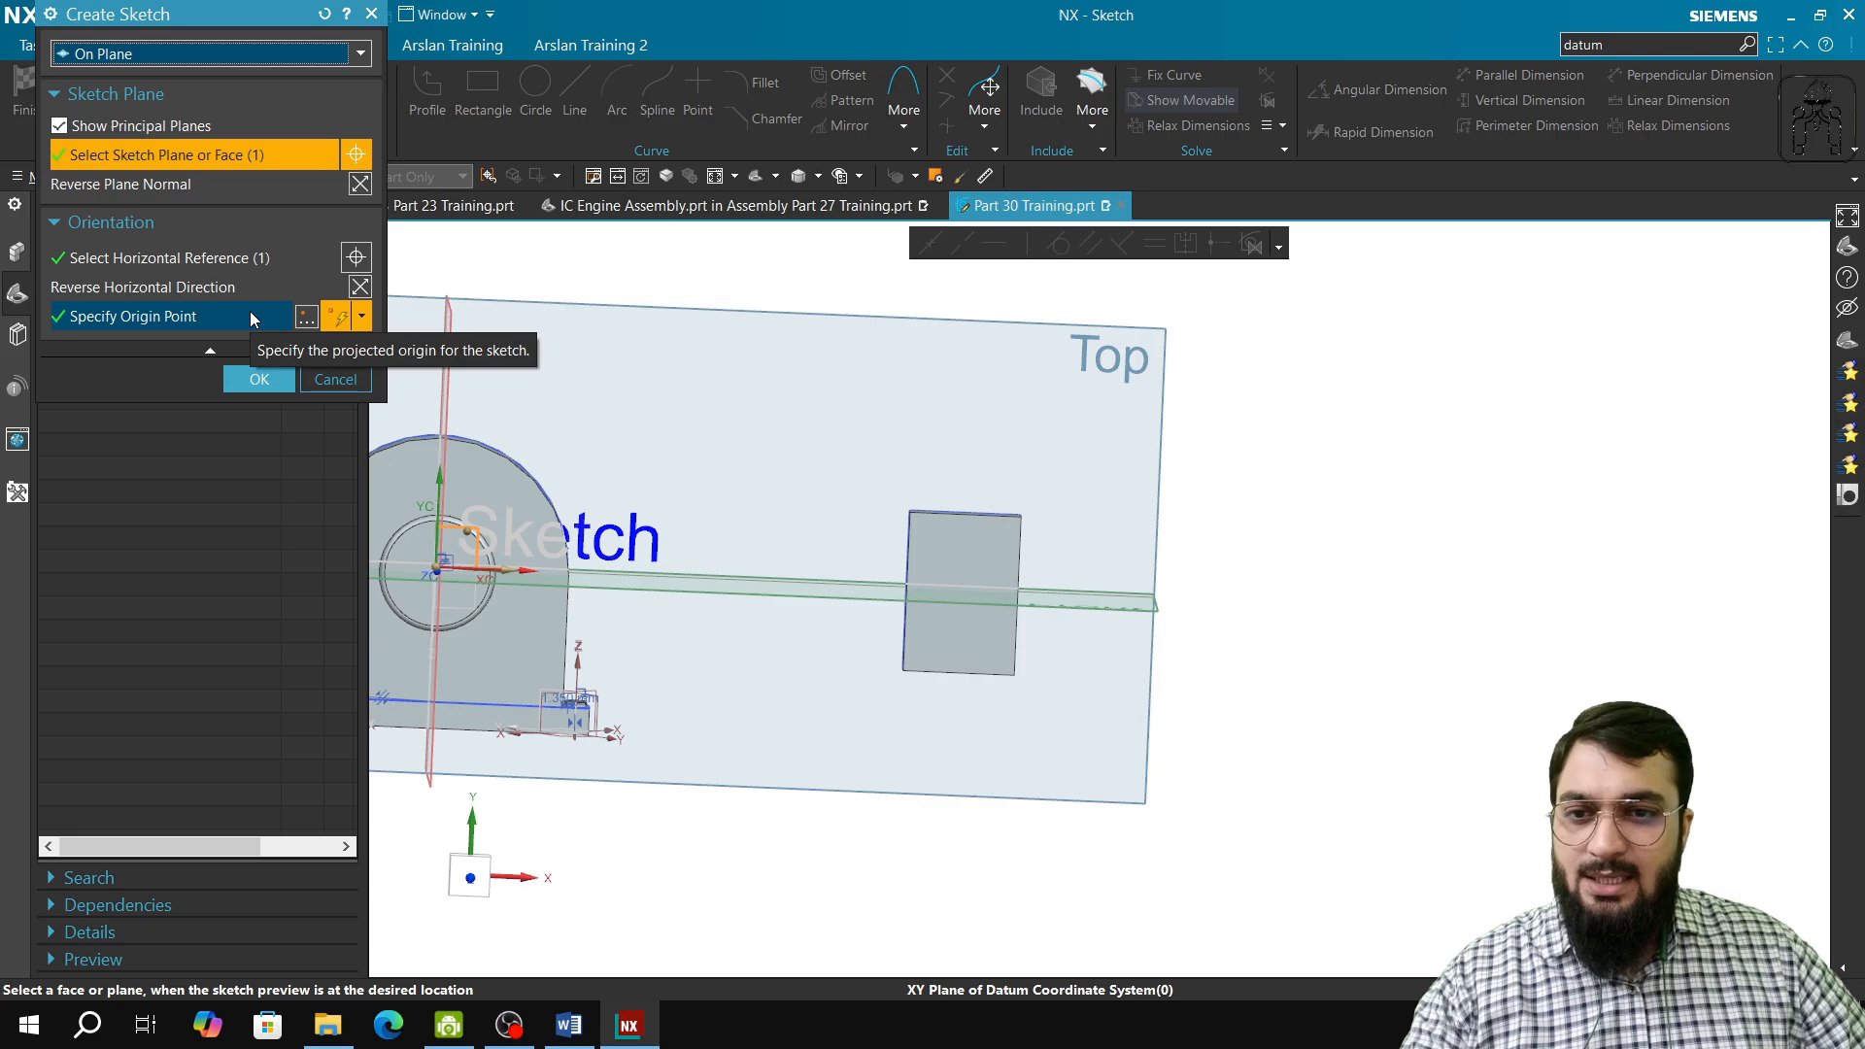
{"action": "left_click", "coordinate": [248, 316]}
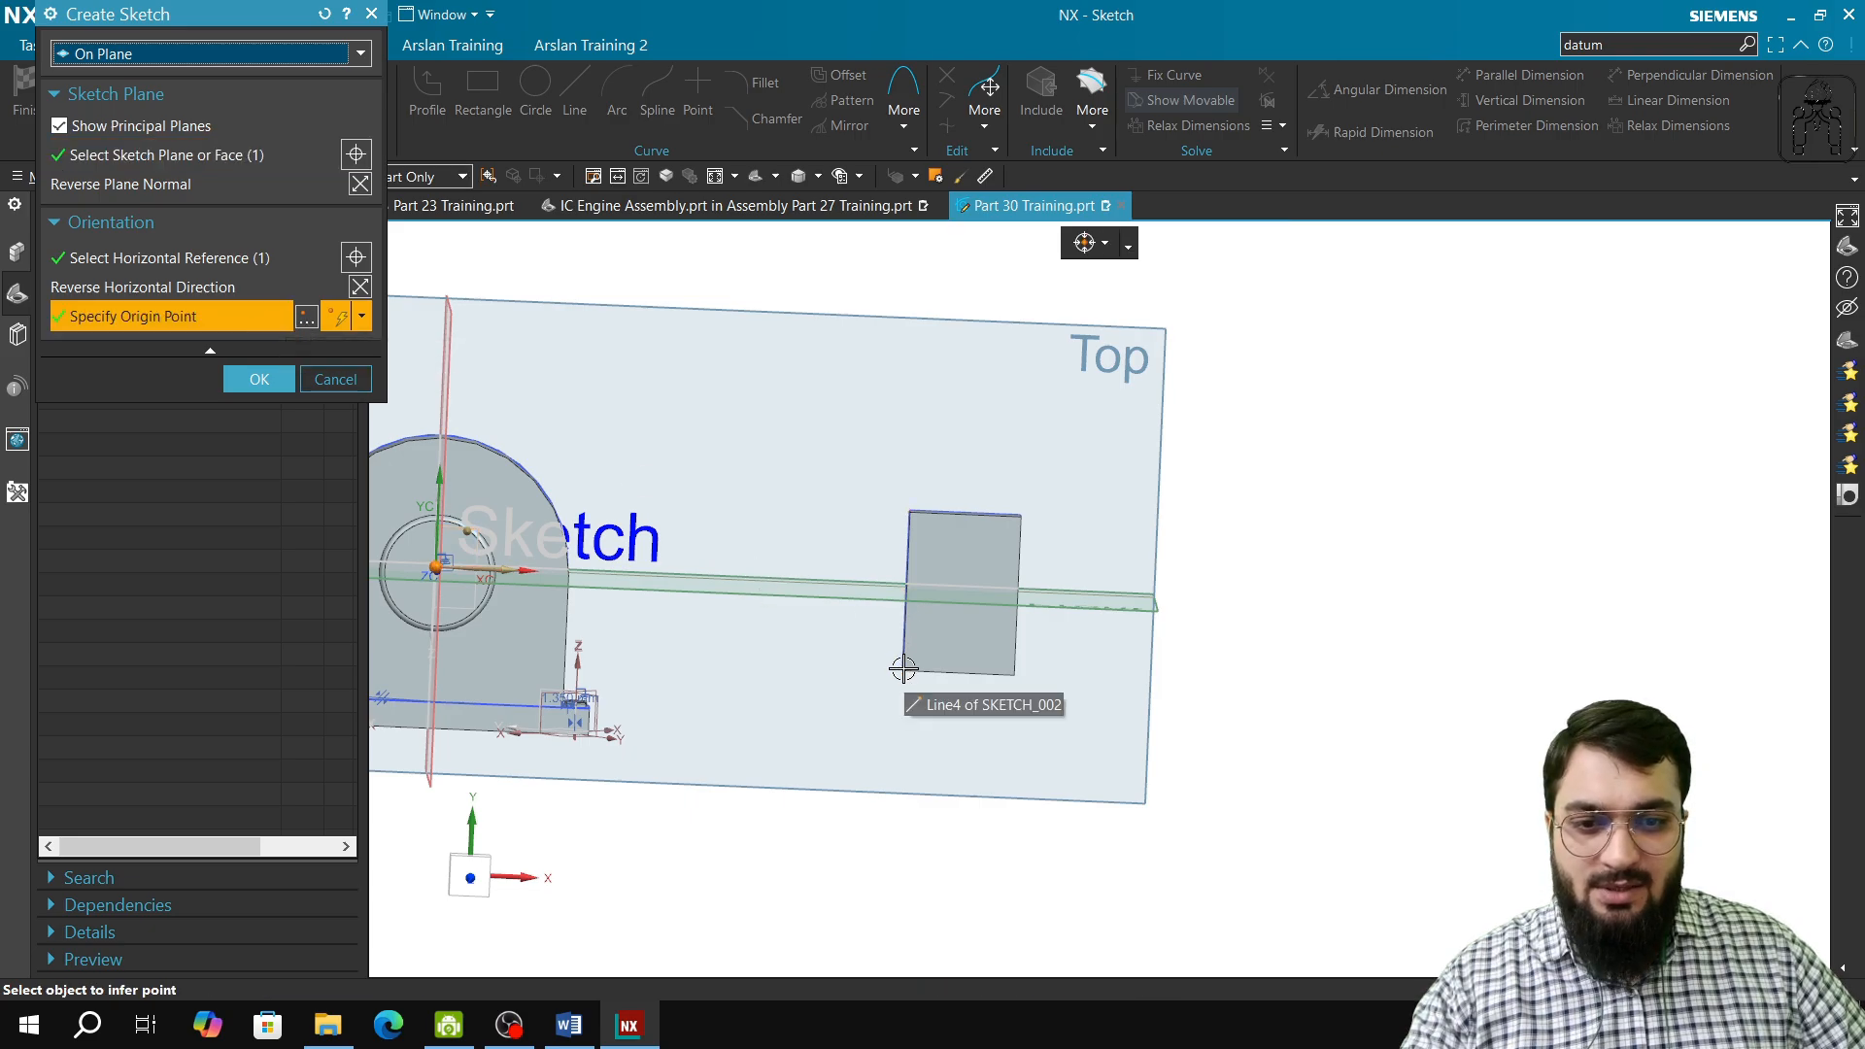
{"action": "left_click", "coordinate": [911, 511]}
{"action": "left_click", "coordinate": [259, 379]}
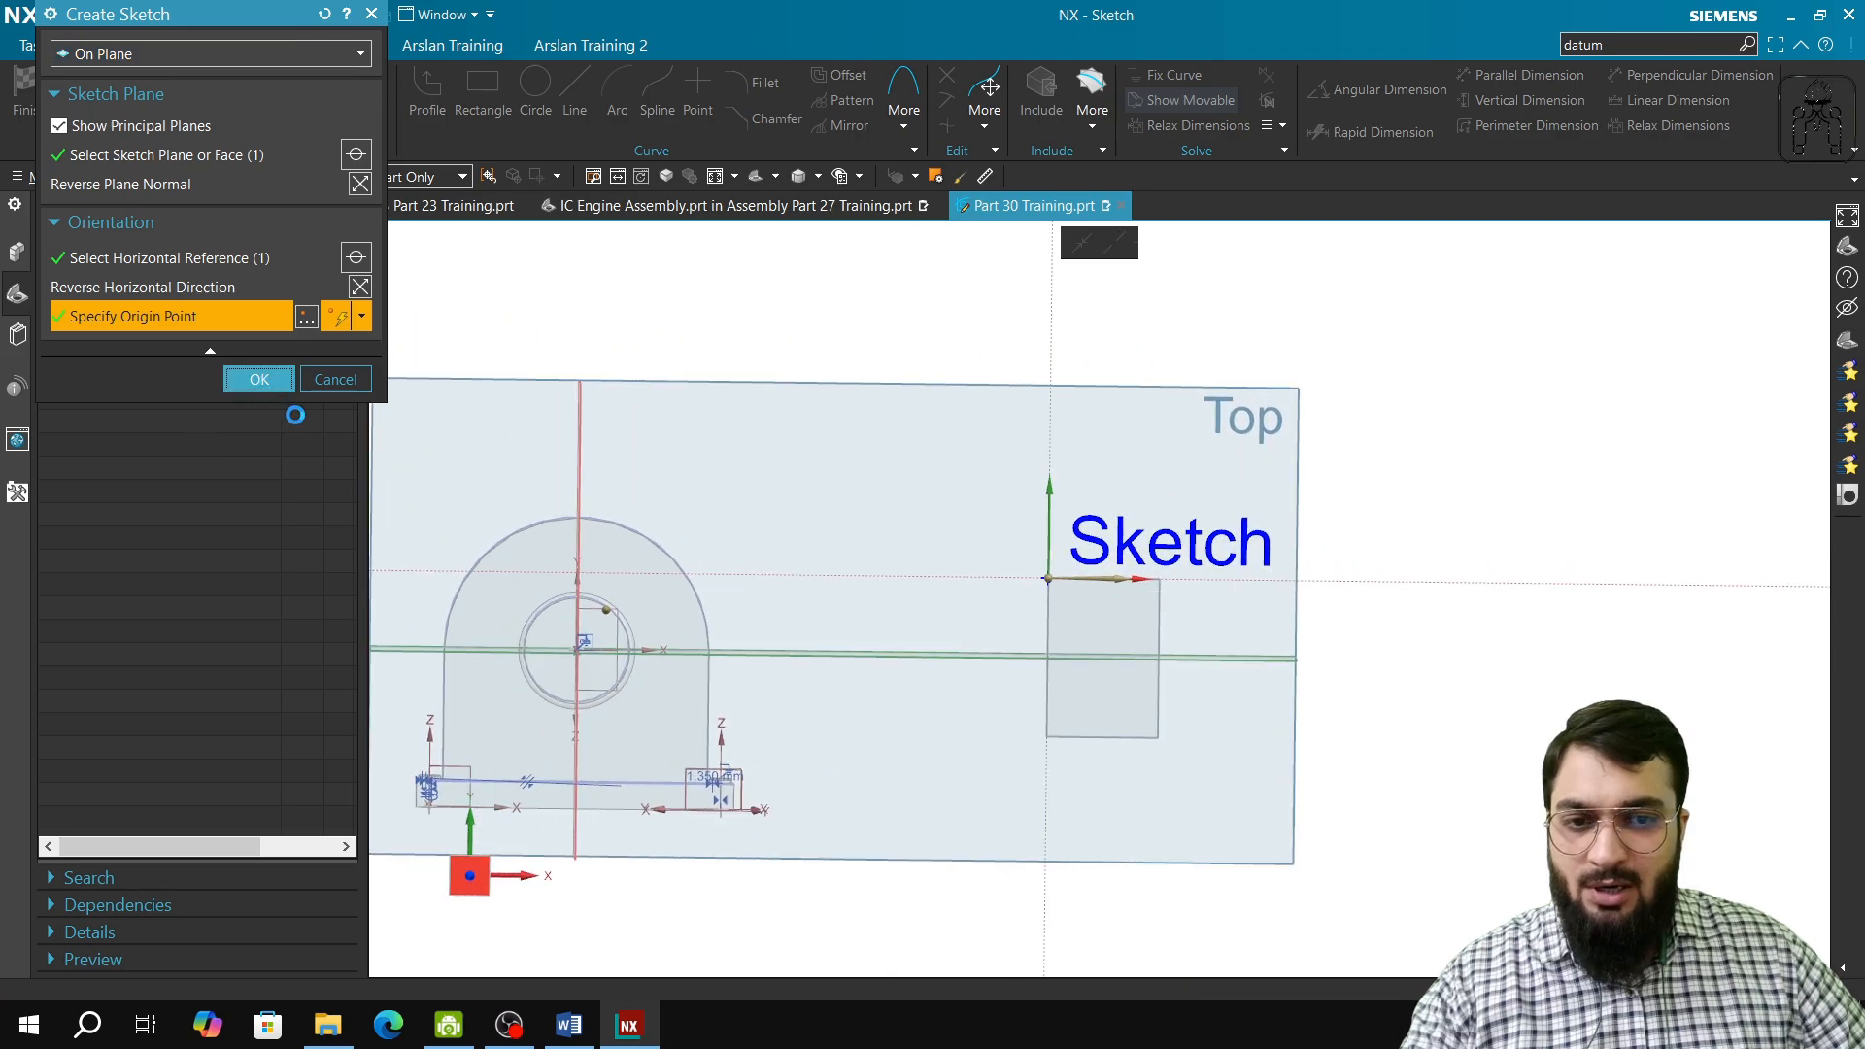
Step: Sketch a circle above the block, centred slightly off the sketch's vertical axis, and finish the sketch
{"action": "scroll", "coordinate": [1103, 587], "scroll_direction": "up", "scroll_amount": 3}
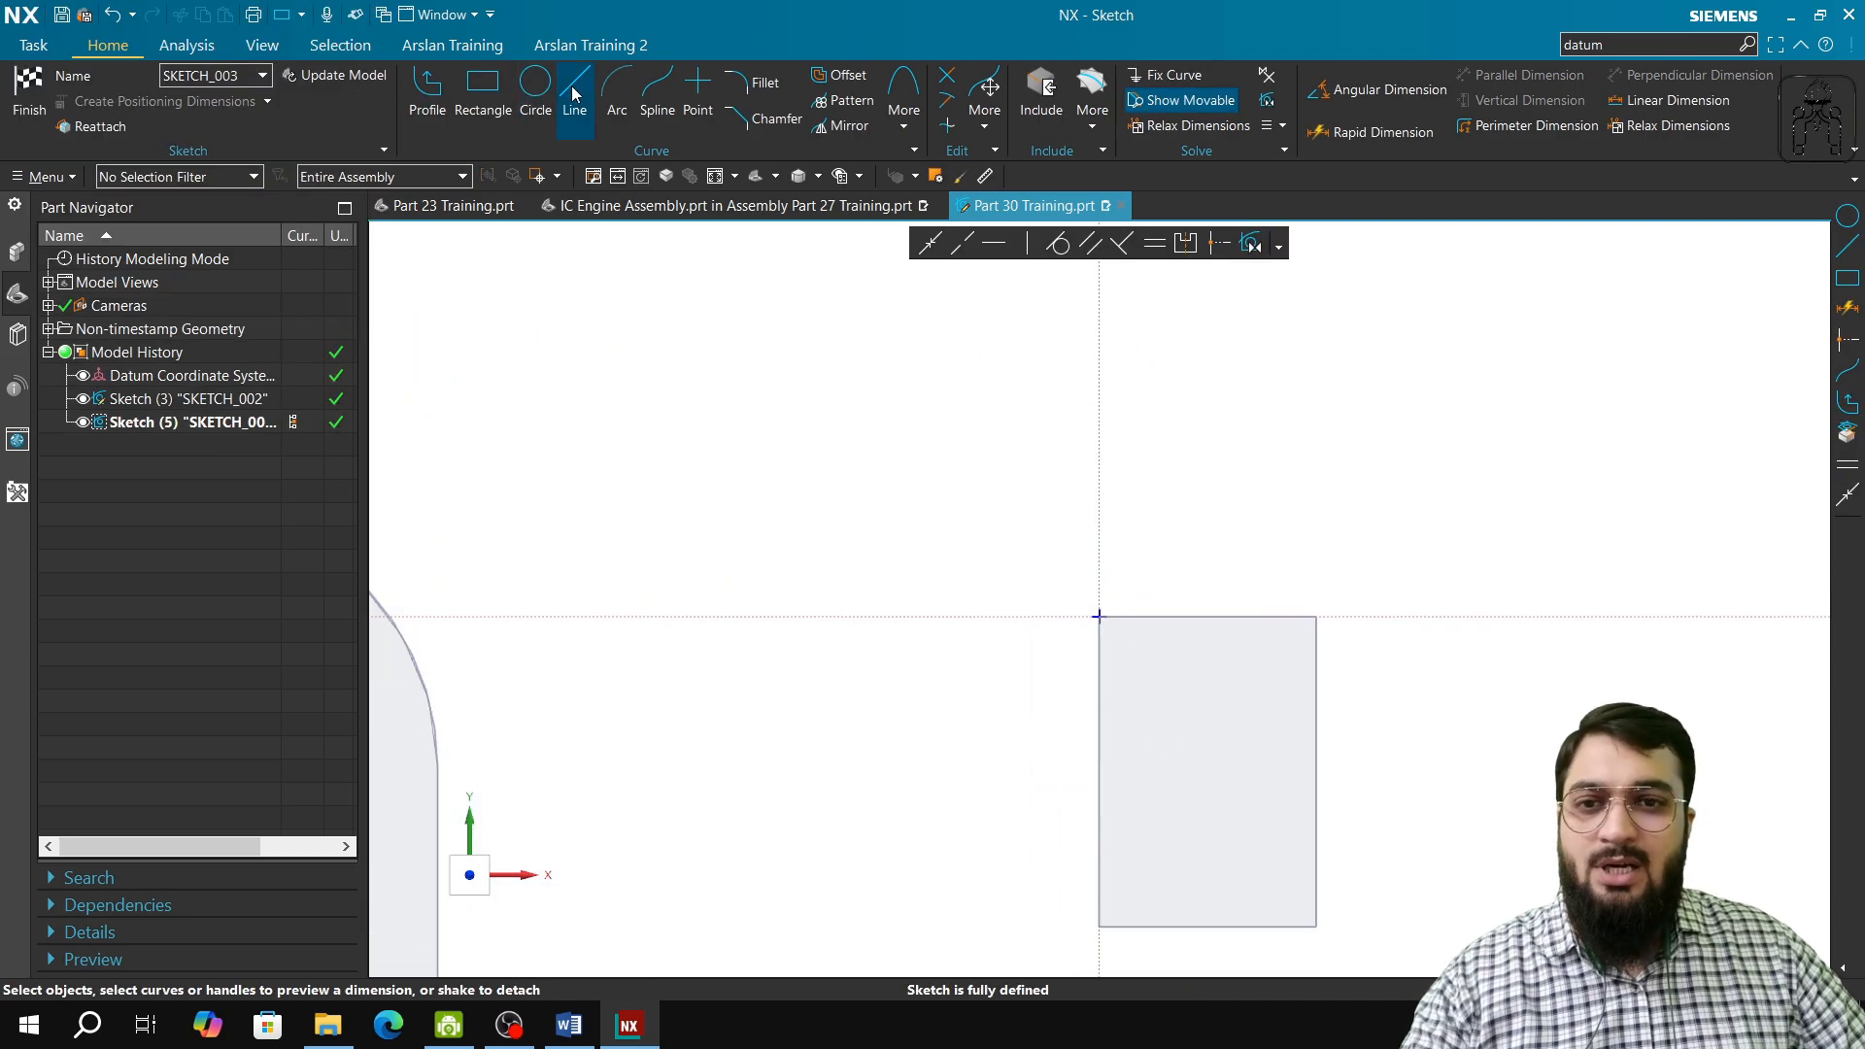
{"action": "left_click", "coordinate": [535, 92]}
{"action": "left_click", "coordinate": [1160, 385]}
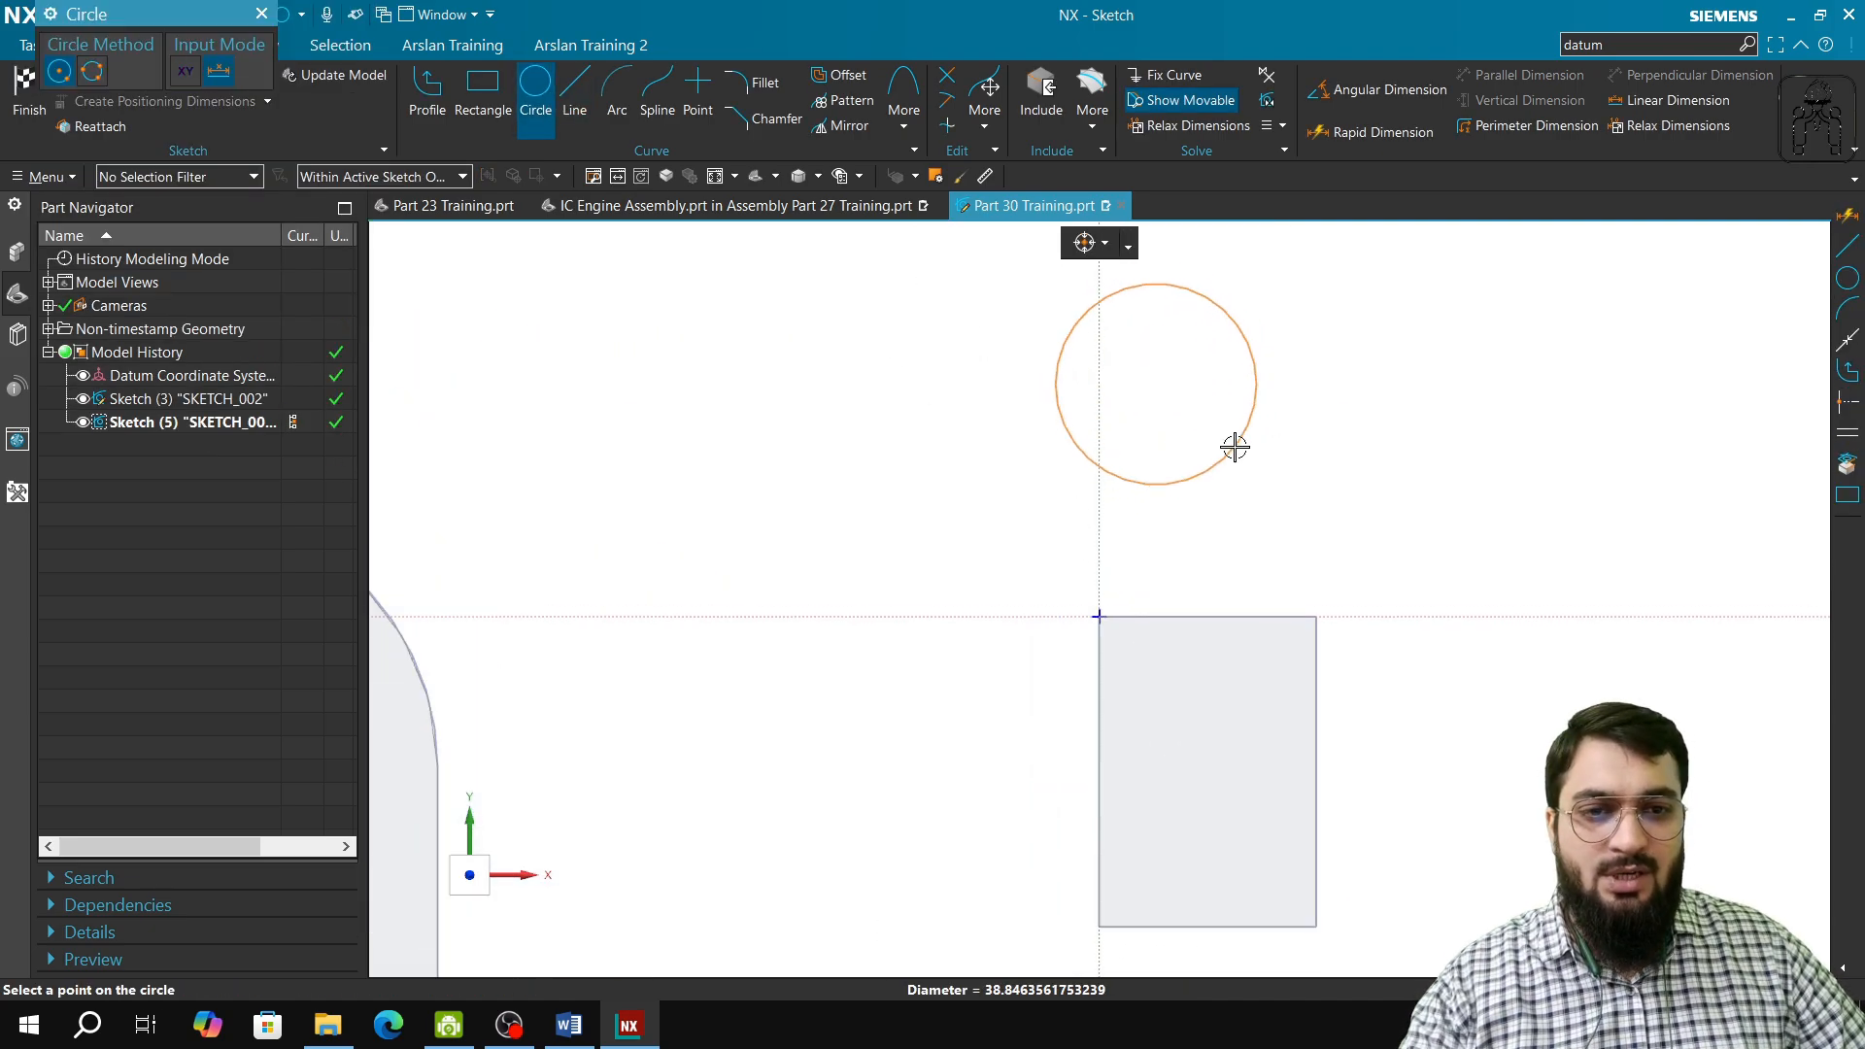
{"action": "left_click", "coordinate": [1211, 425]}
{"action": "left_click", "coordinate": [262, 13]}
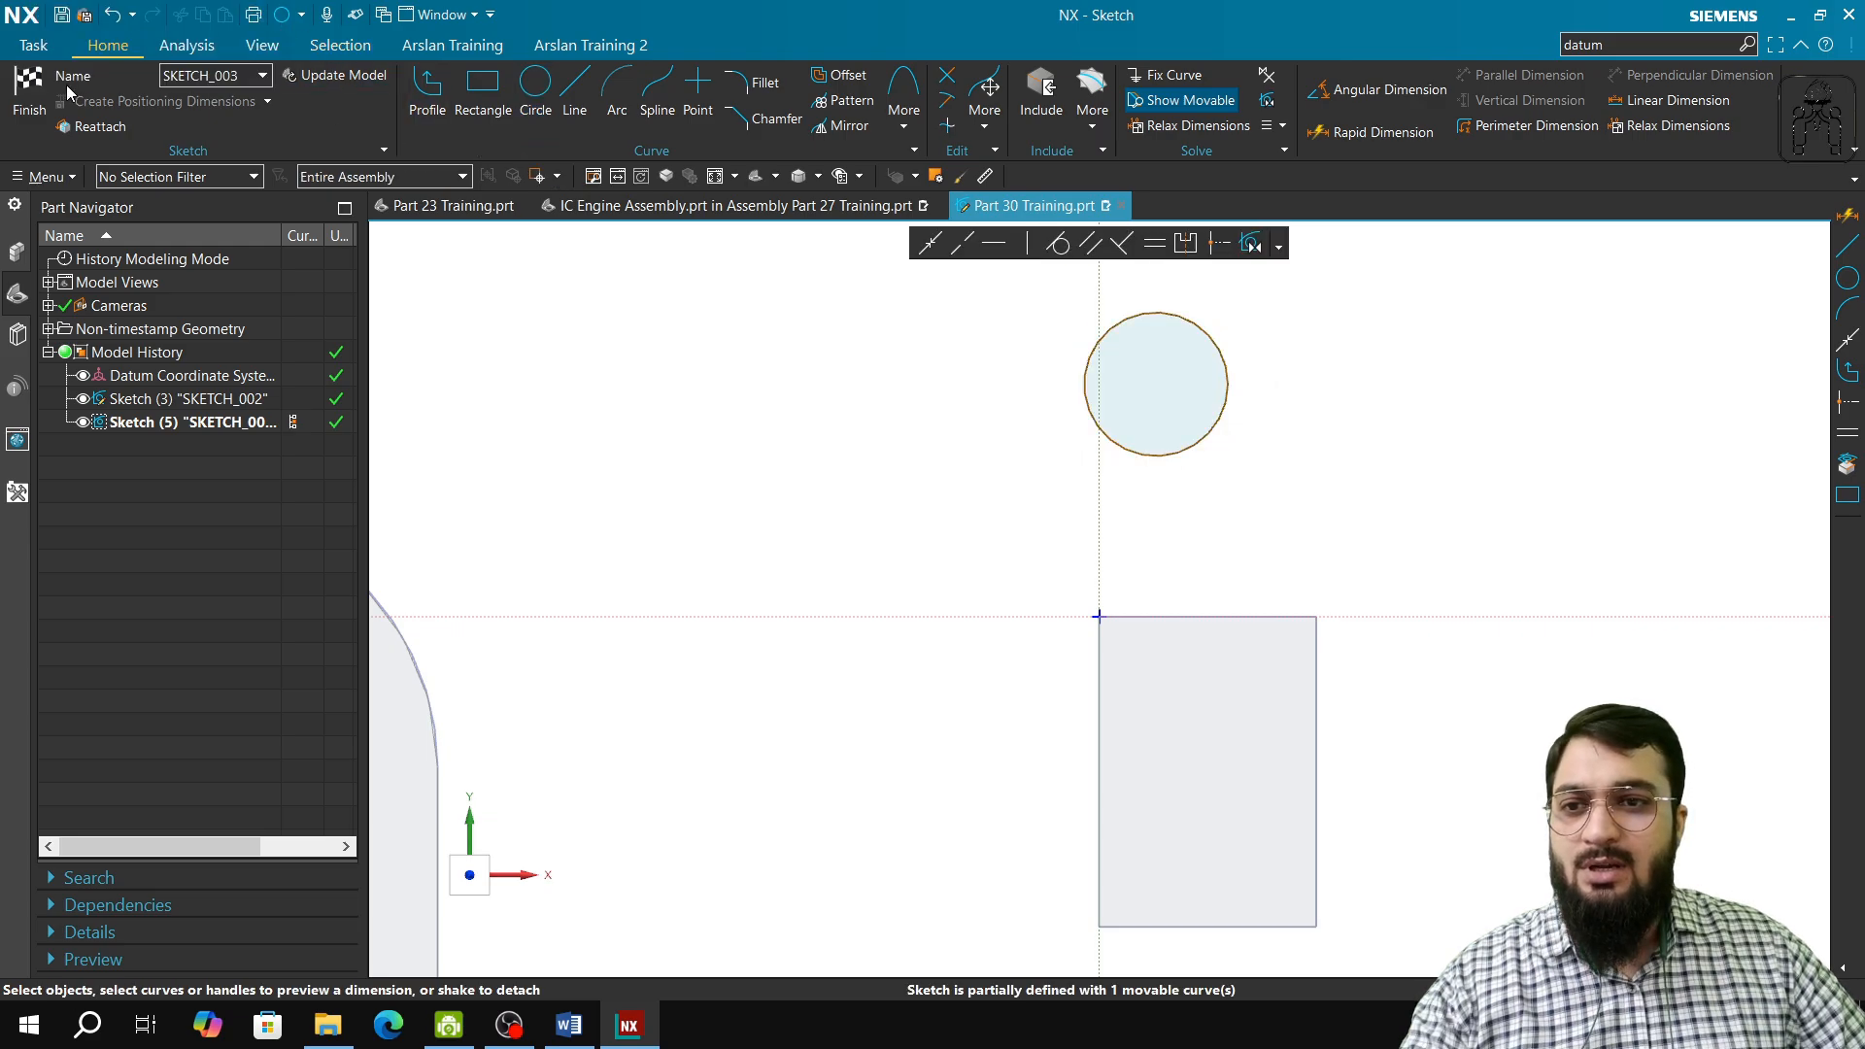
{"action": "left_click", "coordinate": [26, 92]}
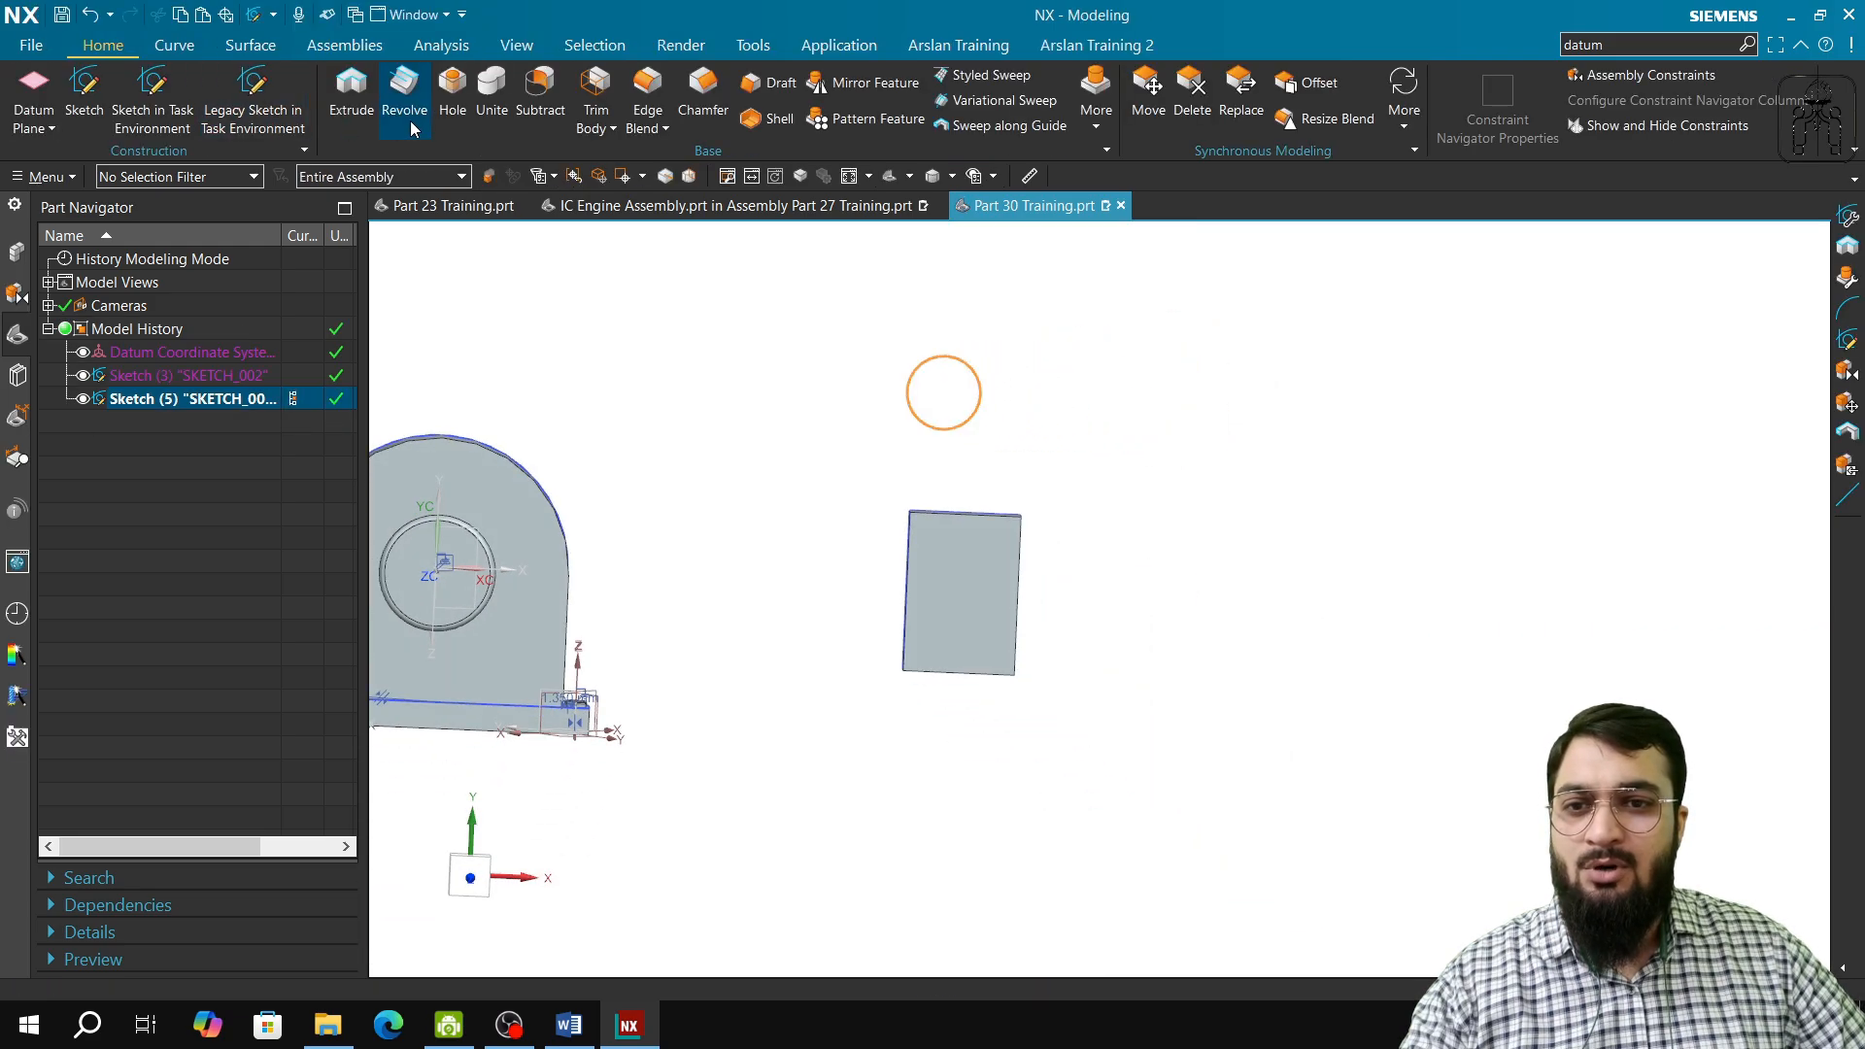
Step: Revolve the circle 360° about the vertical axis through its centre as a separate sphere body
{"action": "left_click", "coordinate": [404, 97]}
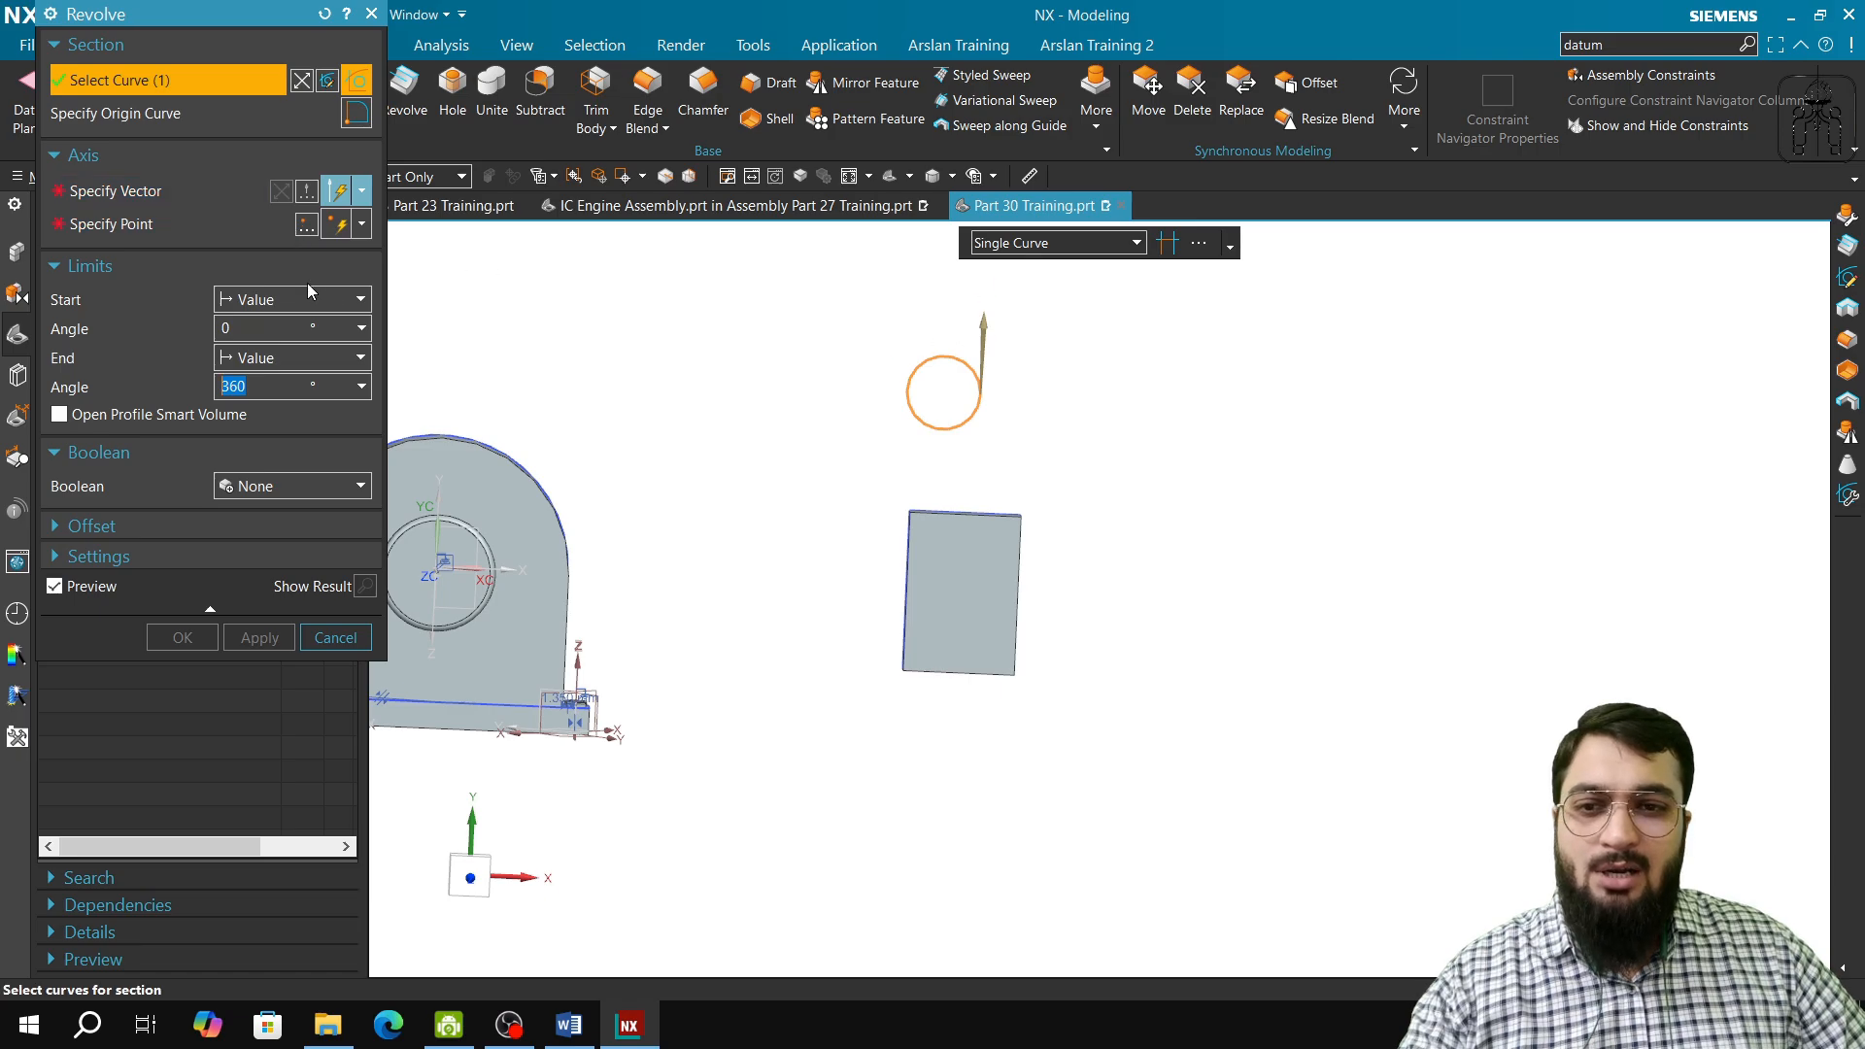
{"action": "scroll", "coordinate": [936, 382], "scroll_direction": "up", "scroll_amount": 4}
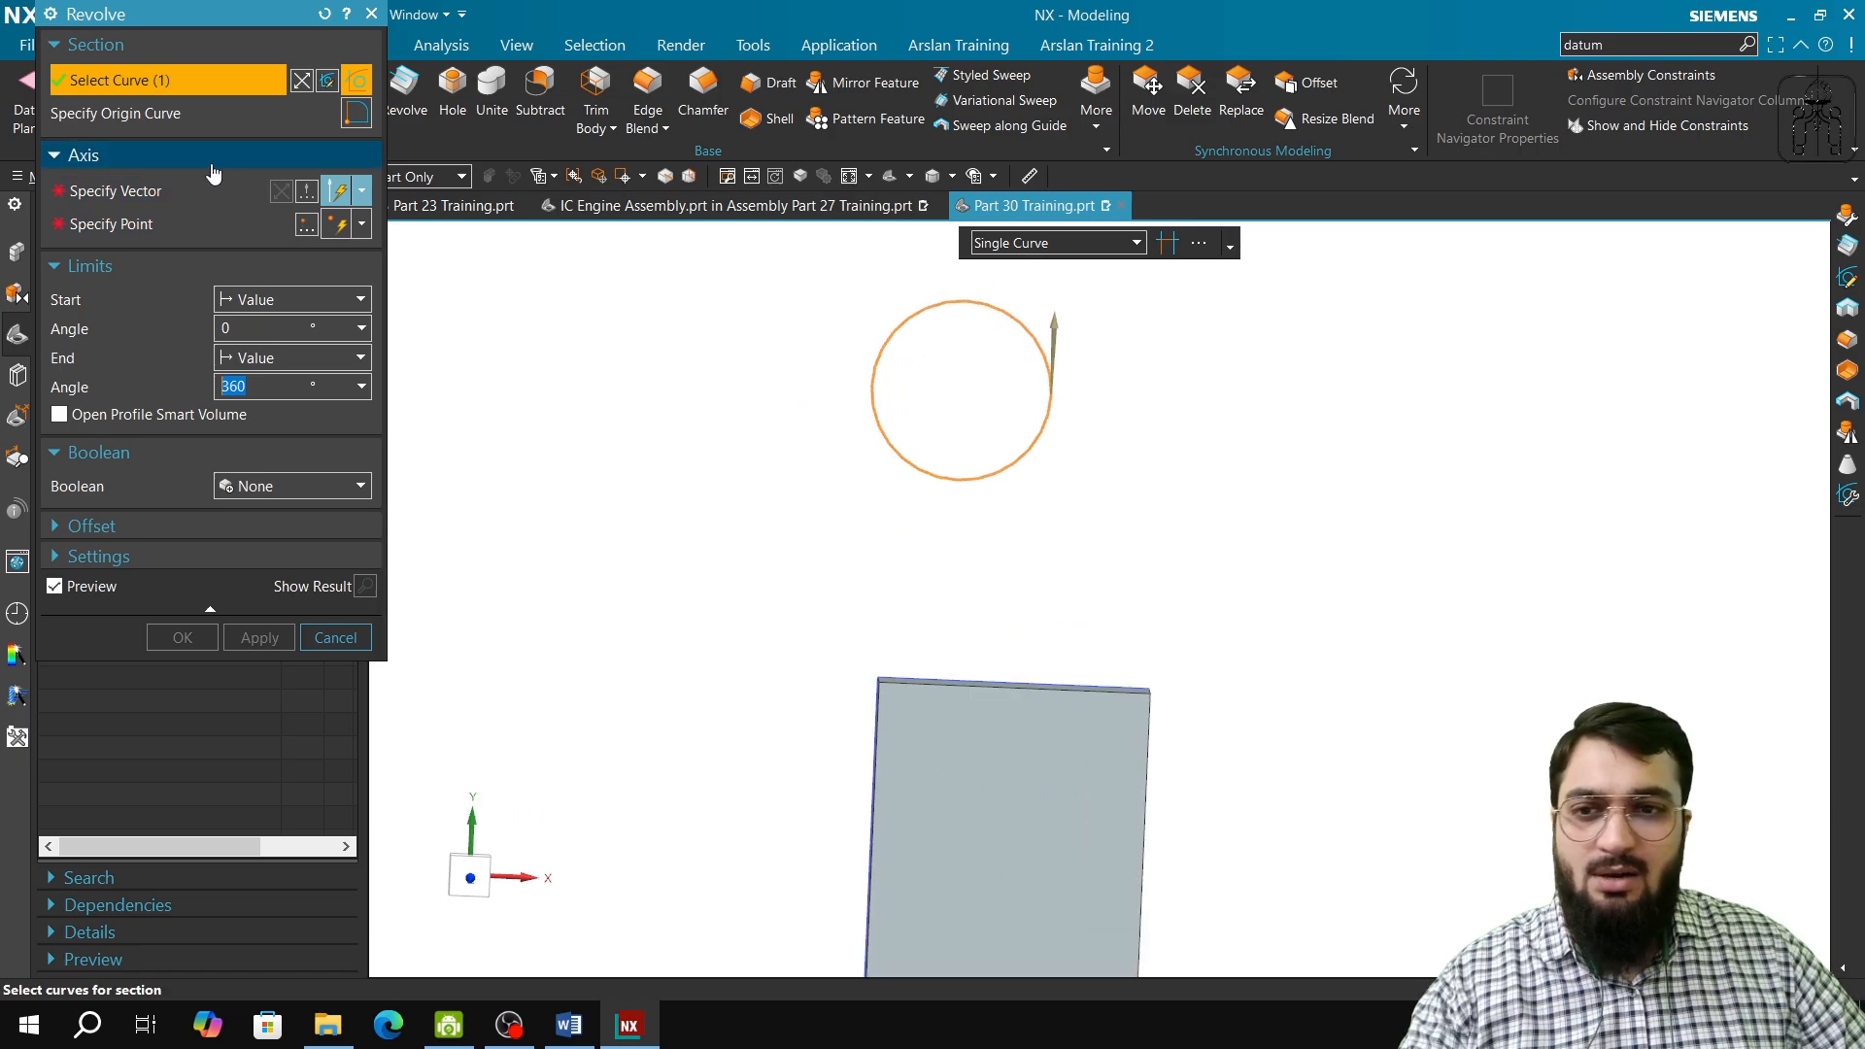
{"action": "left_click", "coordinate": [169, 199]}
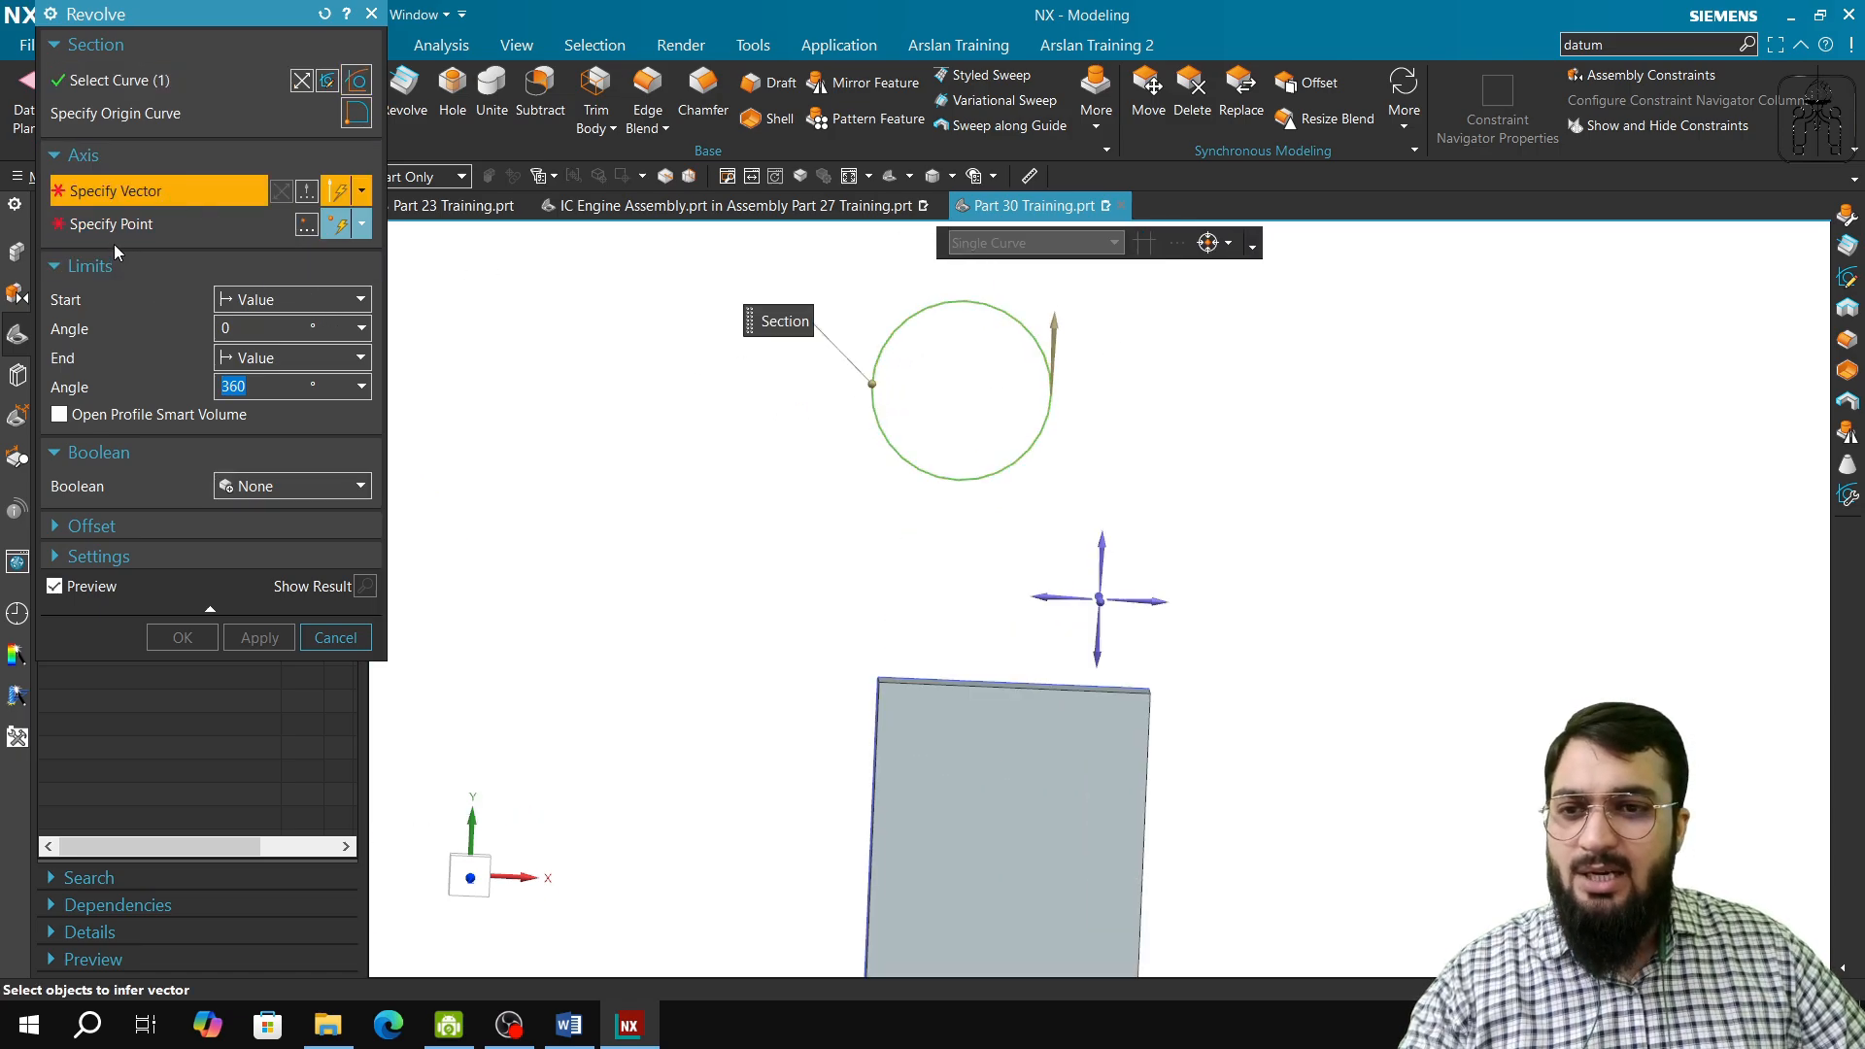
{"action": "left_click", "coordinate": [1102, 544]}
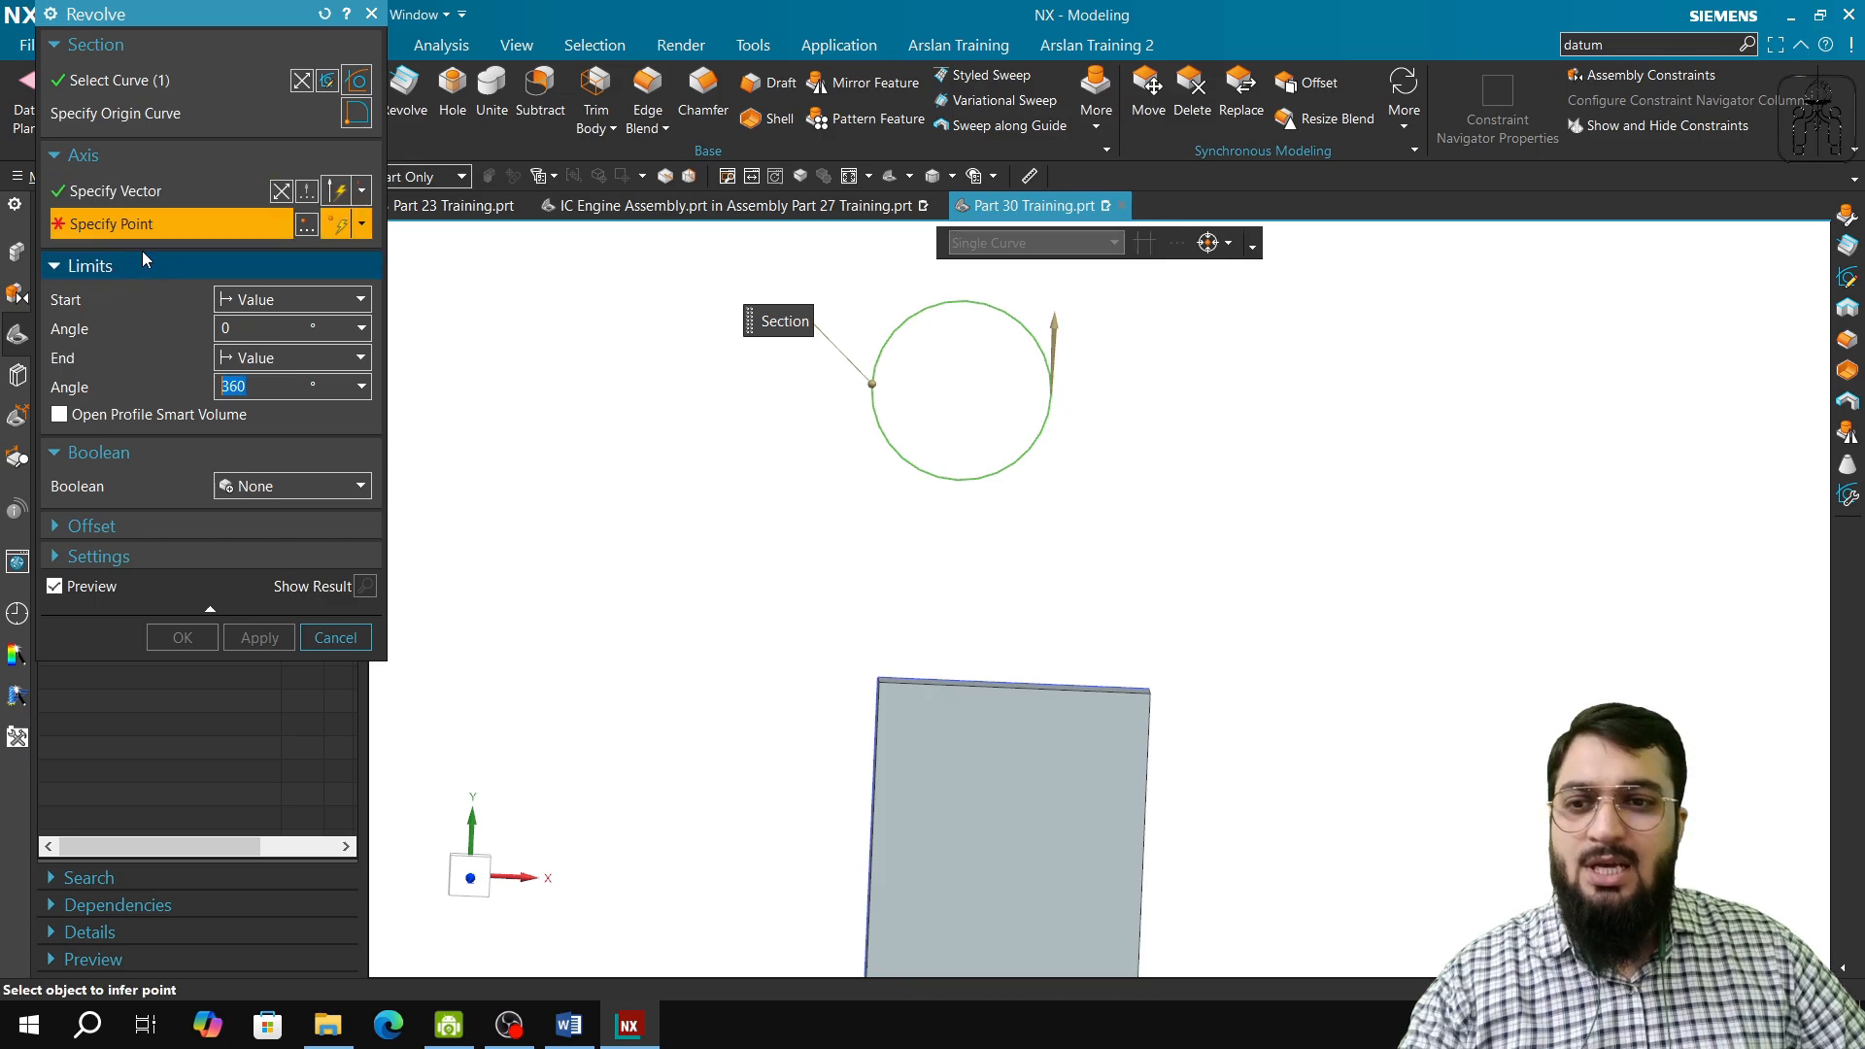
{"action": "left_click", "coordinate": [960, 391]}
{"action": "left_click", "coordinate": [260, 637]}
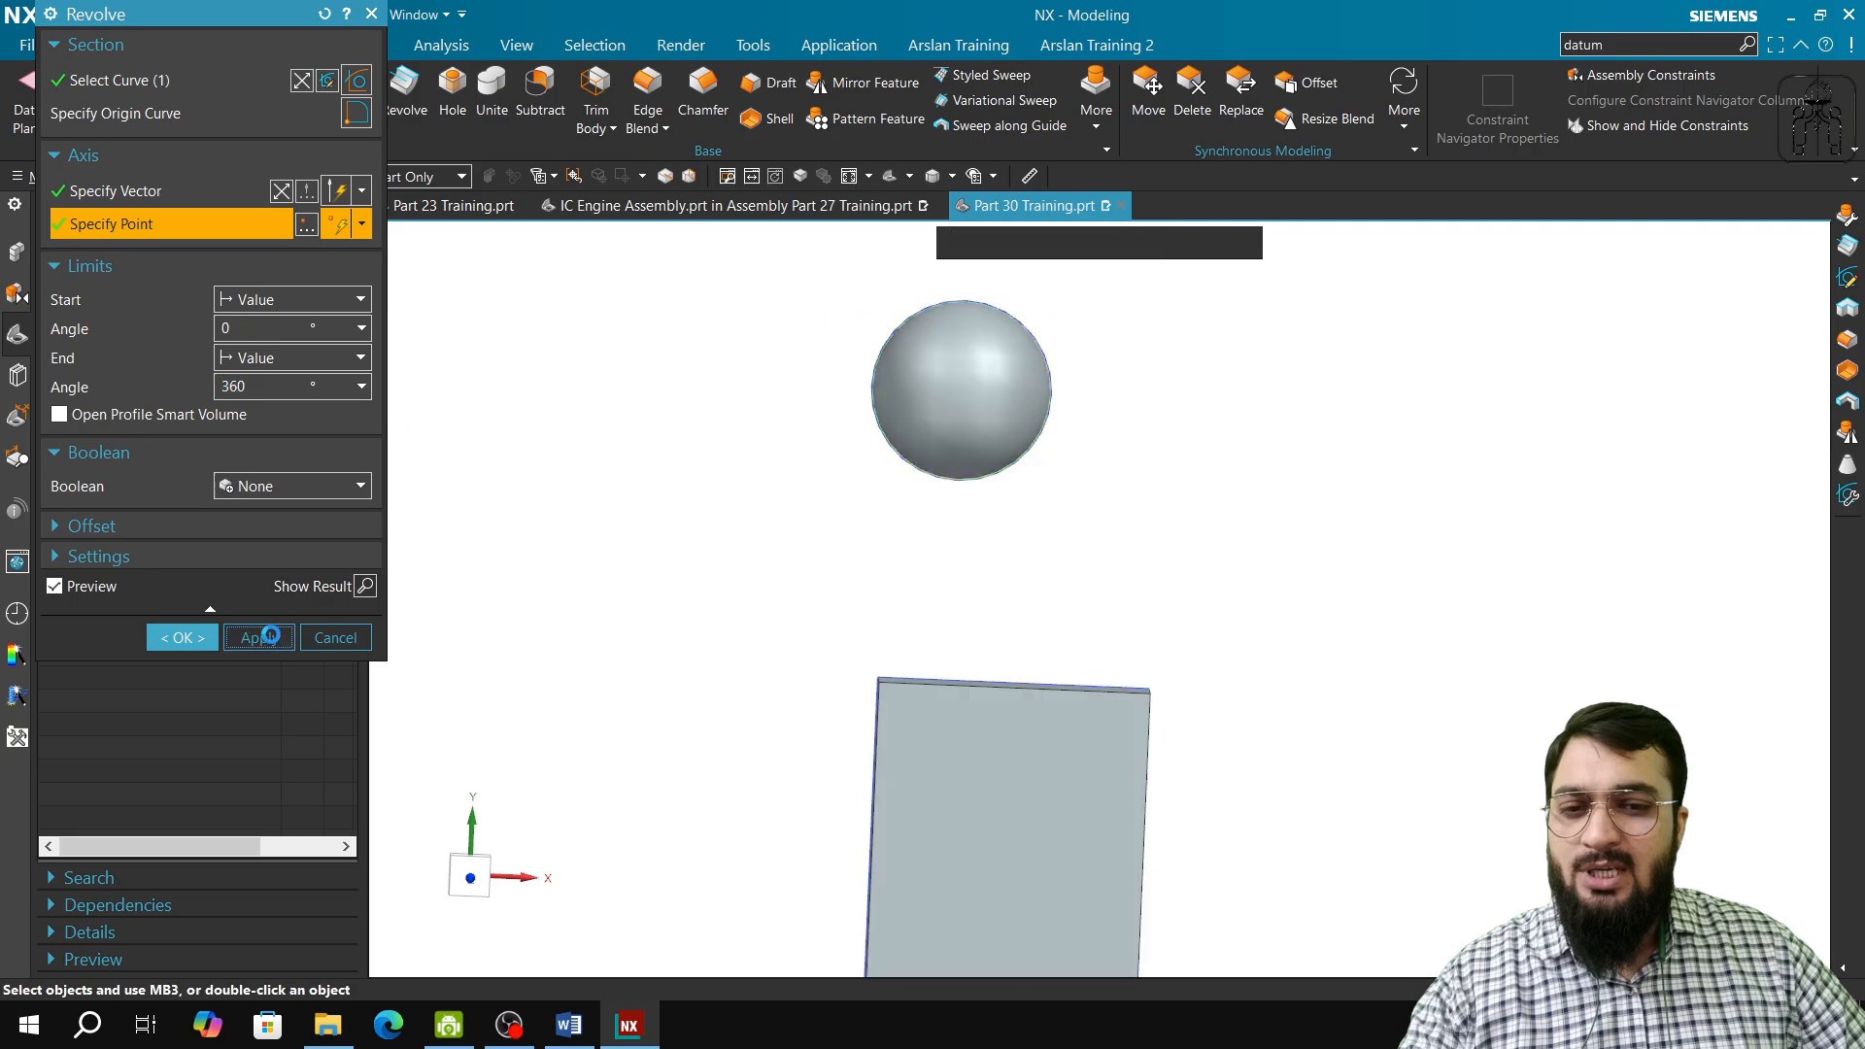
{"action": "left_click", "coordinate": [335, 638]}
{"action": "scroll", "coordinate": [483, 559], "scroll_direction": "down", "scroll_amount": 3}
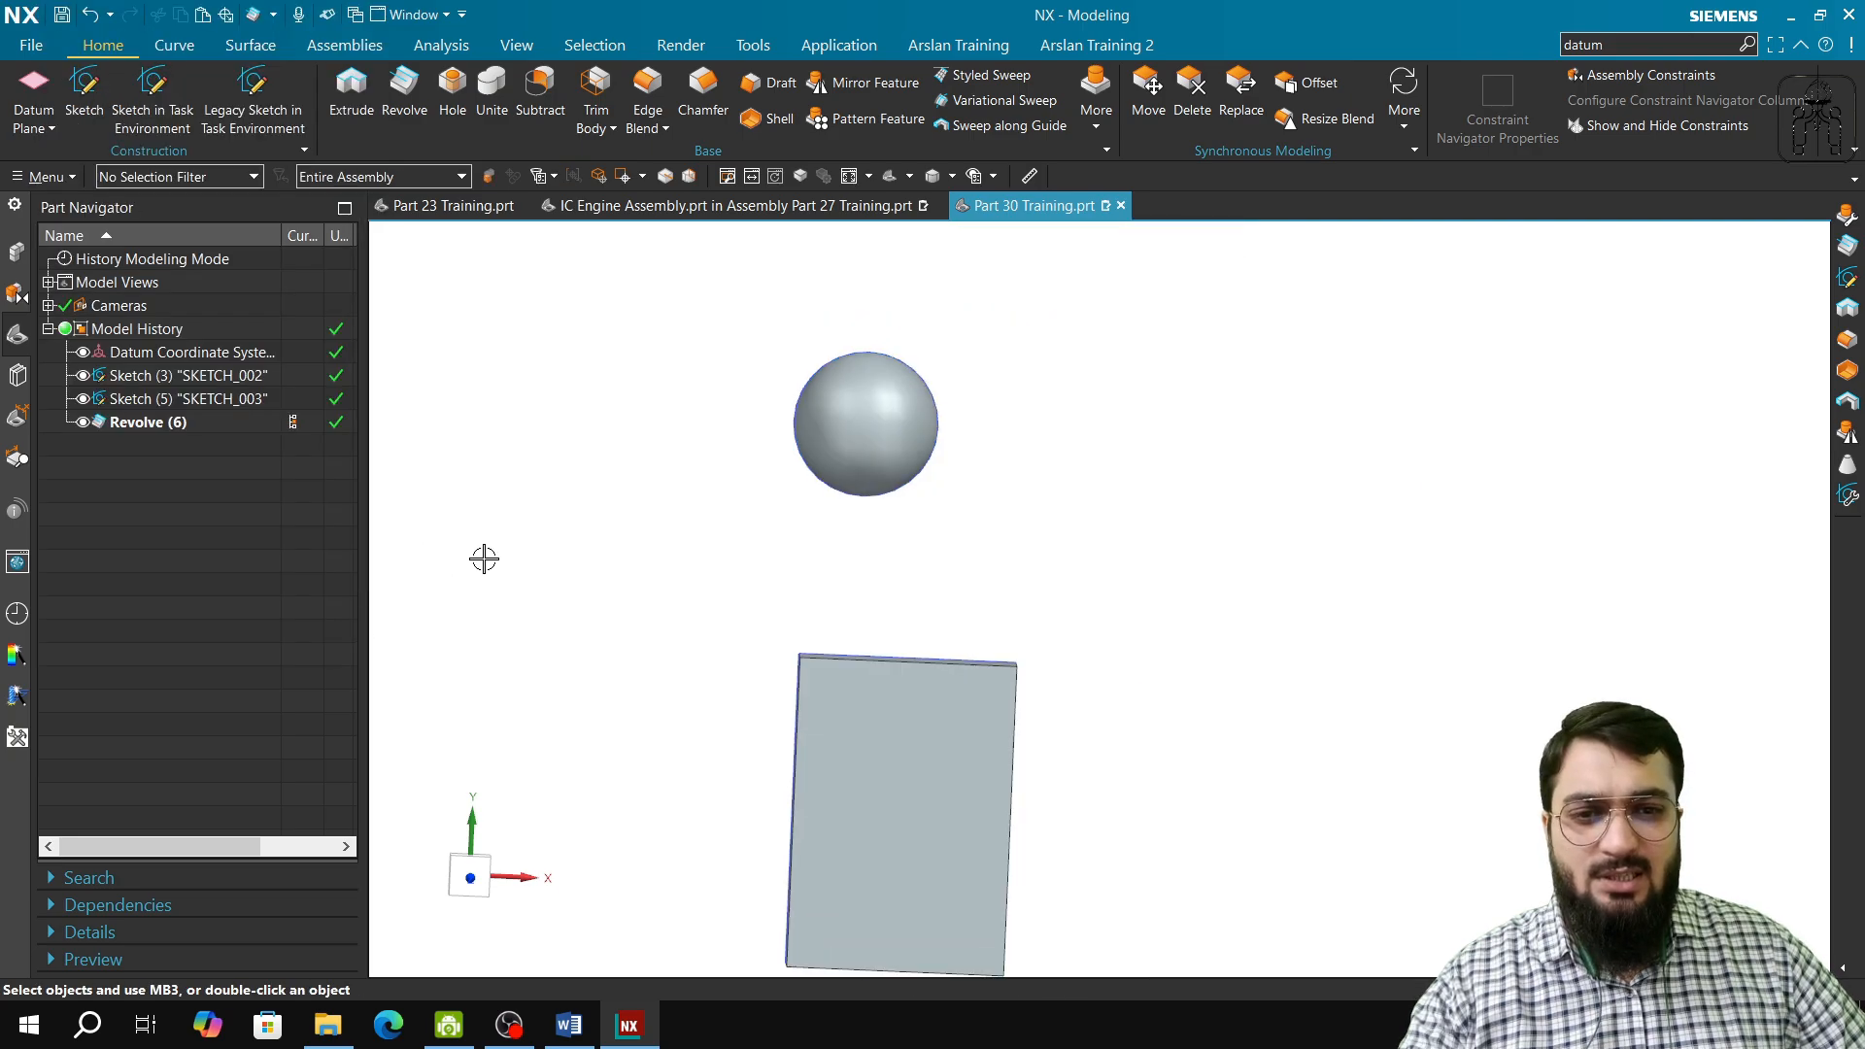
Step: Create a new component from the sphere body with the component name Sphere and WCS as its origin
{"action": "left_click", "coordinate": [16, 254]}
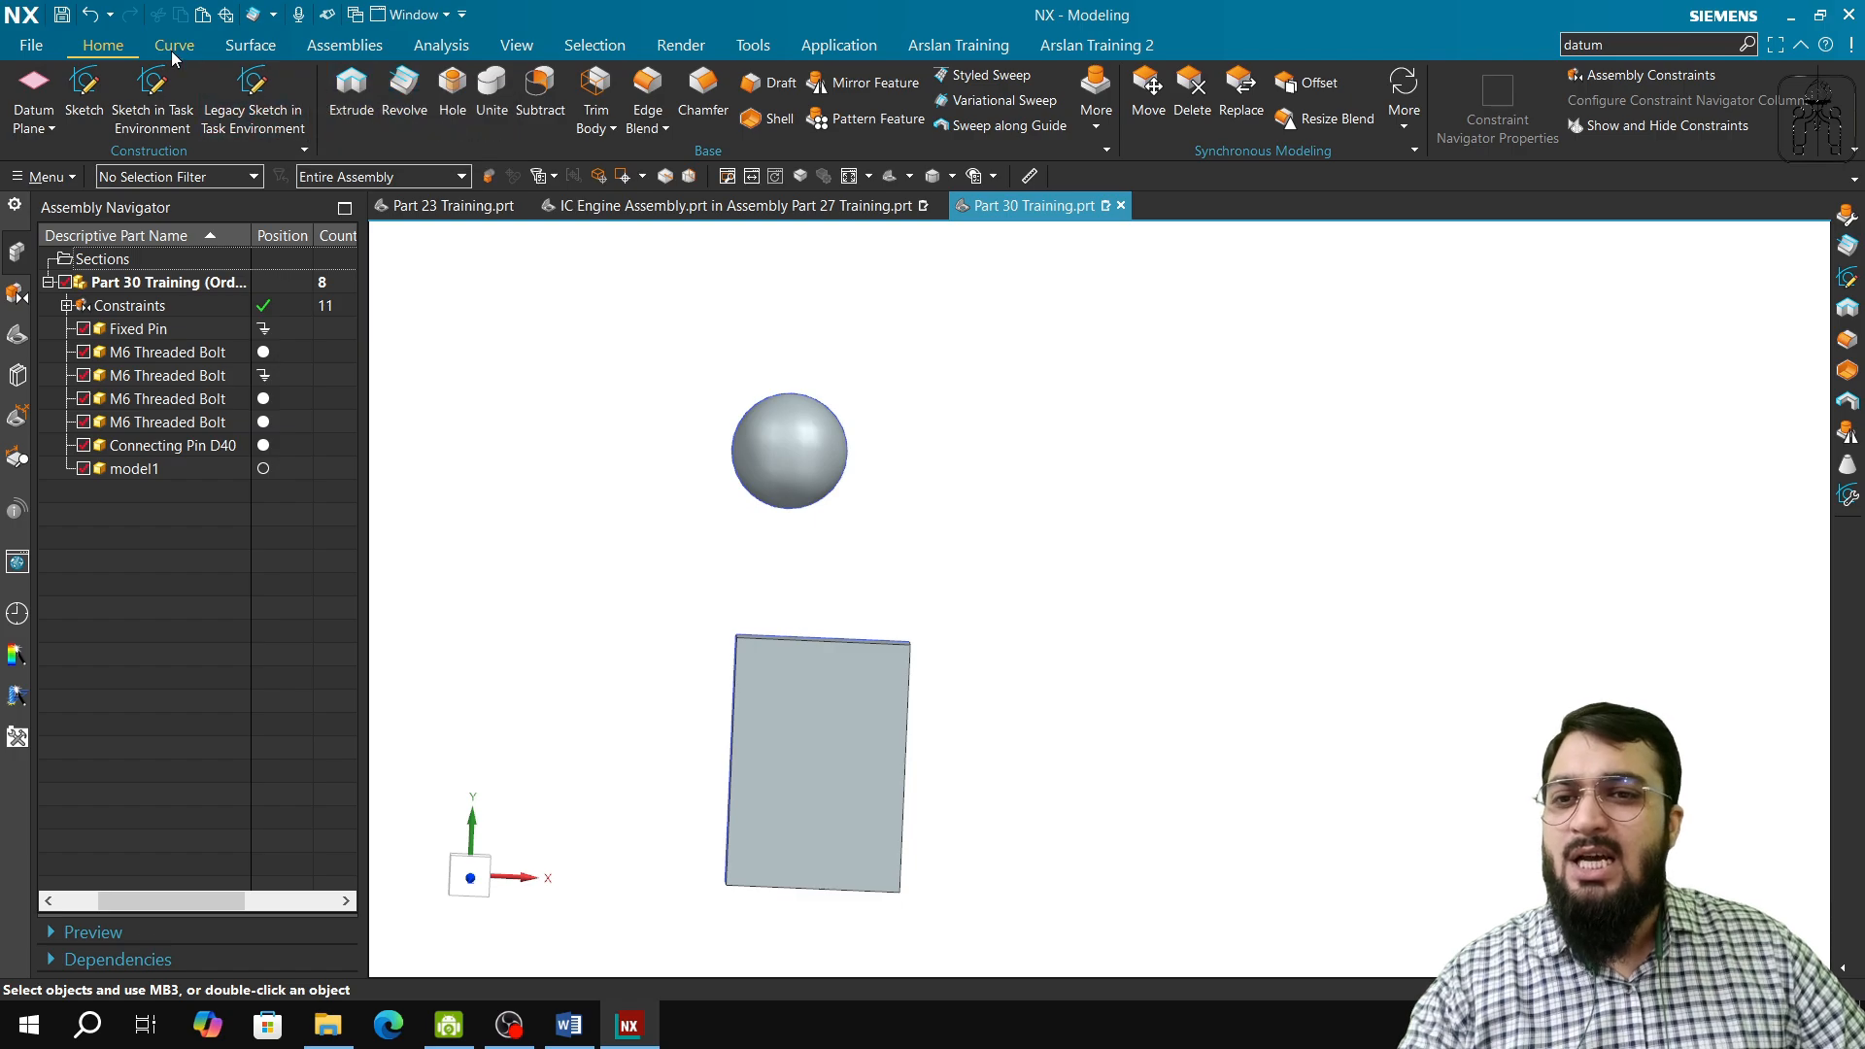
{"action": "left_click", "coordinate": [333, 48]}
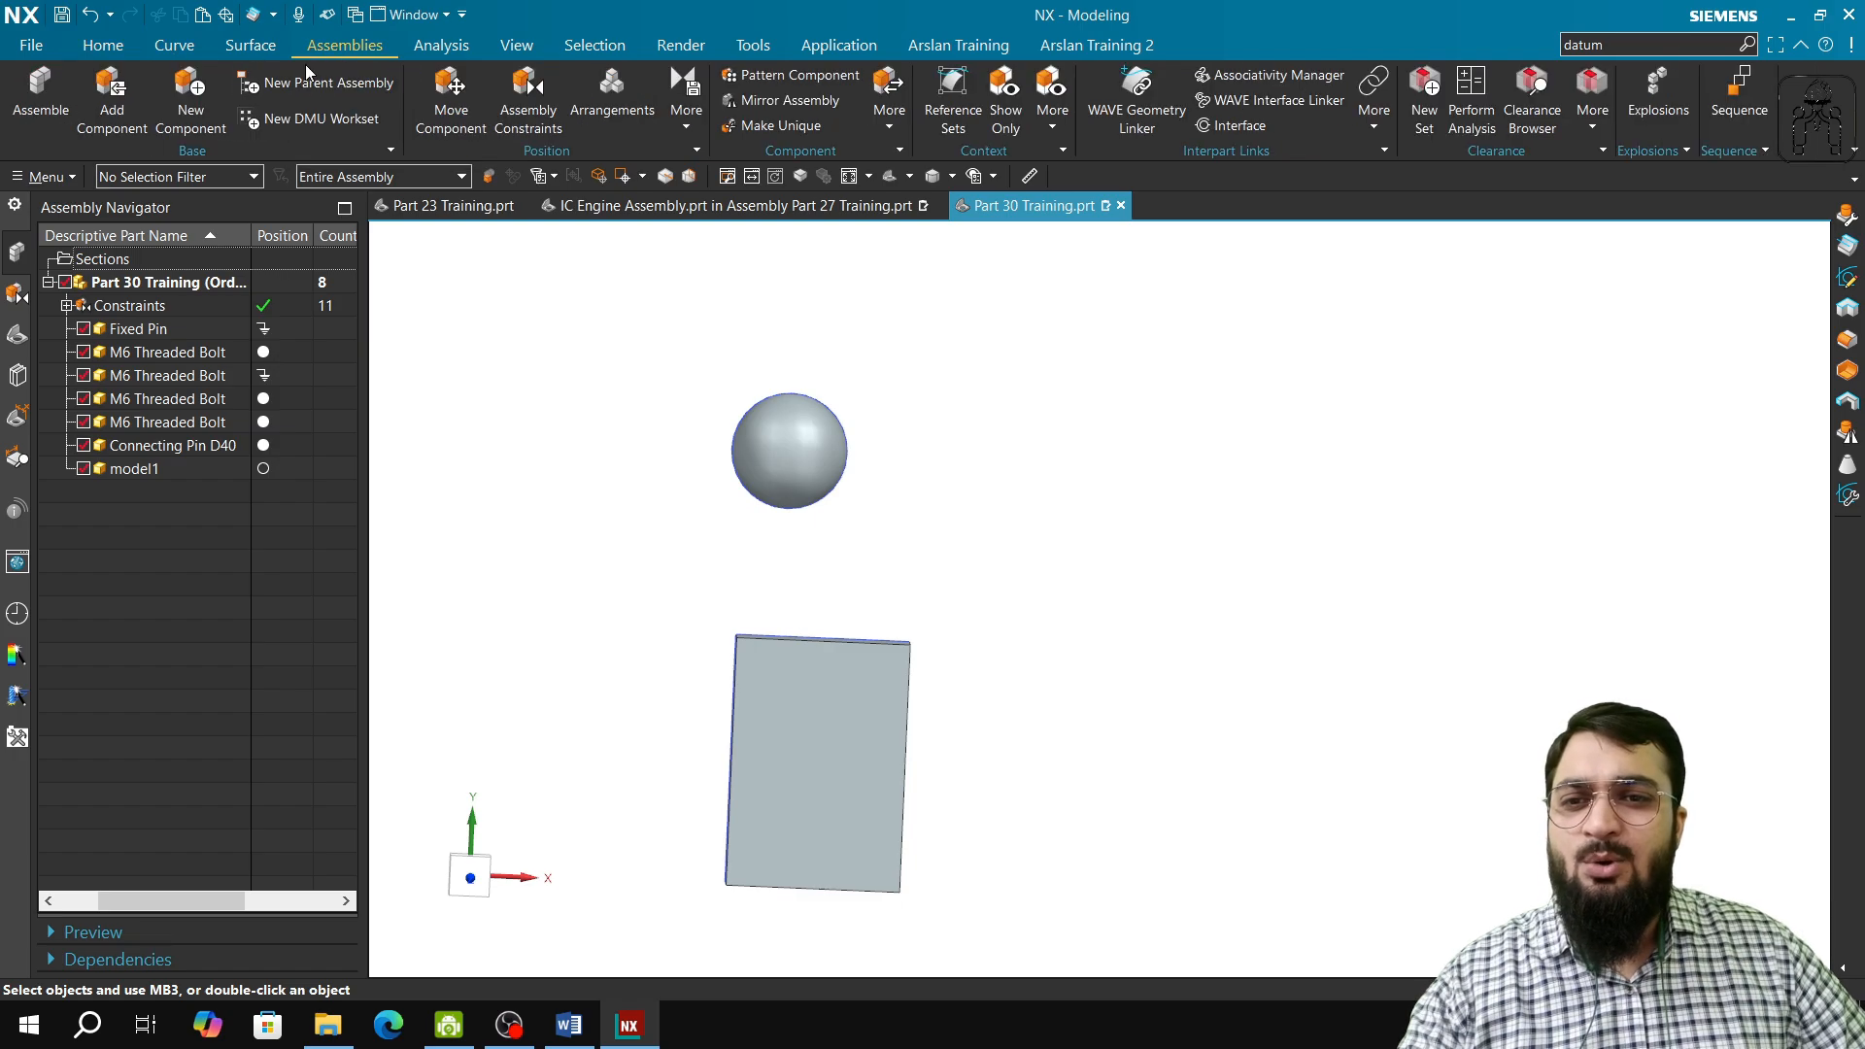
{"action": "left_click", "coordinate": [195, 87]}
{"action": "left_click", "coordinate": [777, 447]}
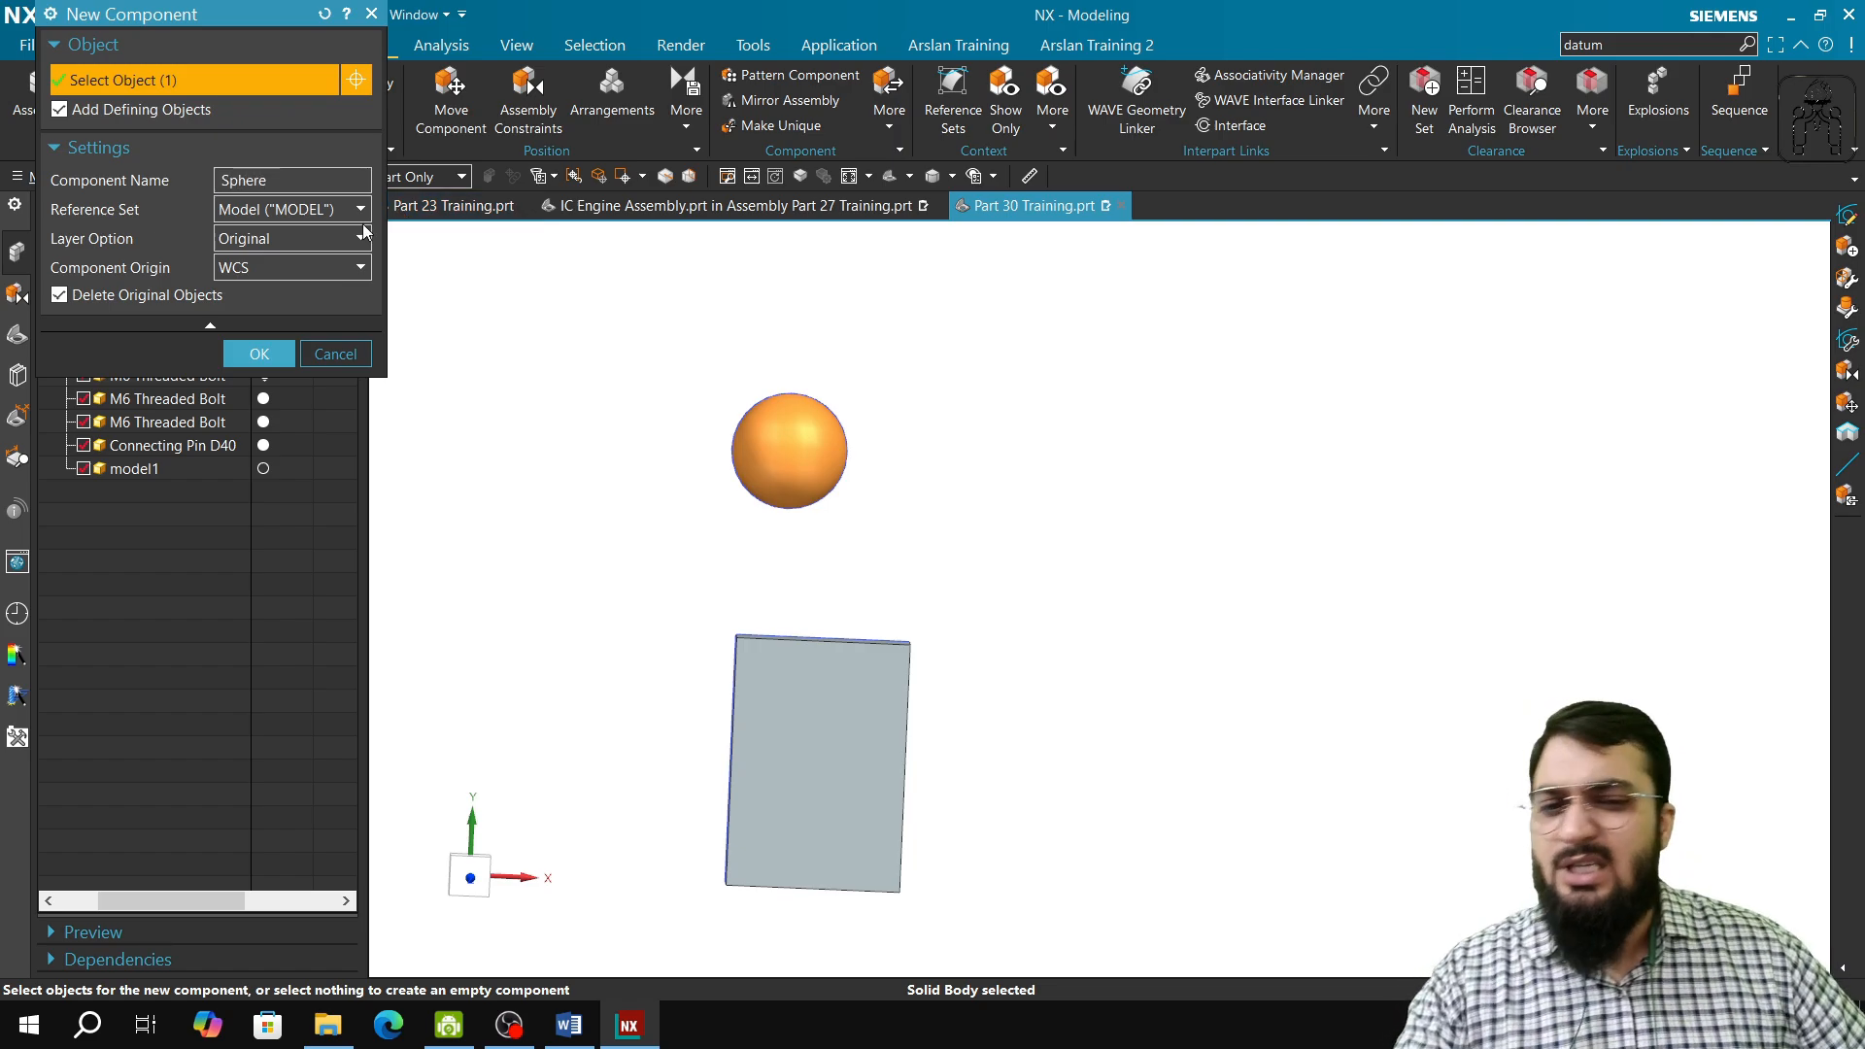
{"action": "left_click", "coordinate": [263, 352]}
{"action": "scroll", "coordinate": [673, 577], "scroll_direction": "down", "scroll_amount": 1}
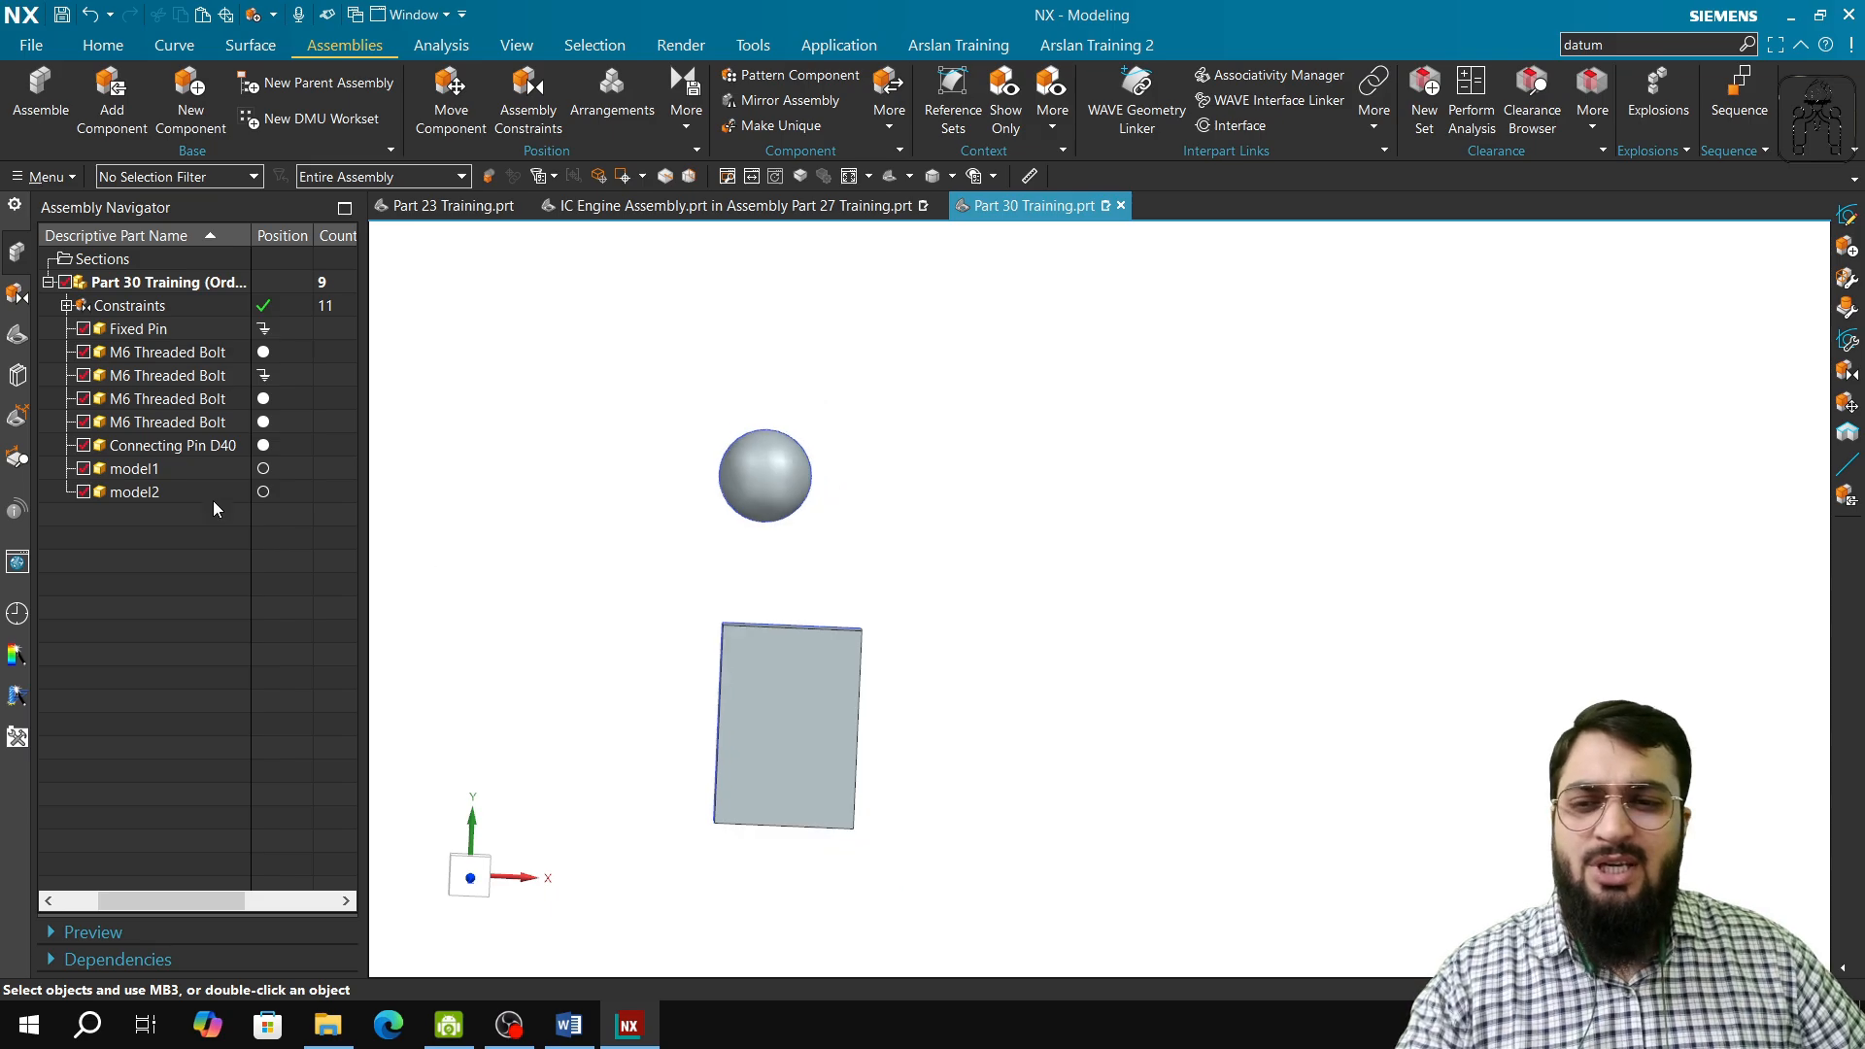
Step: Check the model history and browse the loaded parts in Add Component for the new block and sphere parts, adding nothing
{"action": "left_click", "coordinate": [18, 335]}
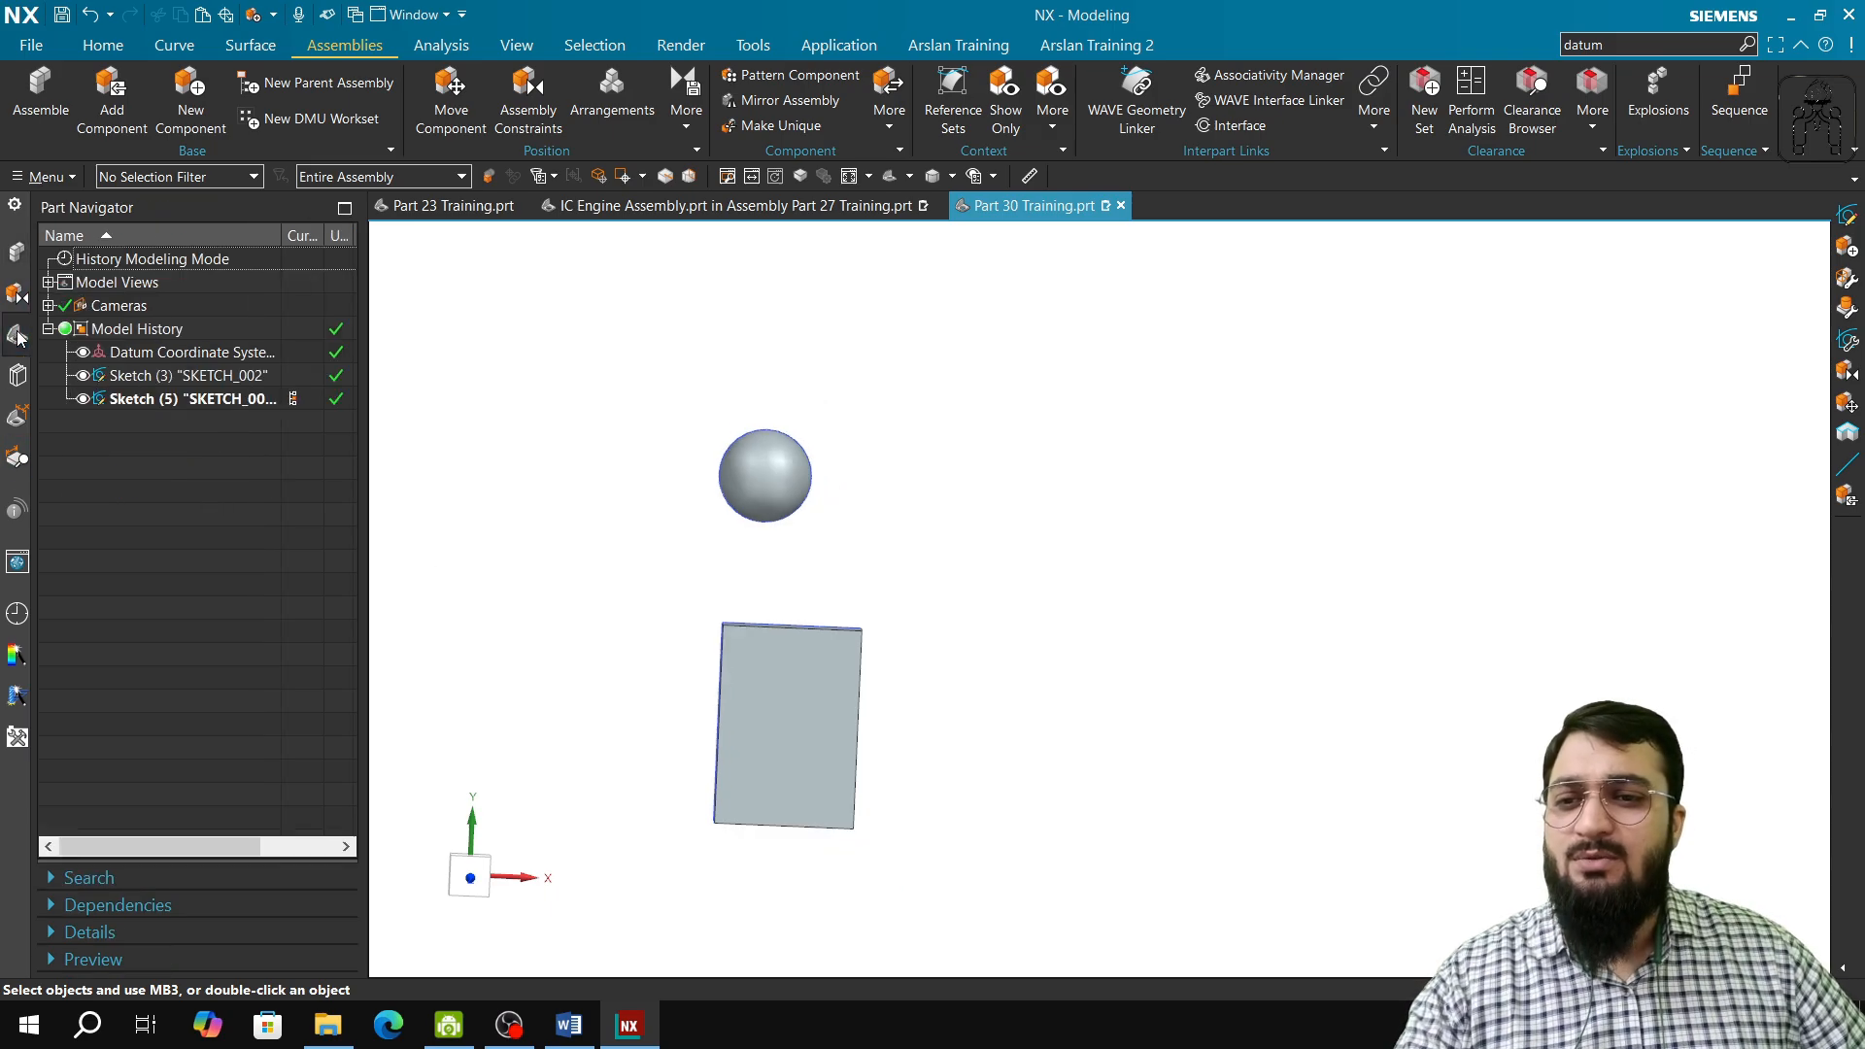
{"action": "middle_click_drag", "start_coordinate": [1011, 634], "coordinate": [958, 632]}
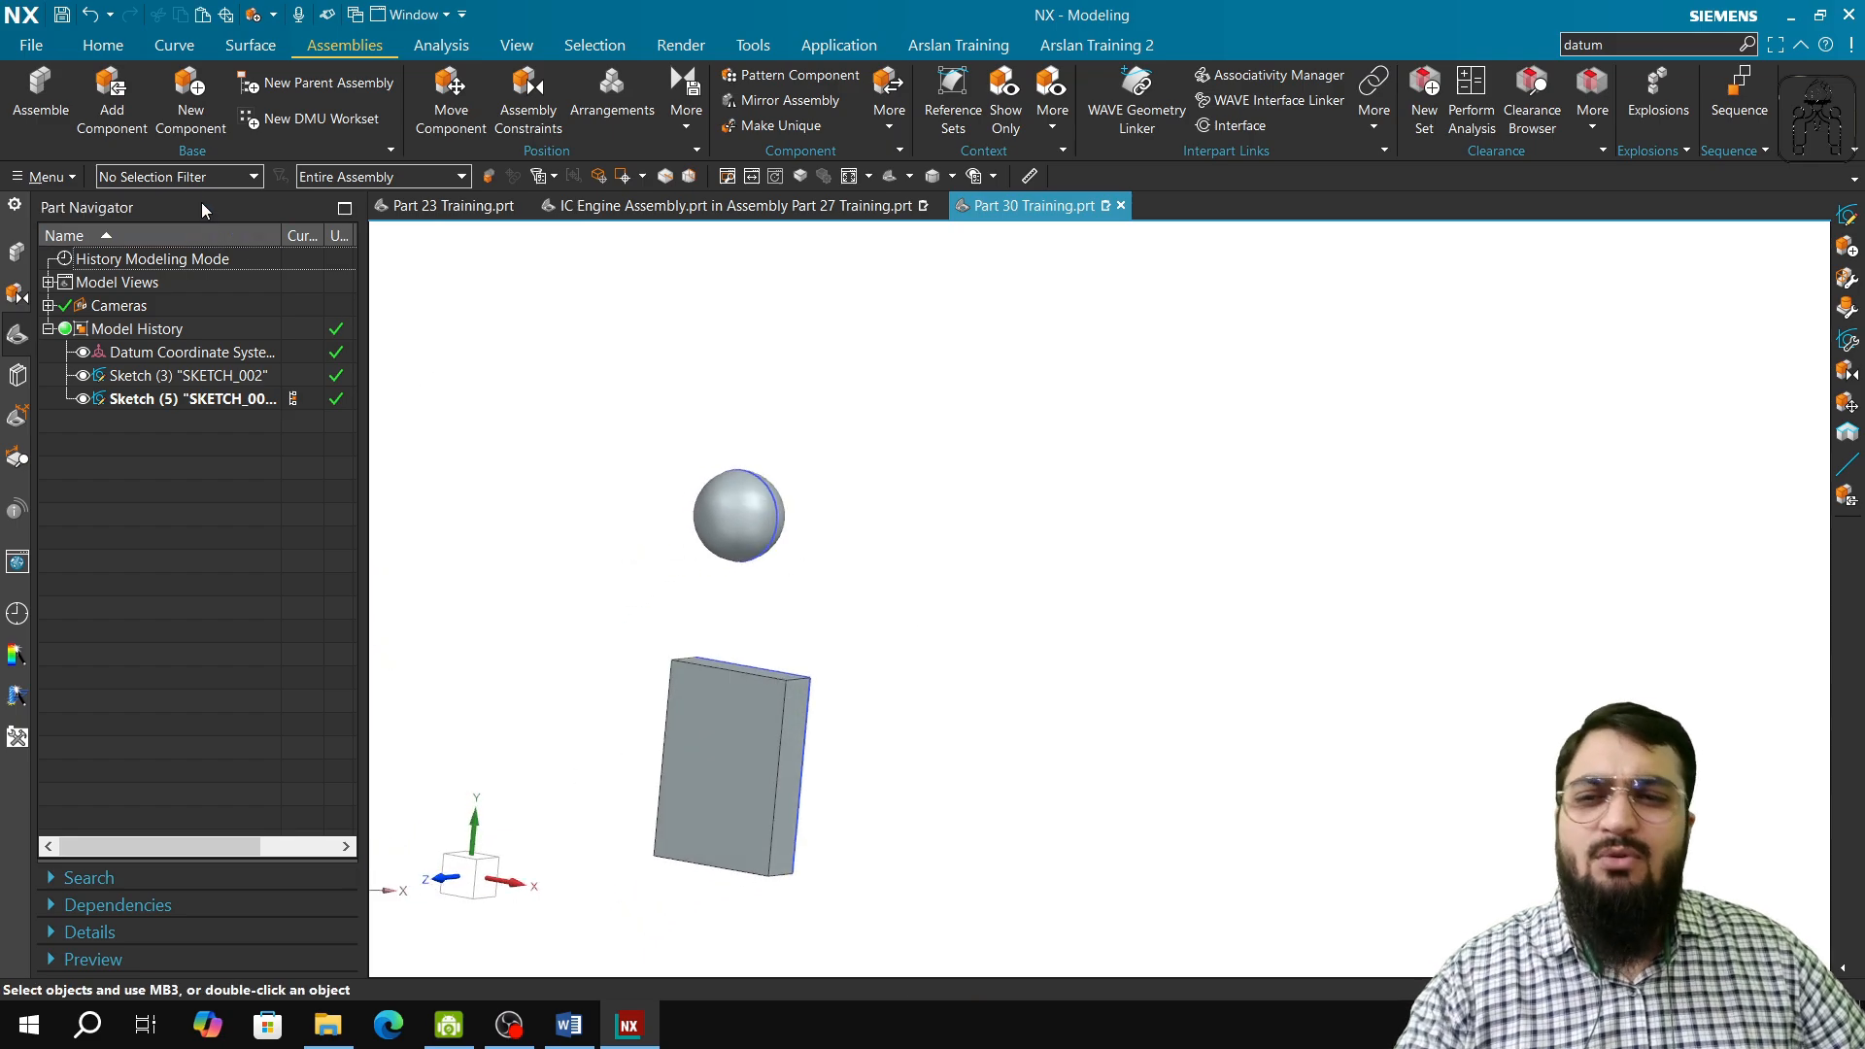
{"action": "left_click", "coordinate": [111, 97]}
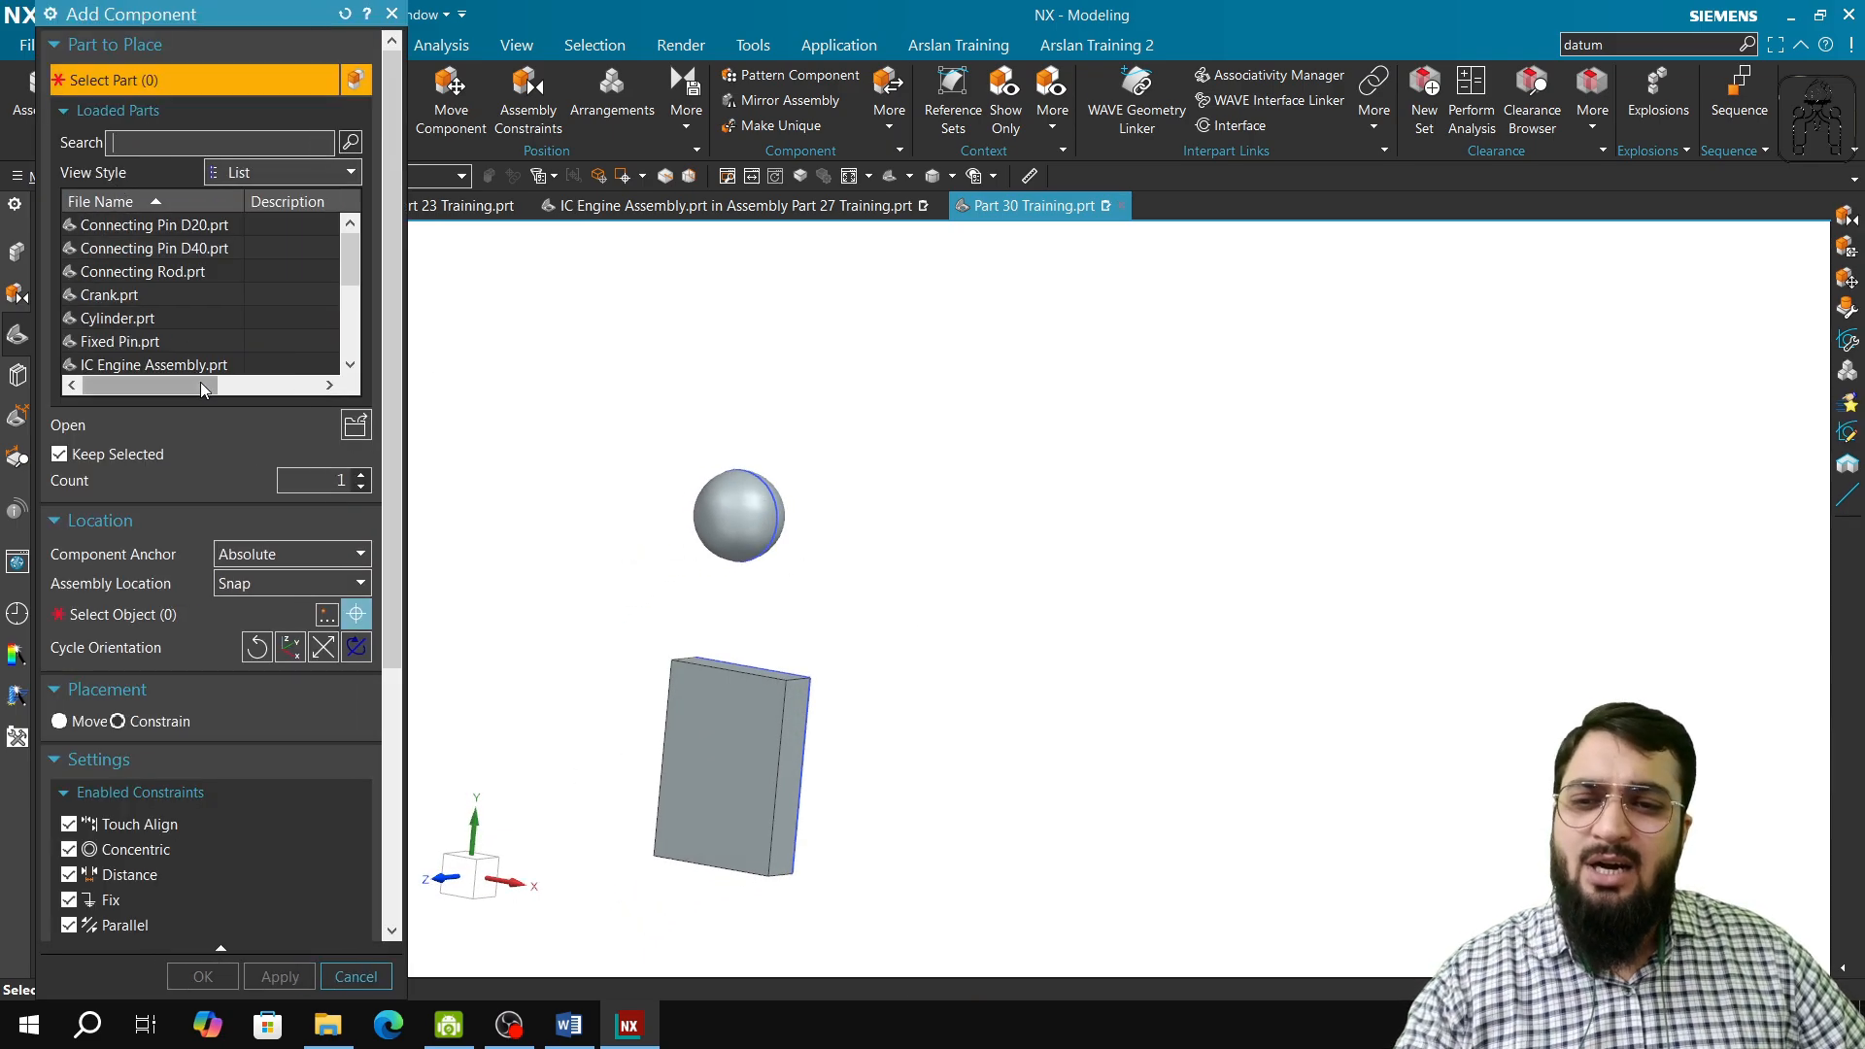
{"action": "scroll", "coordinate": [165, 354], "scroll_direction": "down", "scroll_amount": 5}
{"action": "scroll", "coordinate": [155, 272], "scroll_direction": "up", "scroll_amount": 1}
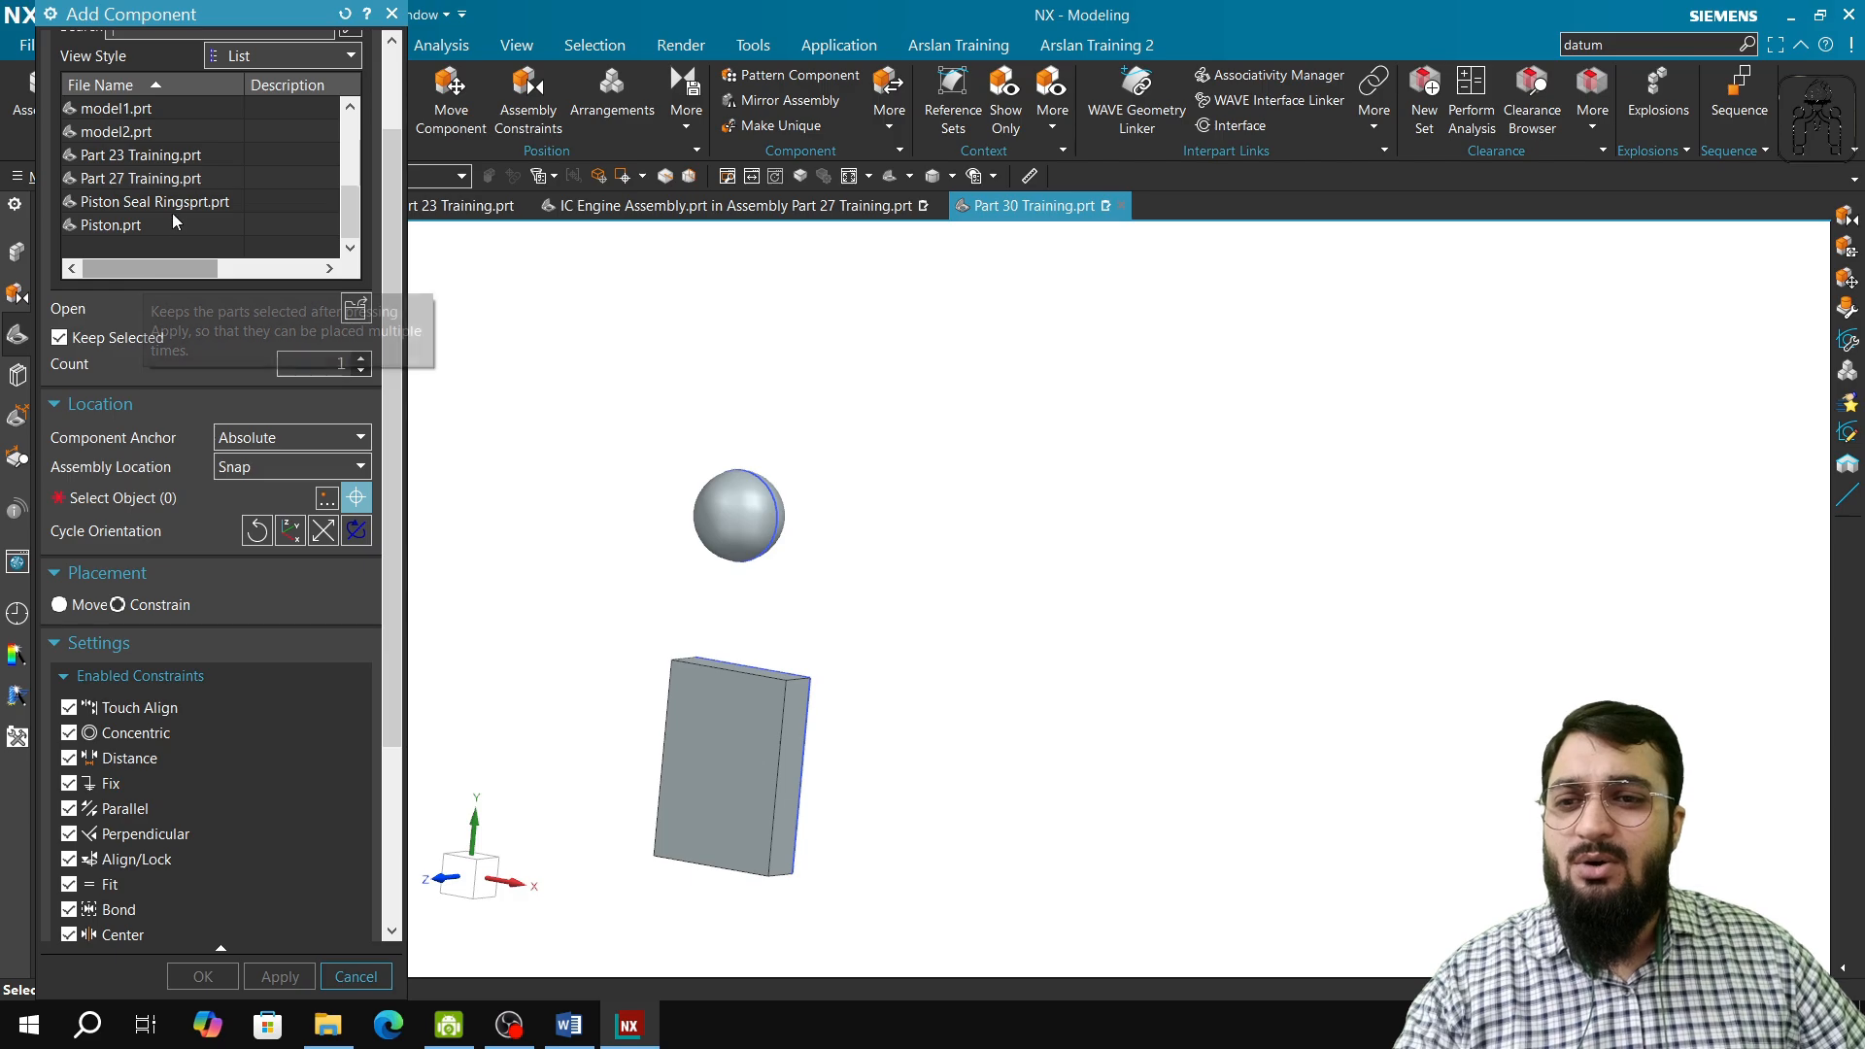
{"action": "scroll", "coordinate": [175, 222], "scroll_direction": "up", "scroll_amount": 5}
{"action": "scroll", "coordinate": [174, 263], "scroll_direction": "down", "scroll_amount": 2}
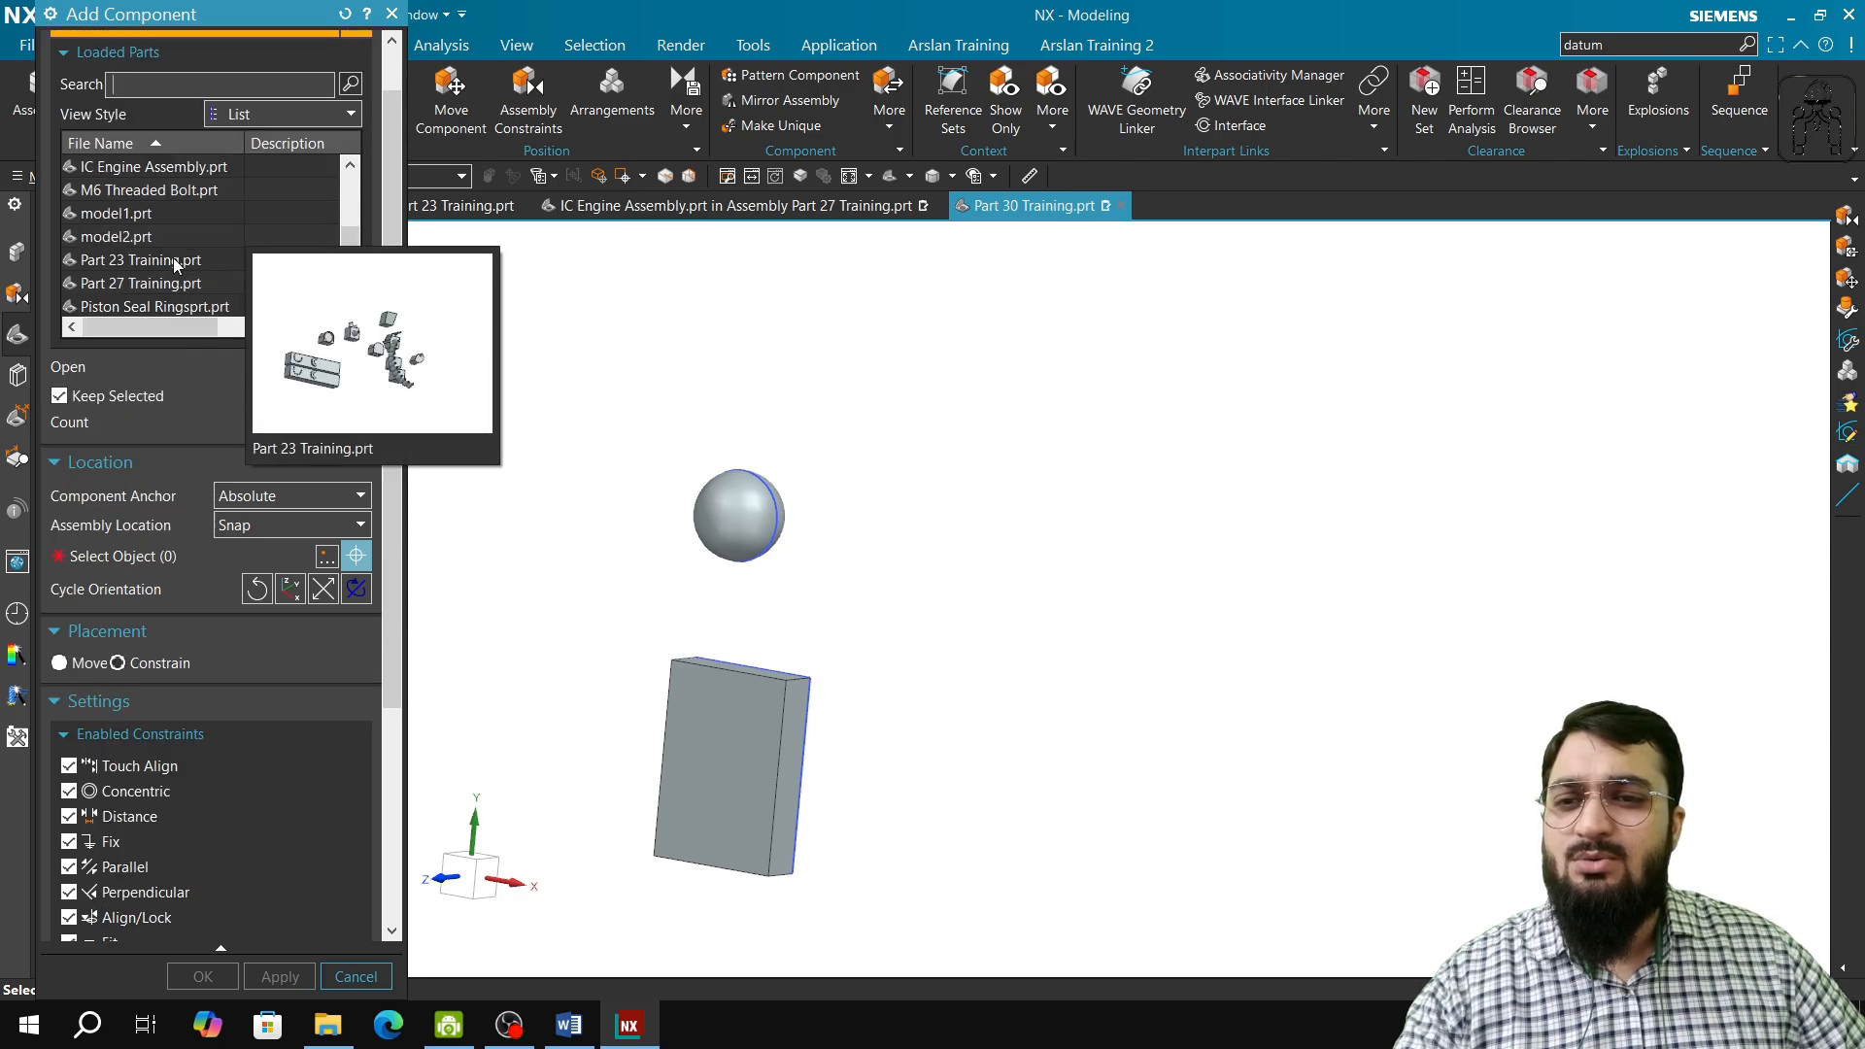
{"action": "left_click", "coordinate": [391, 15]}
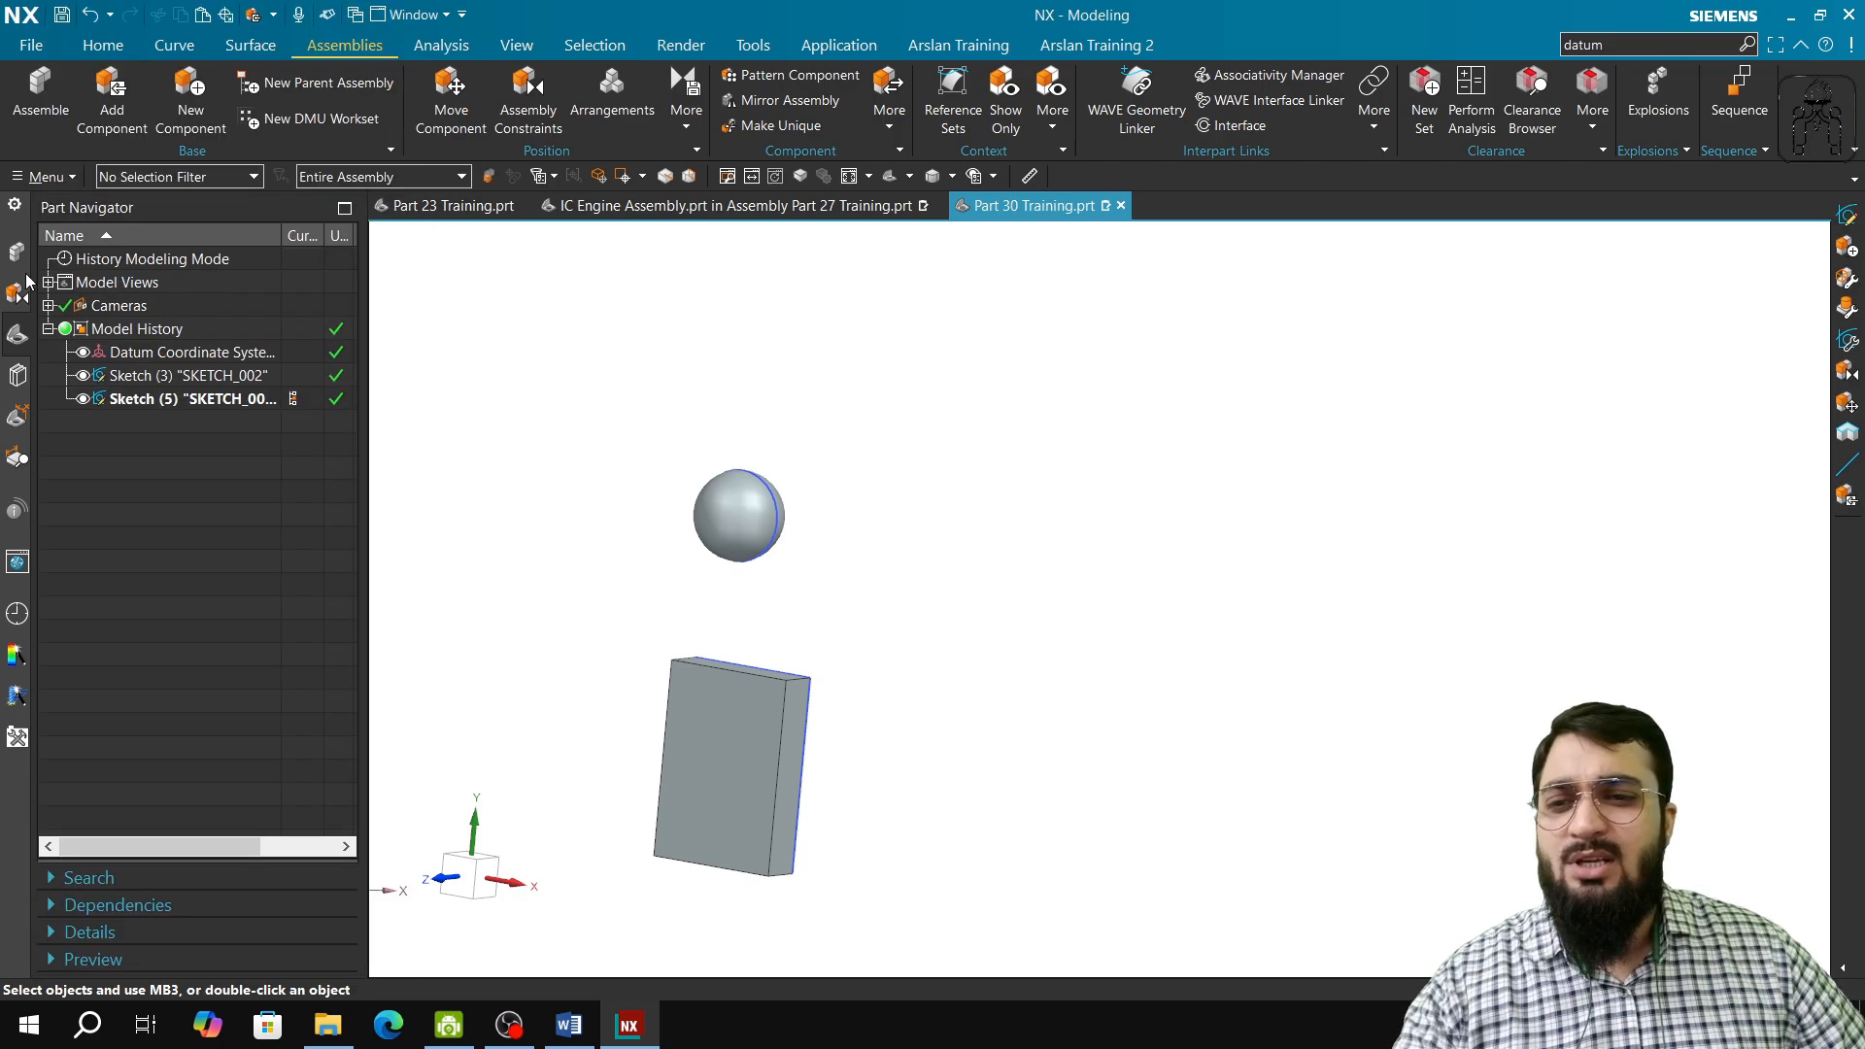
Step: Check which bodies in the assembly belong to the model1 and model2 components
{"action": "left_click", "coordinate": [14, 252]}
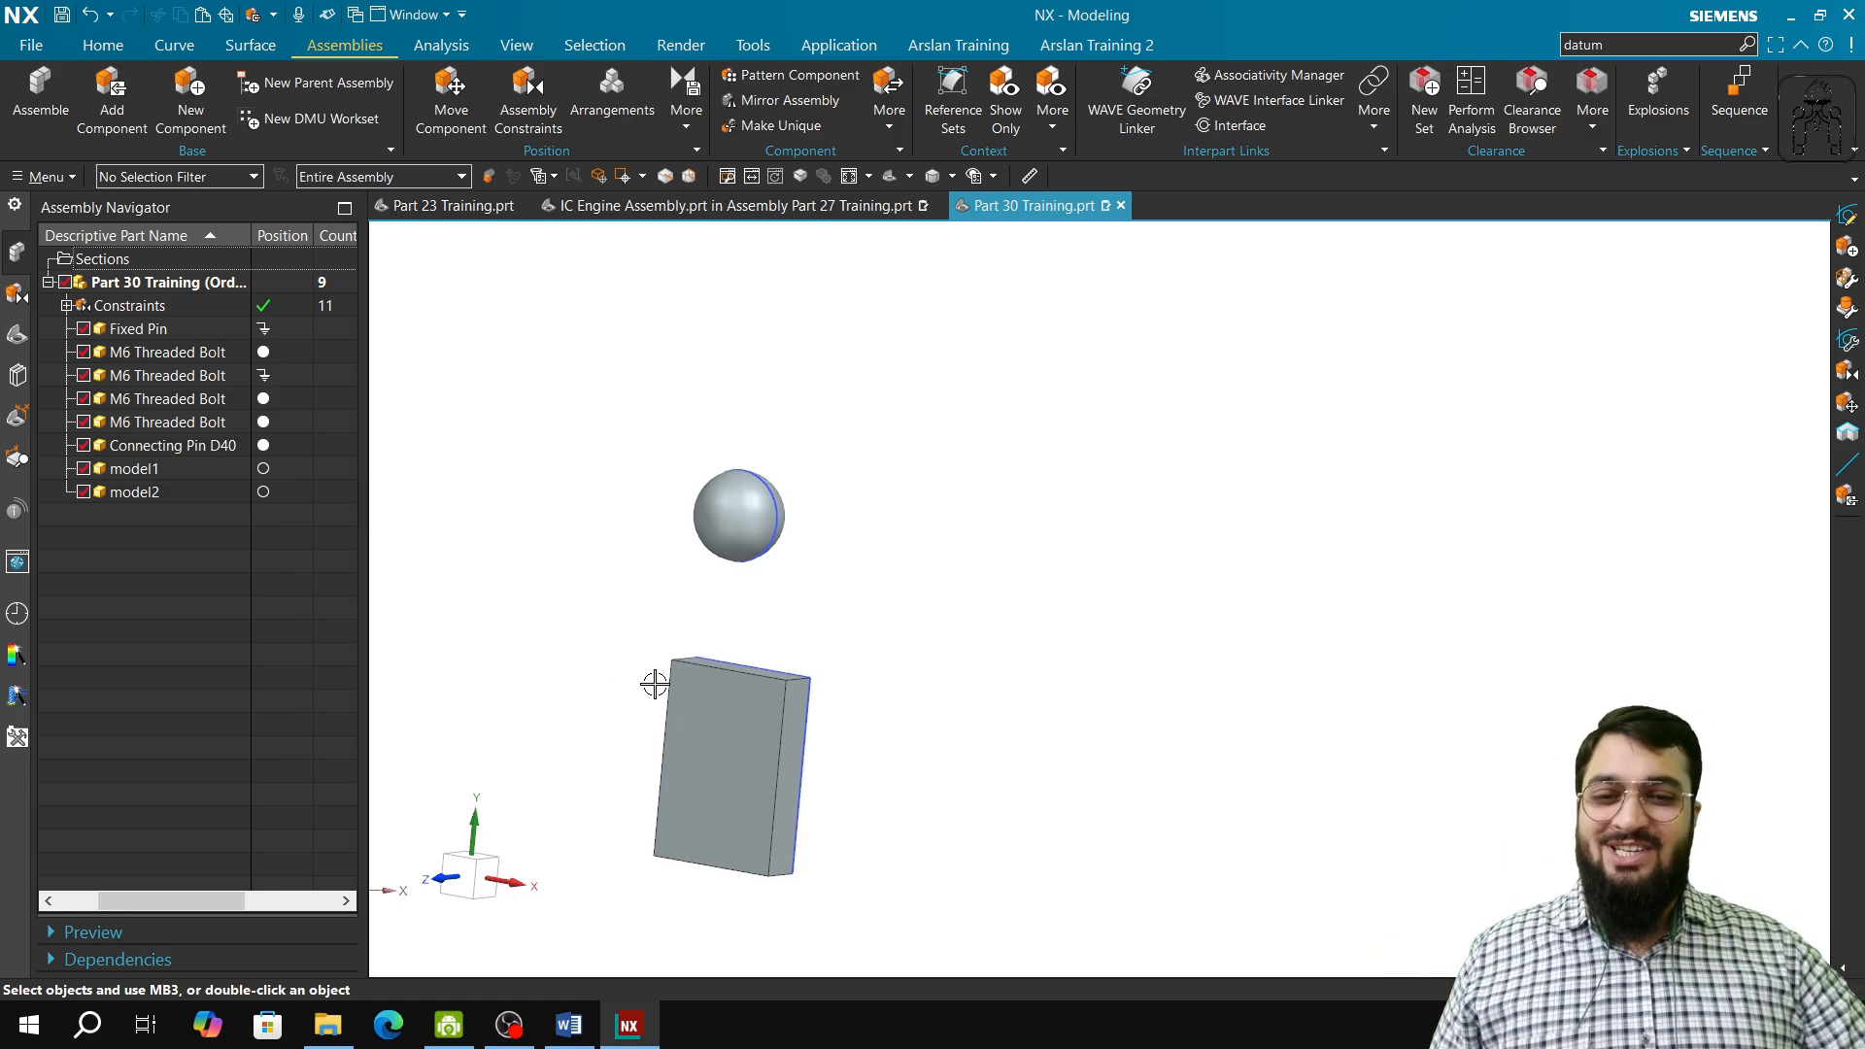
{"action": "scroll", "coordinate": [760, 699], "scroll_direction": "down", "scroll_amount": 2}
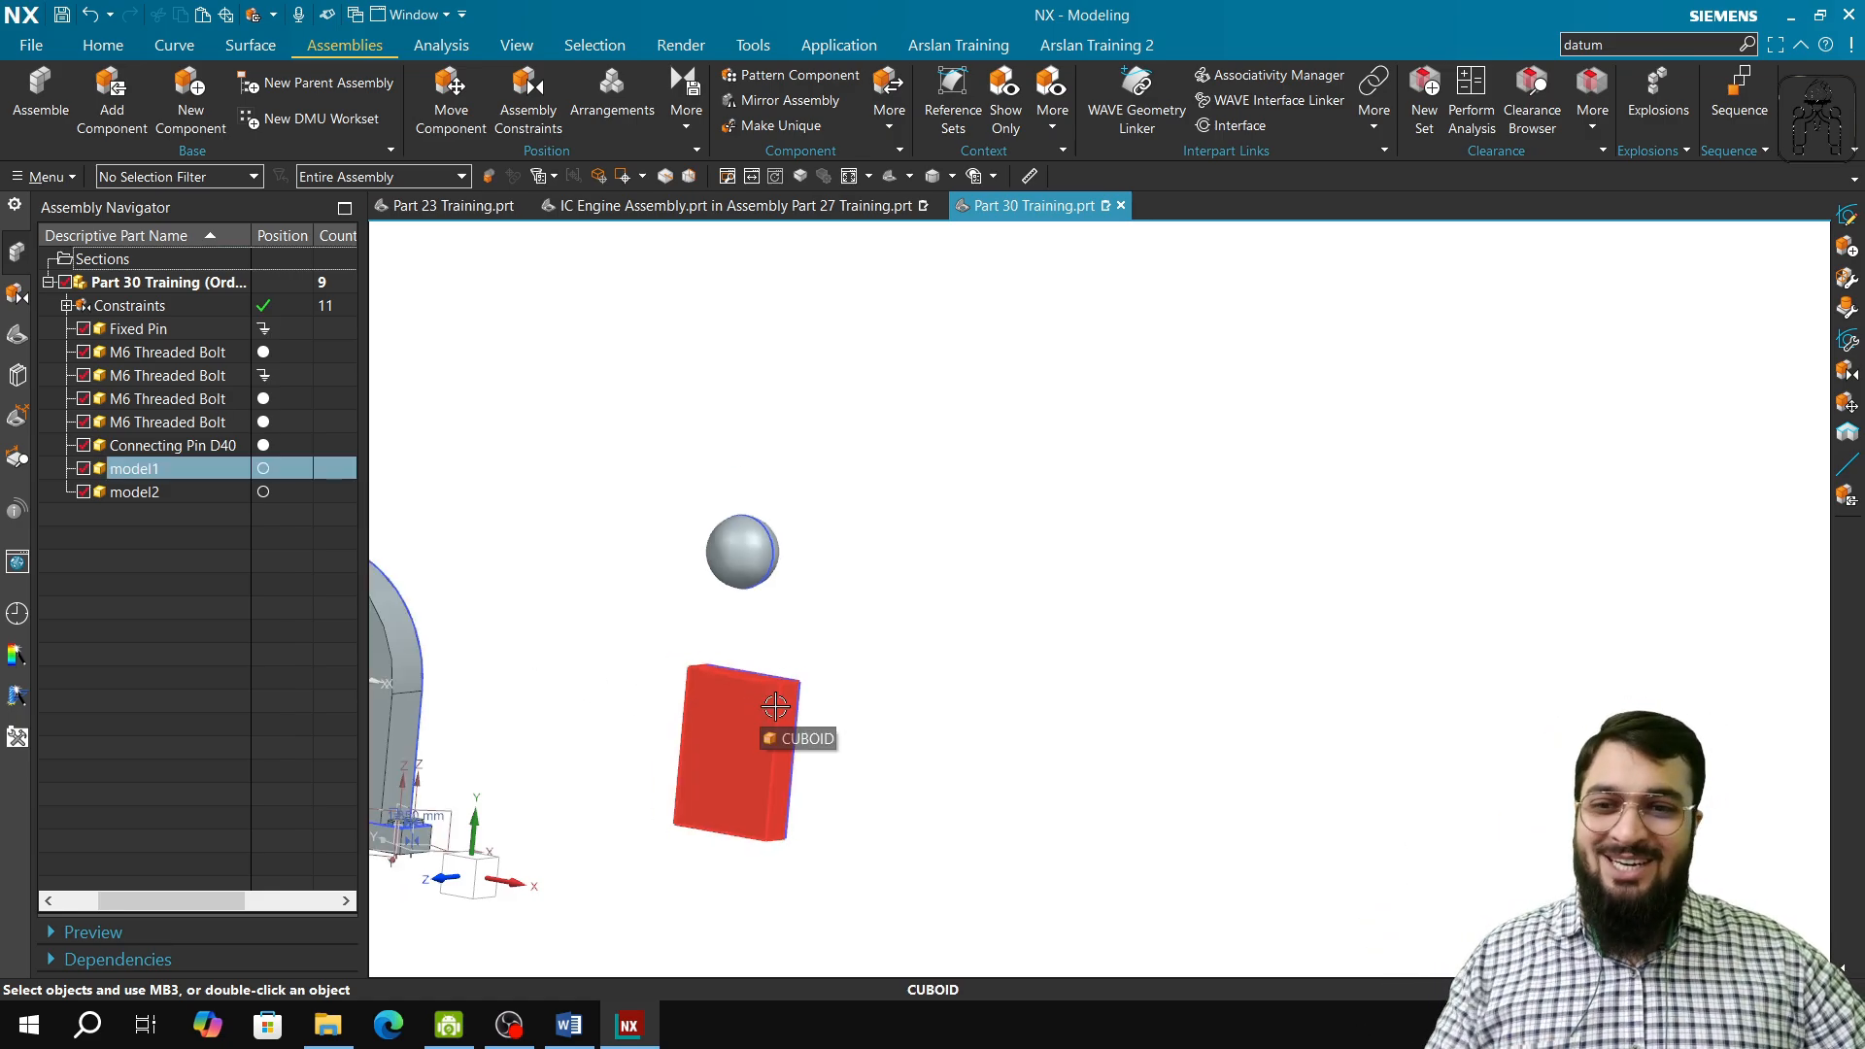
{"action": "middle_click_drag", "start_coordinate": [879, 754], "coordinate": [895, 692]}
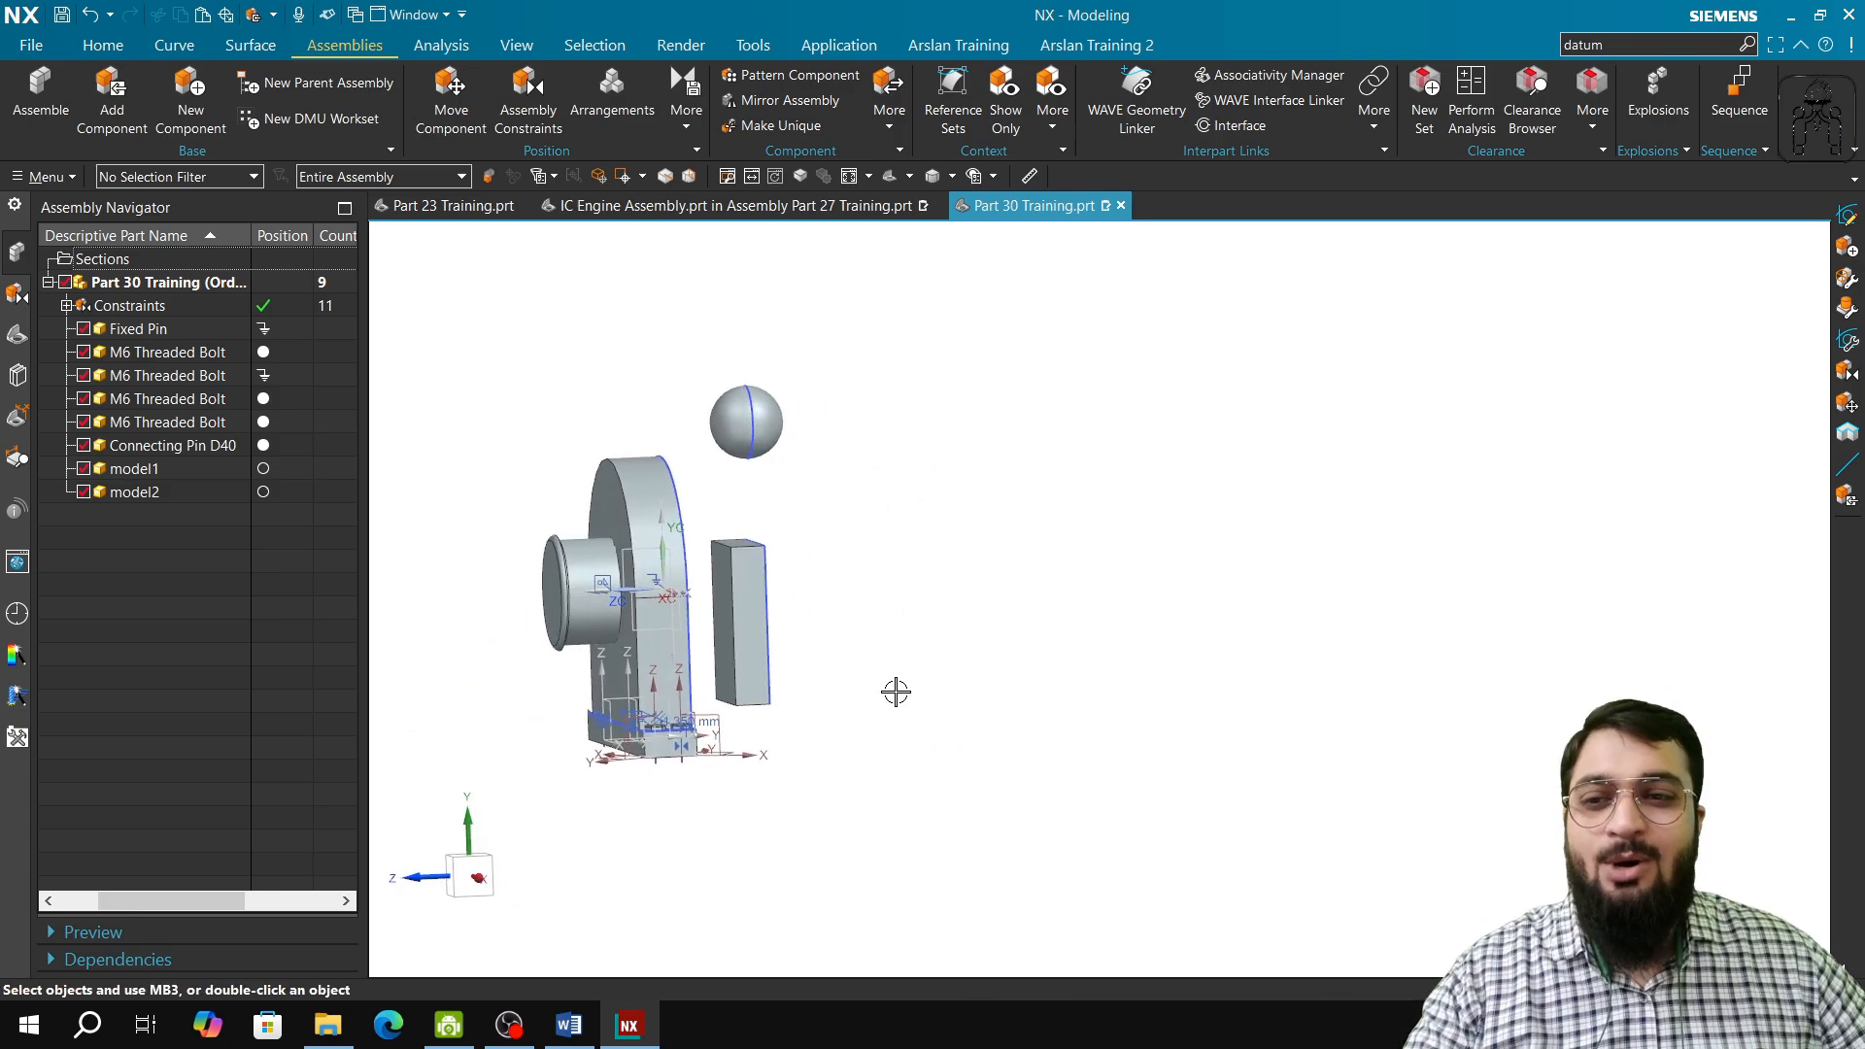
{"action": "left_click", "coordinate": [155, 471]}
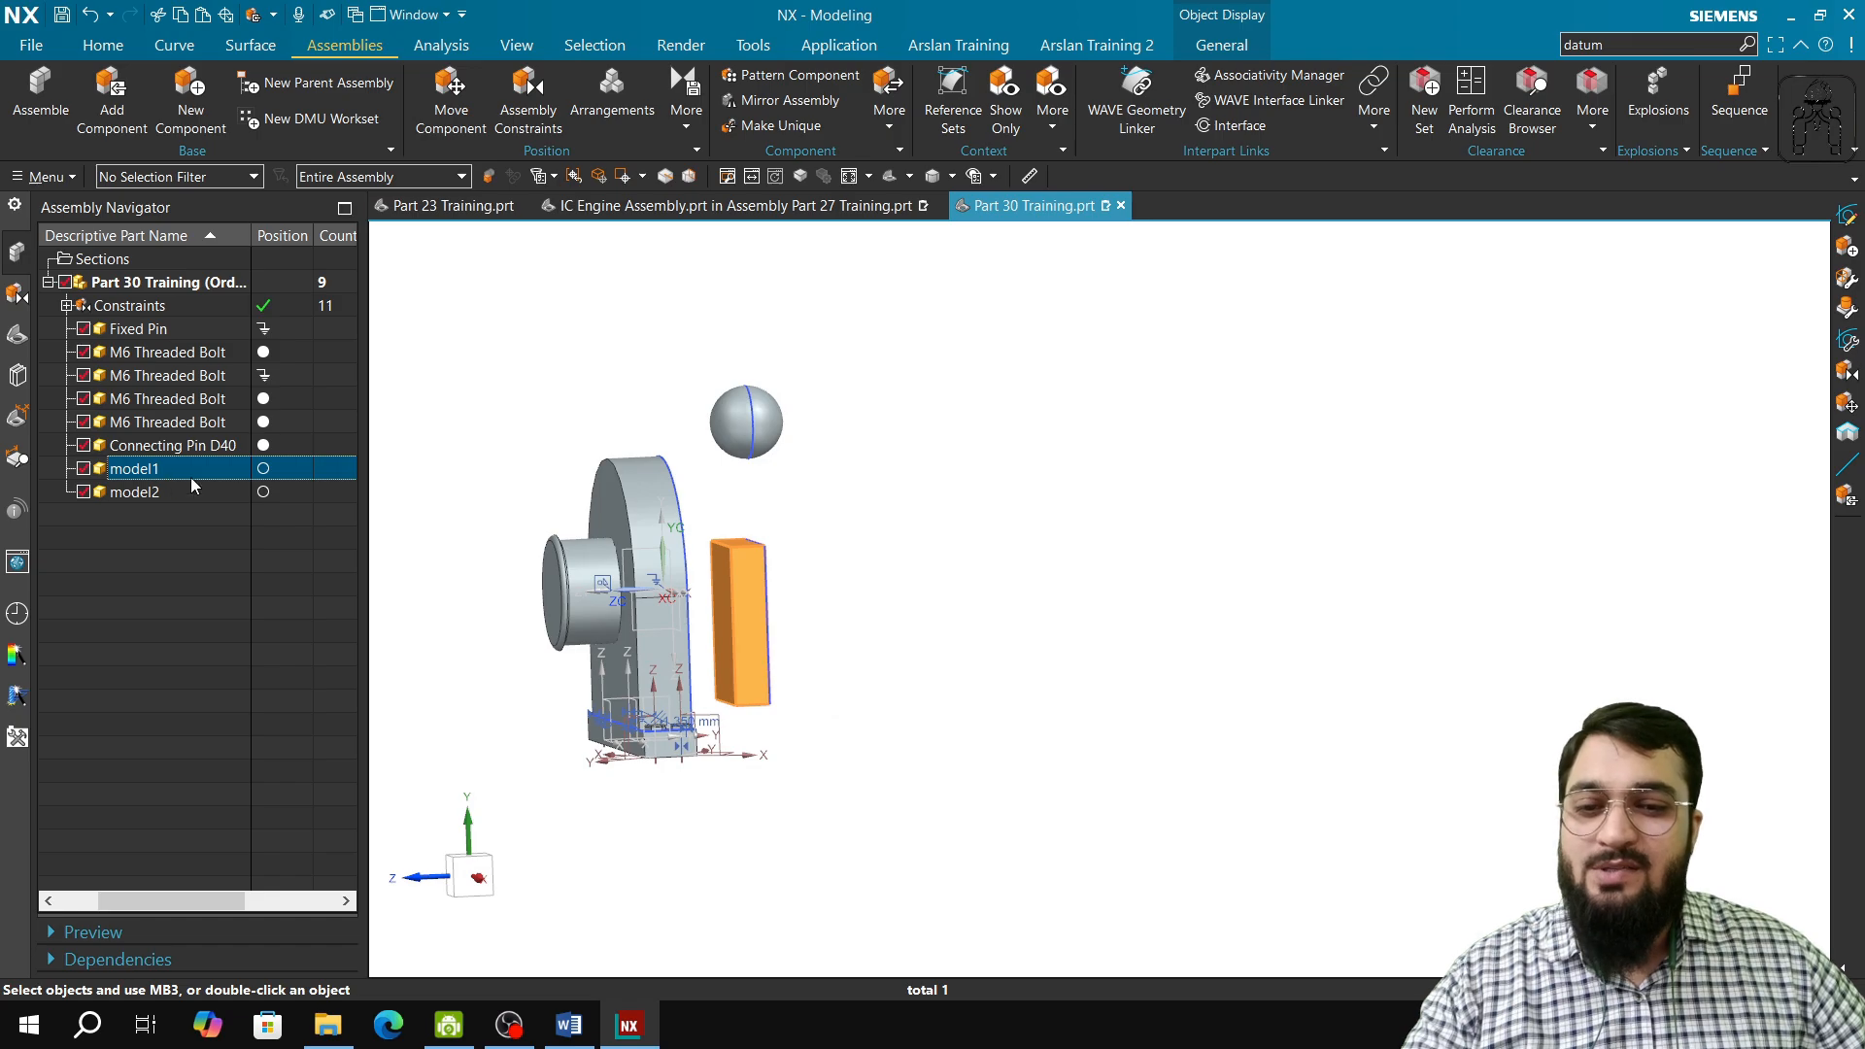
{"action": "left_click", "coordinate": [154, 493]}
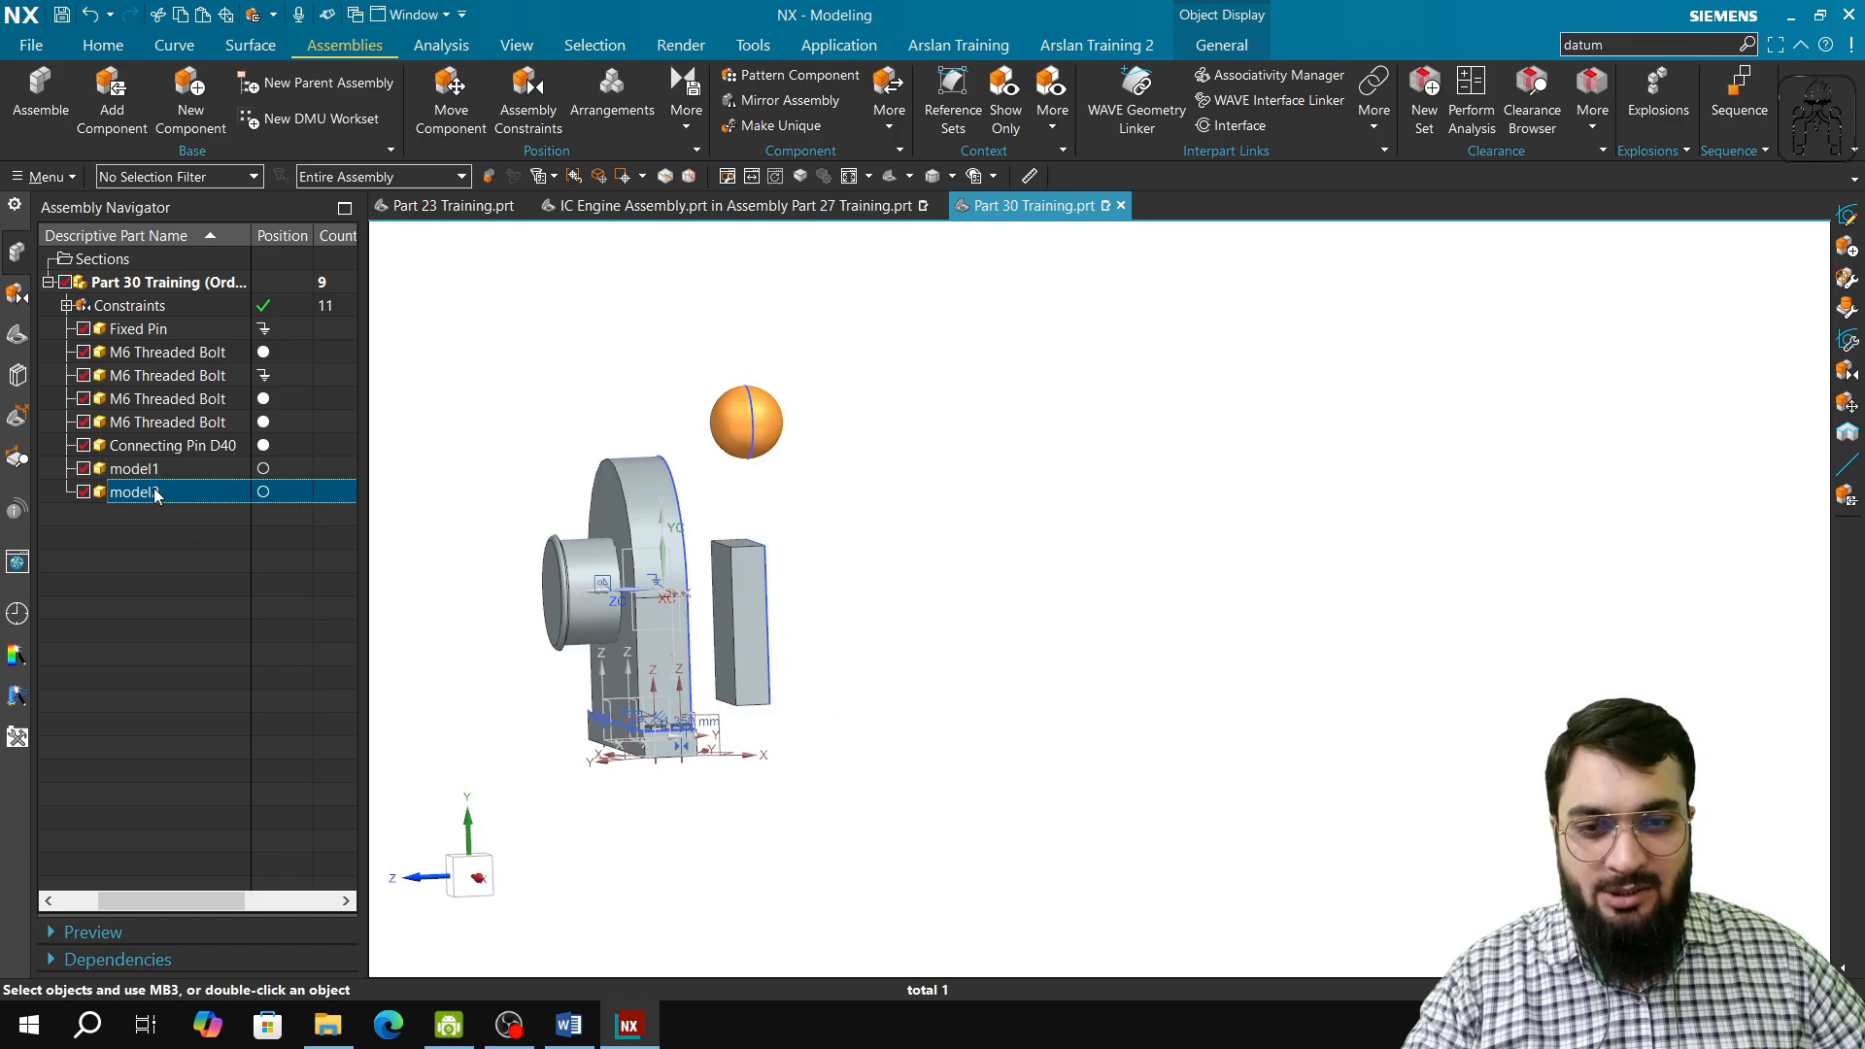
Step: Switch to the training syllabus in Word to review the Center Constraint entry under Part 33, and return to the NX assembly
{"action": "left_click", "coordinate": [568, 1025]}
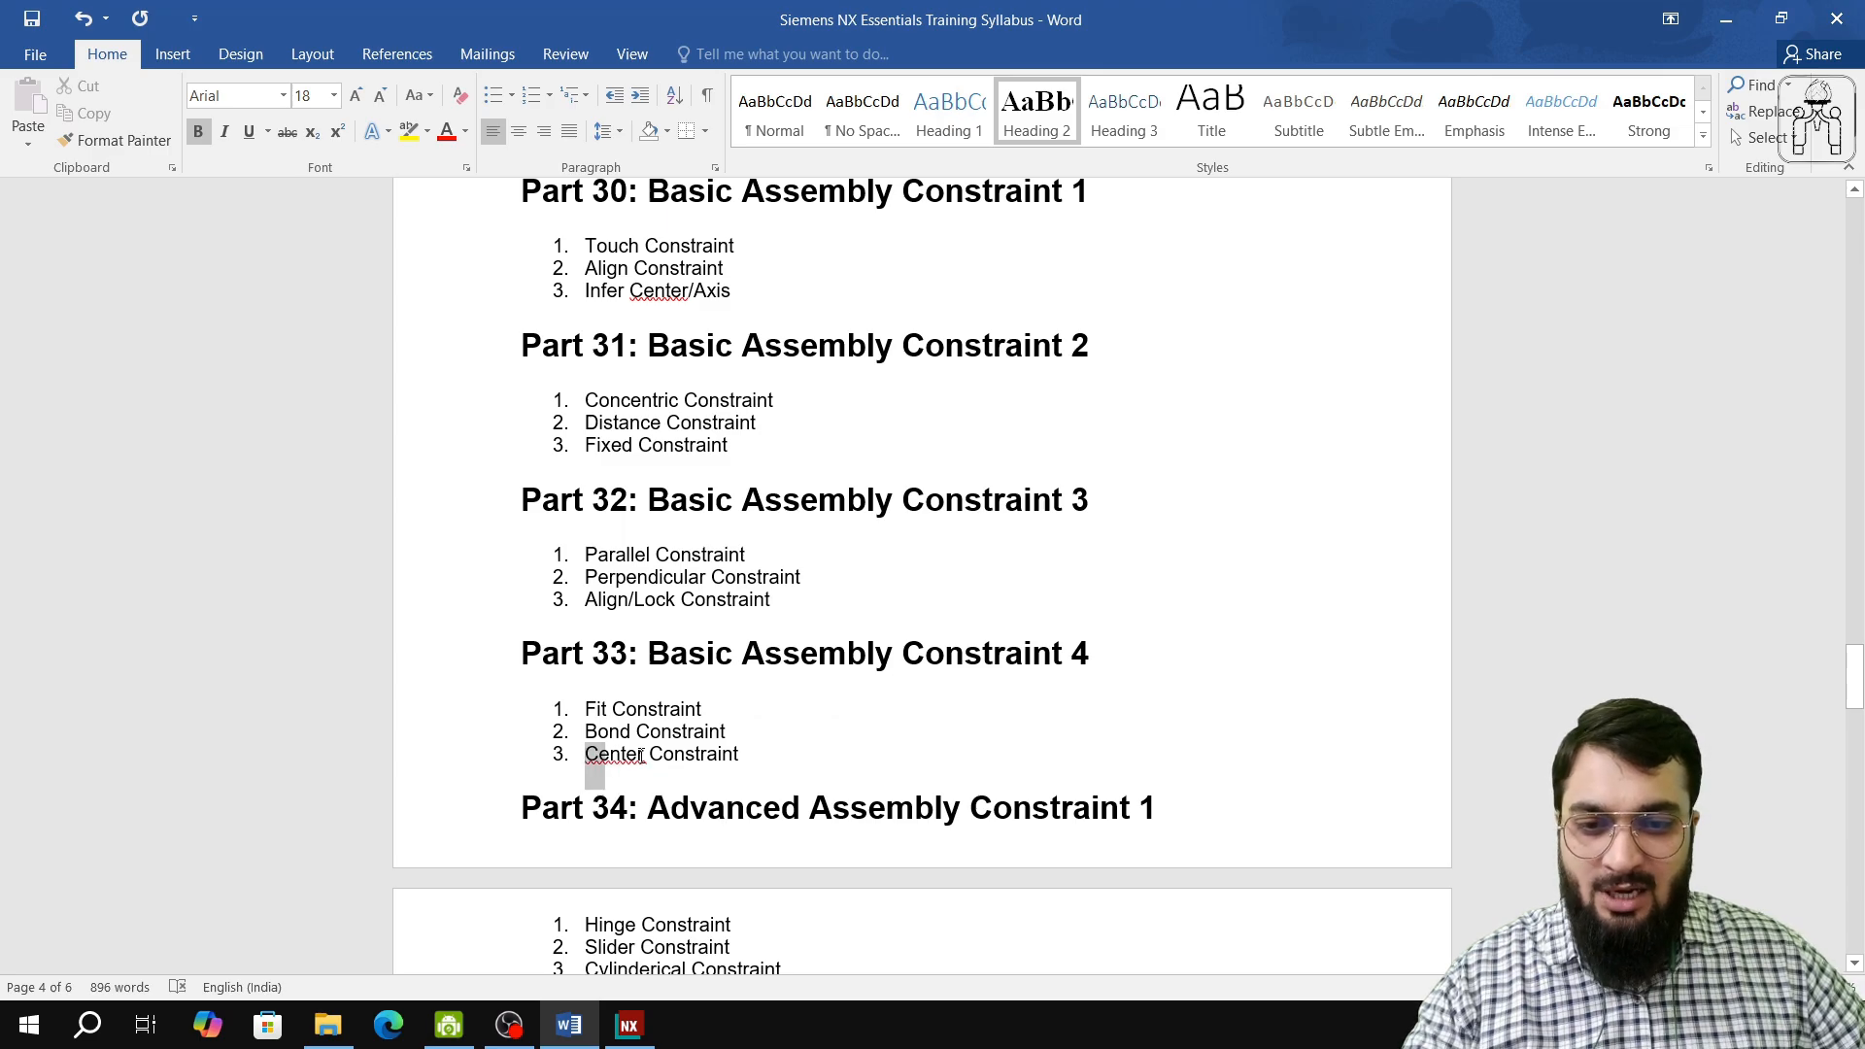
{"action": "left_click_drag", "start_coordinate": [641, 755], "coordinate": [715, 750]}
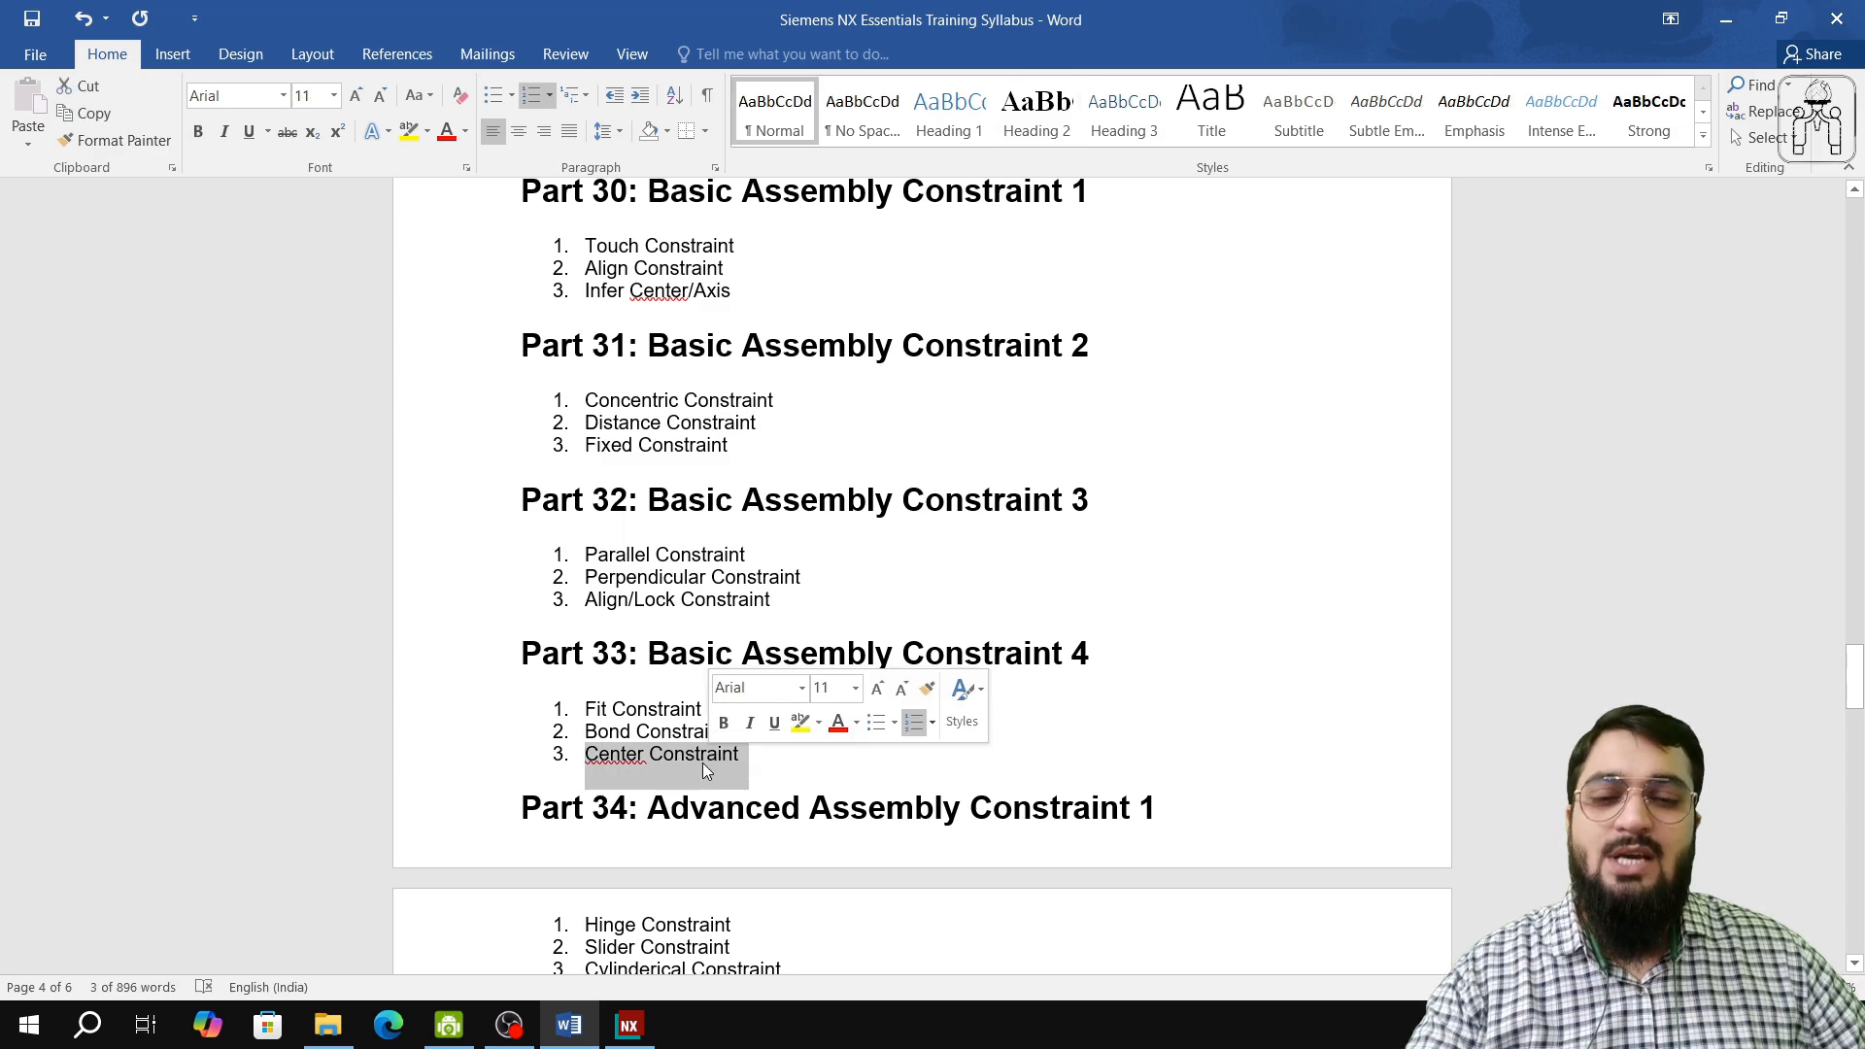
{"action": "left_click", "coordinate": [450, 1025]}
{"action": "left_click", "coordinate": [628, 1025]}
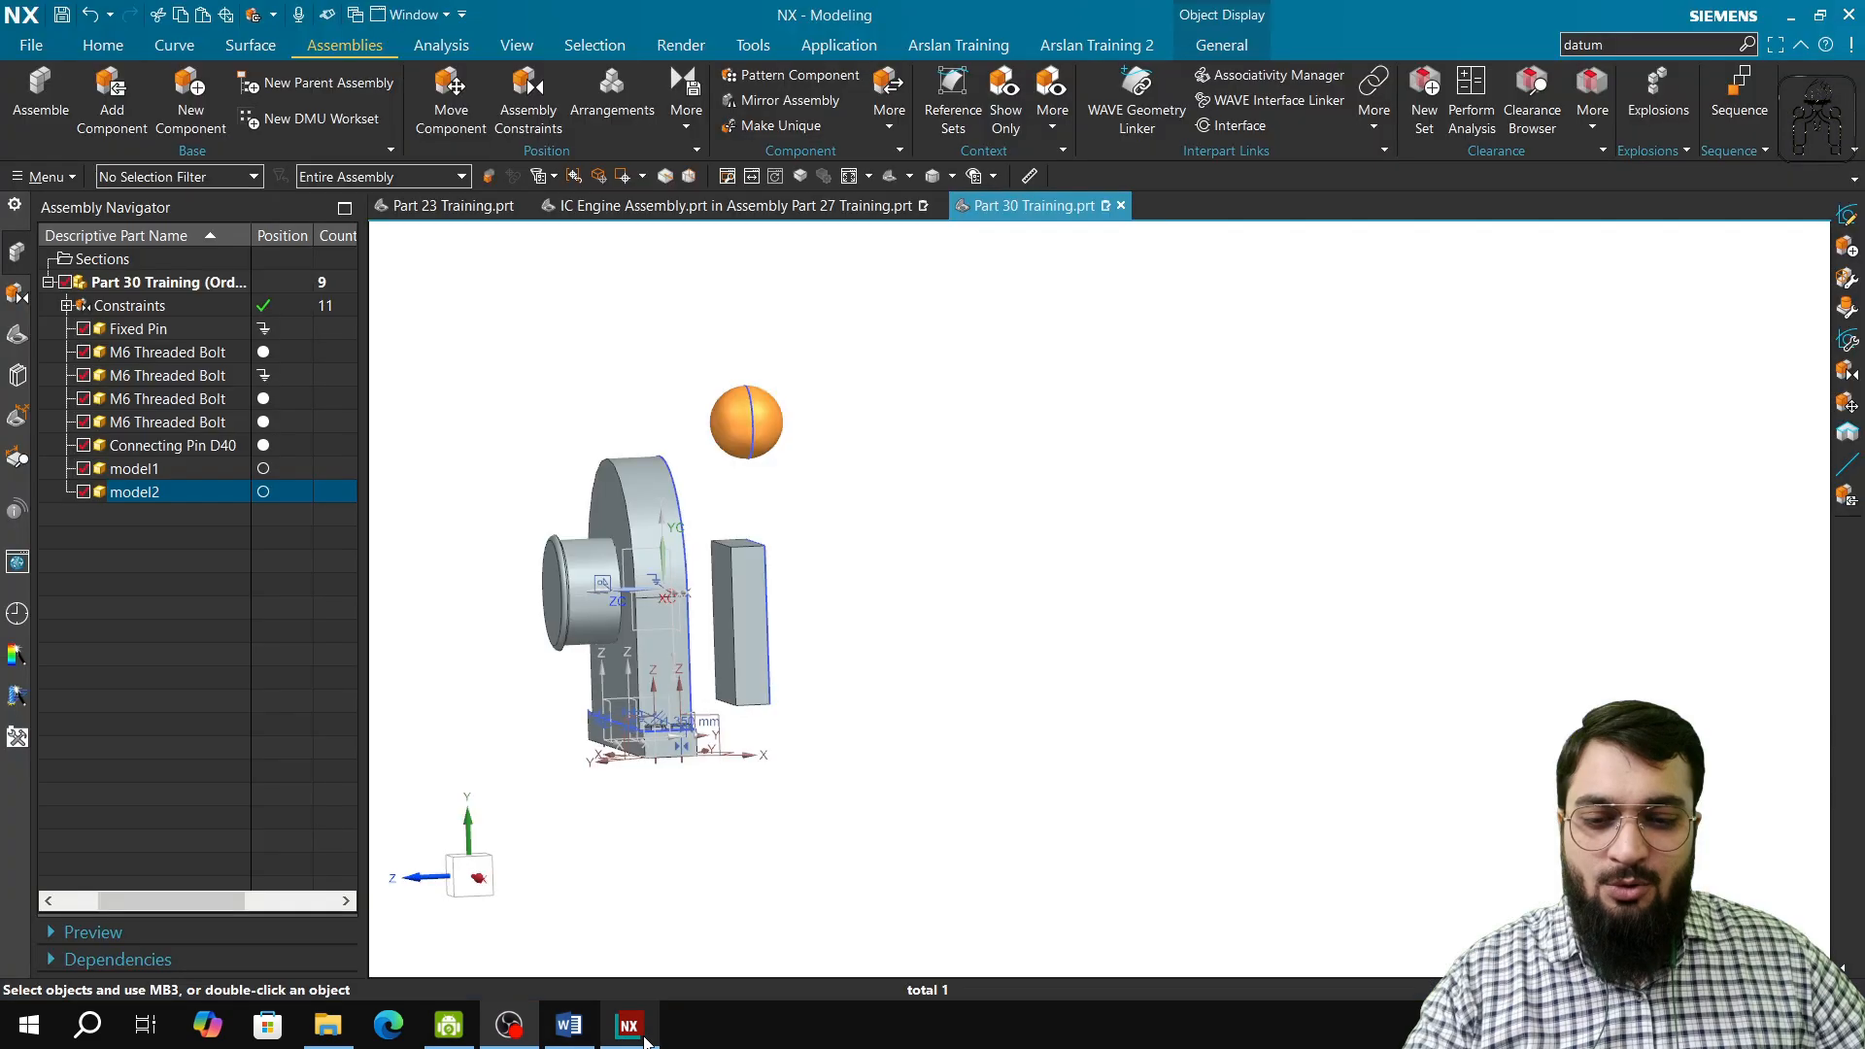
{"action": "key", "text": "Escape"}
{"action": "left_click", "coordinate": [741, 578]}
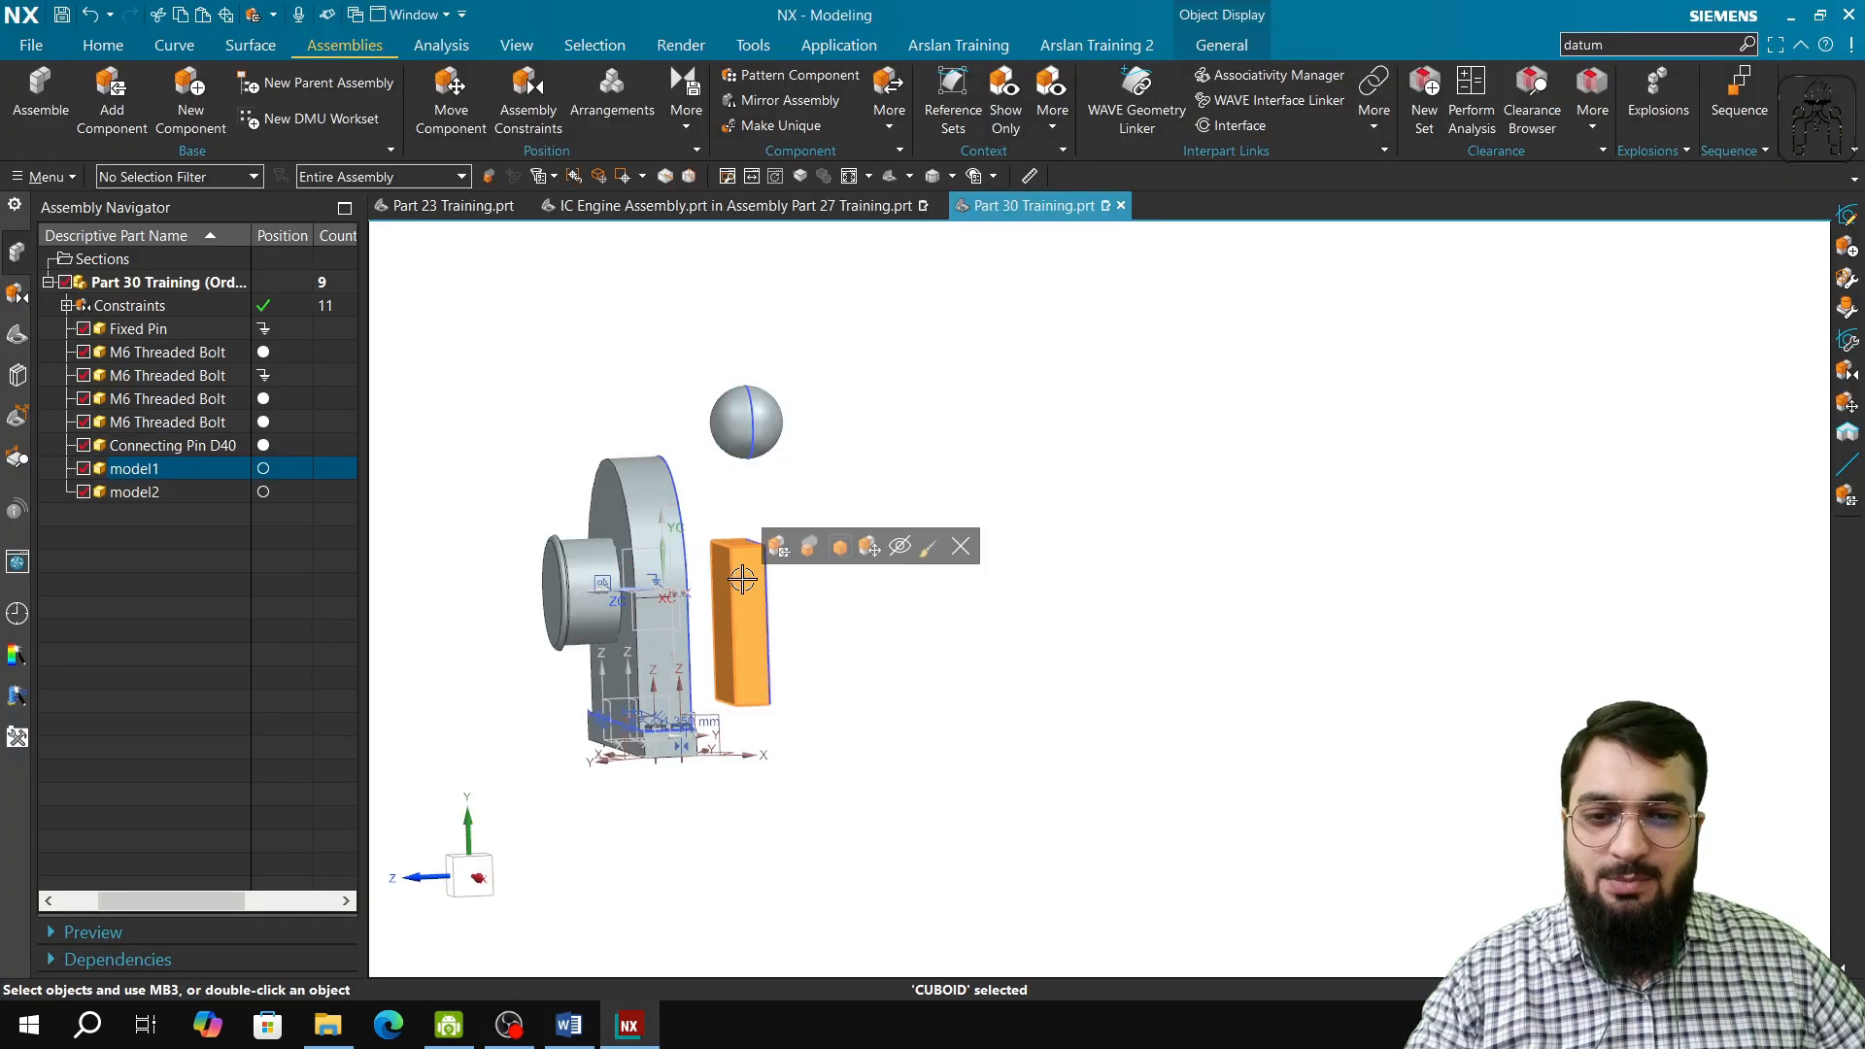
{"action": "key", "text": "Escape"}
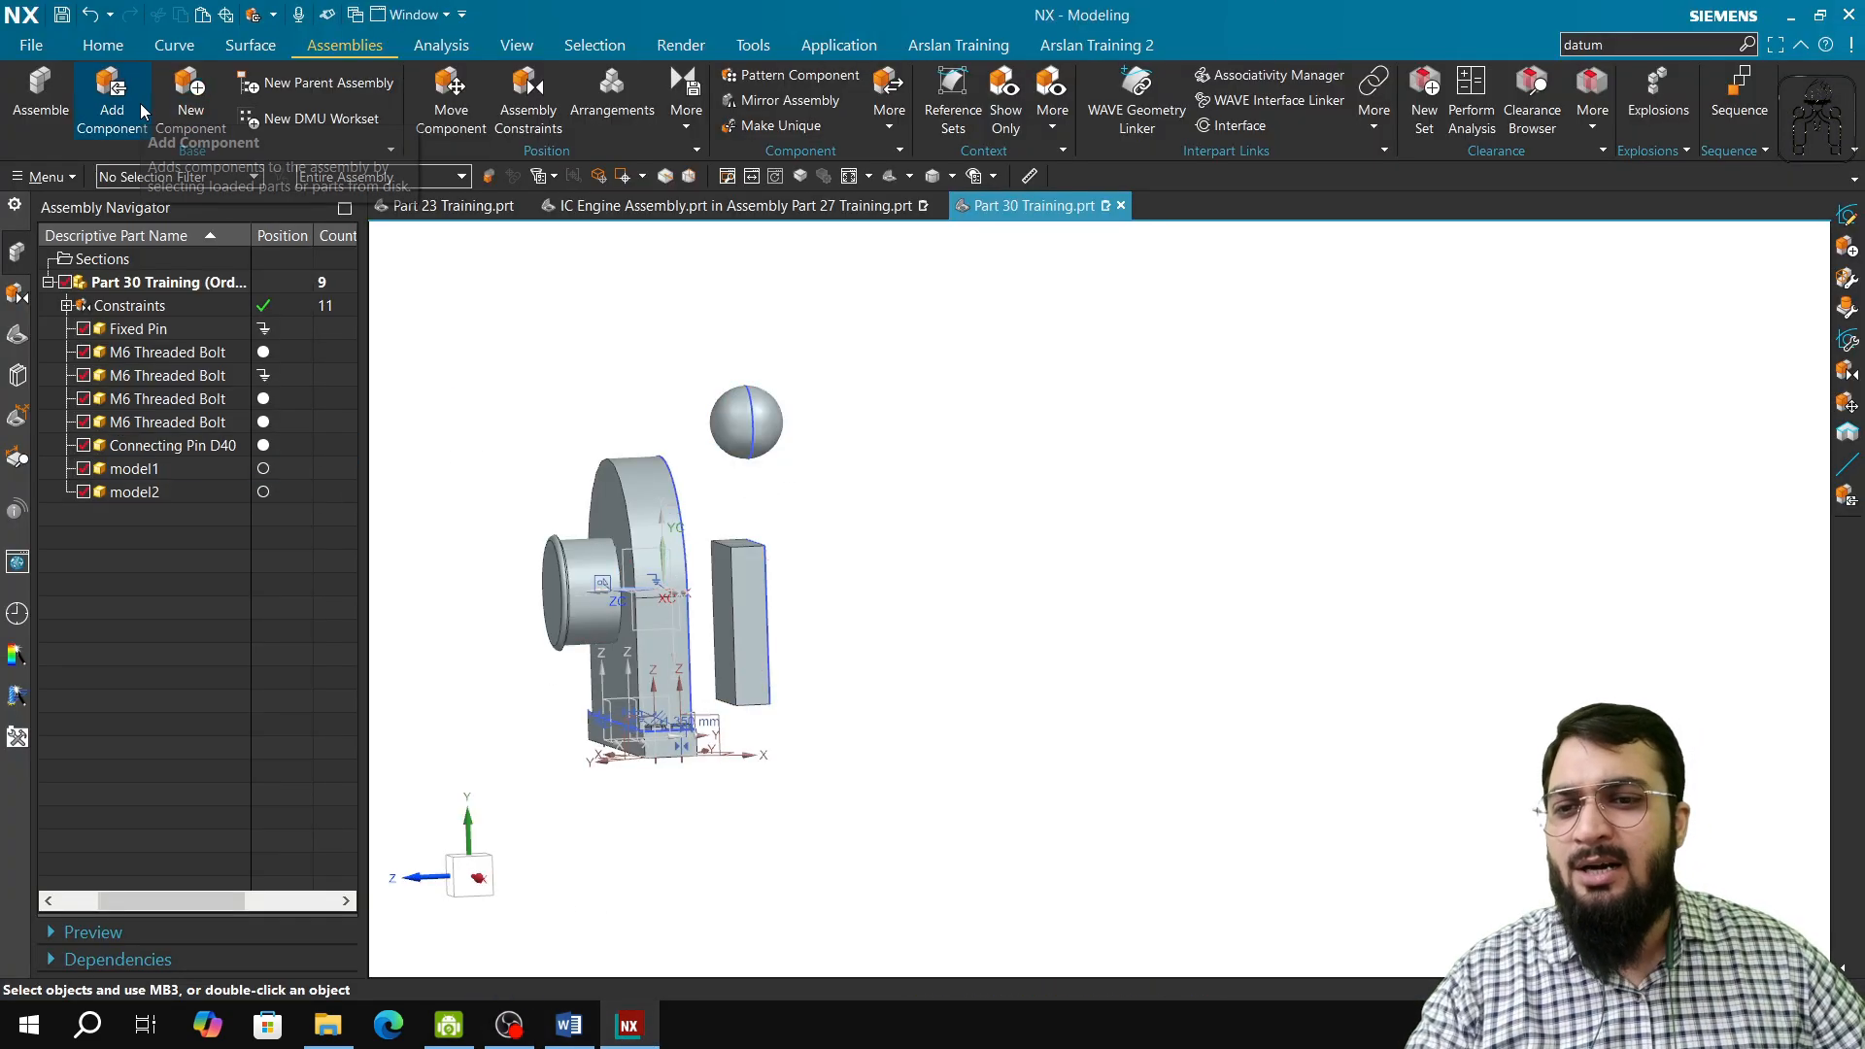
Step: Add a second instance of model1.prt to the assembly, placed in the empty space beside the existing block
{"action": "left_click", "coordinate": [140, 103]}
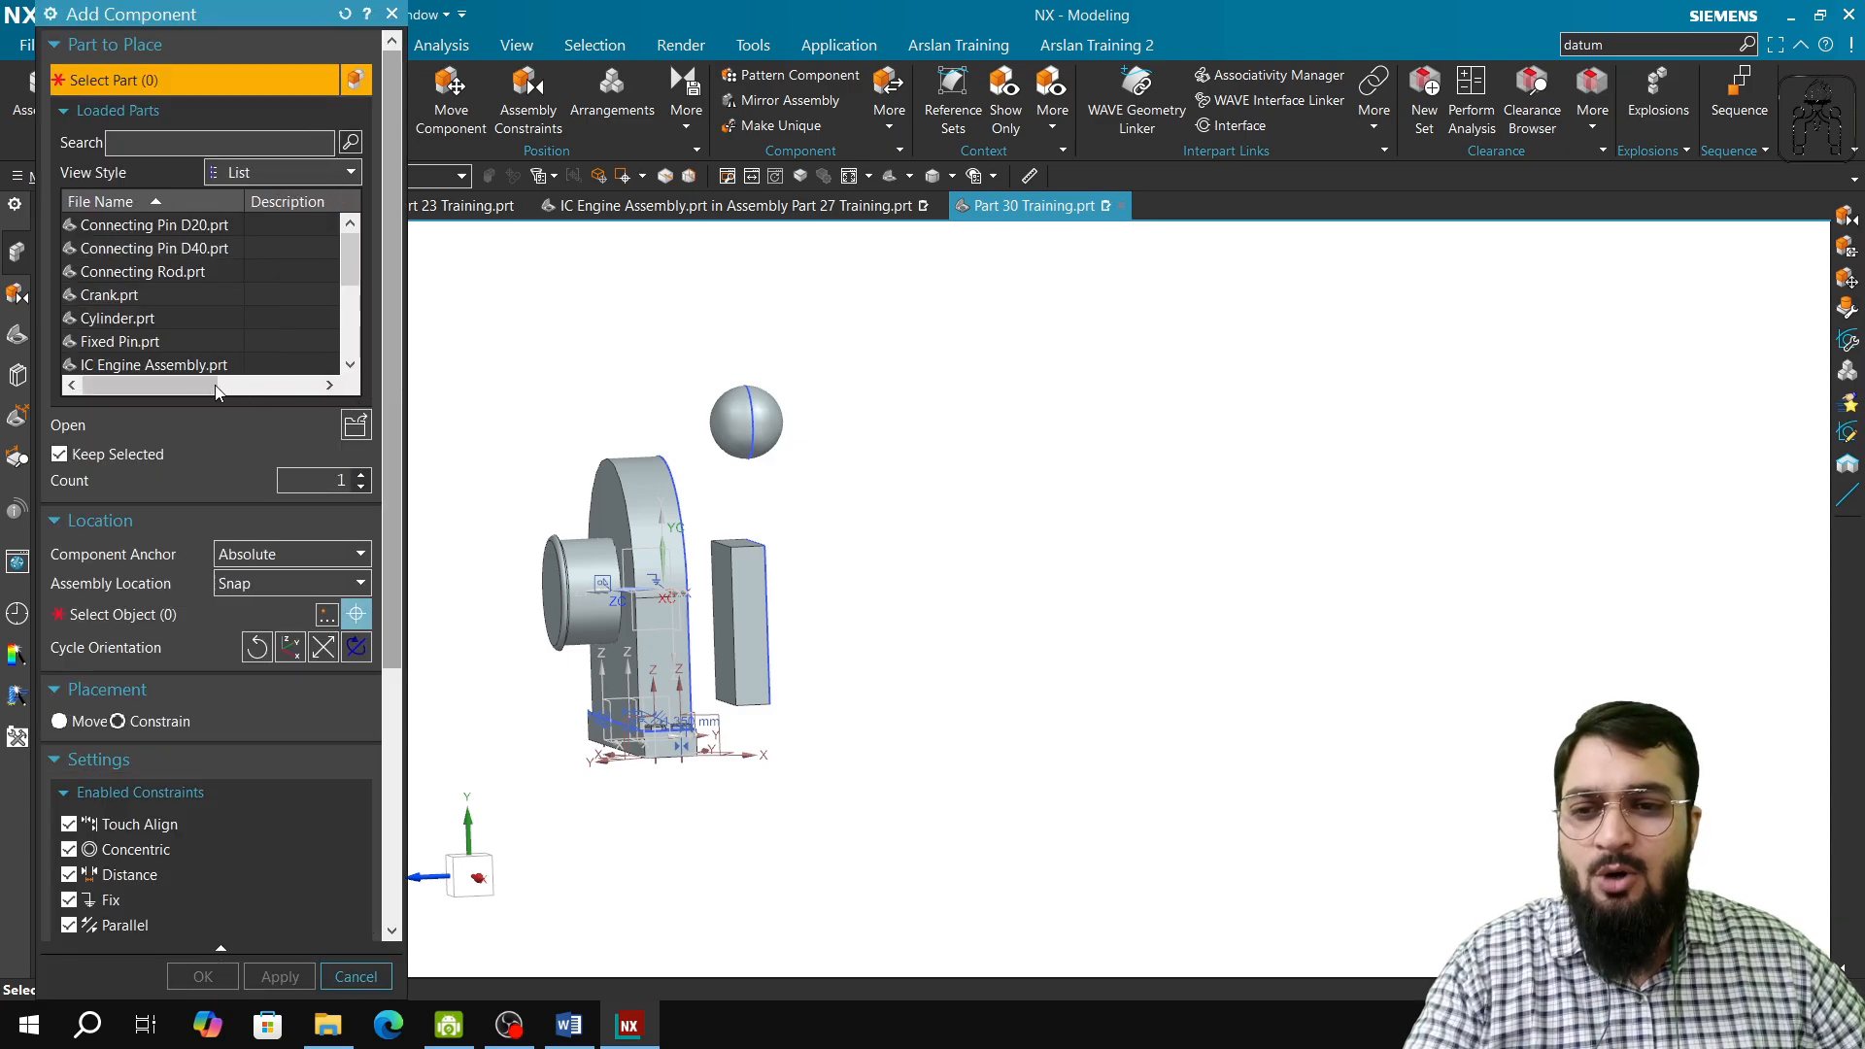
{"action": "left_click", "coordinate": [129, 319]}
{"action": "scroll", "coordinate": [136, 306], "scroll_direction": "down", "scroll_amount": 3}
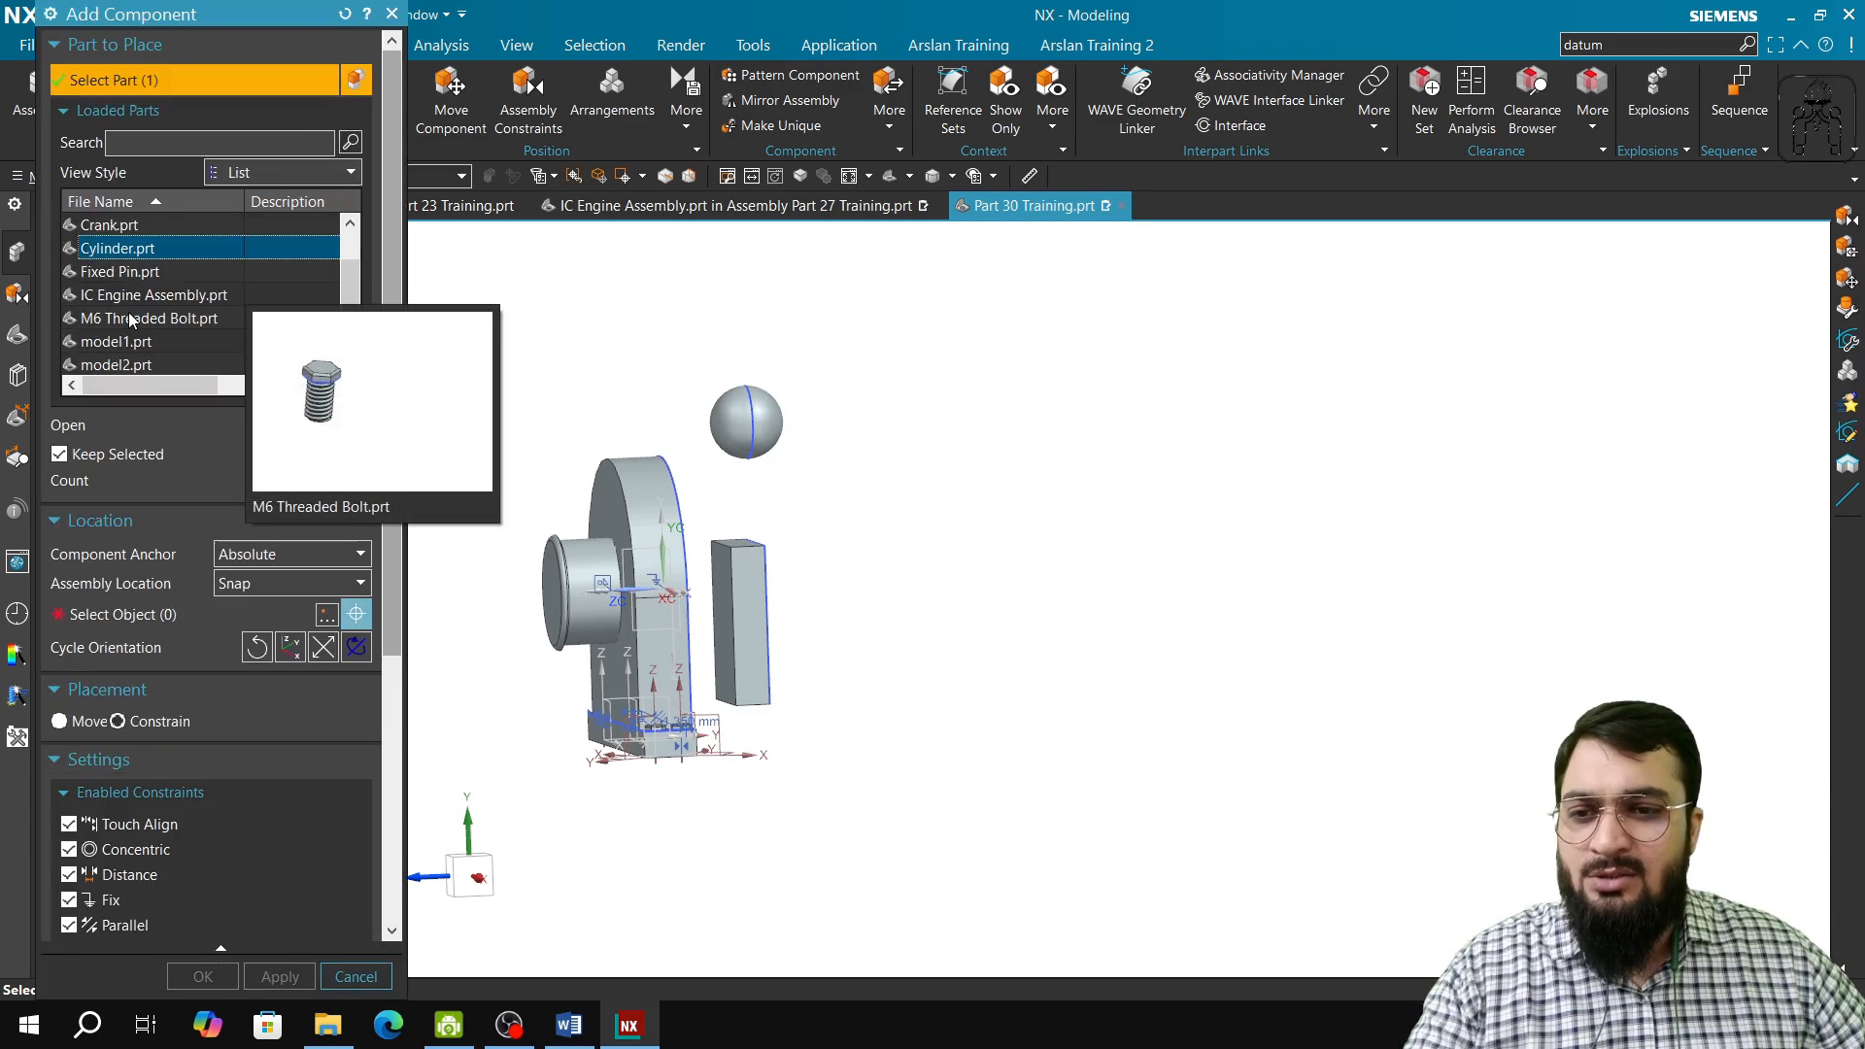
{"action": "left_click", "coordinate": [145, 274]}
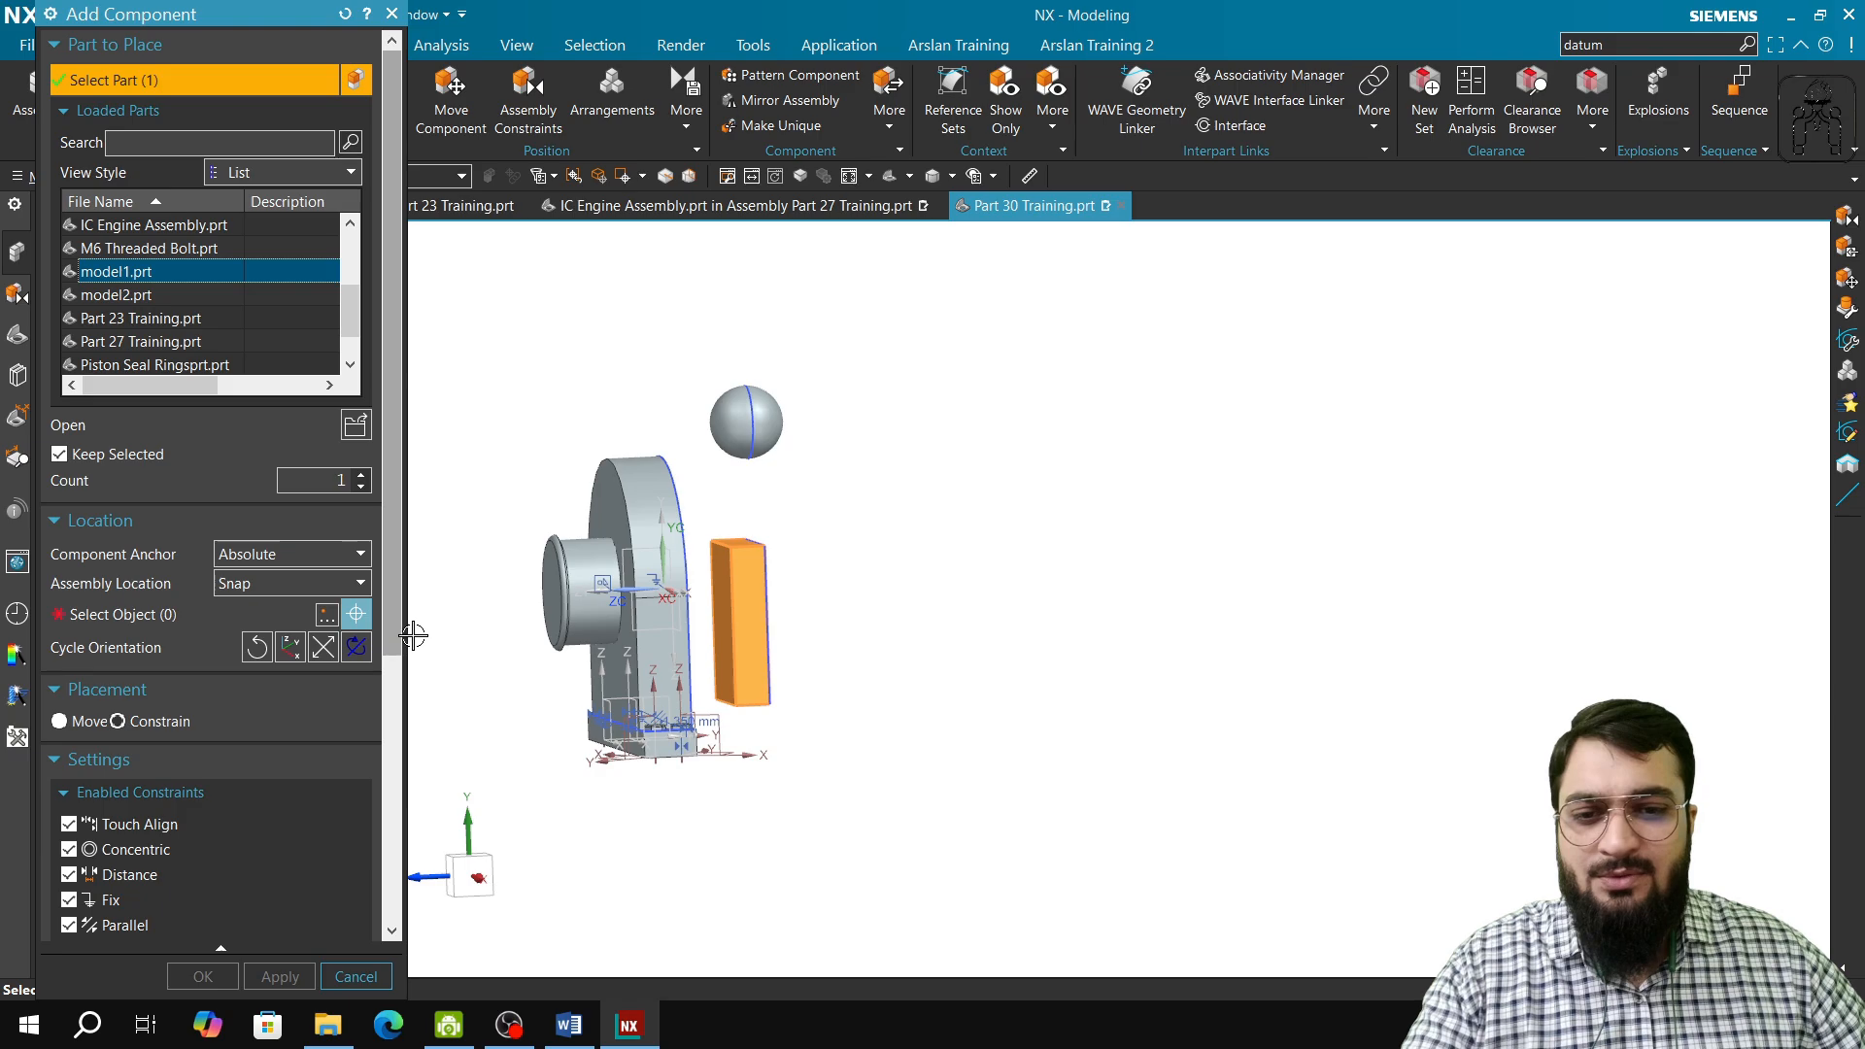
{"action": "left_click", "coordinate": [127, 614]}
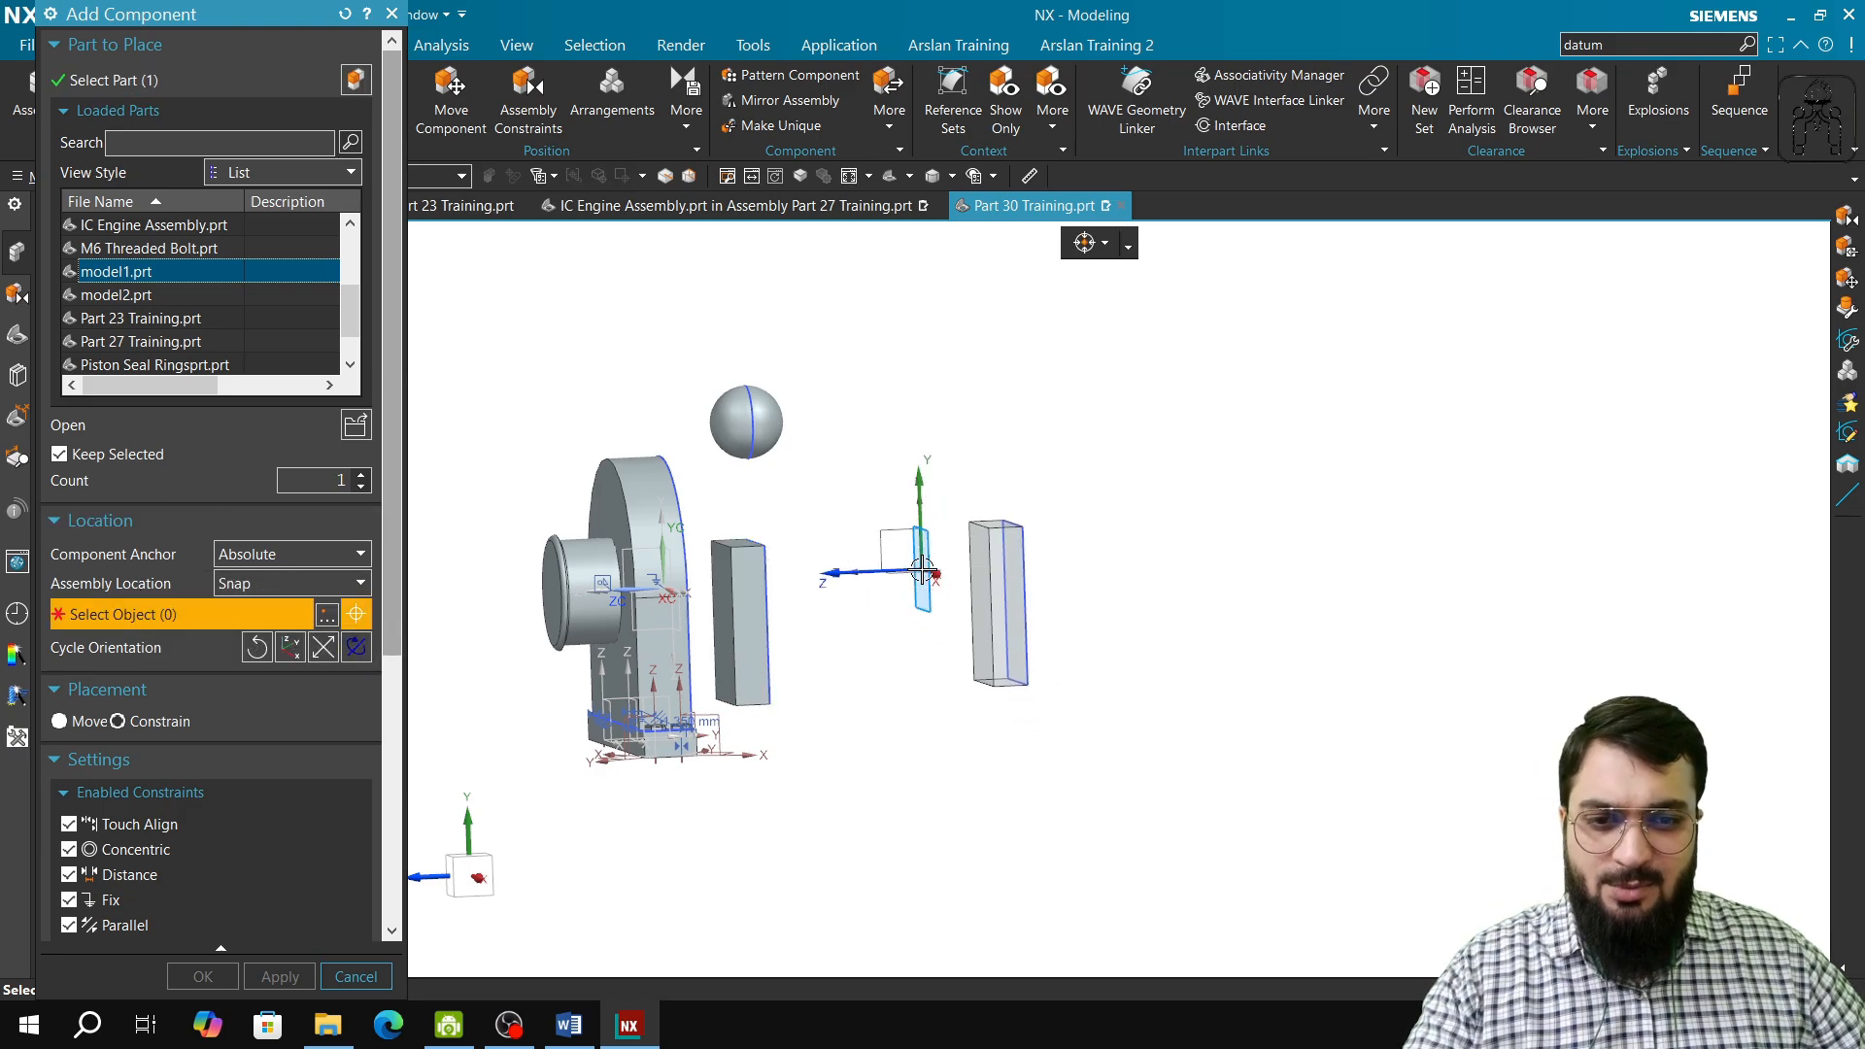
{"action": "left_click", "coordinate": [922, 571]}
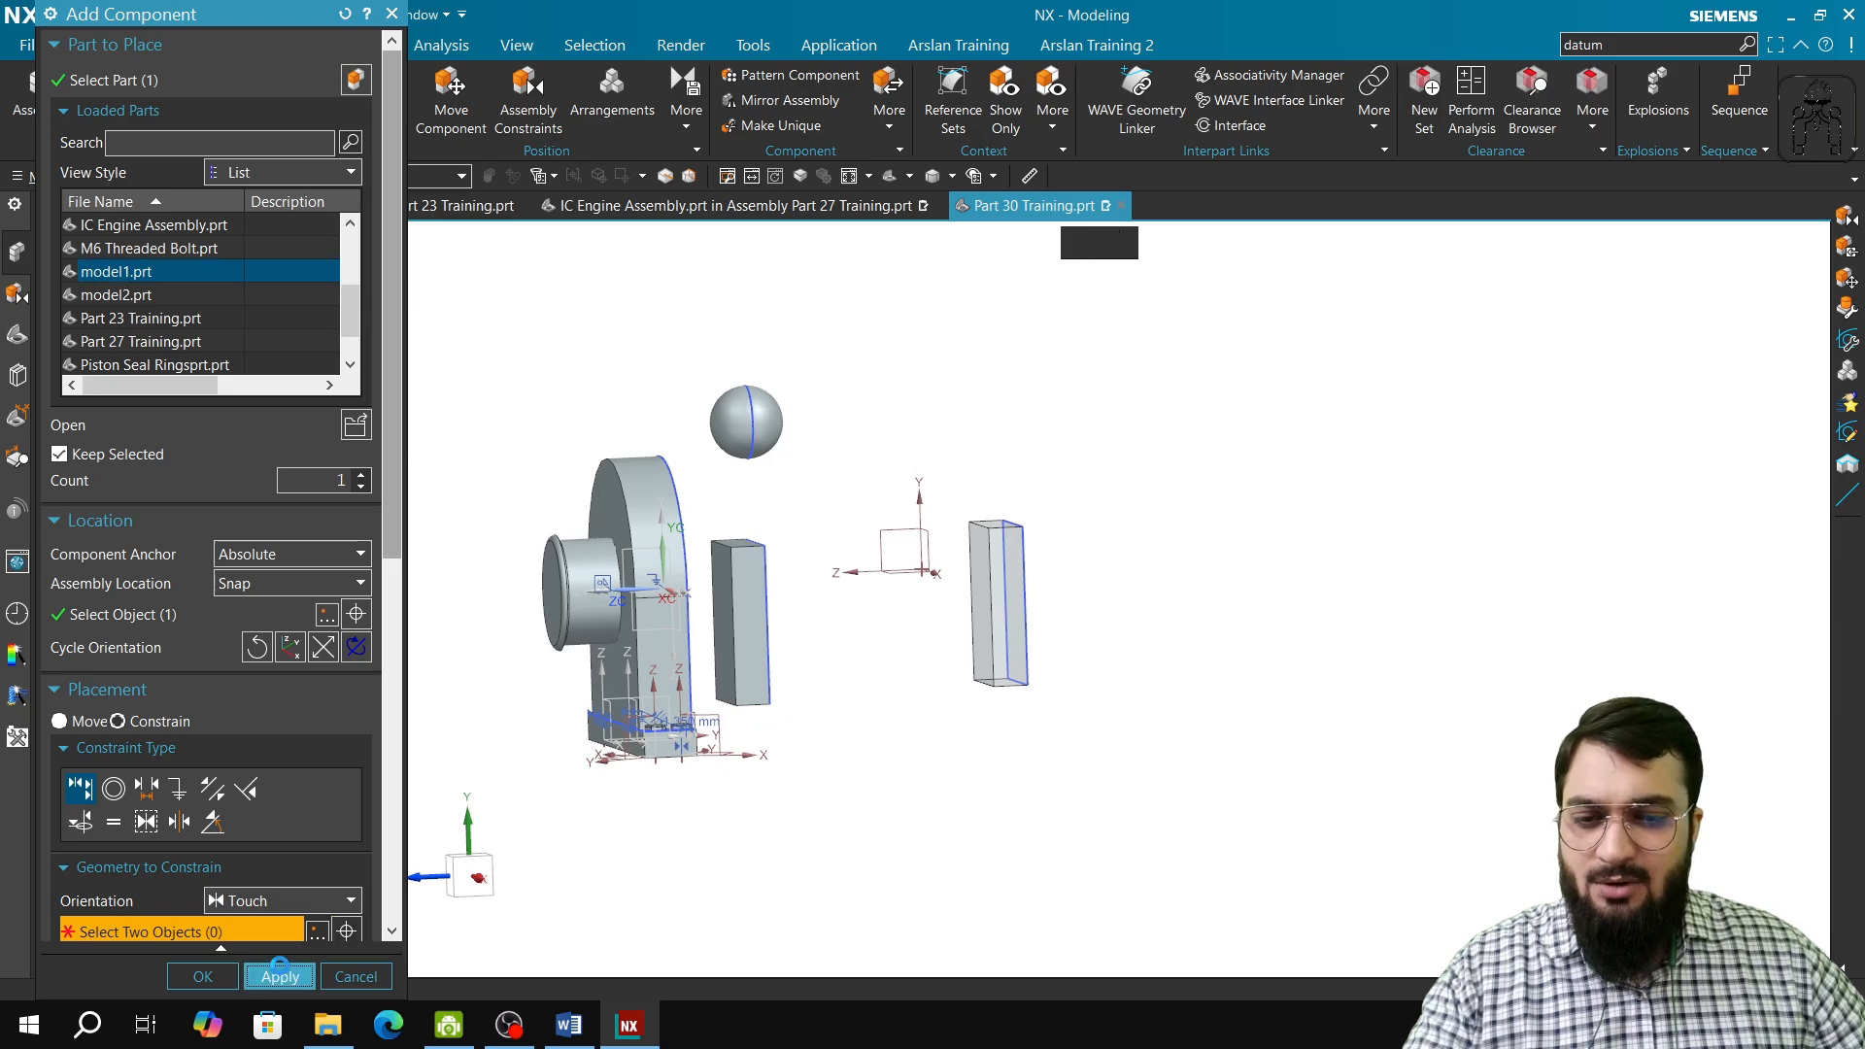
{"action": "left_click", "coordinate": [279, 977]}
{"action": "left_click", "coordinate": [356, 976]}
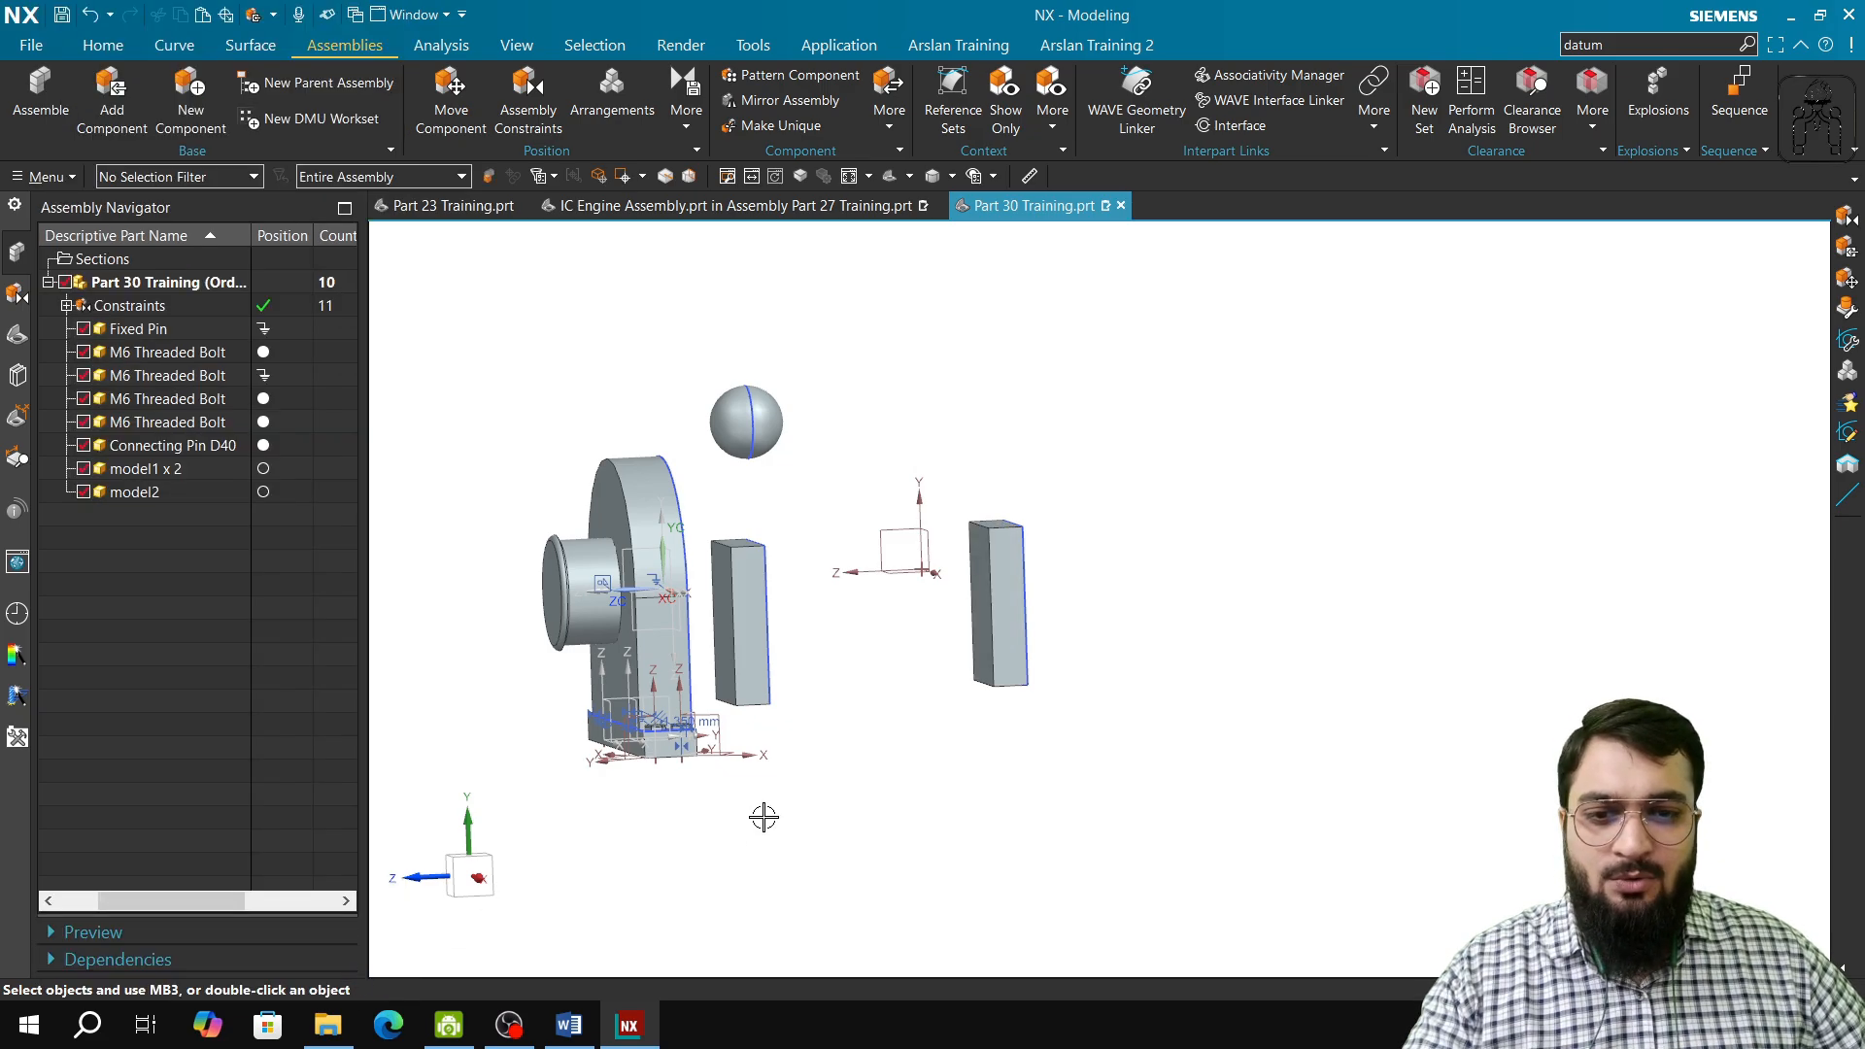
Step: Try a Touch Align constraint with Align orientation between the front top edges of the two blocks, and discard it by resetting the command
{"action": "mouse_move", "coordinate": [762, 819]}
{"action": "middle_mouse_down"}
{"action": "mouse_move", "coordinate": [810, 820]}
{"action": "mouse_move", "coordinate": [770, 829]}
{"action": "middle_mouse_up"}
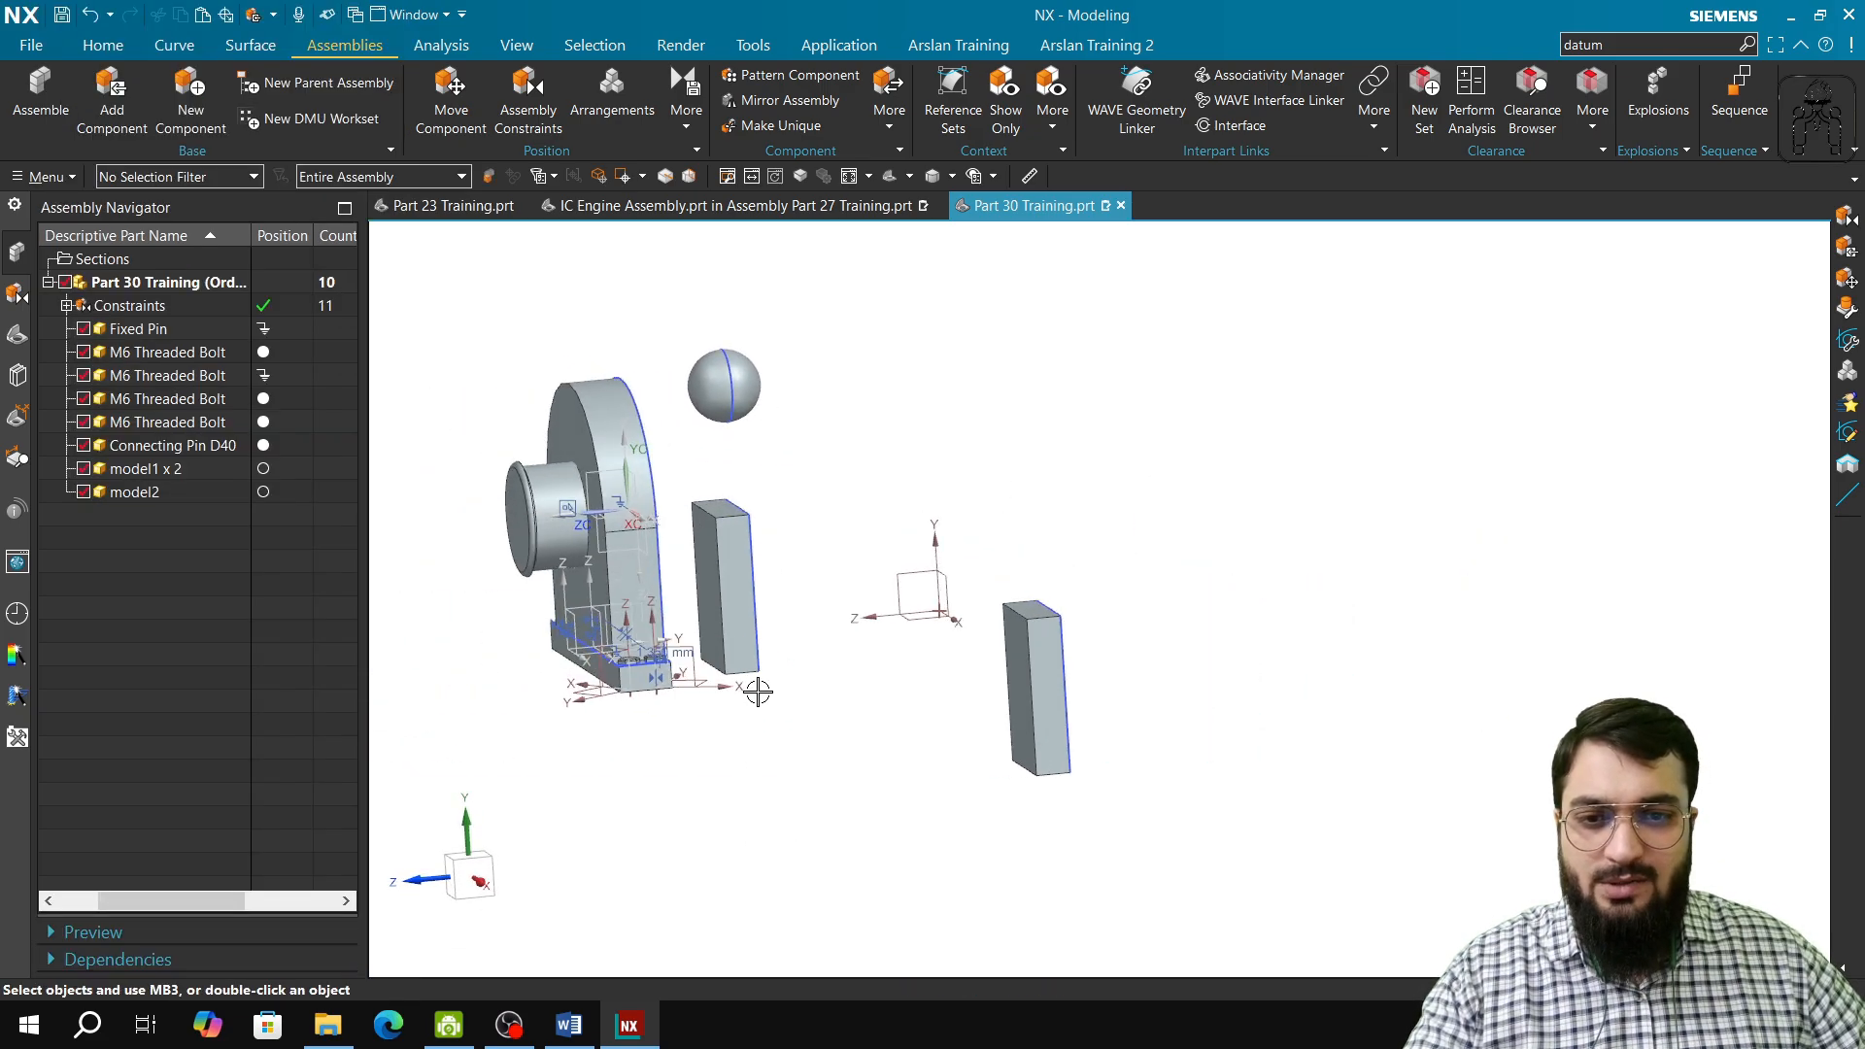
{"action": "scroll", "coordinate": [782, 615], "scroll_direction": "up", "scroll_amount": 2}
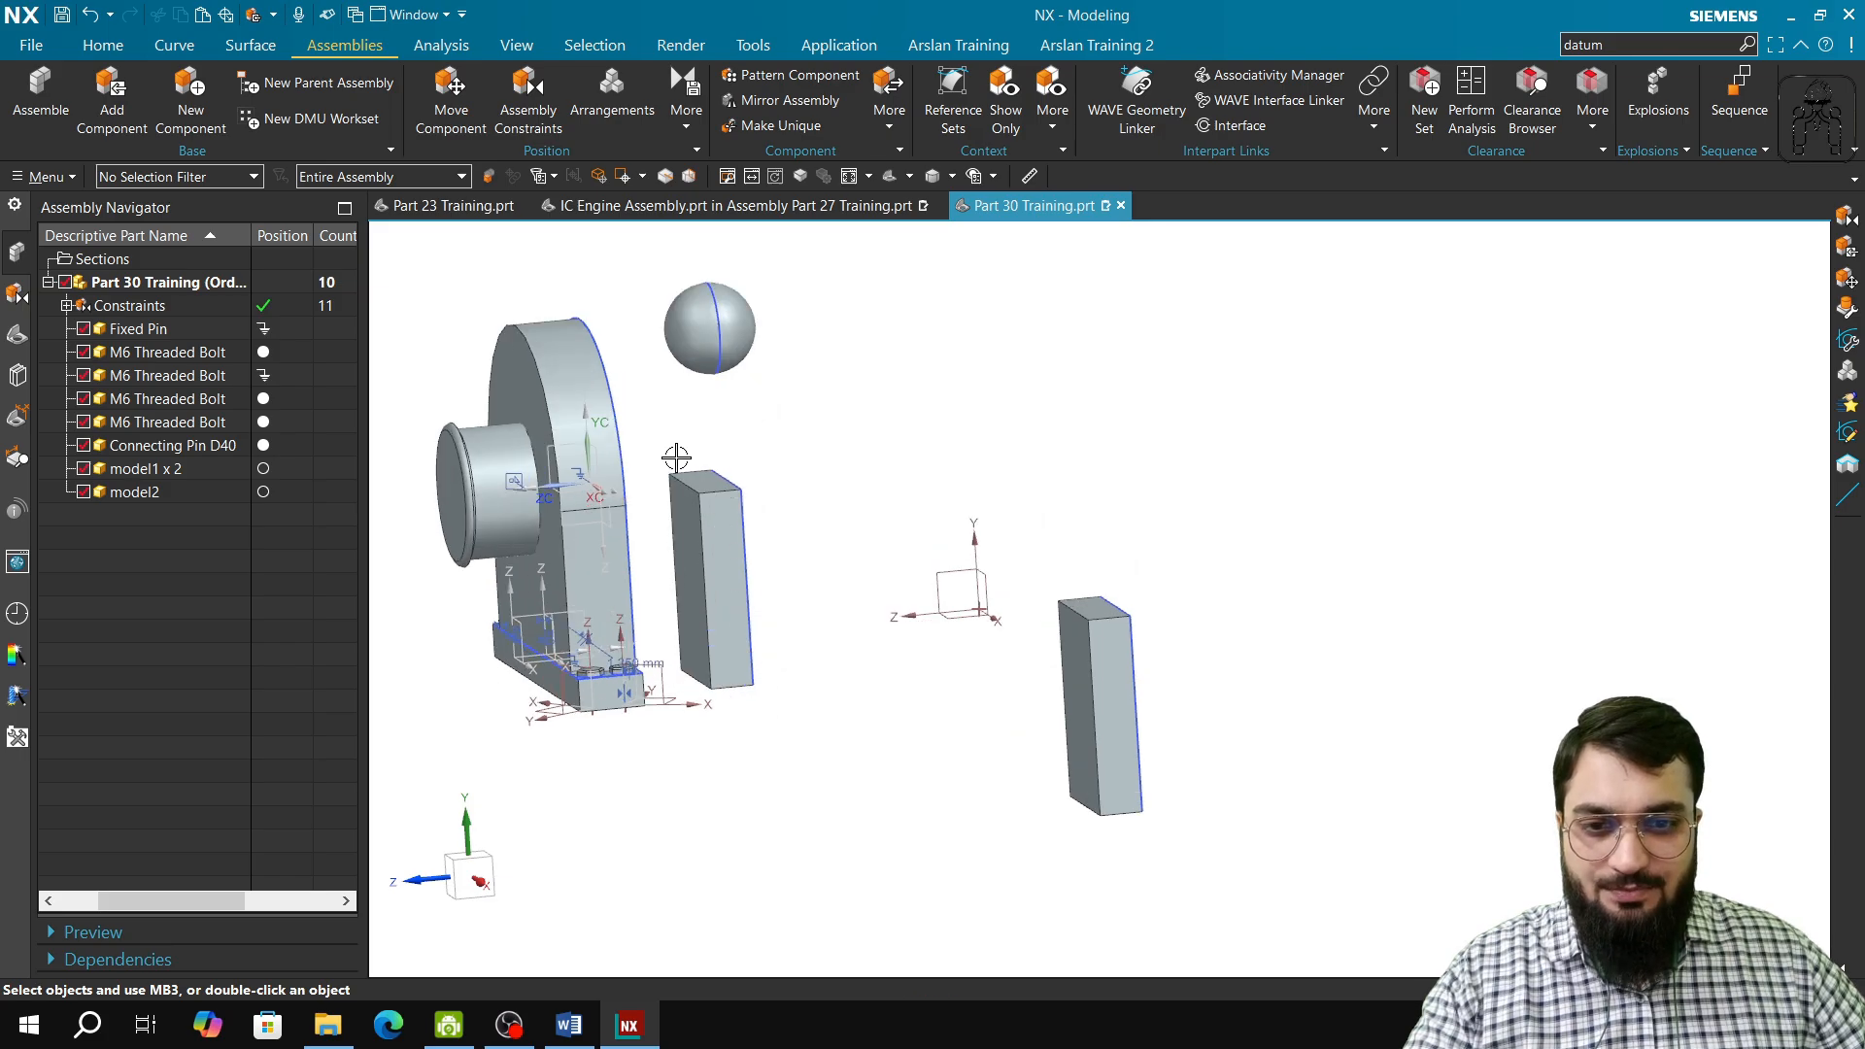
{"action": "left_click", "coordinate": [528, 115]}
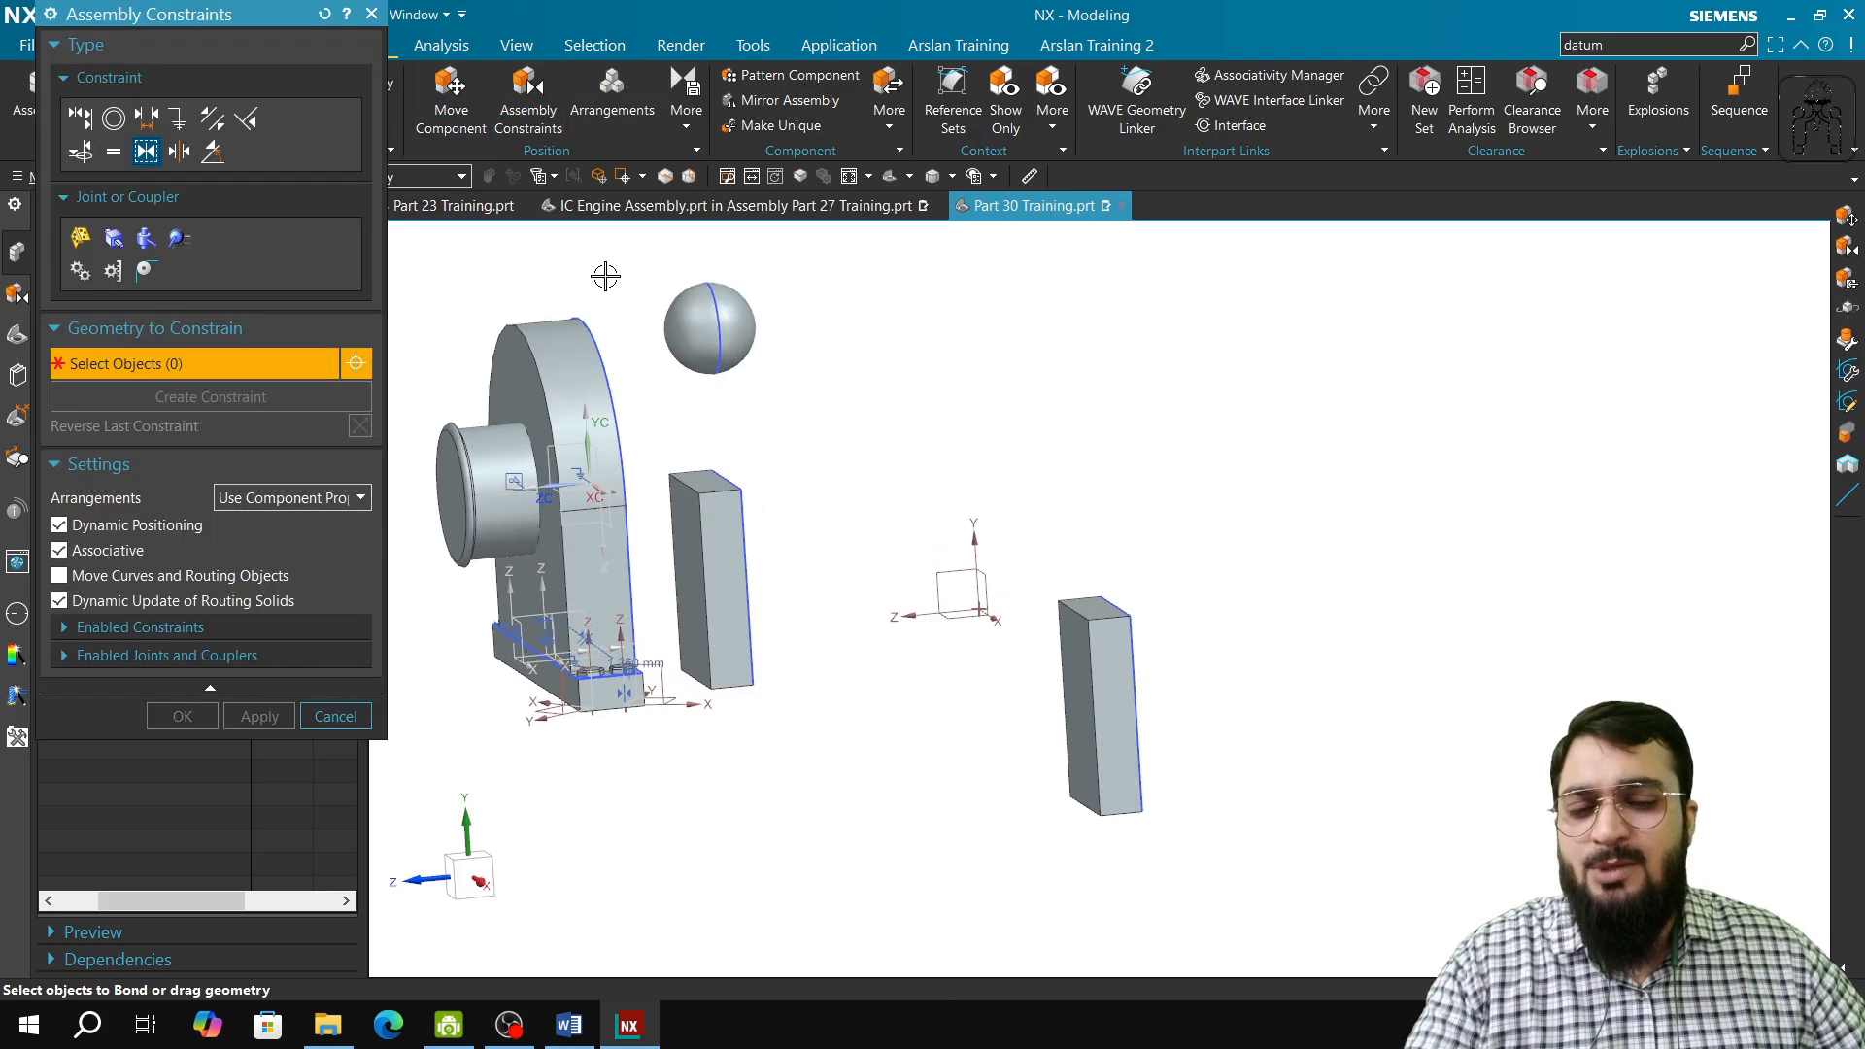
{"action": "left_click", "coordinate": [80, 125]}
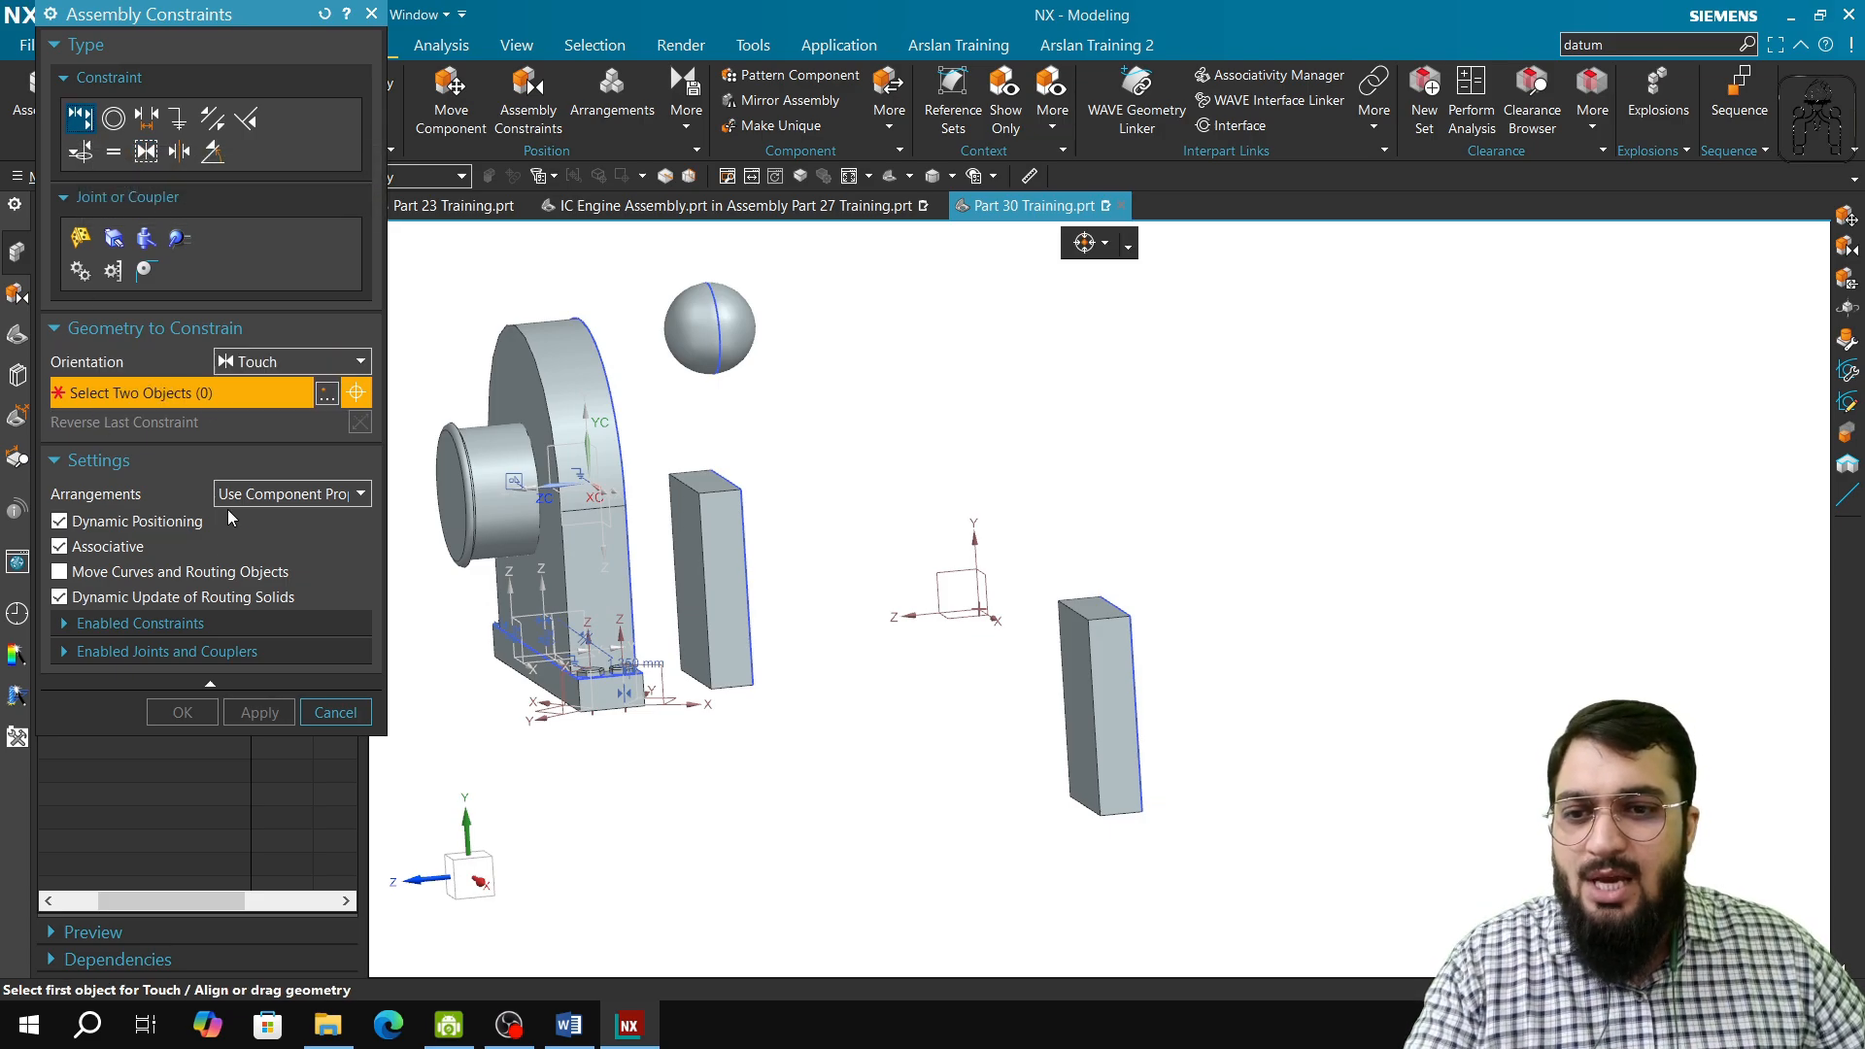
{"action": "left_click", "coordinate": [267, 368]}
{"action": "left_click", "coordinate": [278, 459]}
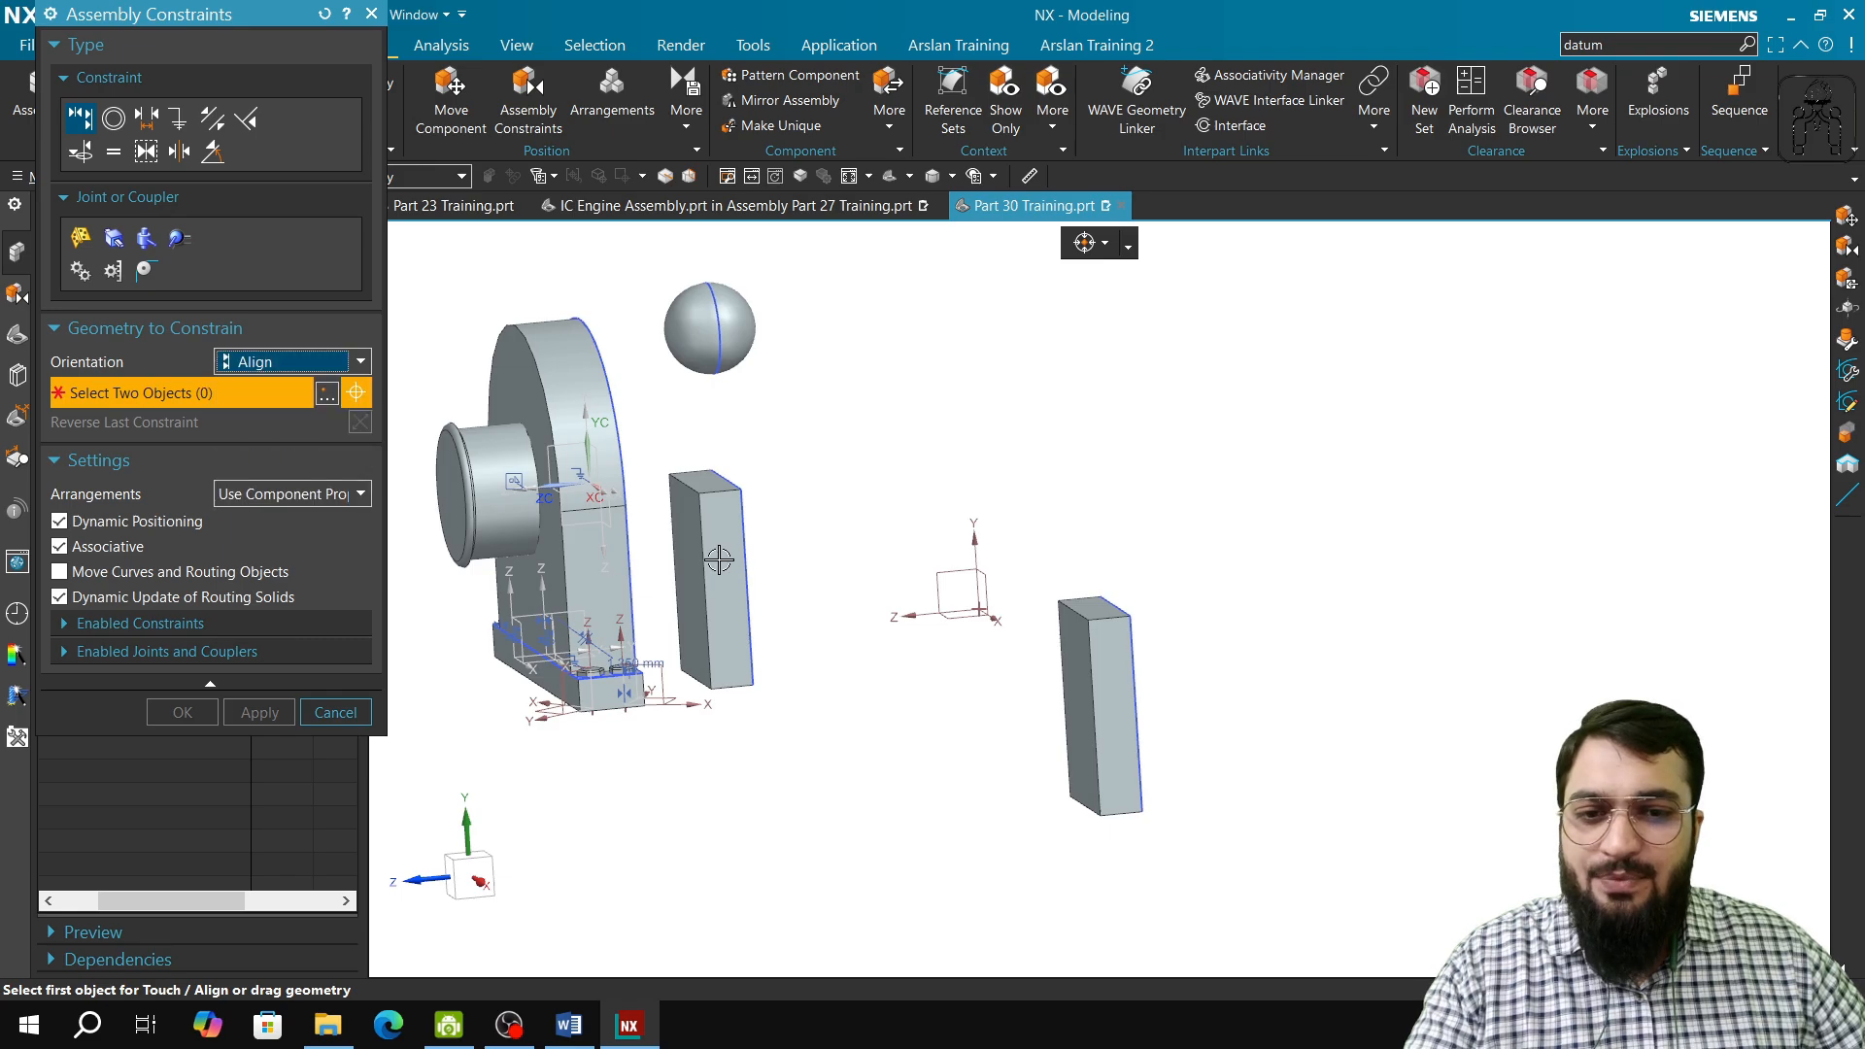
{"action": "left_click", "coordinate": [724, 493]}
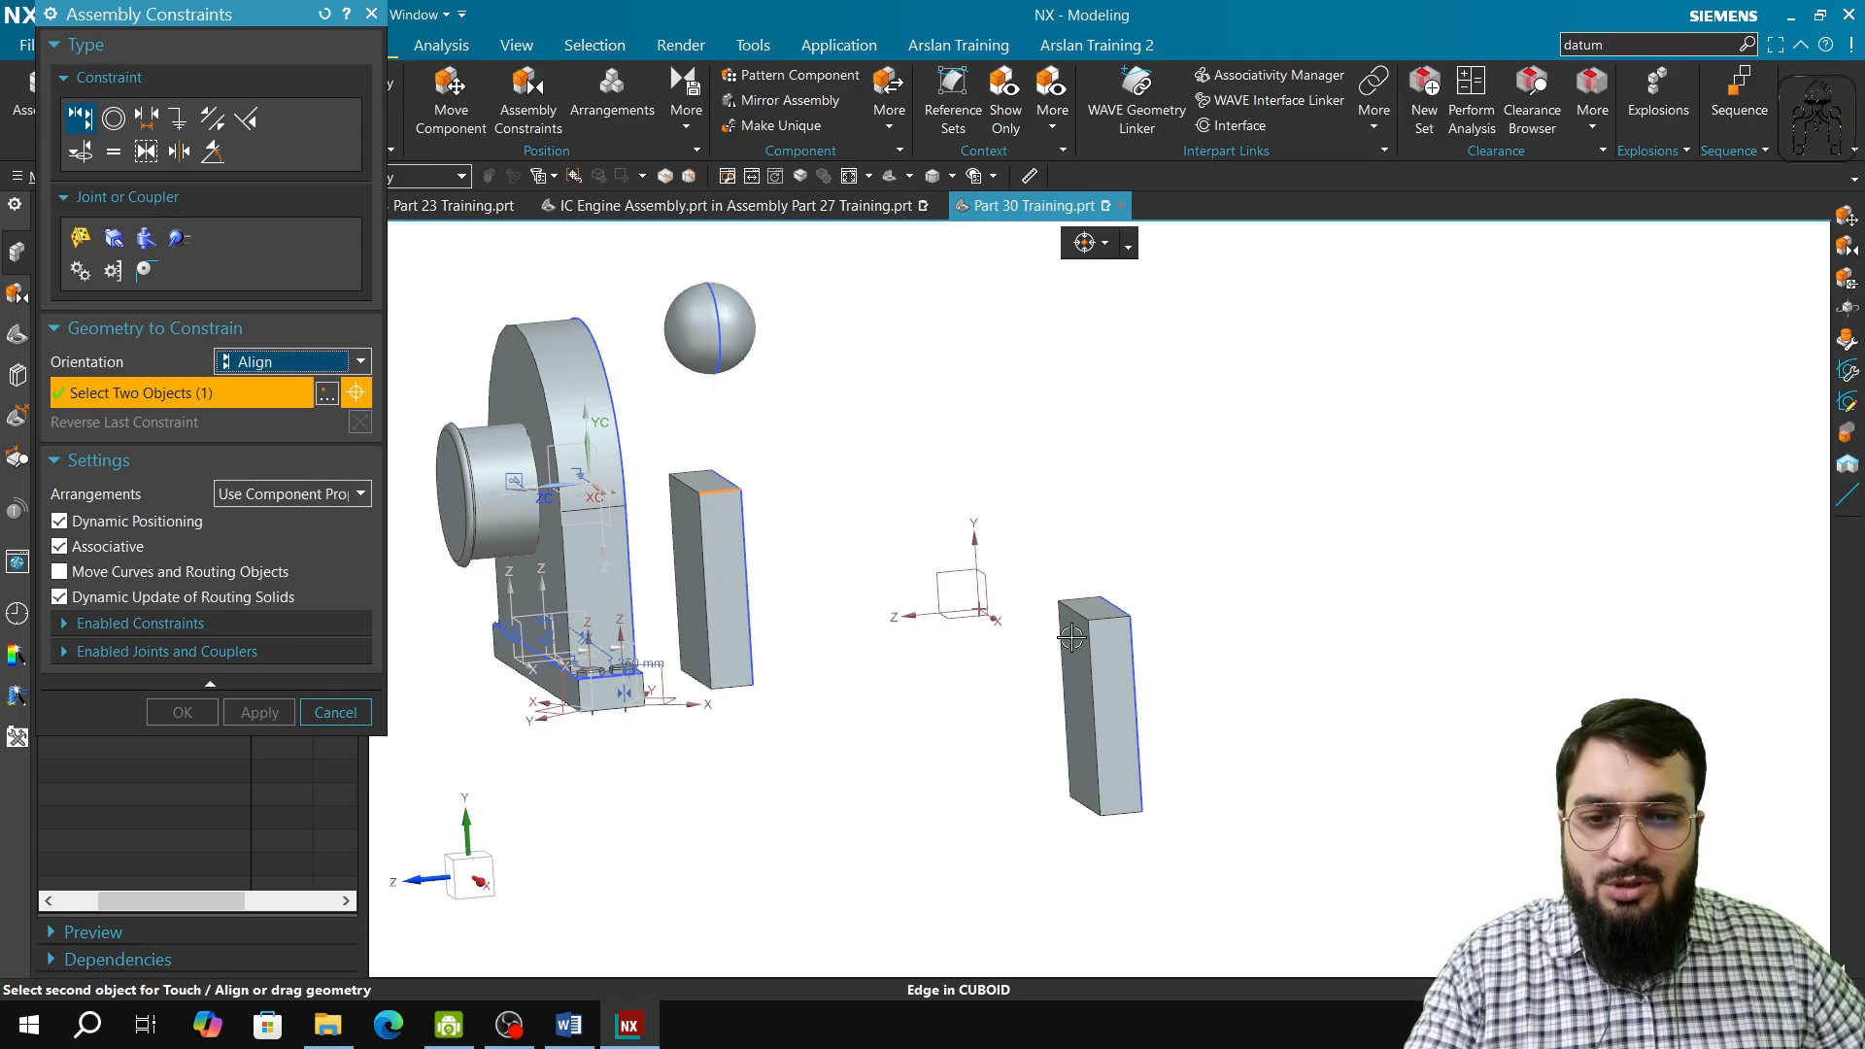
{"action": "left_click", "coordinate": [1117, 618]}
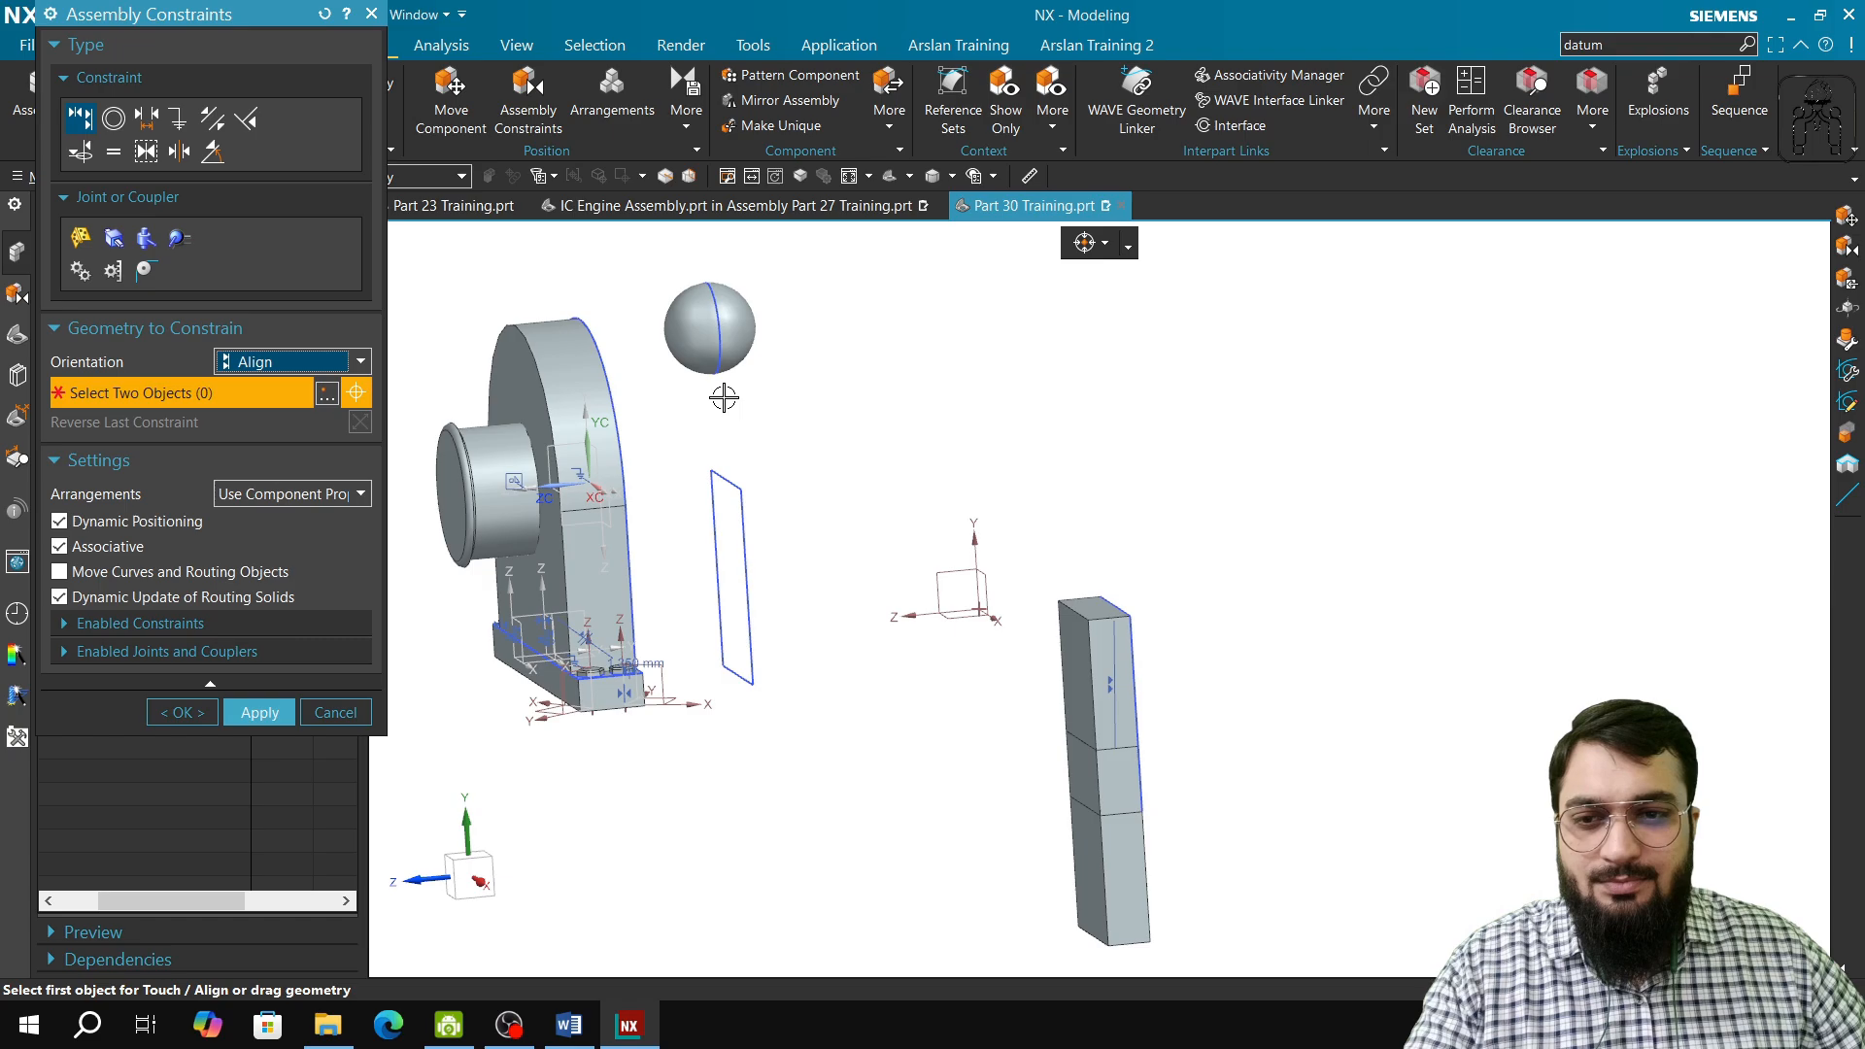
{"action": "right_click", "coordinate": [756, 418]}
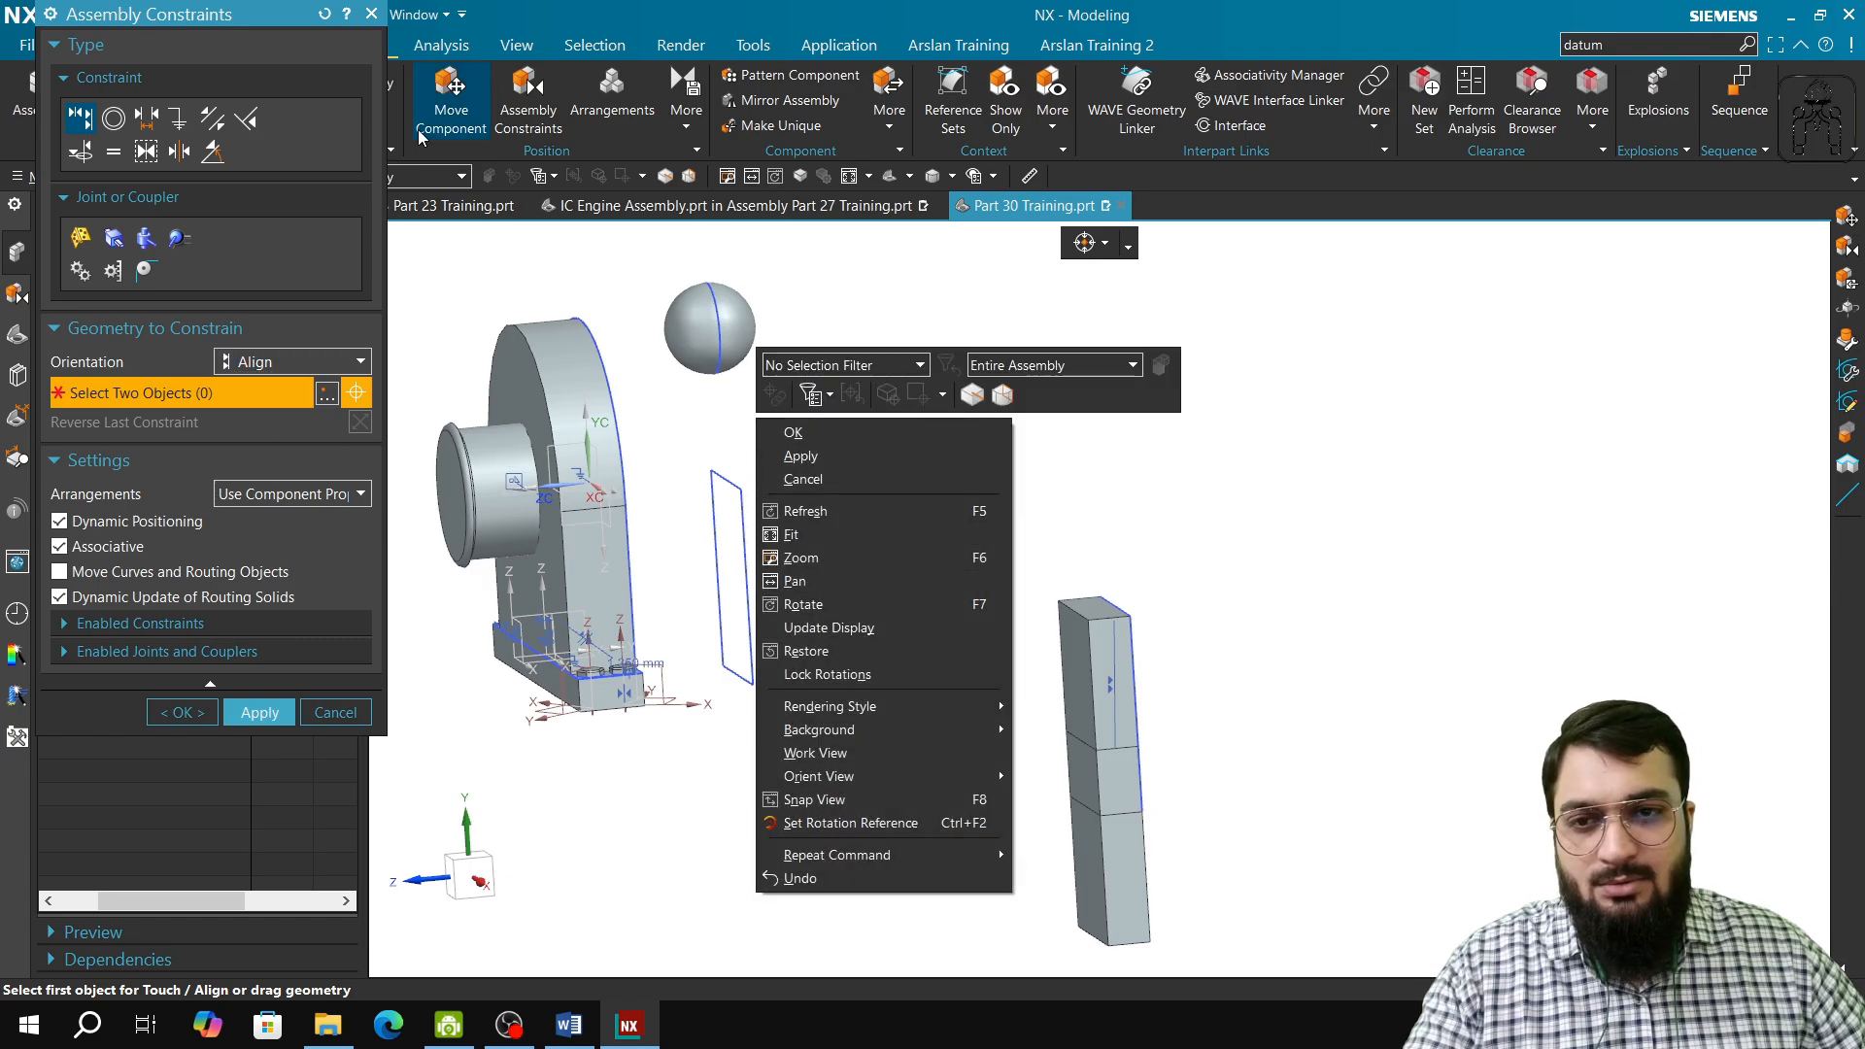
{"action": "left_click", "coordinate": [325, 16]}
{"action": "left_click", "coordinate": [1005, 533]}
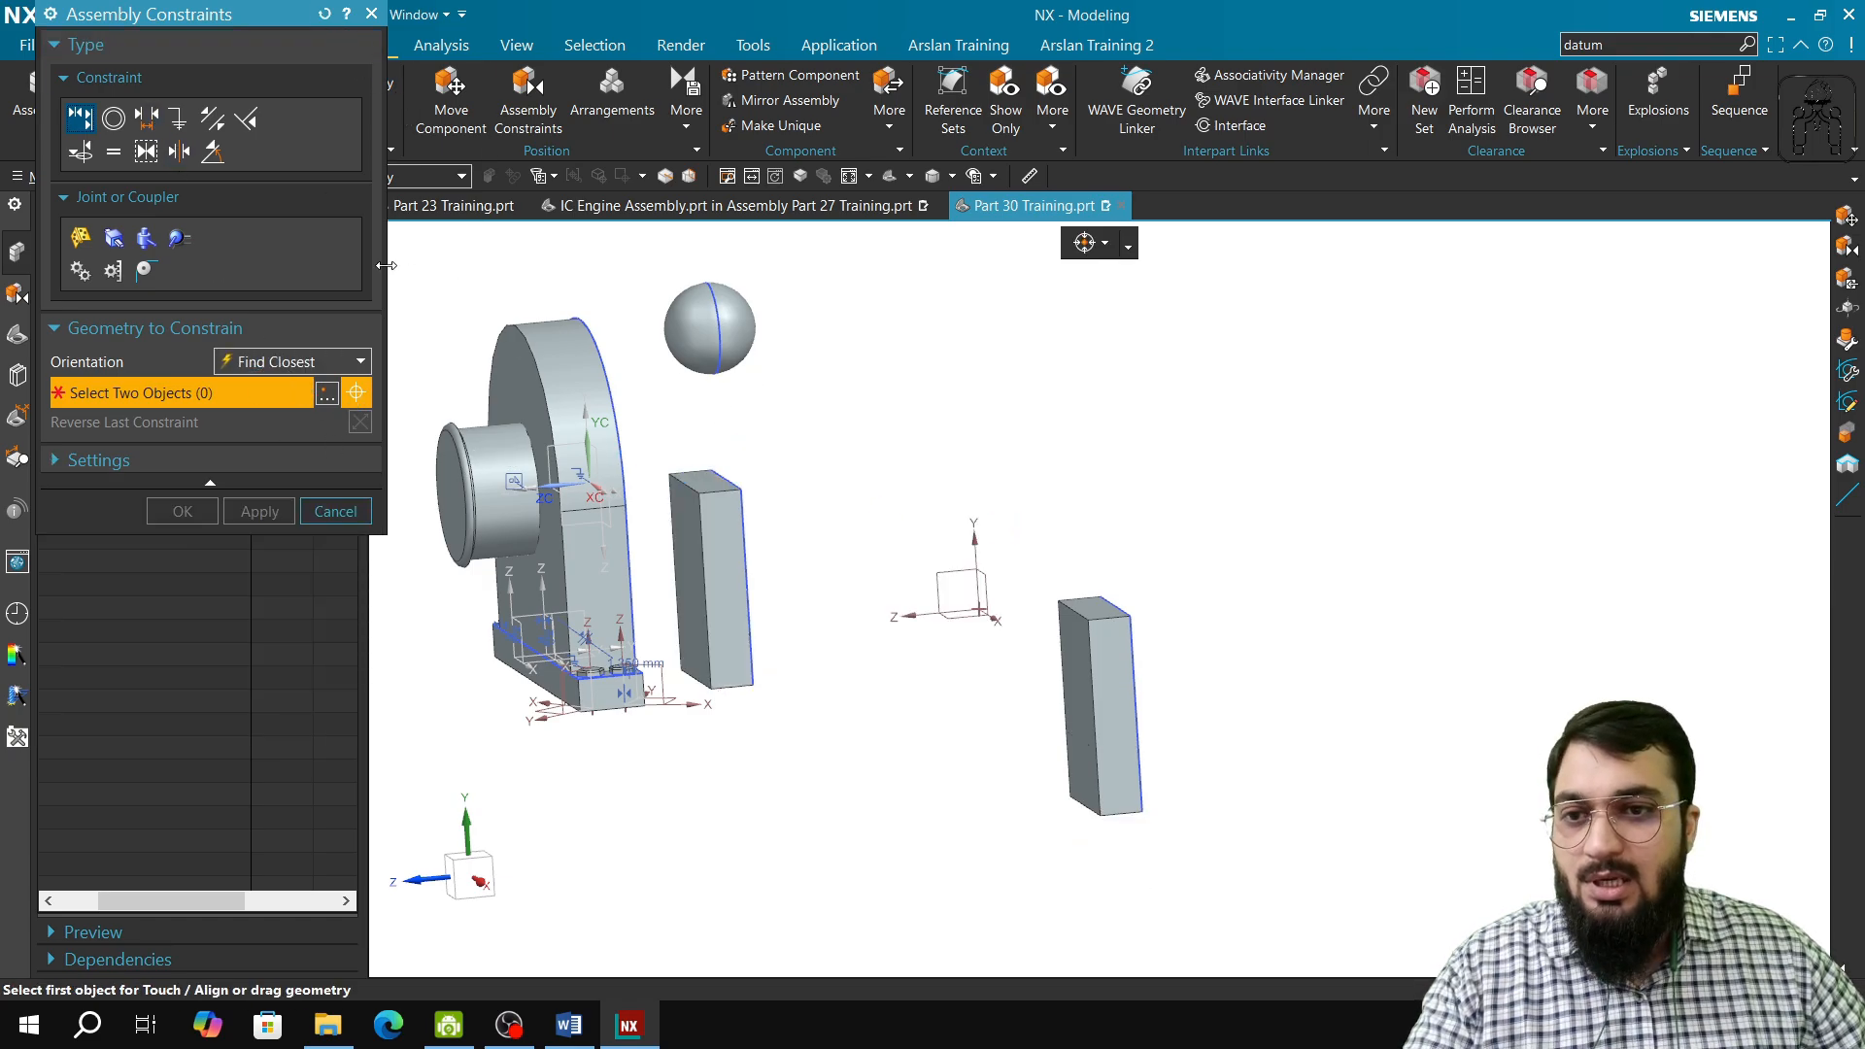
Step: Try a Touch Align constraint with Find Closest orientation between the front top edges of the two blocks, and discard the changes
{"action": "left_click", "coordinate": [719, 493]}
{"action": "scroll", "coordinate": [1125, 653], "scroll_direction": "up", "scroll_amount": 3}
{"action": "scroll", "coordinate": [1125, 653], "scroll_direction": "up", "scroll_amount": 1}
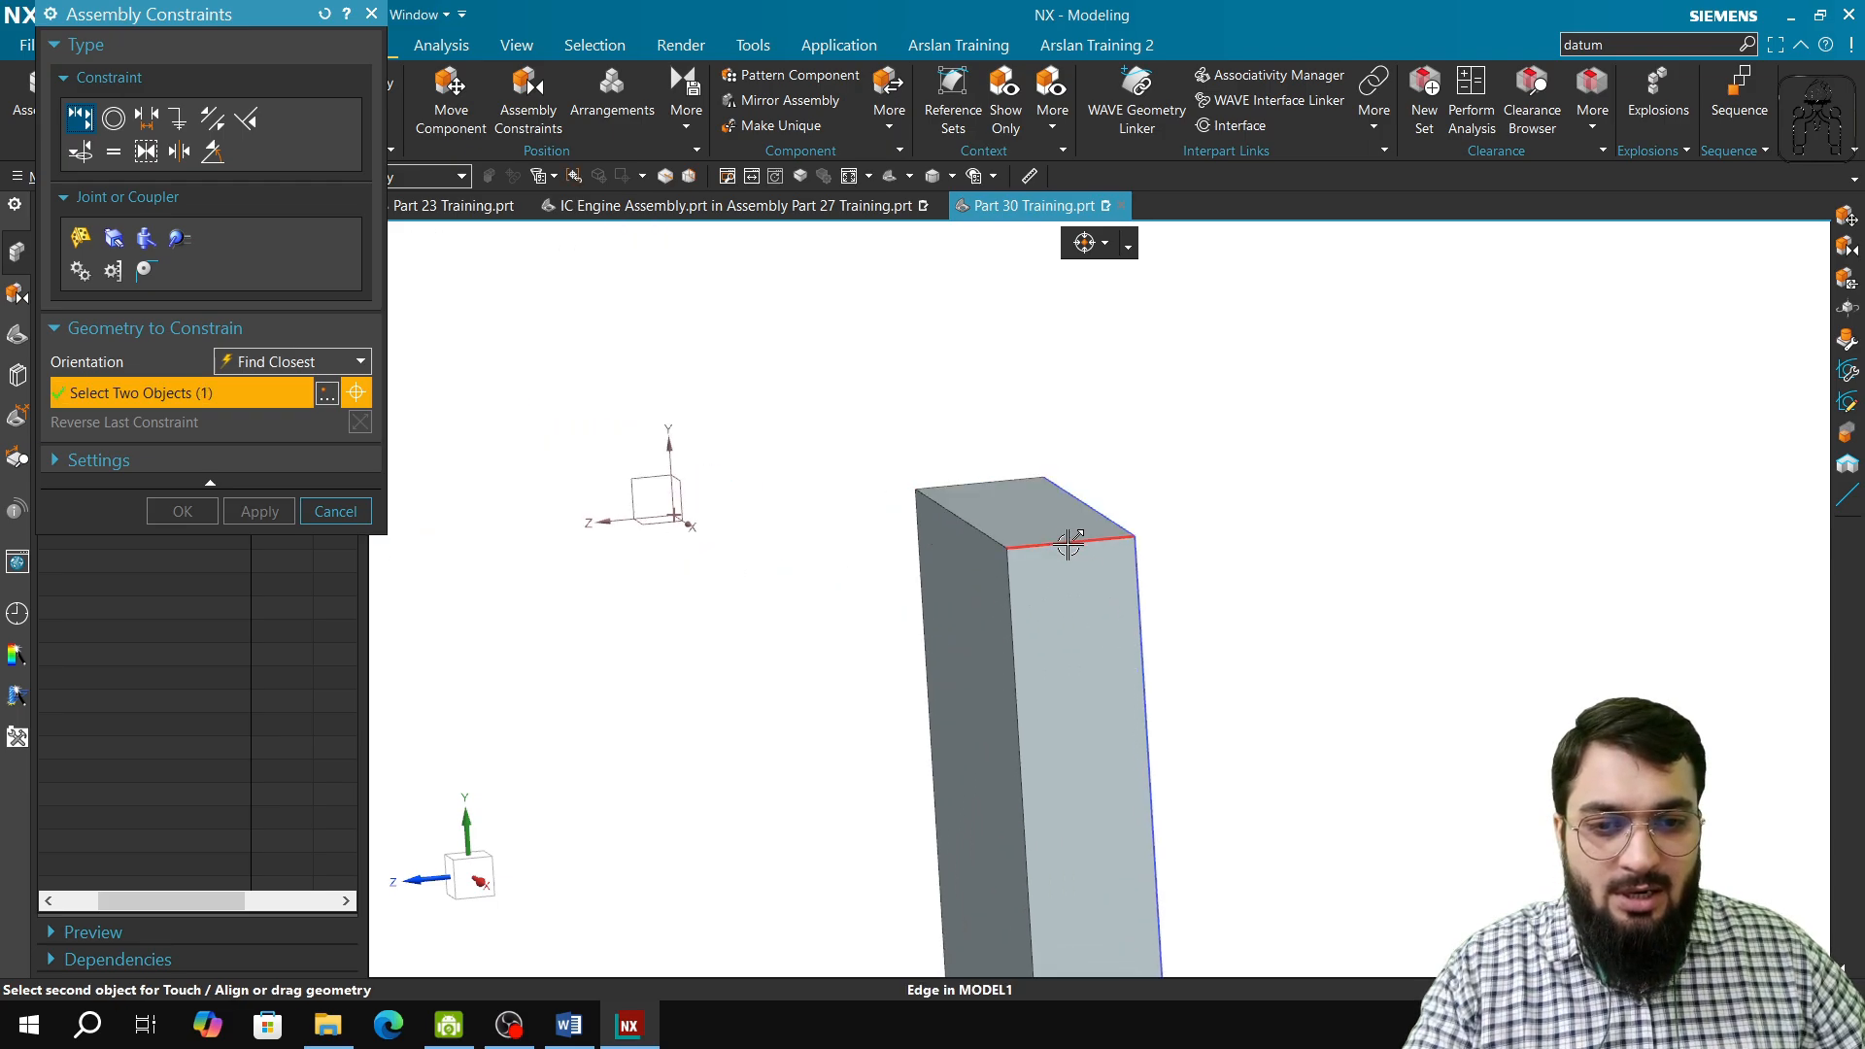
{"action": "left_click", "coordinate": [1069, 544]}
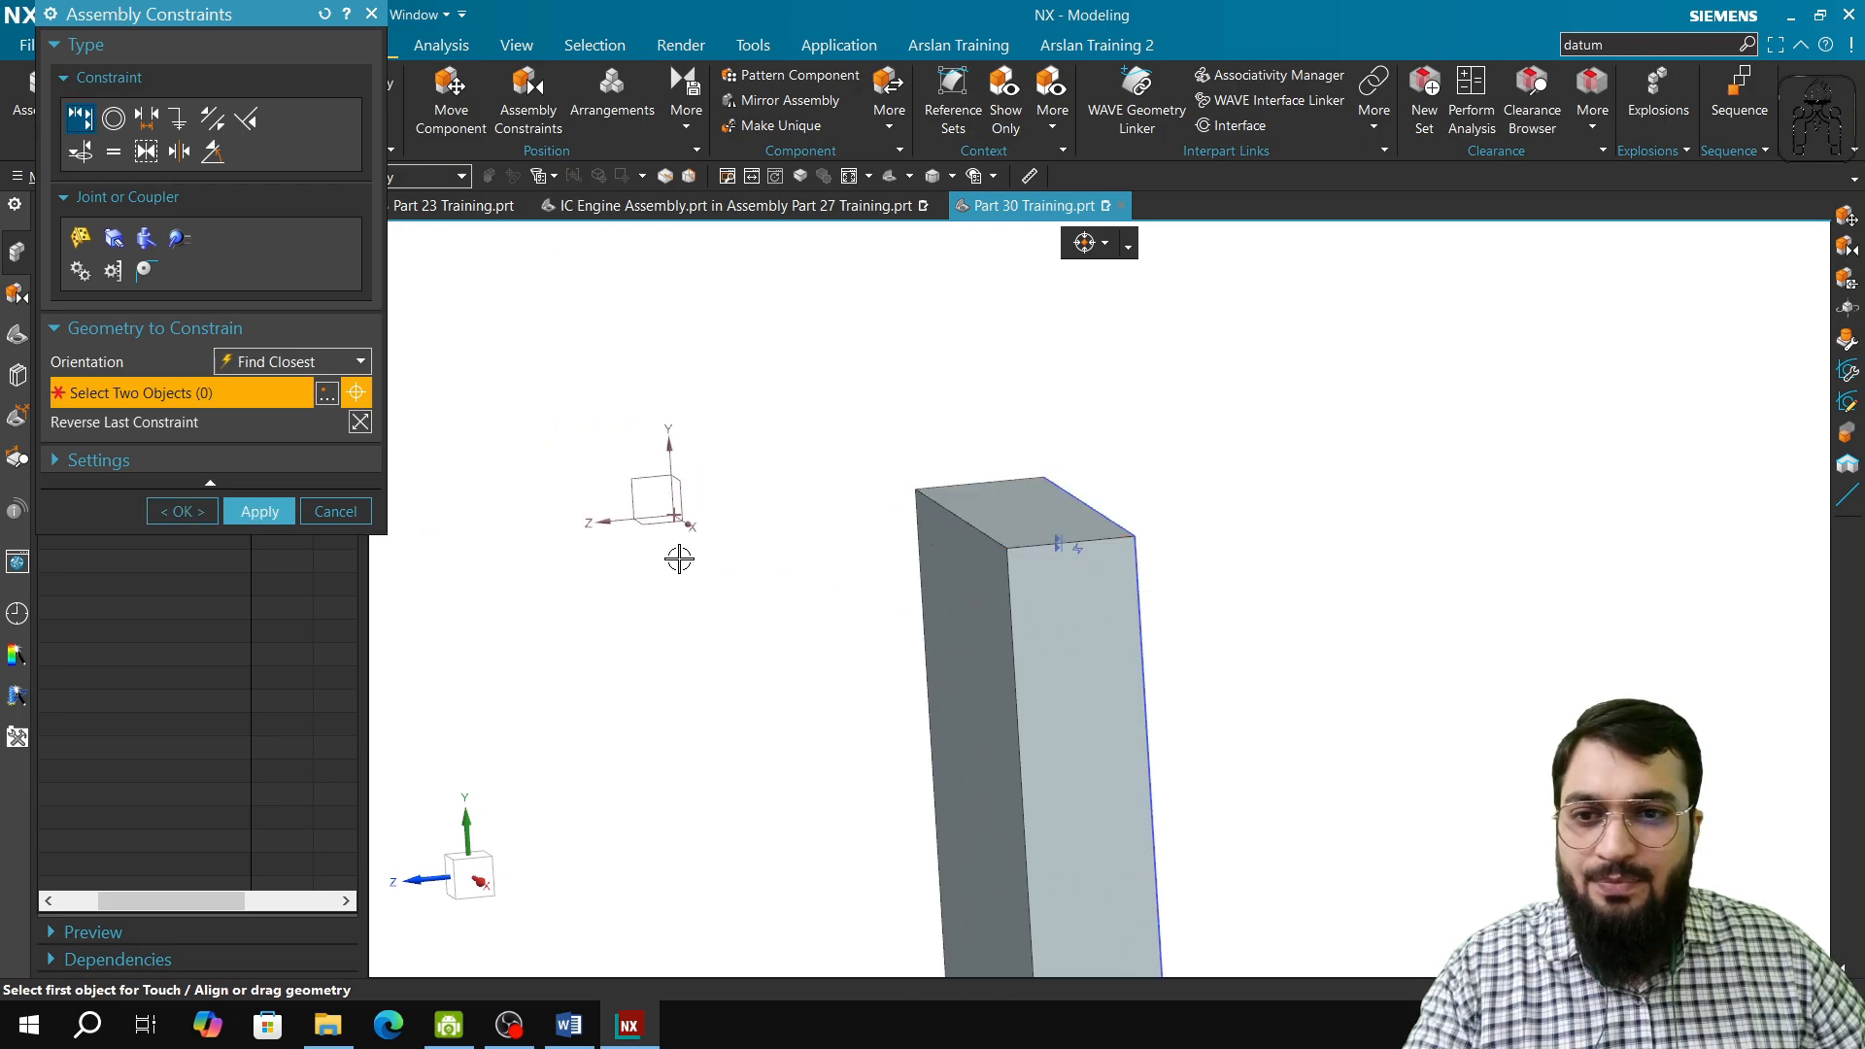
{"action": "left_click", "coordinate": [249, 371]}
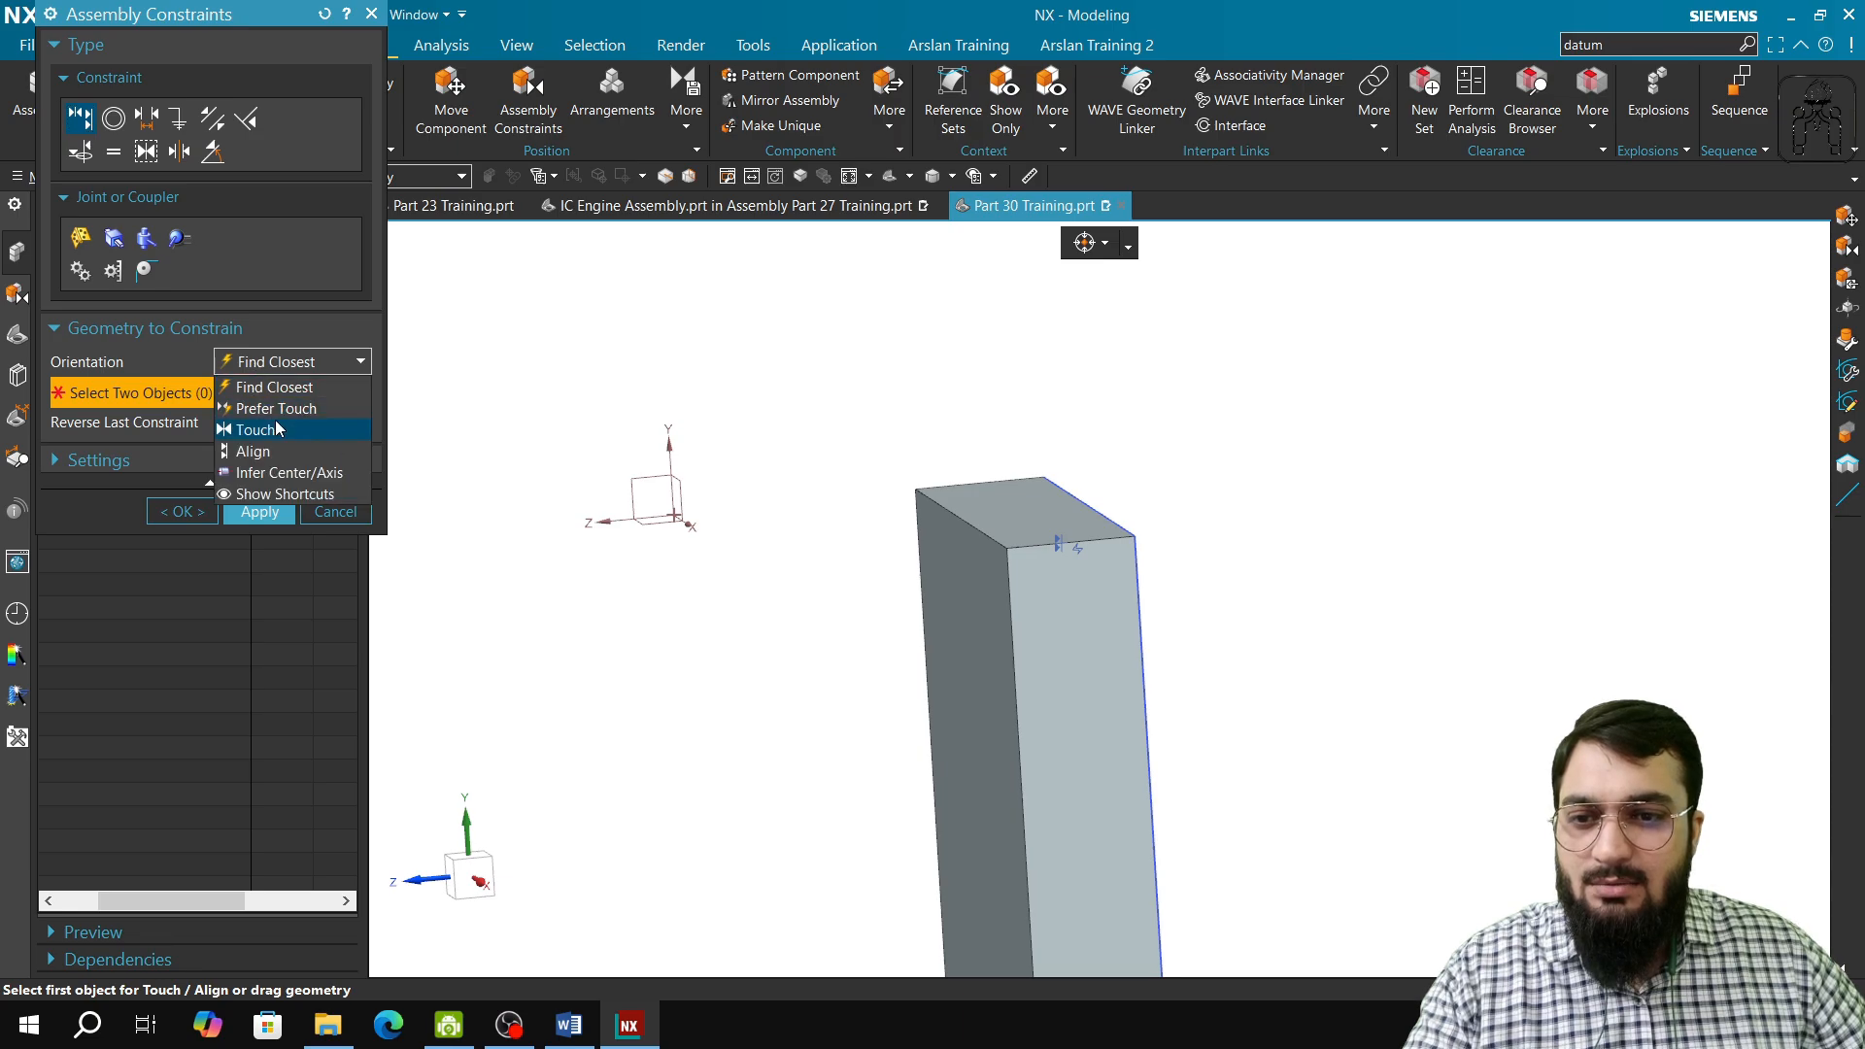
{"action": "left_click", "coordinate": [326, 15]}
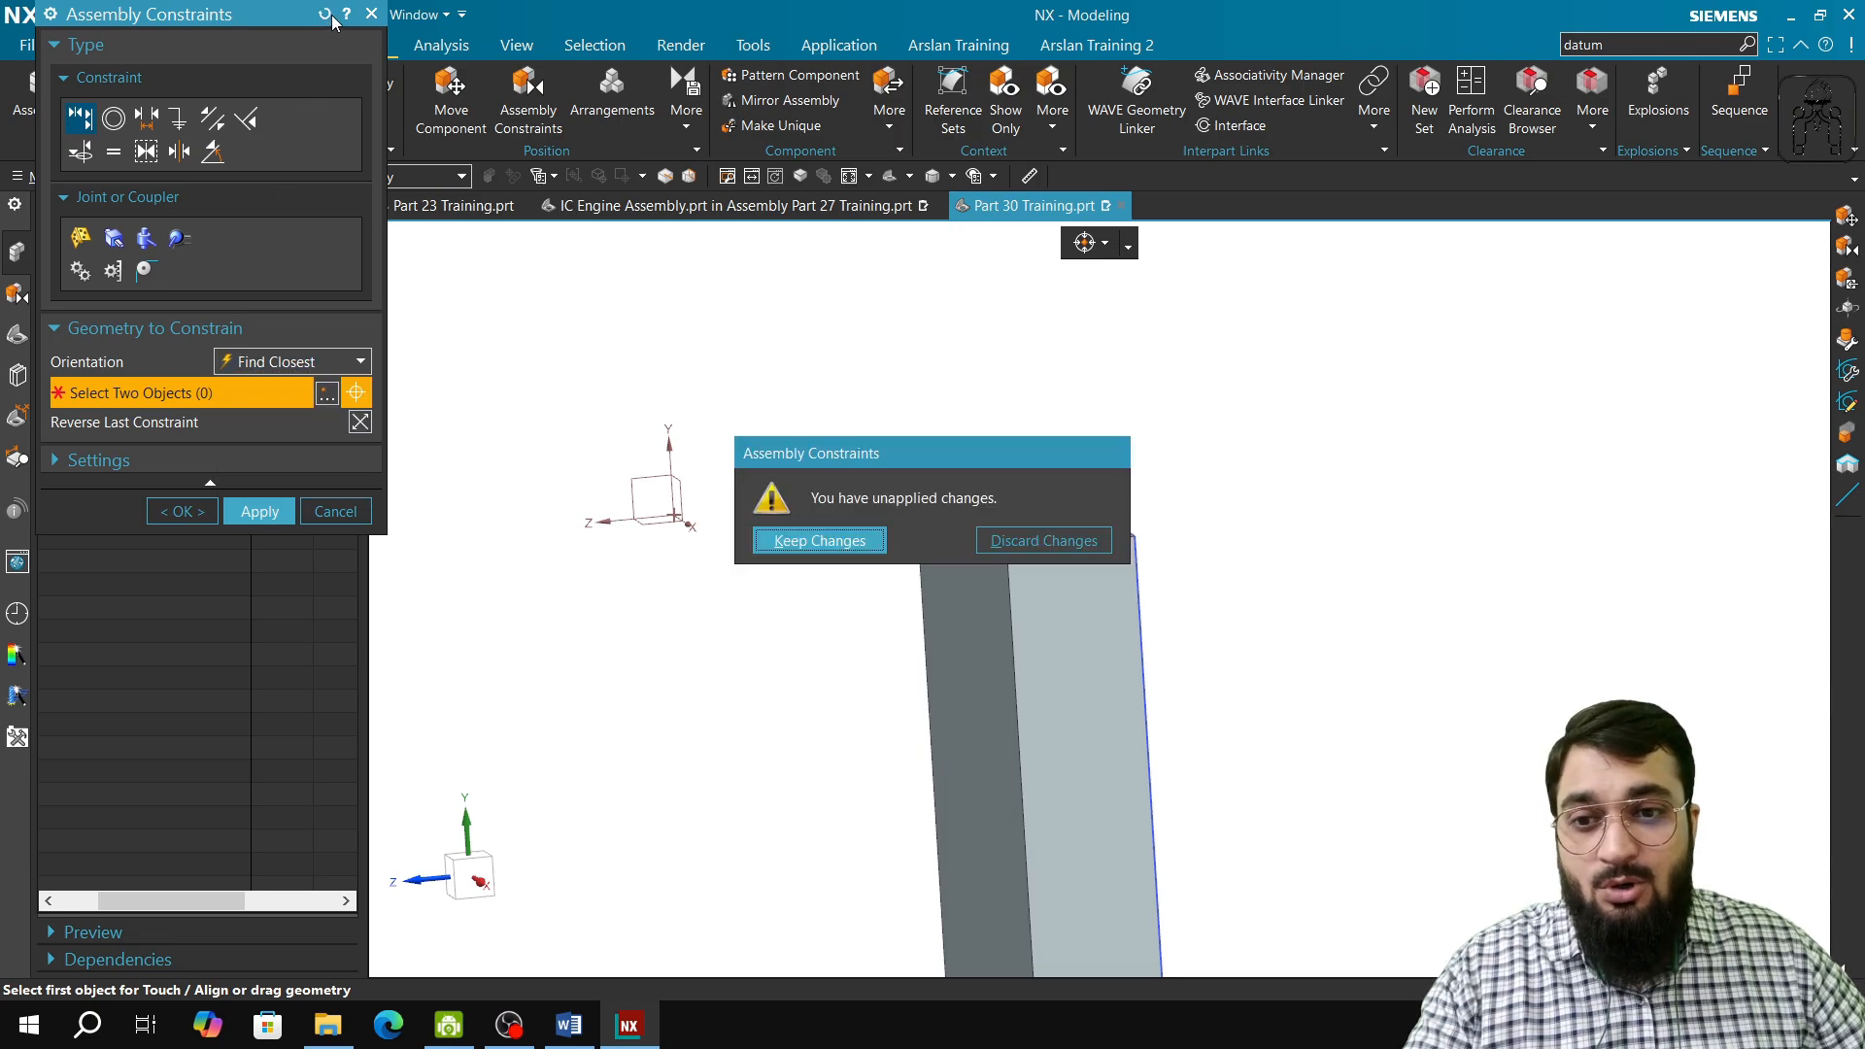
{"action": "left_click", "coordinate": [1001, 542]}
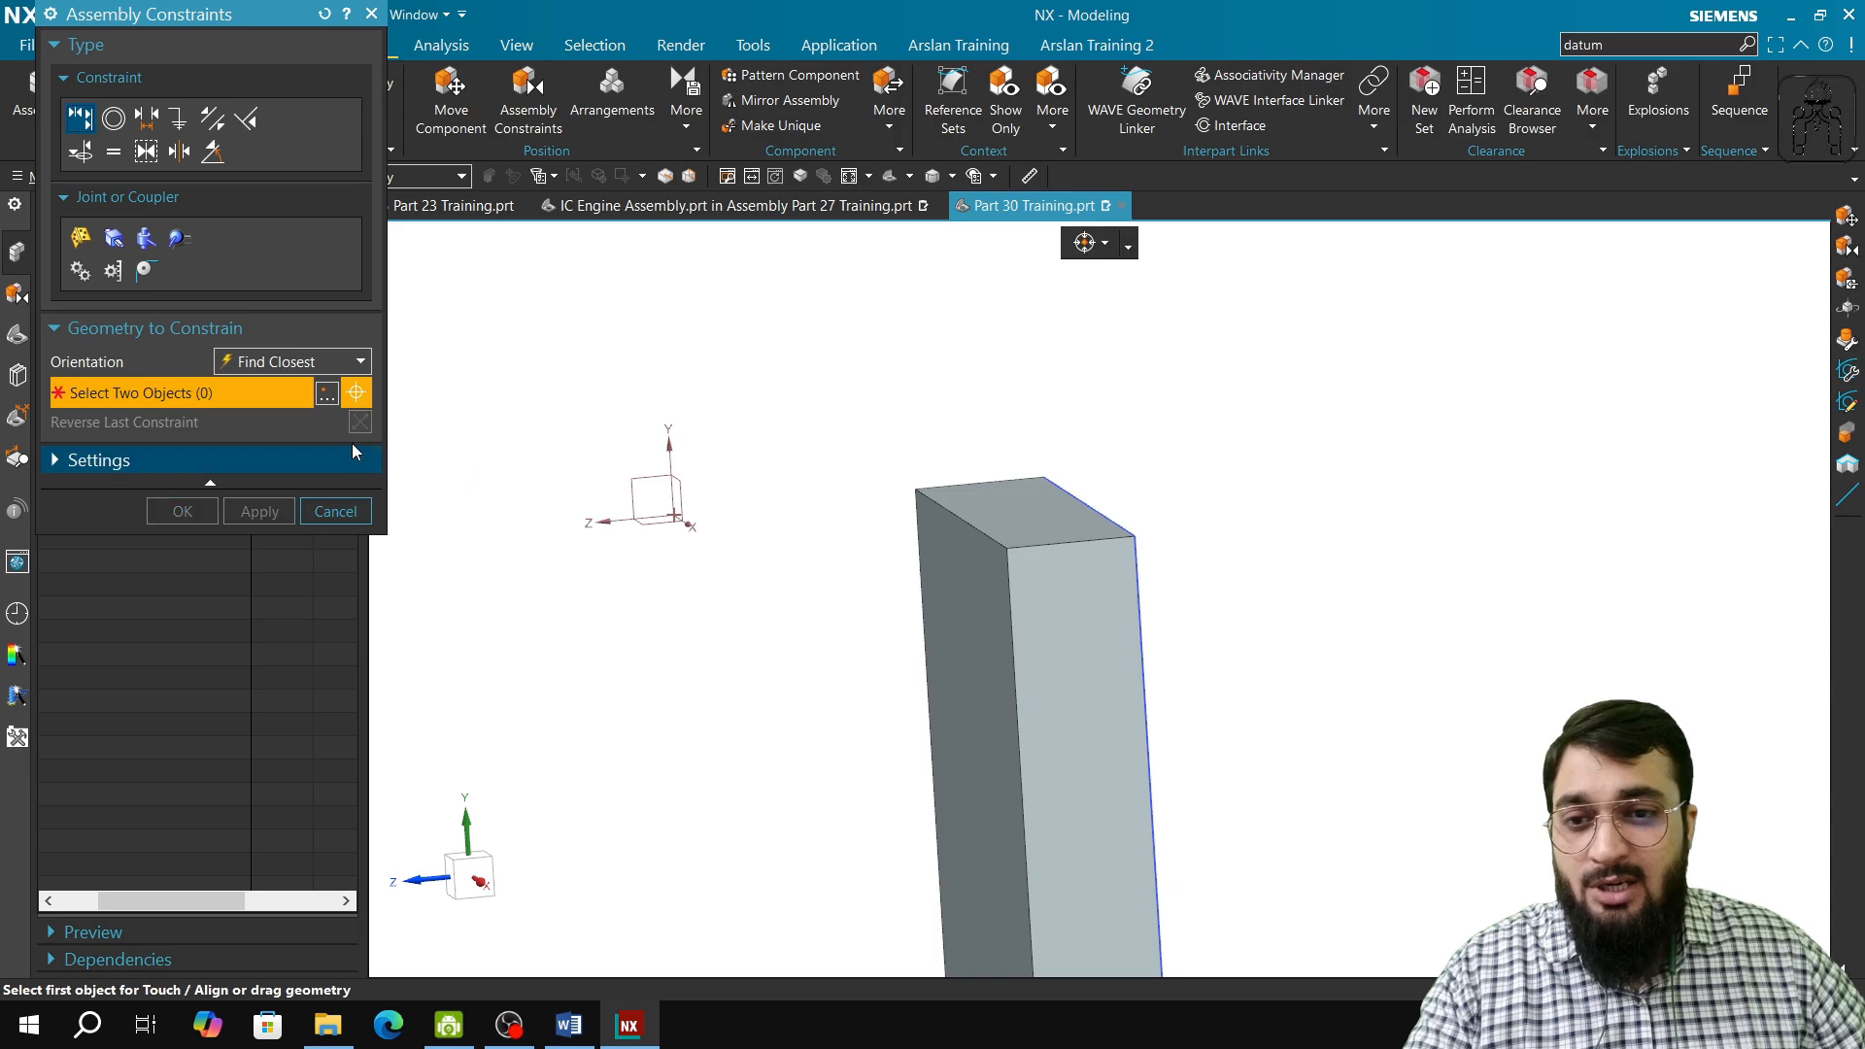
Step: Align the added block's front top edge with the original block's front top edge using Align orientation, and apply the constraint
{"action": "left_click", "coordinate": [317, 370]}
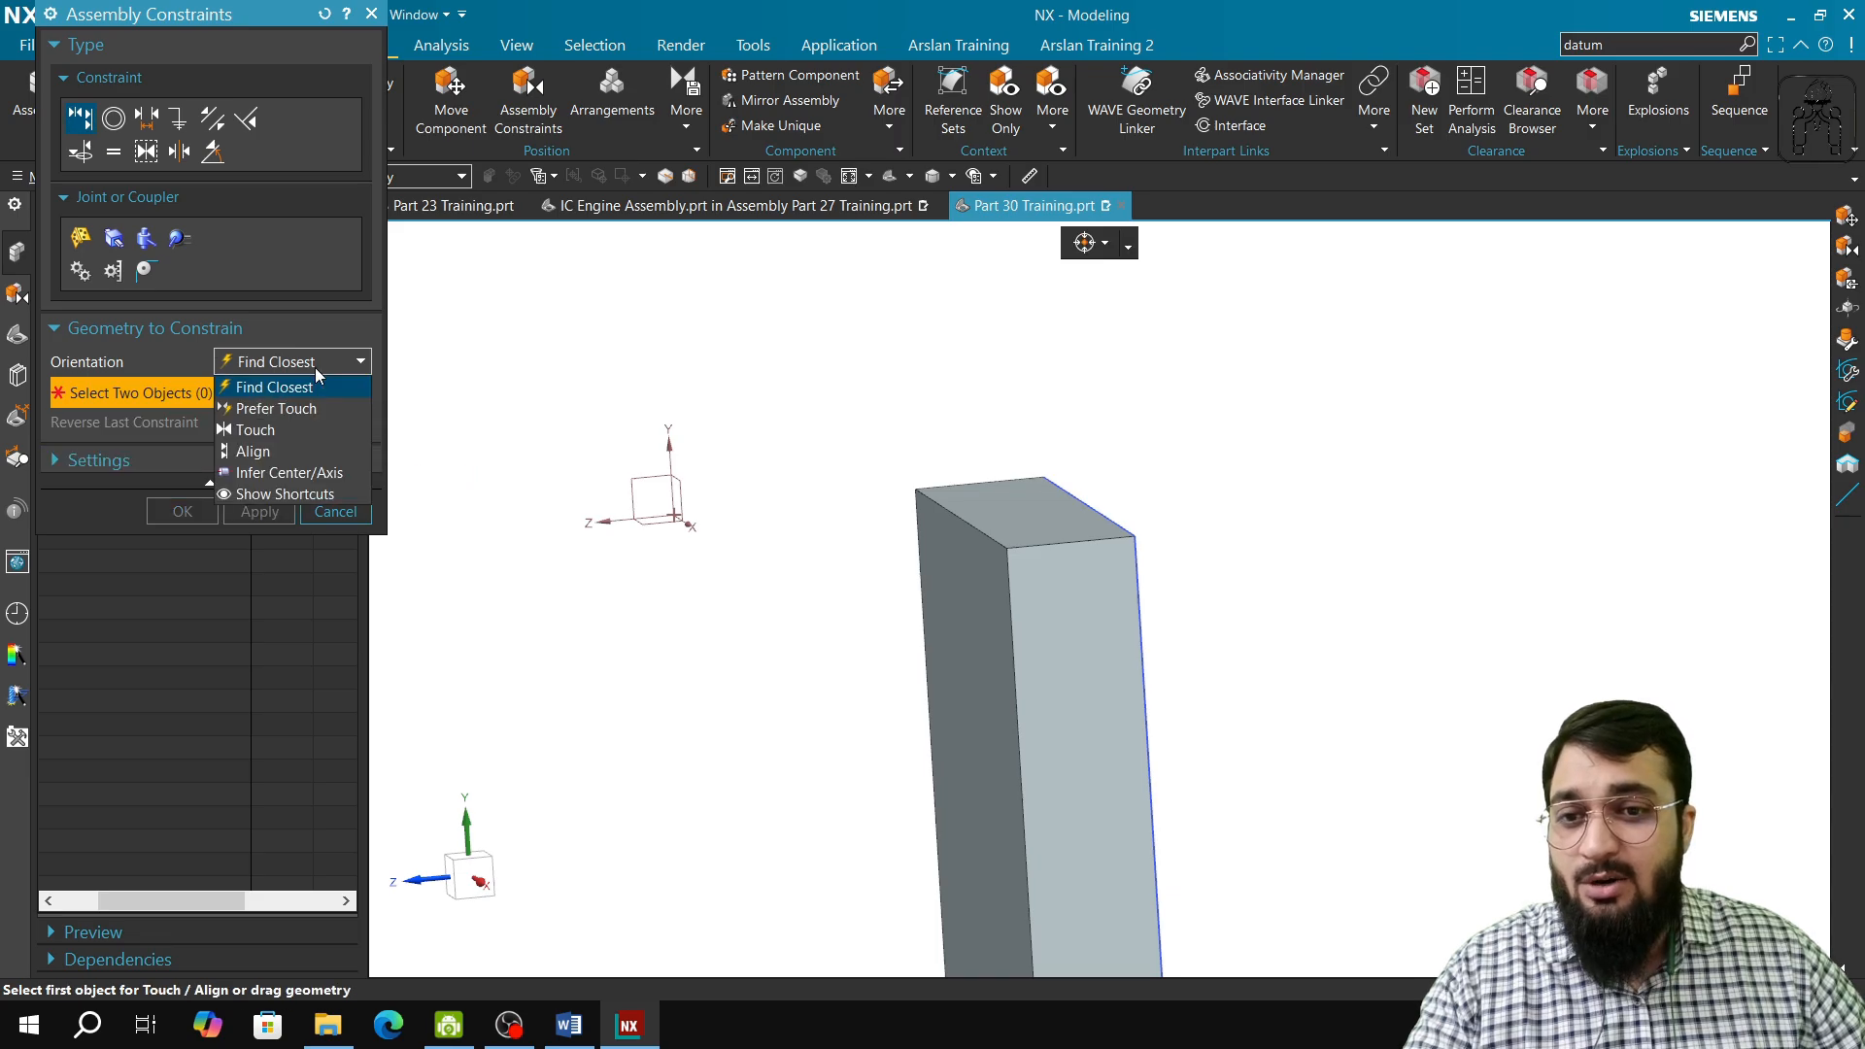
{"action": "left_click", "coordinate": [289, 452]}
{"action": "left_click", "coordinate": [1024, 552]}
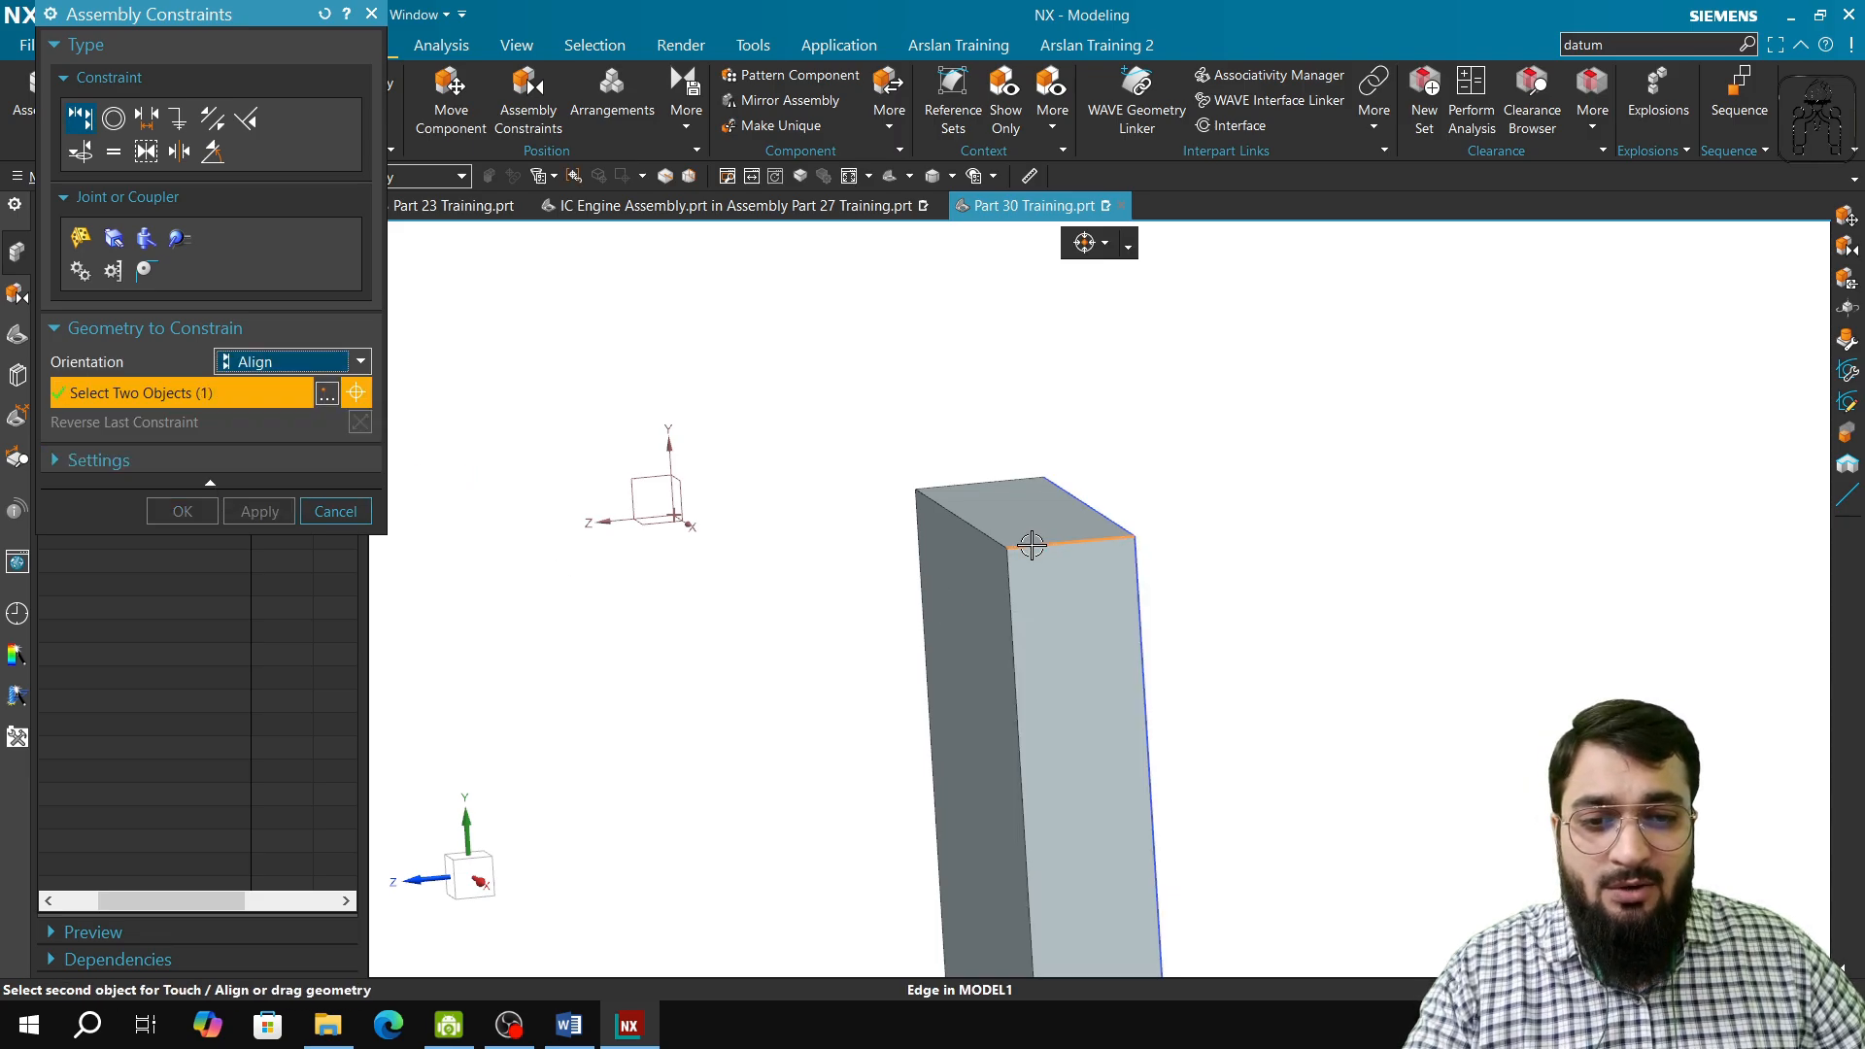
{"action": "scroll", "coordinate": [905, 581], "scroll_direction": "down", "scroll_amount": 3}
{"action": "left_click", "coordinate": [556, 468]}
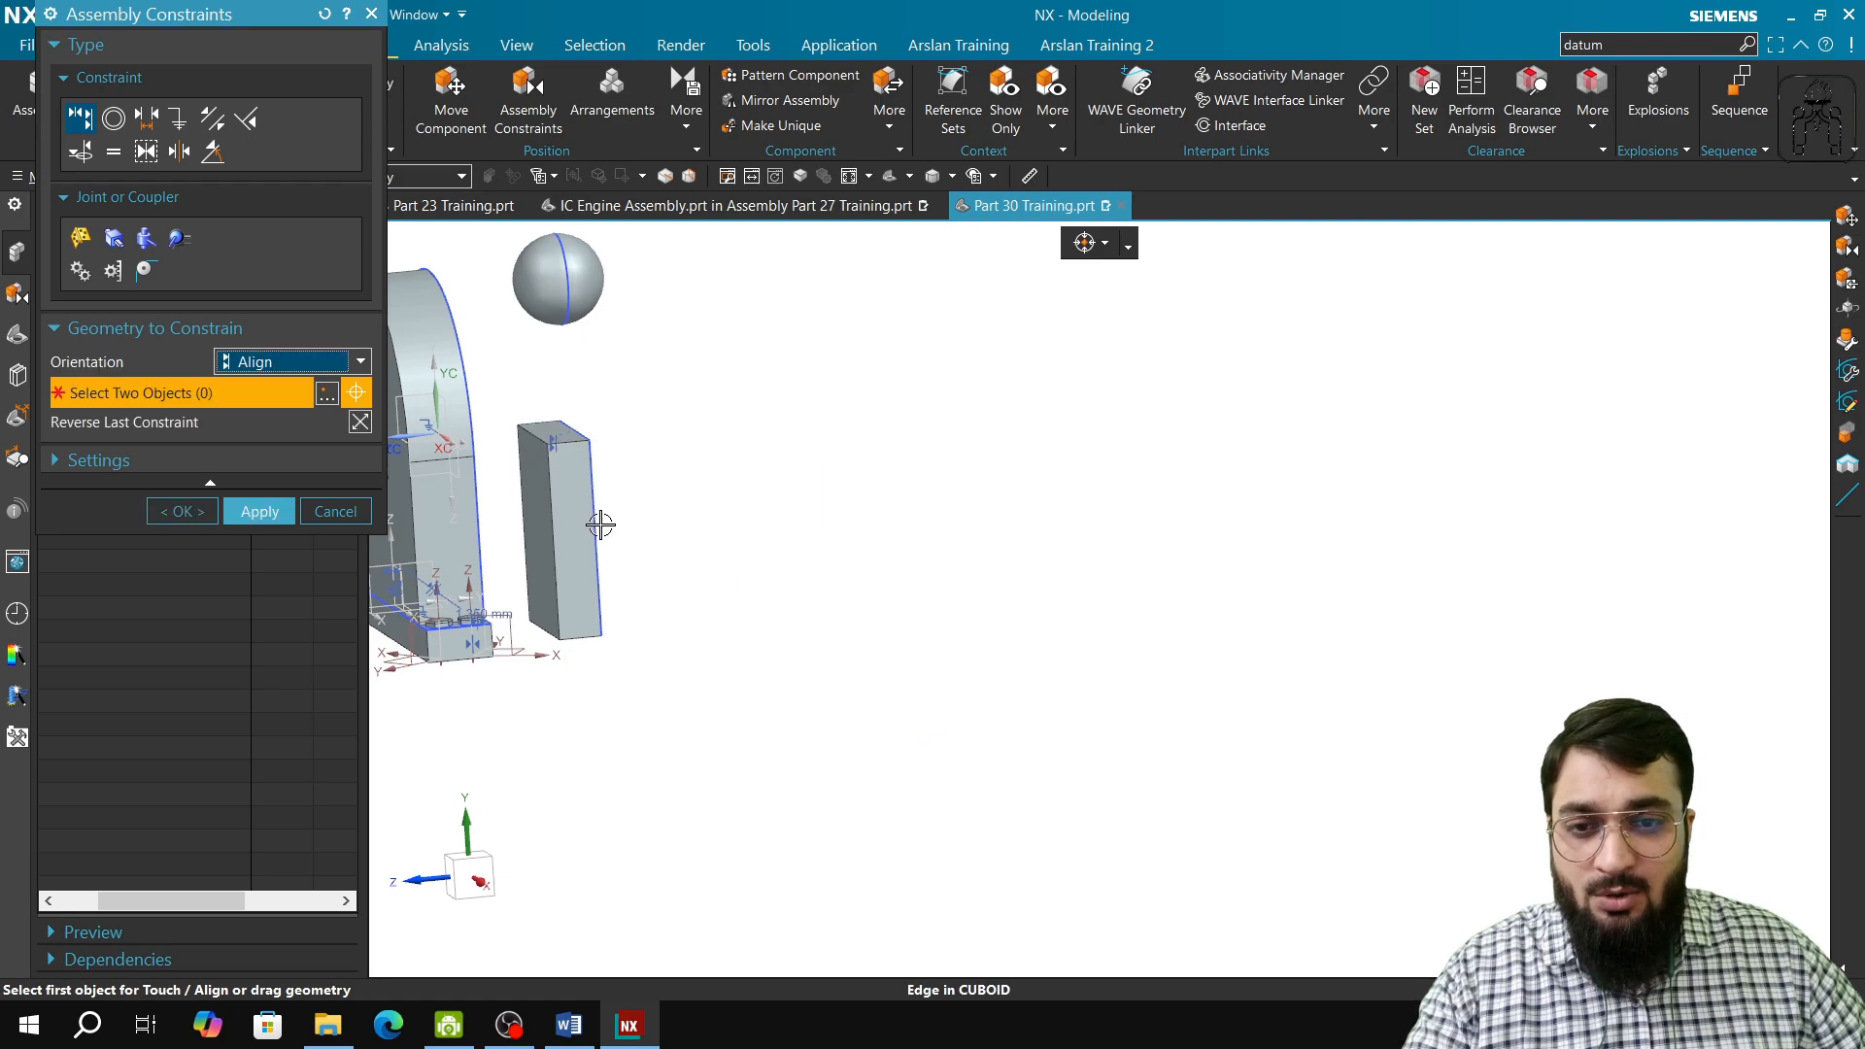
{"action": "scroll", "coordinate": [579, 503], "scroll_direction": "up", "scroll_amount": 3}
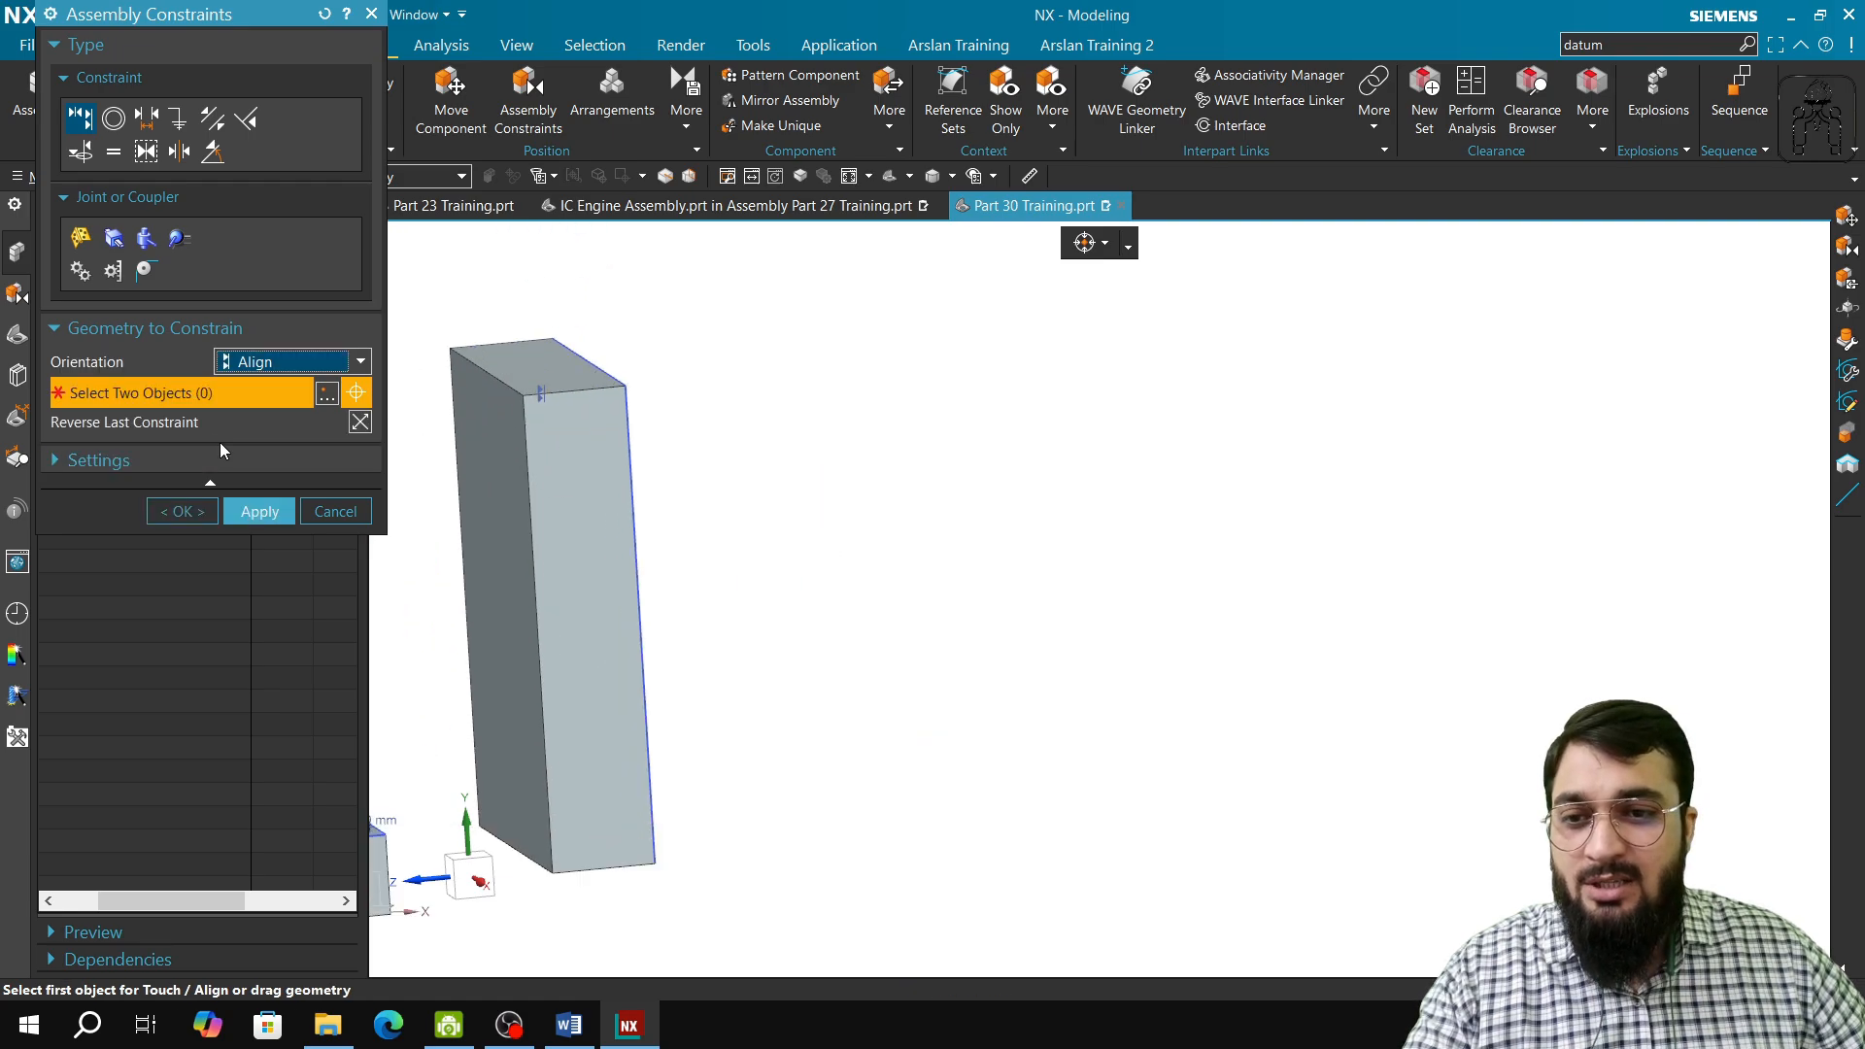
{"action": "left_click", "coordinate": [259, 512]}
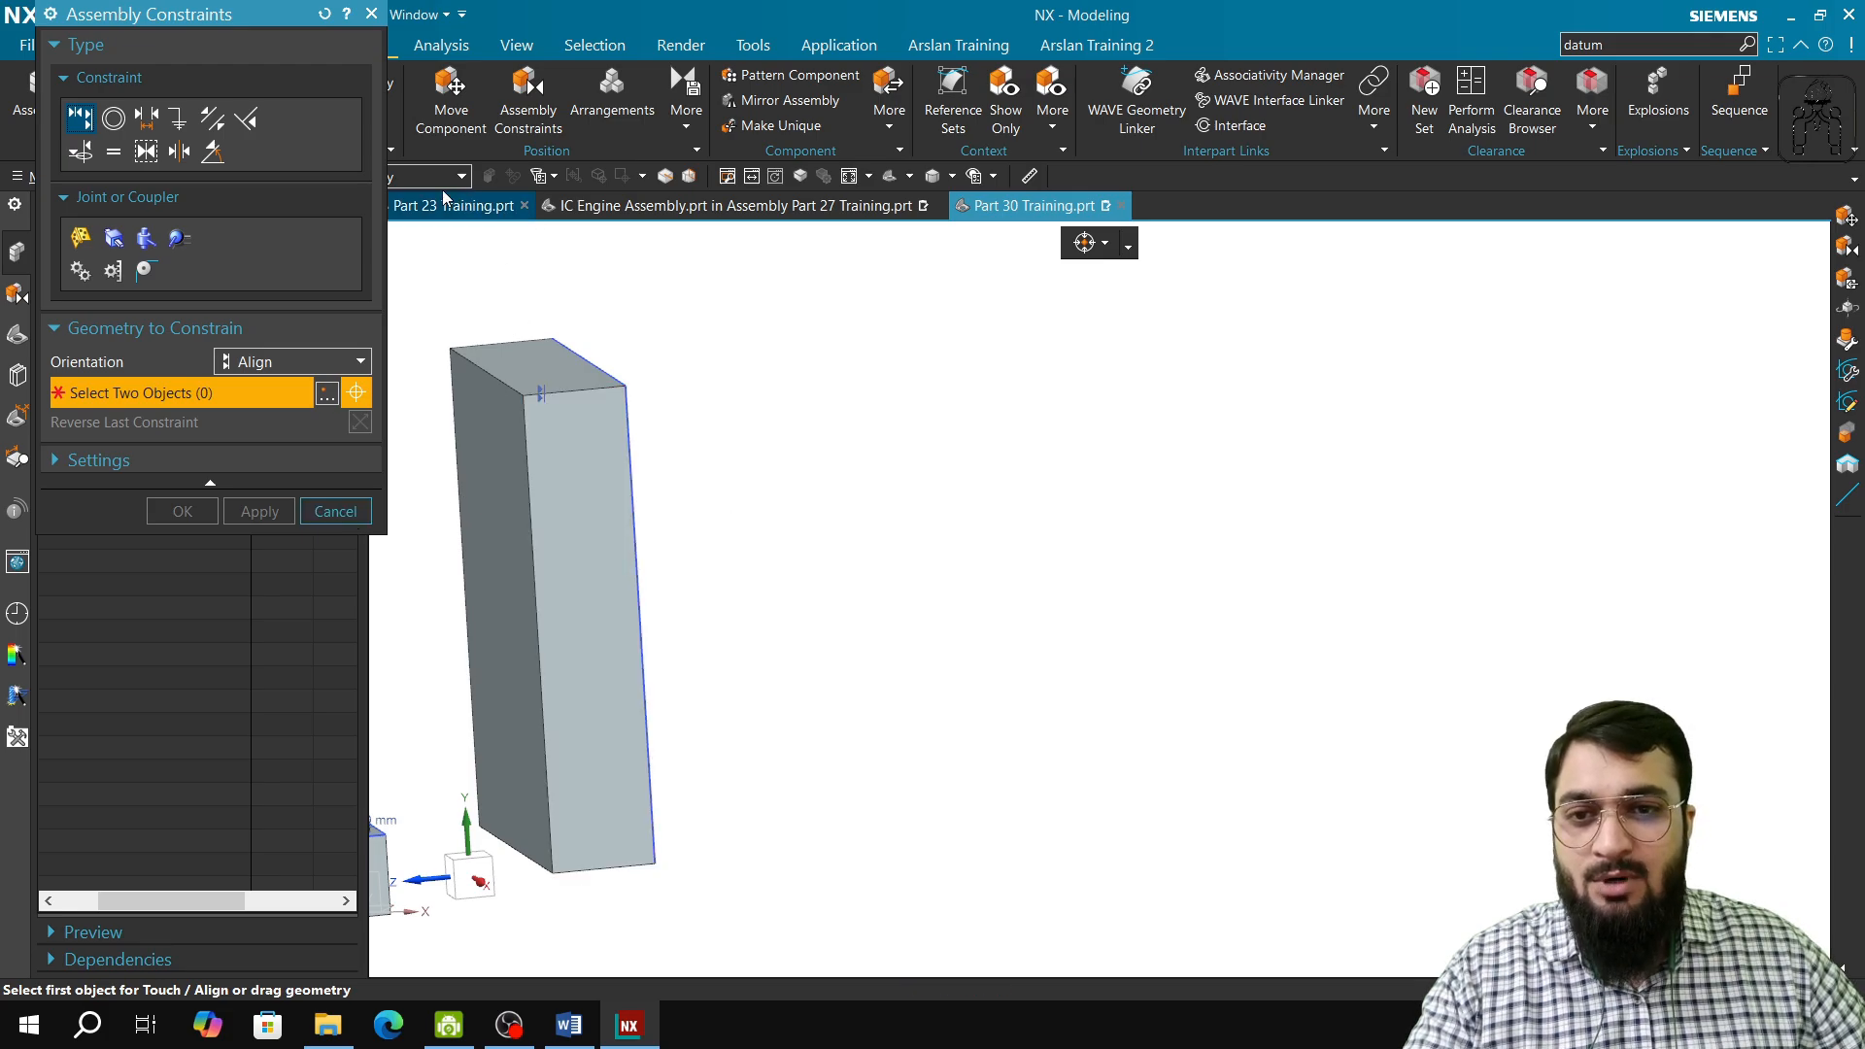
Step: Move the CUBOID block sideways off the overlapping block with dynamic motion, leaving a gap between them, and apply the move
{"action": "left_click", "coordinate": [450, 101]}
{"action": "left_click", "coordinate": [569, 674]}
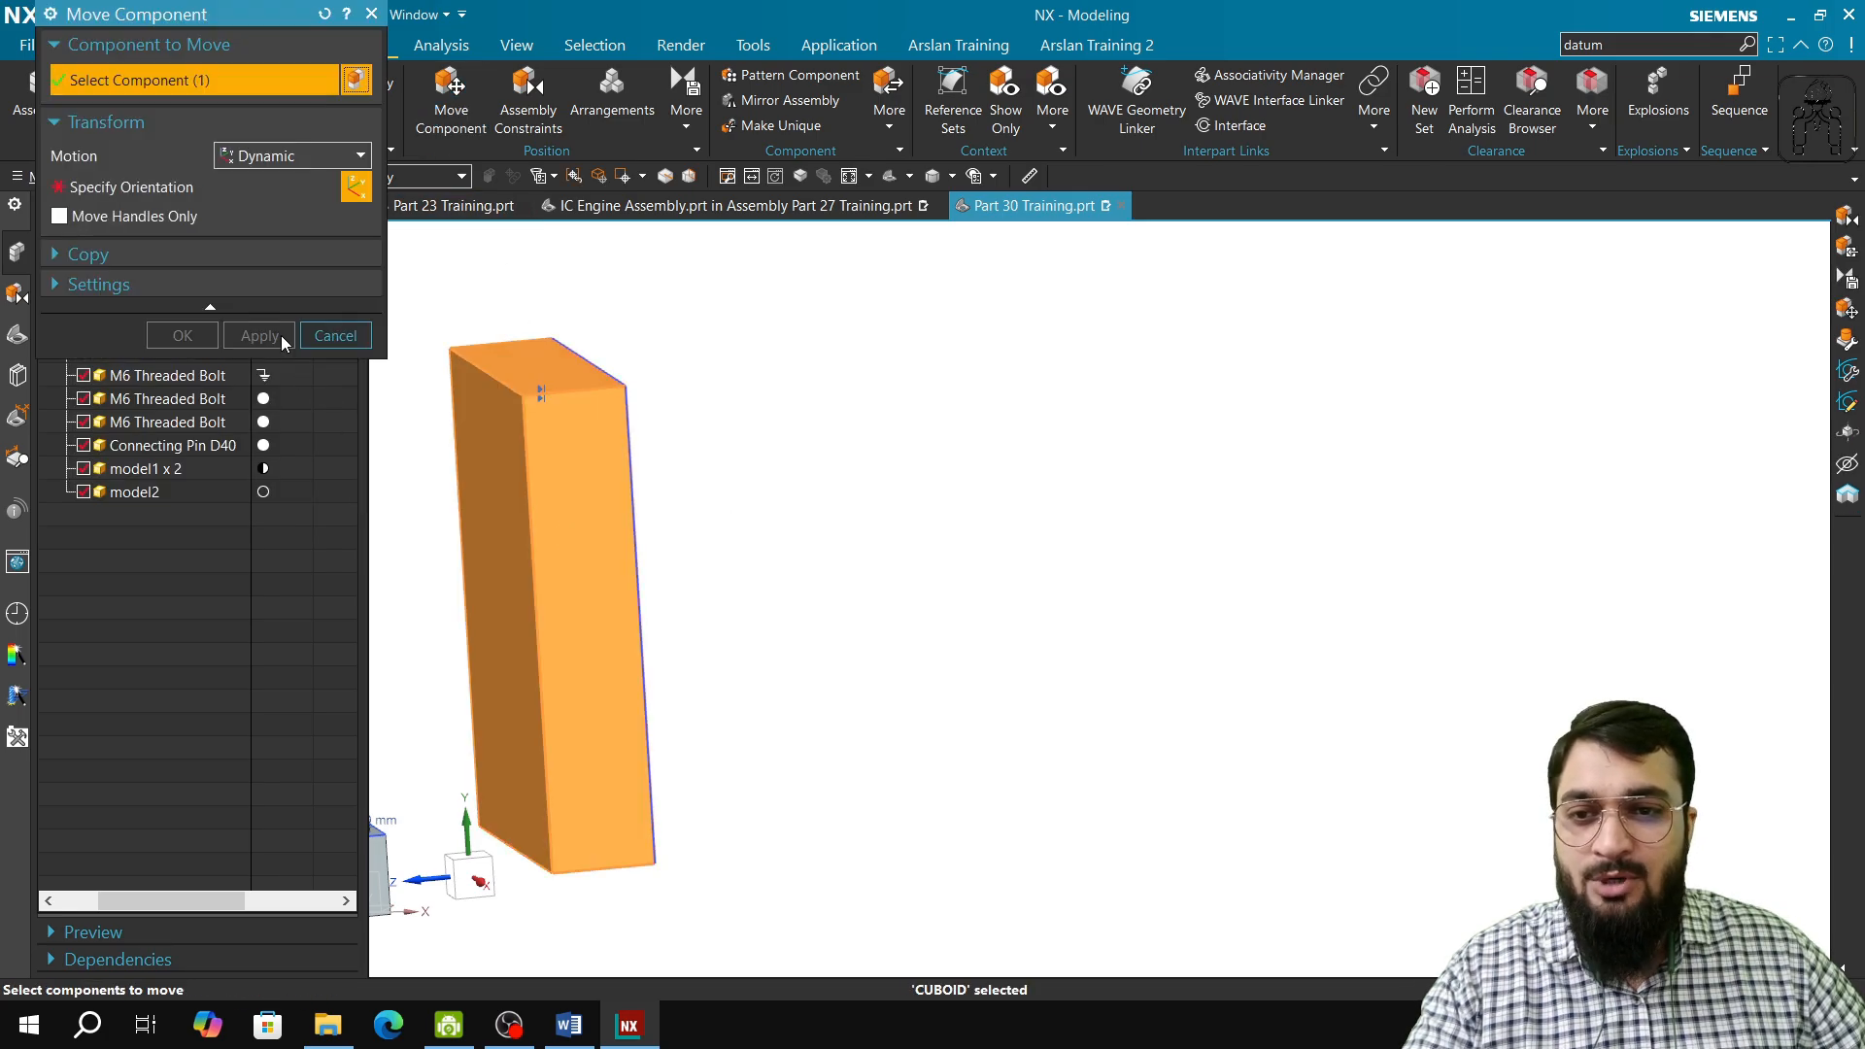
{"action": "left_click", "coordinate": [161, 188]}
{"action": "left_click_drag", "start_coordinate": [554, 604], "coordinate": [780, 589]}
{"action": "left_click", "coordinate": [260, 336]}
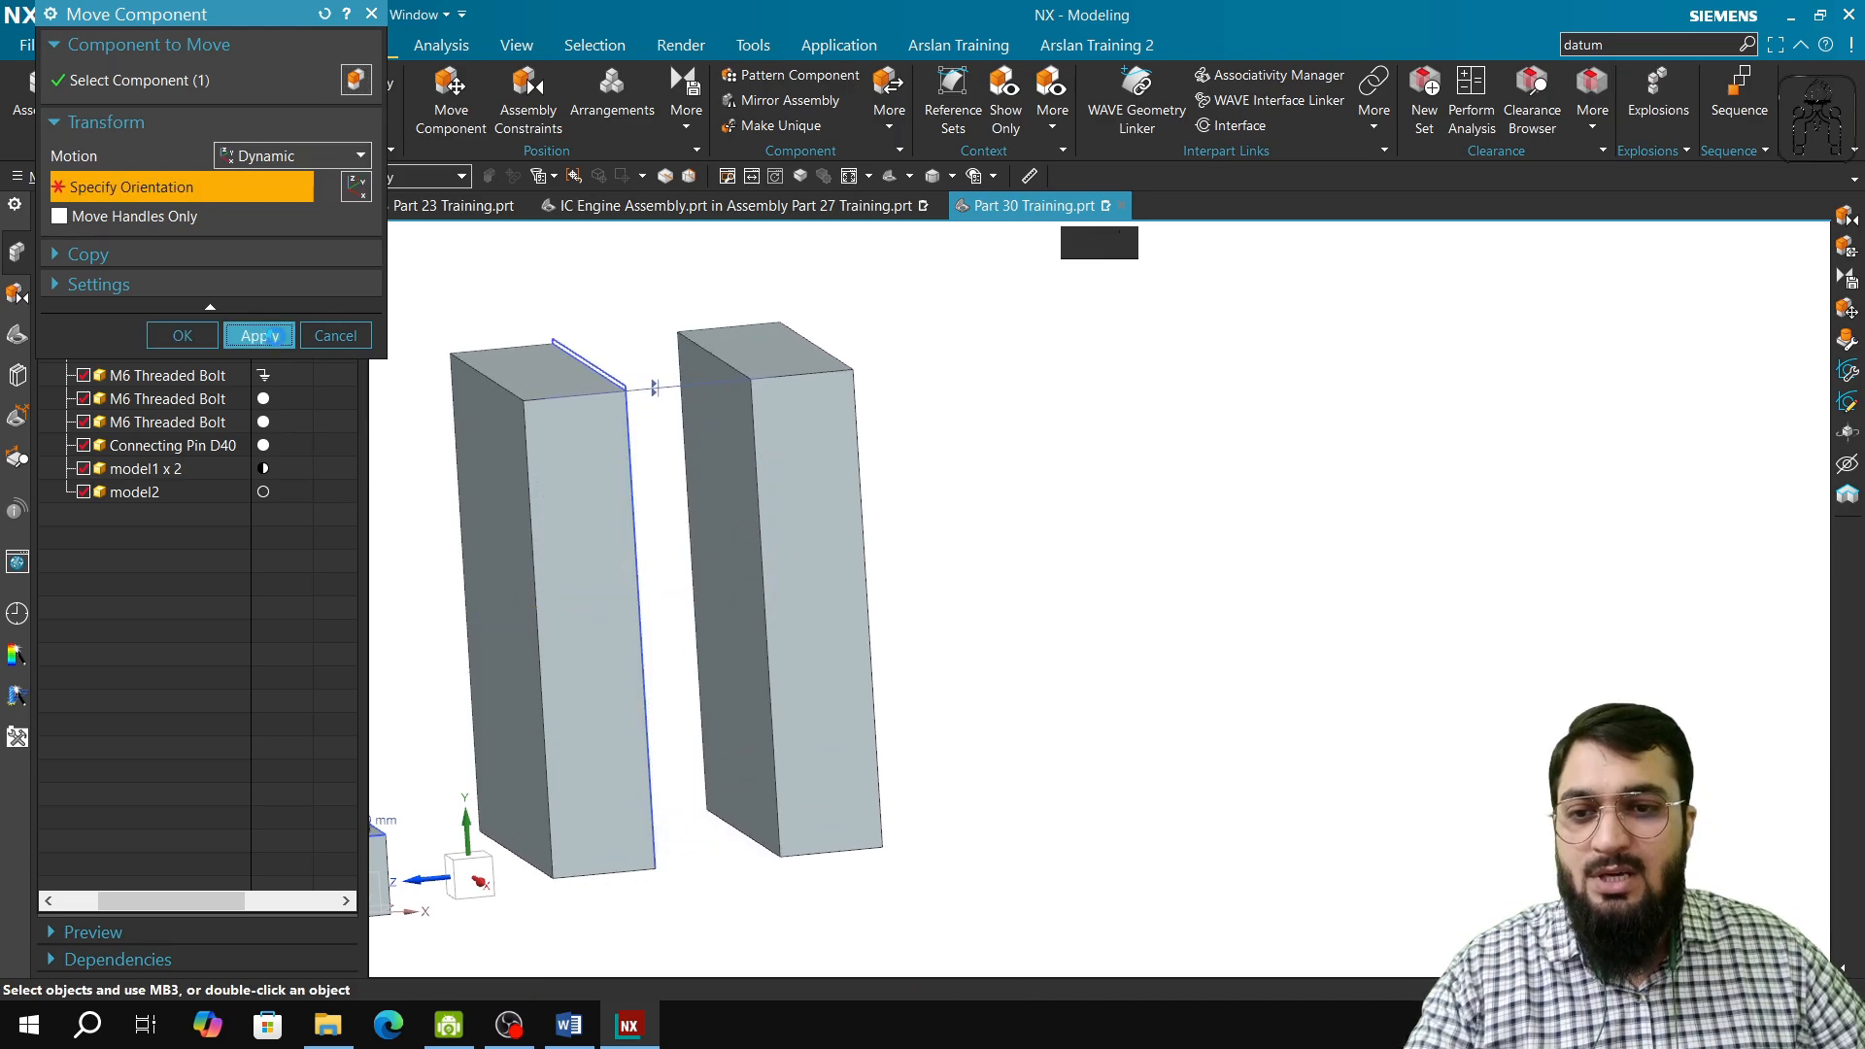
{"action": "left_click", "coordinate": [335, 337]}
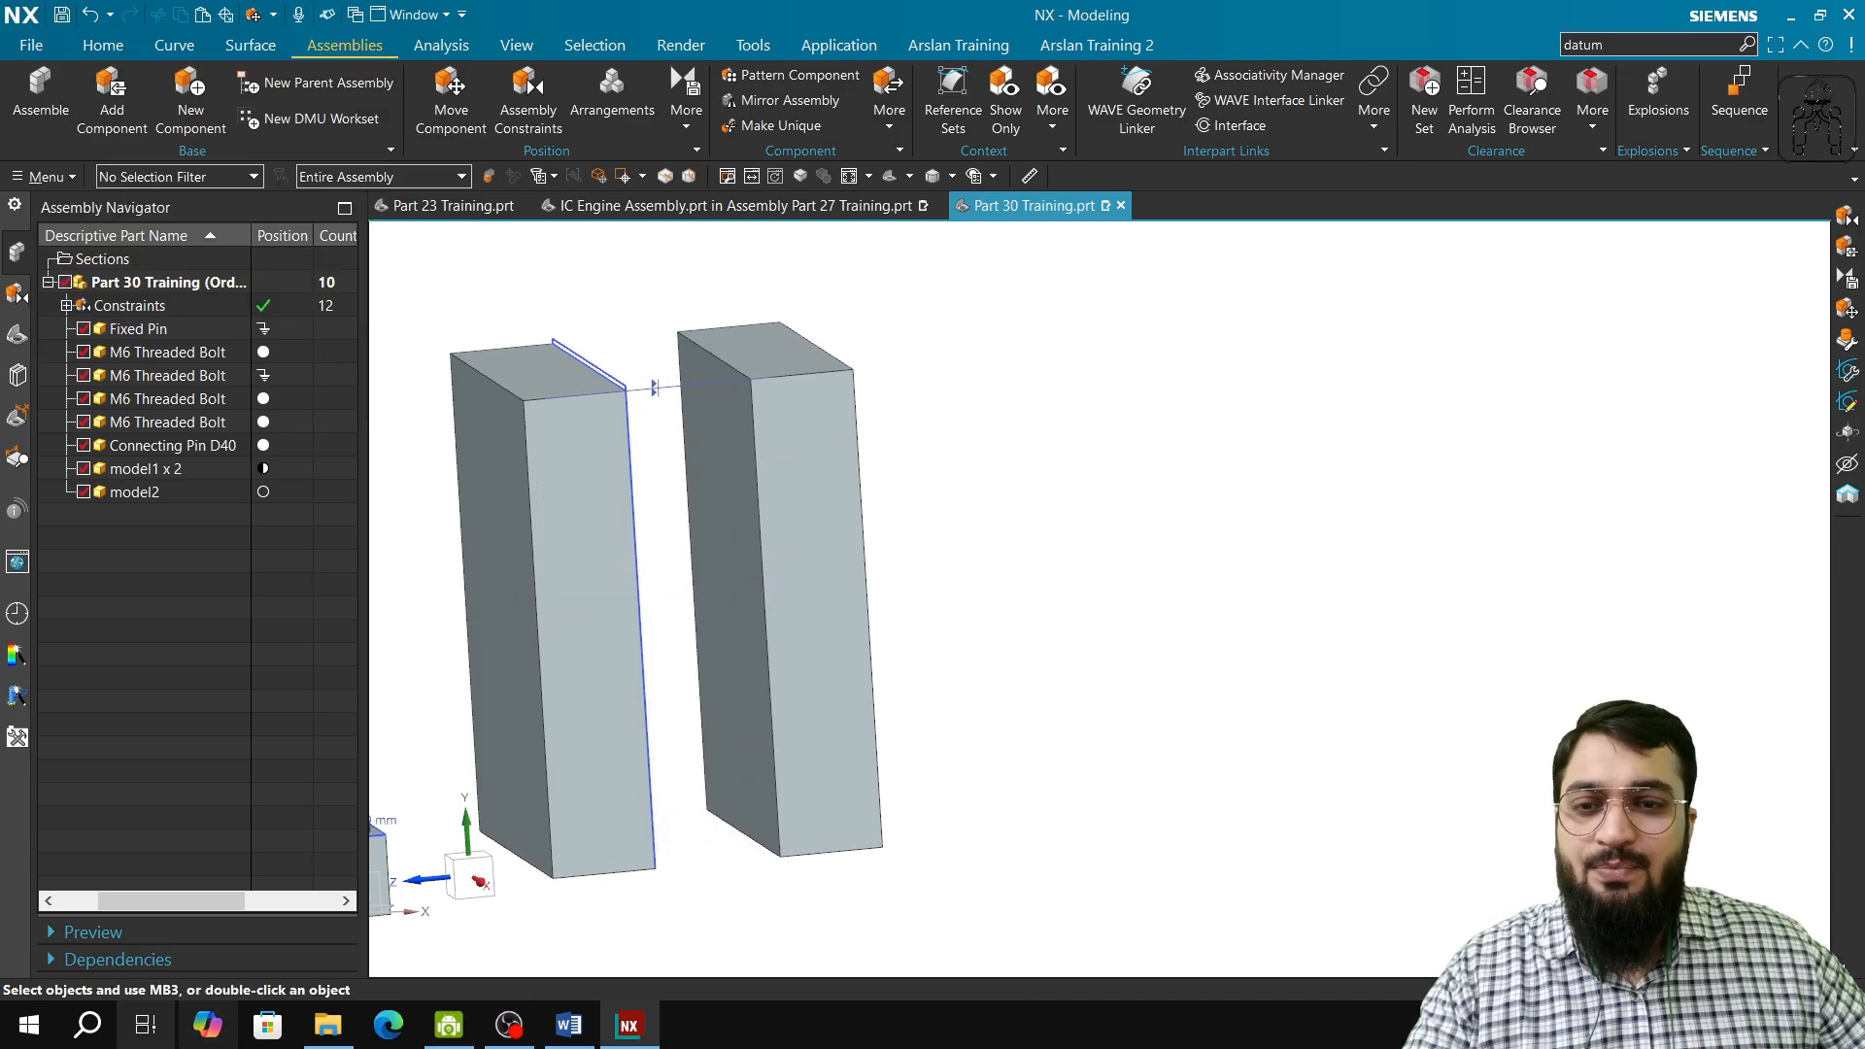
{"action": "left_click", "coordinate": [535, 97]}
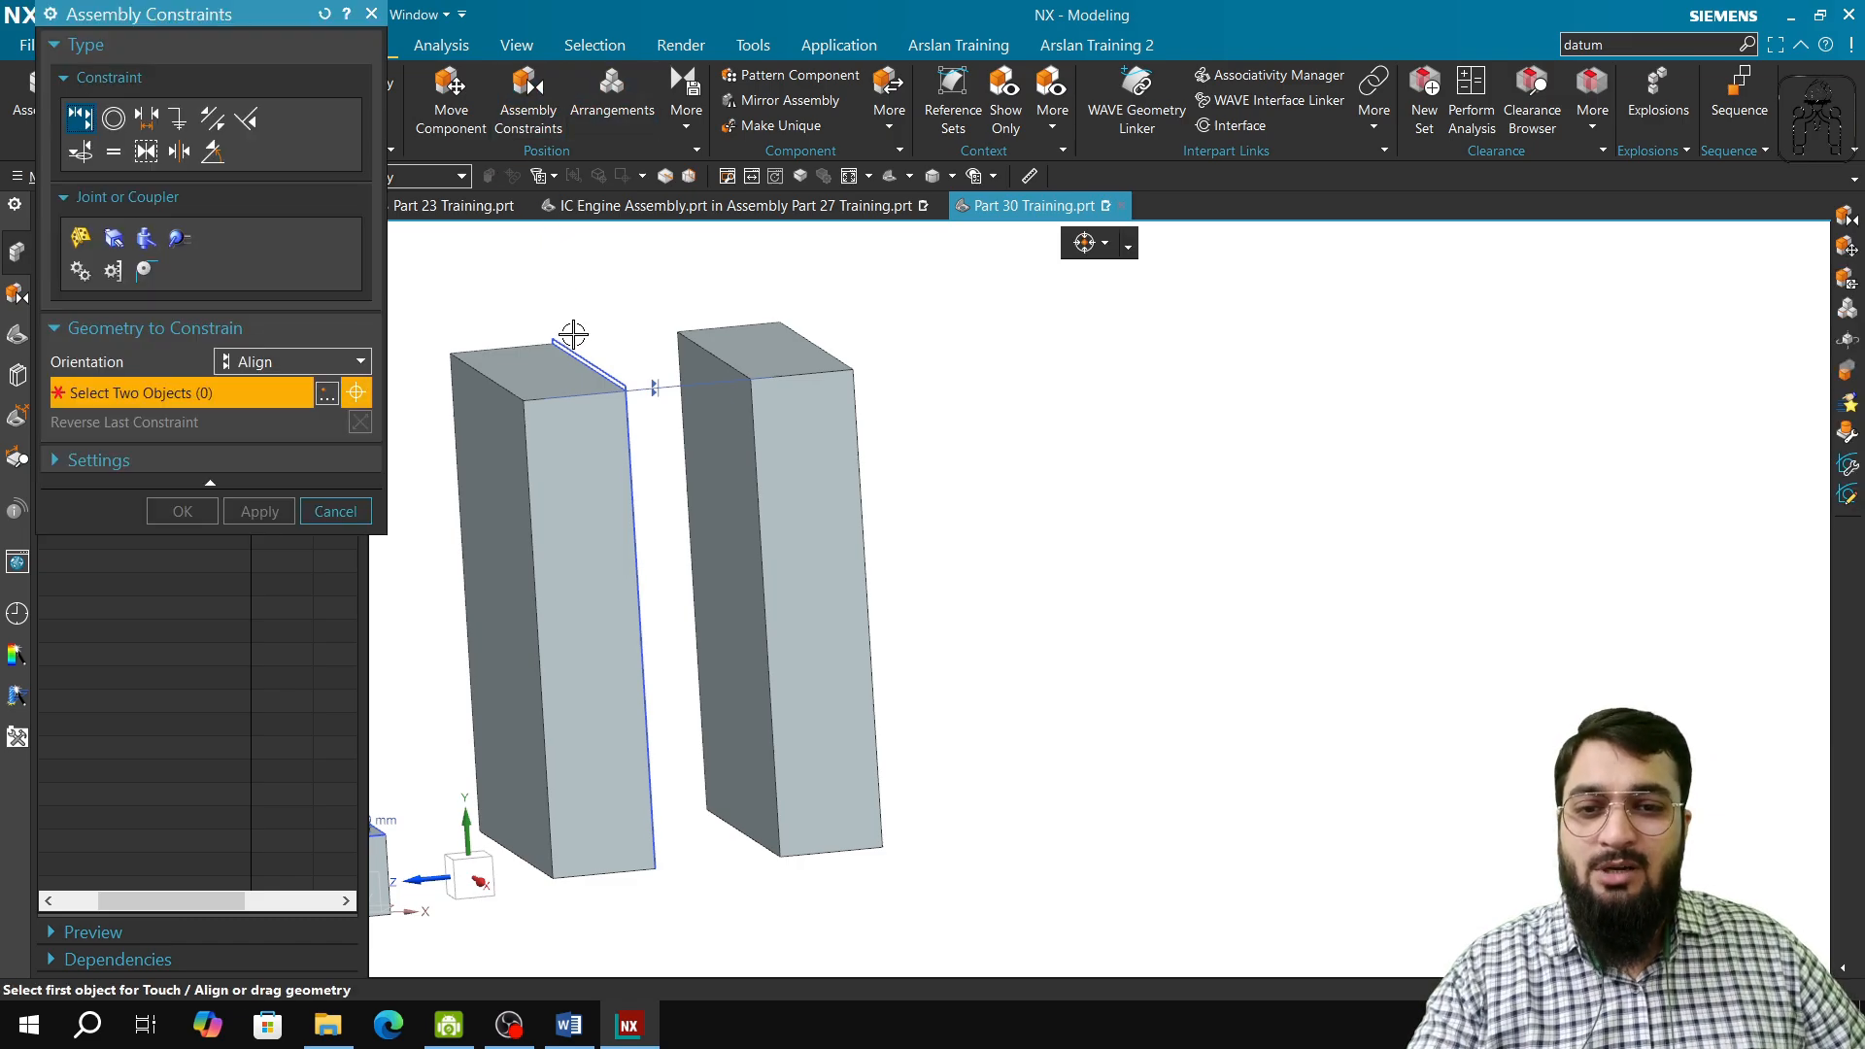
{"action": "mouse_move", "coordinate": [686, 612]}
{"action": "middle_mouse_down"}
{"action": "mouse_move", "coordinate": [708, 603]}
{"action": "mouse_move", "coordinate": [714, 625]}
{"action": "middle_mouse_up"}
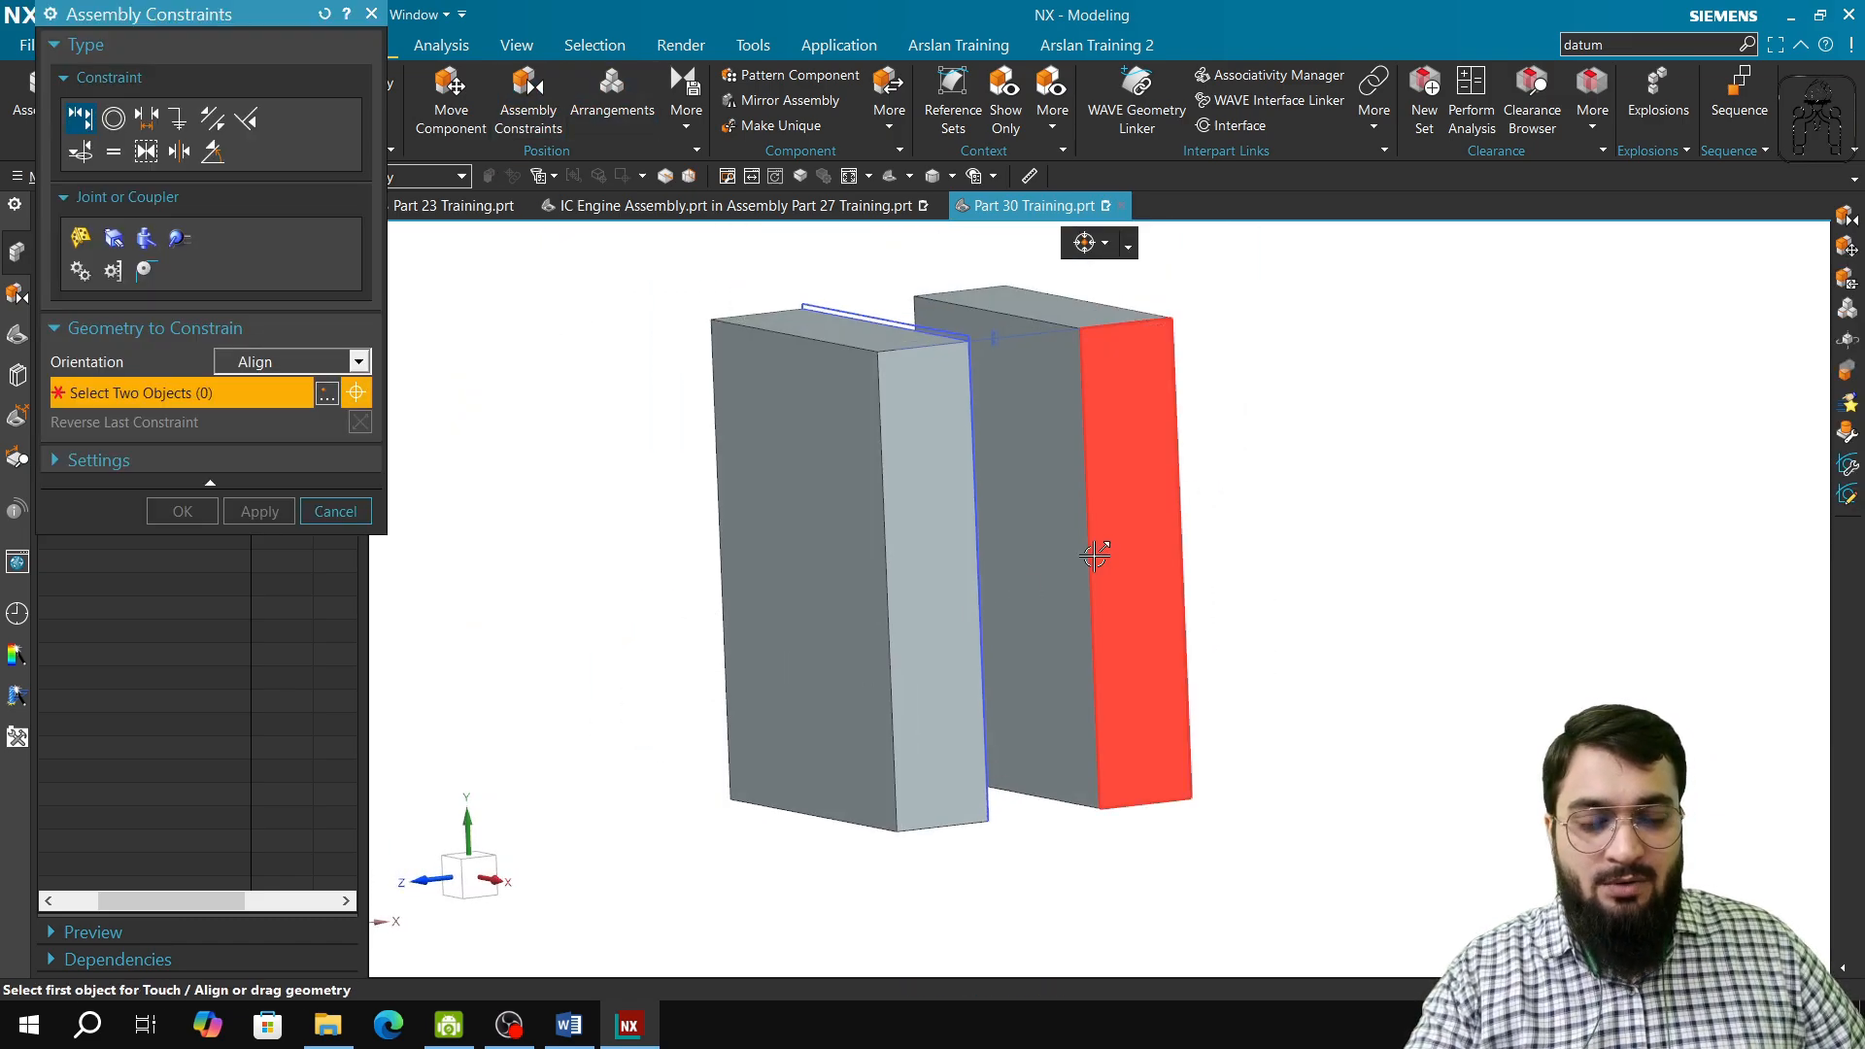
{"action": "middle_click_drag", "start_coordinate": [1095, 554], "coordinate": [528, 349]}
{"action": "middle_click_drag", "start_coordinate": [691, 528], "coordinate": [676, 518]}
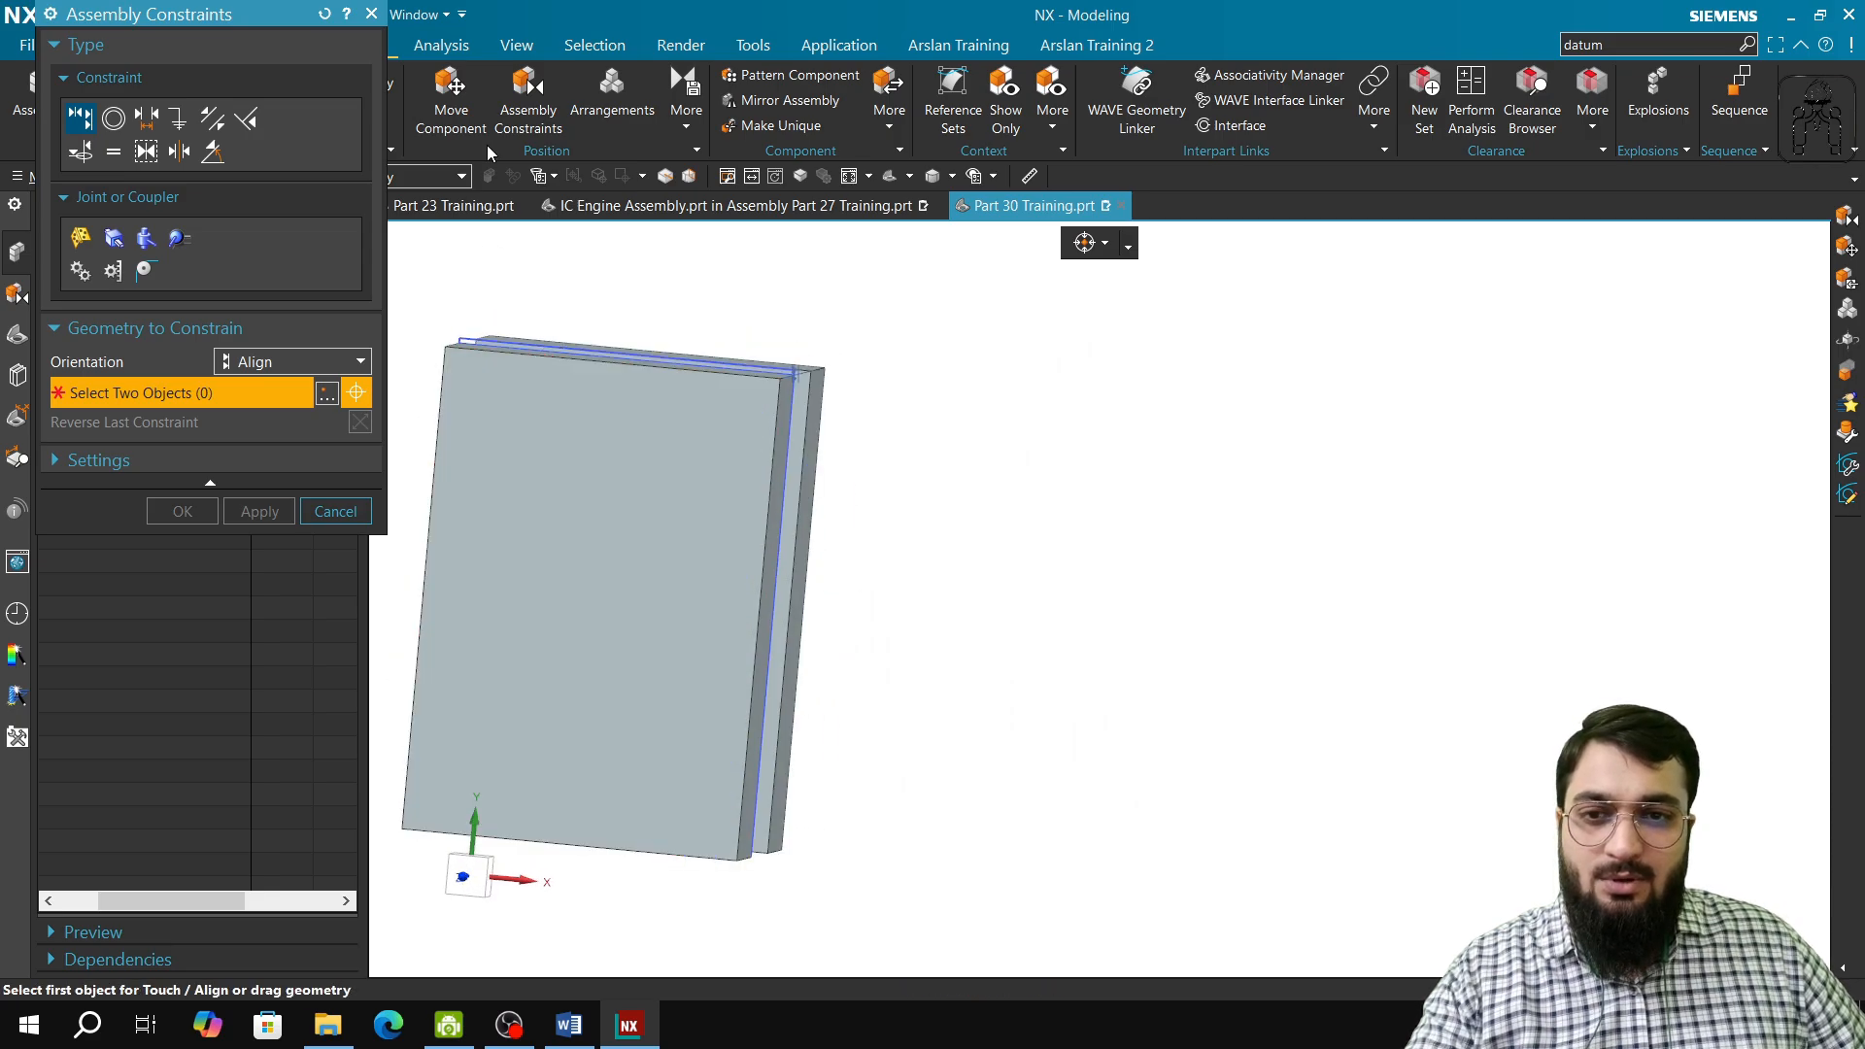
{"action": "left_click", "coordinate": [372, 13]}
Step: Try moving the front MODEL1 block with dynamic motion to test its remaining freedom, and discard the changes
{"action": "left_click", "coordinate": [451, 97]}
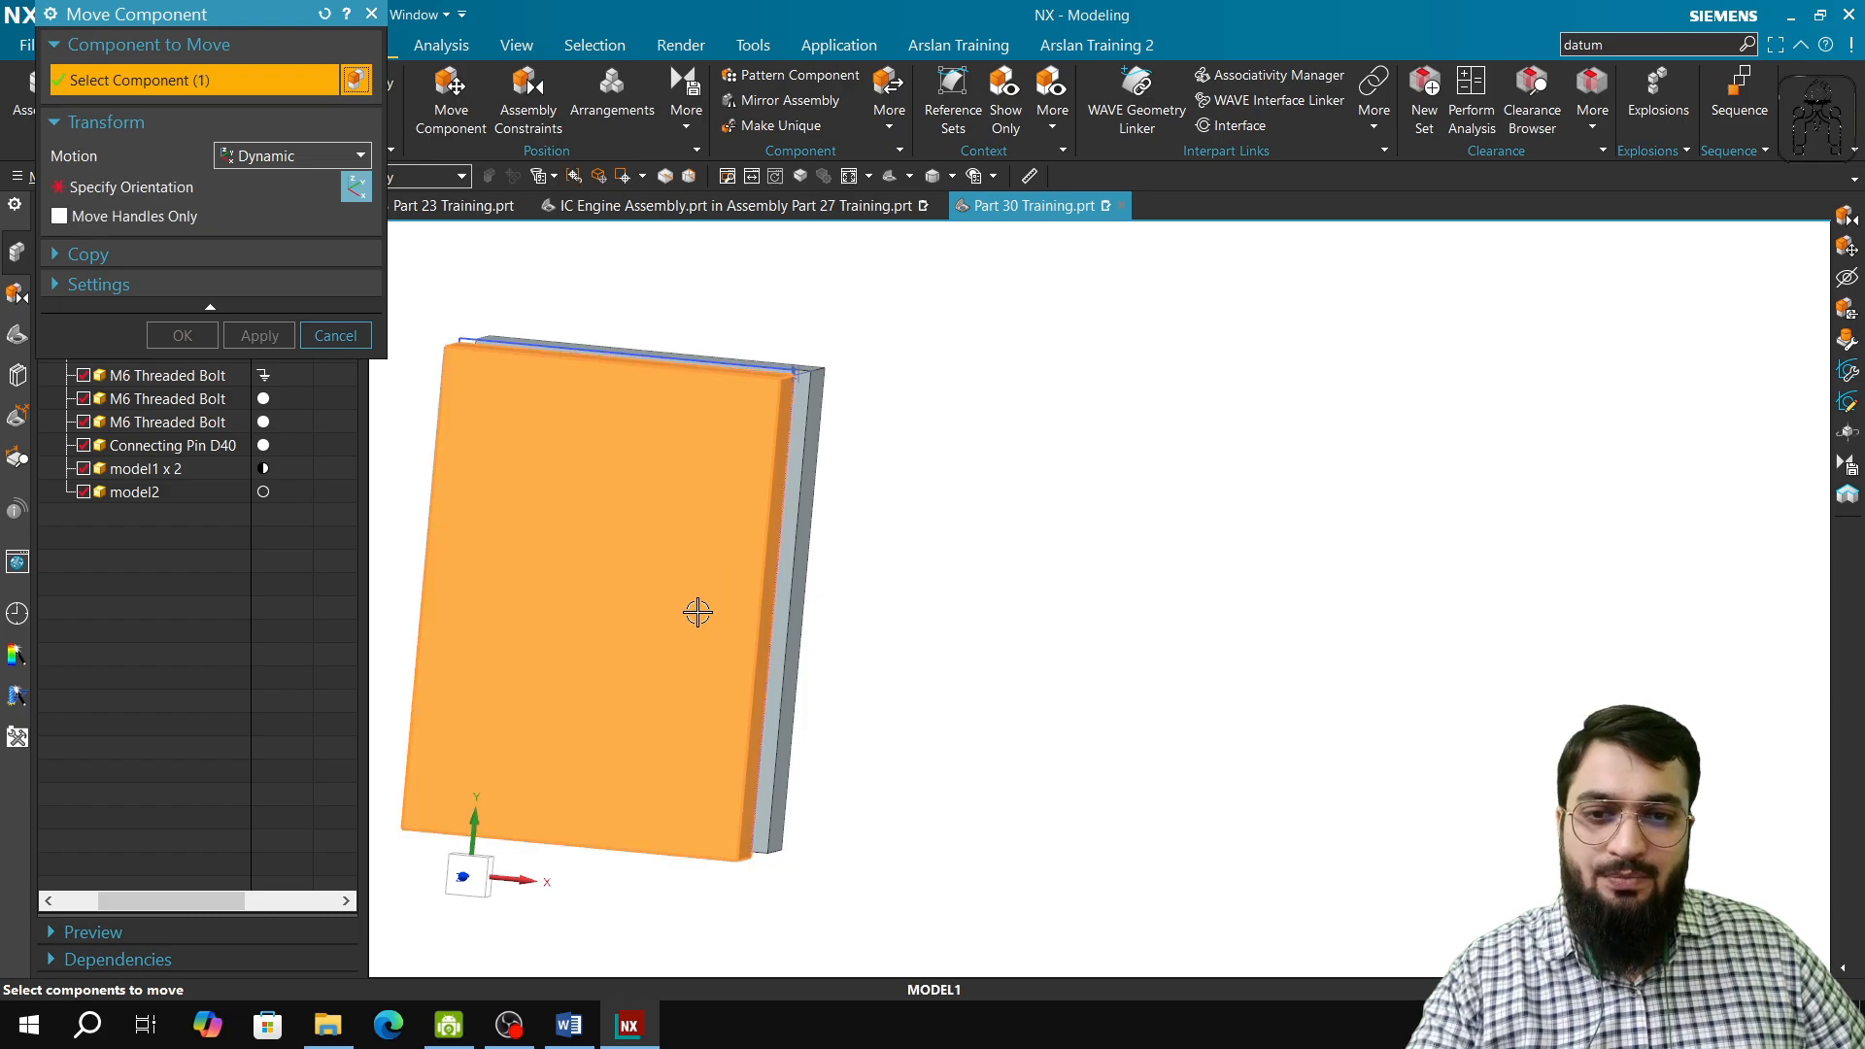
{"action": "left_click", "coordinate": [712, 654]}
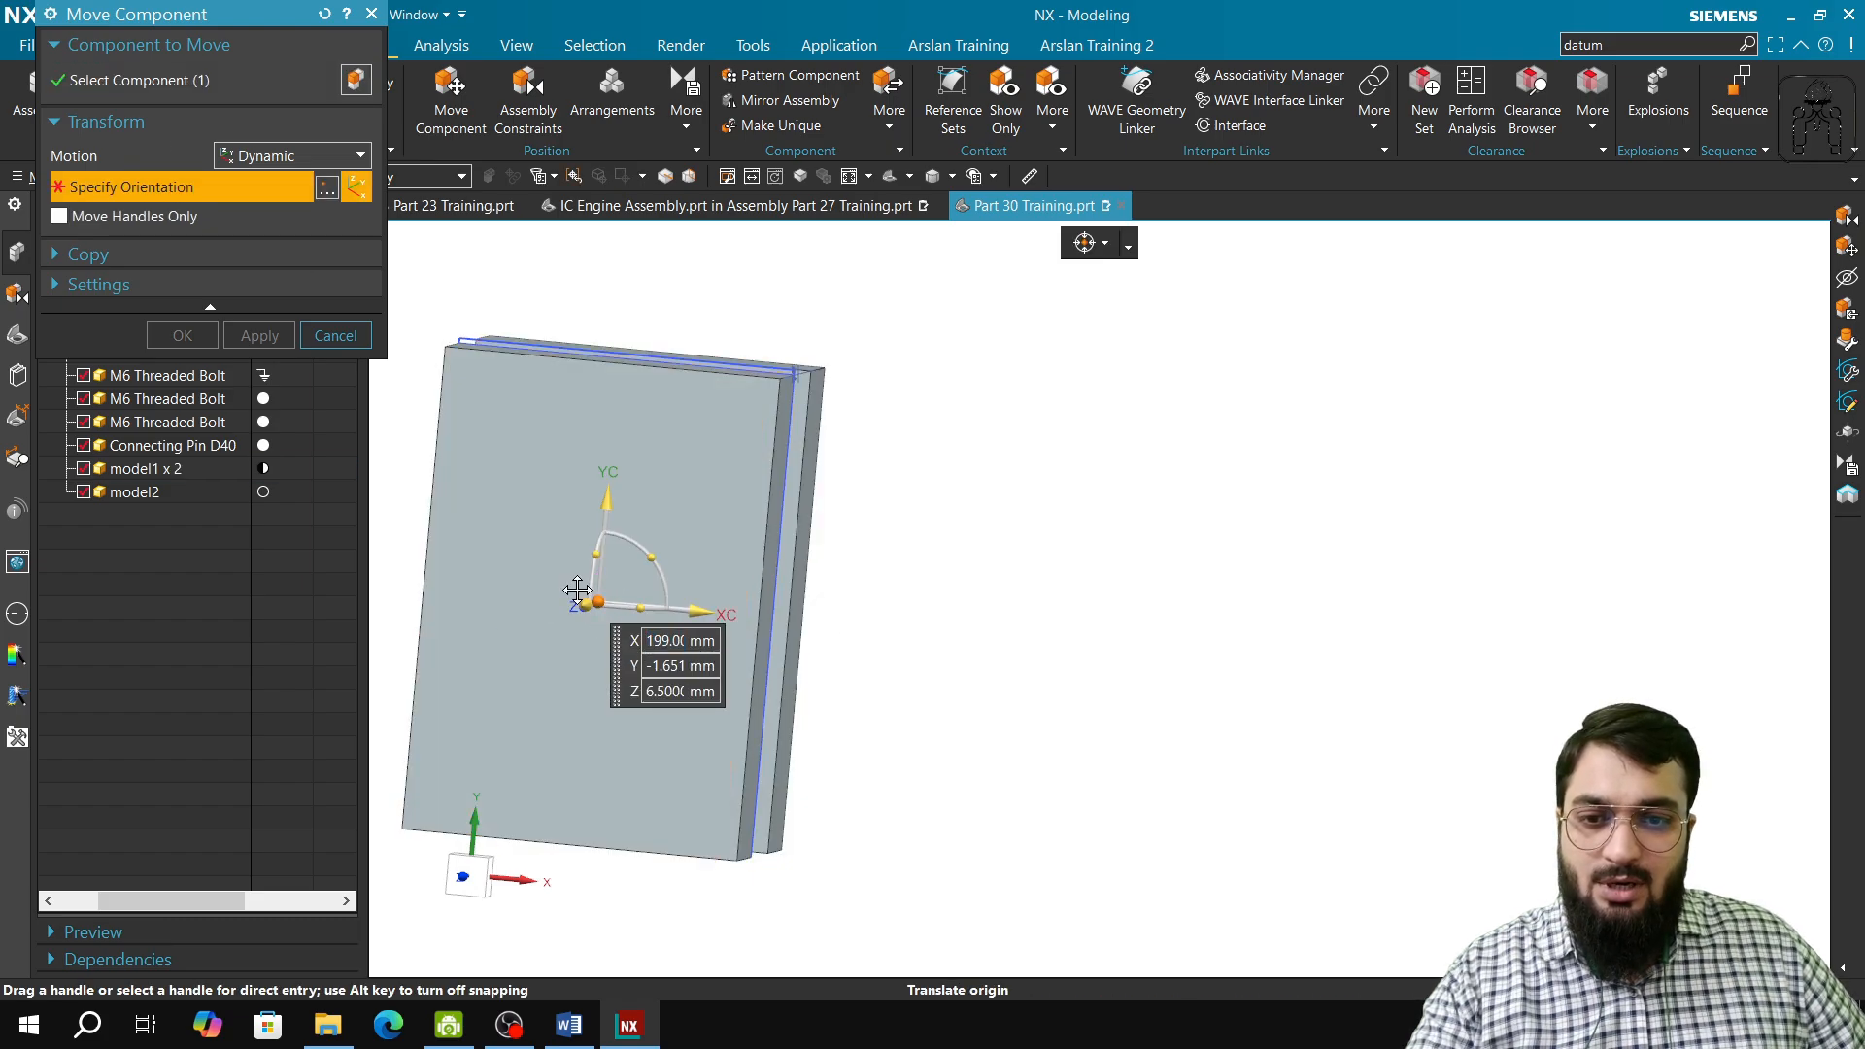
{"action": "left_click_drag", "start_coordinate": [580, 601], "coordinate": [712, 533]}
{"action": "left_click", "coordinate": [336, 335]}
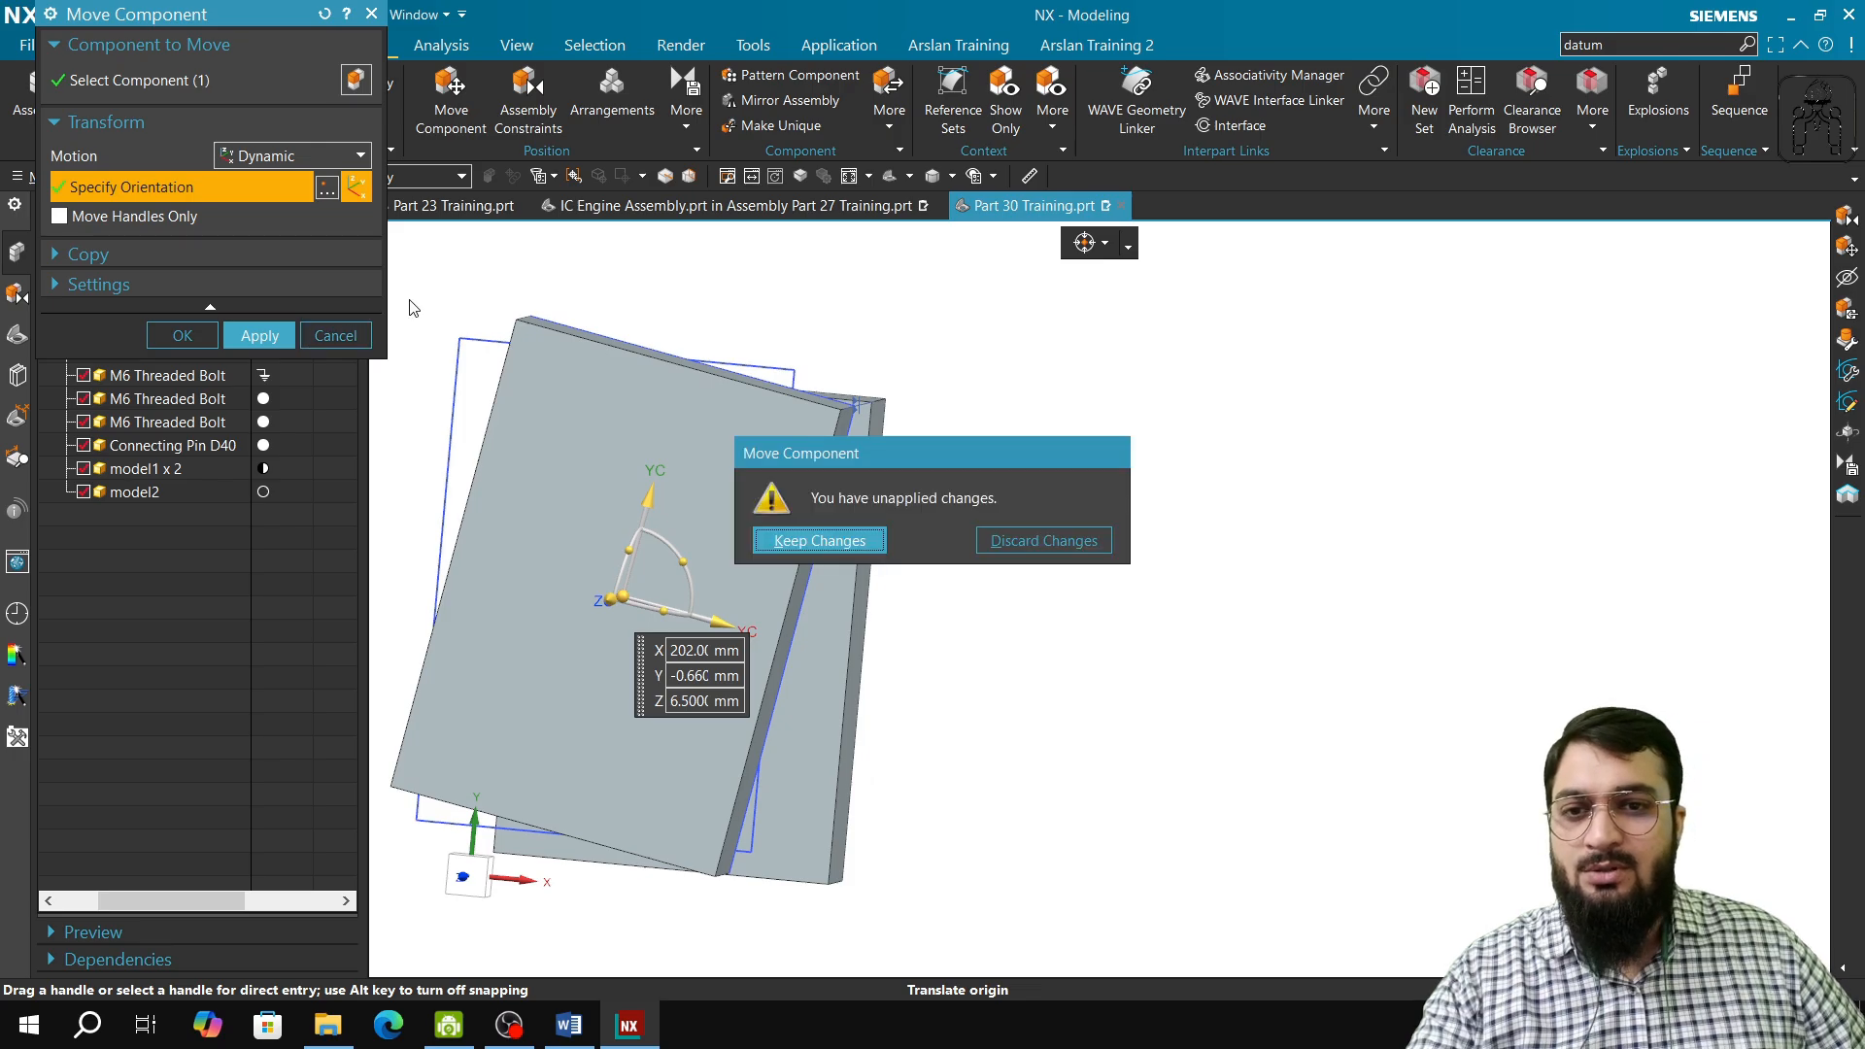
{"action": "left_click", "coordinate": [989, 551]}
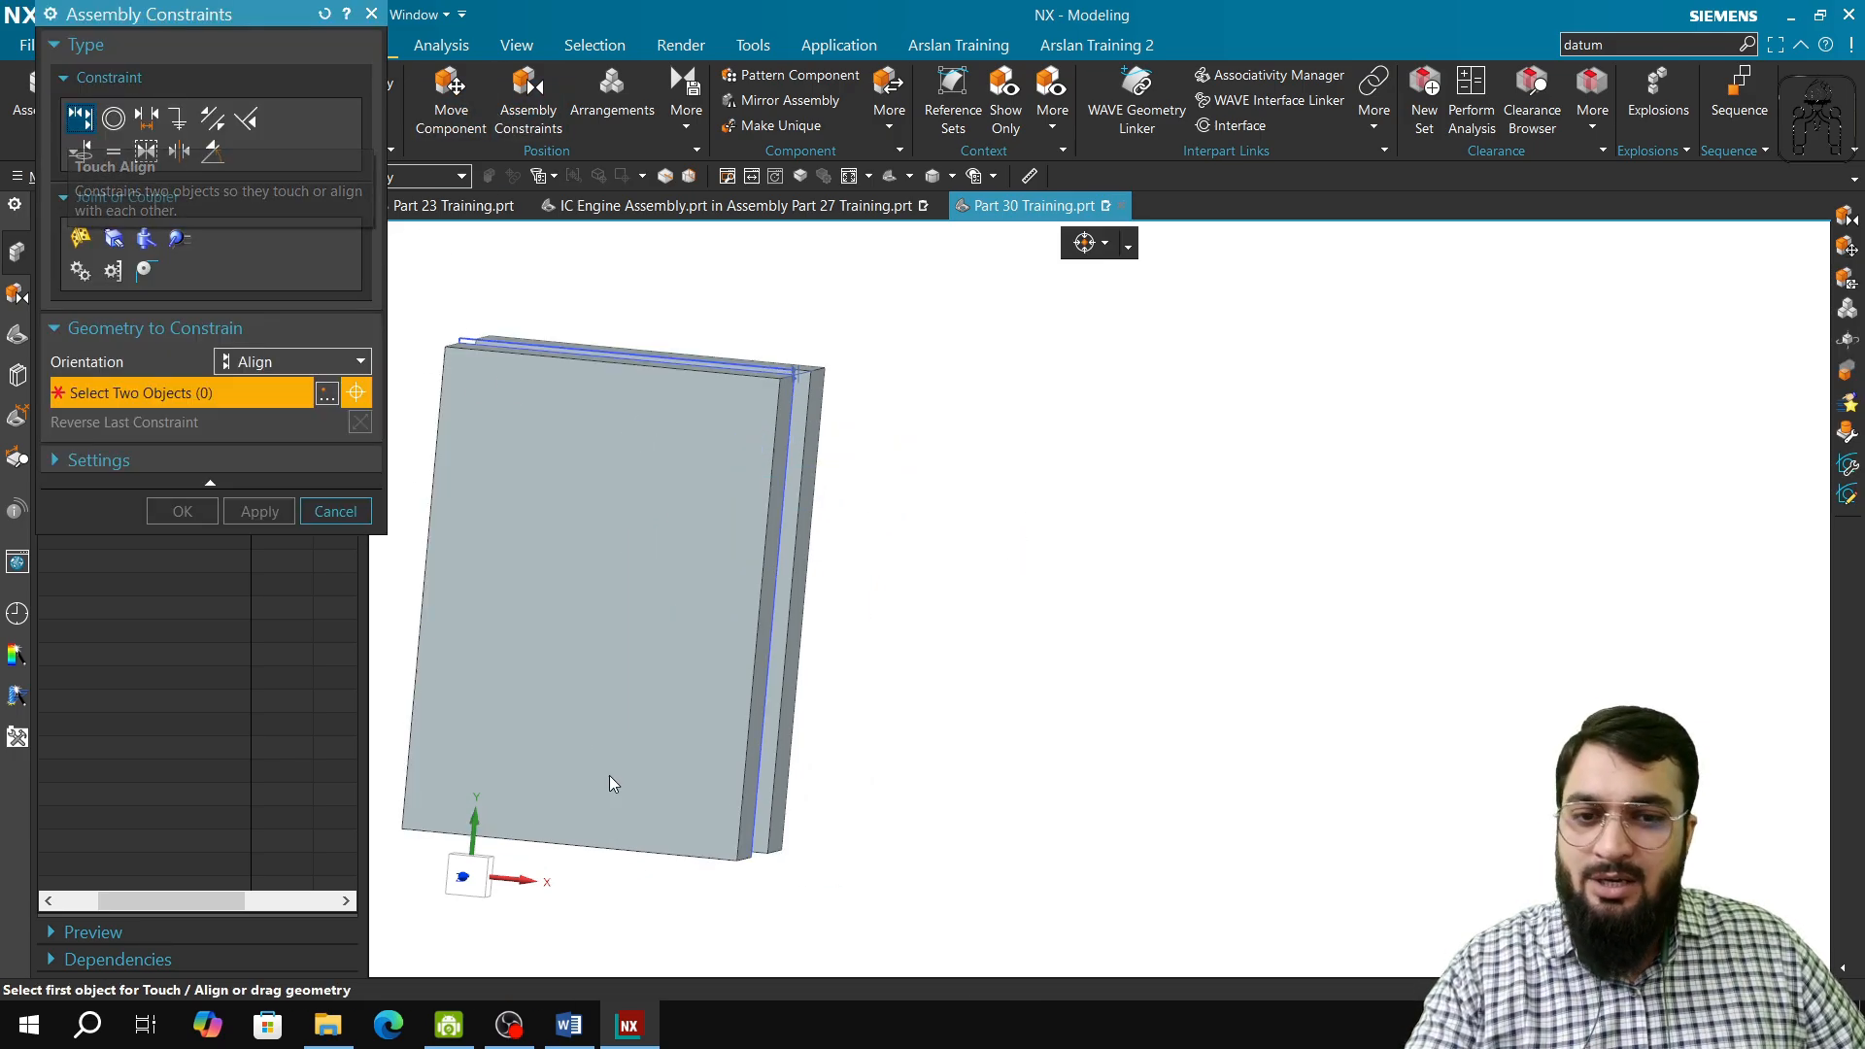
Step: Align the front block's short bottom side edge with the matching edge of the other block using Touch Align, and apply the constraint
{"action": "scroll", "coordinate": [747, 878], "scroll_direction": "up", "scroll_amount": 3}
{"action": "left_click", "coordinate": [738, 821]}
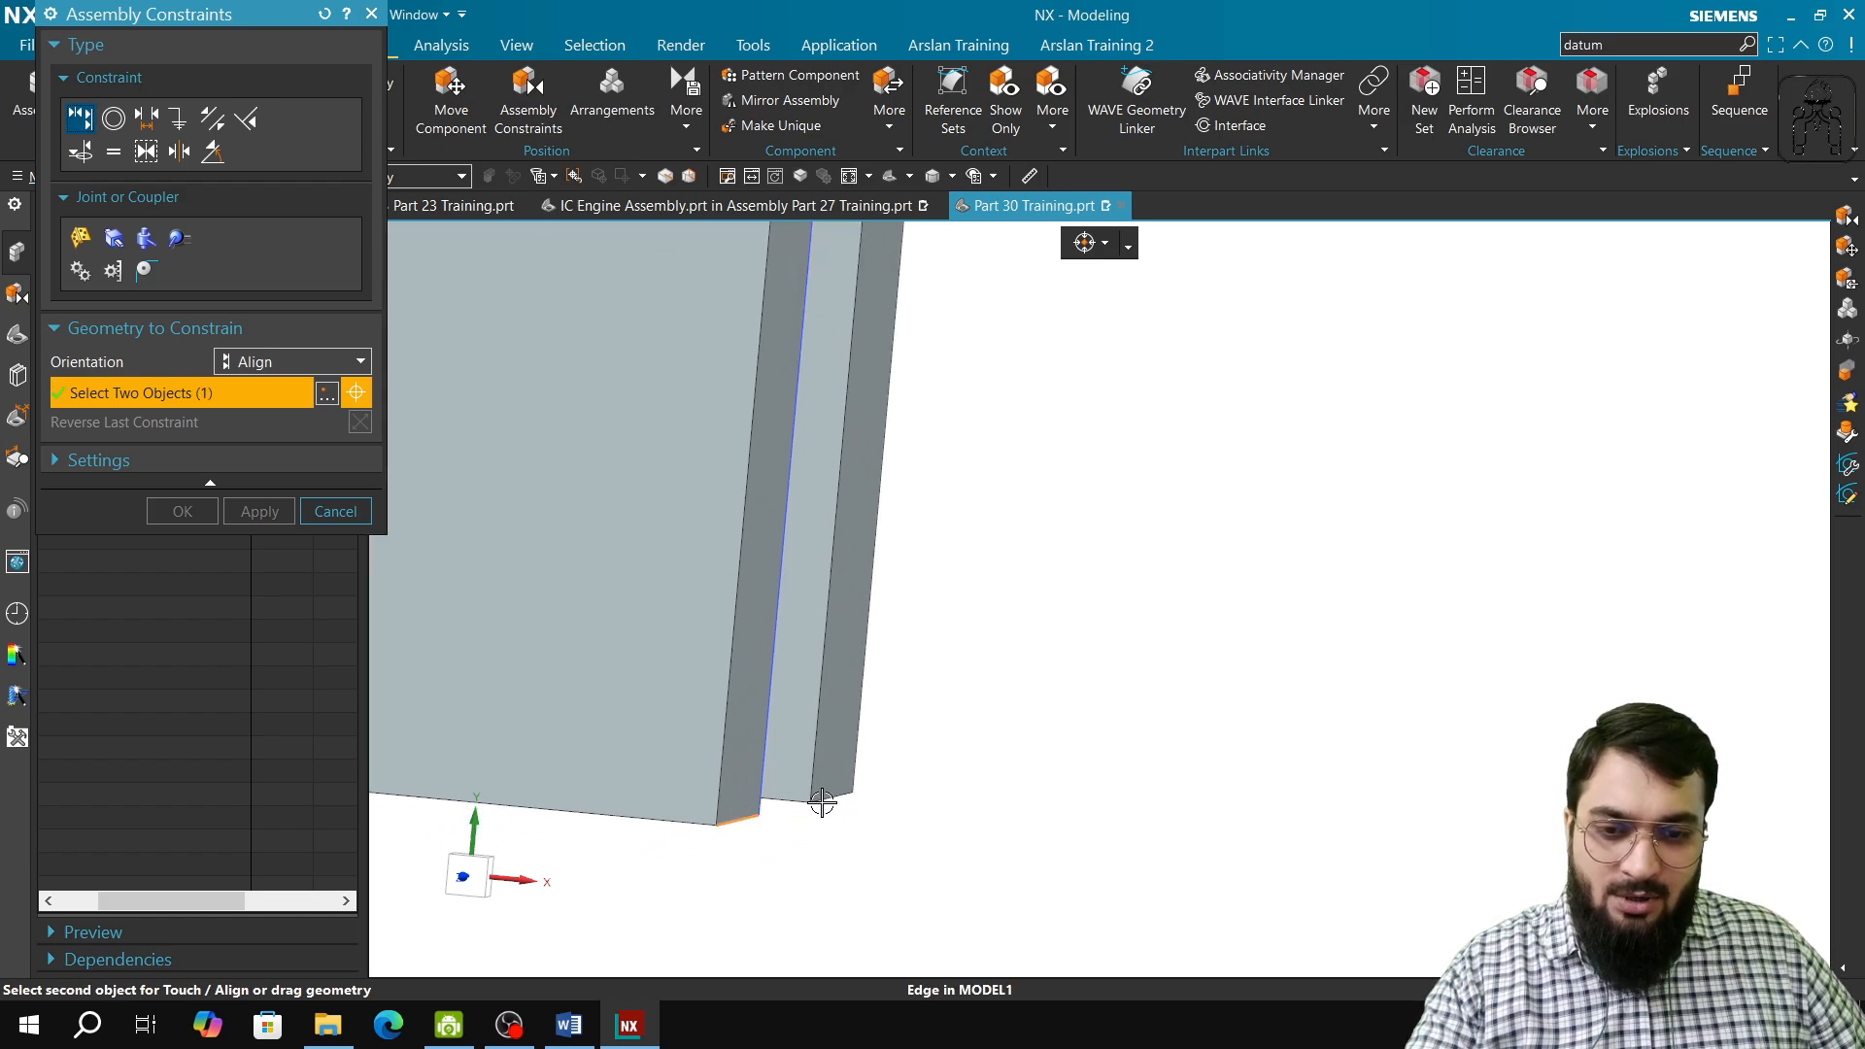
{"action": "left_click", "coordinate": [834, 798]}
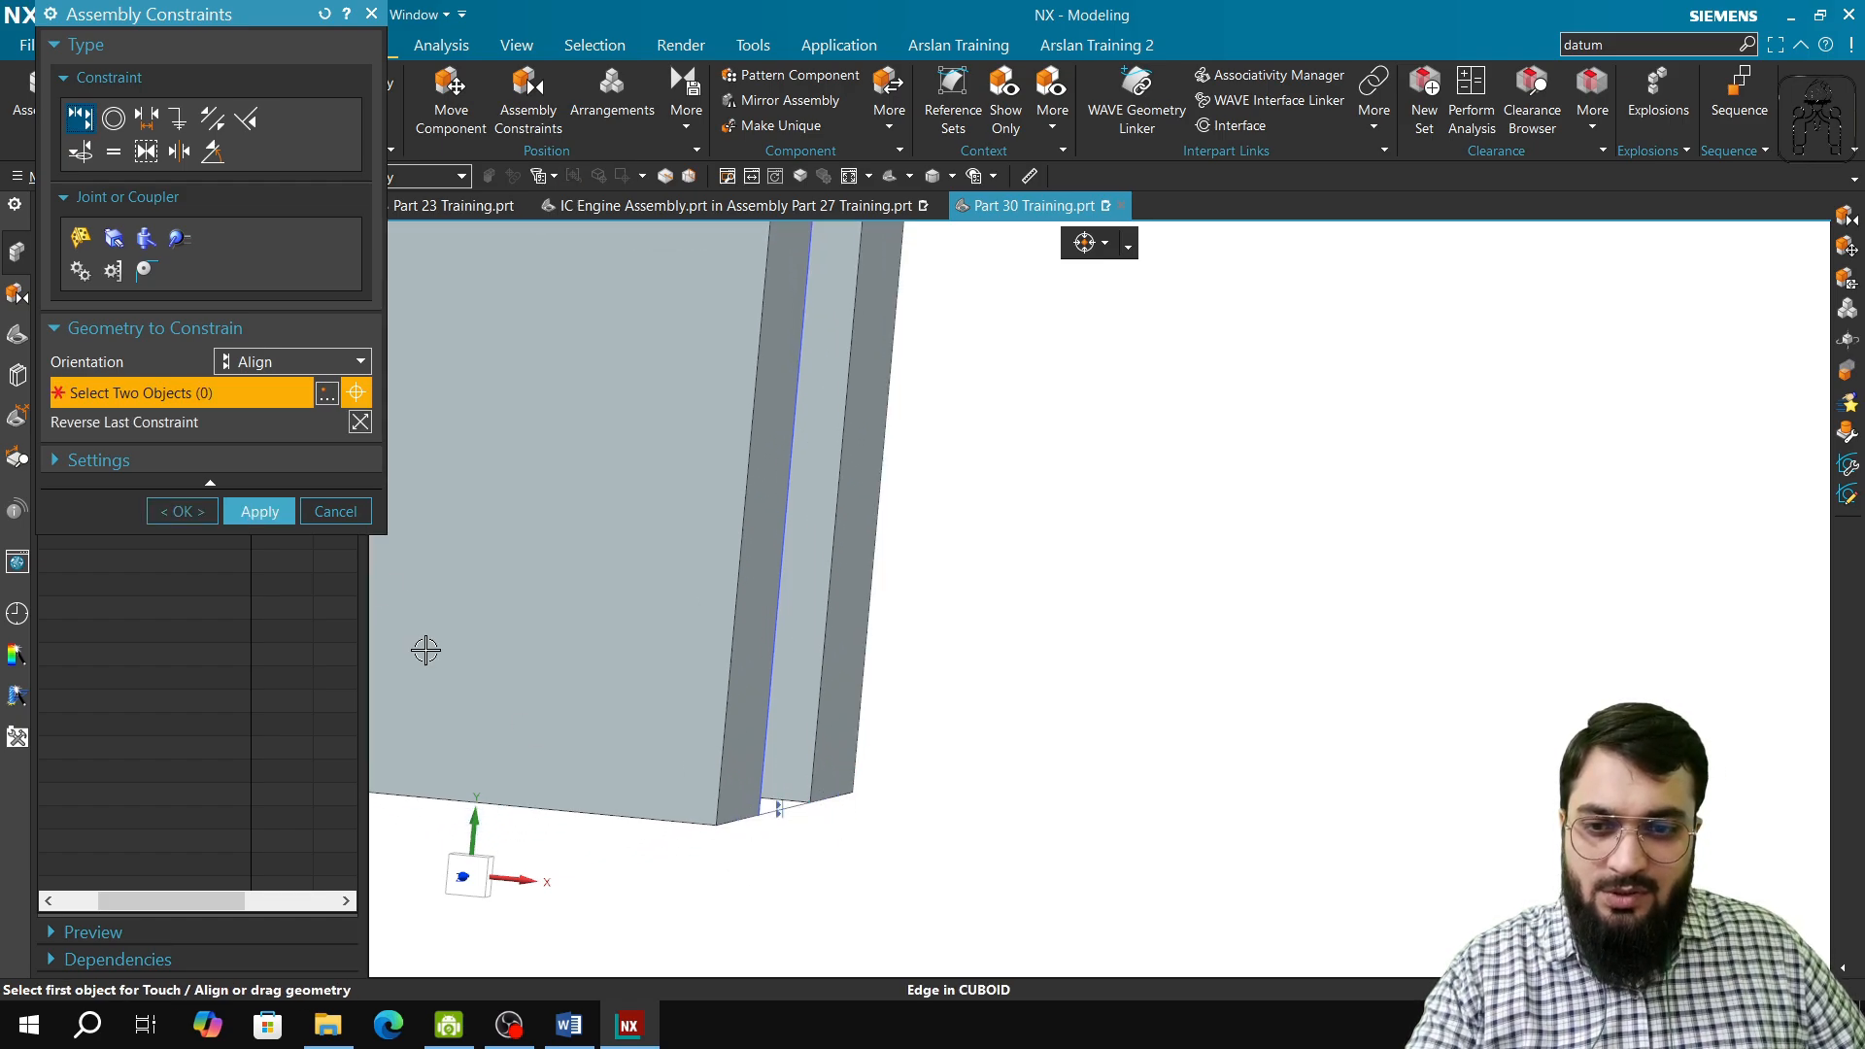
{"action": "left_click", "coordinate": [260, 511]}
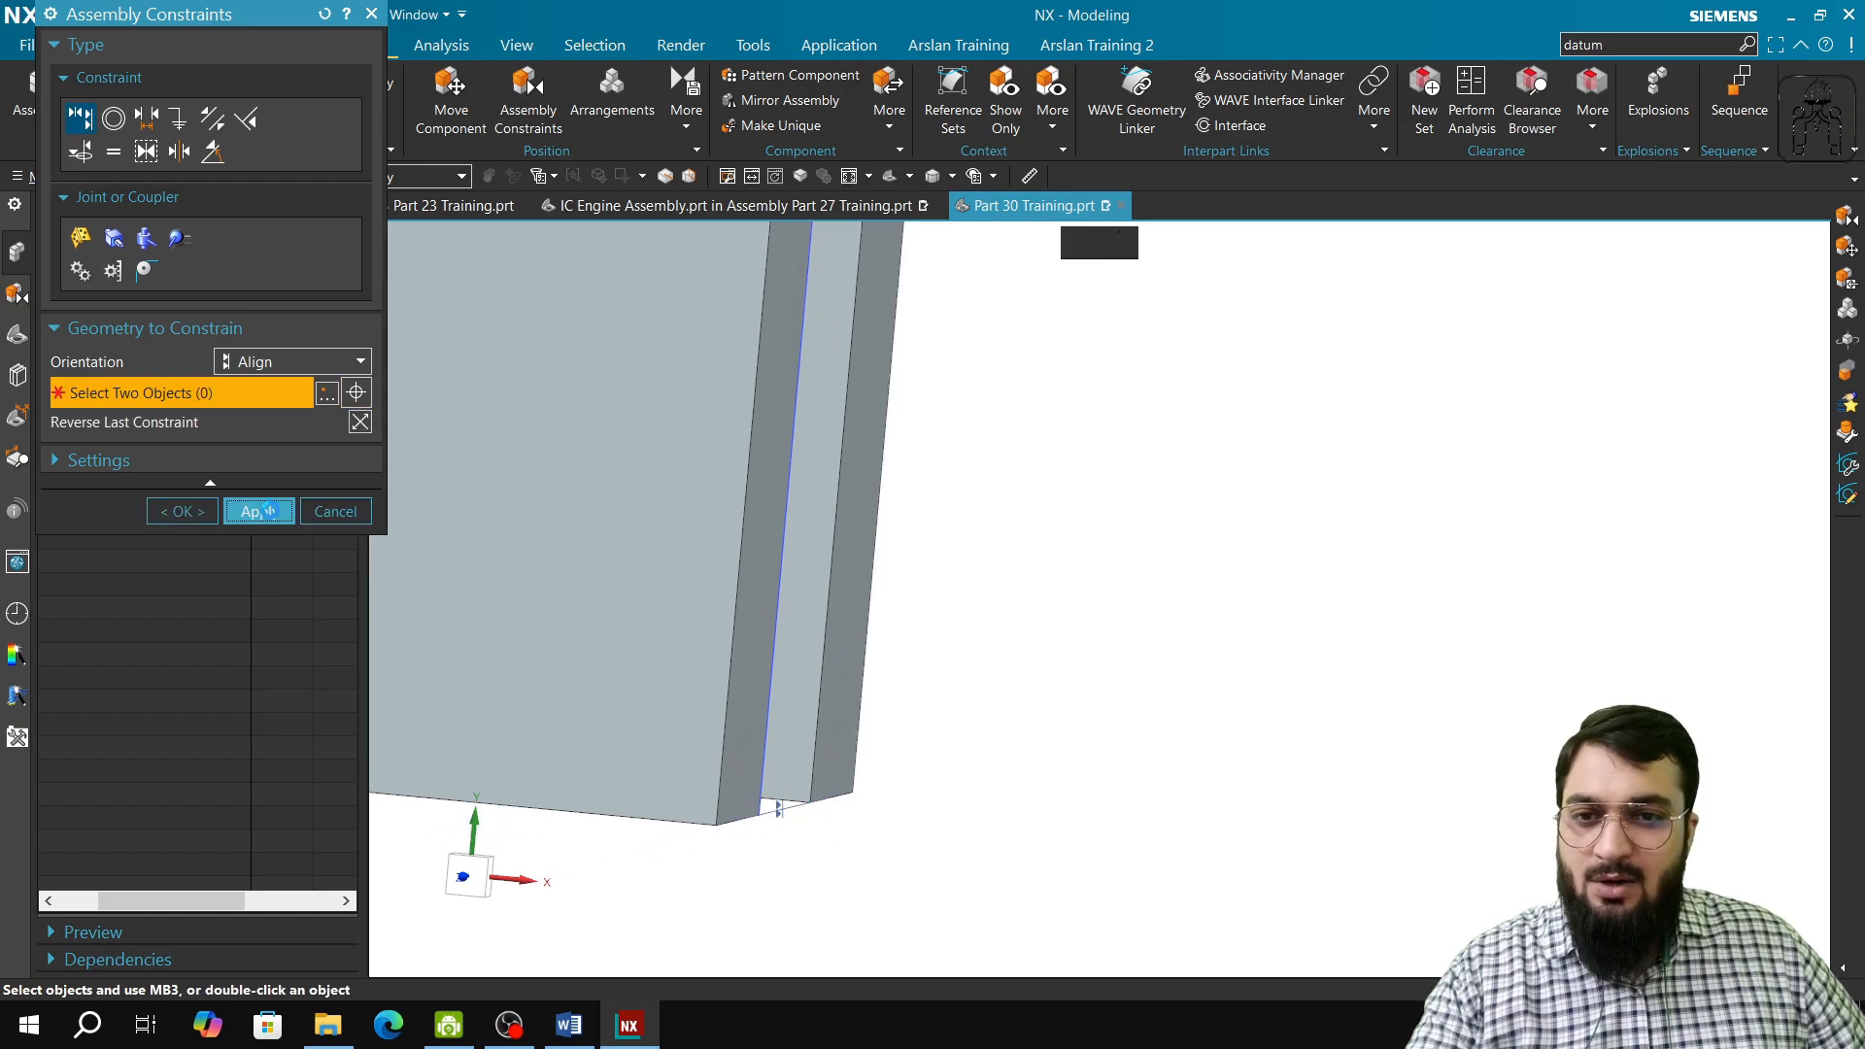
{"action": "left_click", "coordinate": [371, 14]}
Step: Show the degrees of freedom of the front MODEL1 block and examine the translation and rotation arrows
{"action": "left_click", "coordinate": [686, 109]}
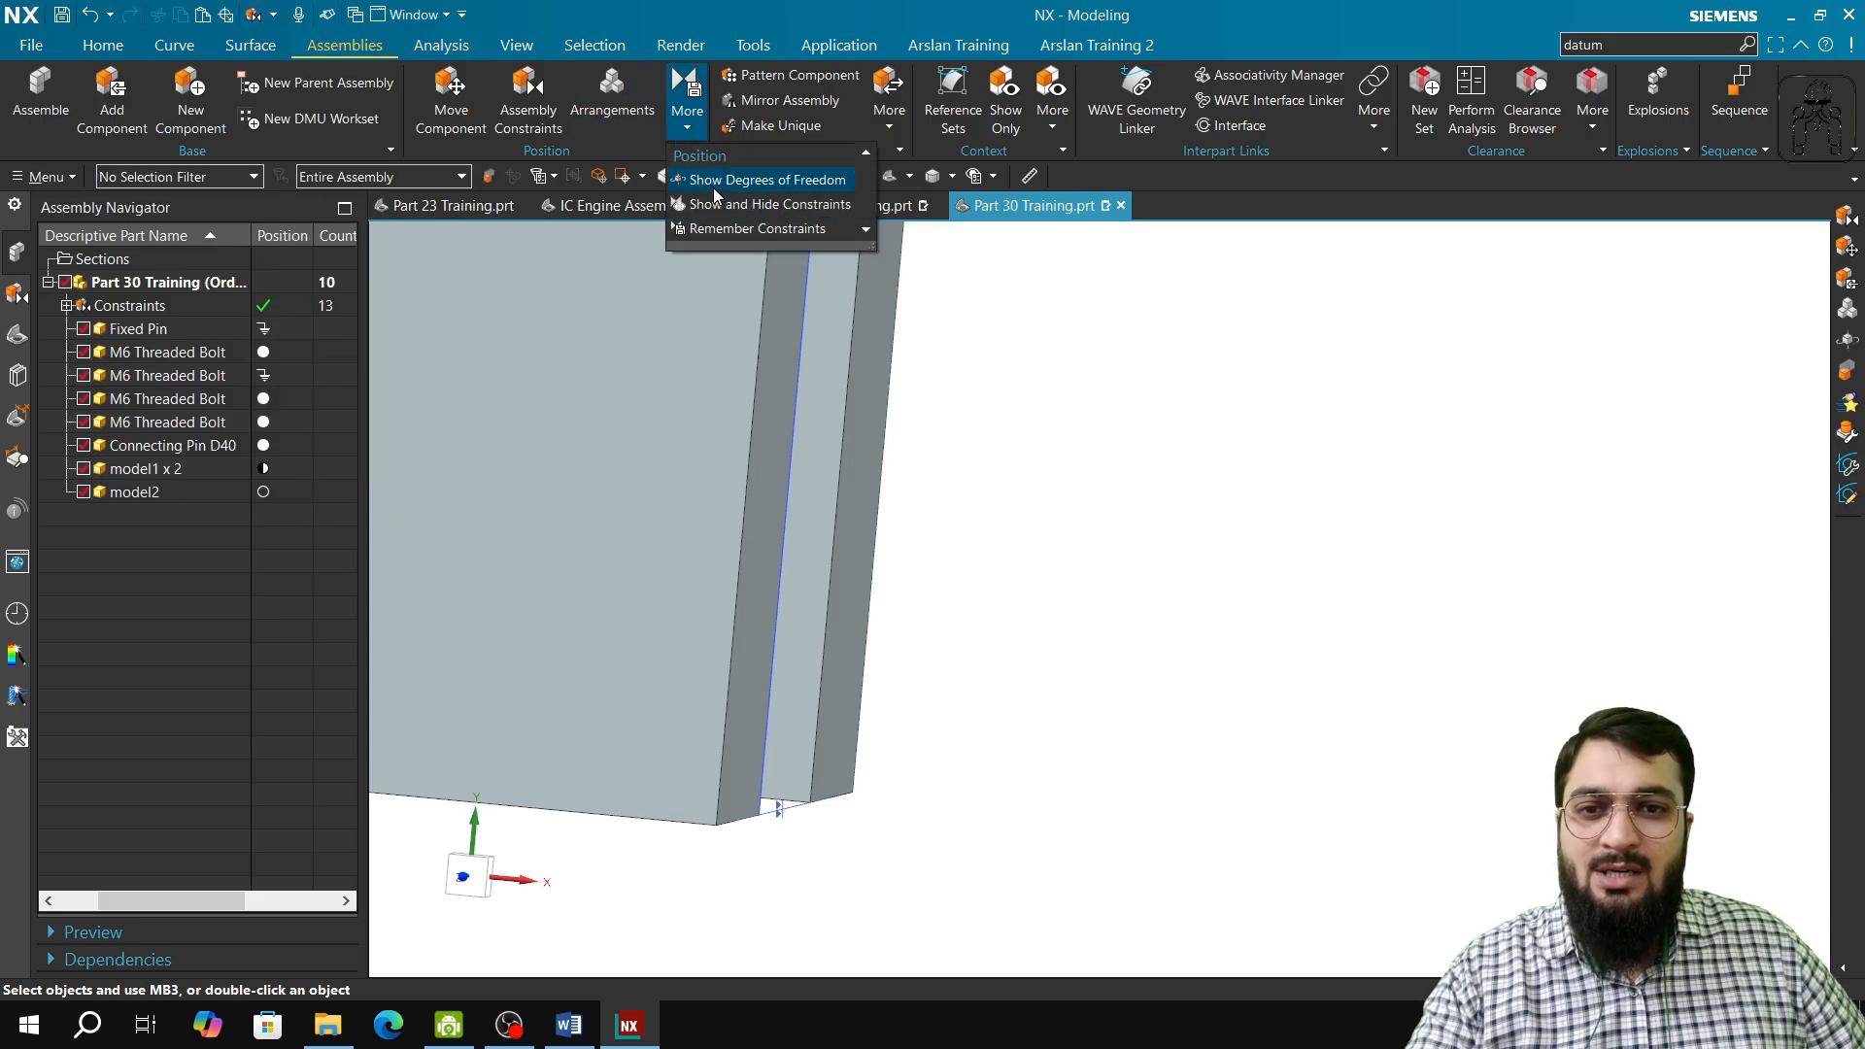
{"action": "left_click", "coordinate": [720, 176]}
{"action": "left_click", "coordinate": [622, 363]}
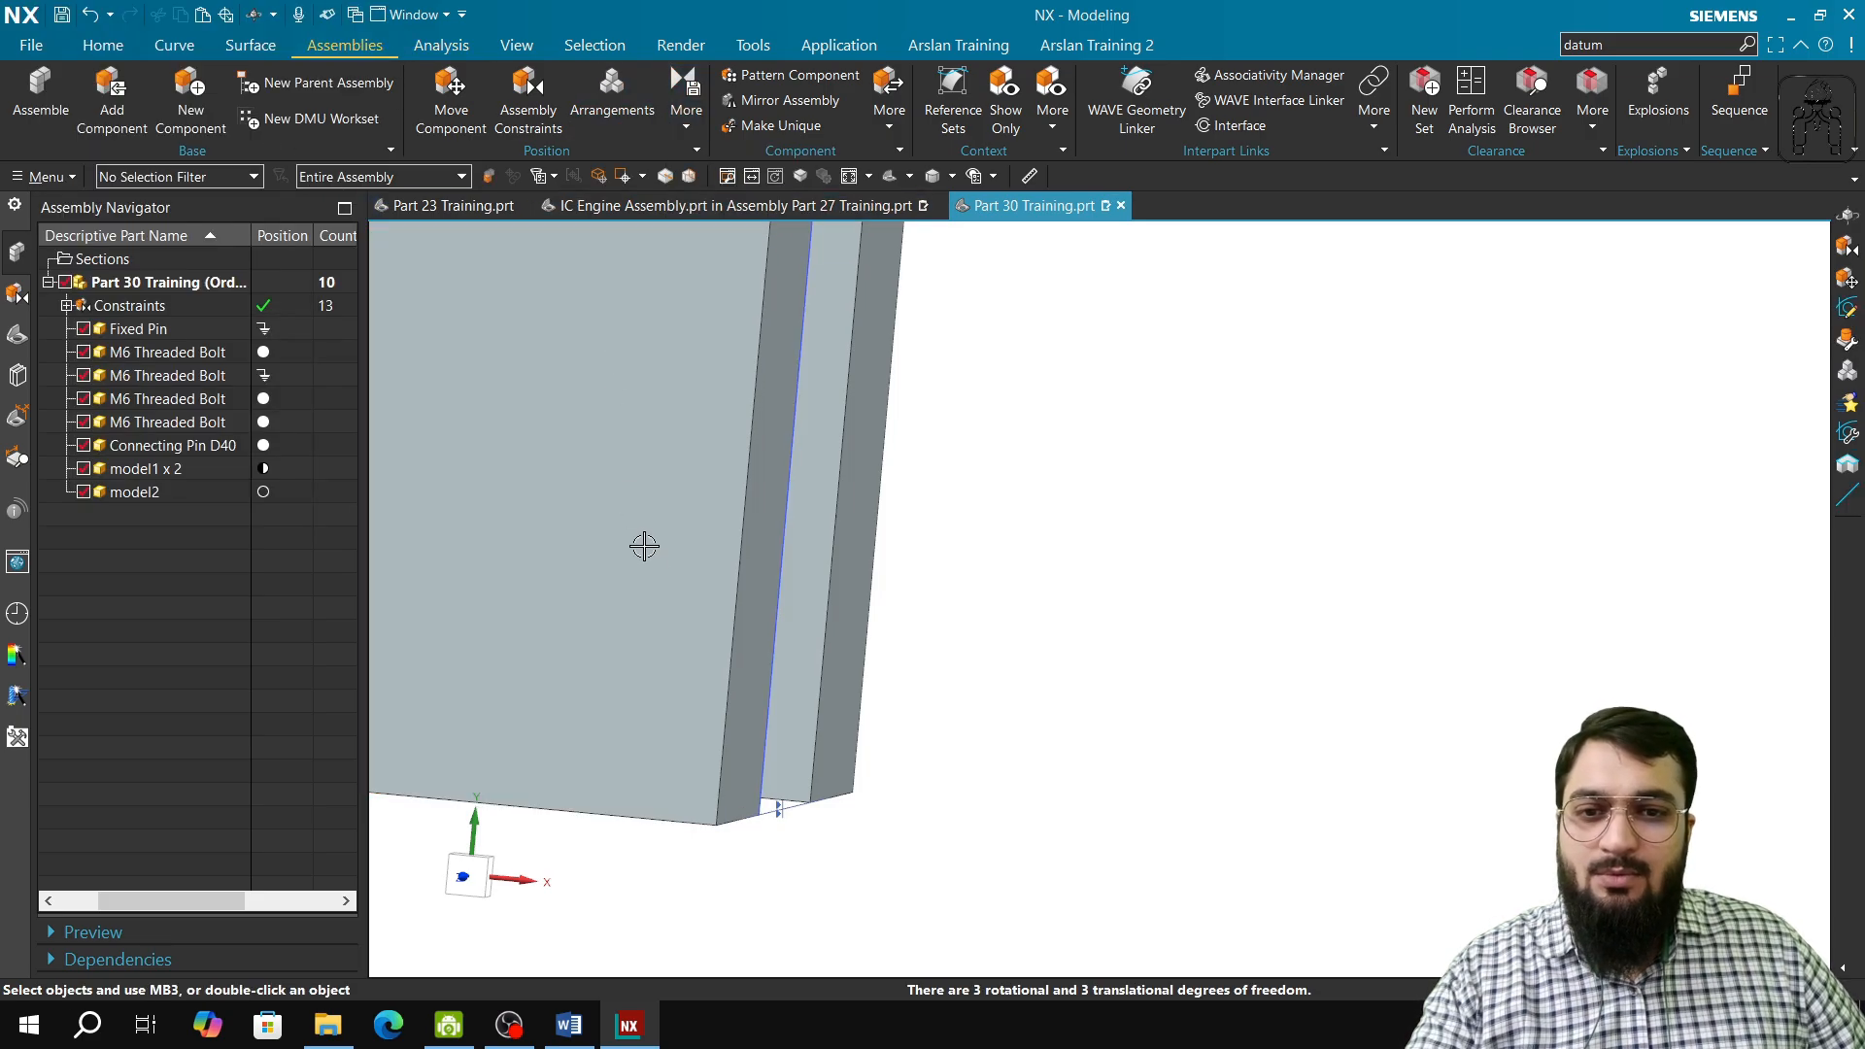
{"action": "scroll", "coordinate": [644, 548], "scroll_direction": "down", "scroll_amount": 5}
{"action": "middle_click_drag", "start_coordinate": [646, 552], "coordinate": [740, 637], "text": "shift"}
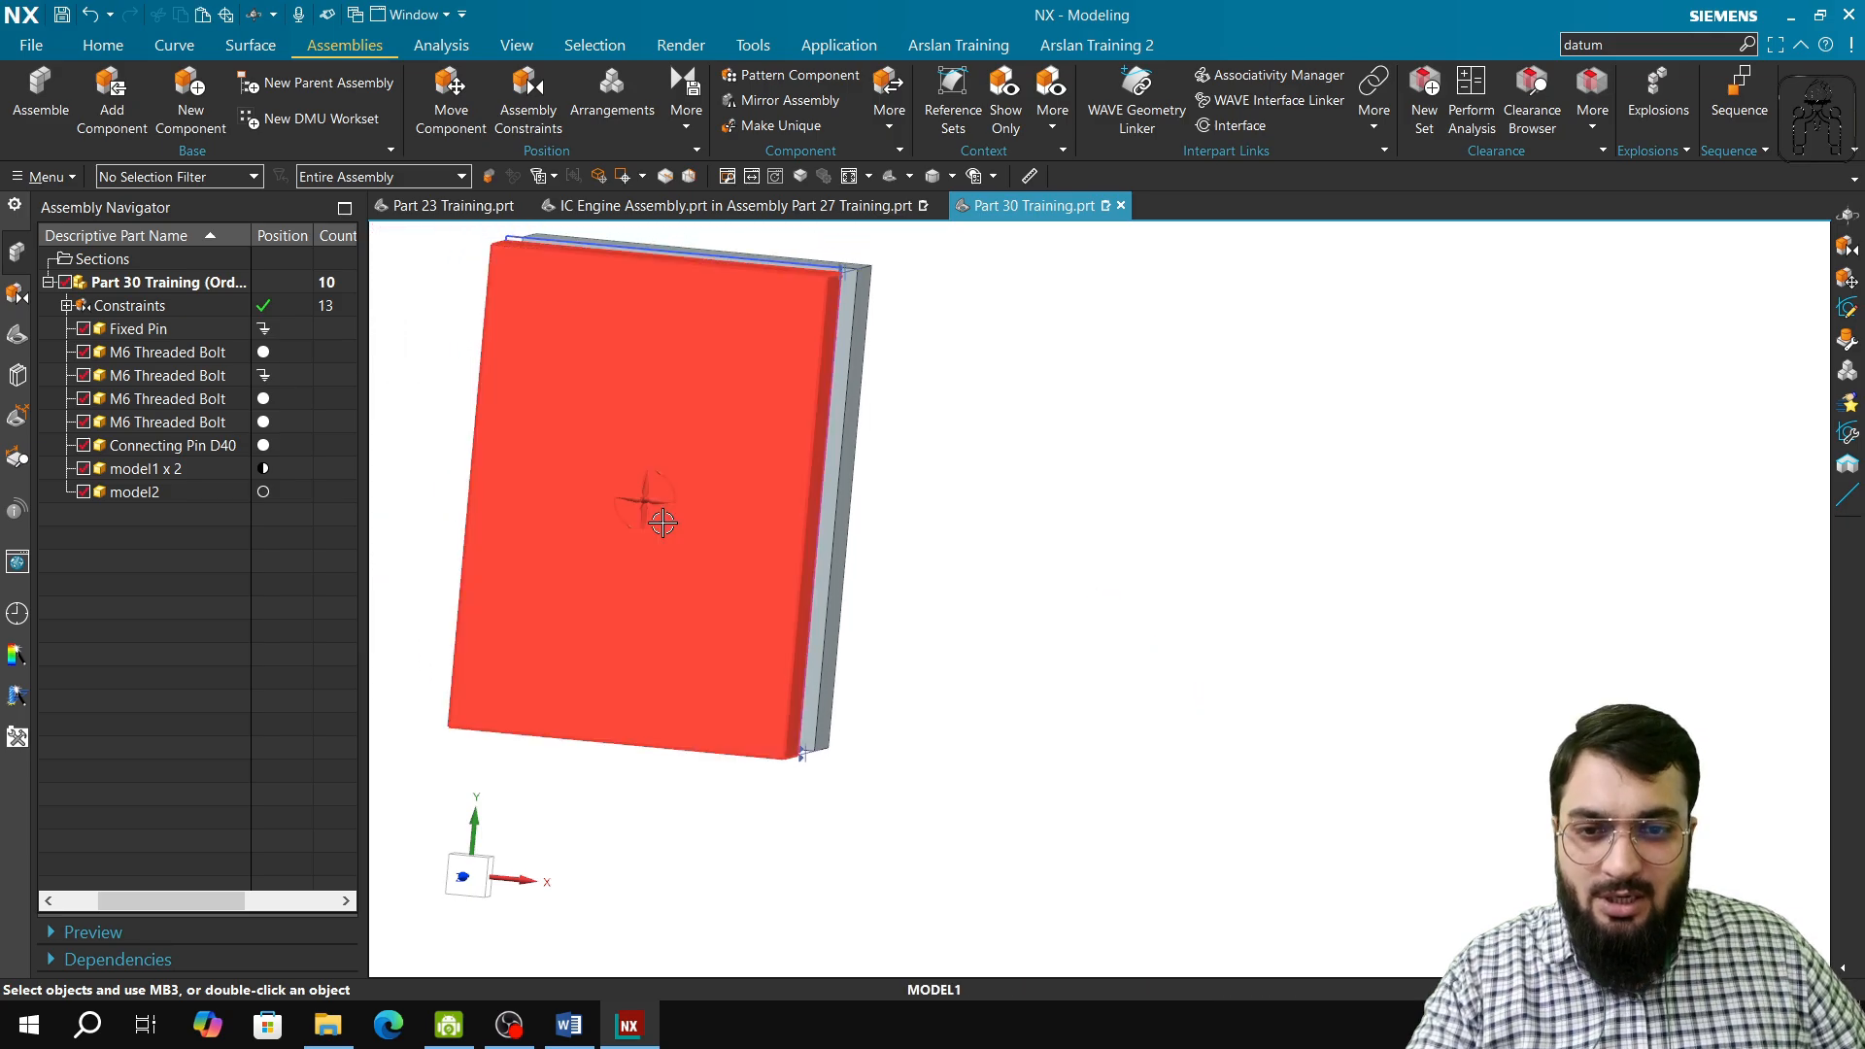
{"action": "middle_click_drag", "start_coordinate": [645, 501], "coordinate": [641, 560]}
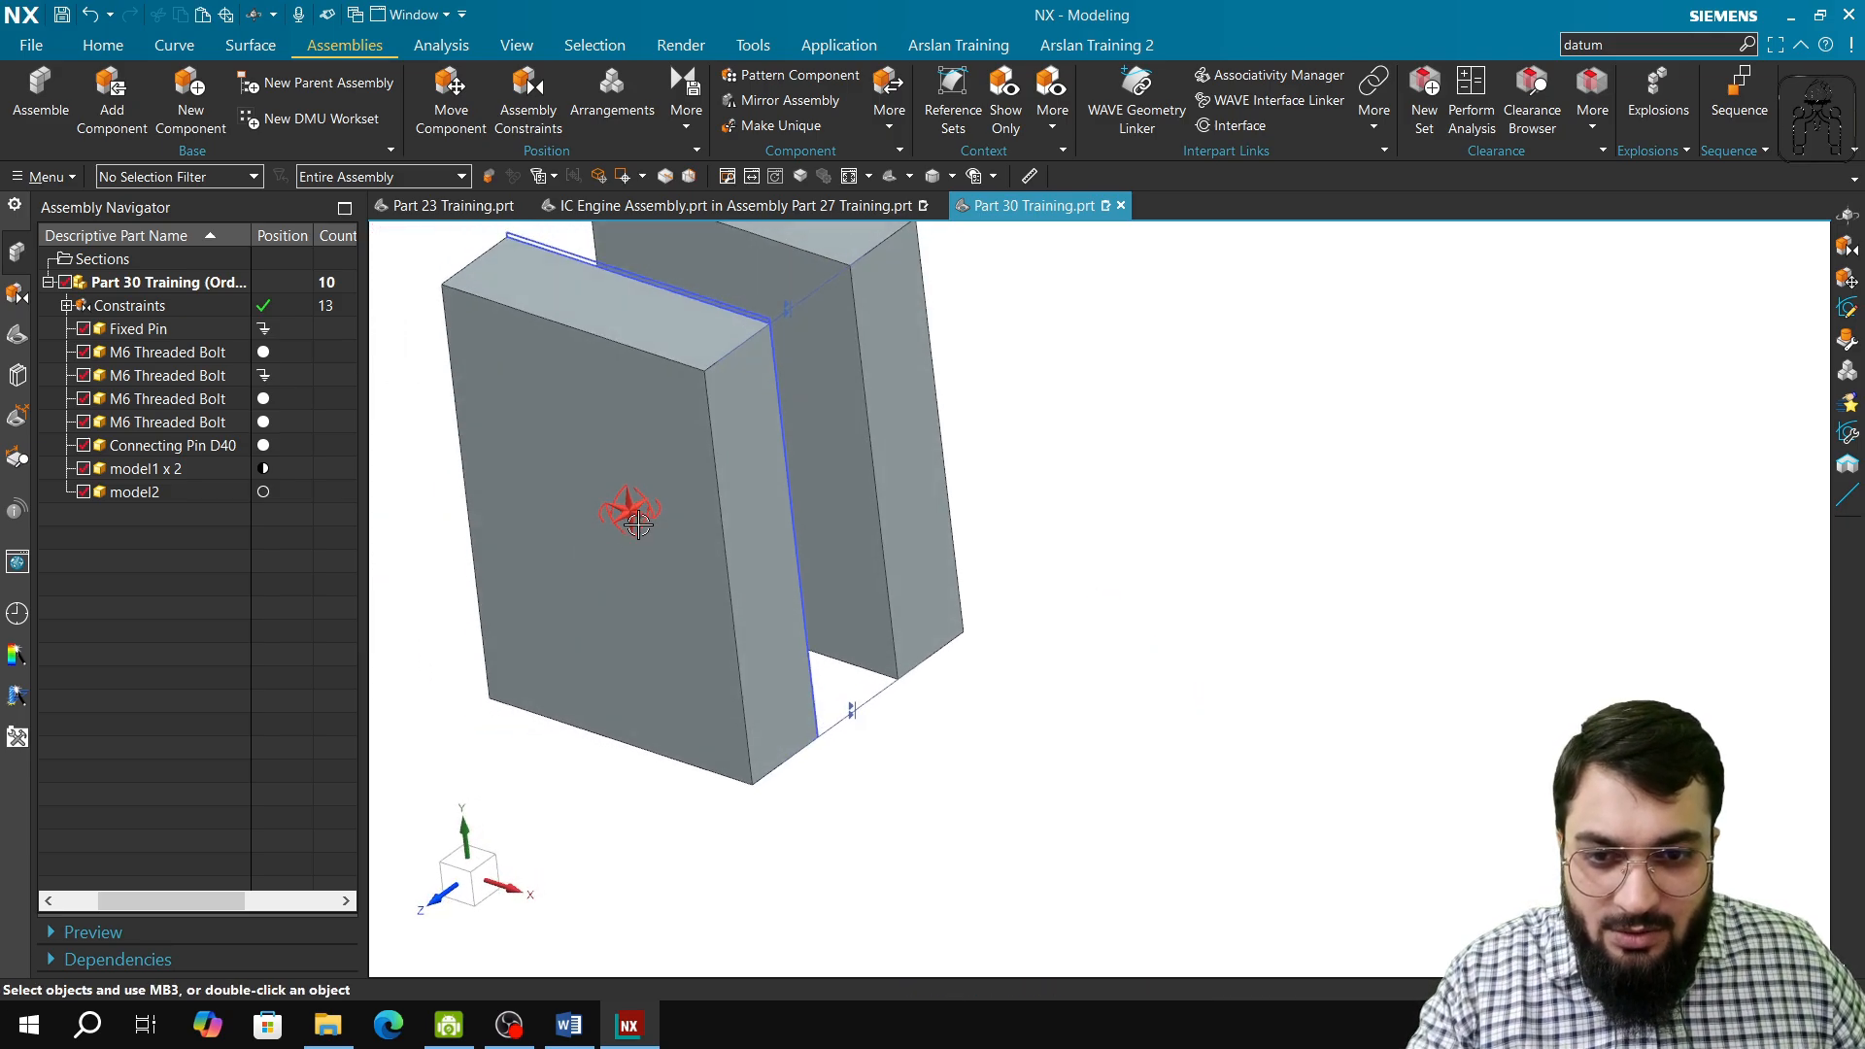
{"action": "scroll", "coordinate": [645, 560], "scroll_direction": "up", "scroll_amount": 6}
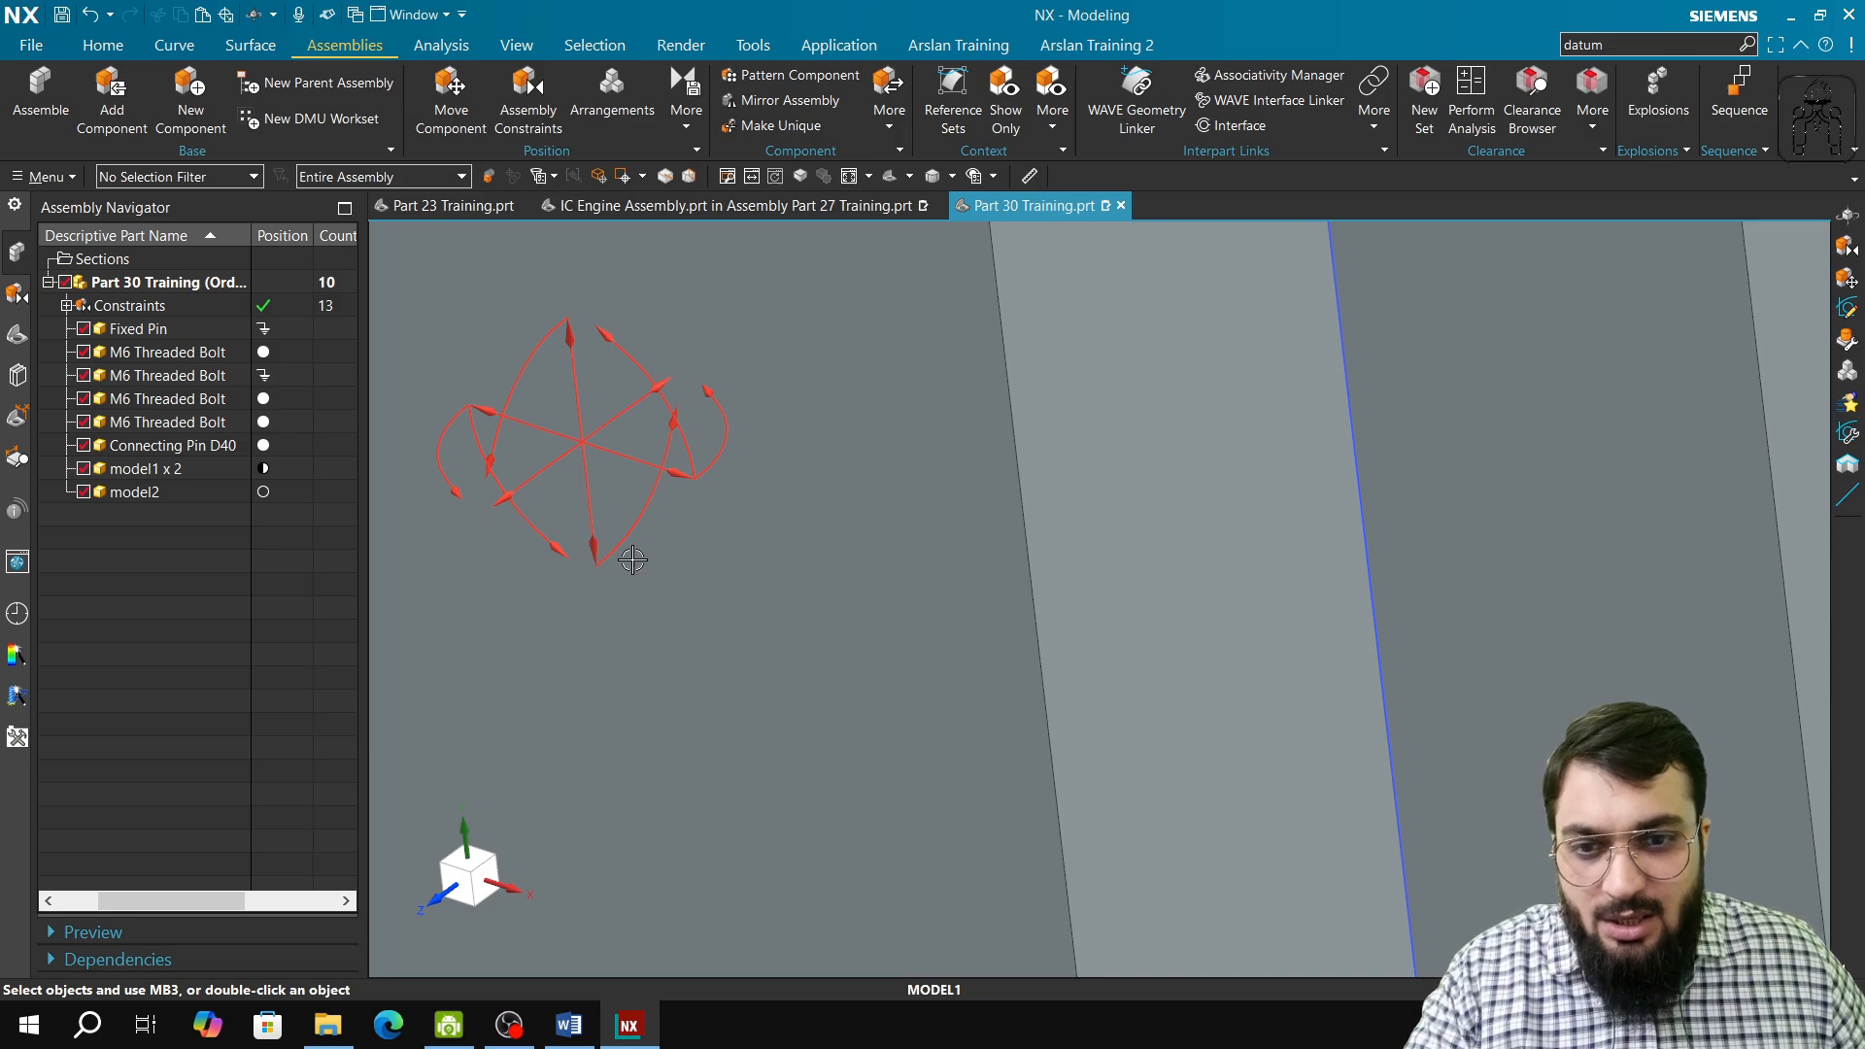
{"action": "scroll", "coordinate": [632, 561], "scroll_direction": "down", "scroll_amount": 5}
{"action": "scroll", "coordinate": [646, 699], "scroll_direction": "down", "scroll_amount": 3}
{"action": "middle_click_drag", "start_coordinate": [617, 717], "coordinate": [521, 683]}
{"action": "scroll", "coordinate": [637, 694], "scroll_direction": "down", "scroll_amount": 3}
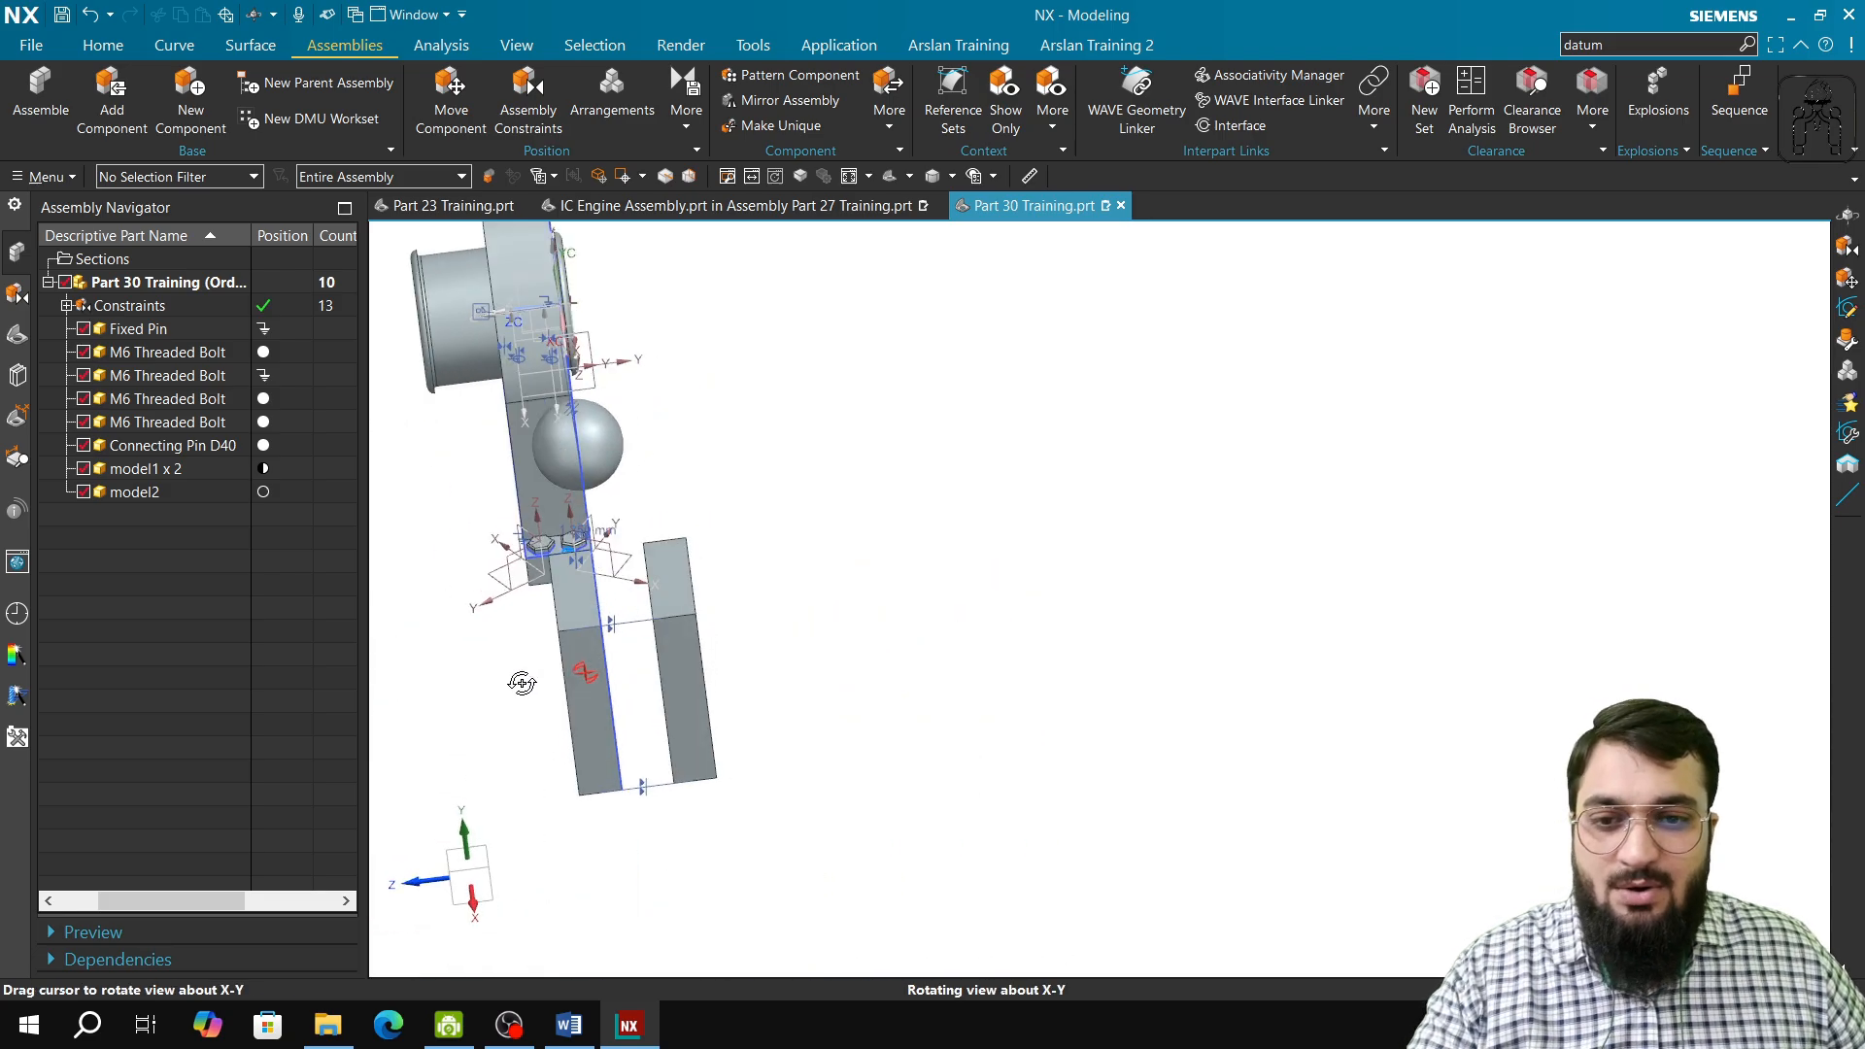
Step: Align the MODEL1 block's bottom face with the underside of the base plate using Touch Align with Align orientation
{"action": "left_click", "coordinate": [528, 109]}
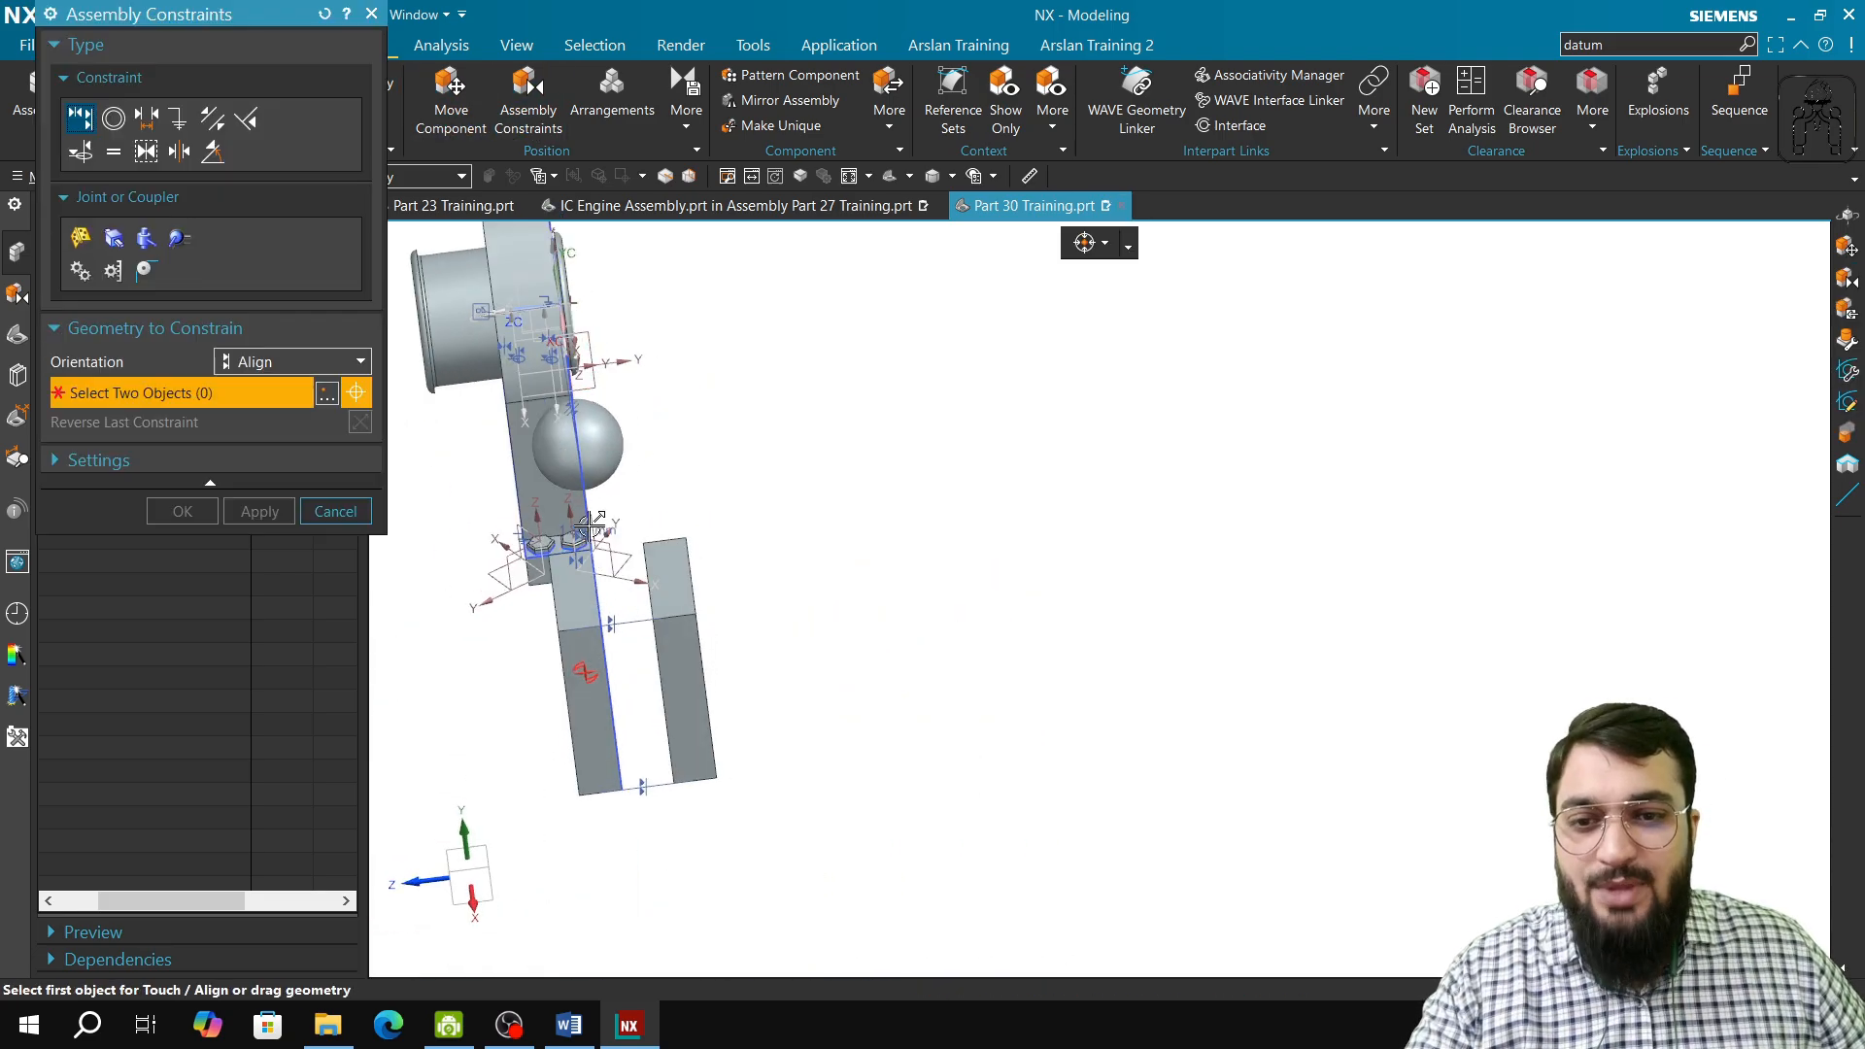
{"action": "scroll", "coordinate": [588, 632], "scroll_direction": "up", "scroll_amount": 3}
{"action": "scroll", "coordinate": [602, 806], "scroll_direction": "up", "scroll_amount": 2}
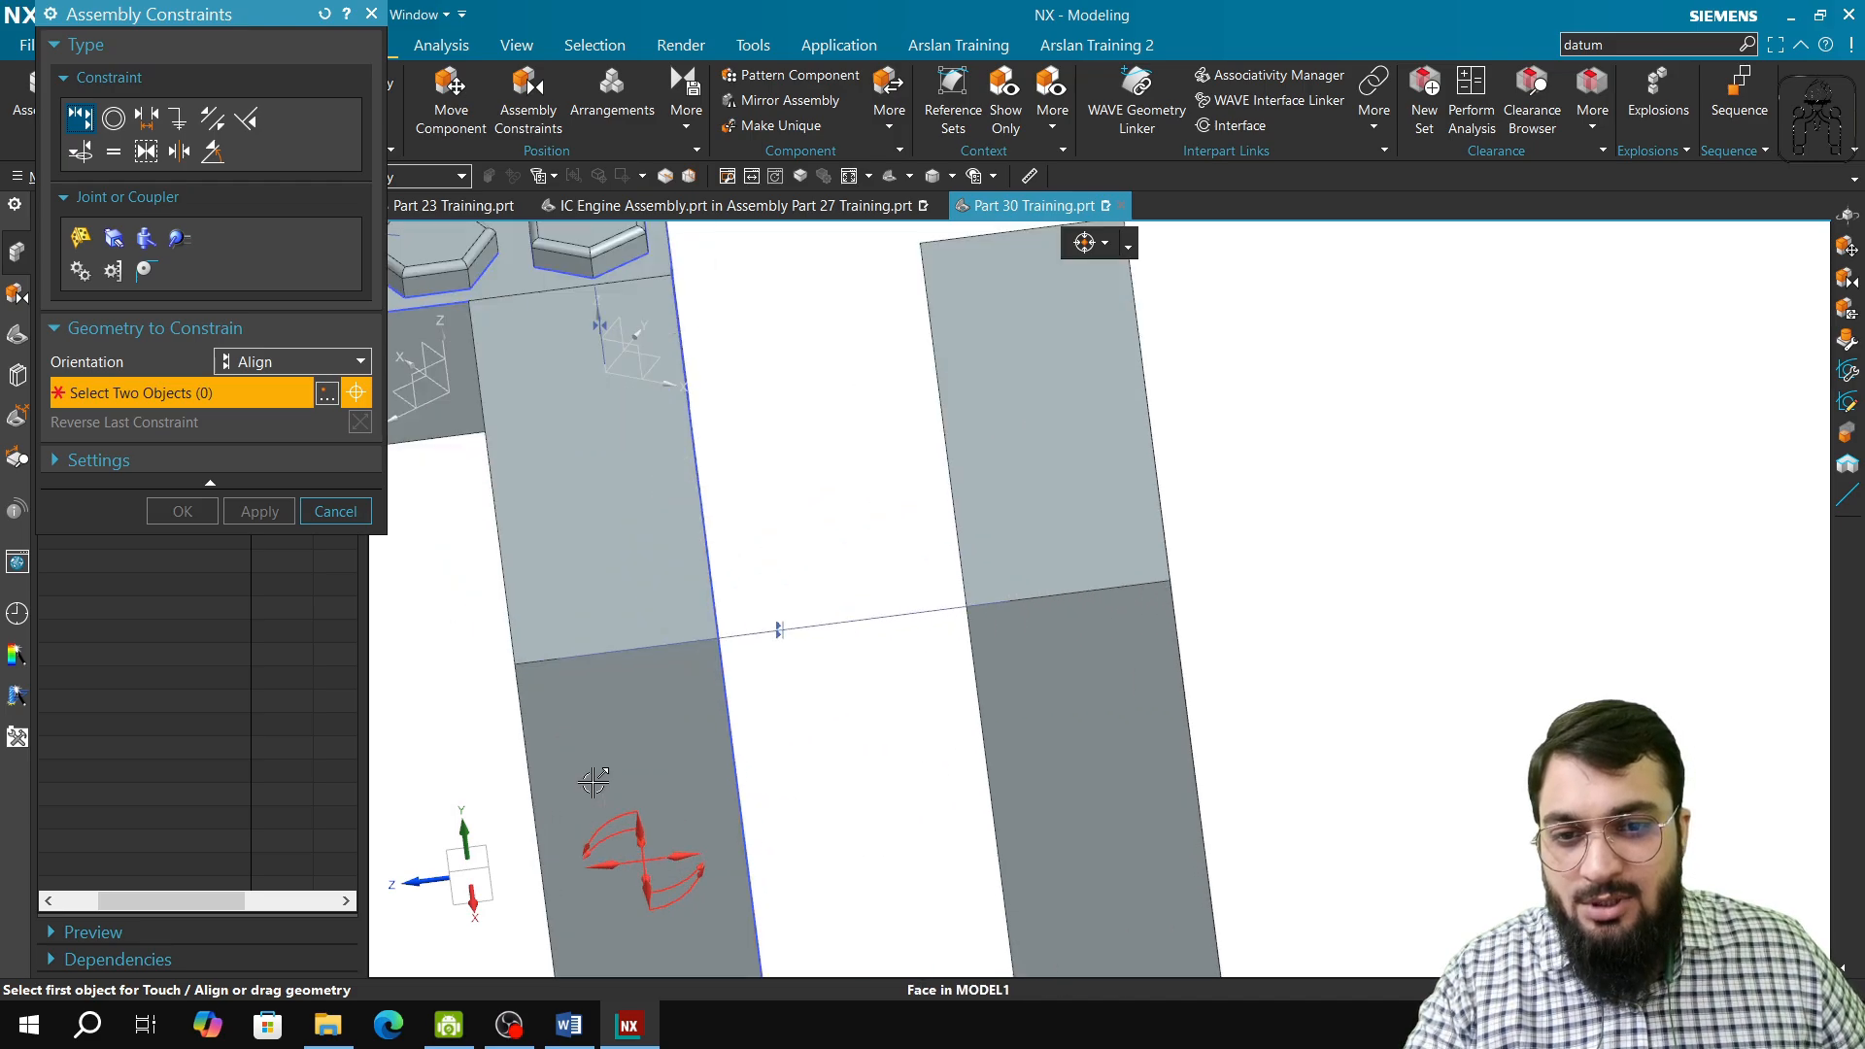
{"action": "scroll", "coordinate": [645, 760], "scroll_direction": "down", "scroll_amount": 5}
{"action": "middle_click_drag", "start_coordinate": [645, 753], "coordinate": [714, 632]}
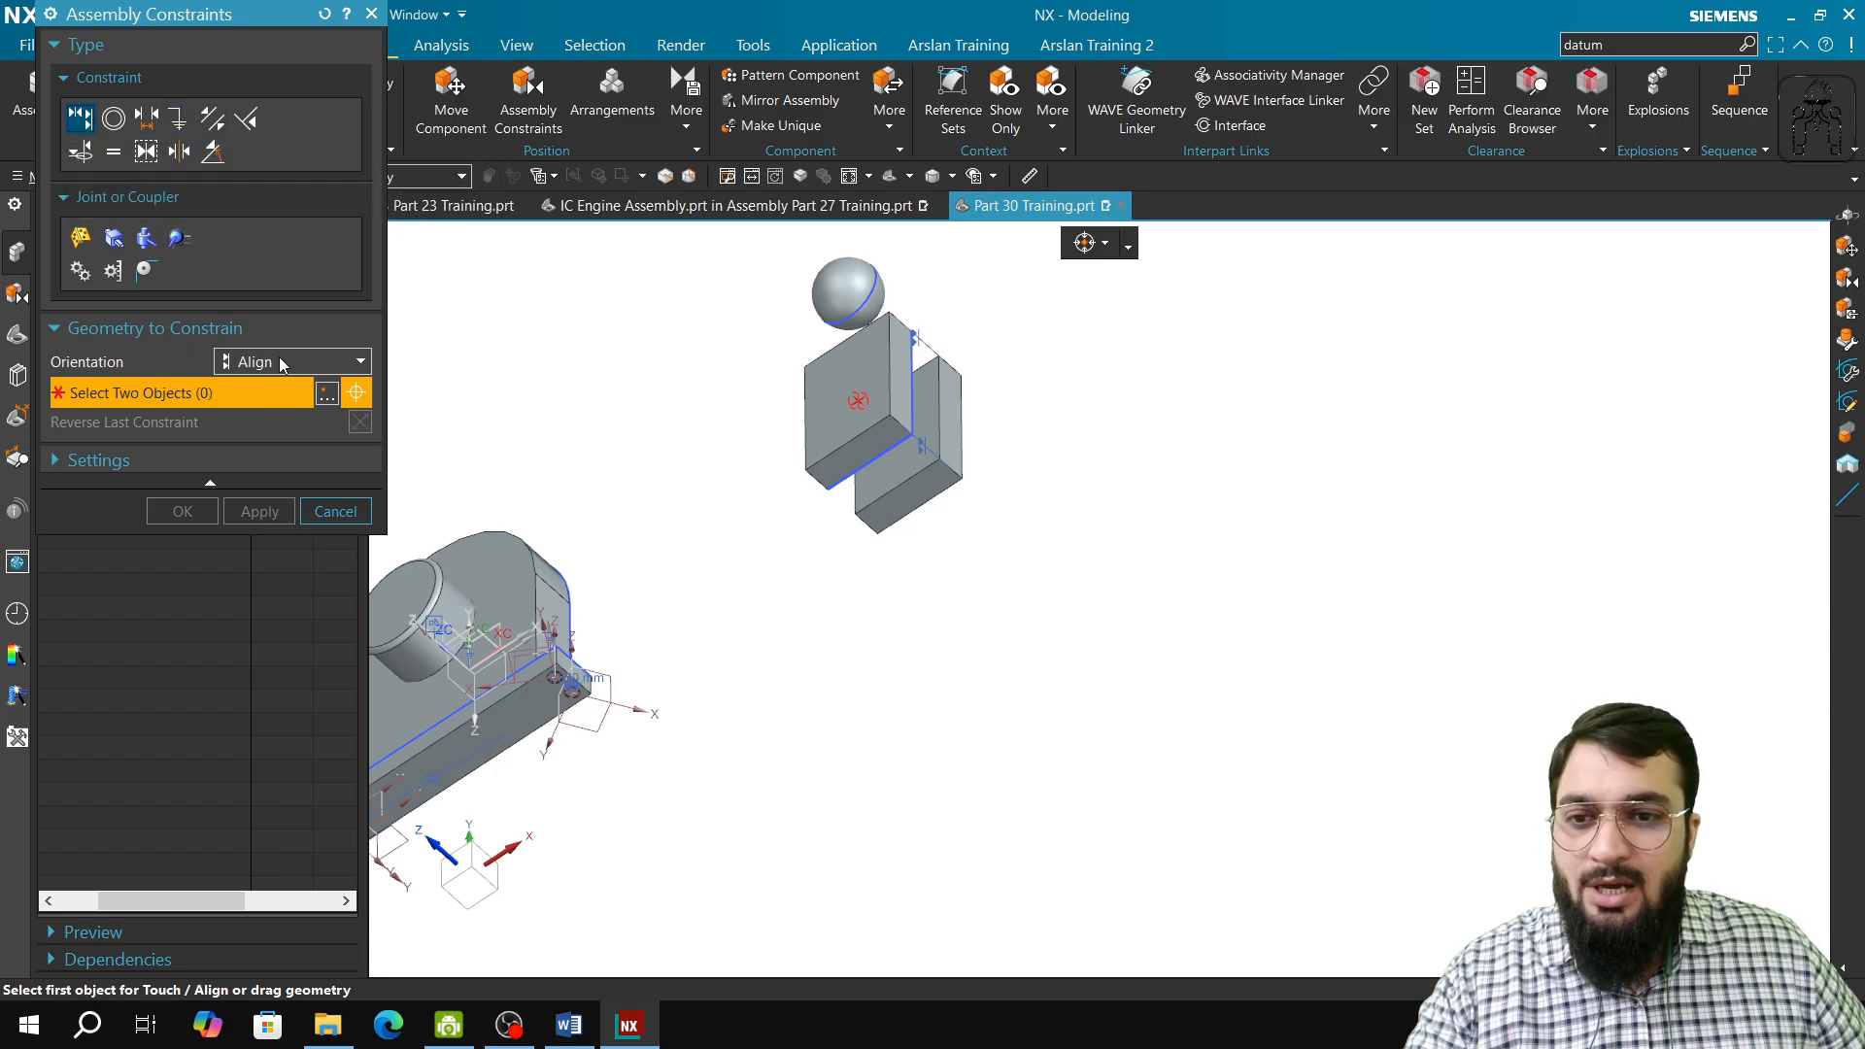
{"action": "left_click", "coordinate": [879, 459]}
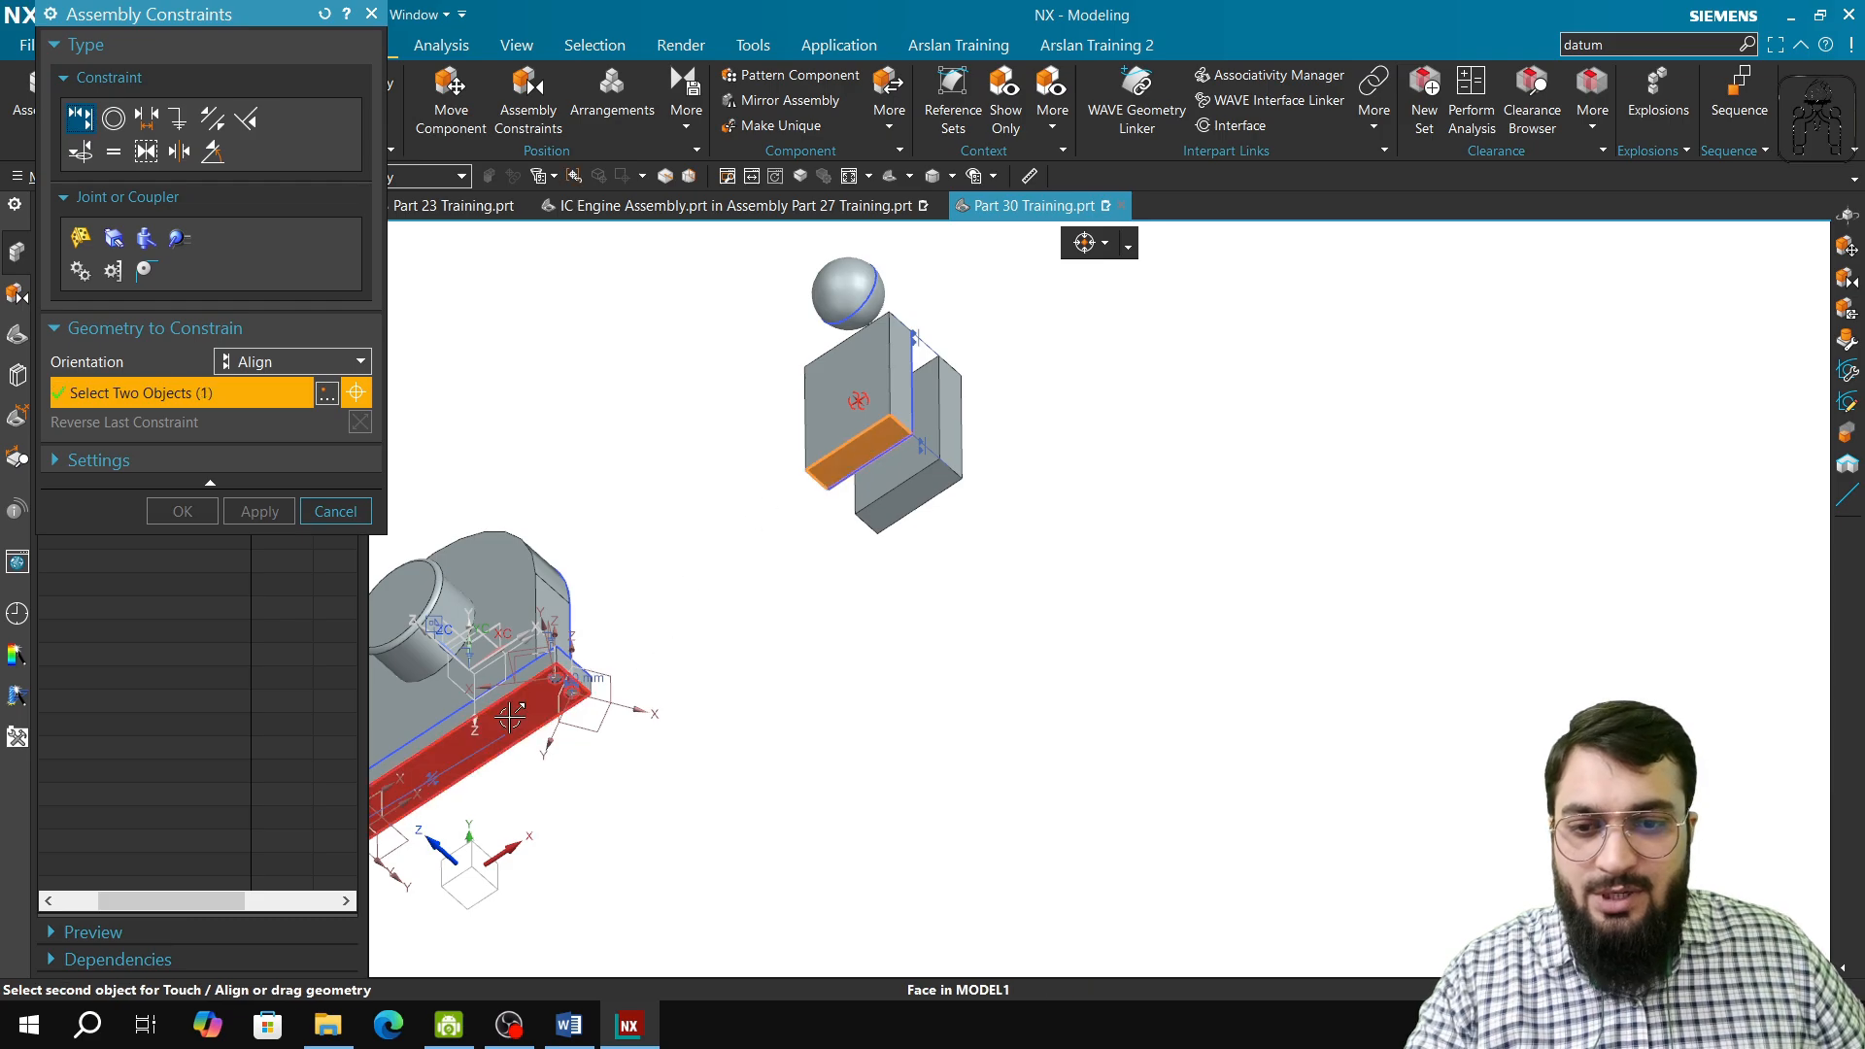
{"action": "left_click", "coordinate": [518, 714]}
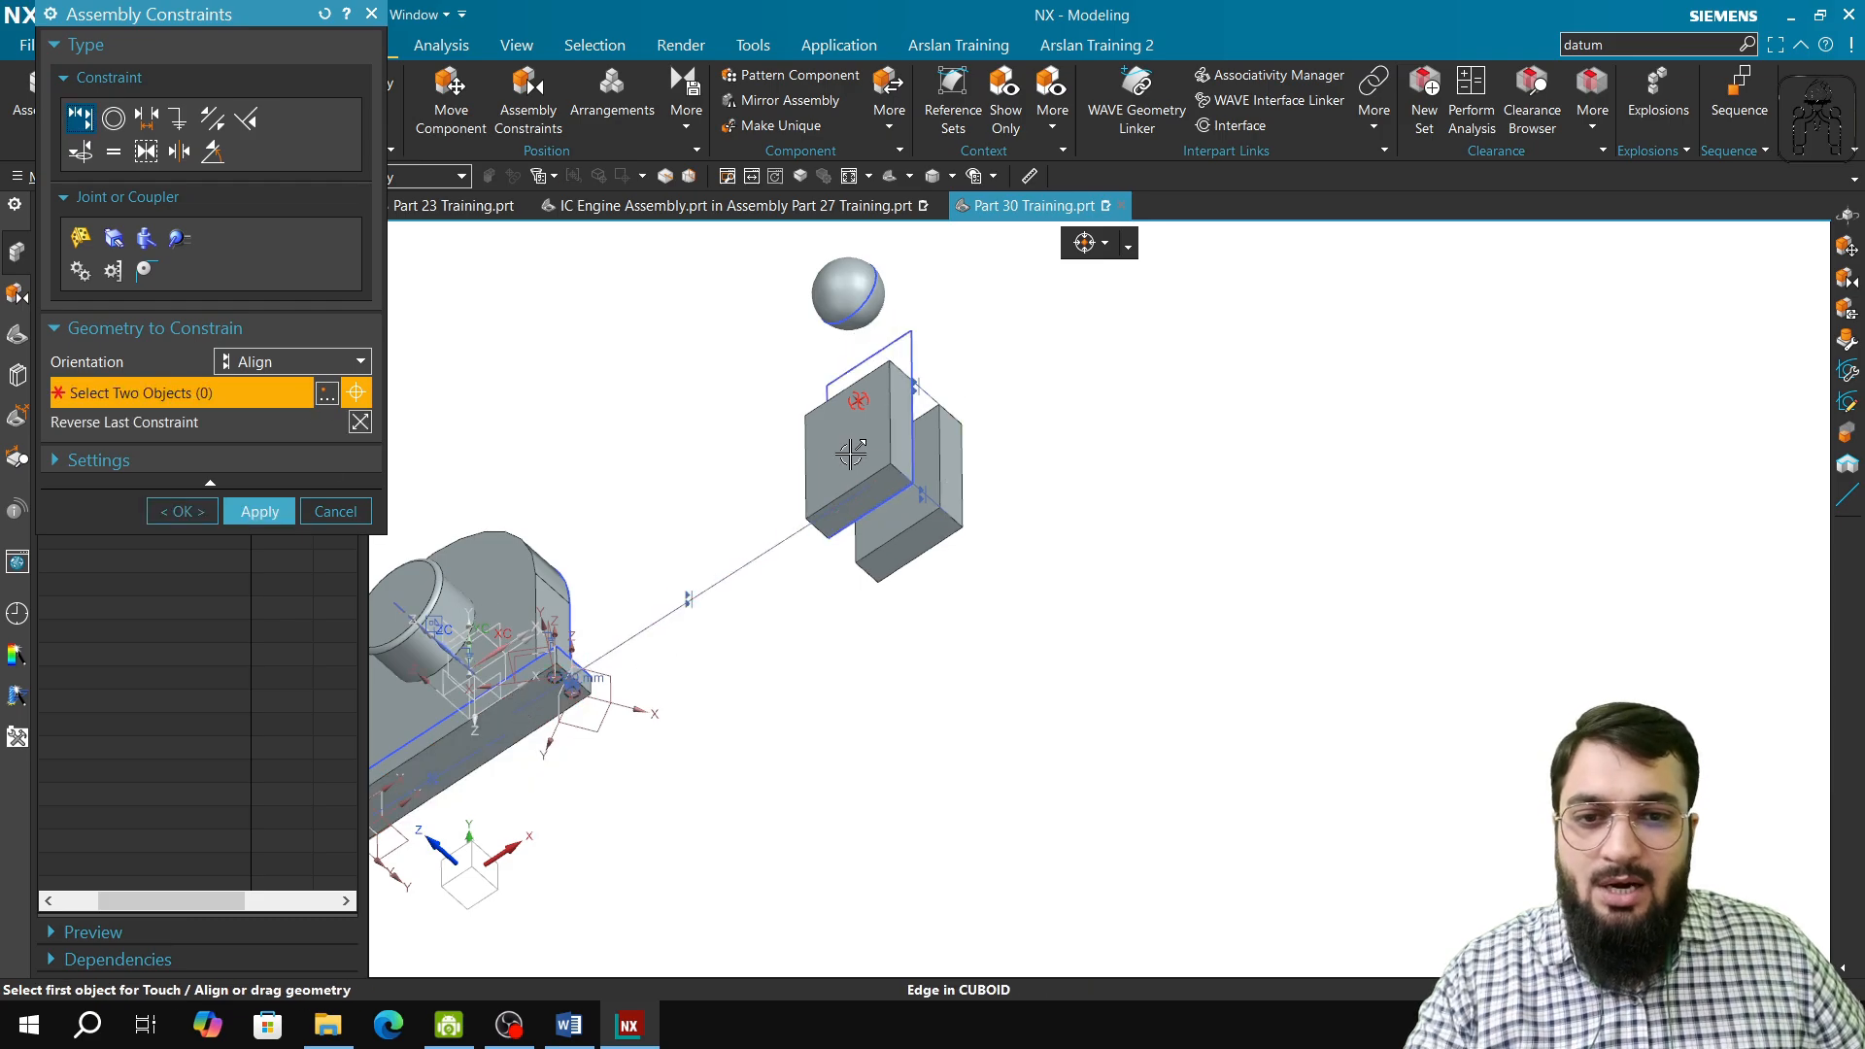
Step: Align the Fixed Pin's large flat face with the large face of the nearest block, keep the constraints and close the command
{"action": "middle_click_drag", "start_coordinate": [754, 570], "coordinate": [641, 606]}
{"action": "left_click", "coordinate": [660, 575]}
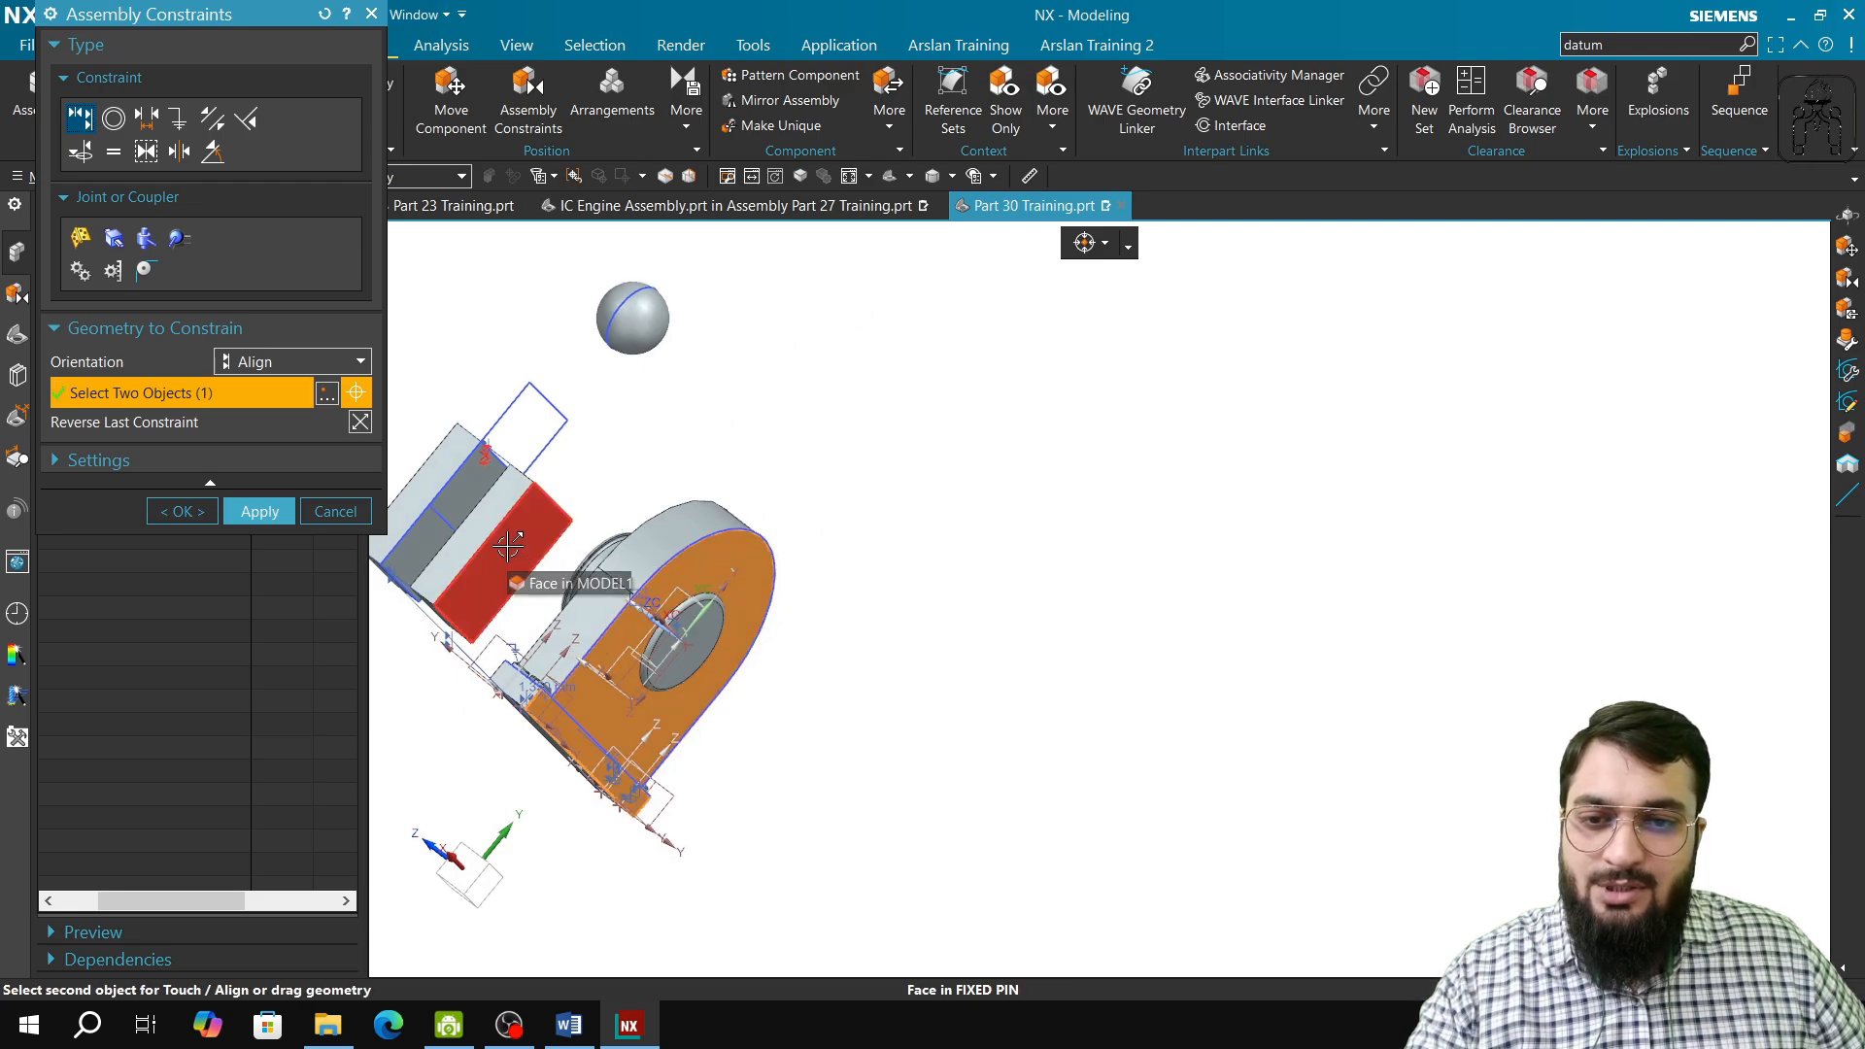
{"action": "left_click", "coordinate": [510, 546]}
{"action": "middle_click_drag", "start_coordinate": [488, 570], "coordinate": [477, 591]}
{"action": "middle_click_drag", "start_coordinate": [467, 609], "coordinate": [311, 525]}
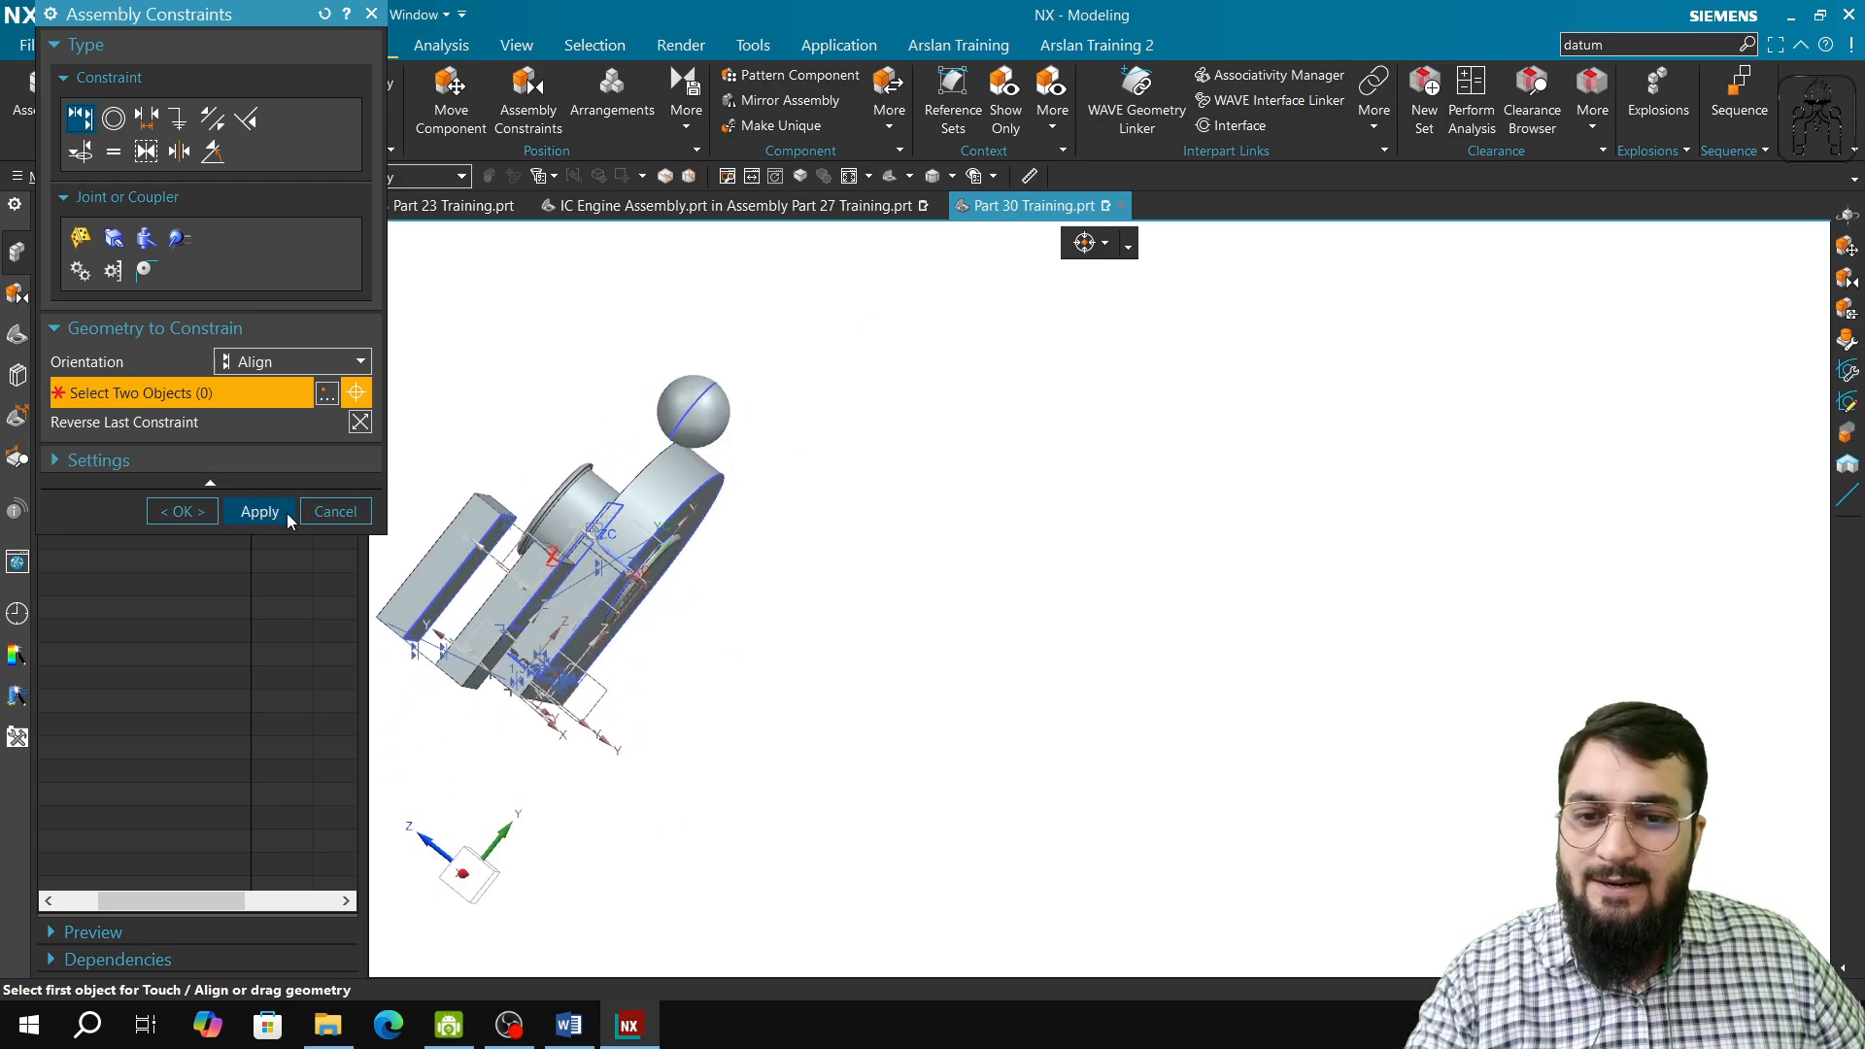
{"action": "left_click", "coordinate": [334, 510]}
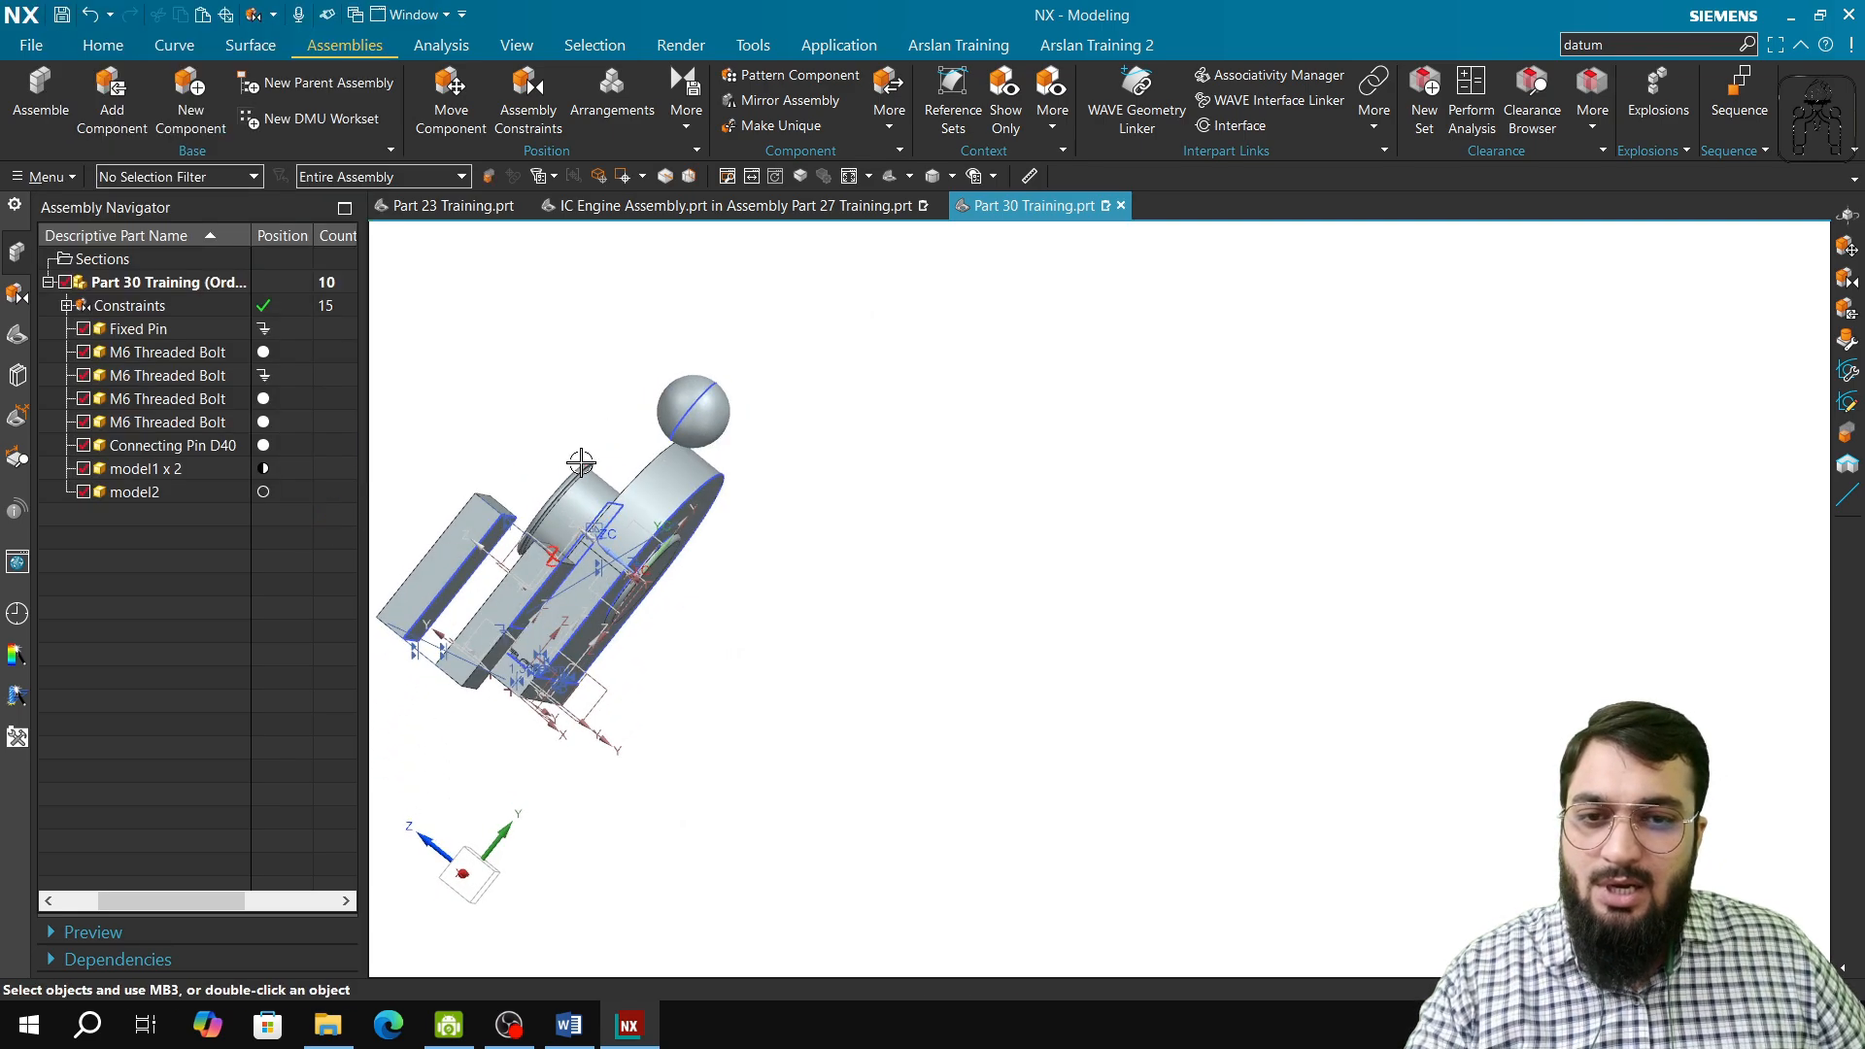
Step: Show the degrees of freedom of the CUBOID block and examine its remaining translation direction
{"action": "middle_click_drag", "start_coordinate": [578, 462], "coordinate": [725, 567]}
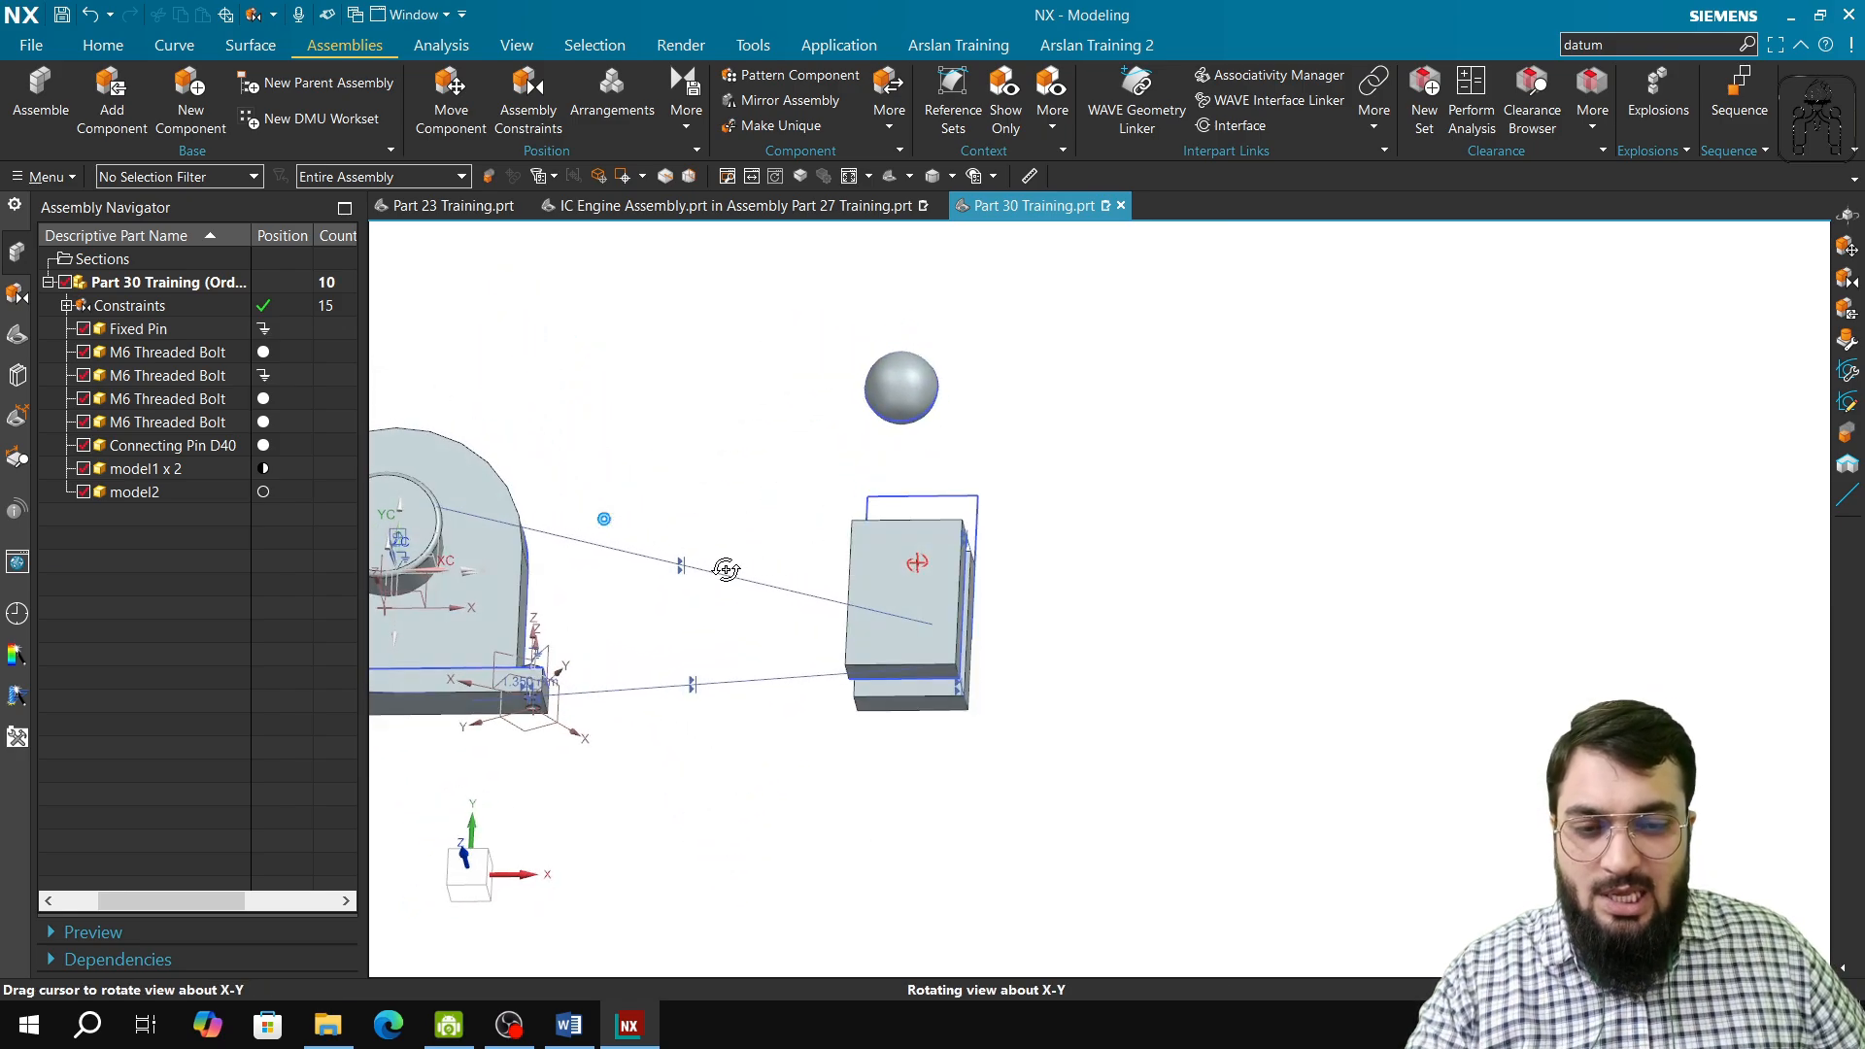
{"action": "left_click", "coordinate": [686, 107]}
{"action": "left_click", "coordinate": [758, 204]}
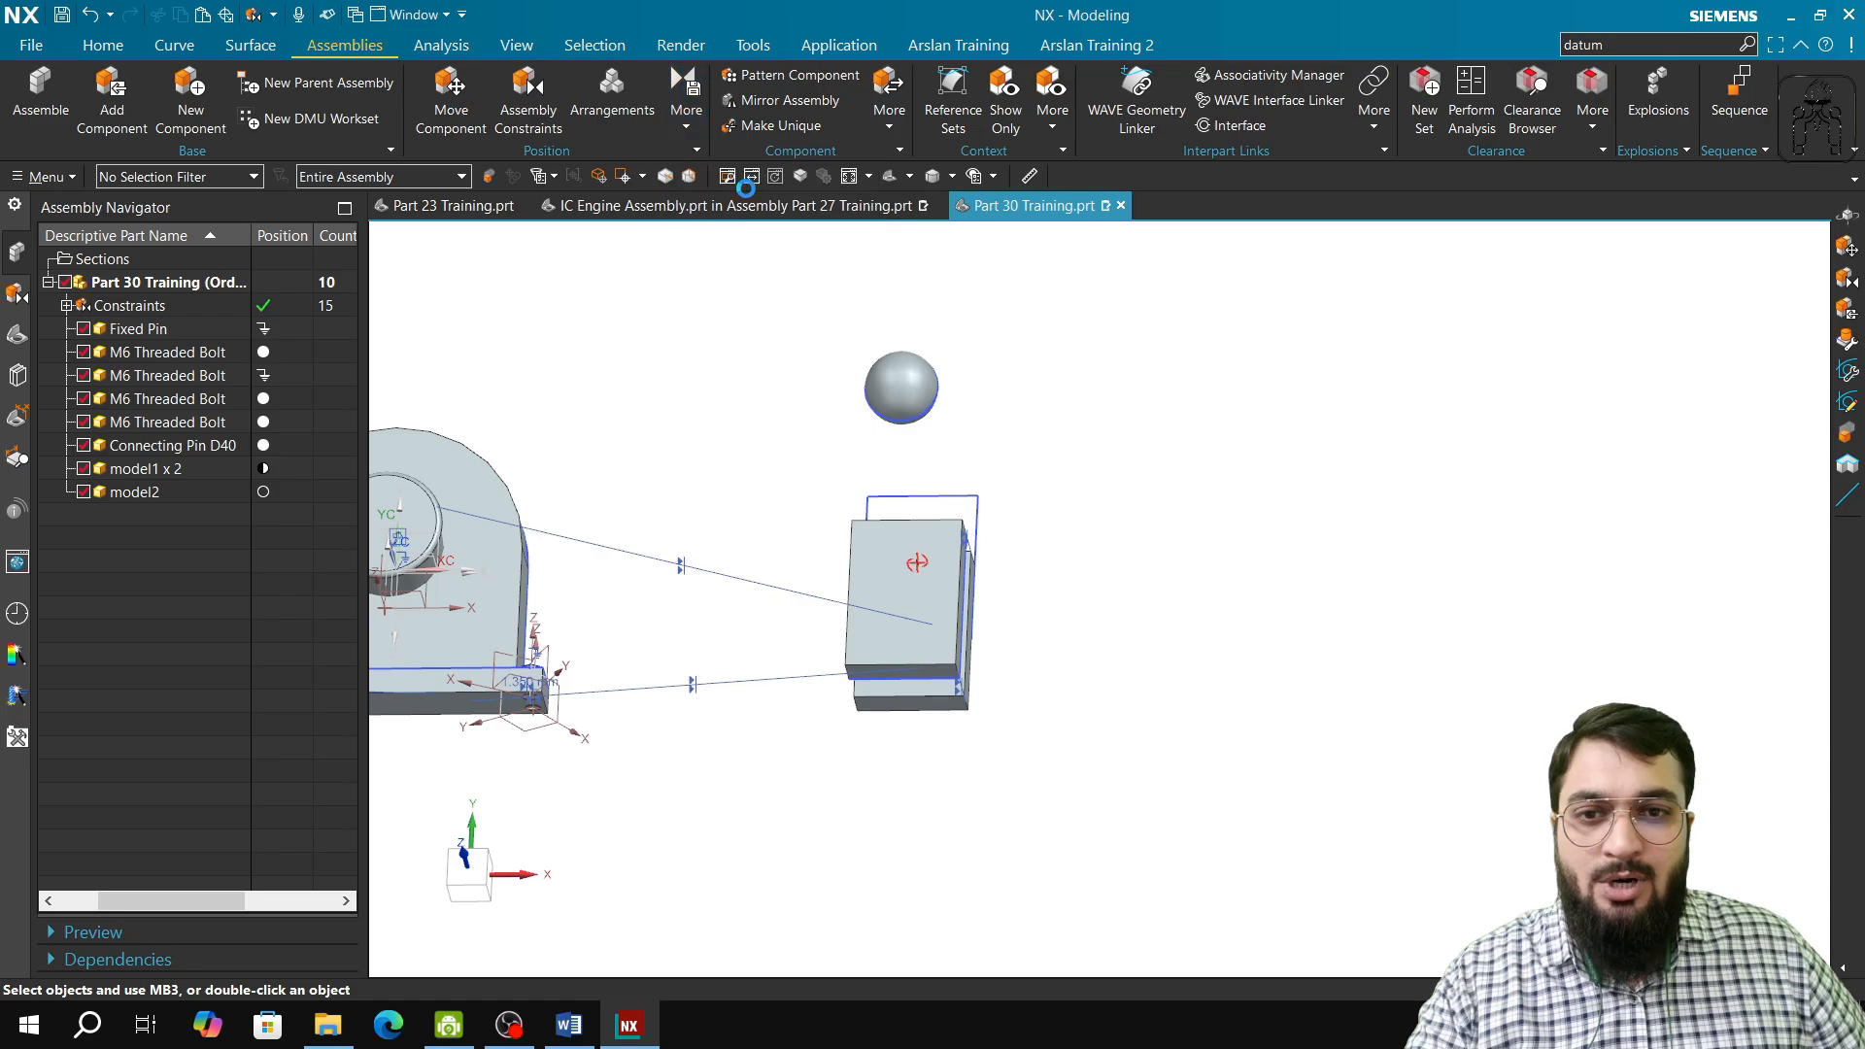
{"action": "middle_click_drag", "start_coordinate": [895, 616], "coordinate": [545, 637]}
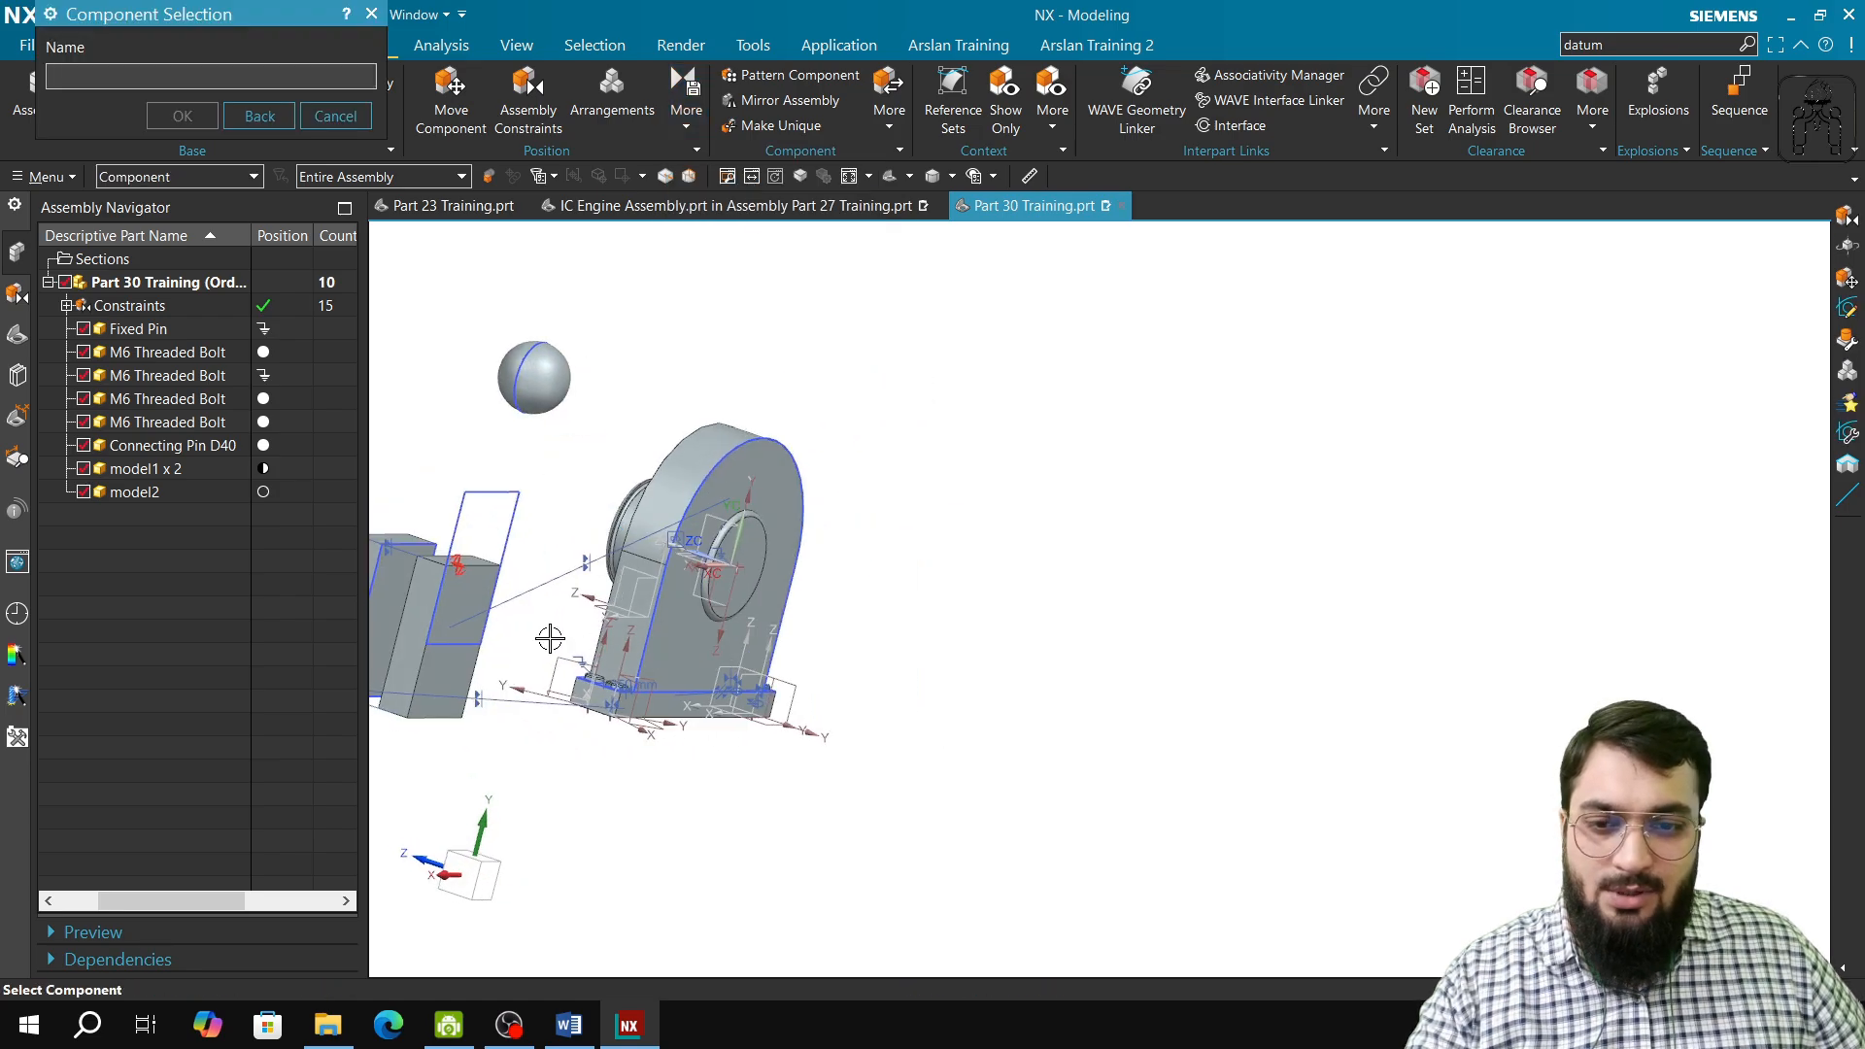
{"action": "scroll", "coordinate": [457, 622], "scroll_direction": "up", "scroll_amount": 5}
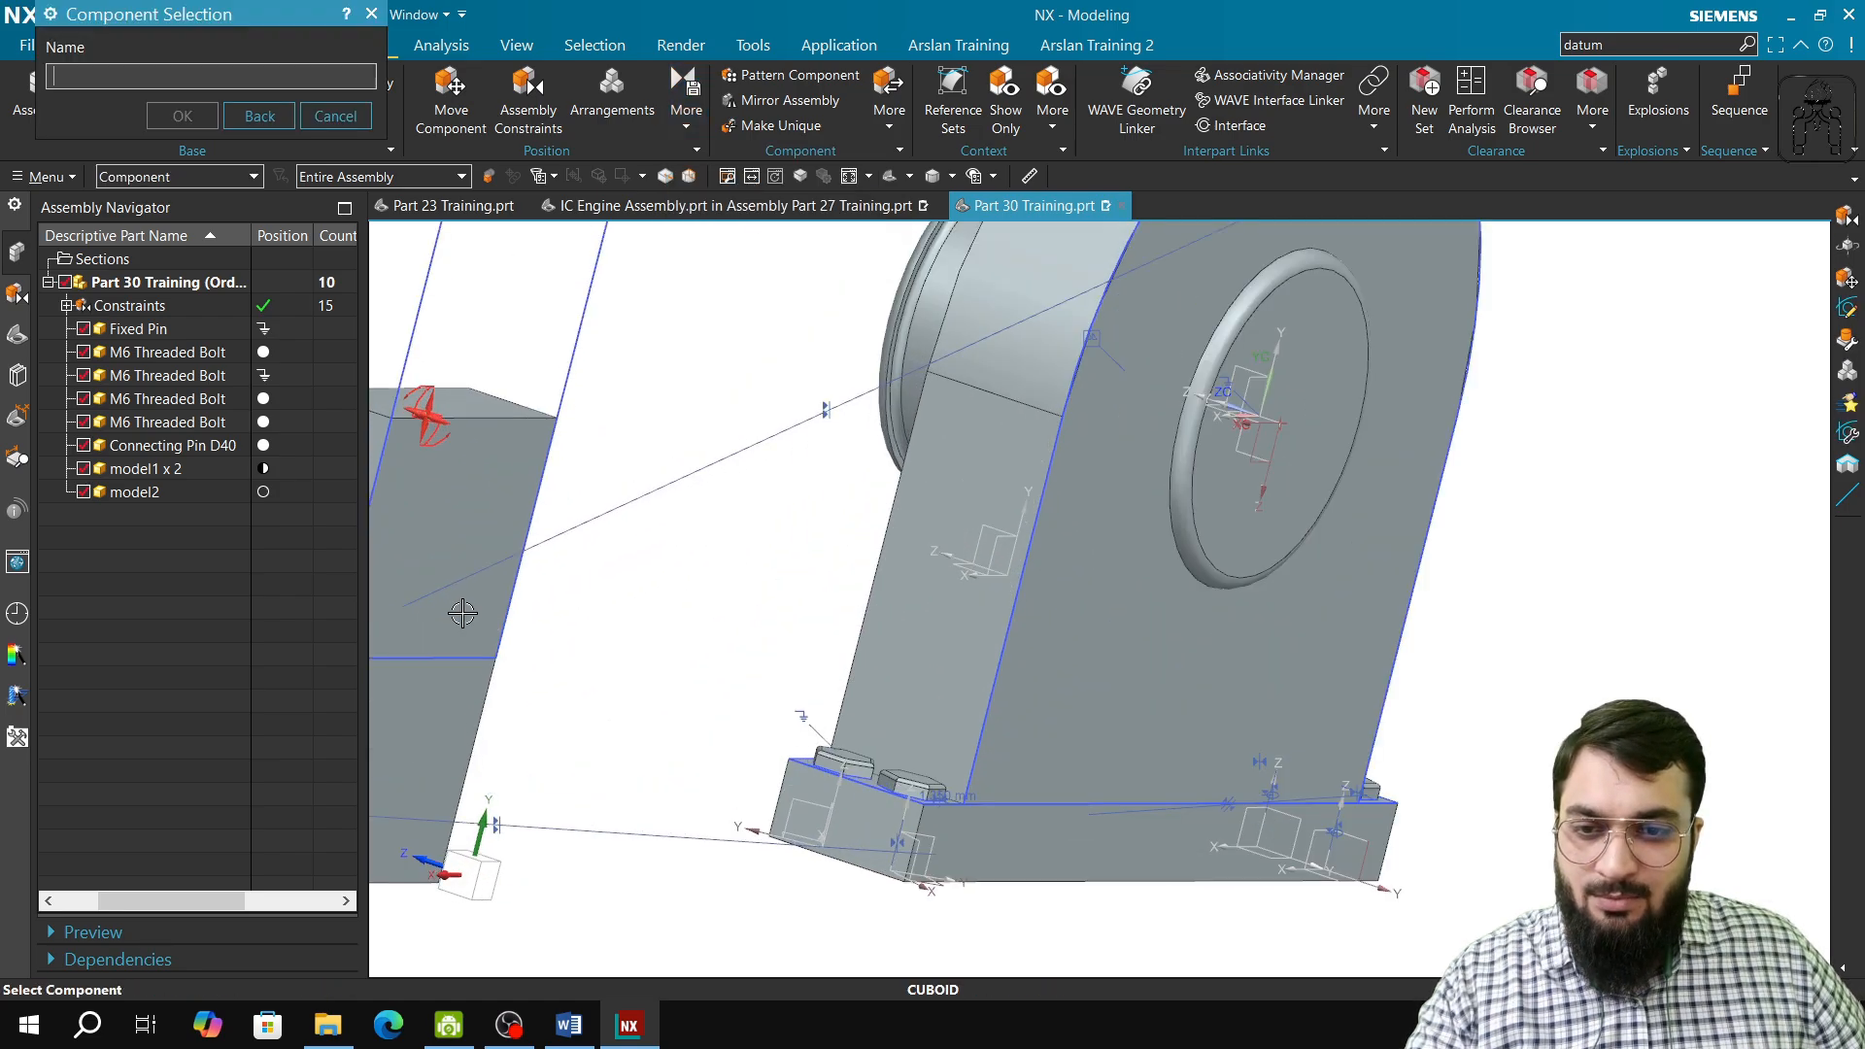
{"action": "left_click", "coordinate": [423, 541]}
{"action": "middle_click_drag", "start_coordinate": [436, 666], "coordinate": [843, 599], "text": "shift"}
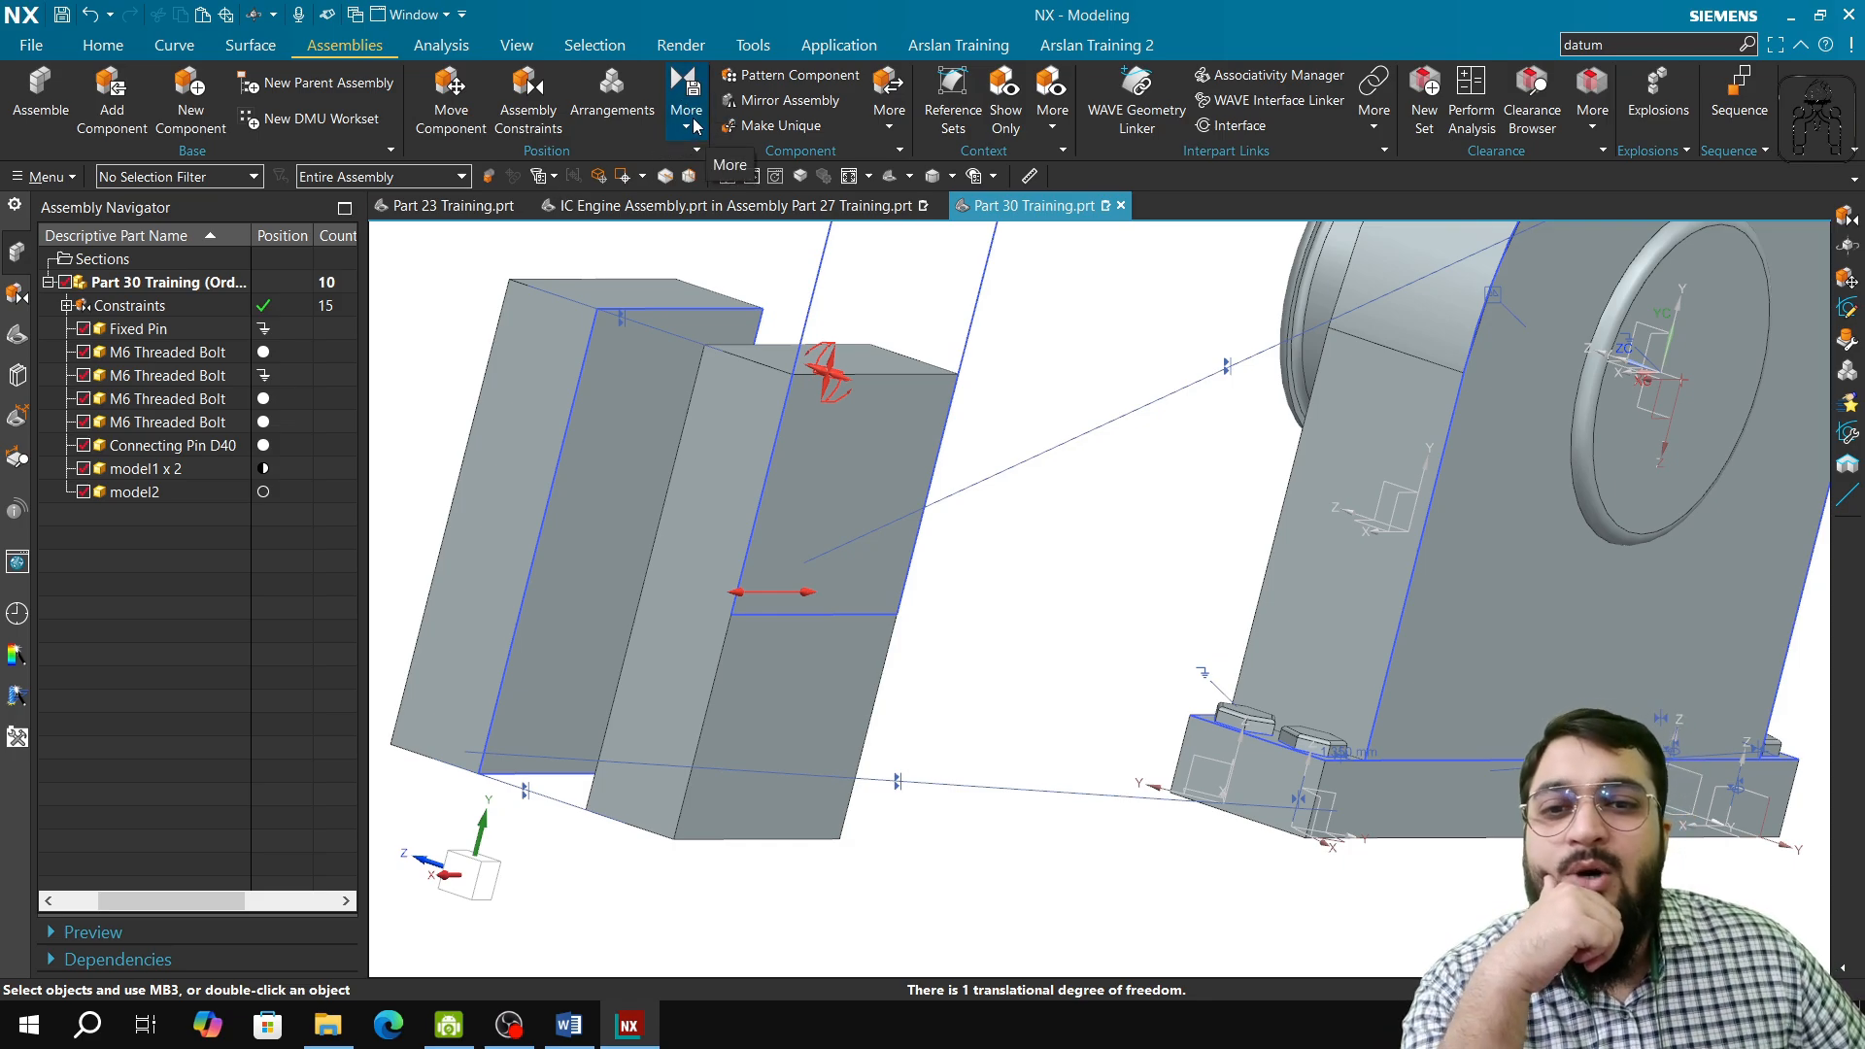
Step: Add a Distance constraint of 75 mm between the CUBOID block's narrow side face and the Fixed Pin's side face, and close the command
{"action": "left_click", "coordinate": [527, 95]}
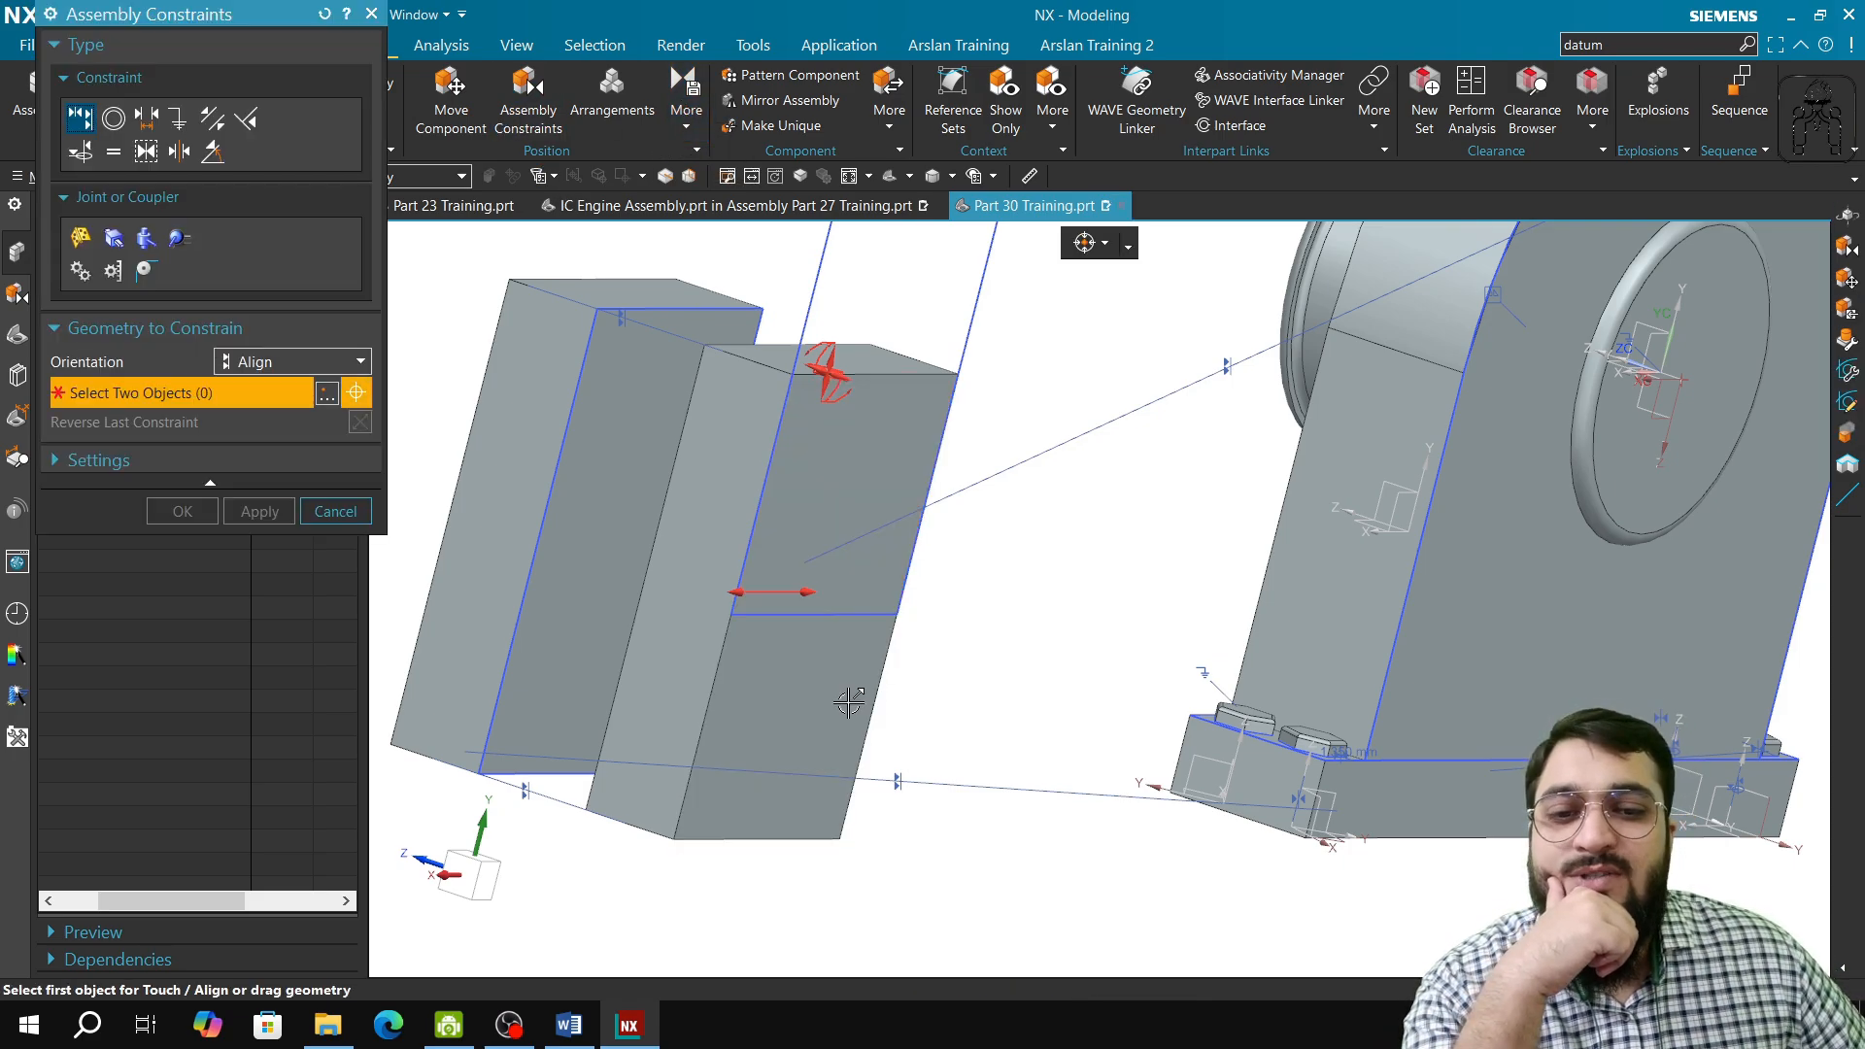
{"action": "middle_click_drag", "start_coordinate": [850, 776], "coordinate": [700, 769]}
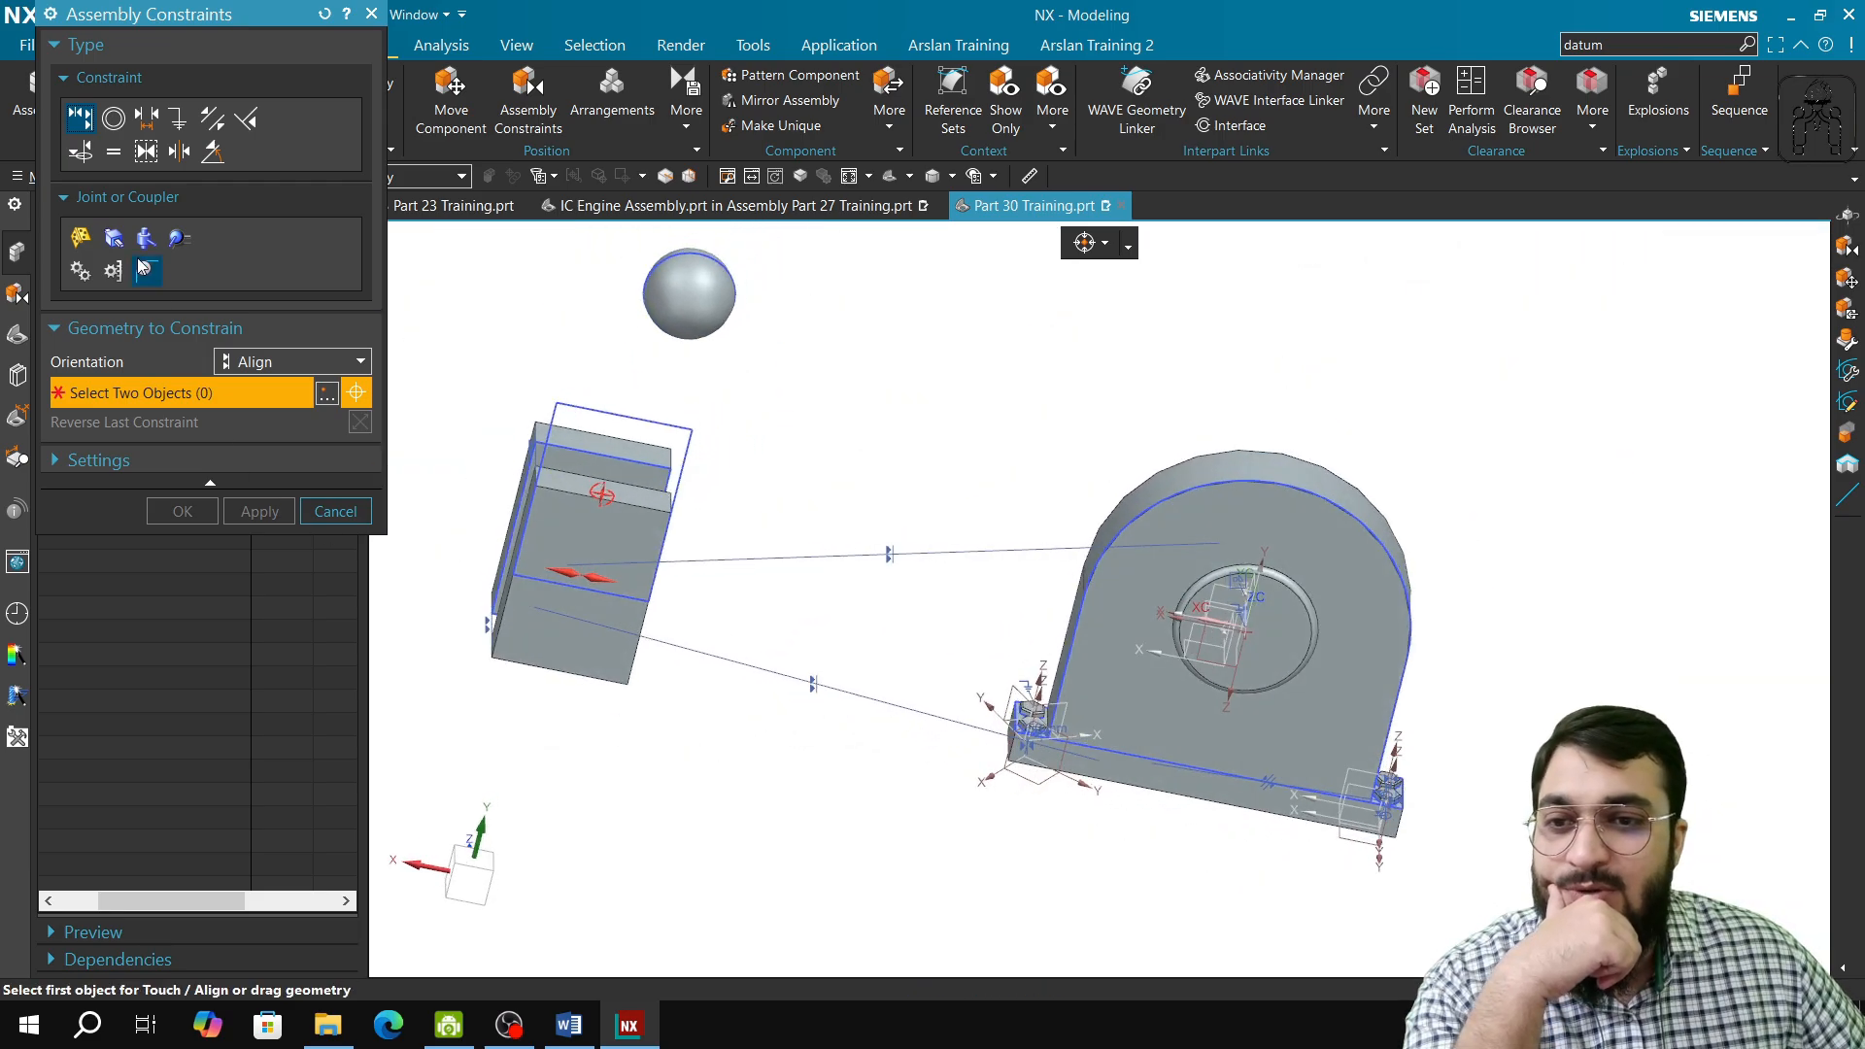
{"action": "left_click", "coordinate": [153, 123]}
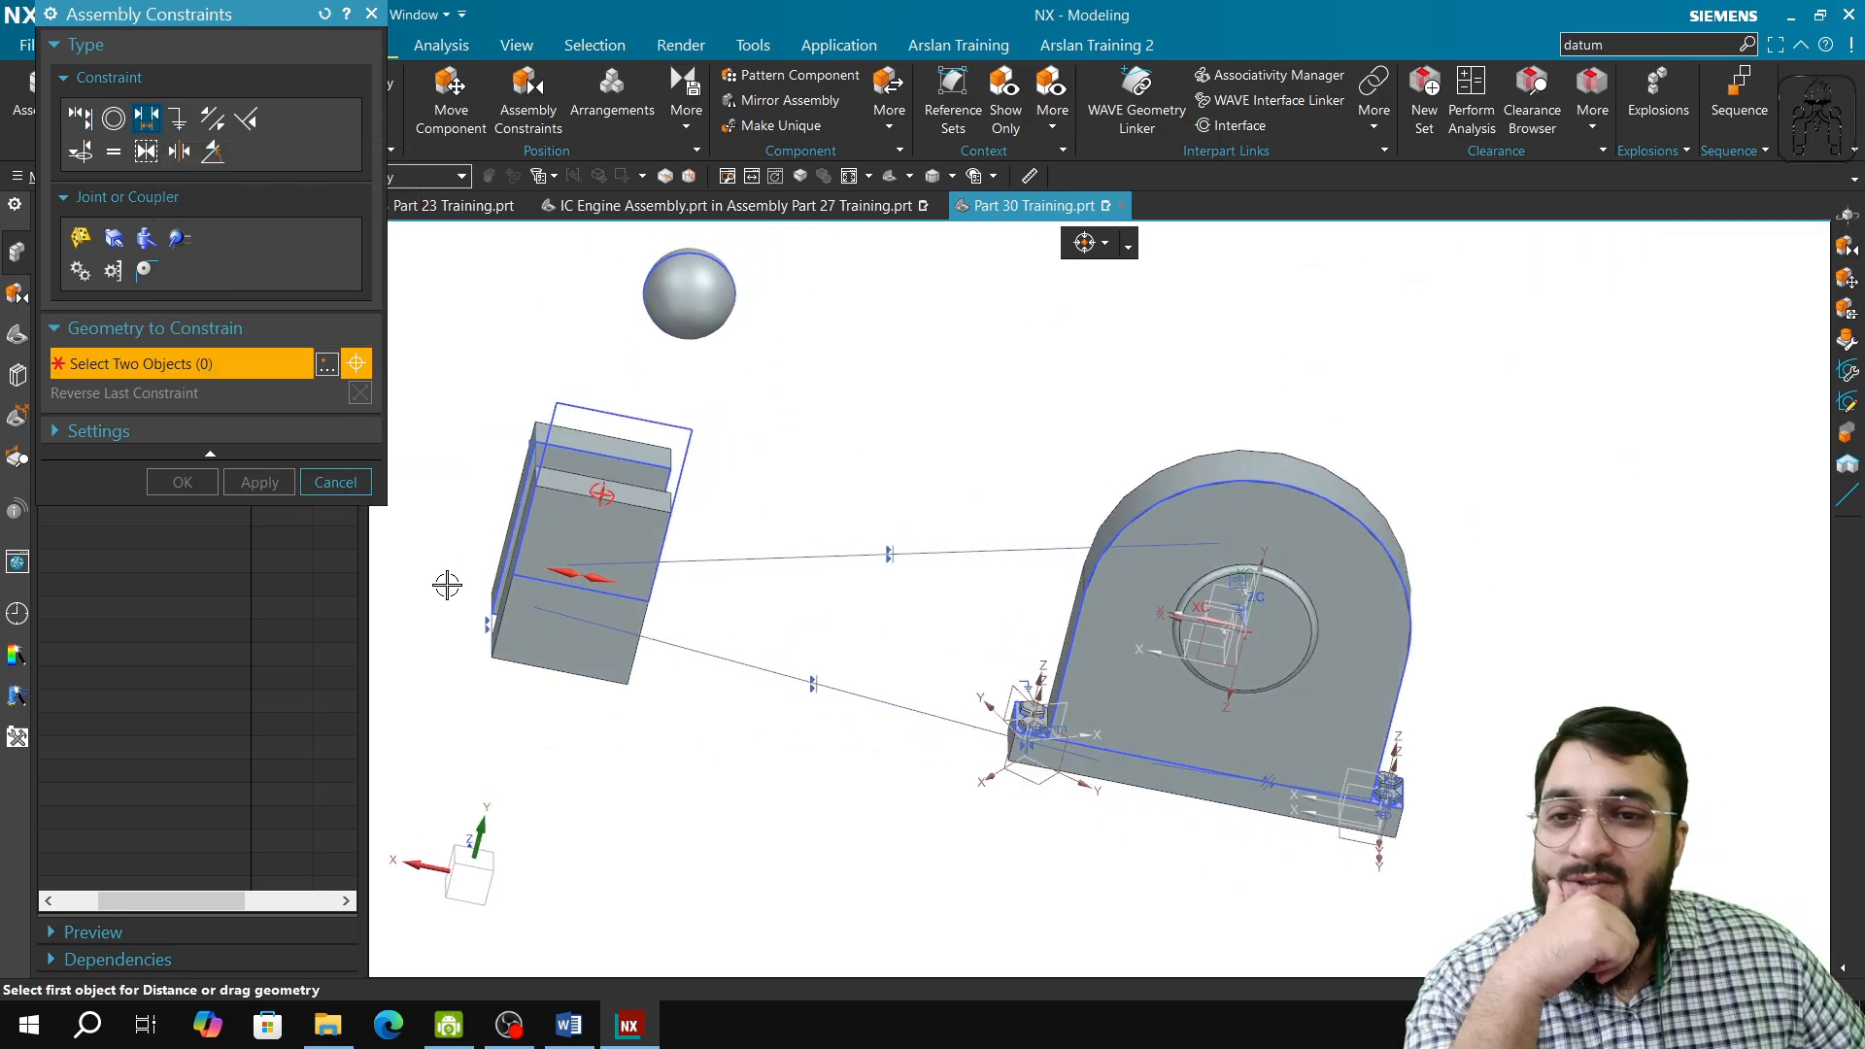
{"action": "middle_click_drag", "start_coordinate": [622, 646], "coordinate": [685, 627]}
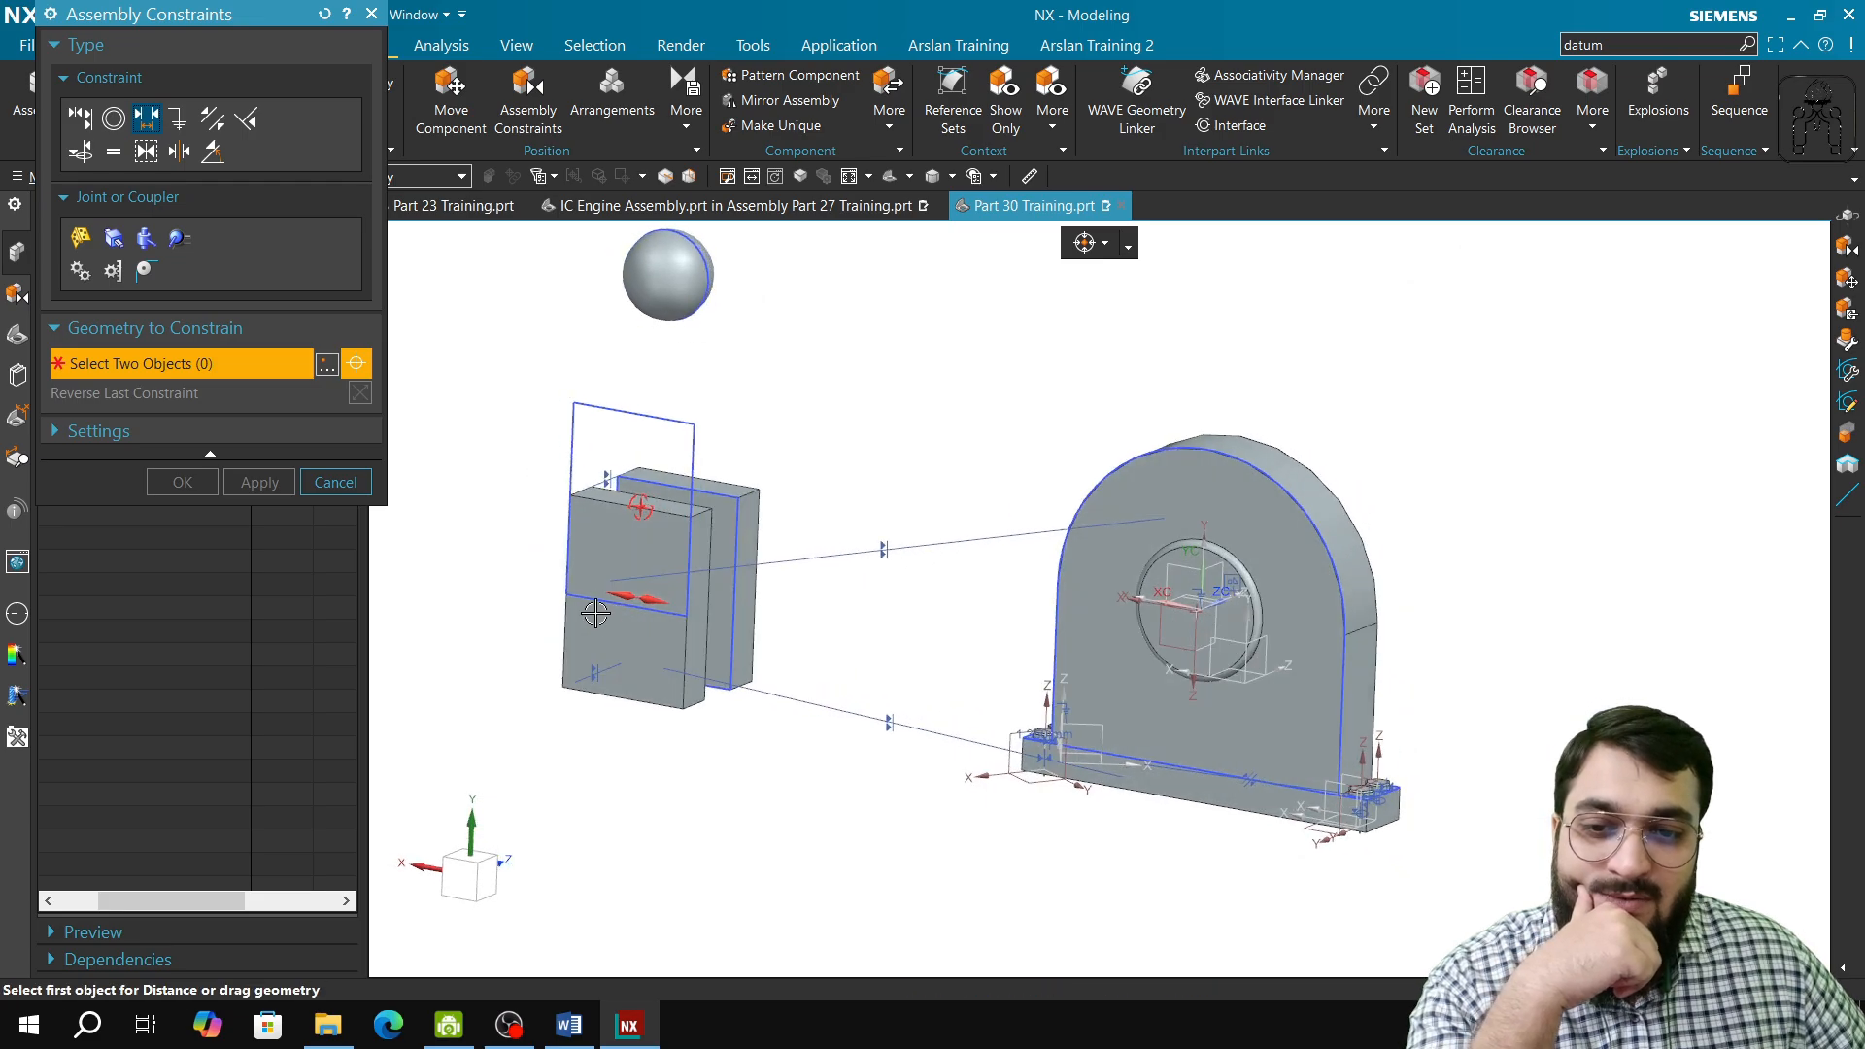
{"action": "left_click", "coordinate": [697, 630]}
{"action": "middle_click_drag", "start_coordinate": [846, 764], "coordinate": [933, 753]}
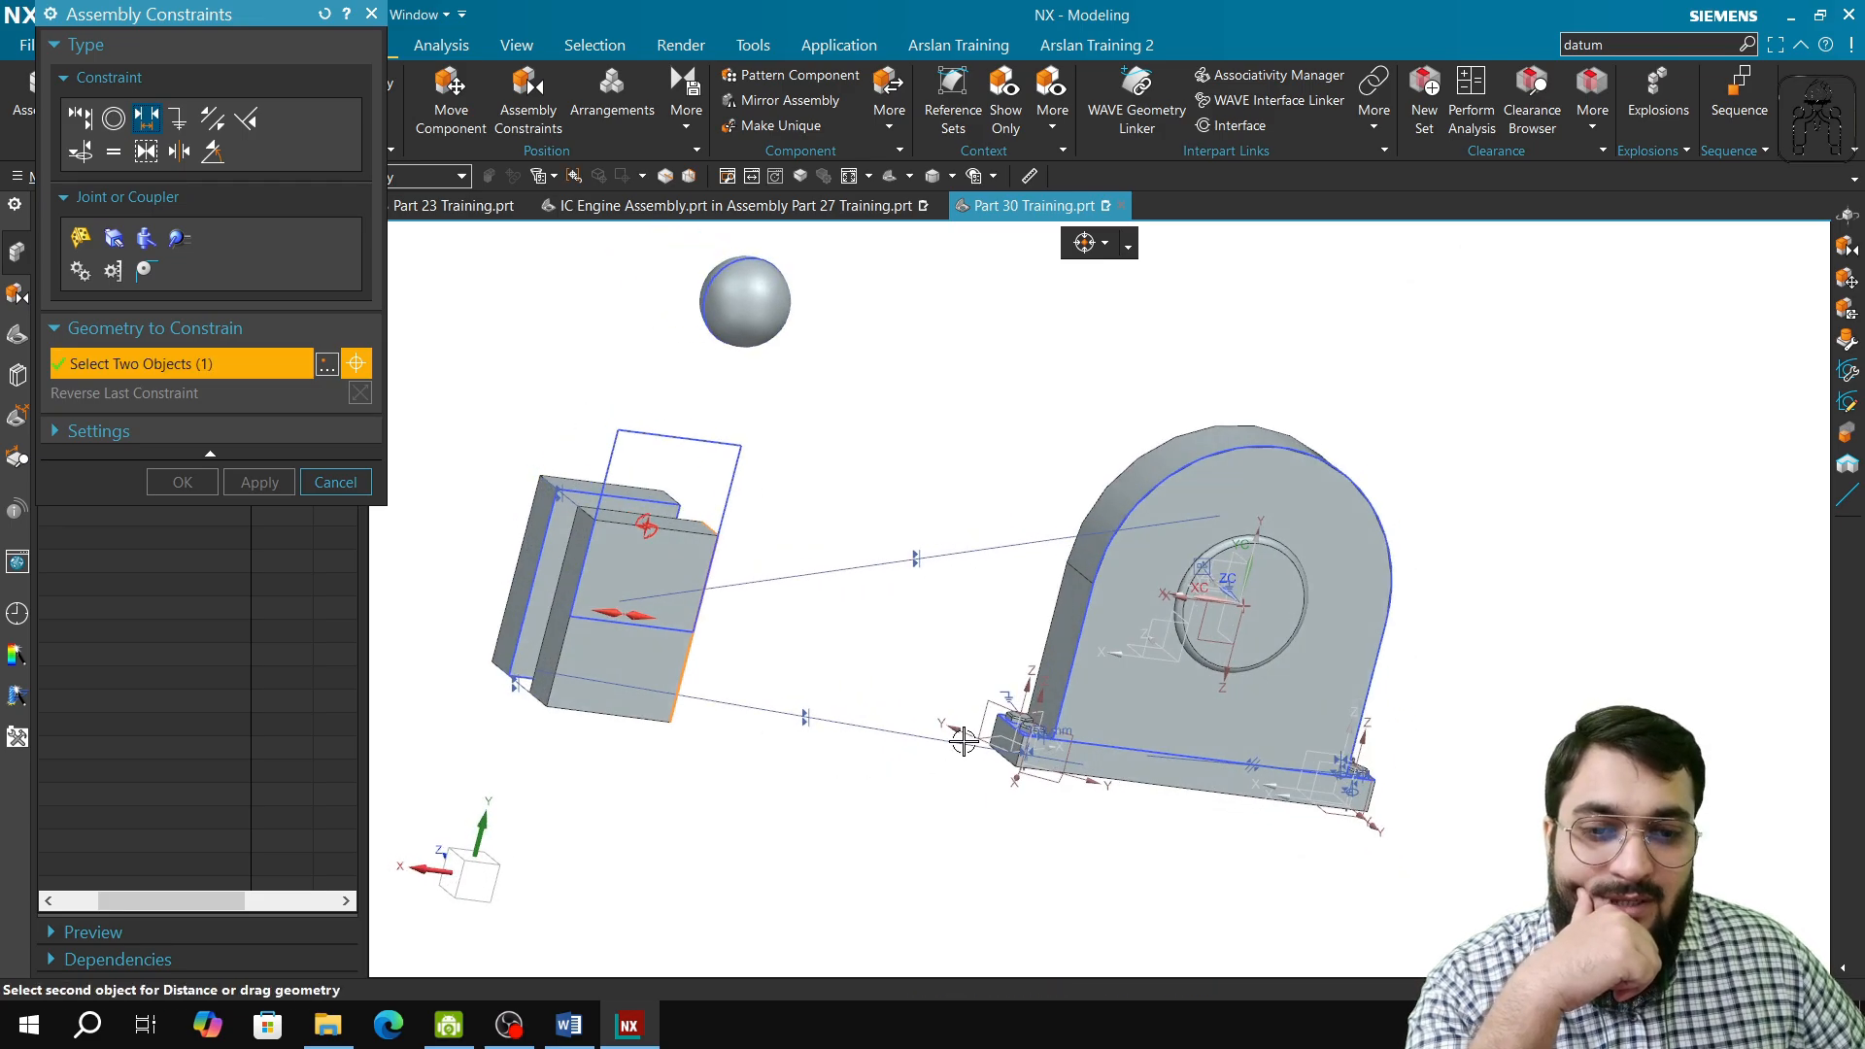
{"action": "left_click", "coordinate": [1053, 658]}
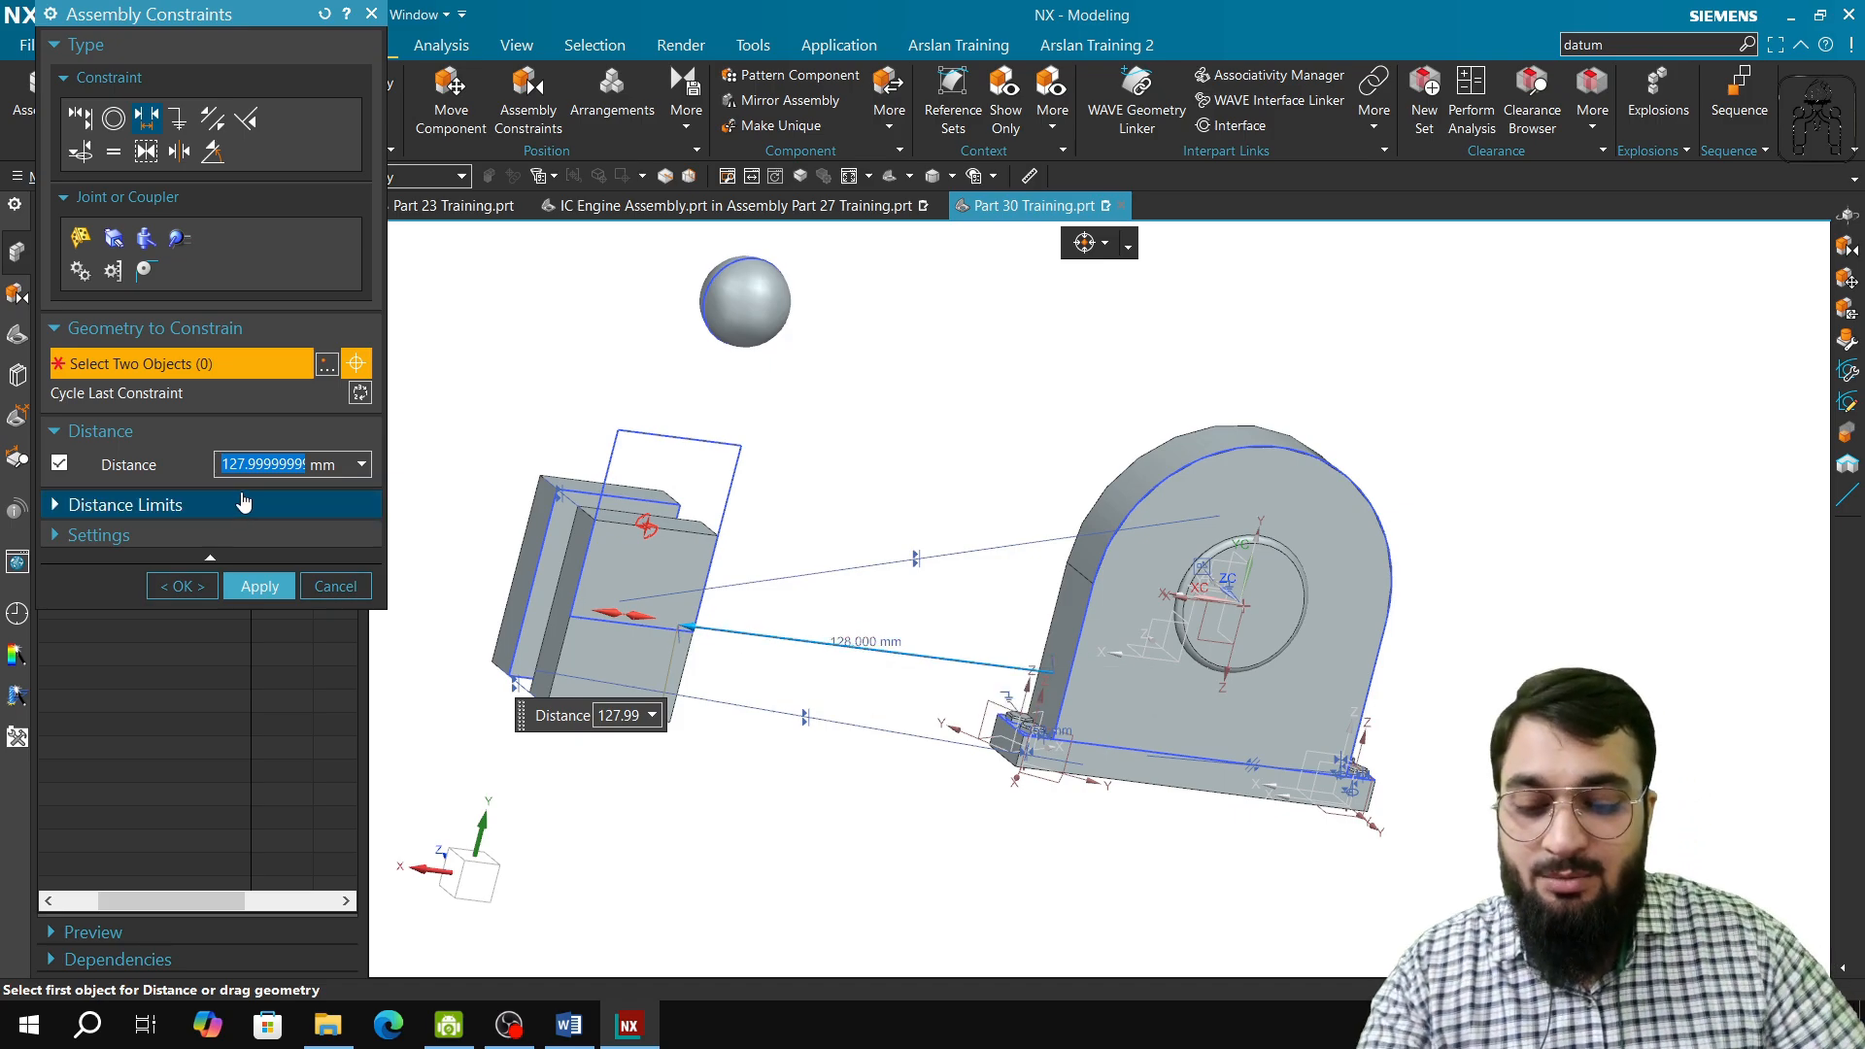
{"action": "type", "text": "75"}
{"action": "key", "text": "Return"}
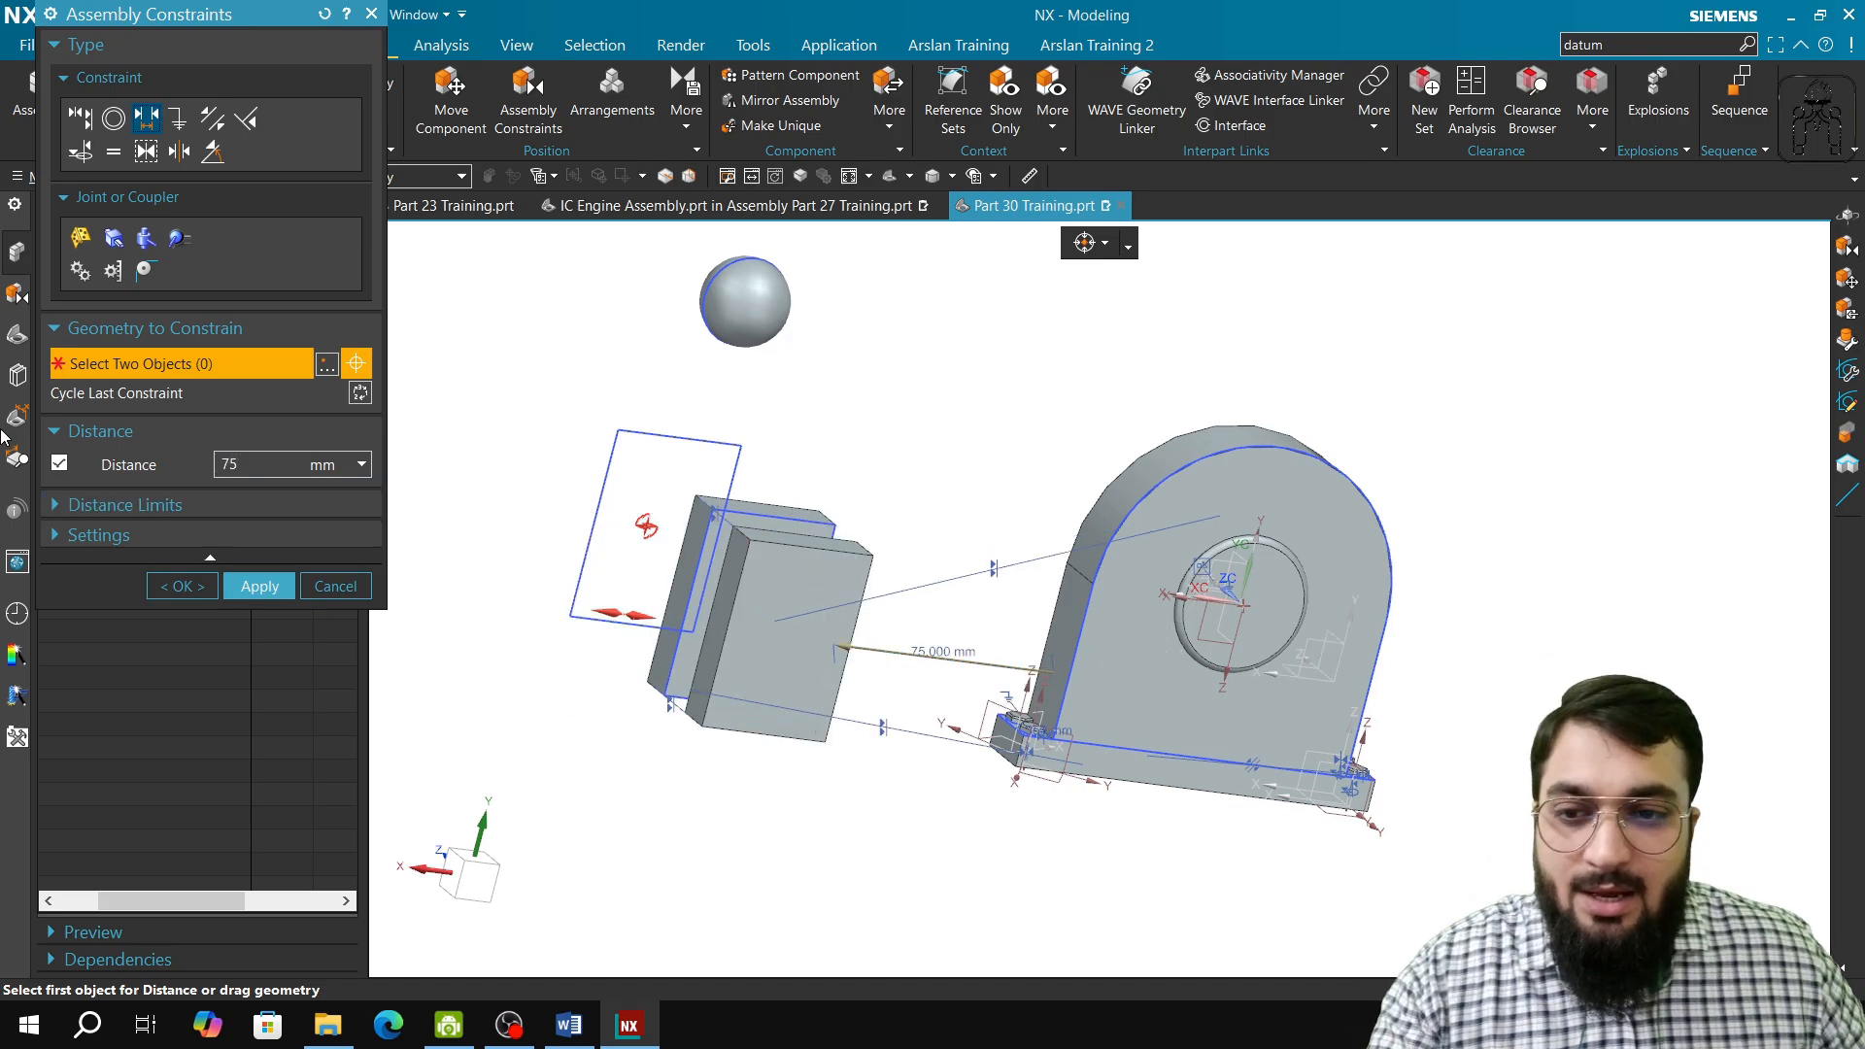
{"action": "left_click", "coordinate": [259, 586]}
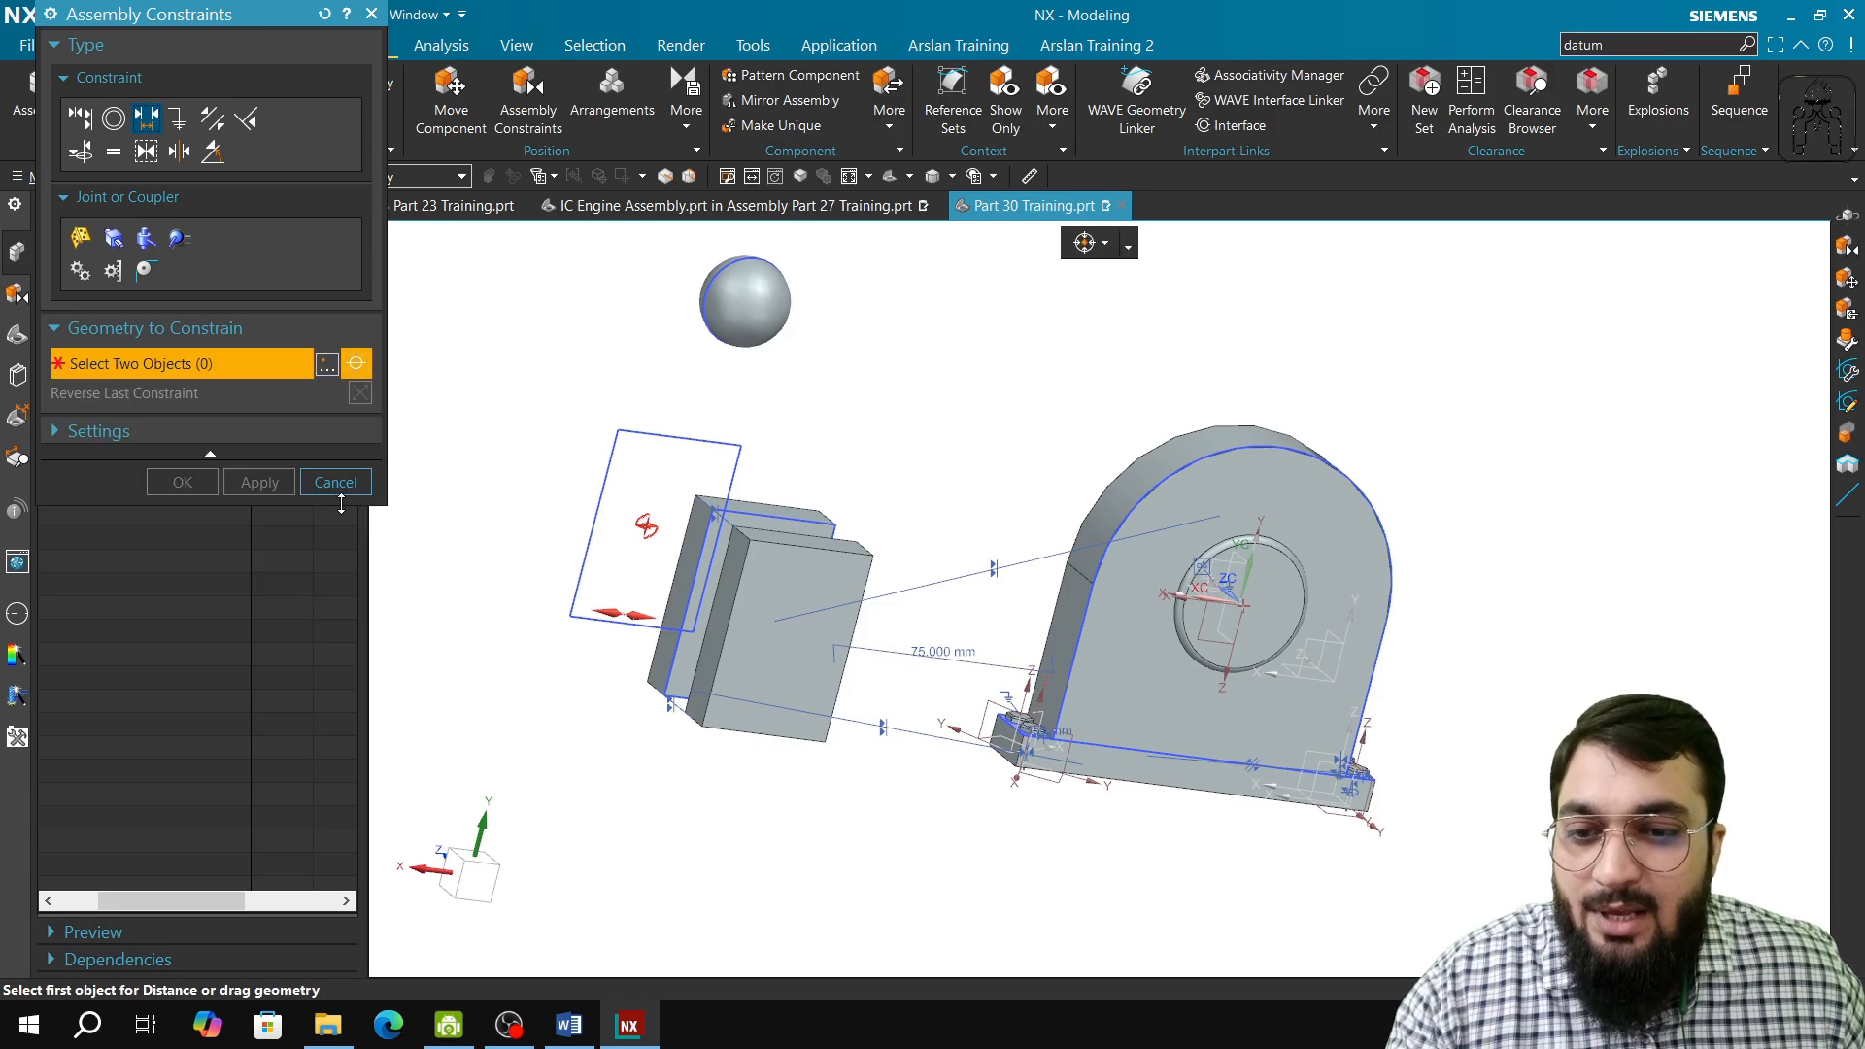
{"action": "left_click", "coordinate": [335, 483]}
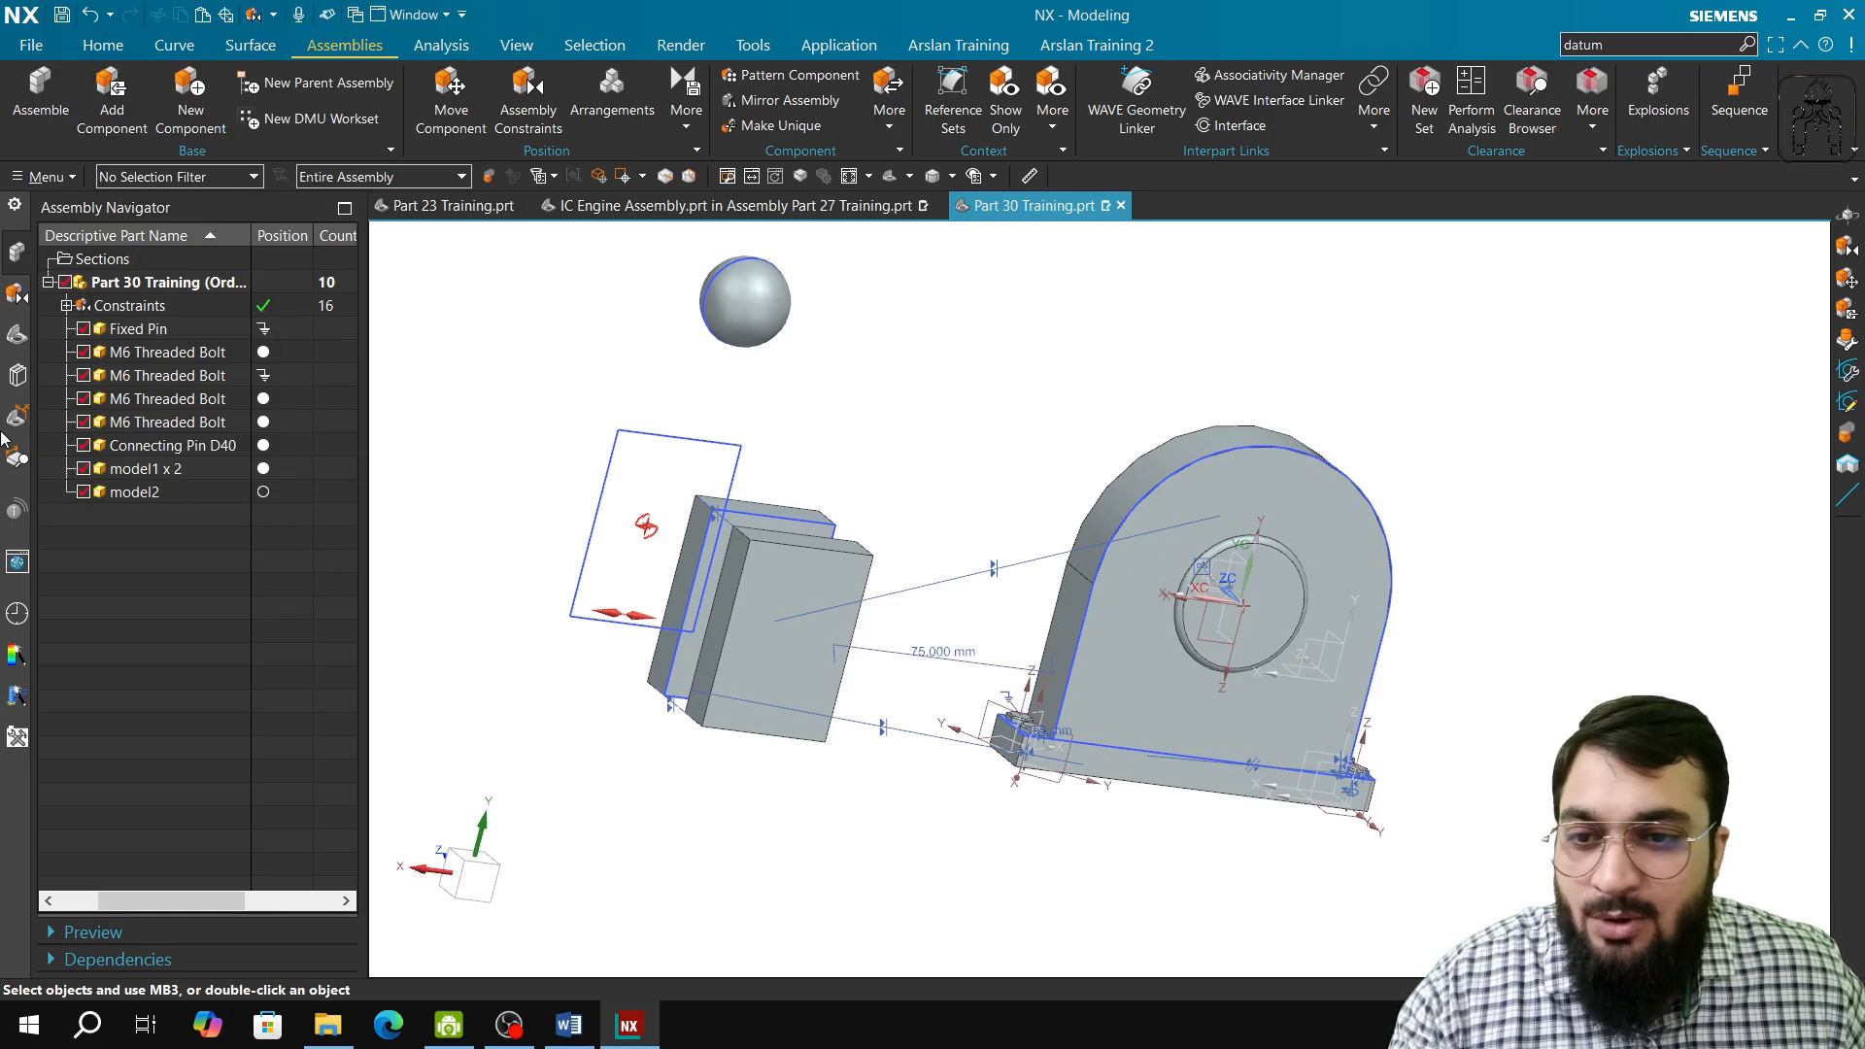
Step: Hide Sketch (3) and Sketch (5) in the model history and return to the assembly component tree
{"action": "left_click", "coordinate": [13, 336]}
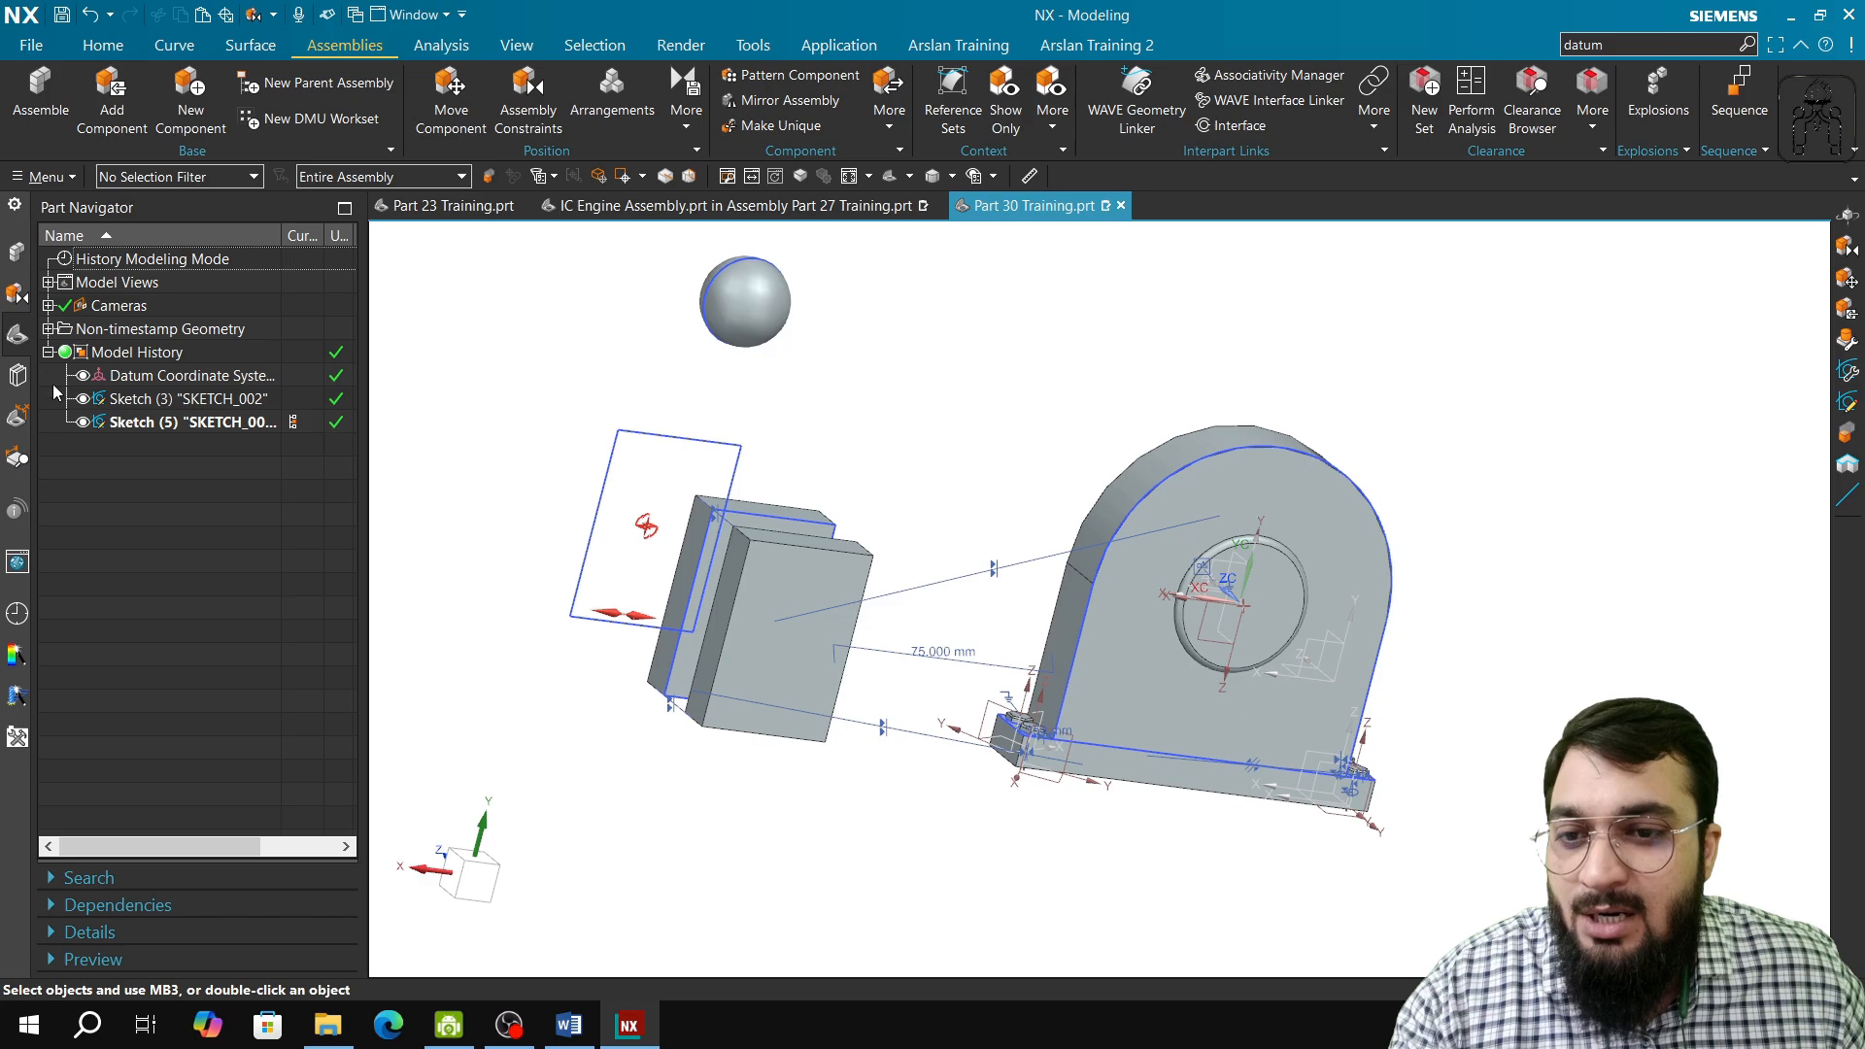
{"action": "left_click", "coordinate": [82, 400]}
{"action": "left_click", "coordinate": [82, 422]}
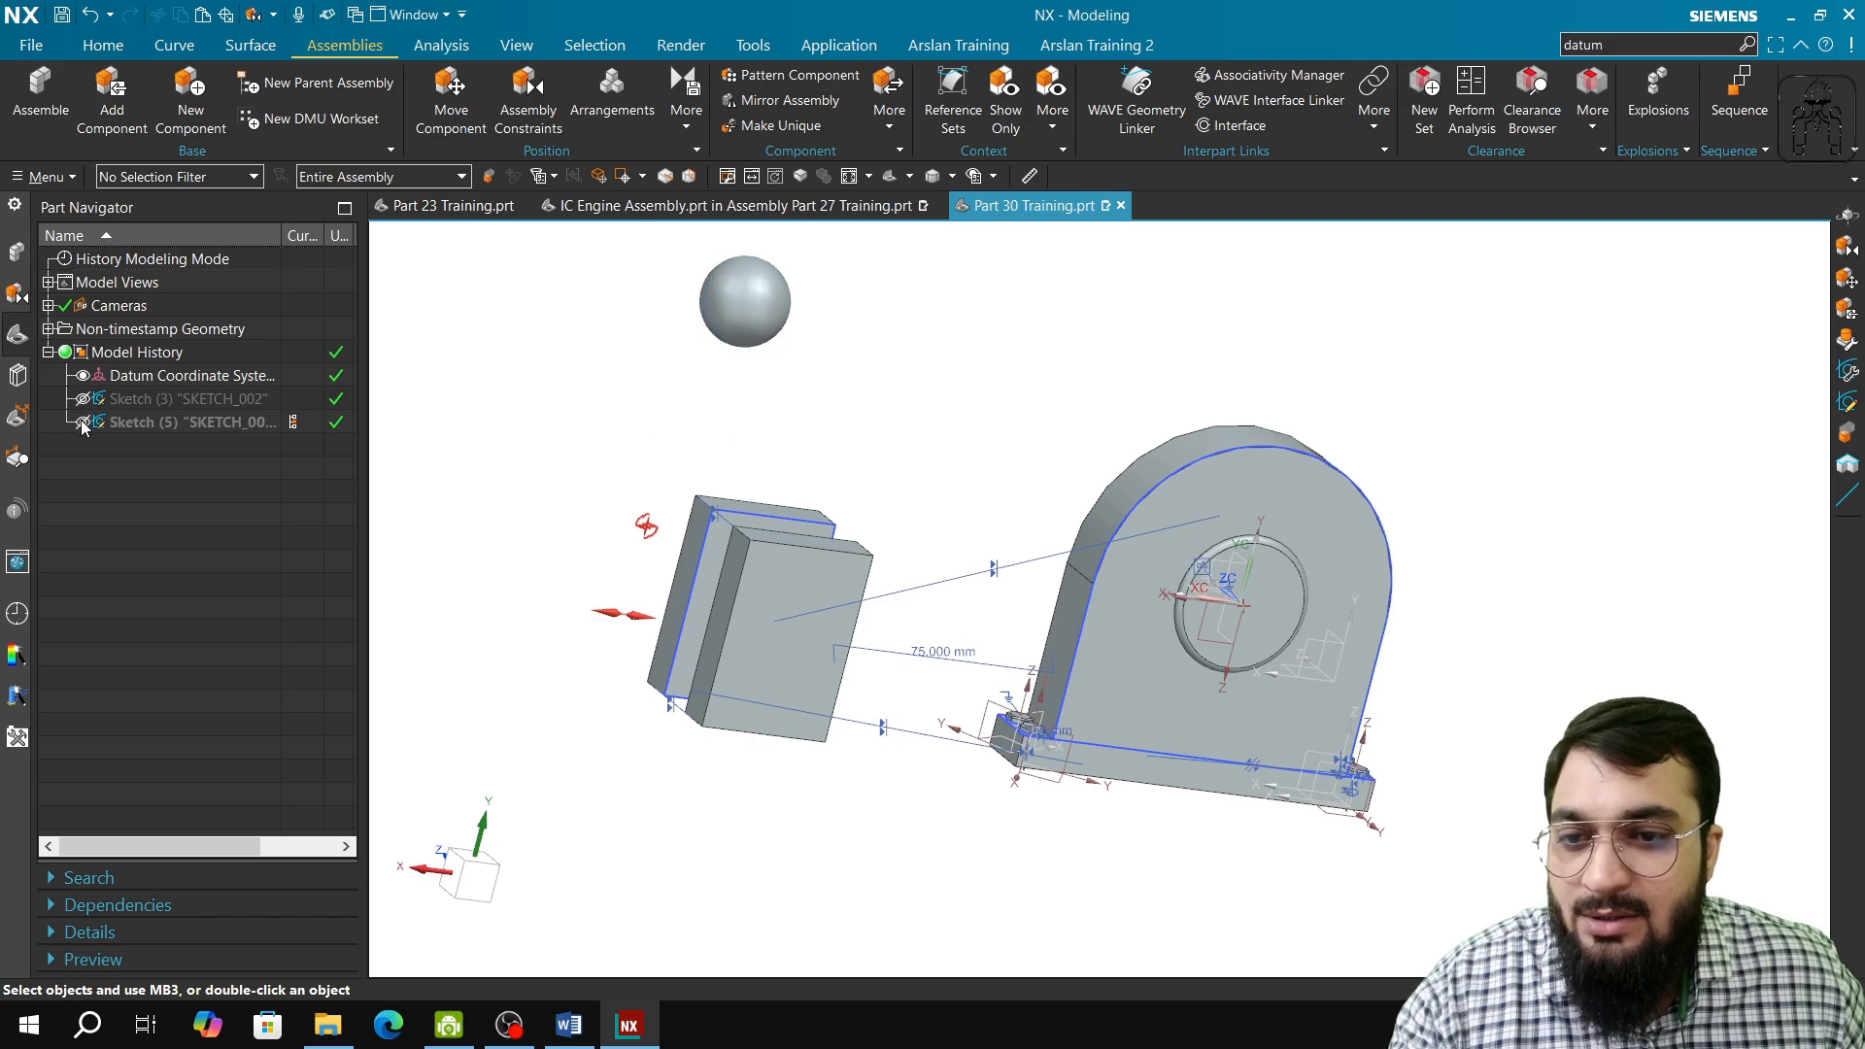
{"action": "left_click", "coordinate": [12, 254]}
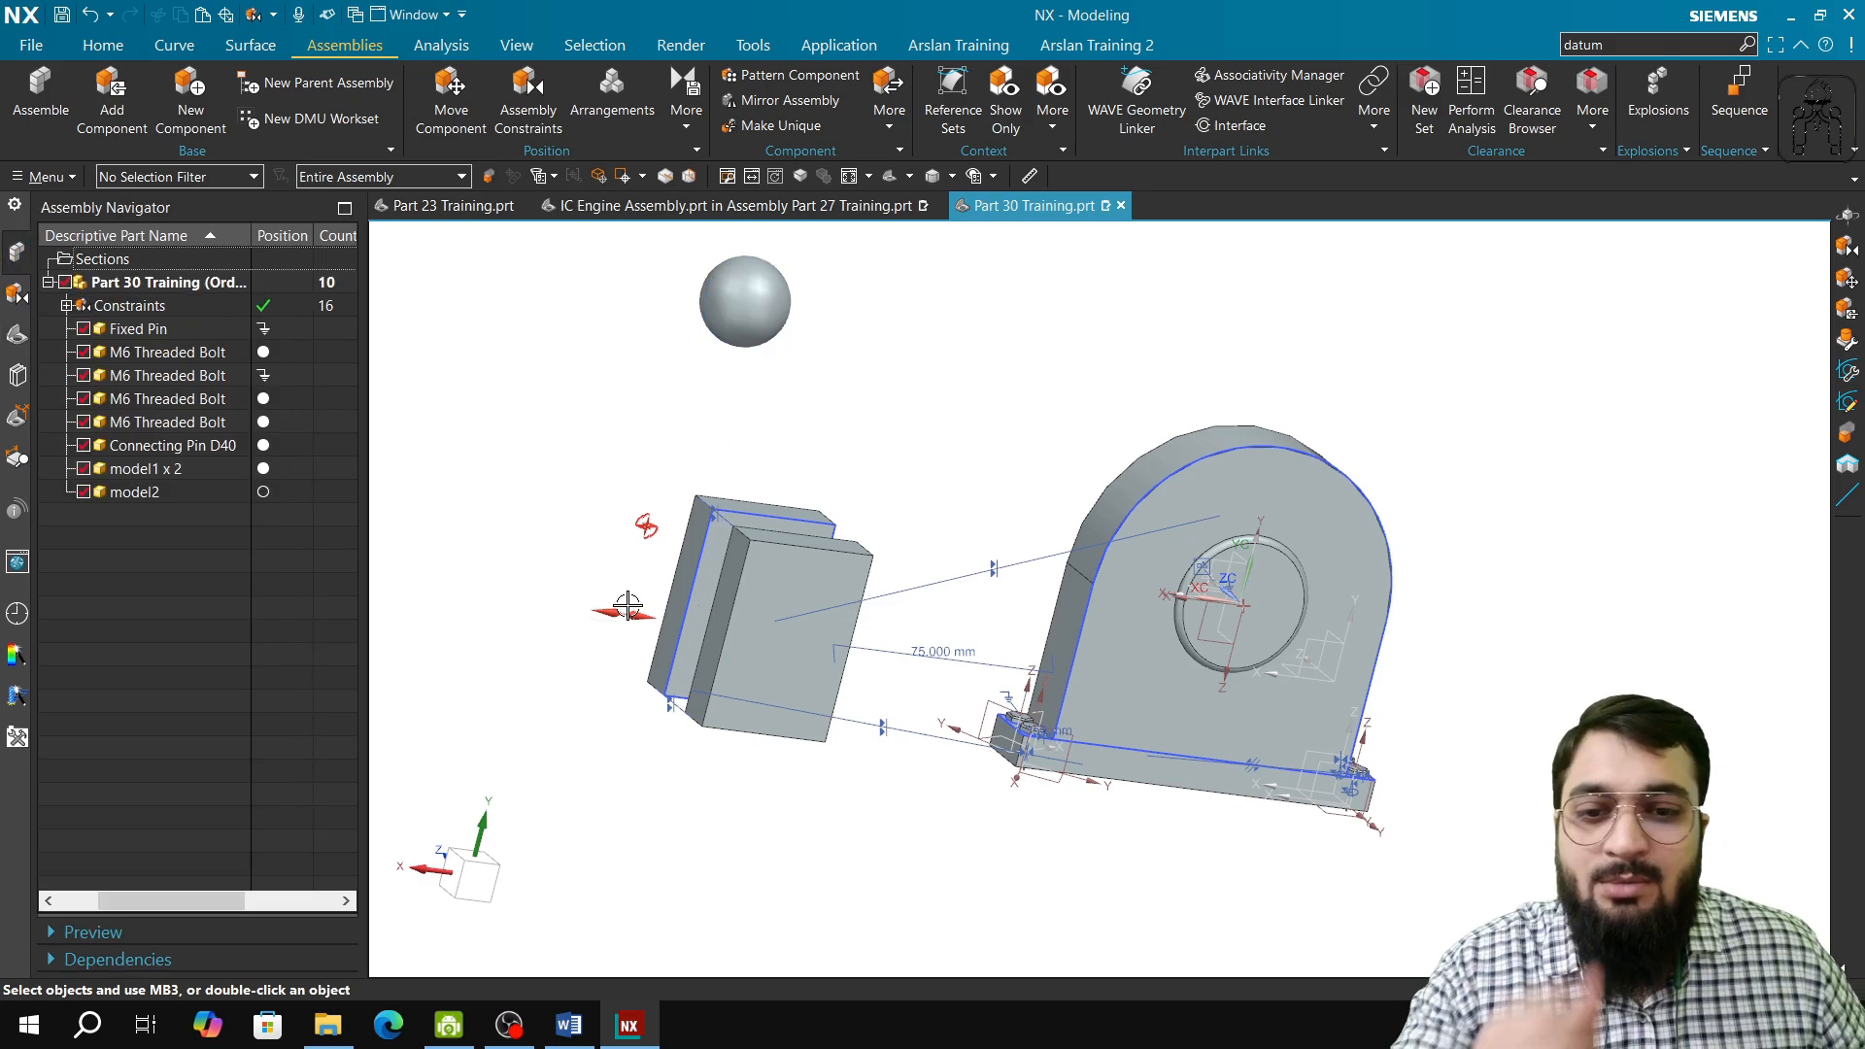
{"action": "middle_click_drag", "start_coordinate": [768, 622], "coordinate": [512, 662]}
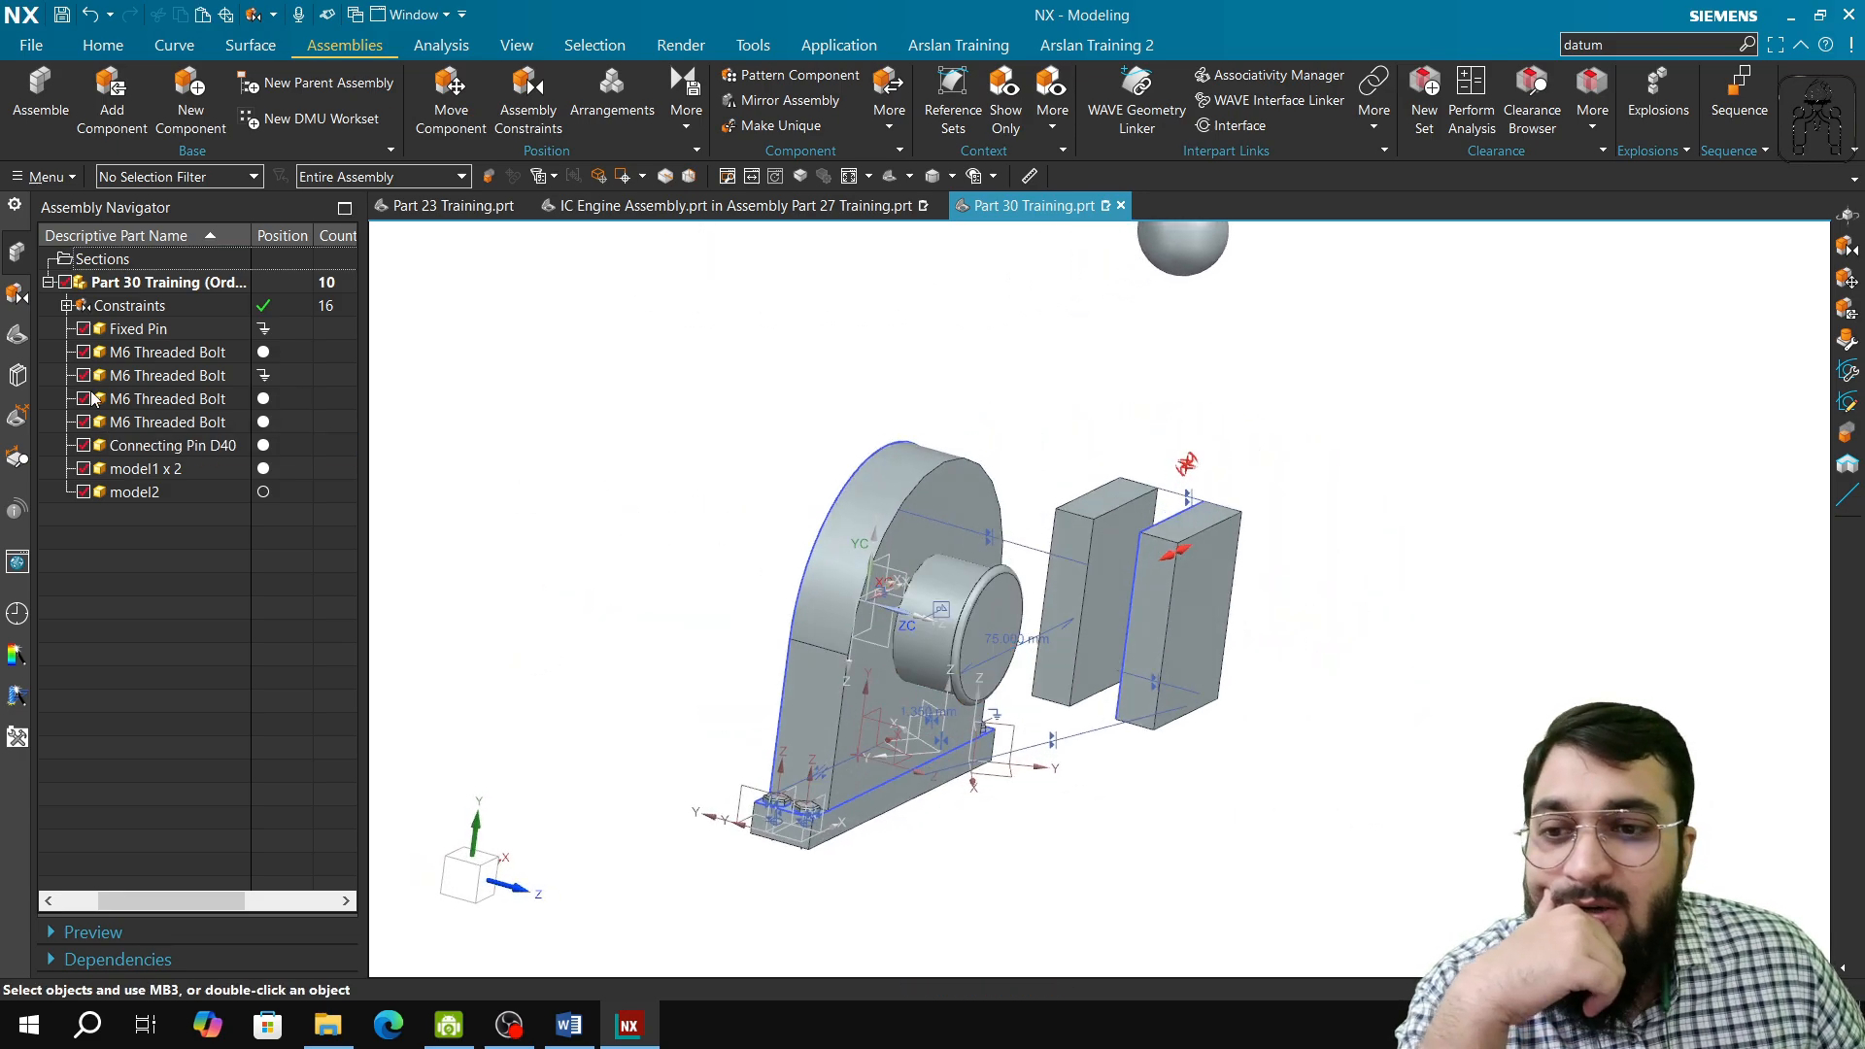
{"action": "left_click", "coordinate": [12, 340]}
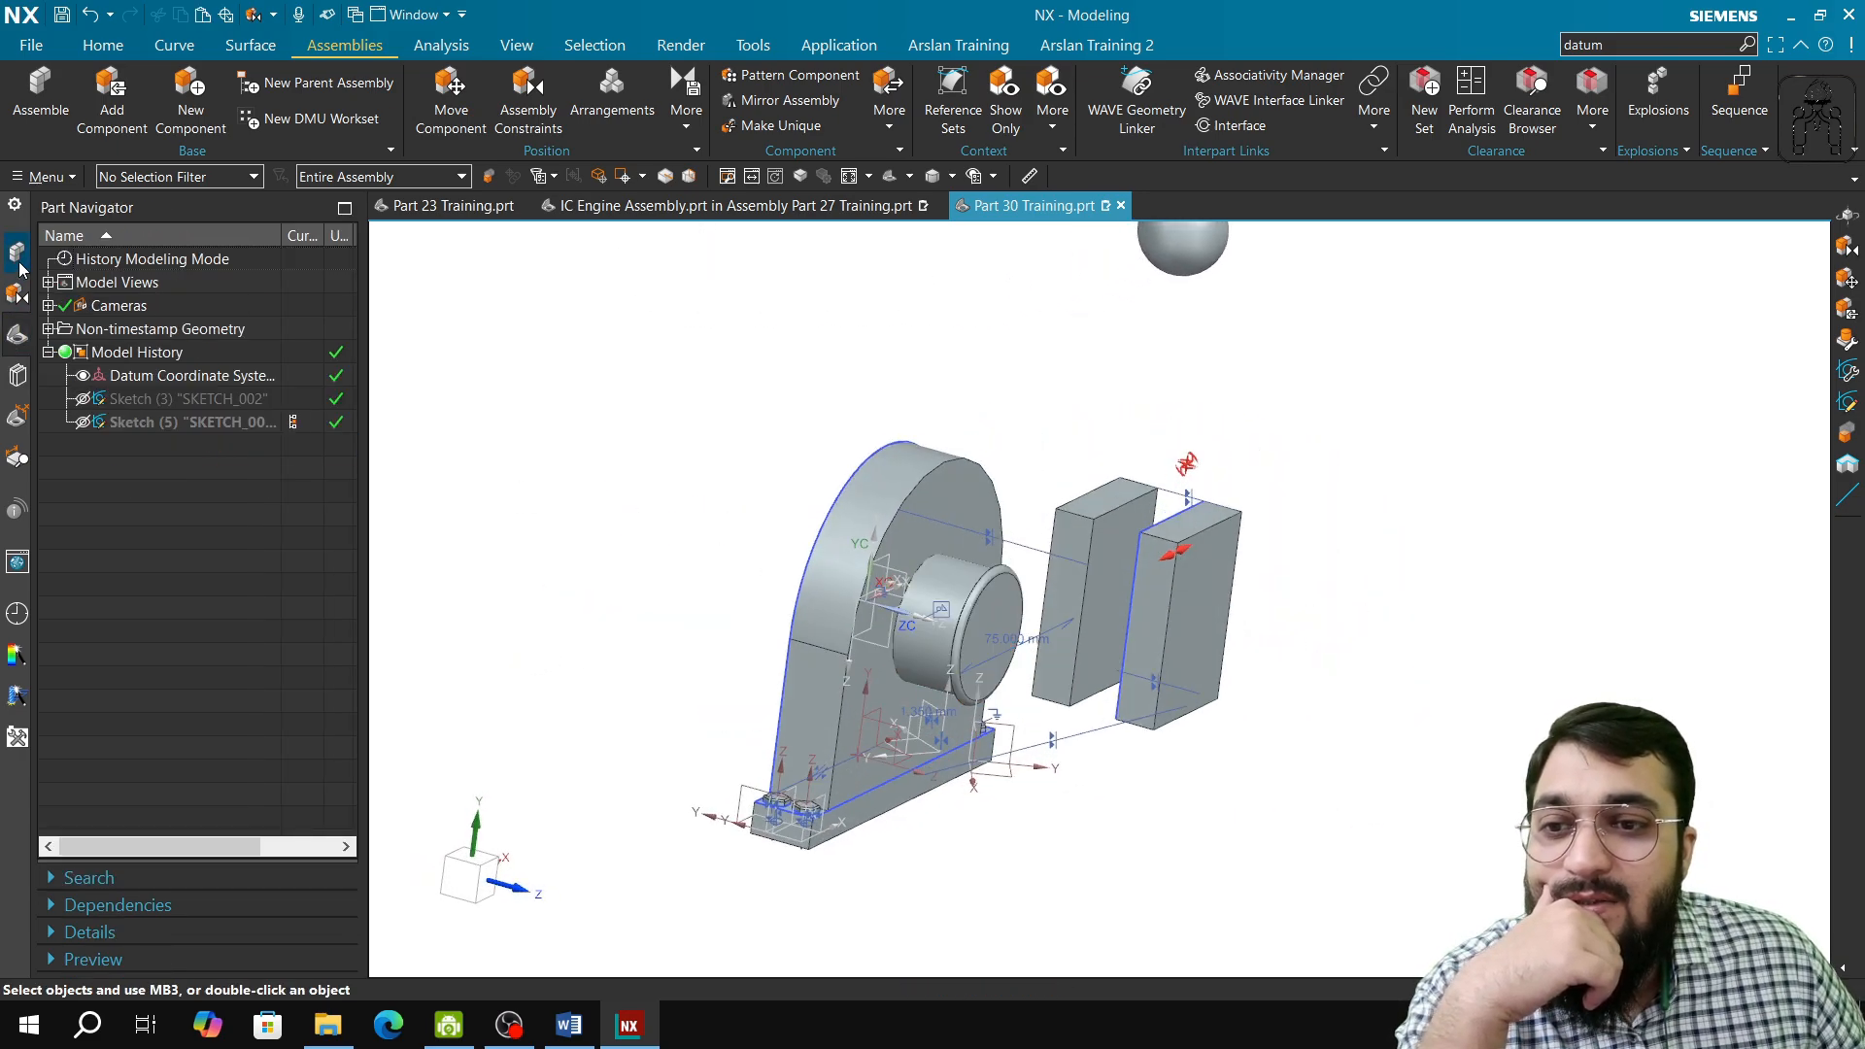
{"action": "left_click", "coordinate": [19, 270]}
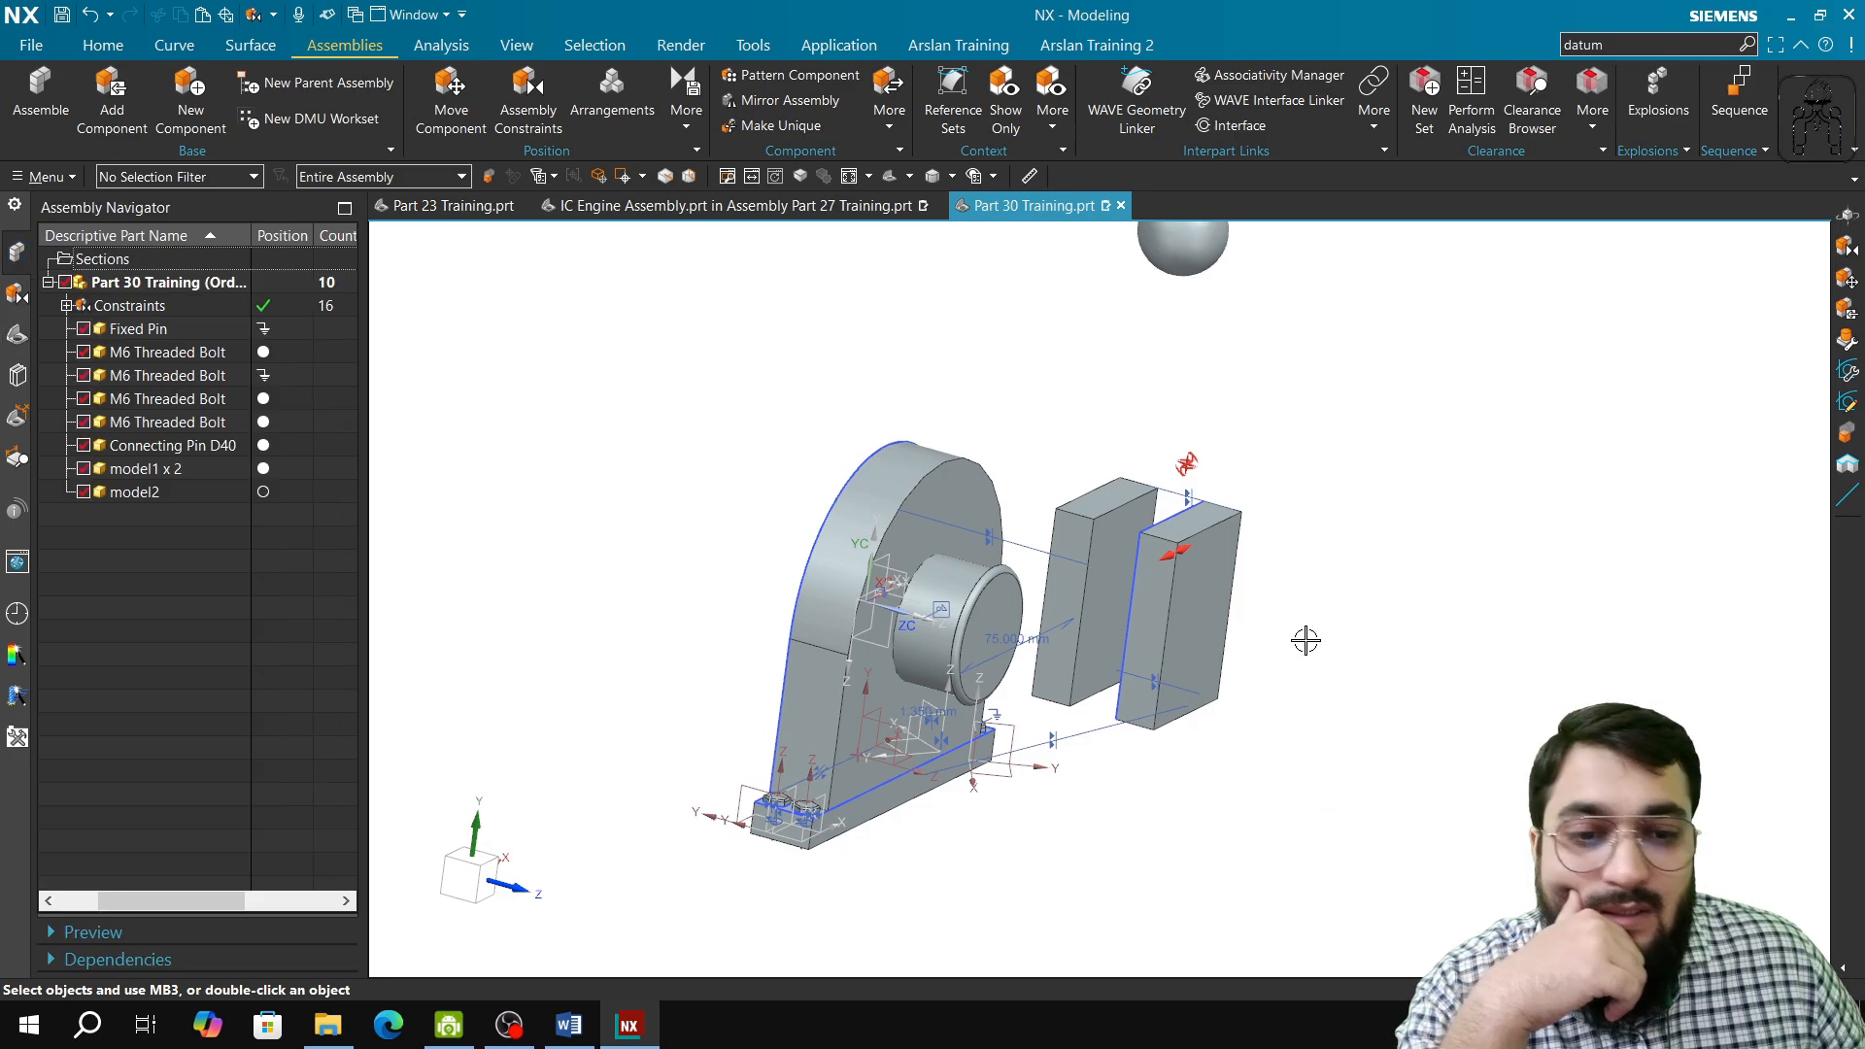
Step: Show the degrees of freedom of the outer MODEL1 block, the one farther from the Fixed Pin
{"action": "scroll", "coordinate": [1306, 640], "scroll_direction": "up", "scroll_amount": 3}
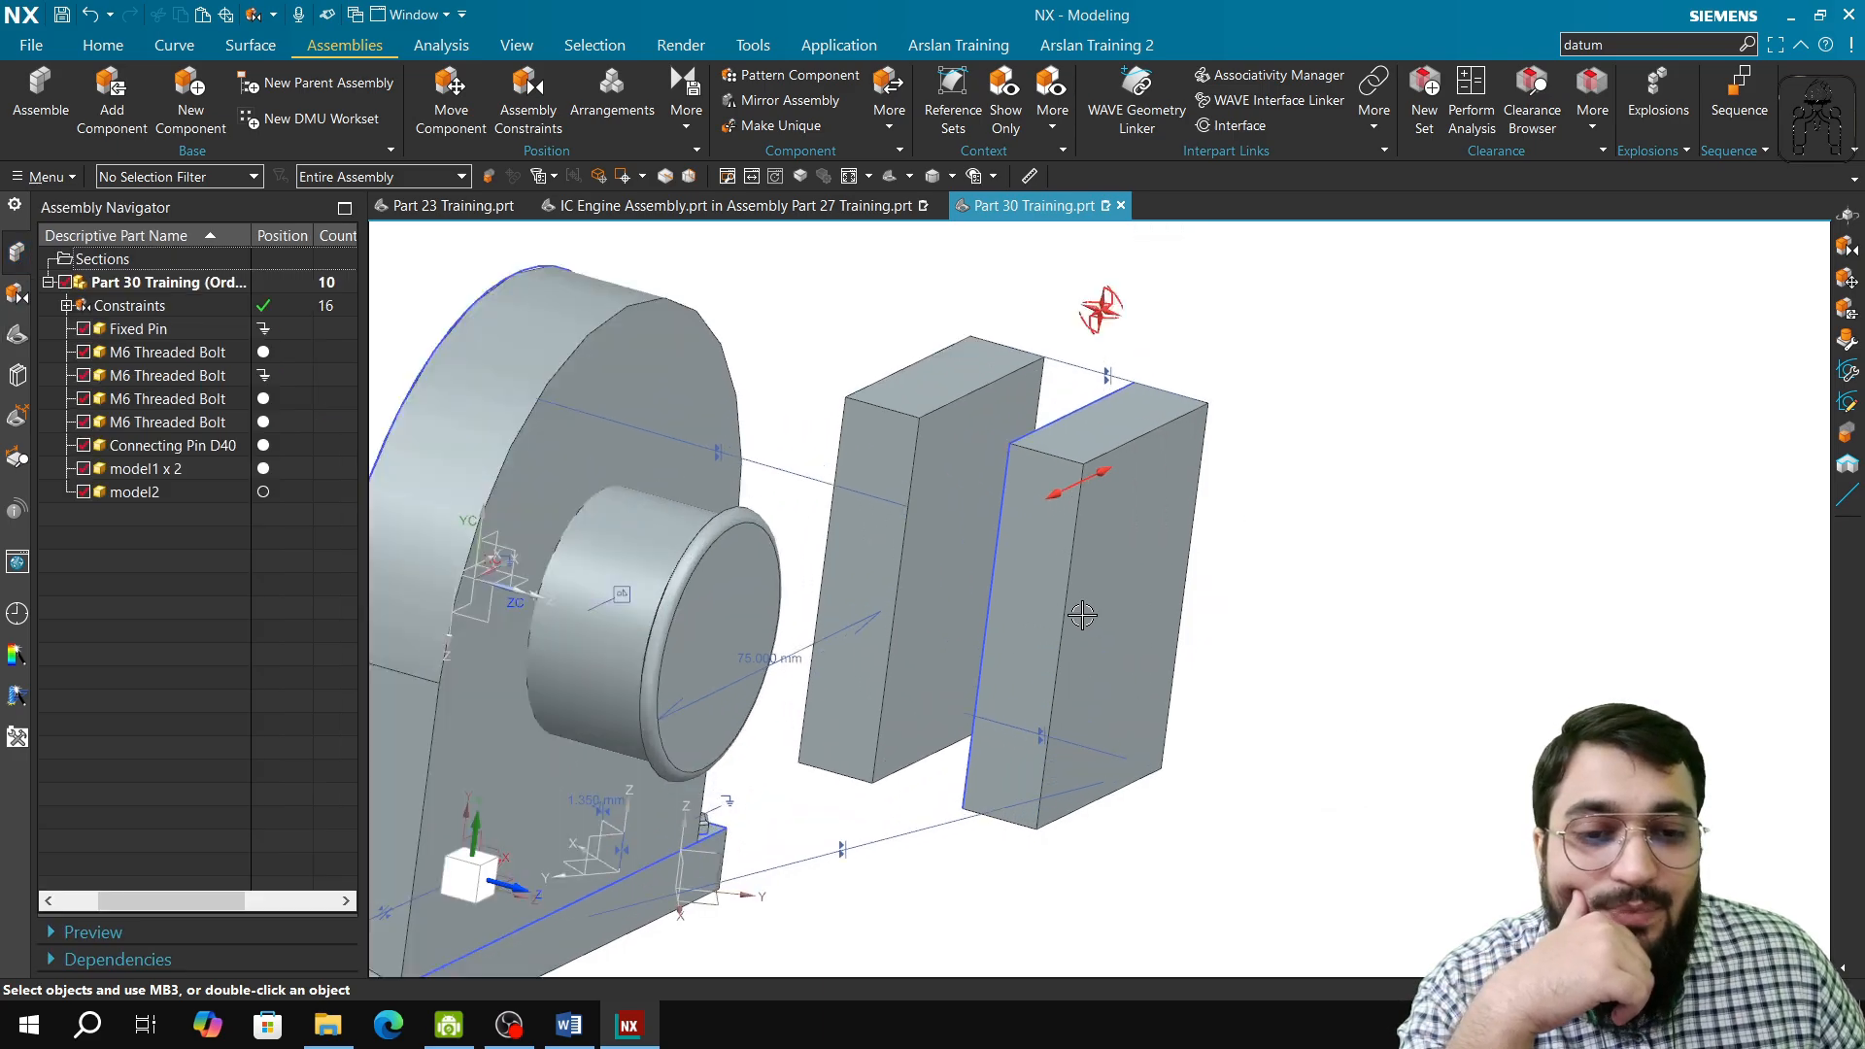
{"action": "left_click", "coordinate": [685, 112]}
{"action": "left_click", "coordinate": [719, 176]}
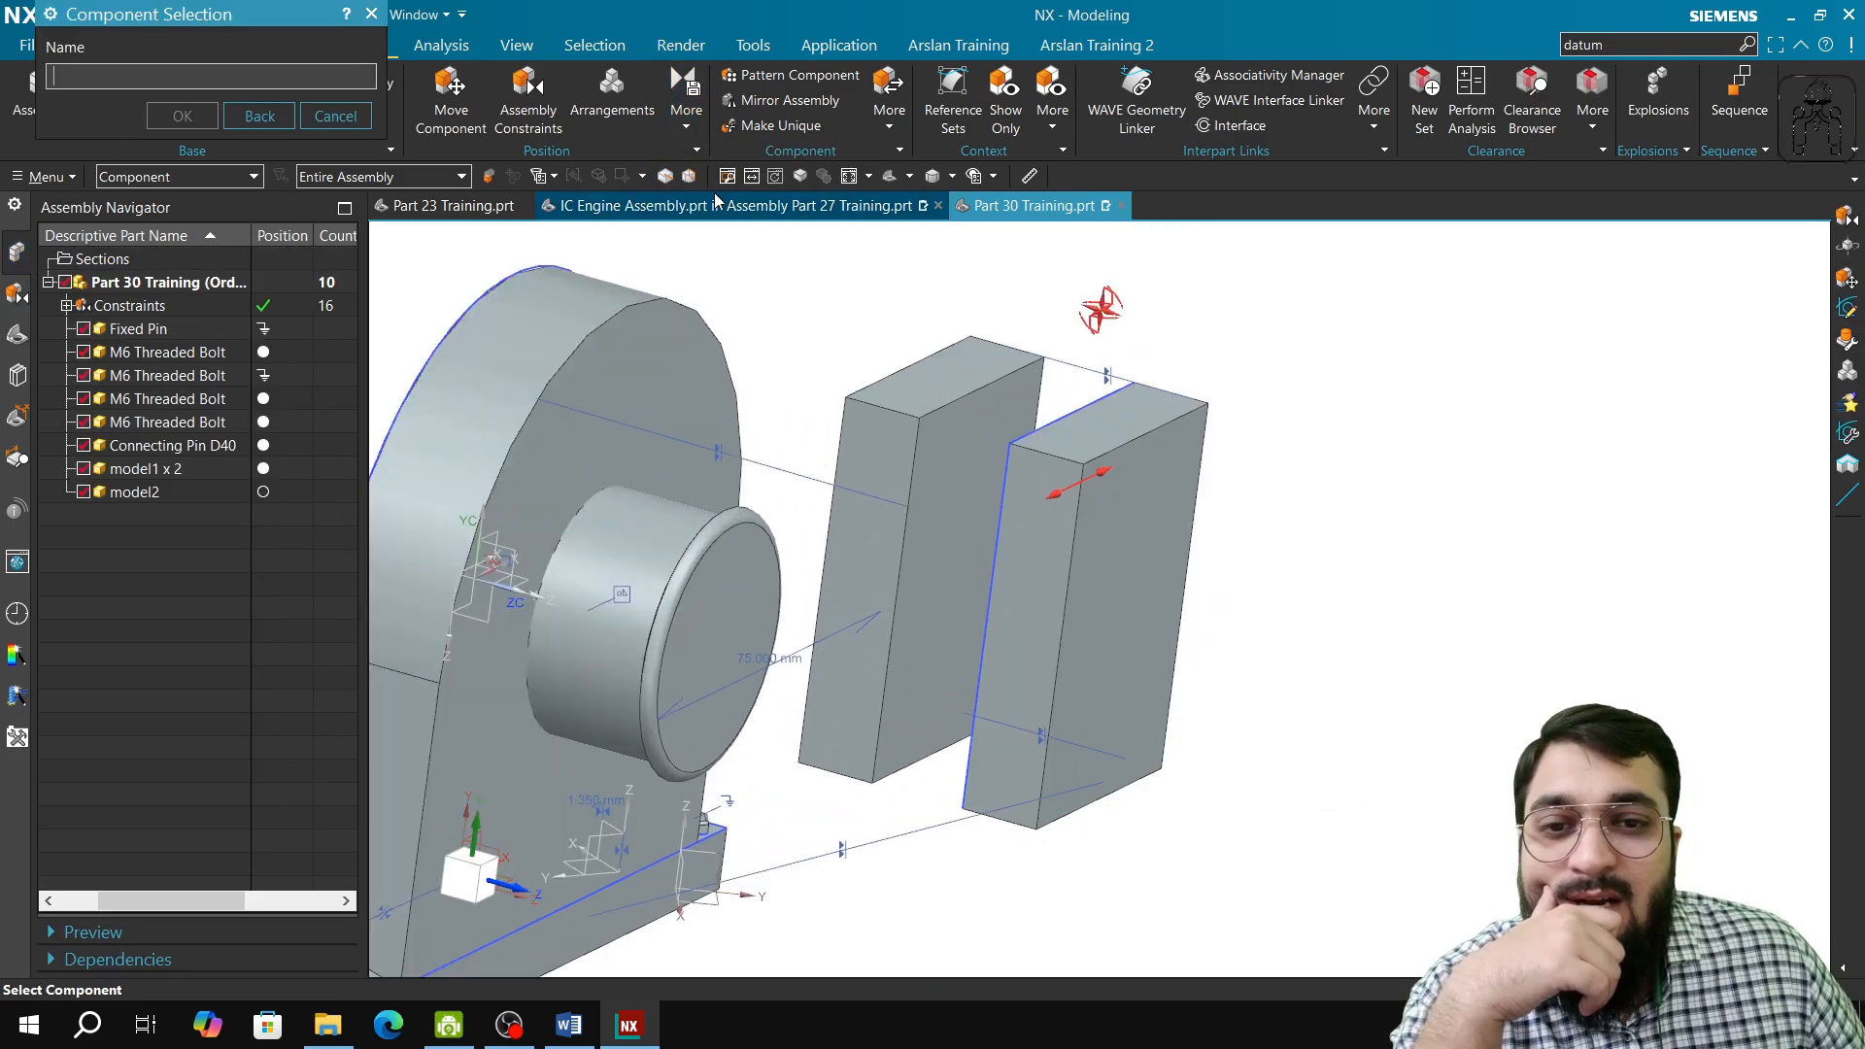
{"action": "left_click", "coordinate": [1147, 531]}
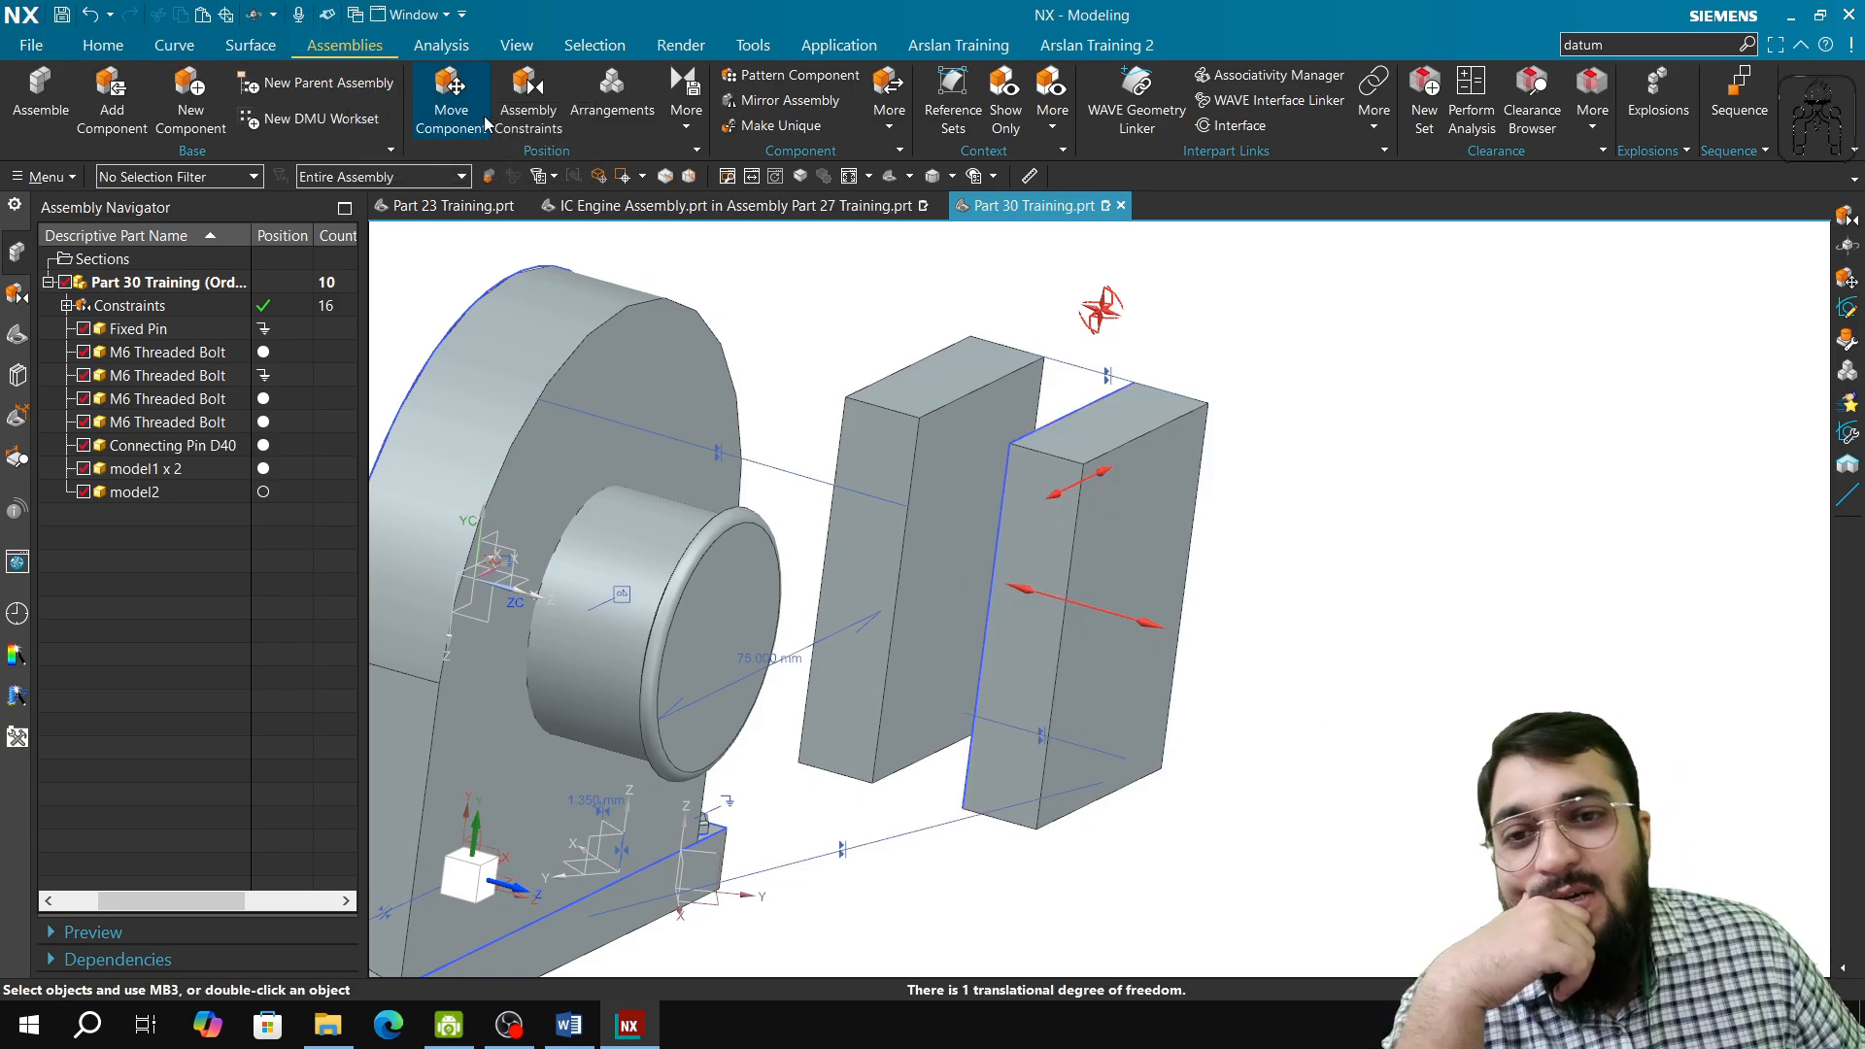
Step: Add a Distance constraint of 100 mm between the large faces of the two blocks and close the command
{"action": "left_click", "coordinate": [525, 130]}
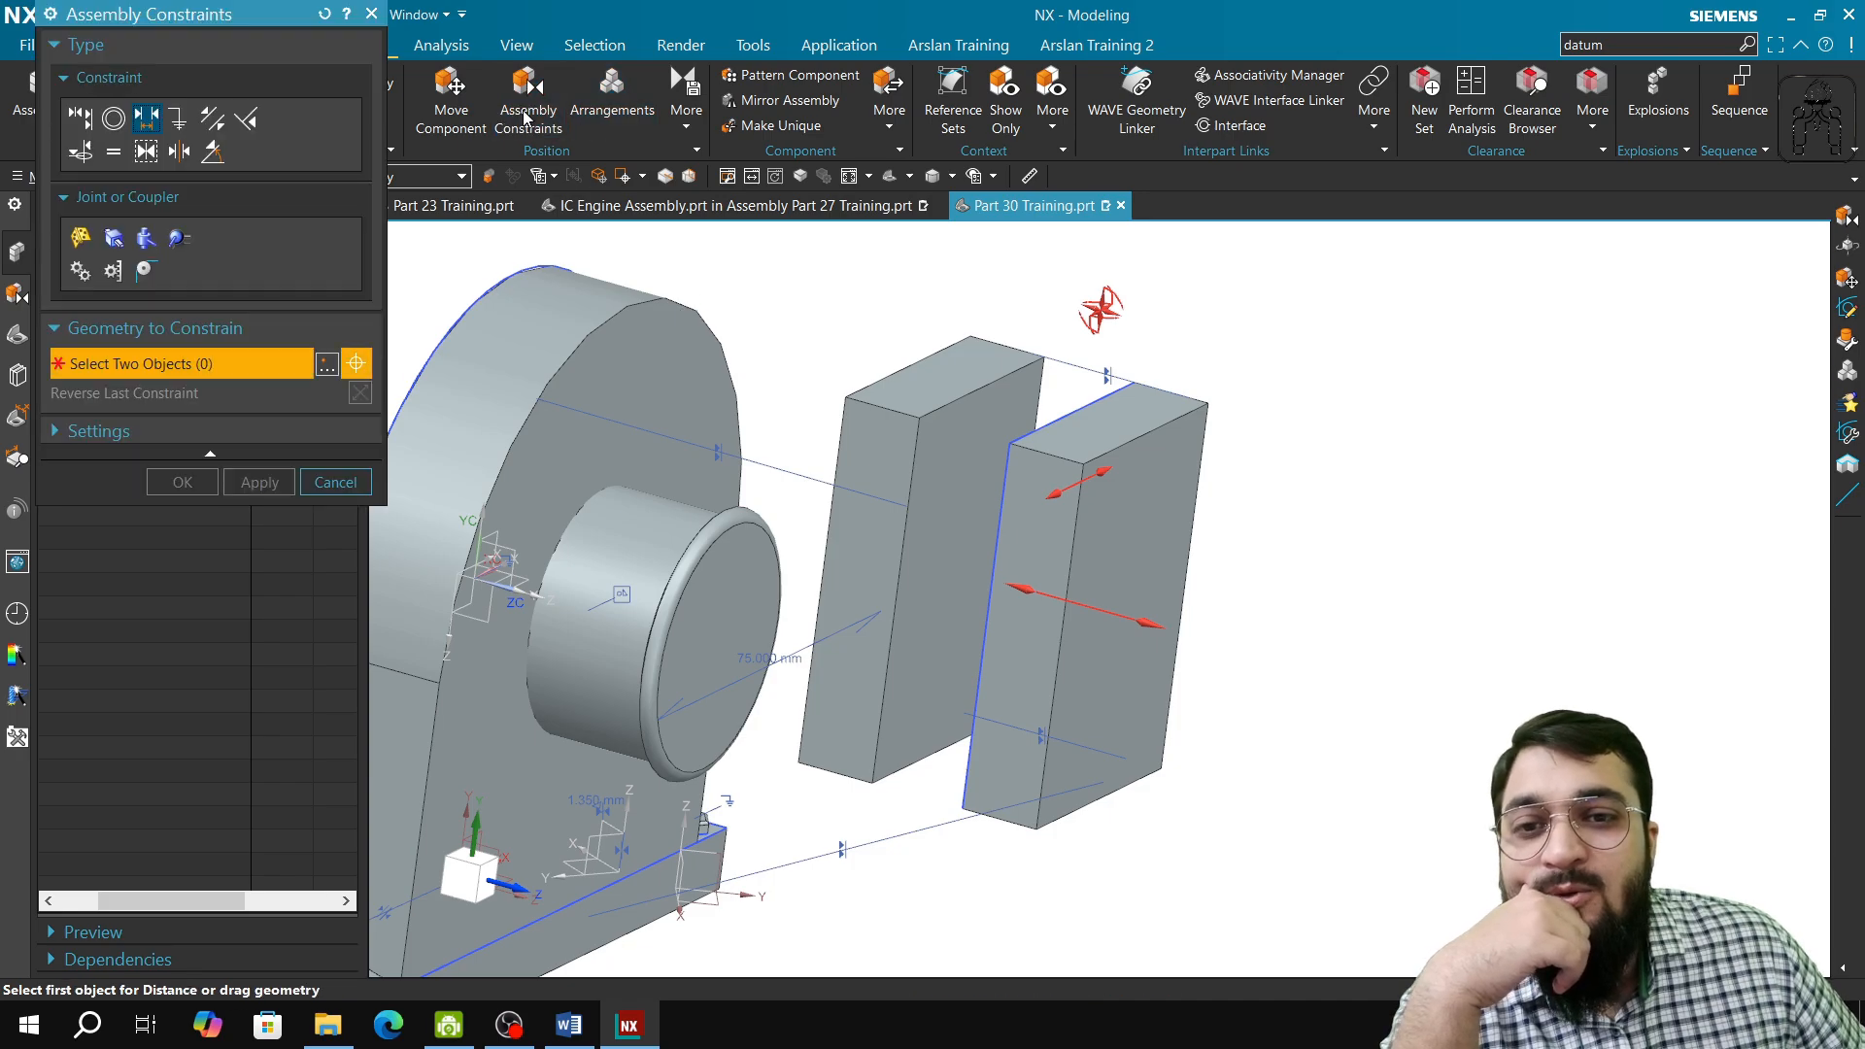
{"action": "middle_click_drag", "start_coordinate": [820, 645], "coordinate": [864, 652]}
{"action": "scroll", "coordinate": [864, 653], "scroll_direction": "down", "scroll_amount": 4}
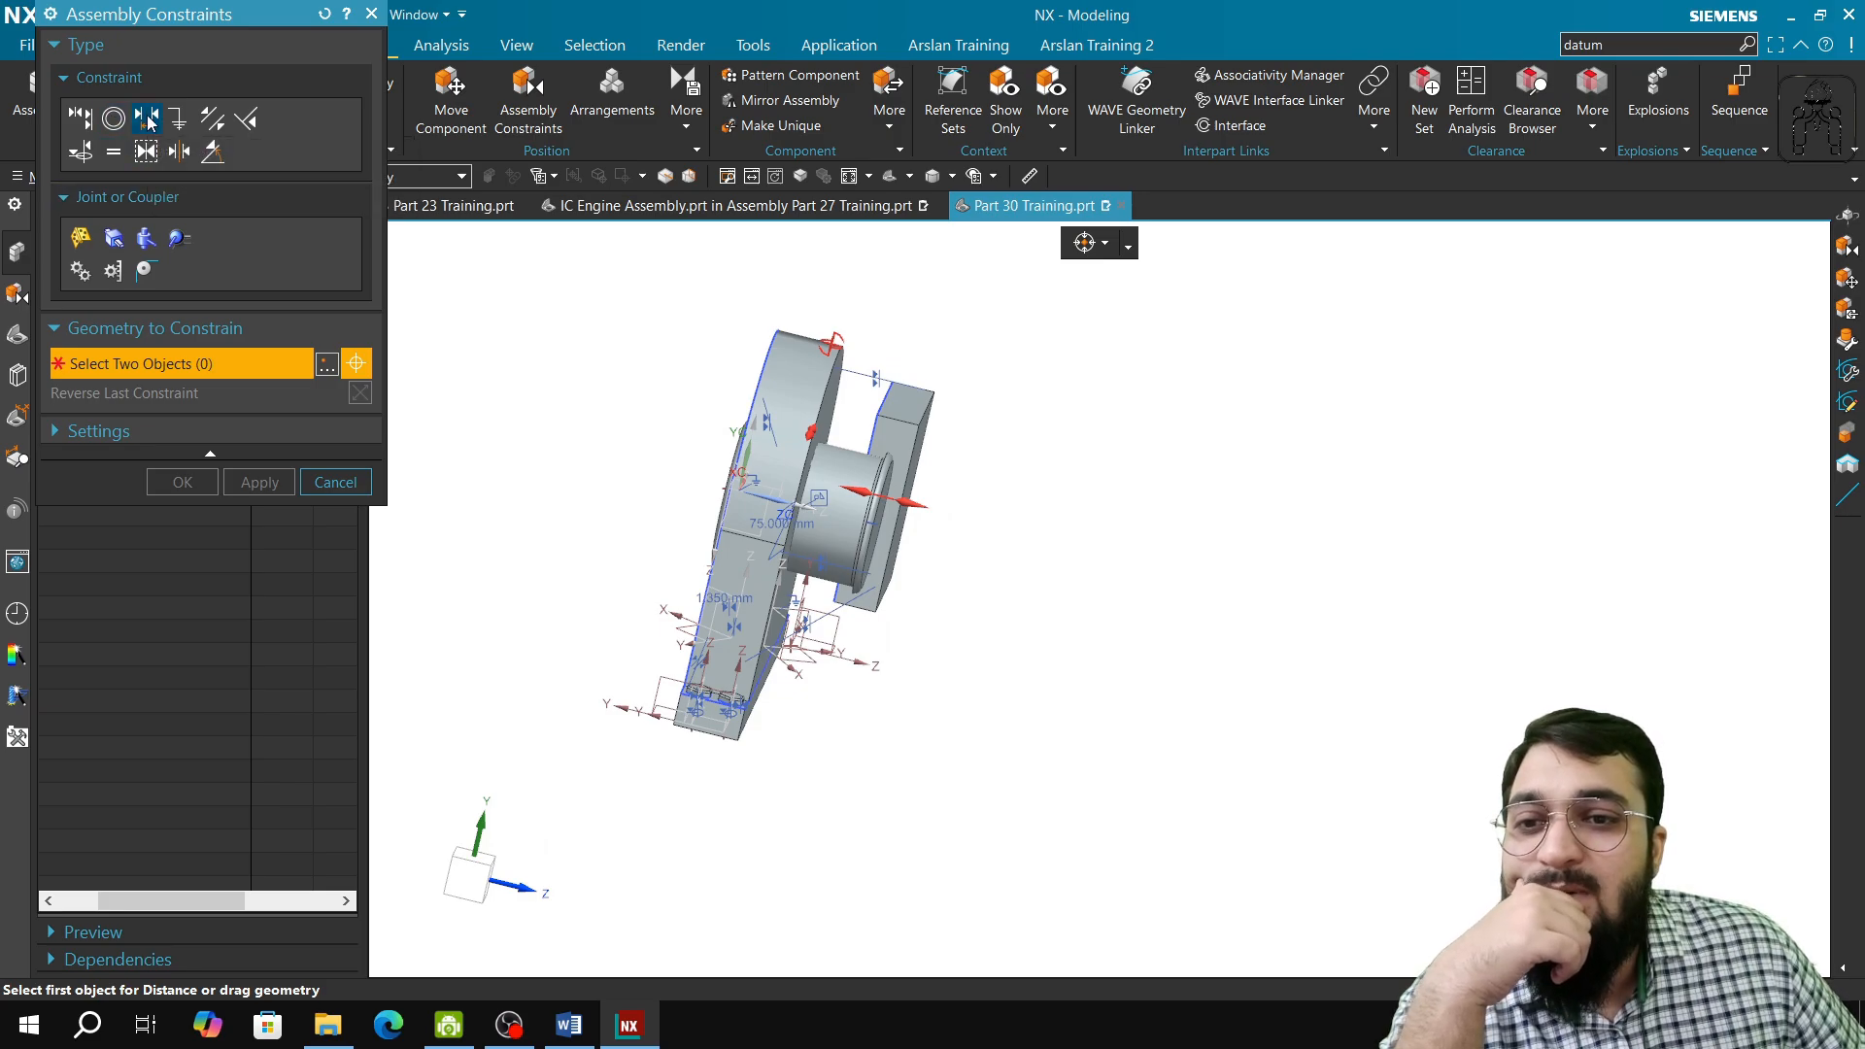
{"action": "middle_click_drag", "start_coordinate": [944, 465], "coordinate": [806, 408]}
{"action": "left_click", "coordinate": [890, 474]}
{"action": "left_click", "coordinate": [794, 398]}
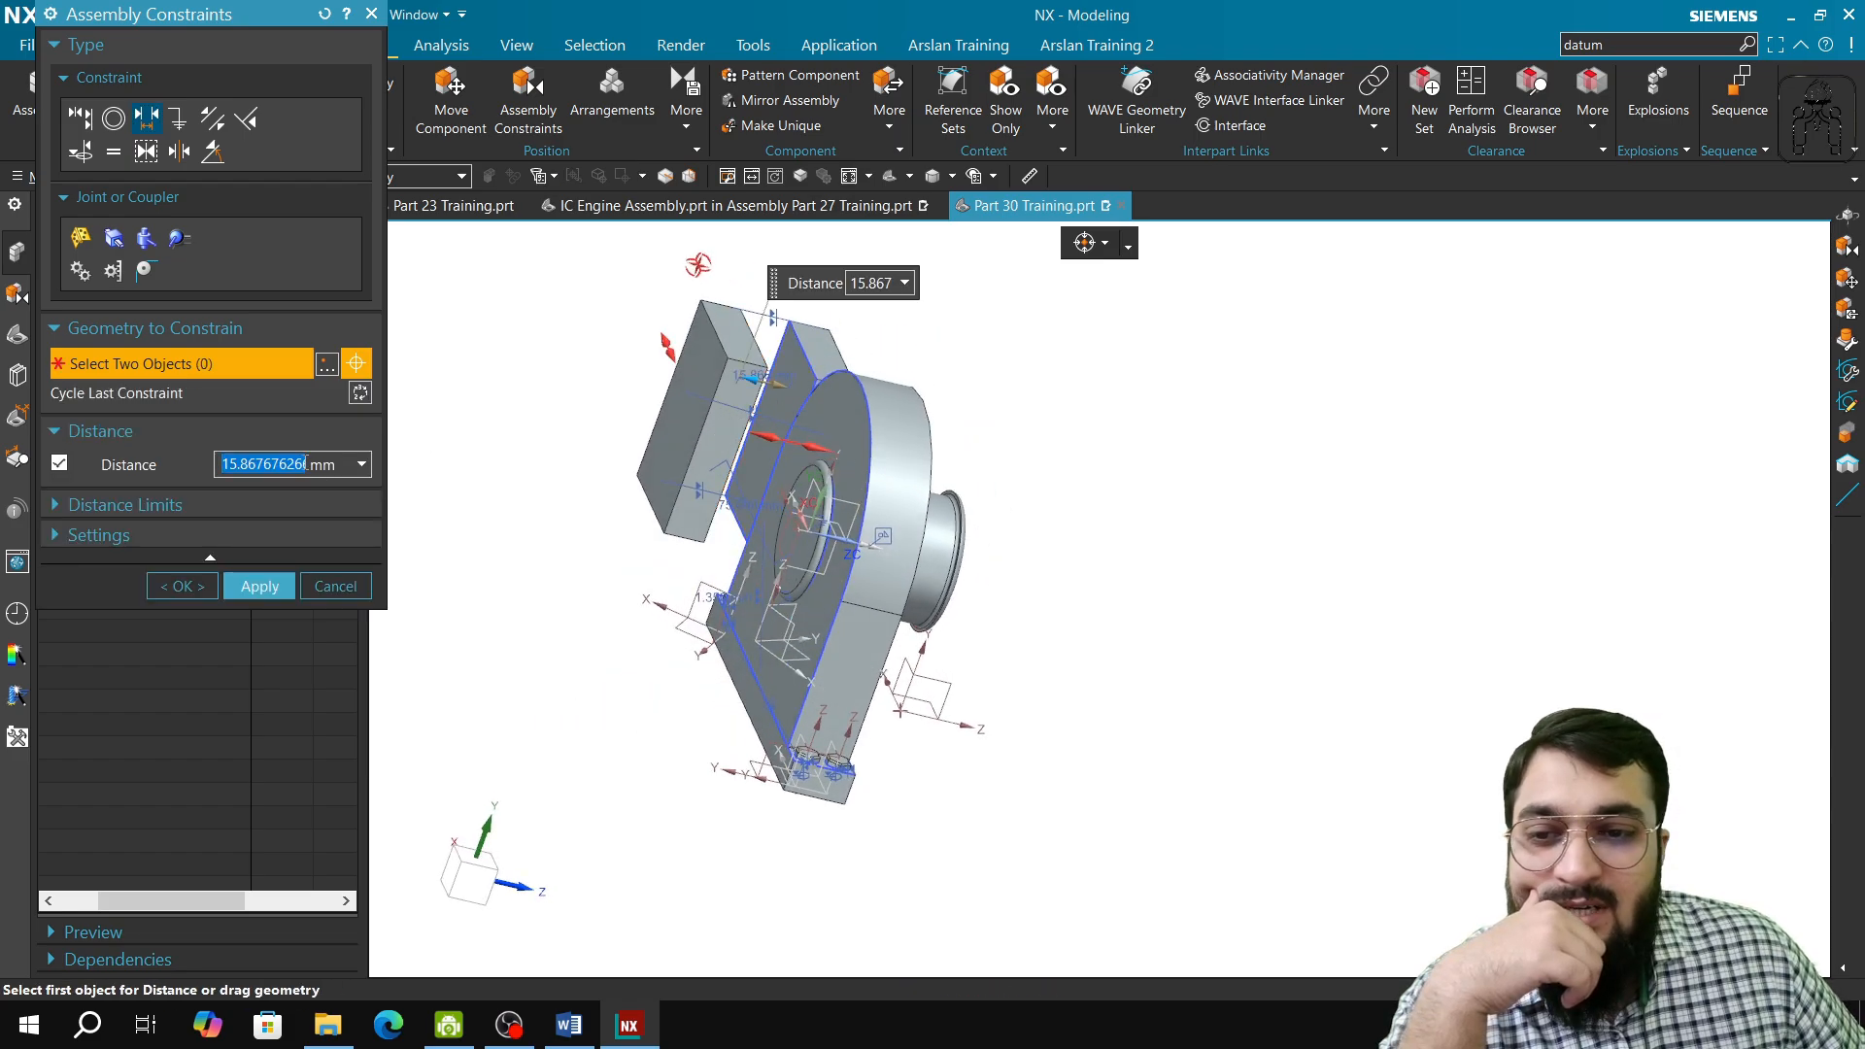
{"action": "type", "text": "100"}
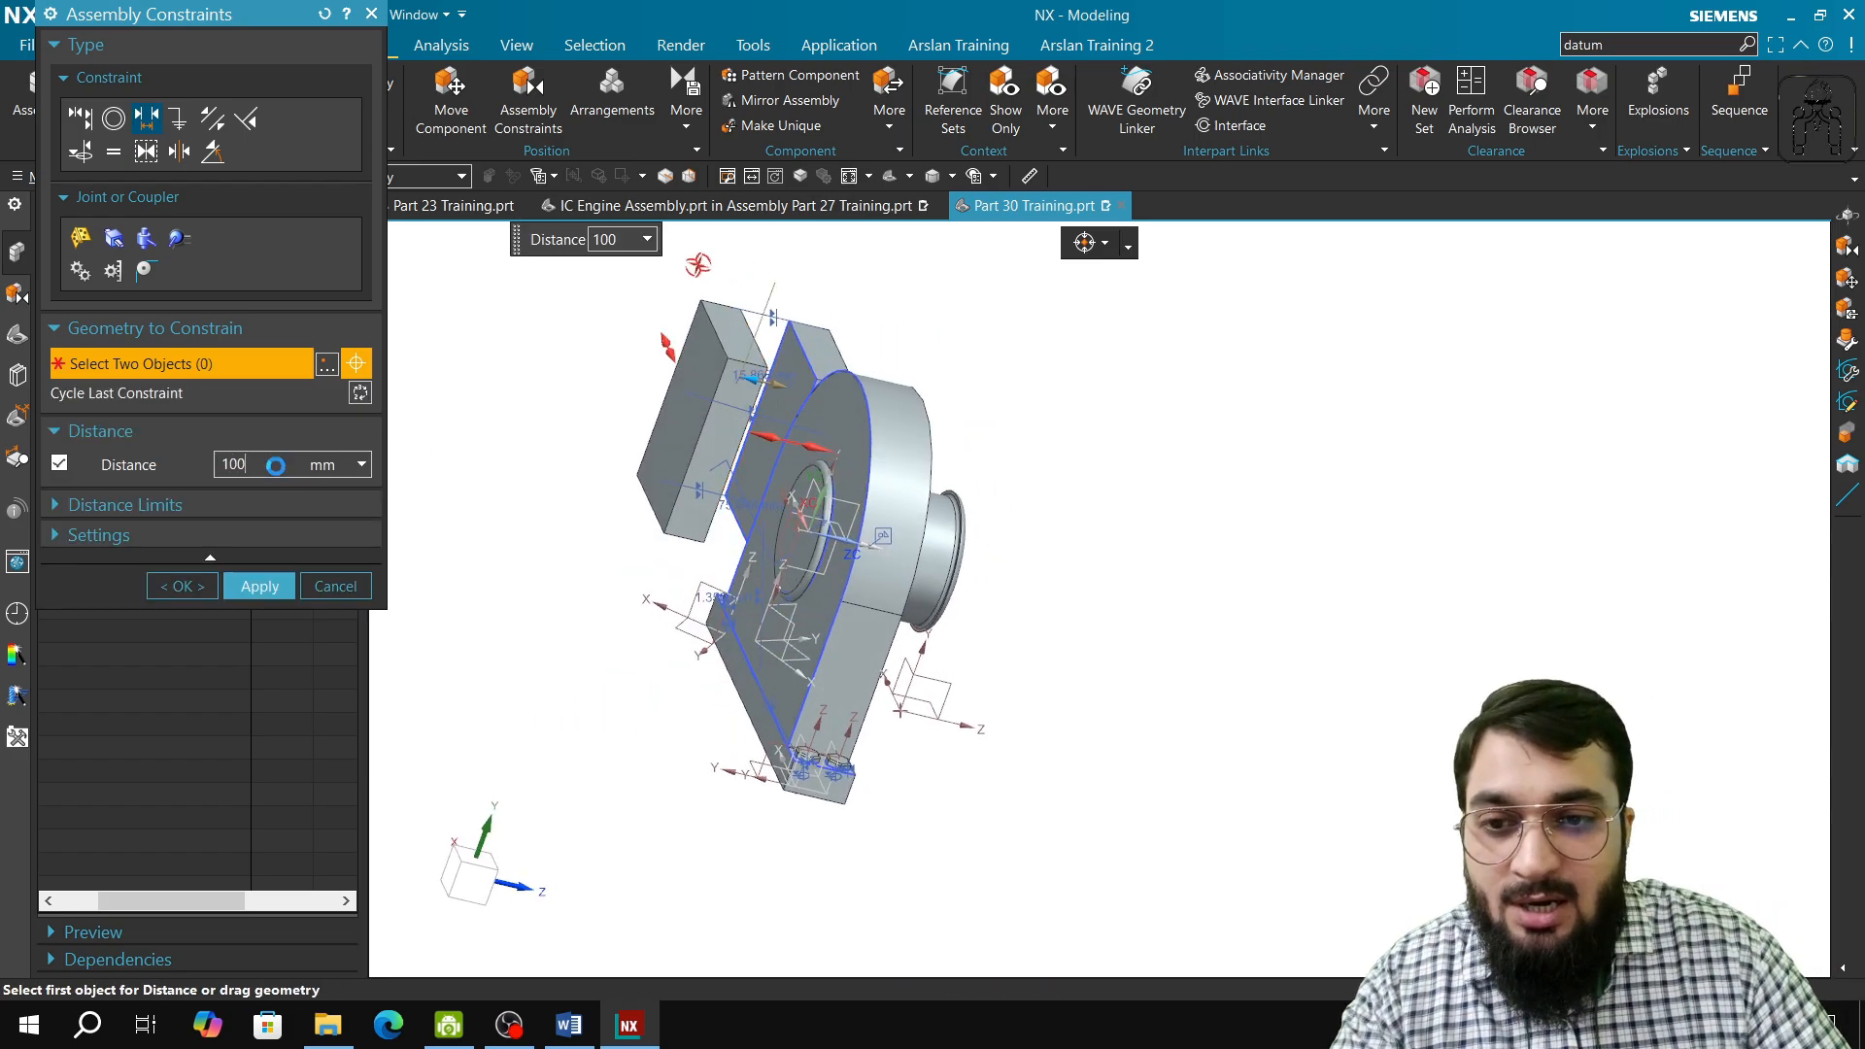
{"action": "key", "text": "Return"}
{"action": "left_click", "coordinate": [258, 586]}
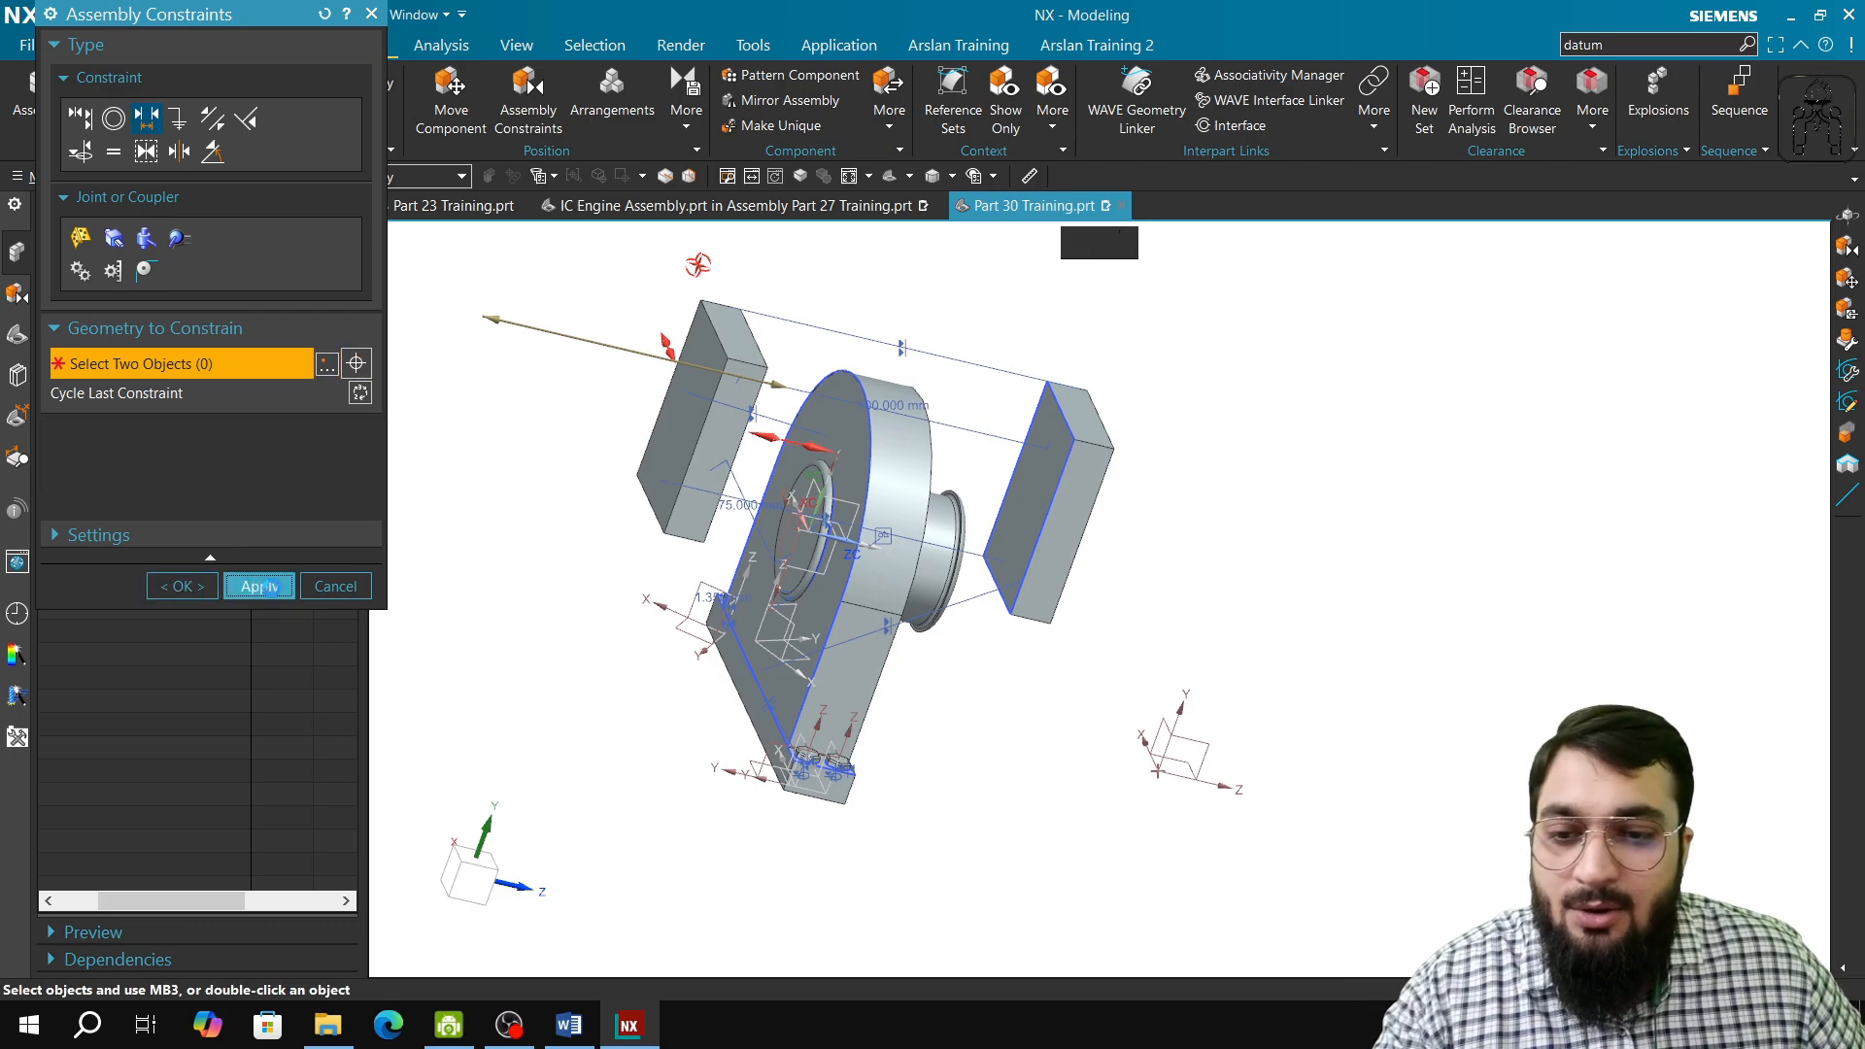
{"action": "left_click", "coordinate": [344, 483]}
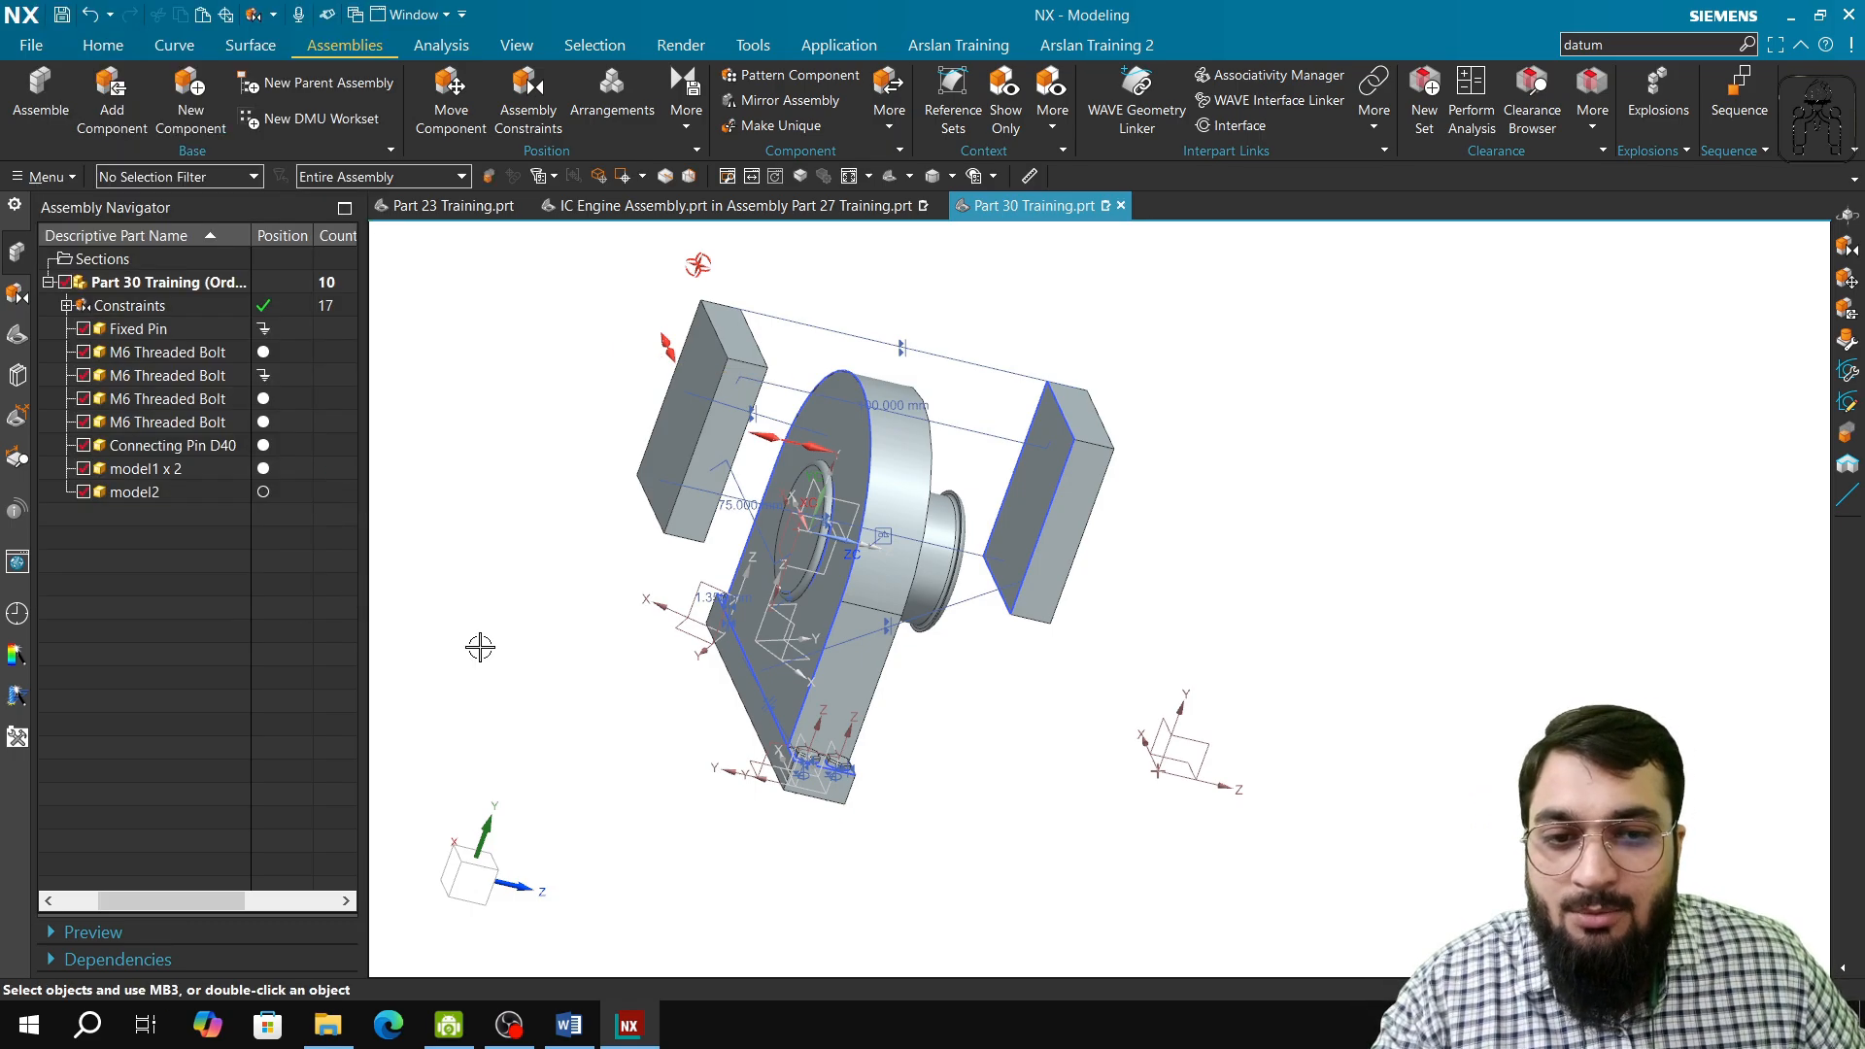
Step: Check the degrees of freedom of the inner block and of the outer block
{"action": "middle_click_drag", "start_coordinate": [479, 645], "coordinate": [1414, 528]}
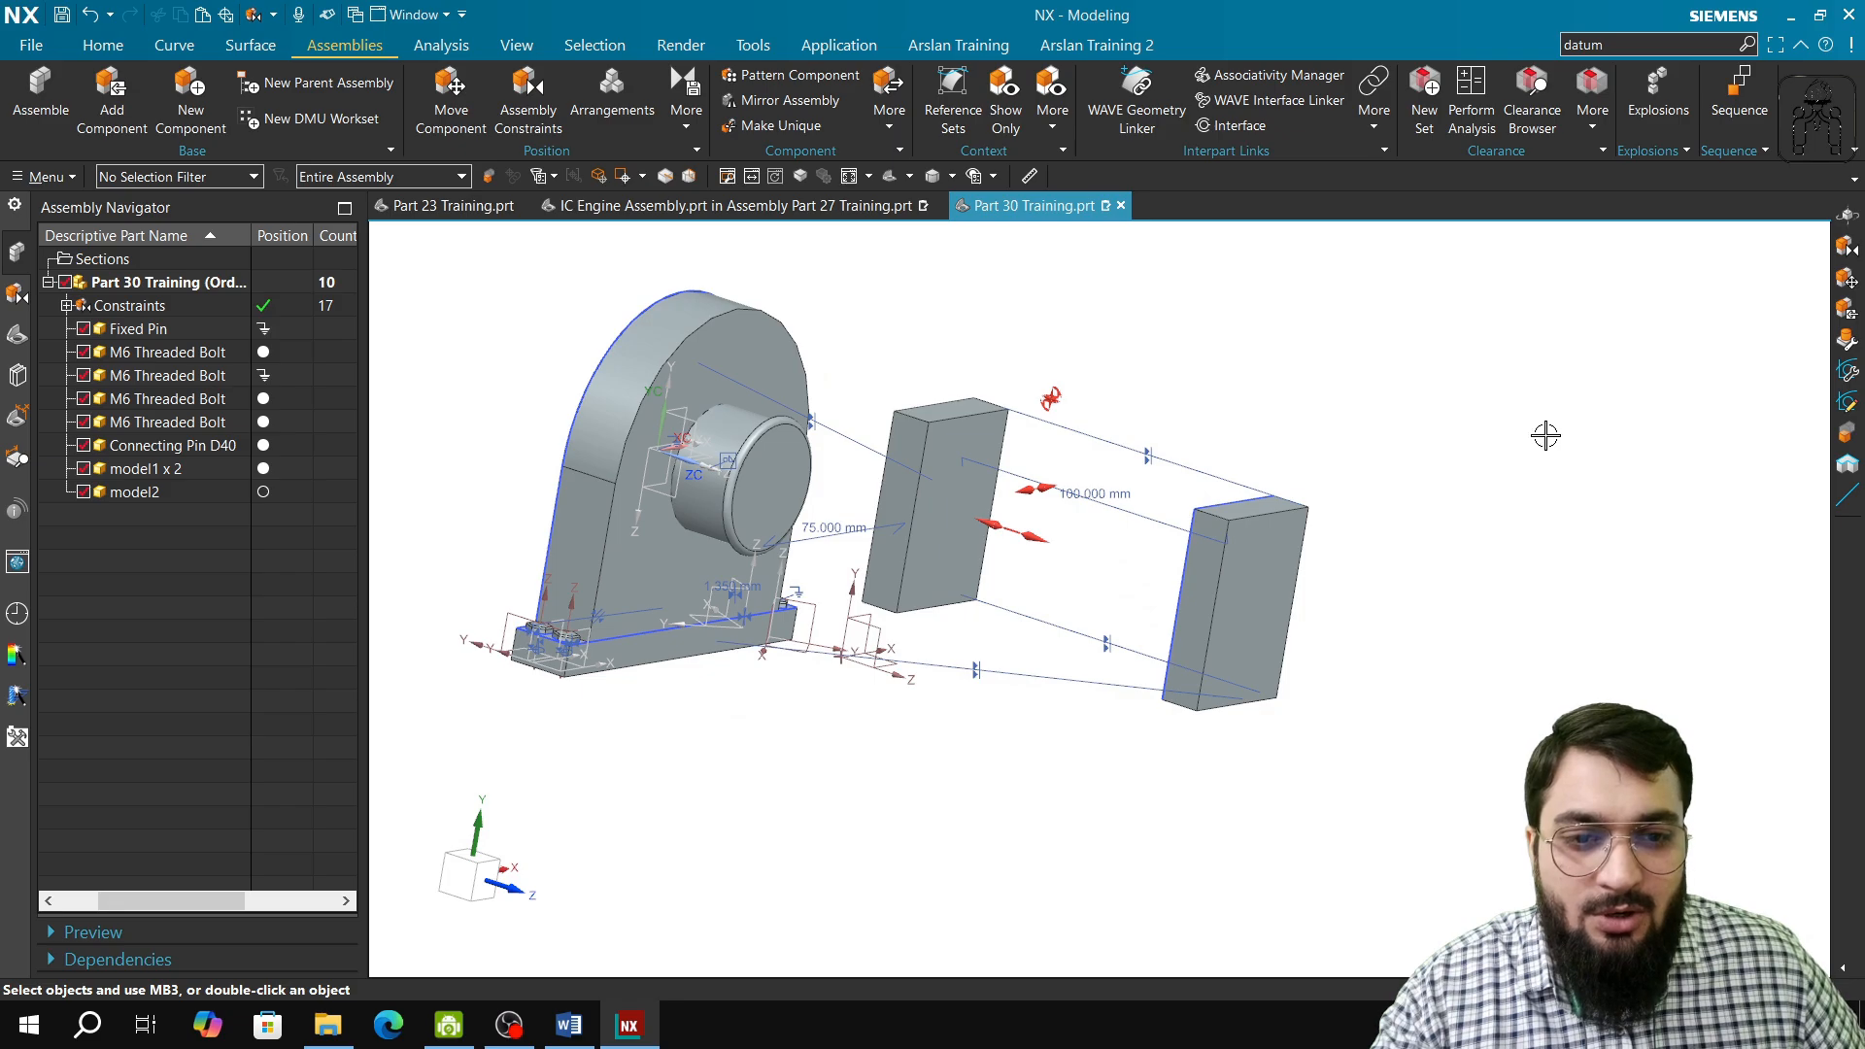
{"action": "left_click", "coordinate": [686, 110]}
{"action": "left_click", "coordinate": [758, 171]}
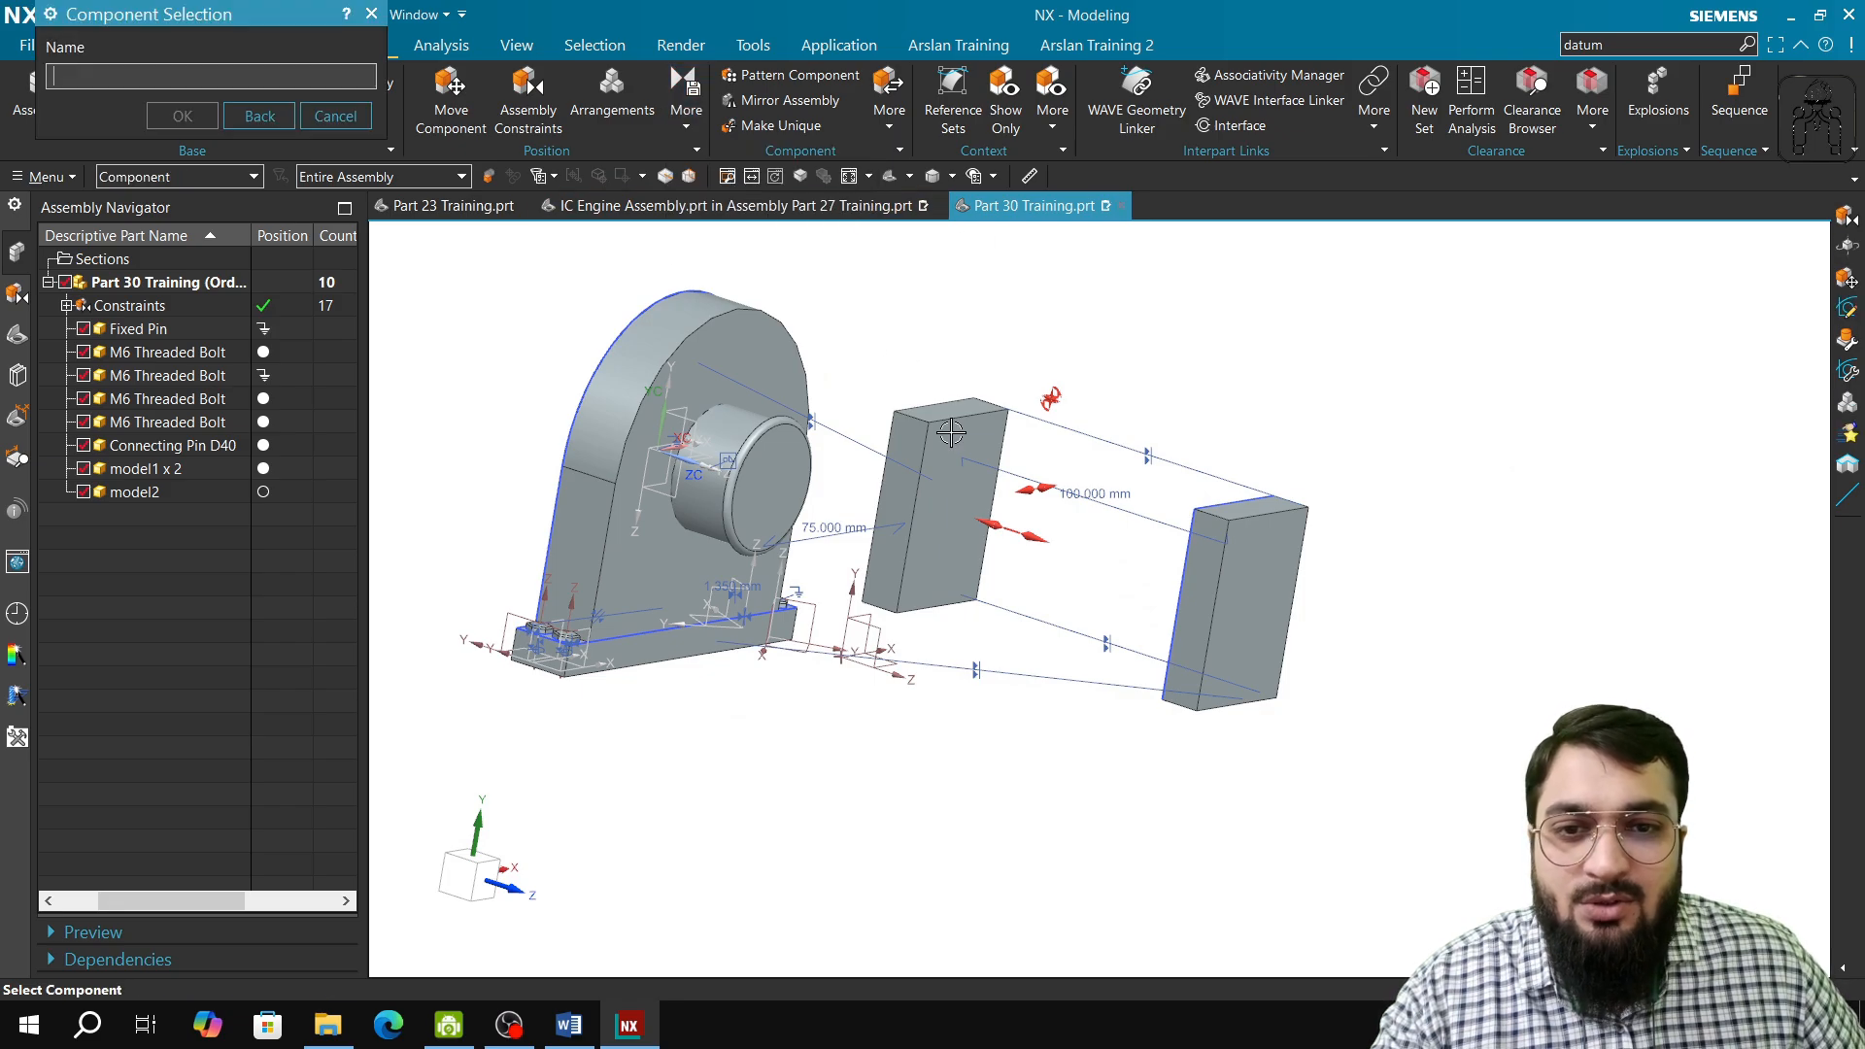
{"action": "left_click", "coordinate": [951, 432]}
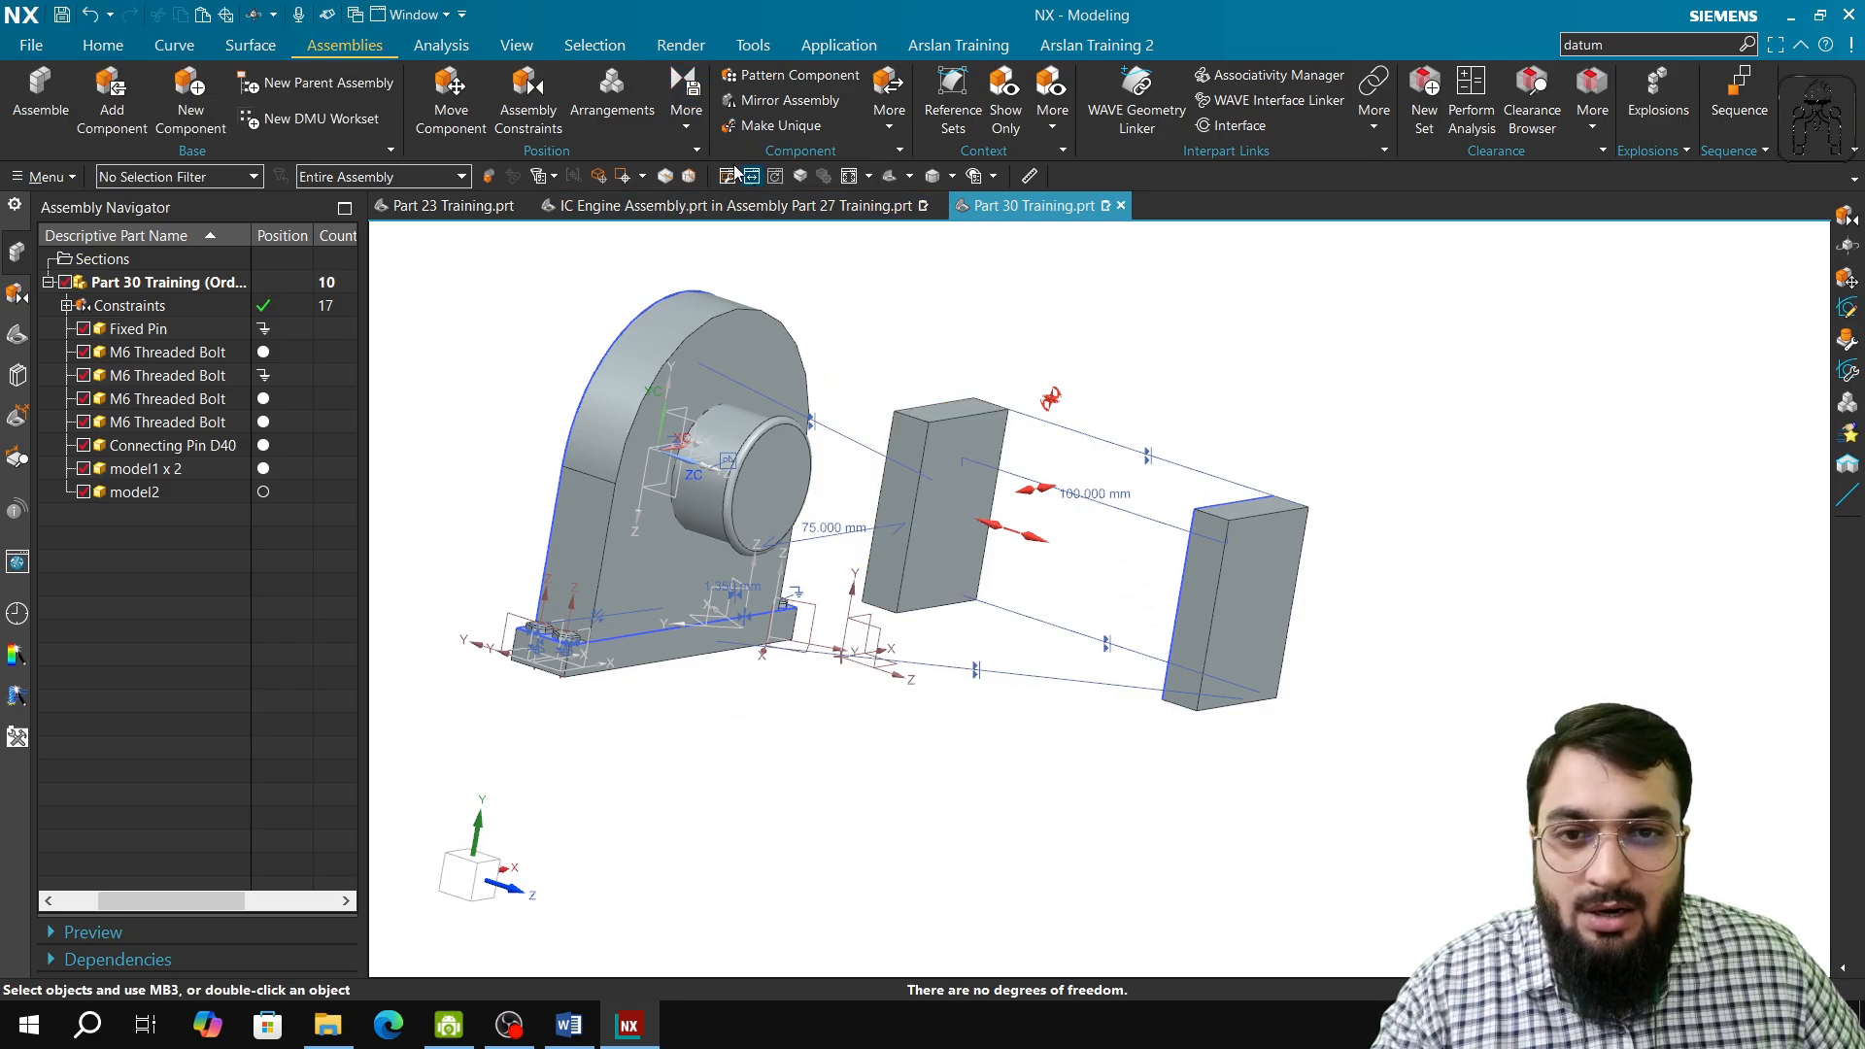
{"action": "left_click", "coordinate": [686, 110]}
{"action": "left_click", "coordinate": [753, 175]}
{"action": "left_click", "coordinate": [1245, 551]}
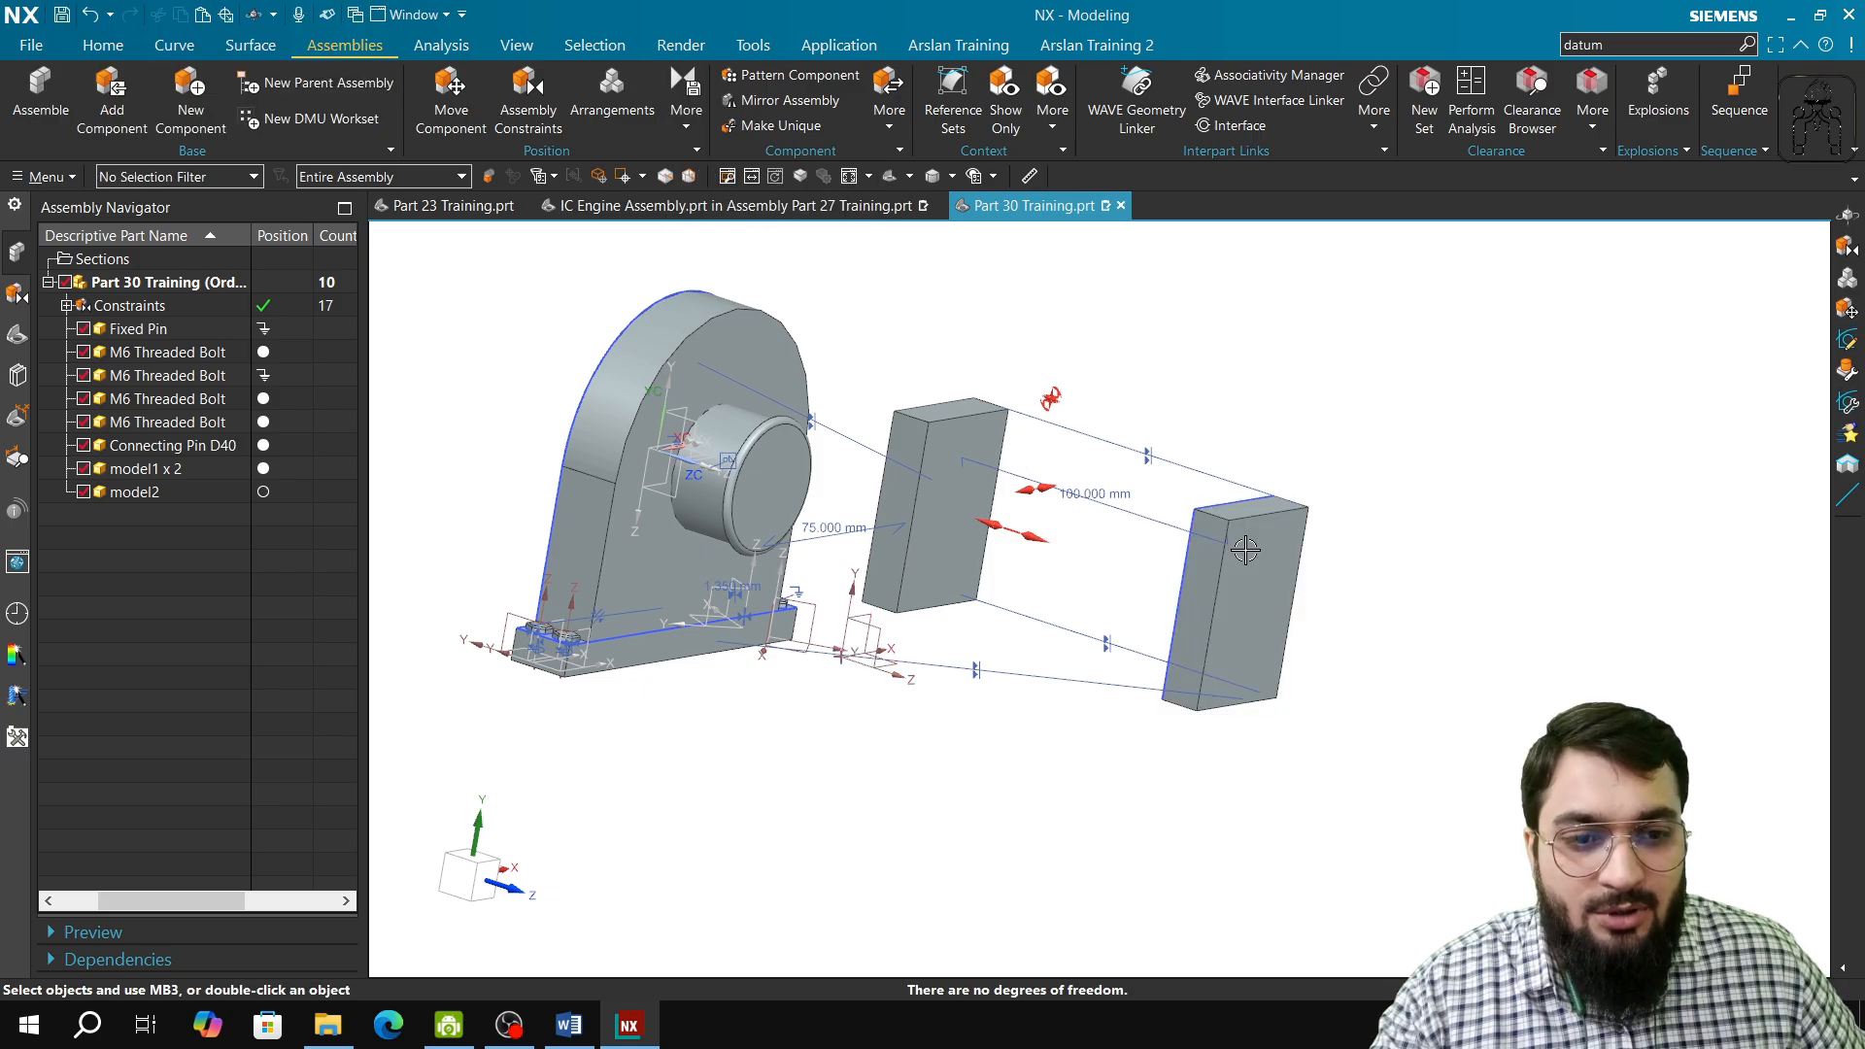
Step: Unpack the model1 x 2 entry into separate components, and highlight model1 and model2 to identify them in the assembly
{"action": "left_click", "coordinate": [198, 471]}
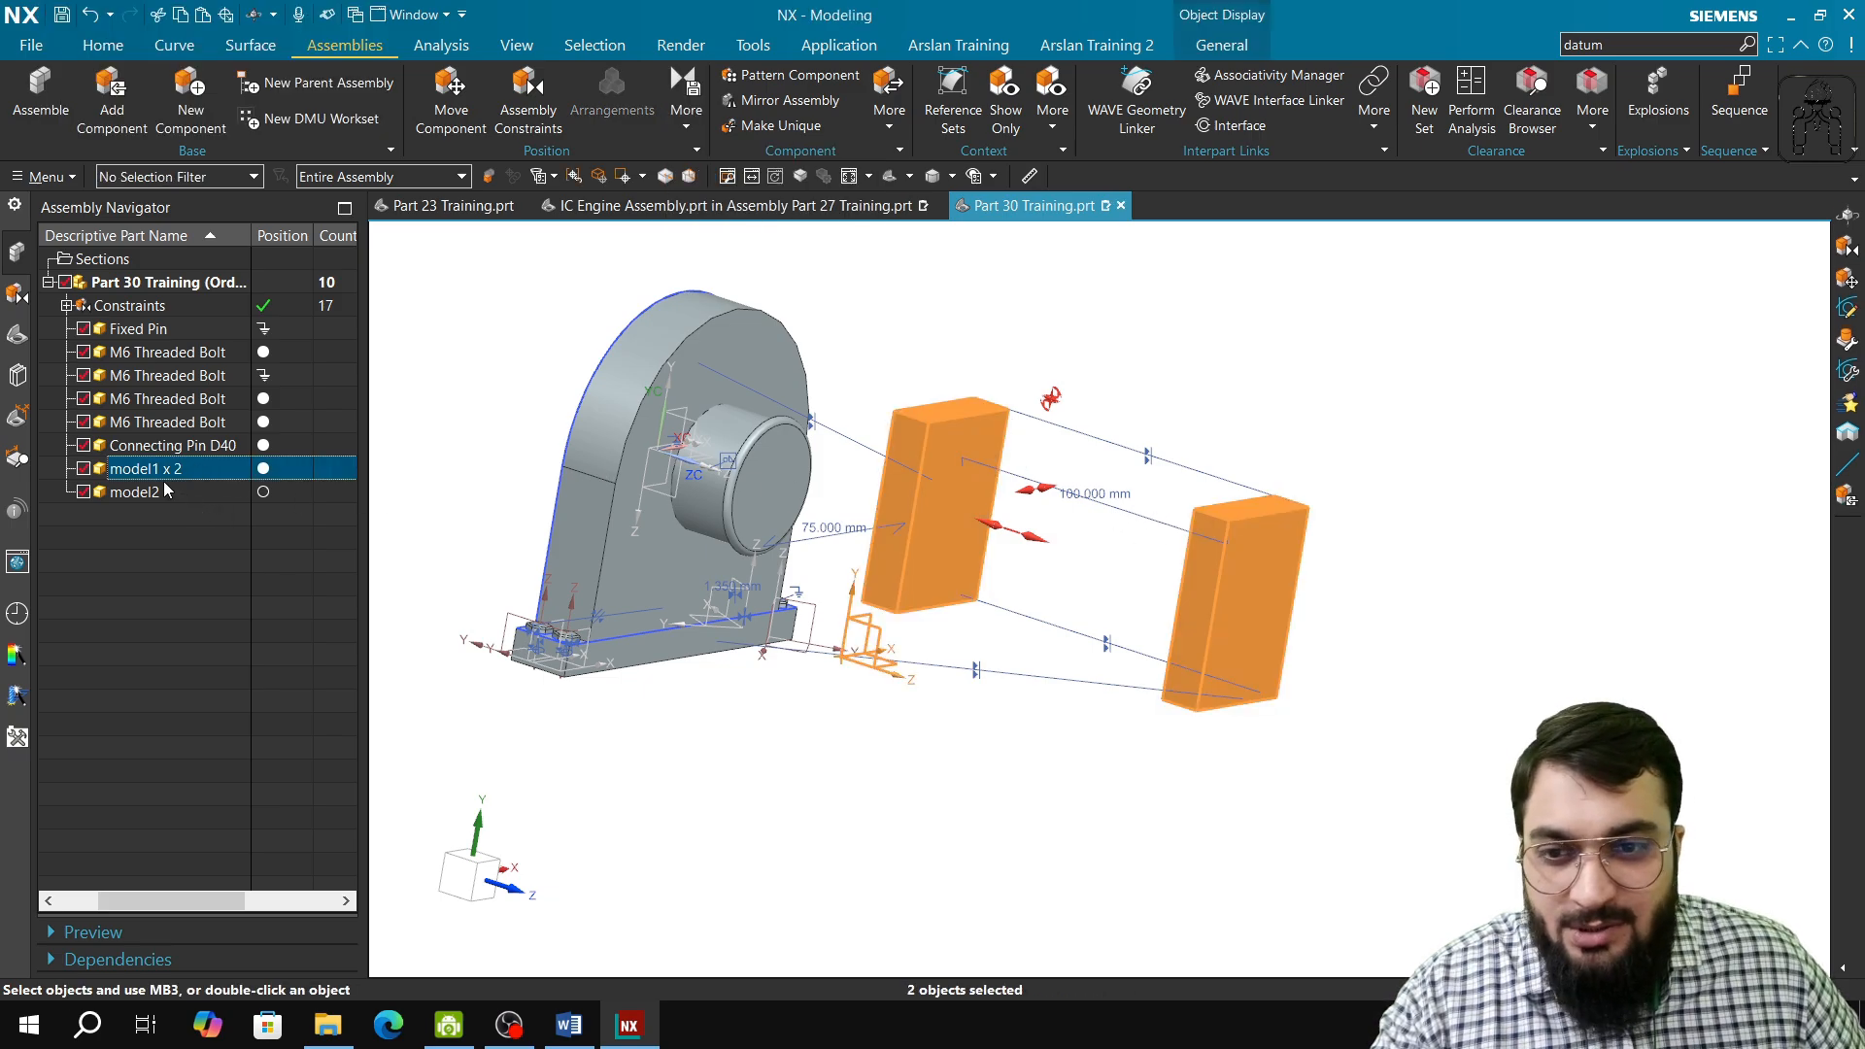
{"action": "right_click", "coordinate": [167, 475]}
{"action": "left_click", "coordinate": [194, 491]}
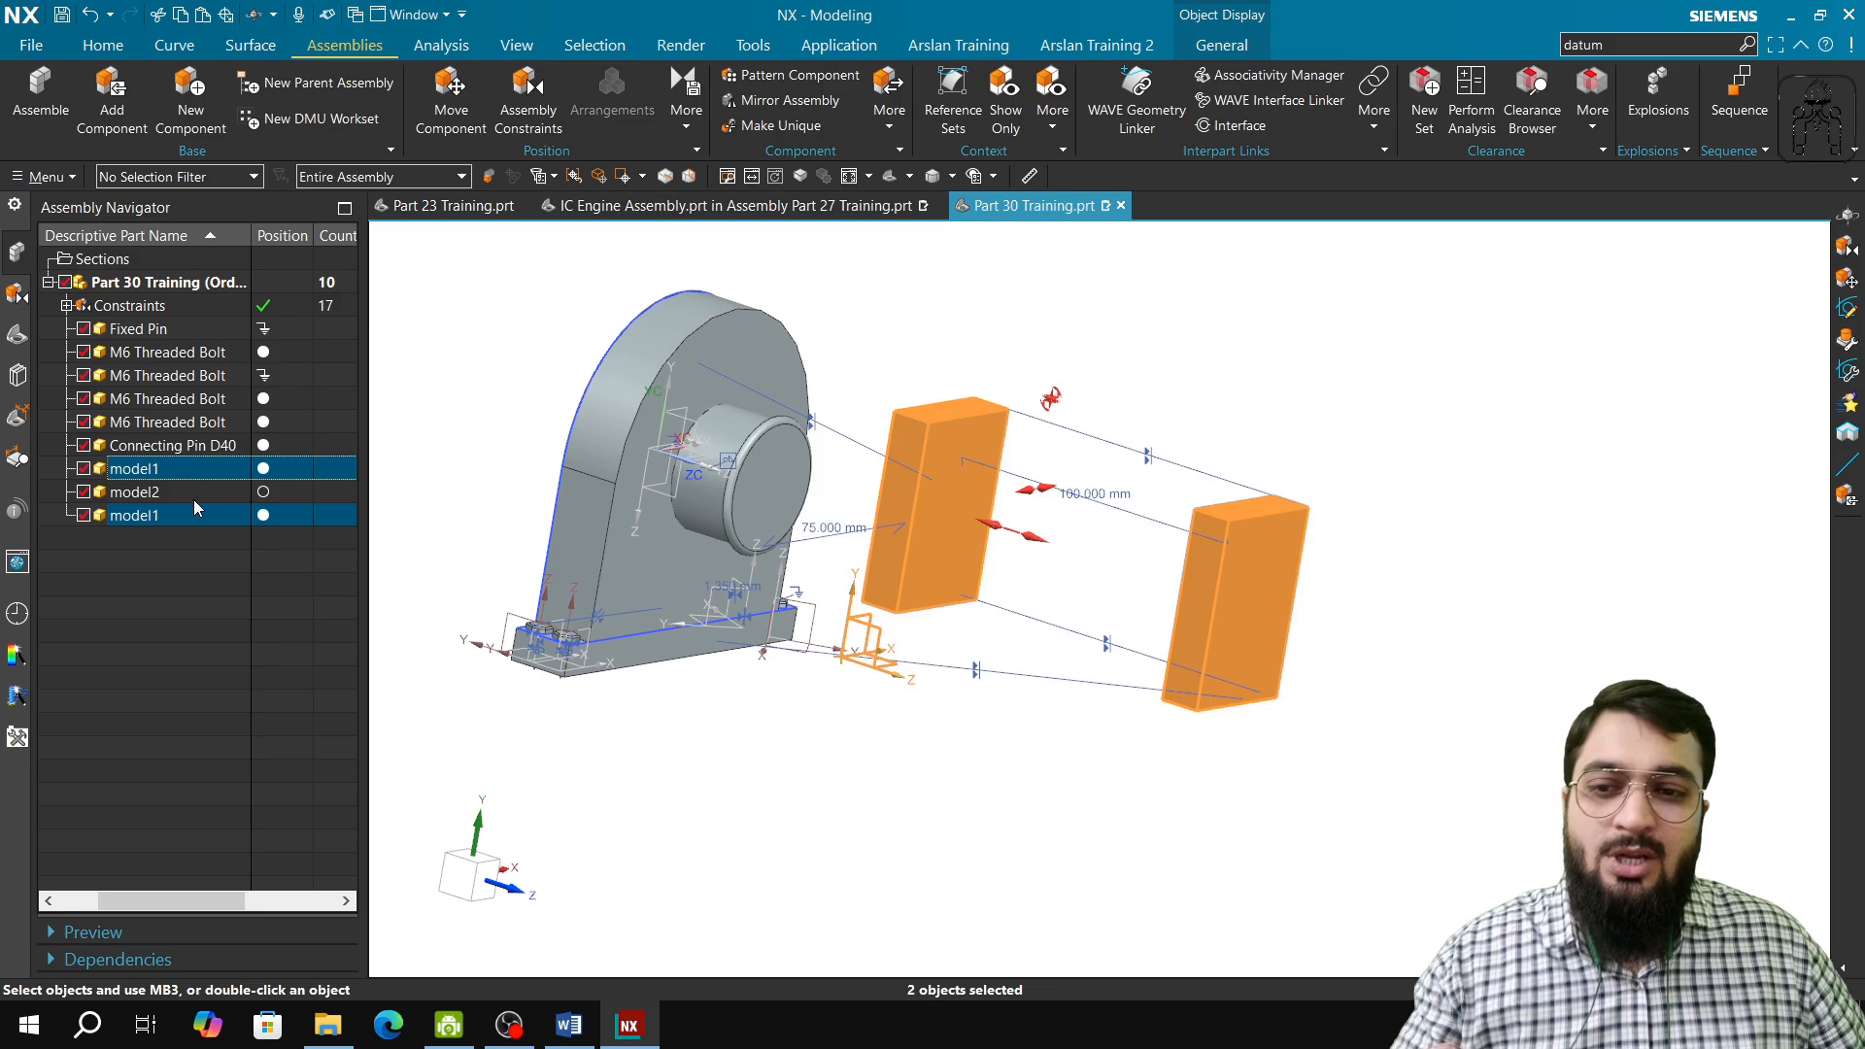
{"action": "left_click", "coordinate": [196, 486]}
{"action": "left_click", "coordinate": [194, 507]}
{"action": "left_click", "coordinate": [206, 472]}
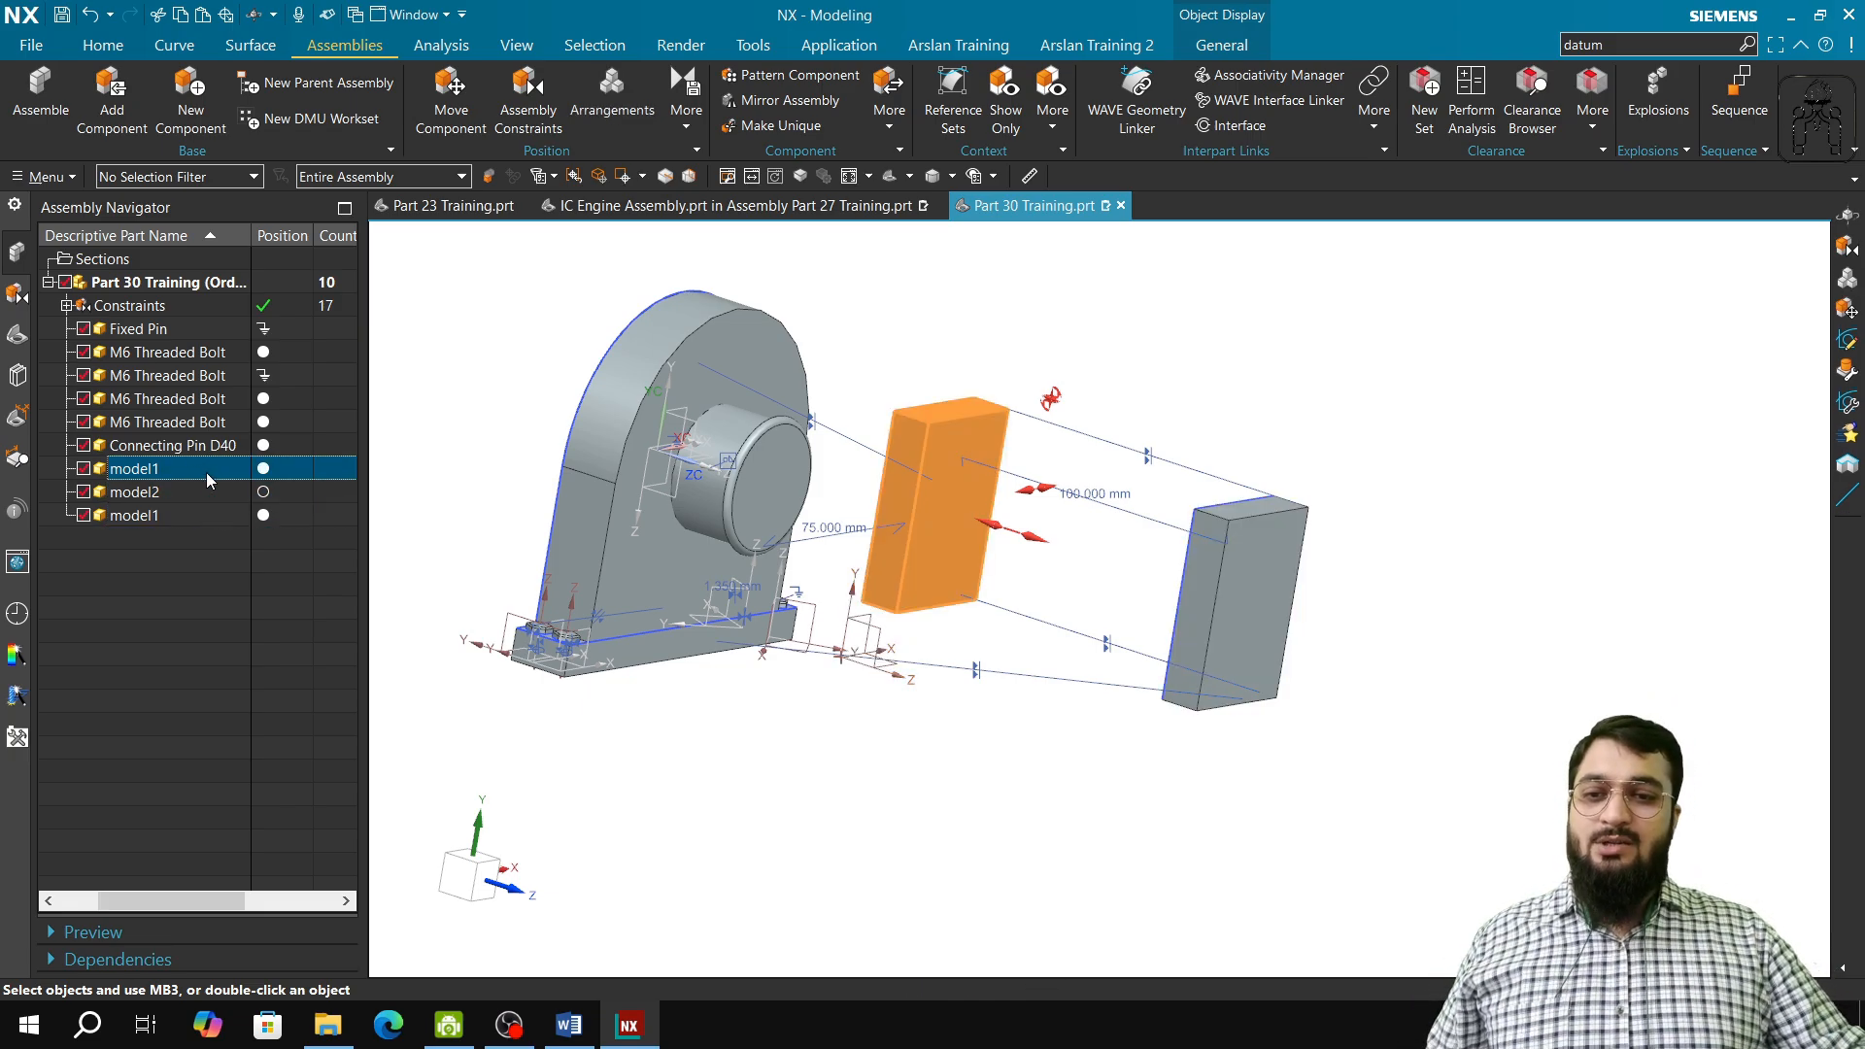
{"action": "left_click", "coordinate": [213, 487]}
Step: Start a Center constraint with the 1 to 2 subtype and Use Geometry, taking the sphere's face as the first object
{"action": "middle_click_drag", "start_coordinate": [802, 612], "coordinate": [837, 602]}
{"action": "scroll", "coordinate": [1104, 464], "scroll_direction": "down", "scroll_amount": 1}
{"action": "middle_click_drag", "start_coordinate": [1182, 428], "coordinate": [1087, 637], "text": "shift"}
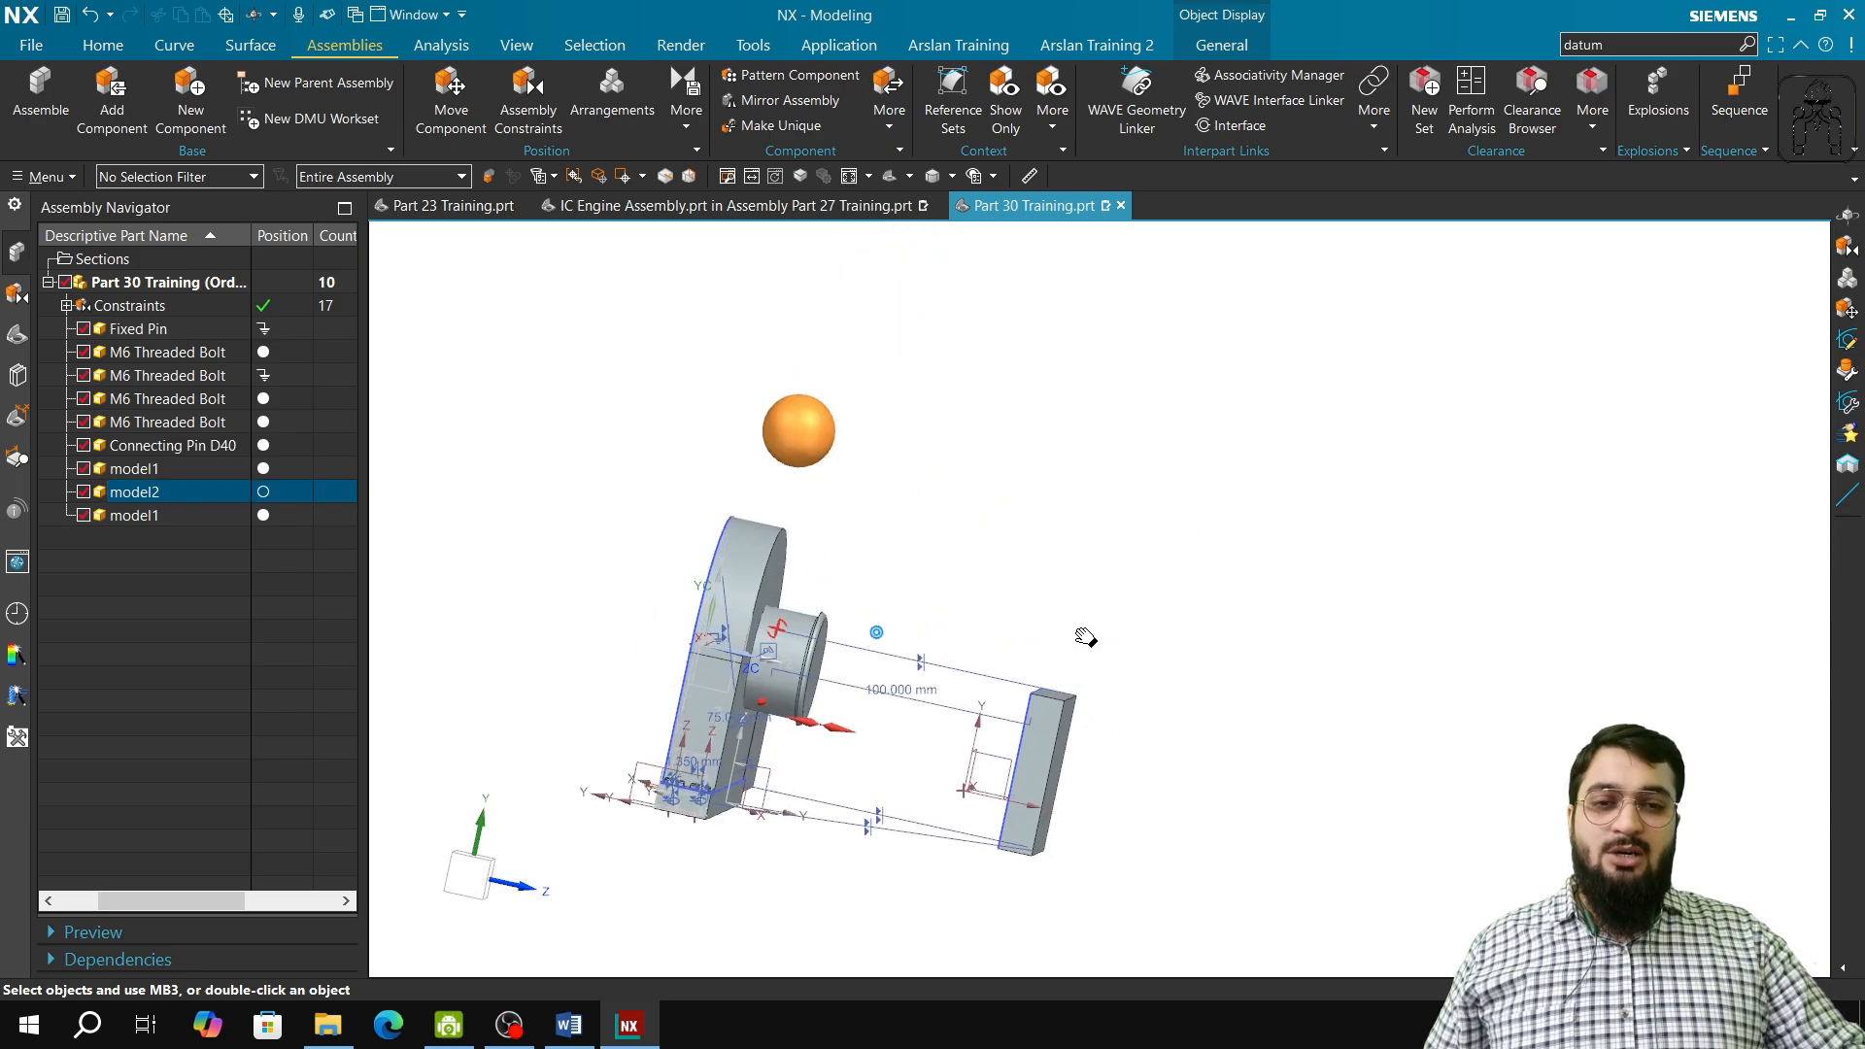
{"action": "left_click", "coordinate": [527, 97]}
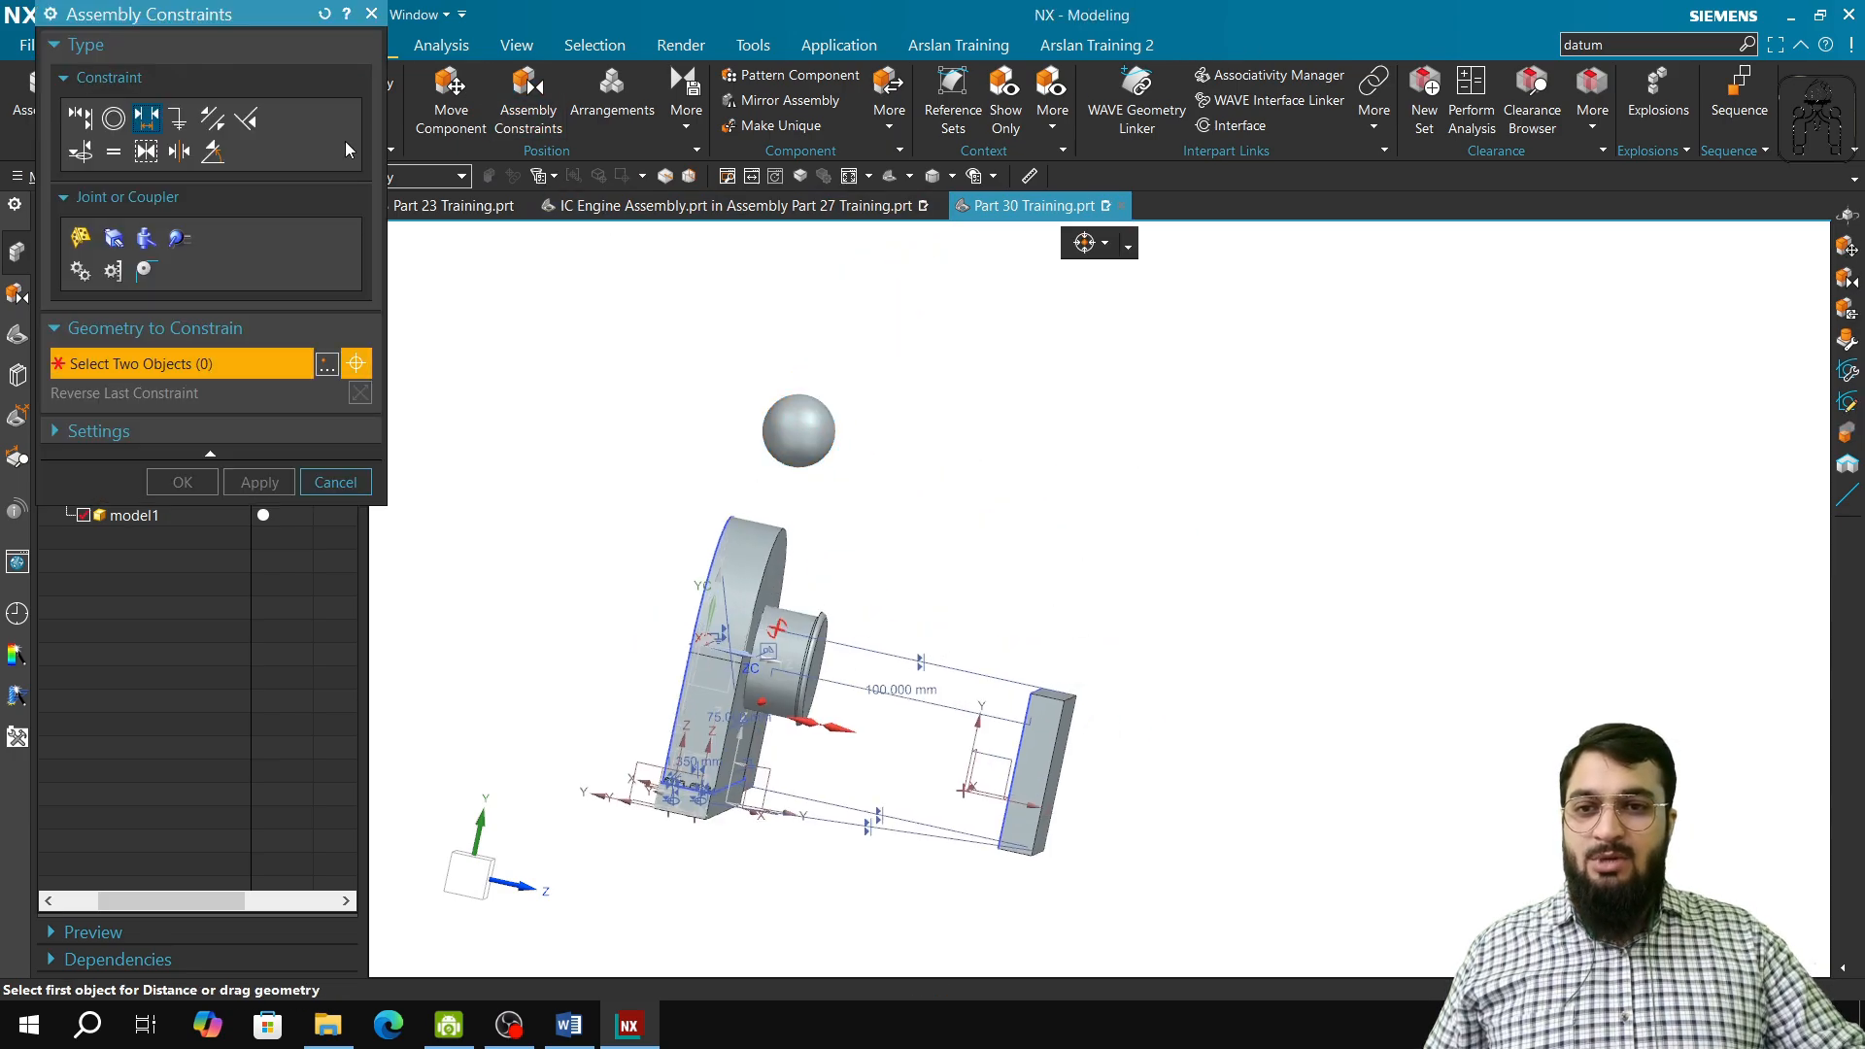
{"action": "left_click", "coordinate": [181, 153]}
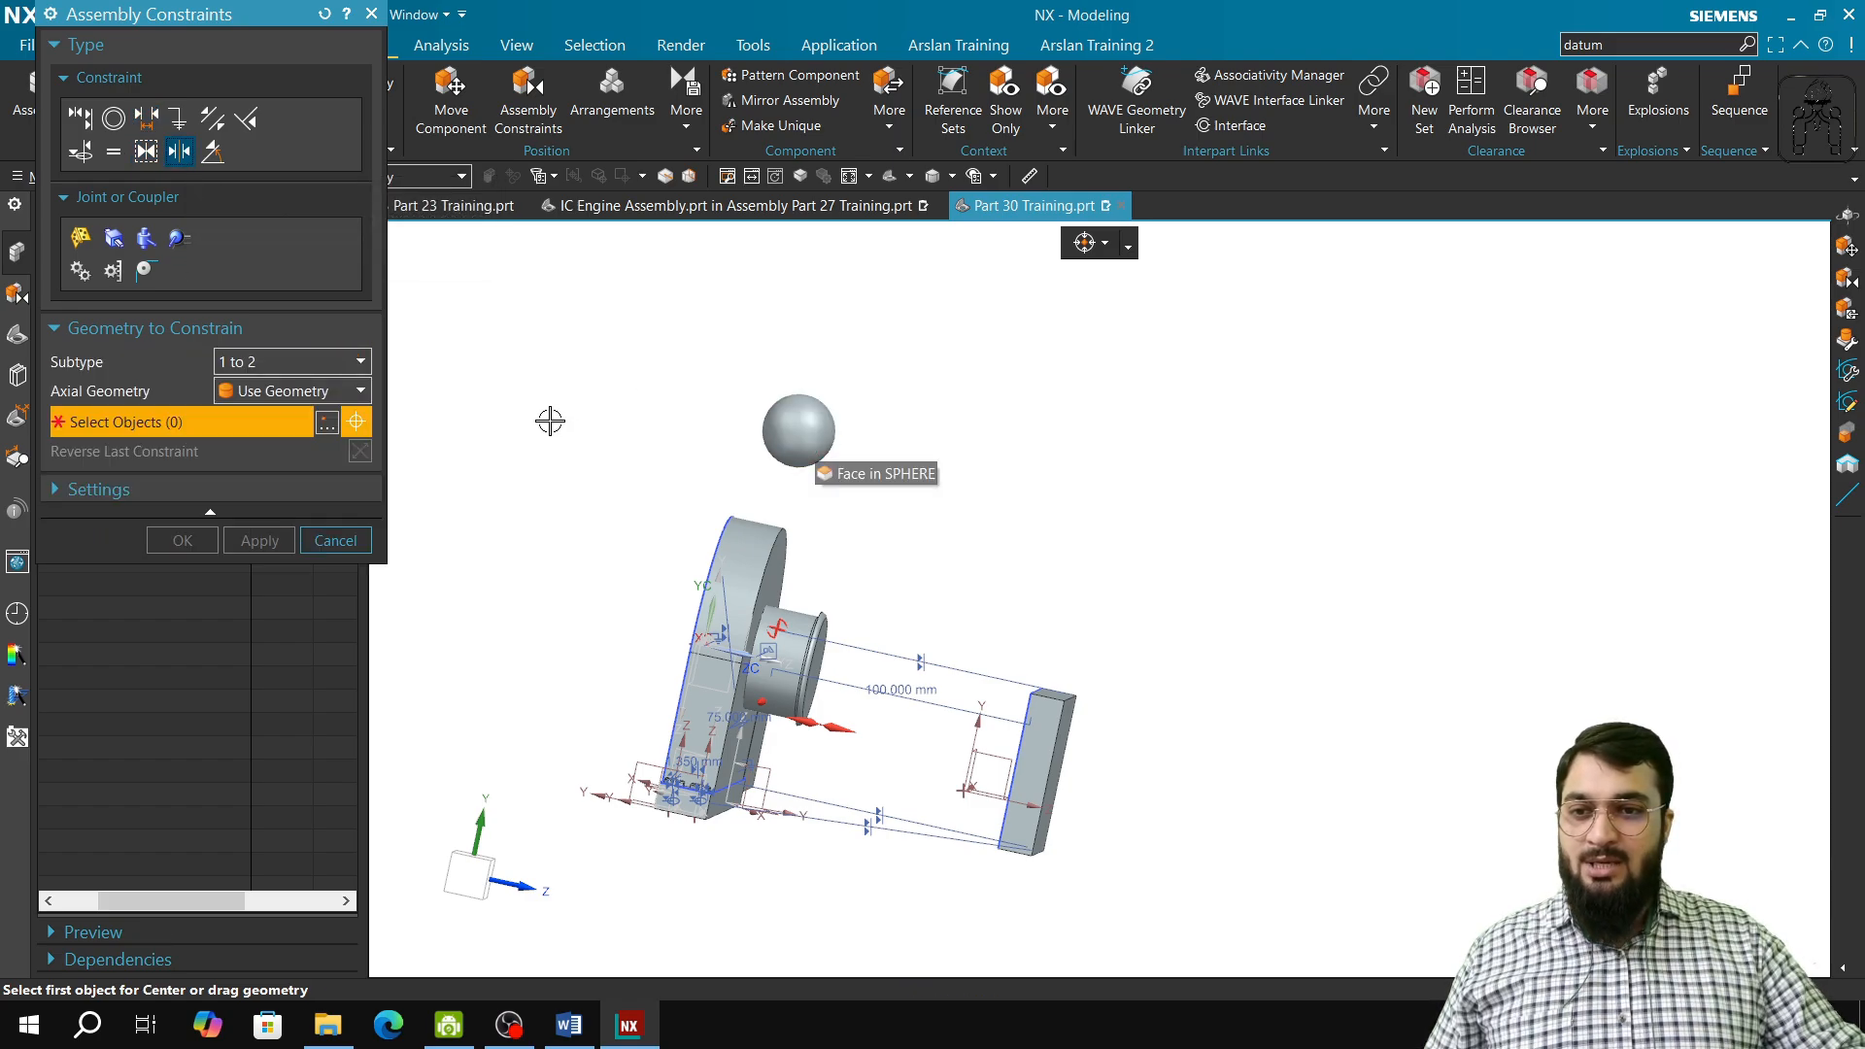
{"action": "left_click", "coordinate": [804, 431]}
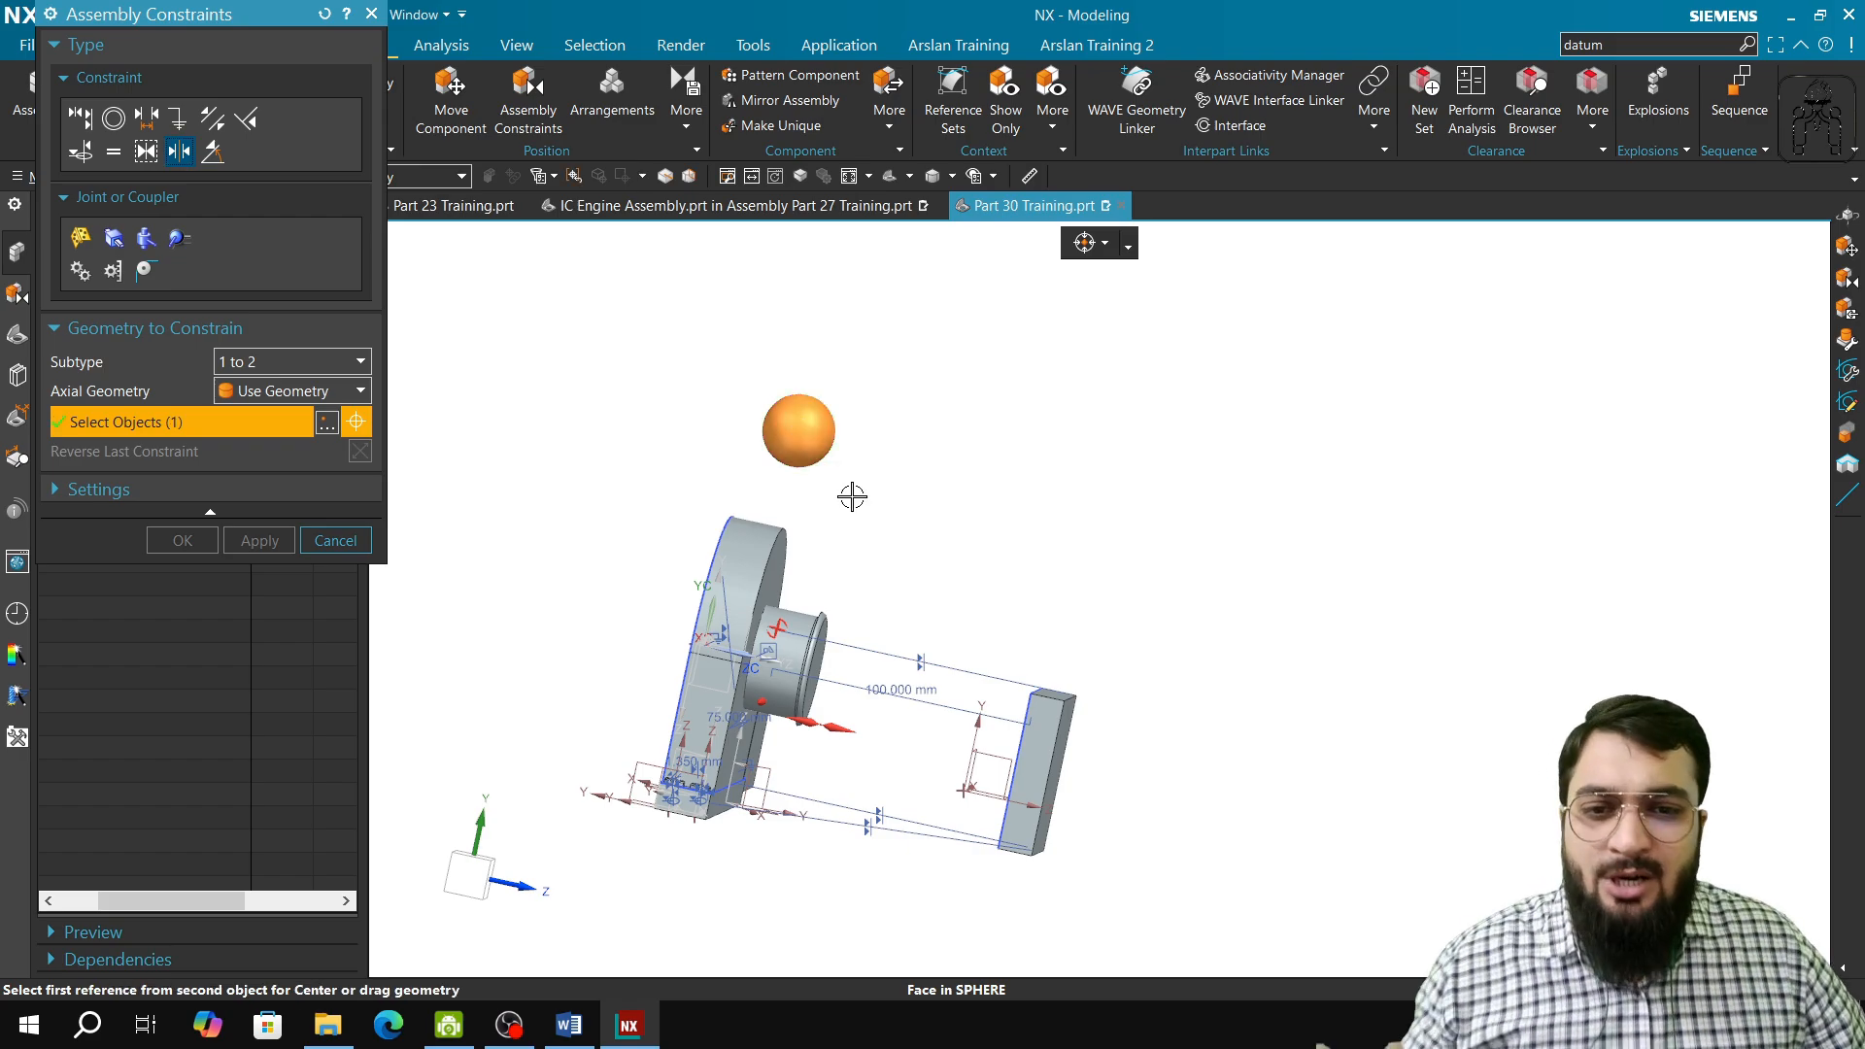
{"action": "scroll", "coordinate": [855, 550], "scroll_direction": "up", "scroll_amount": 4}
{"action": "left_click", "coordinate": [262, 391]}
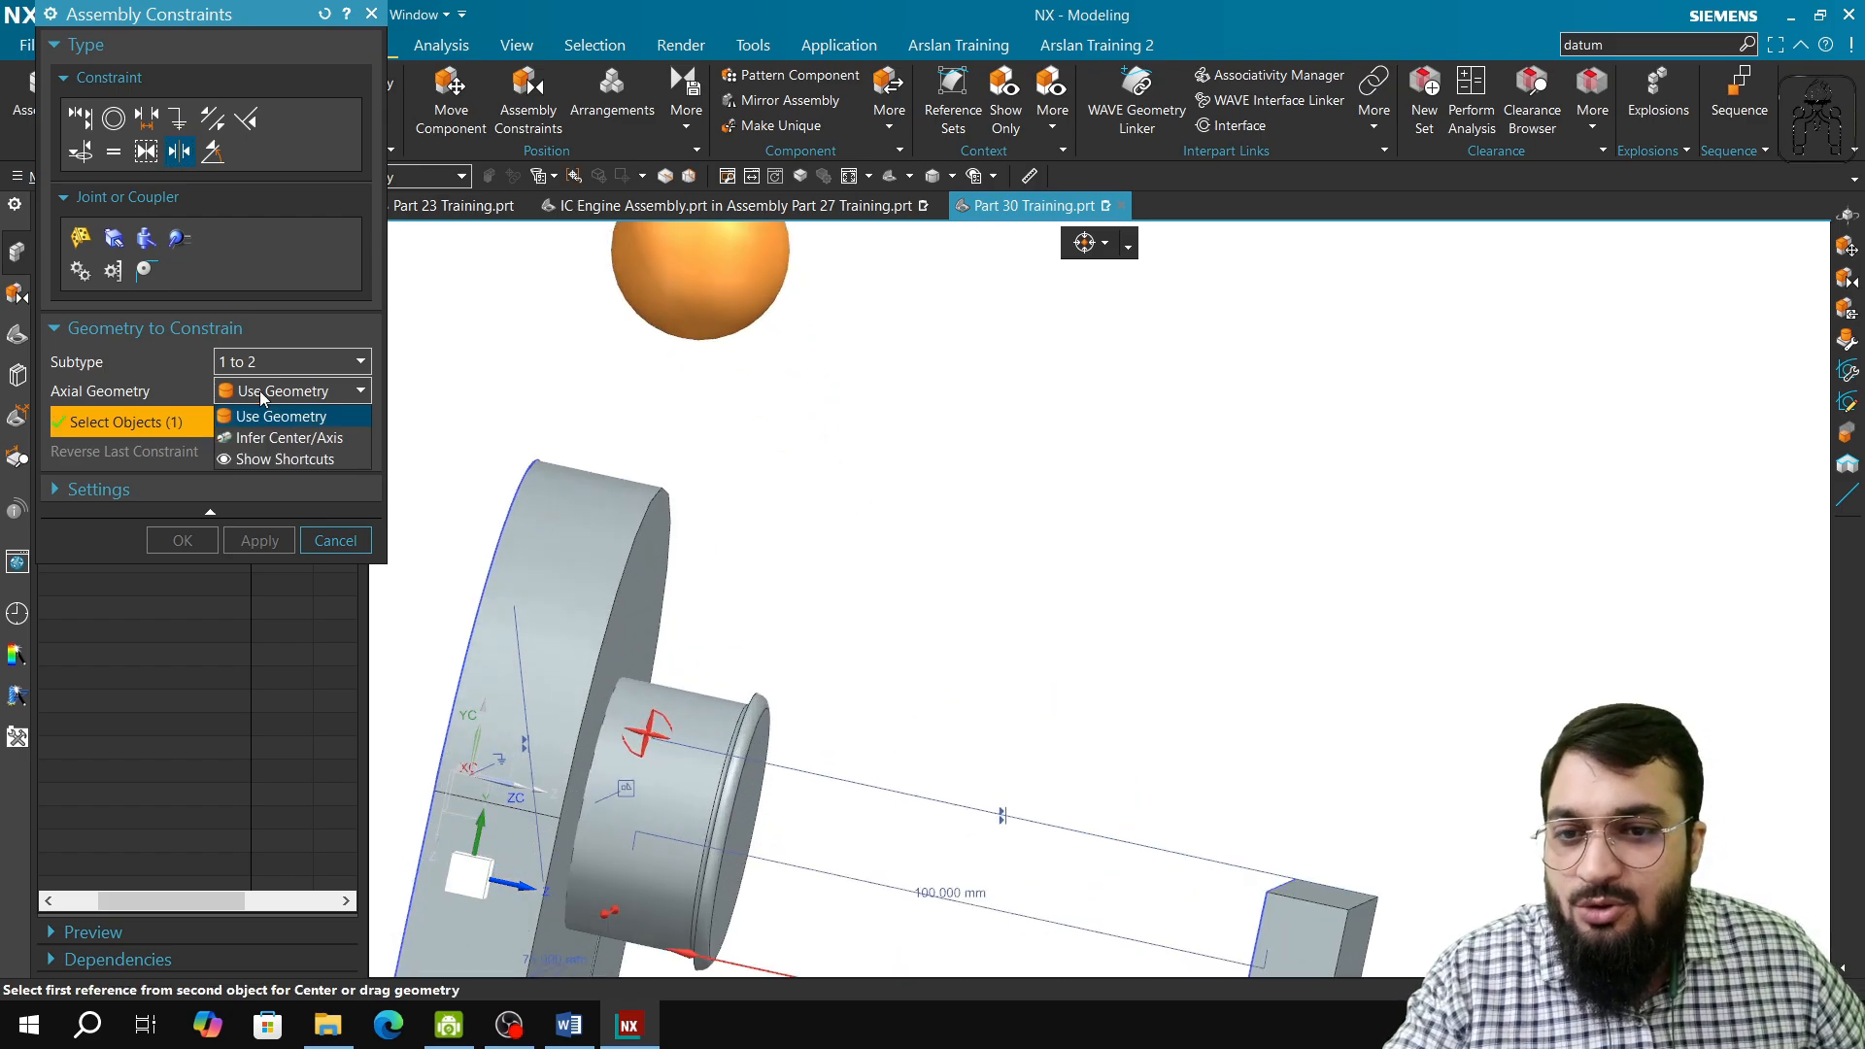
{"action": "left_click", "coordinate": [261, 372]}
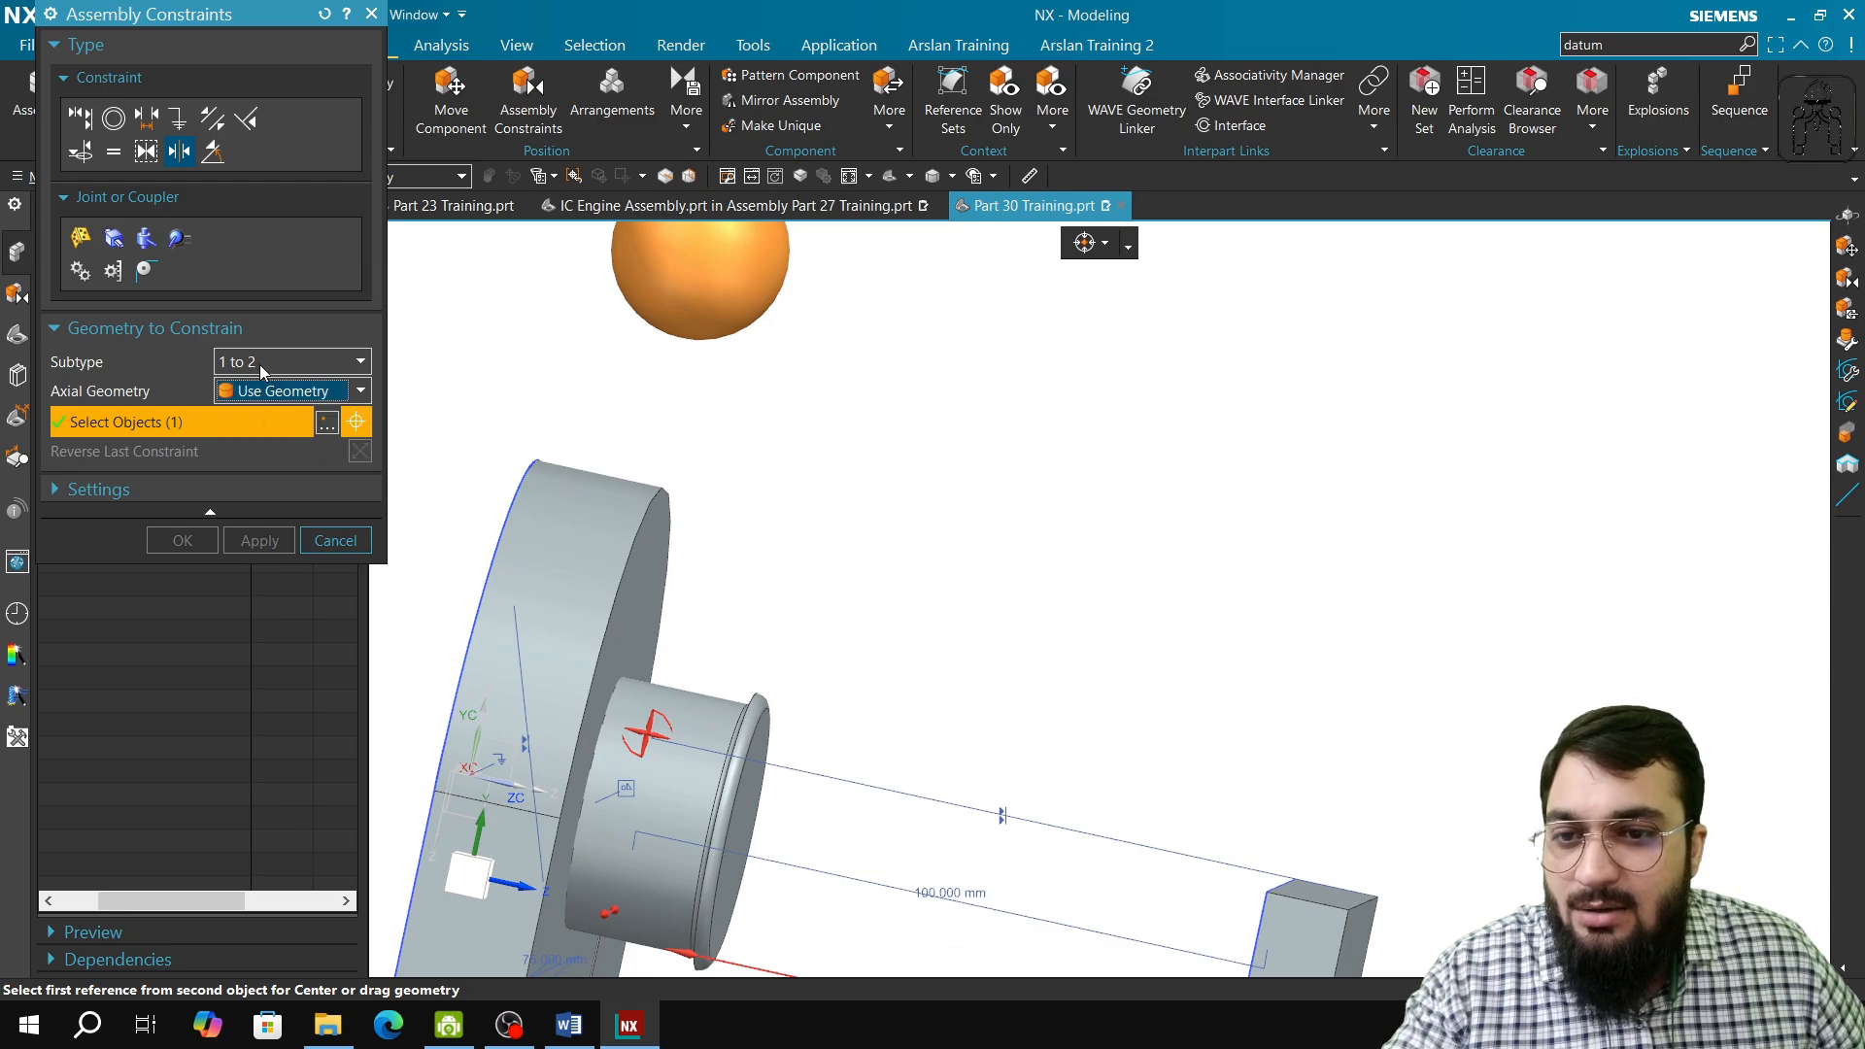
{"action": "left_click", "coordinate": [261, 367]}
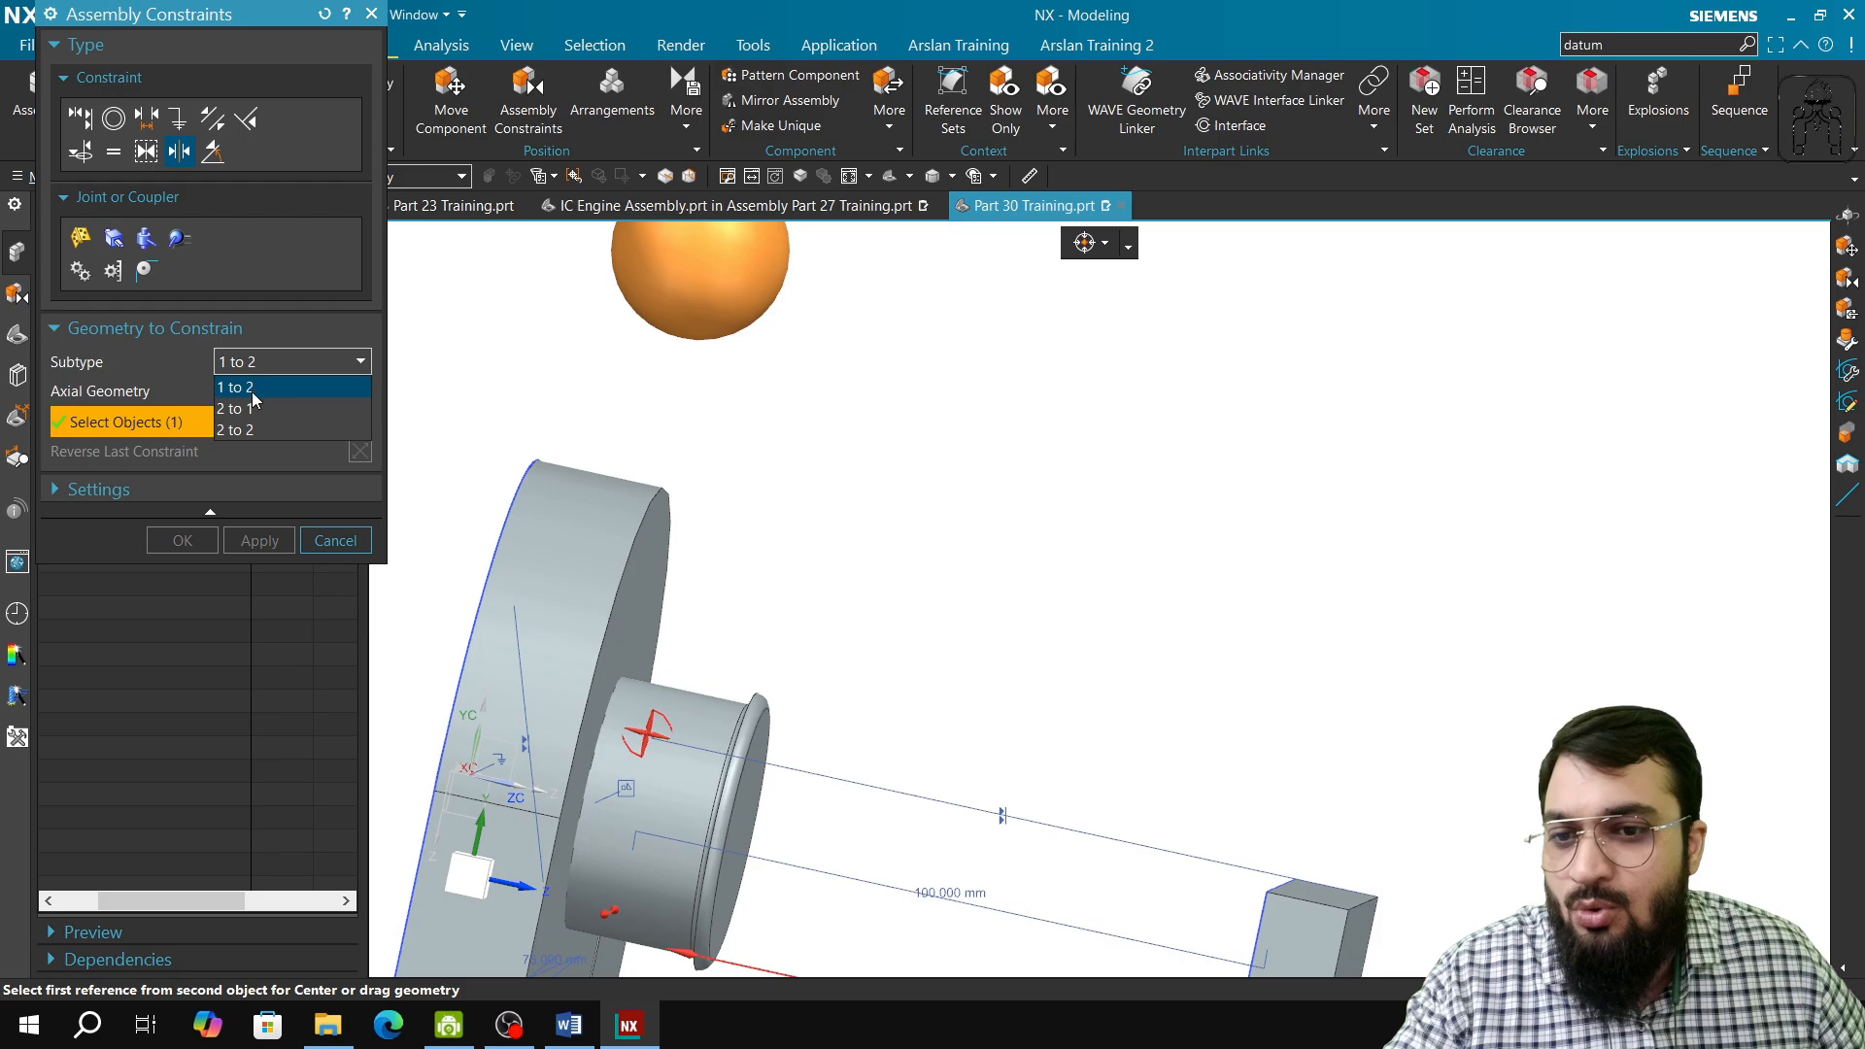
{"action": "left_click", "coordinate": [229, 387]}
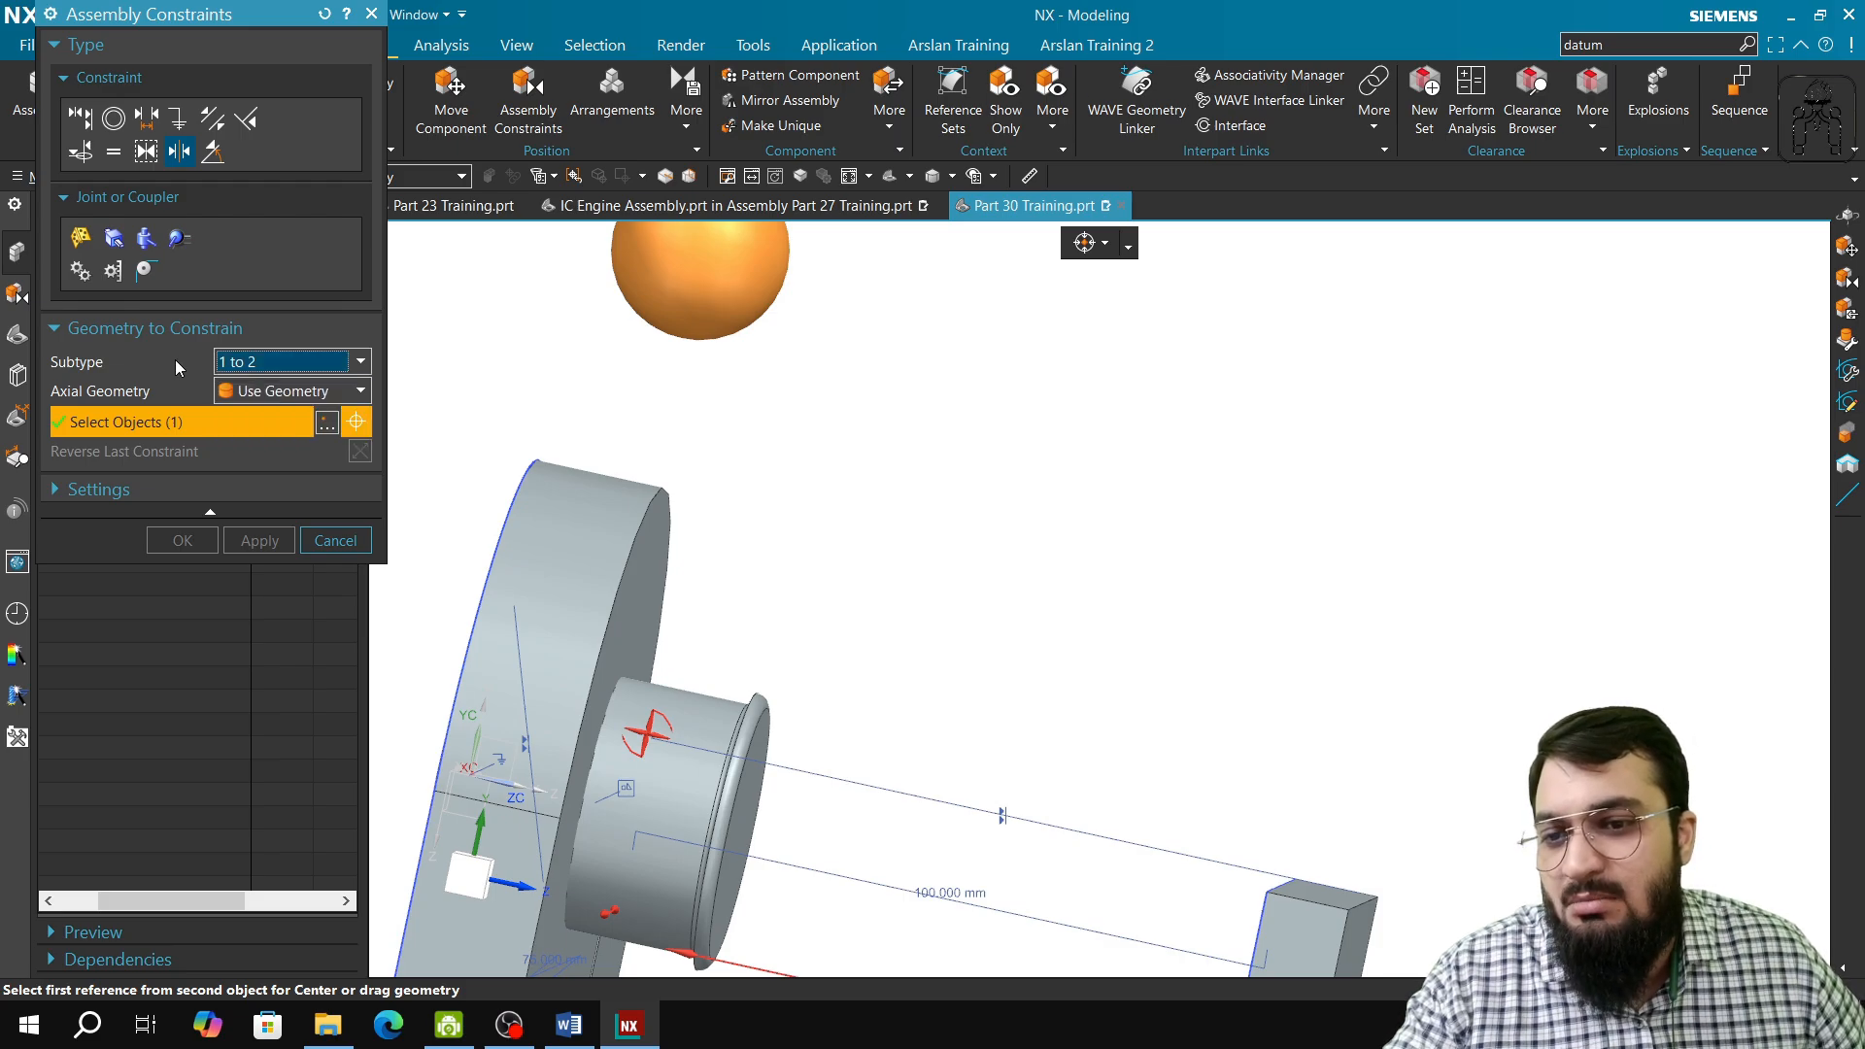
Step: Center the sphere between the Fixed Pin's front face and the outer block's large face, apply the constraint and close the command
{"action": "left_click", "coordinate": [97, 489]}
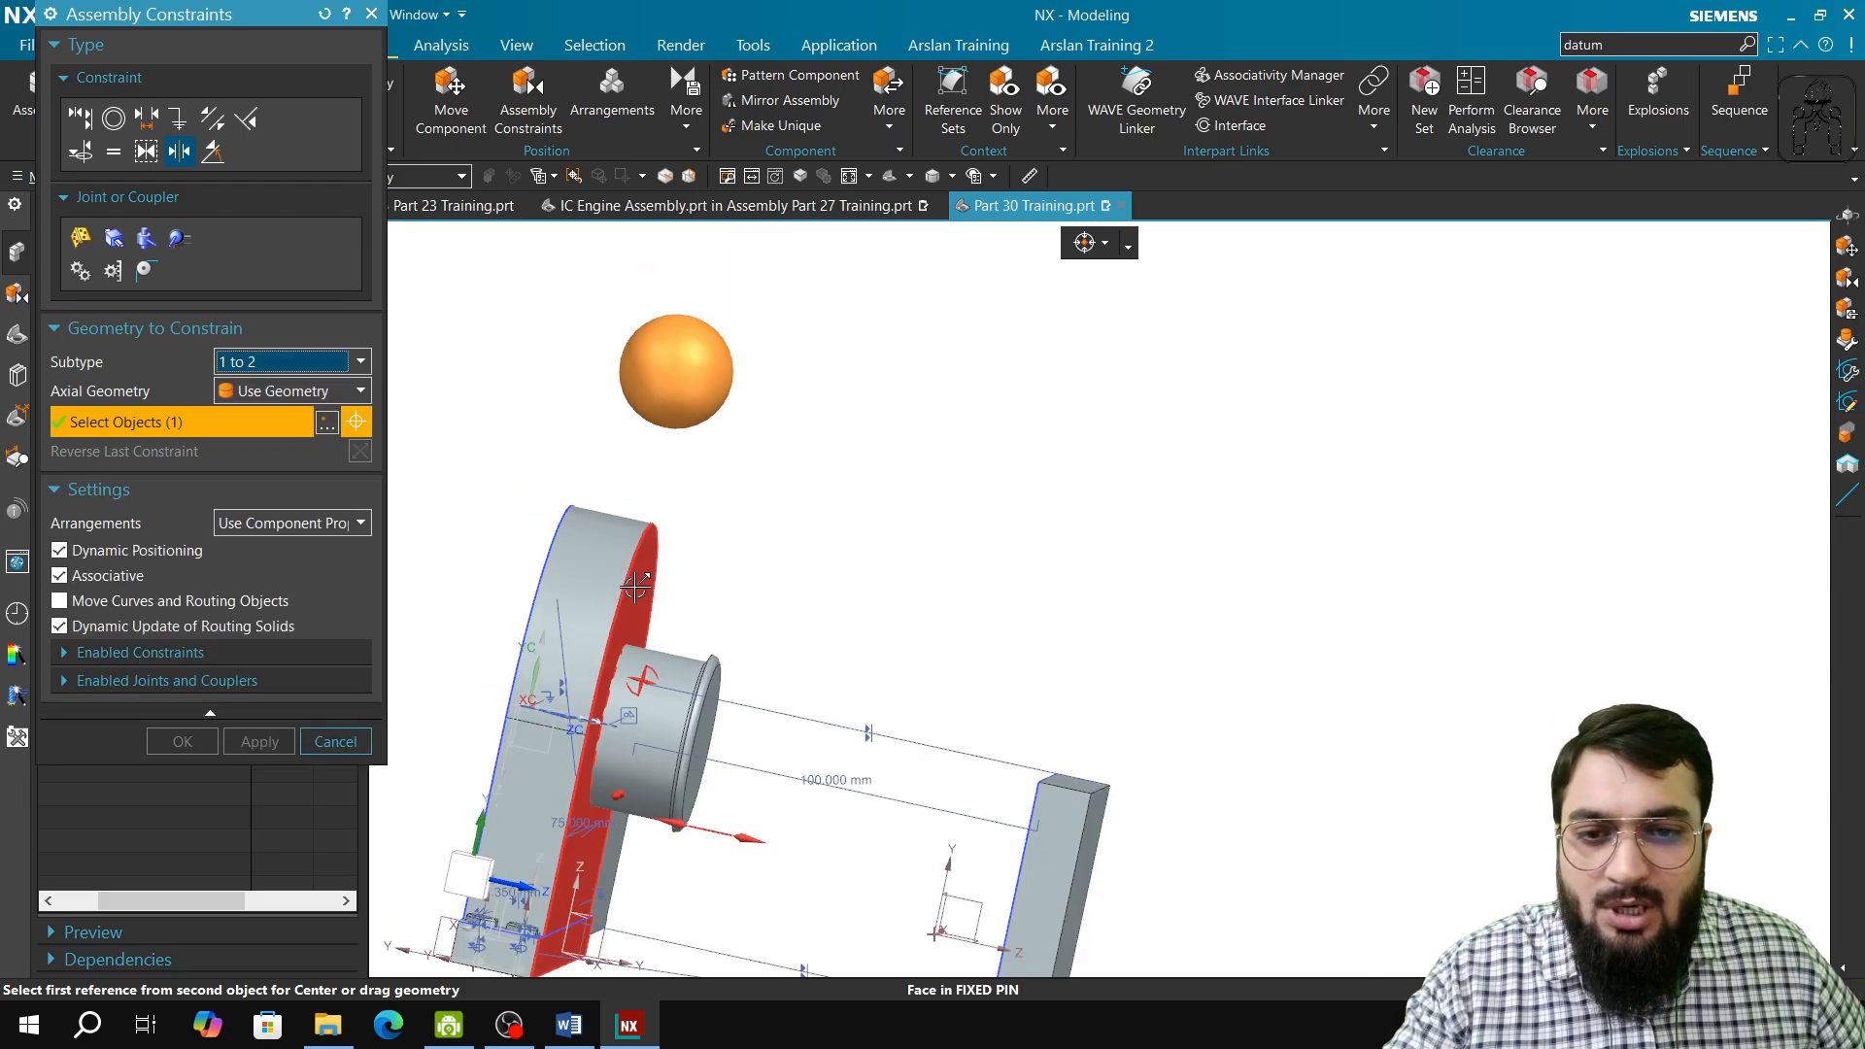
{"action": "left_click", "coordinate": [636, 603]}
{"action": "middle_click_drag", "start_coordinate": [884, 792], "coordinate": [1001, 812]}
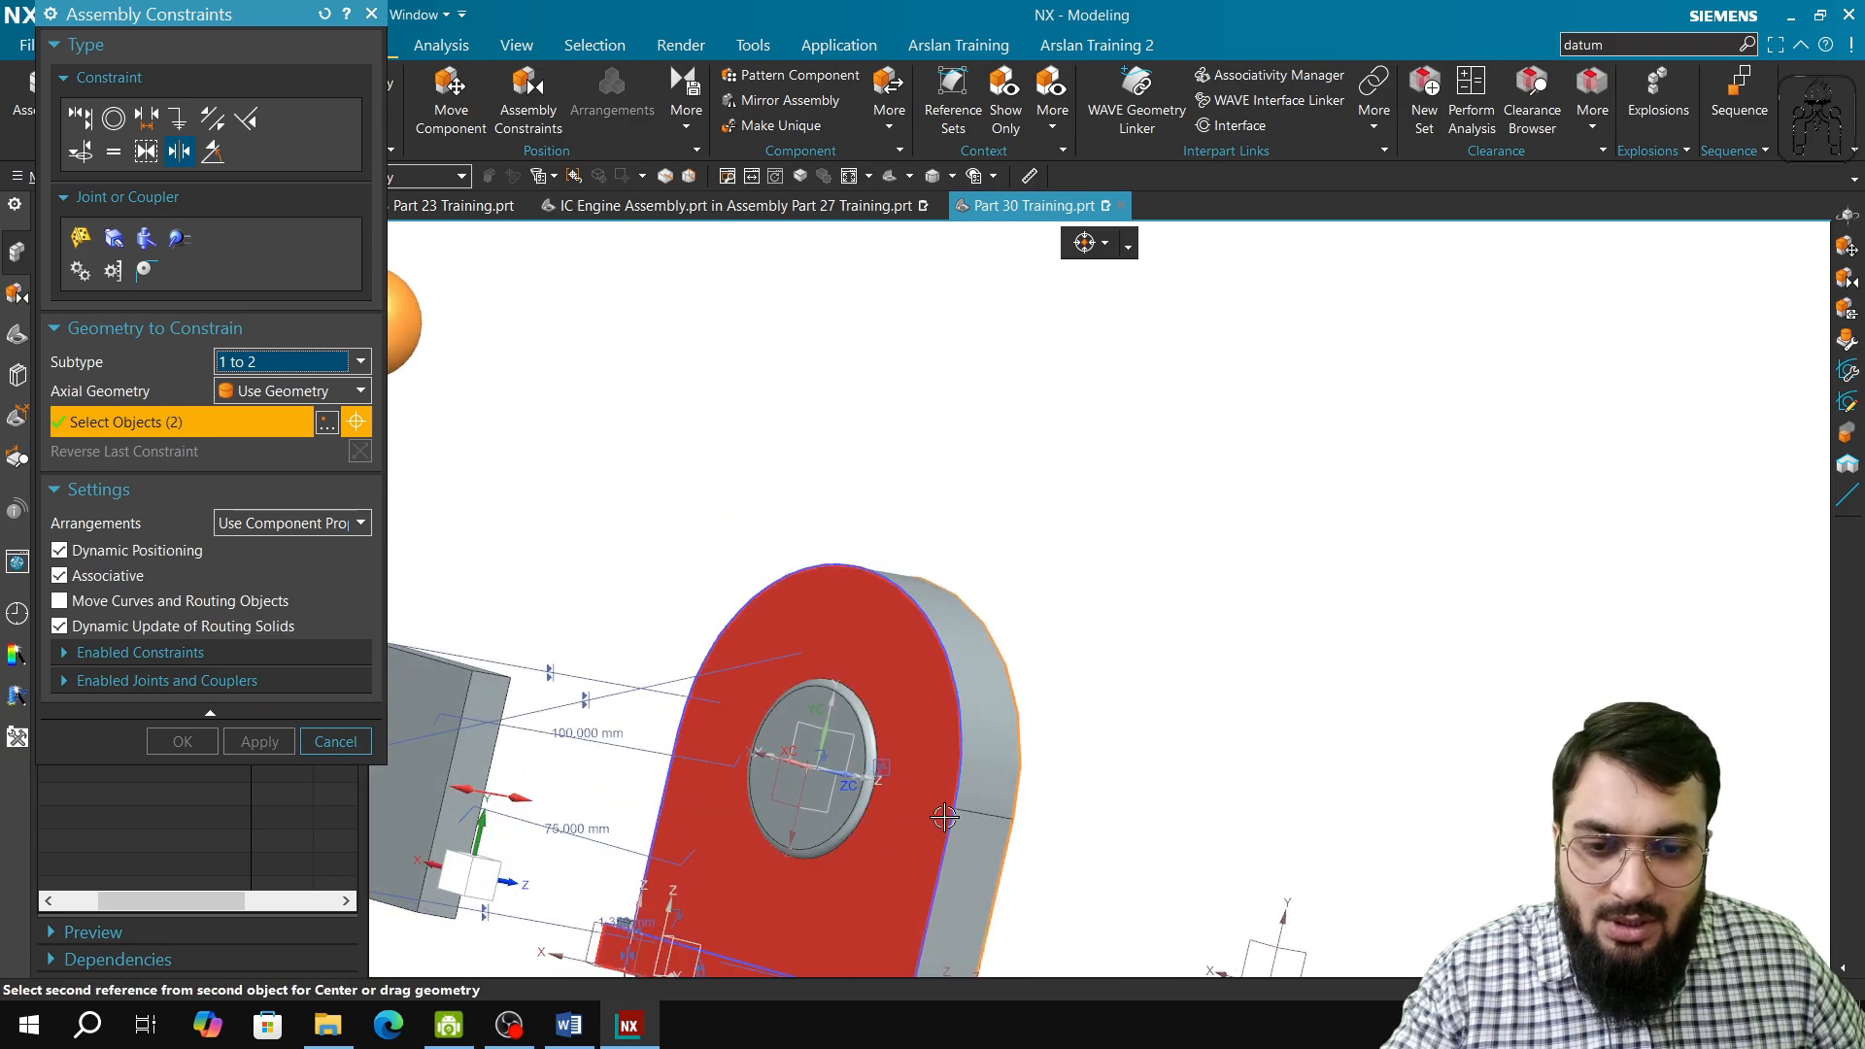
{"action": "middle_click_drag", "start_coordinate": [705, 799], "coordinate": [747, 801]}
{"action": "left_click", "coordinate": [662, 767]}
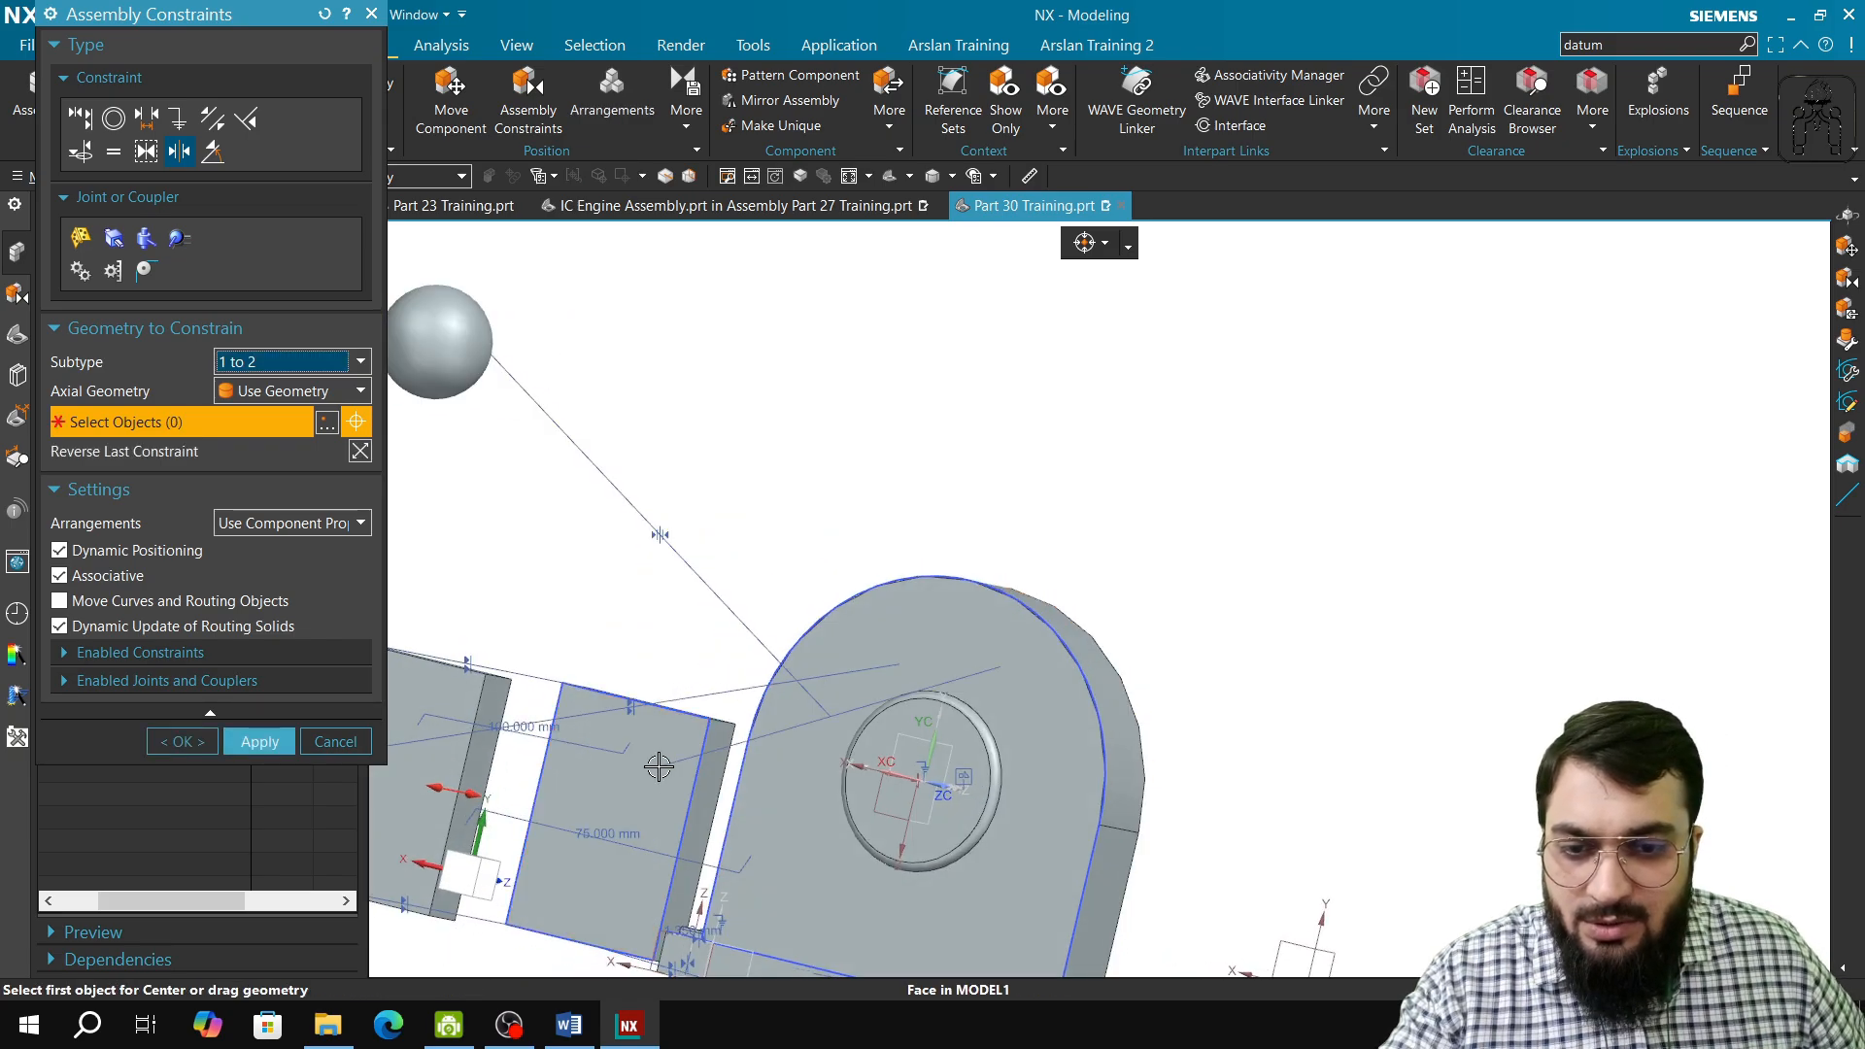
{"action": "middle_click_drag", "start_coordinate": [658, 762], "coordinate": [418, 721]}
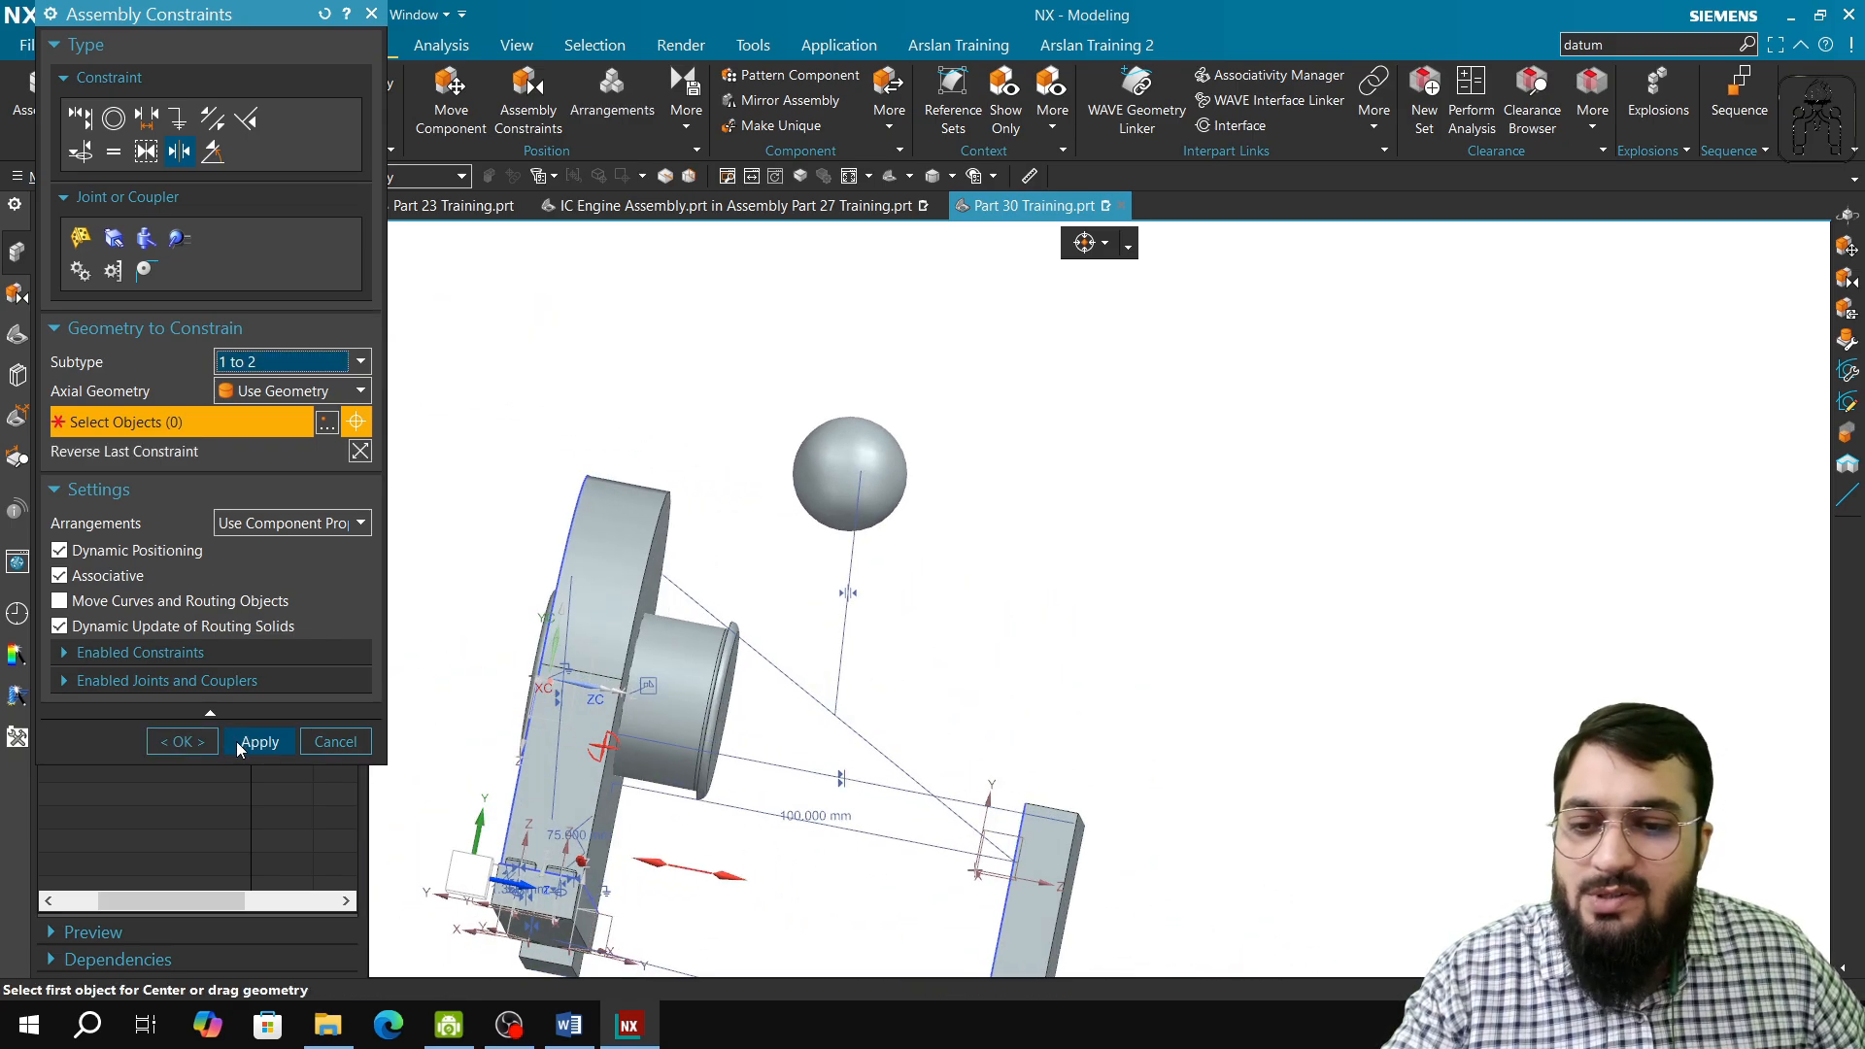
{"action": "left_click", "coordinate": [236, 742]}
{"action": "middle_click_drag", "start_coordinate": [809, 632], "coordinate": [810, 766]}
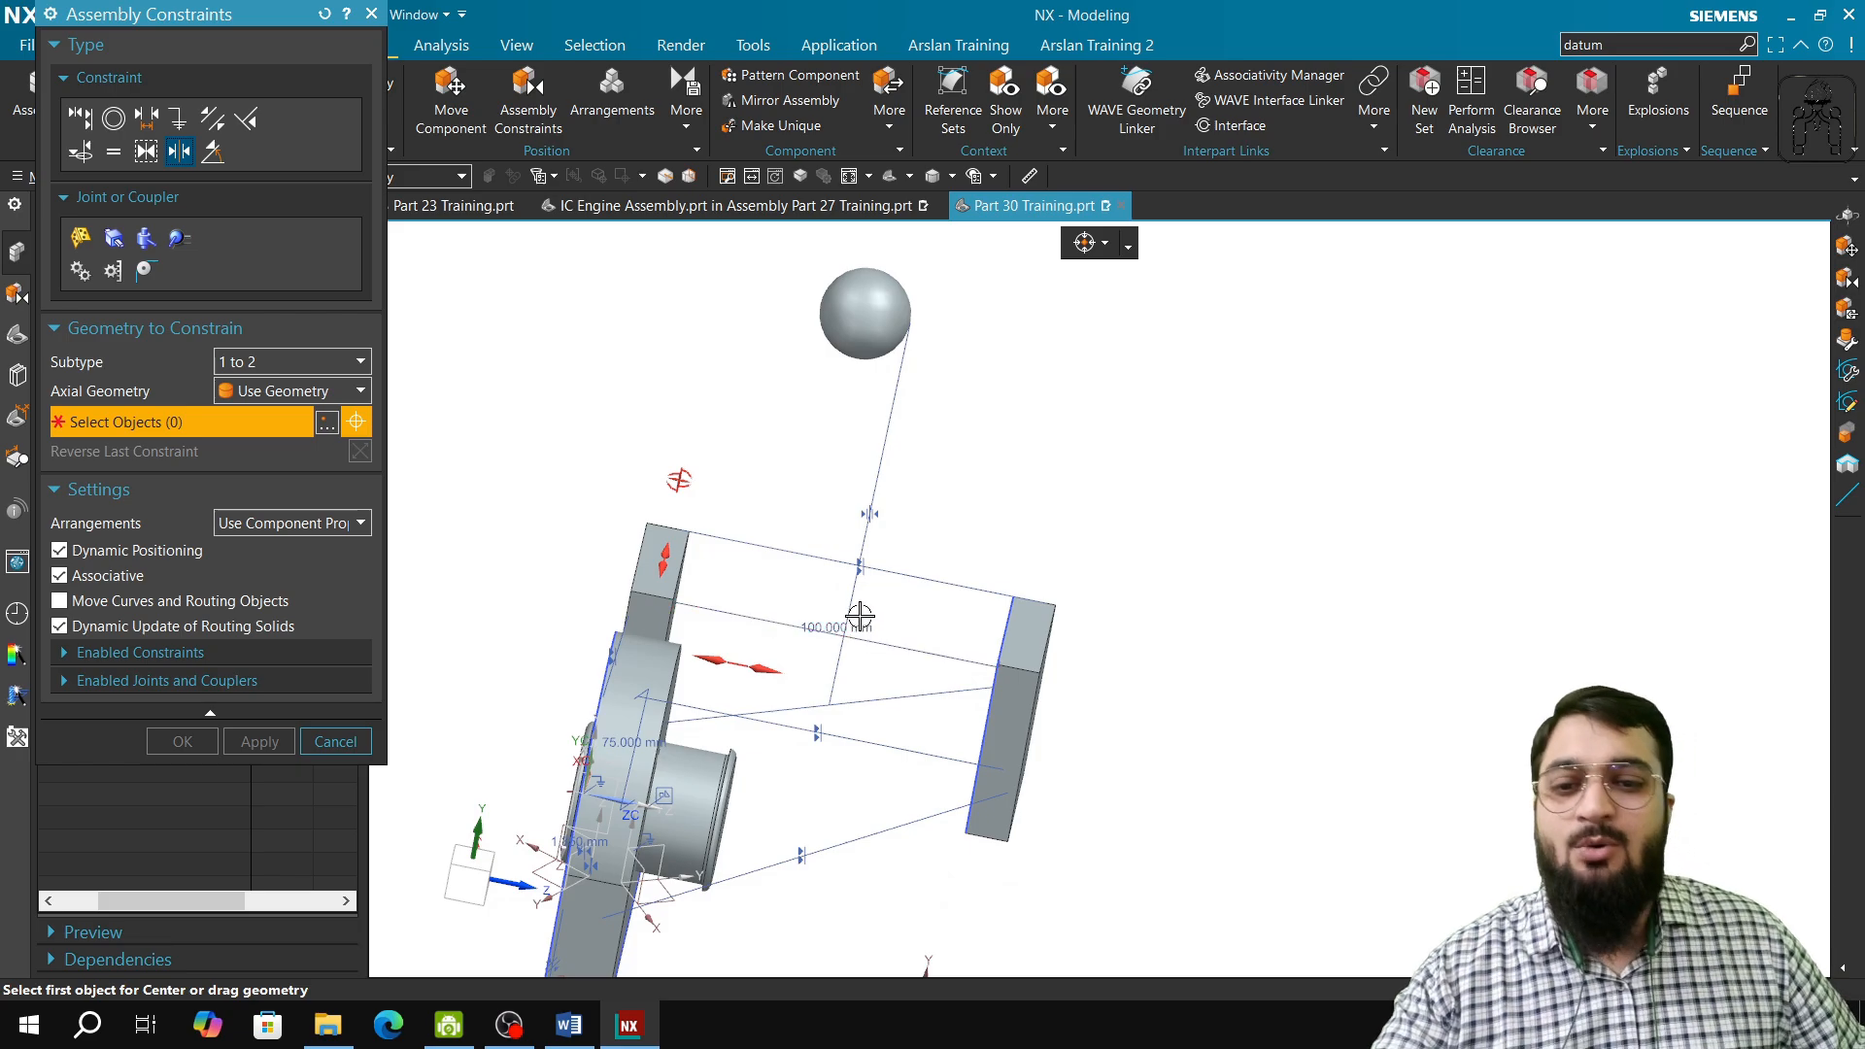
{"action": "left_click", "coordinate": [335, 741]}
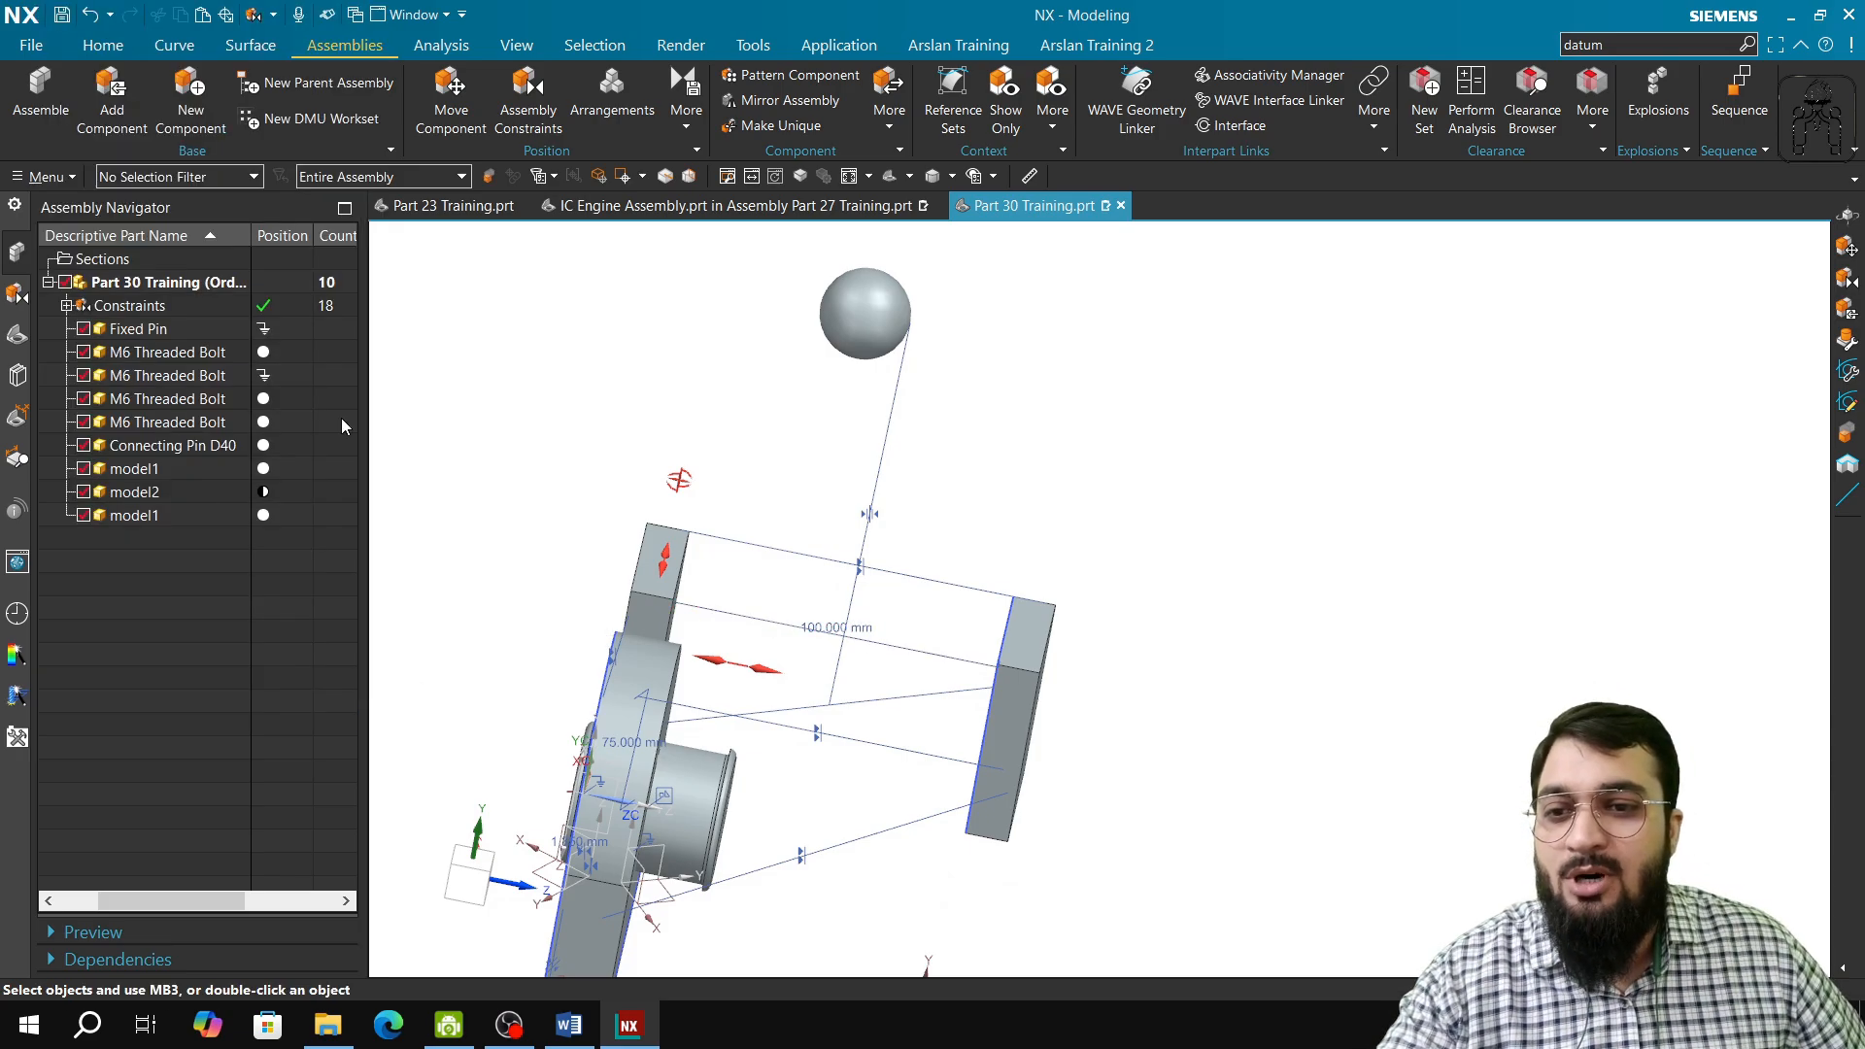
Step: Expand the assembly's constraints and highlight the Center constraint to inspect the sphere and faces it relates, and clear the selection
{"action": "scroll", "coordinate": [862, 632], "scroll_direction": "up", "scroll_amount": 3}
{"action": "middle_click_drag", "start_coordinate": [887, 729], "coordinate": [891, 716]}
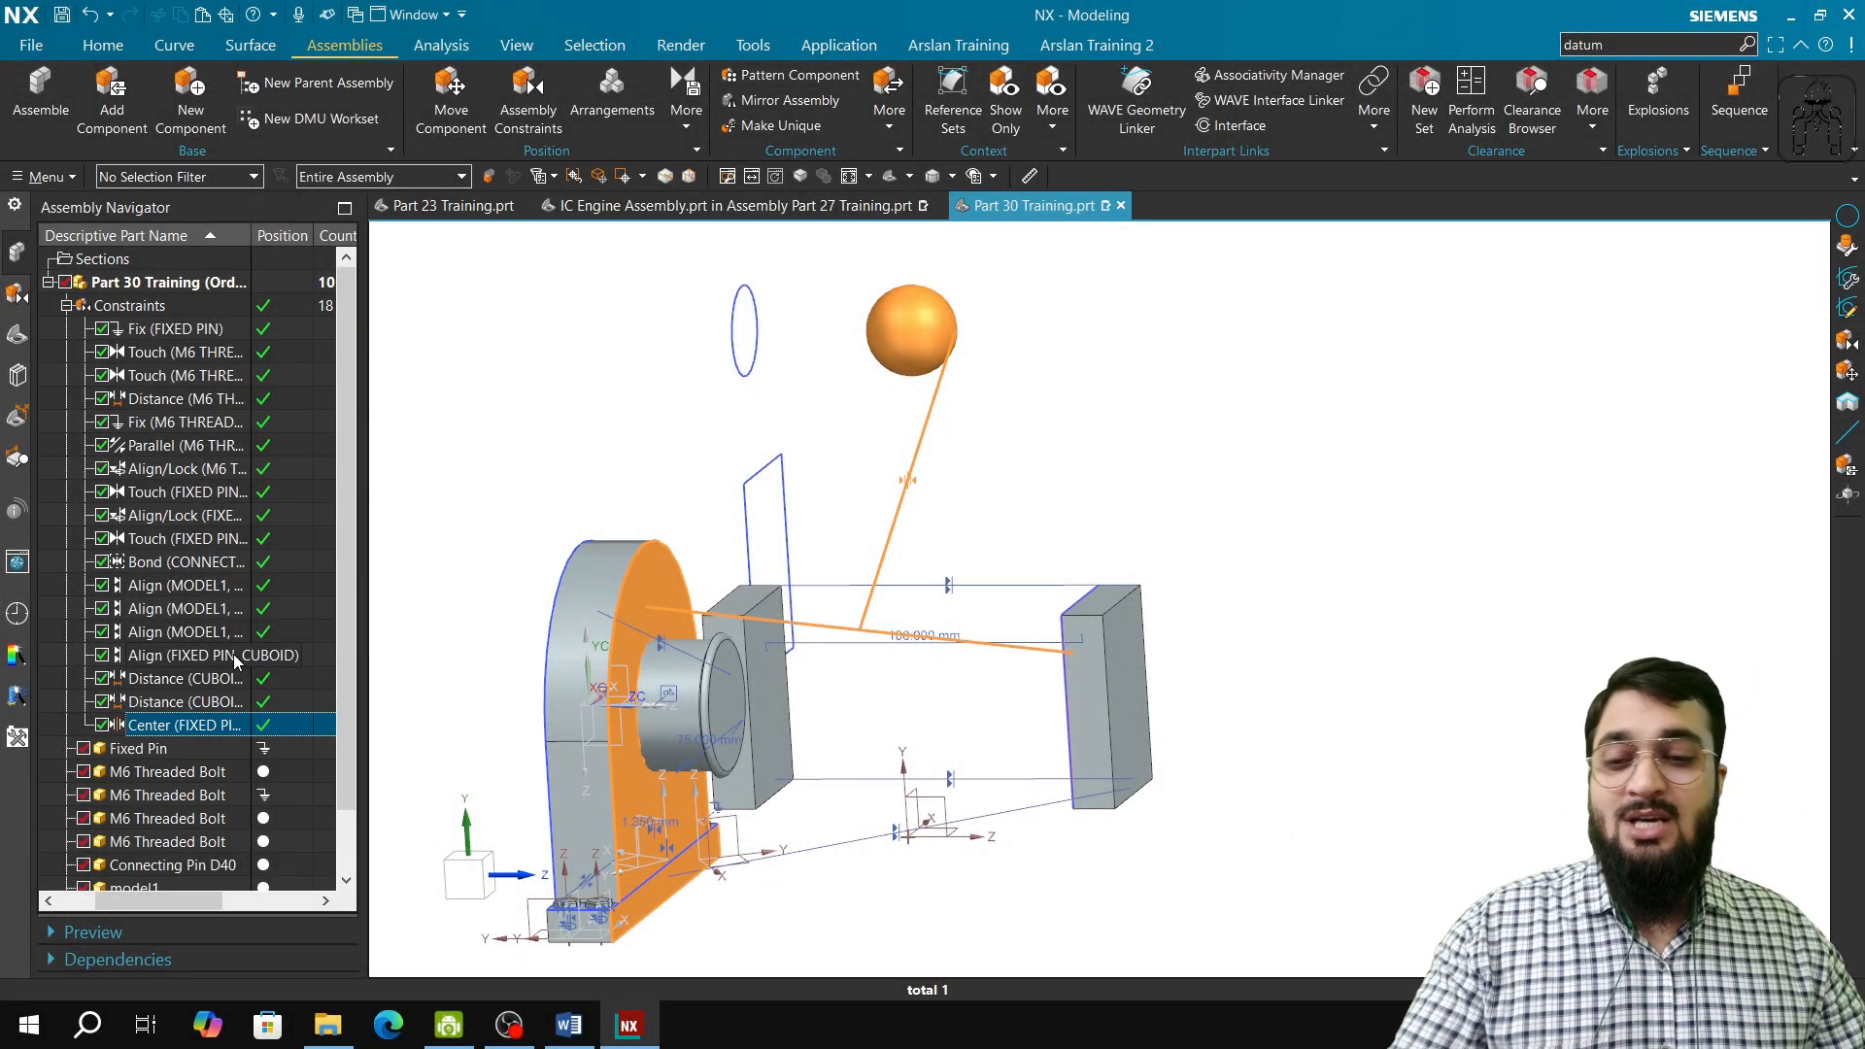
{"action": "key", "text": "Escape"}
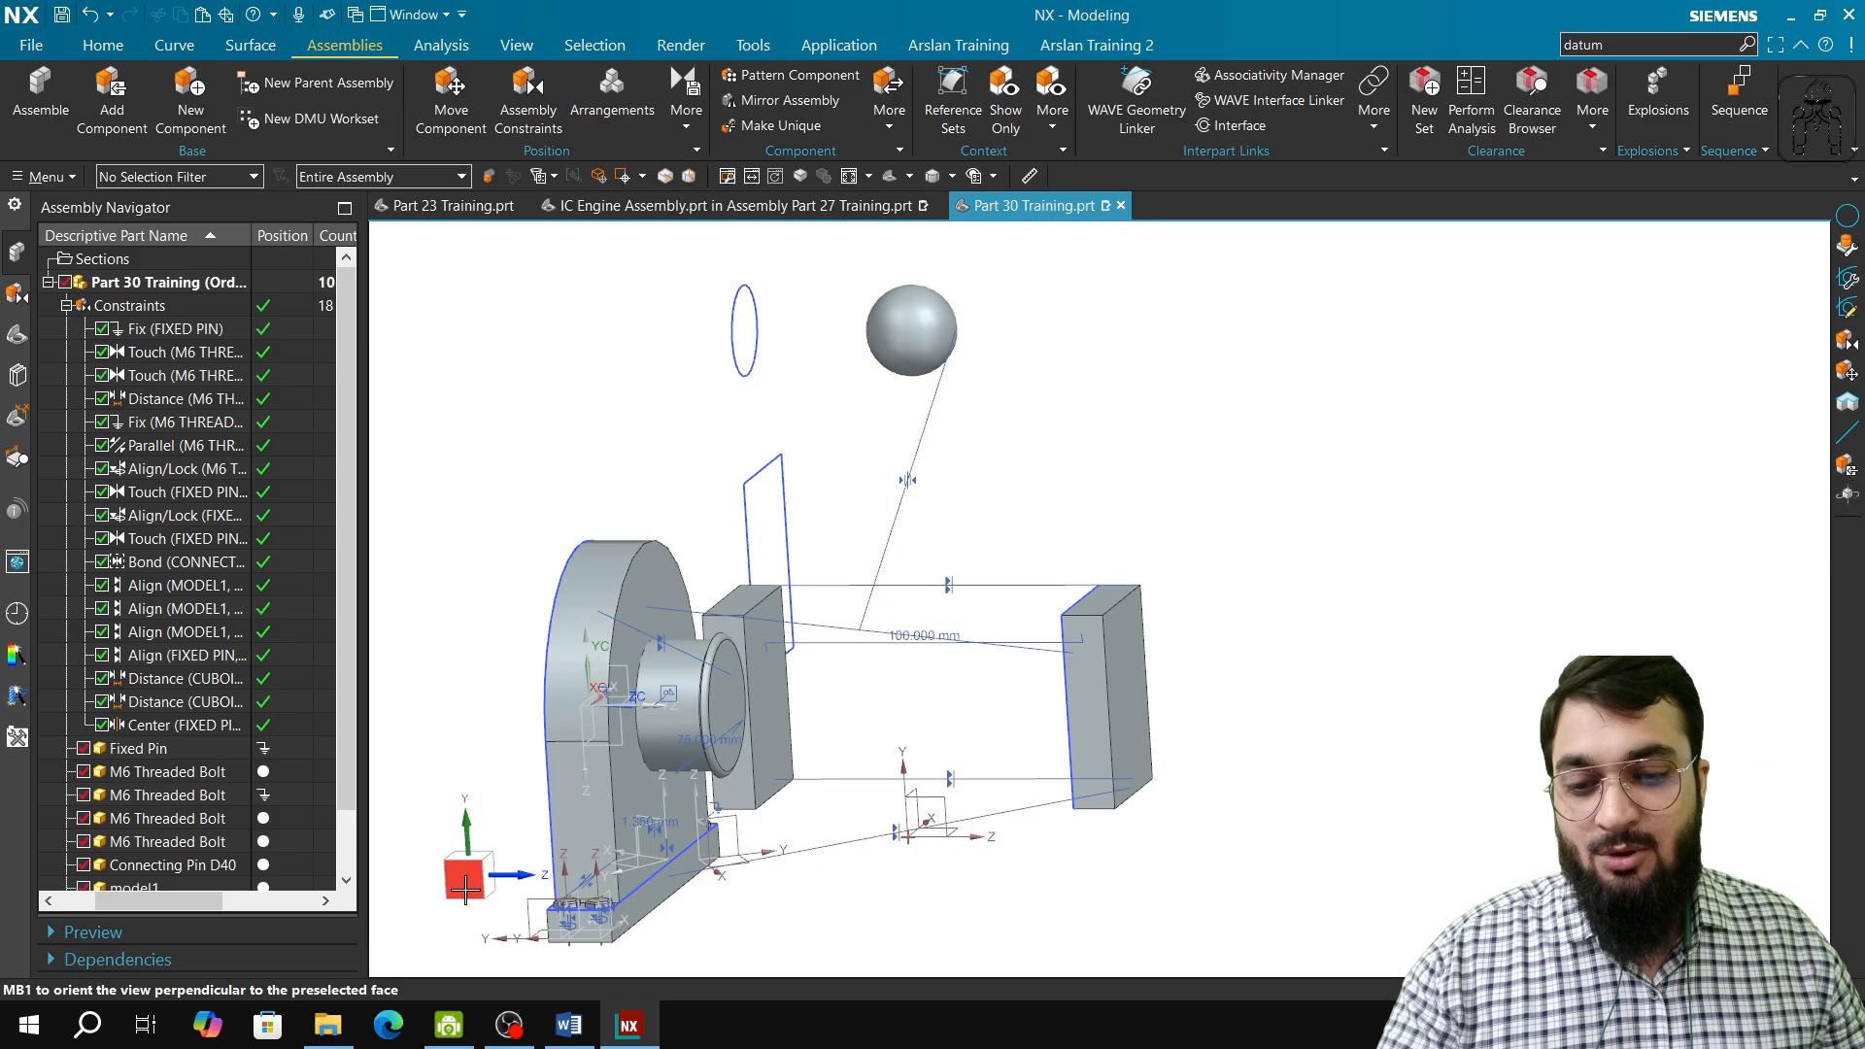
Step: Show the Angle assembly constraint with its 3D Angle subtype, and close the command without adding a constraint
{"action": "left_click", "coordinate": [469, 879]}
{"action": "middle_click_drag", "start_coordinate": [631, 757], "coordinate": [606, 742]}
{"action": "left_click", "coordinate": [528, 98]}
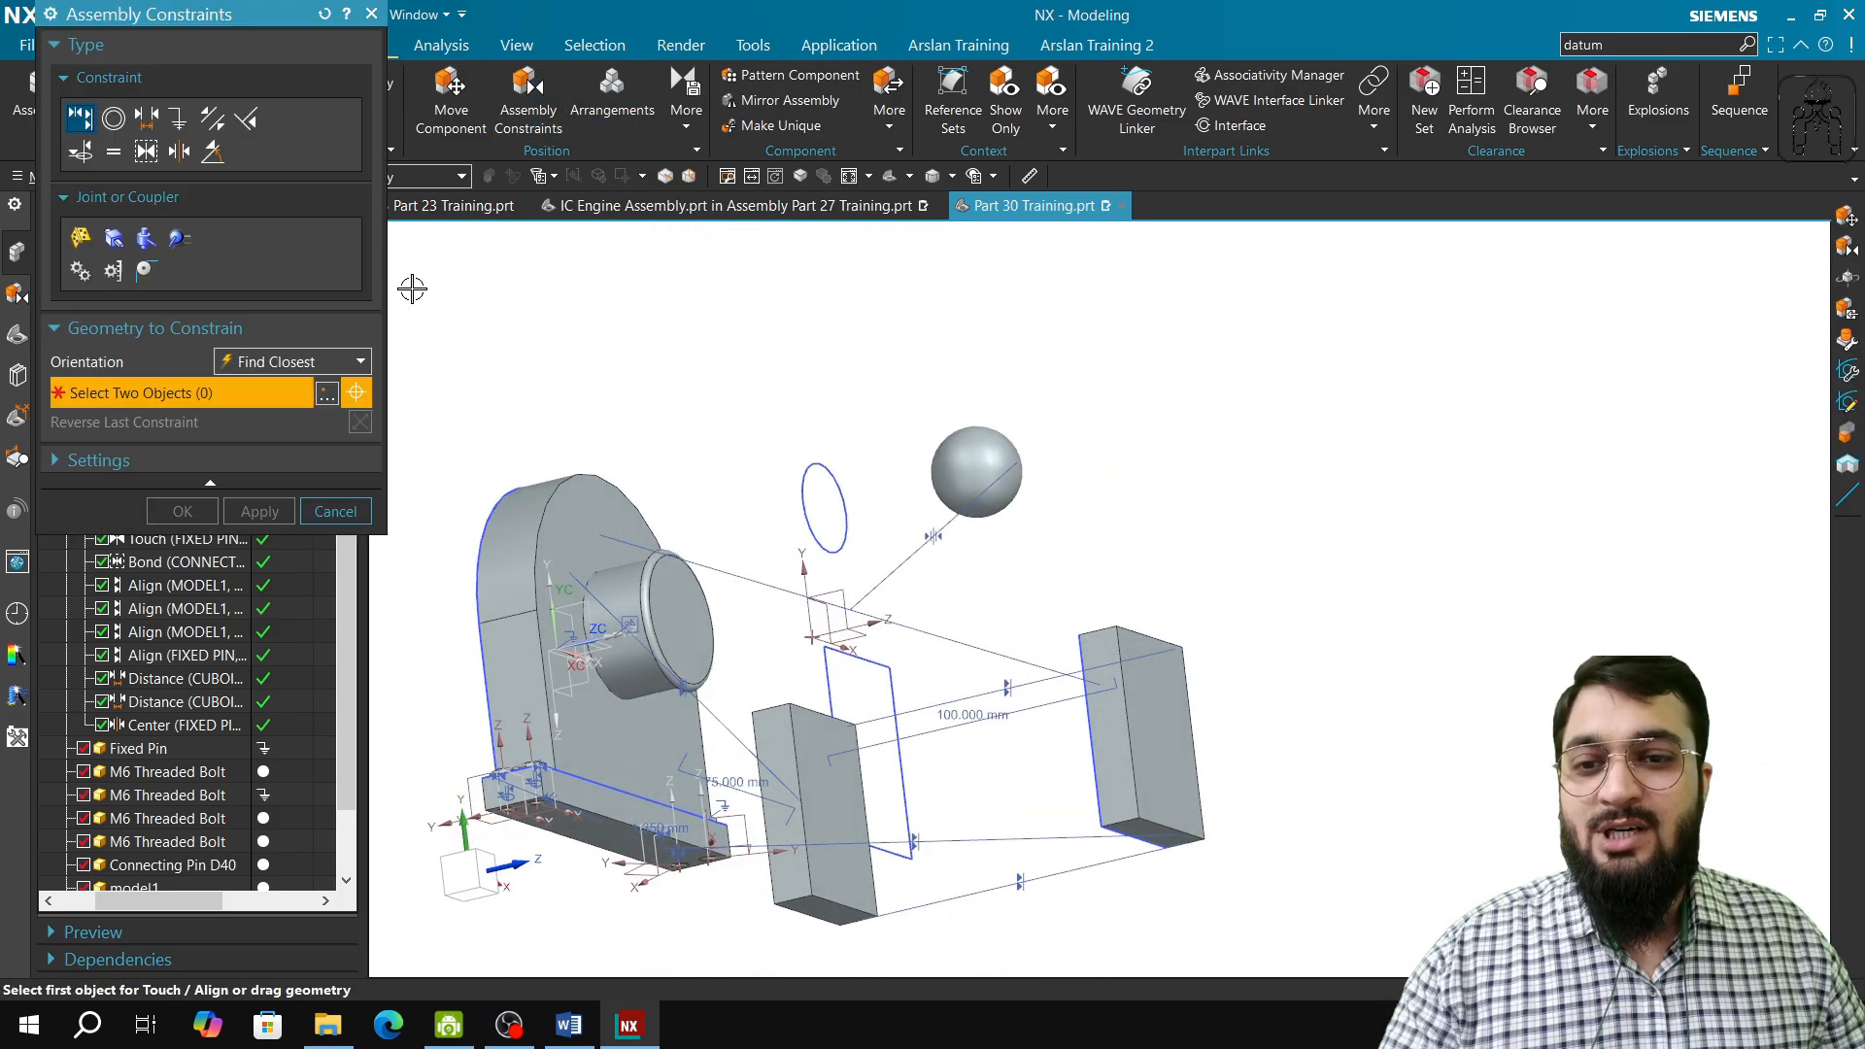
{"action": "left_click", "coordinate": [213, 152]}
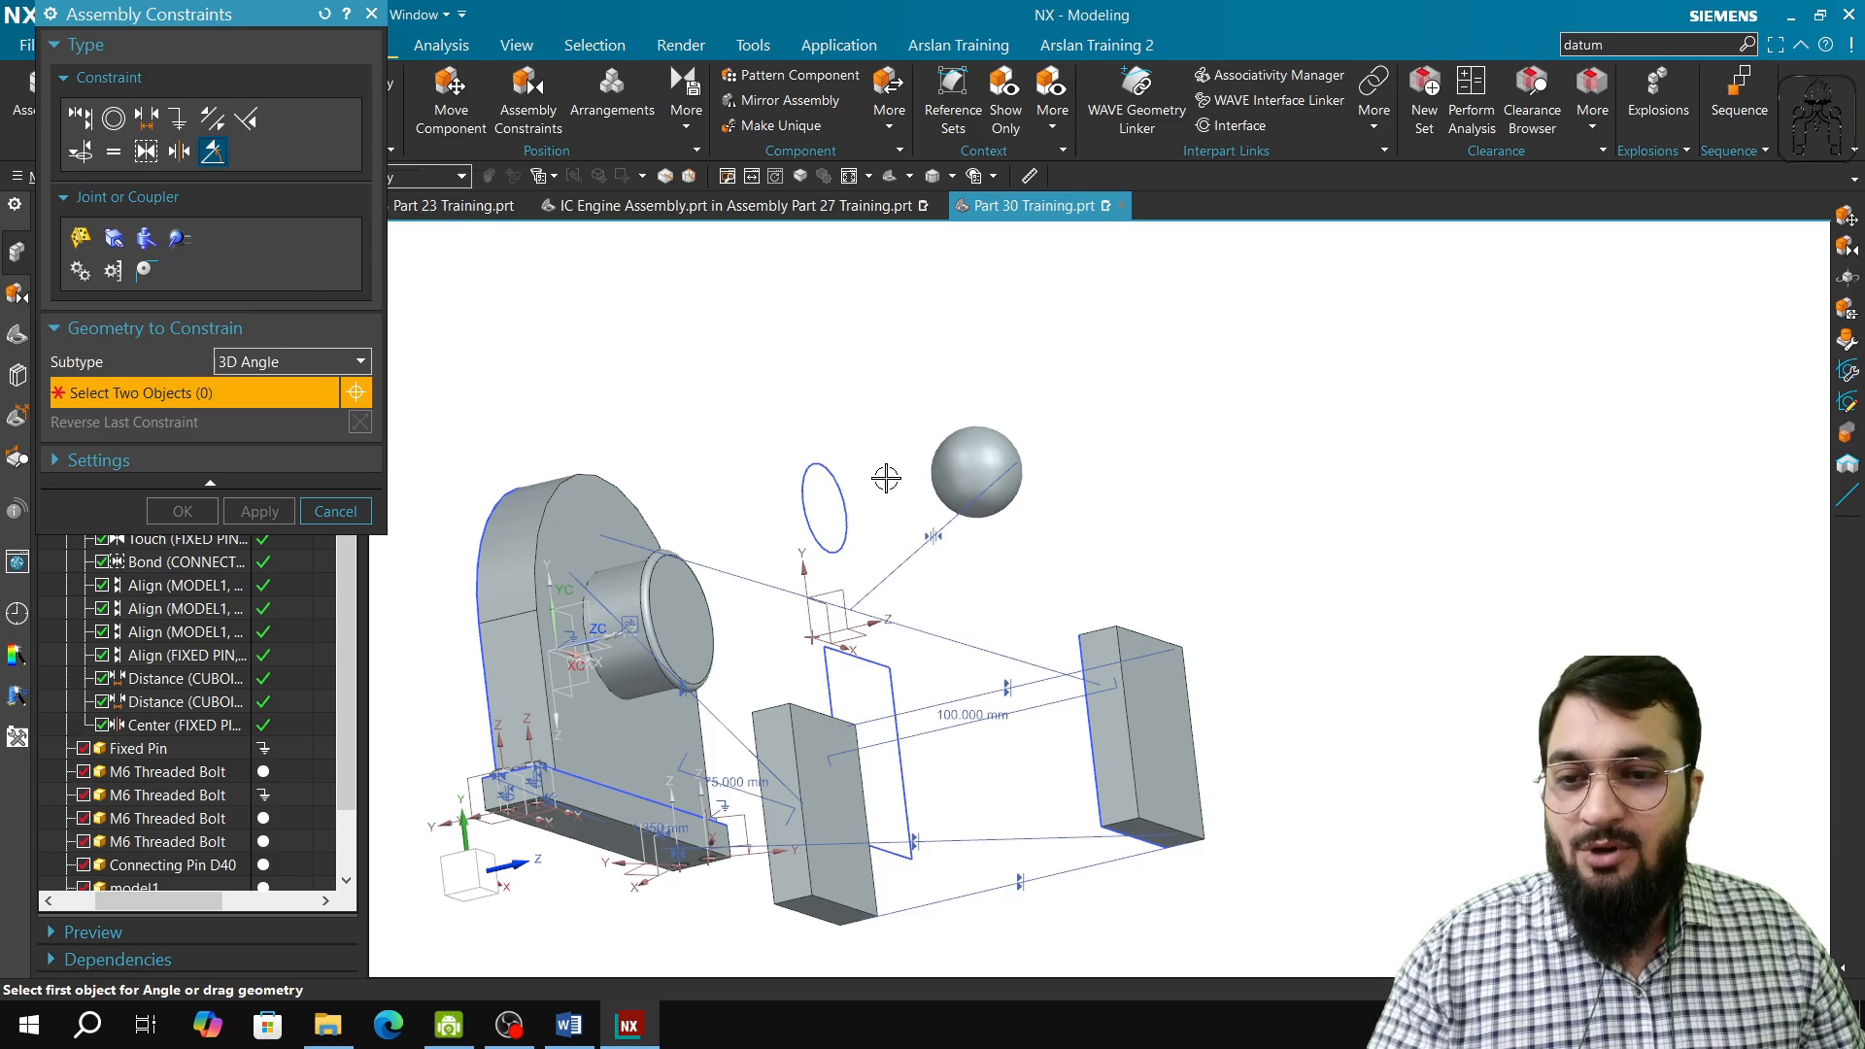
{"action": "scroll", "coordinate": [886, 478], "scroll_direction": "up", "scroll_amount": 3}
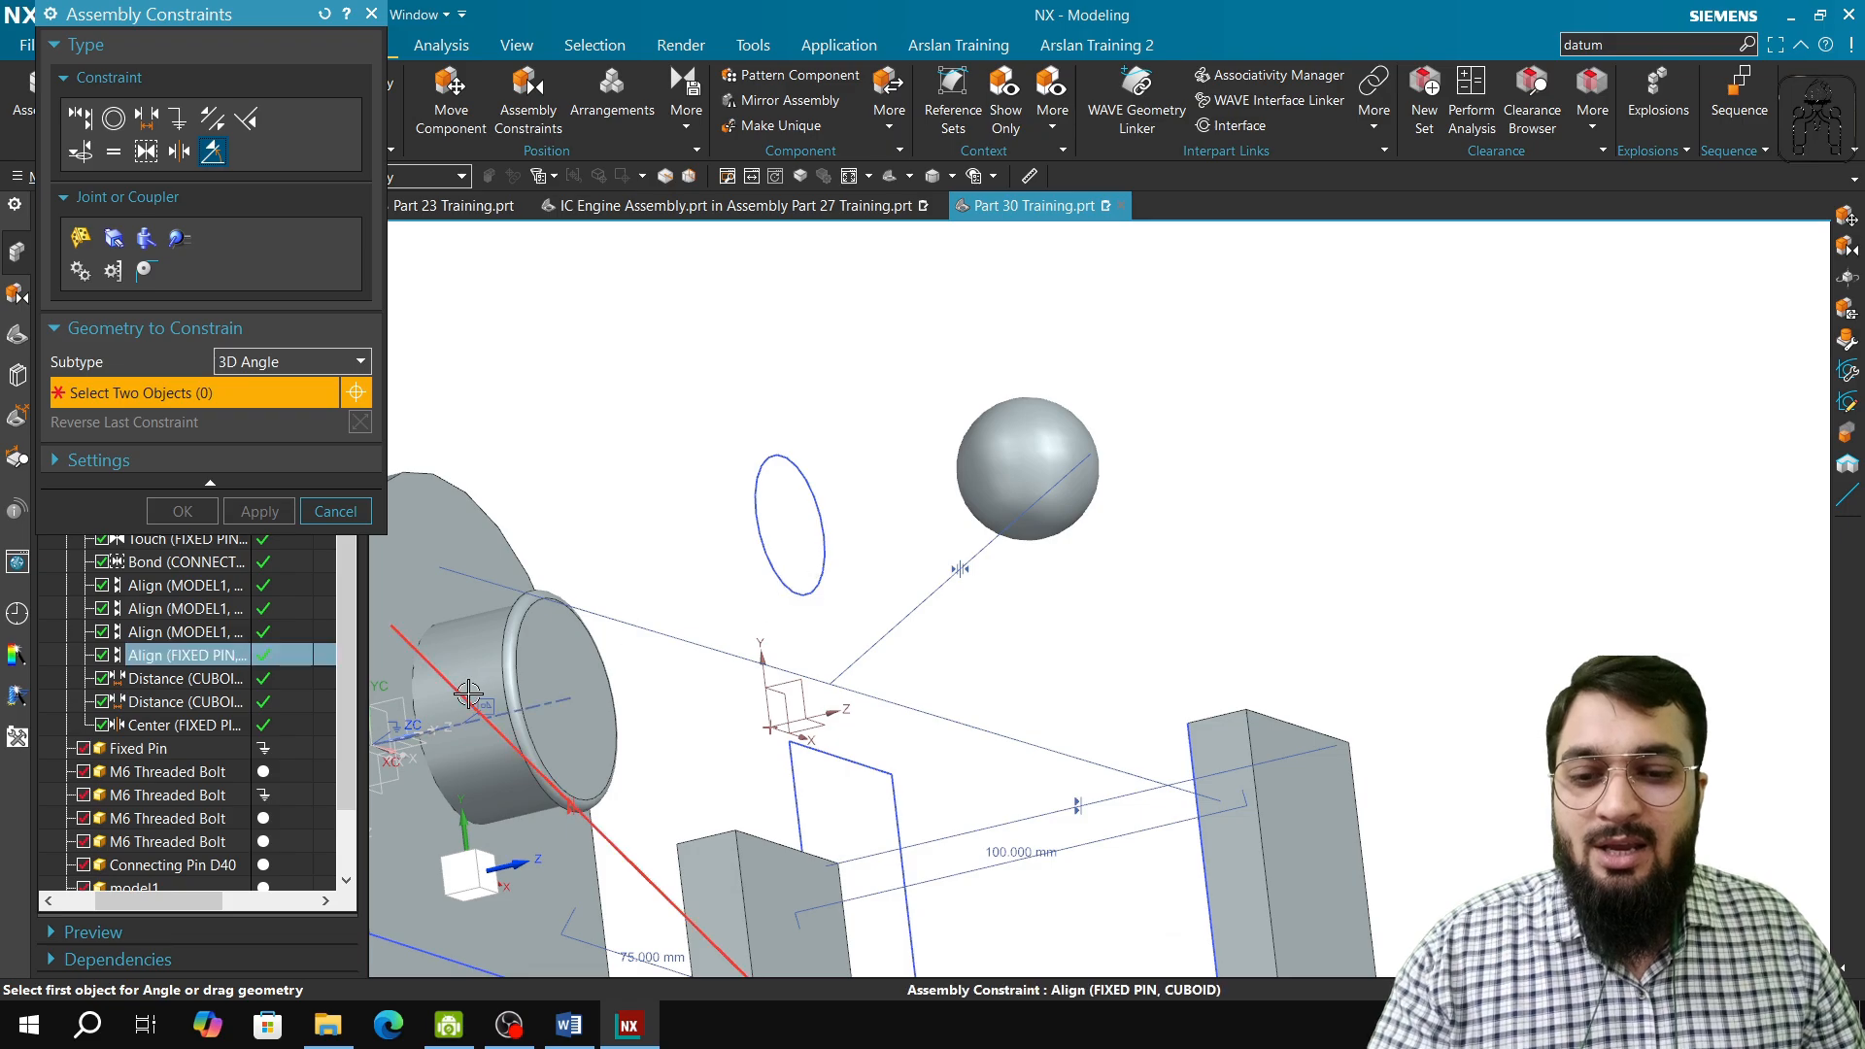
{"action": "left_click", "coordinate": [320, 511]}
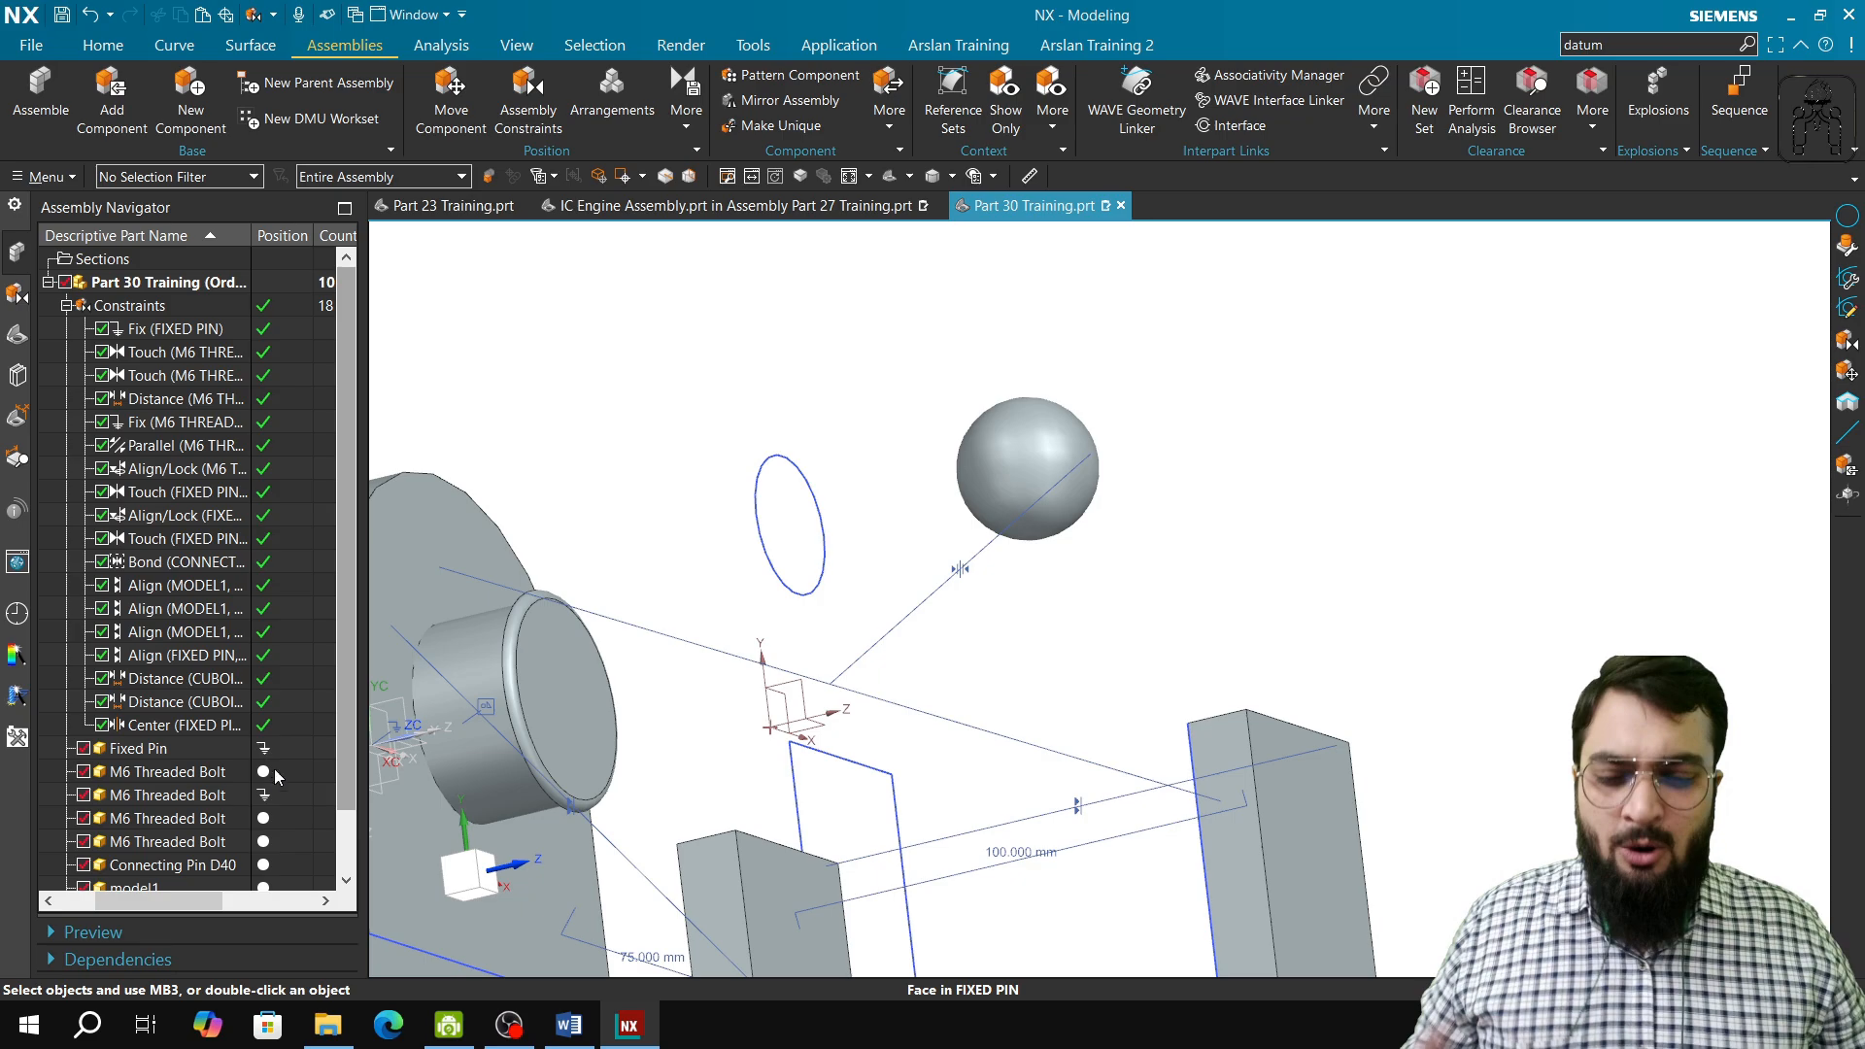
{"action": "left_click", "coordinate": [449, 1026]}
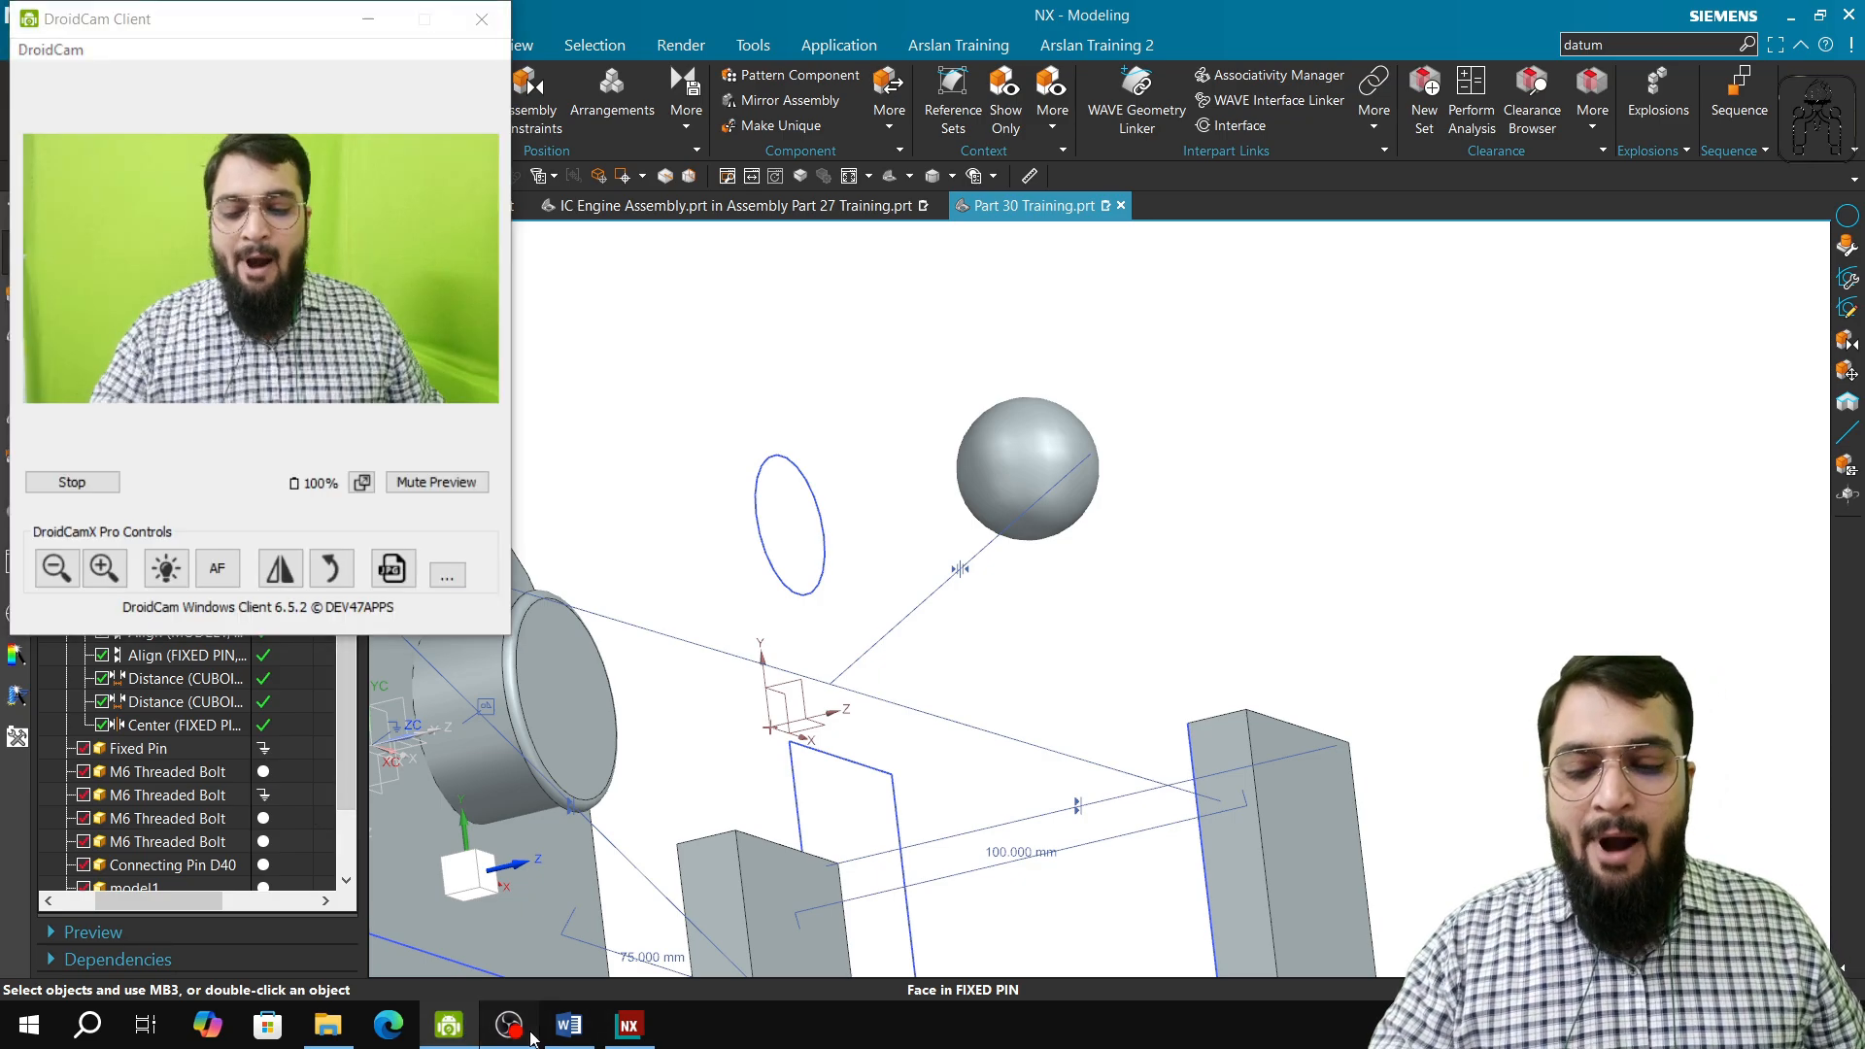
{"action": "left_click", "coordinate": [509, 1025]}
{"action": "left_click", "coordinate": [186, 750]}
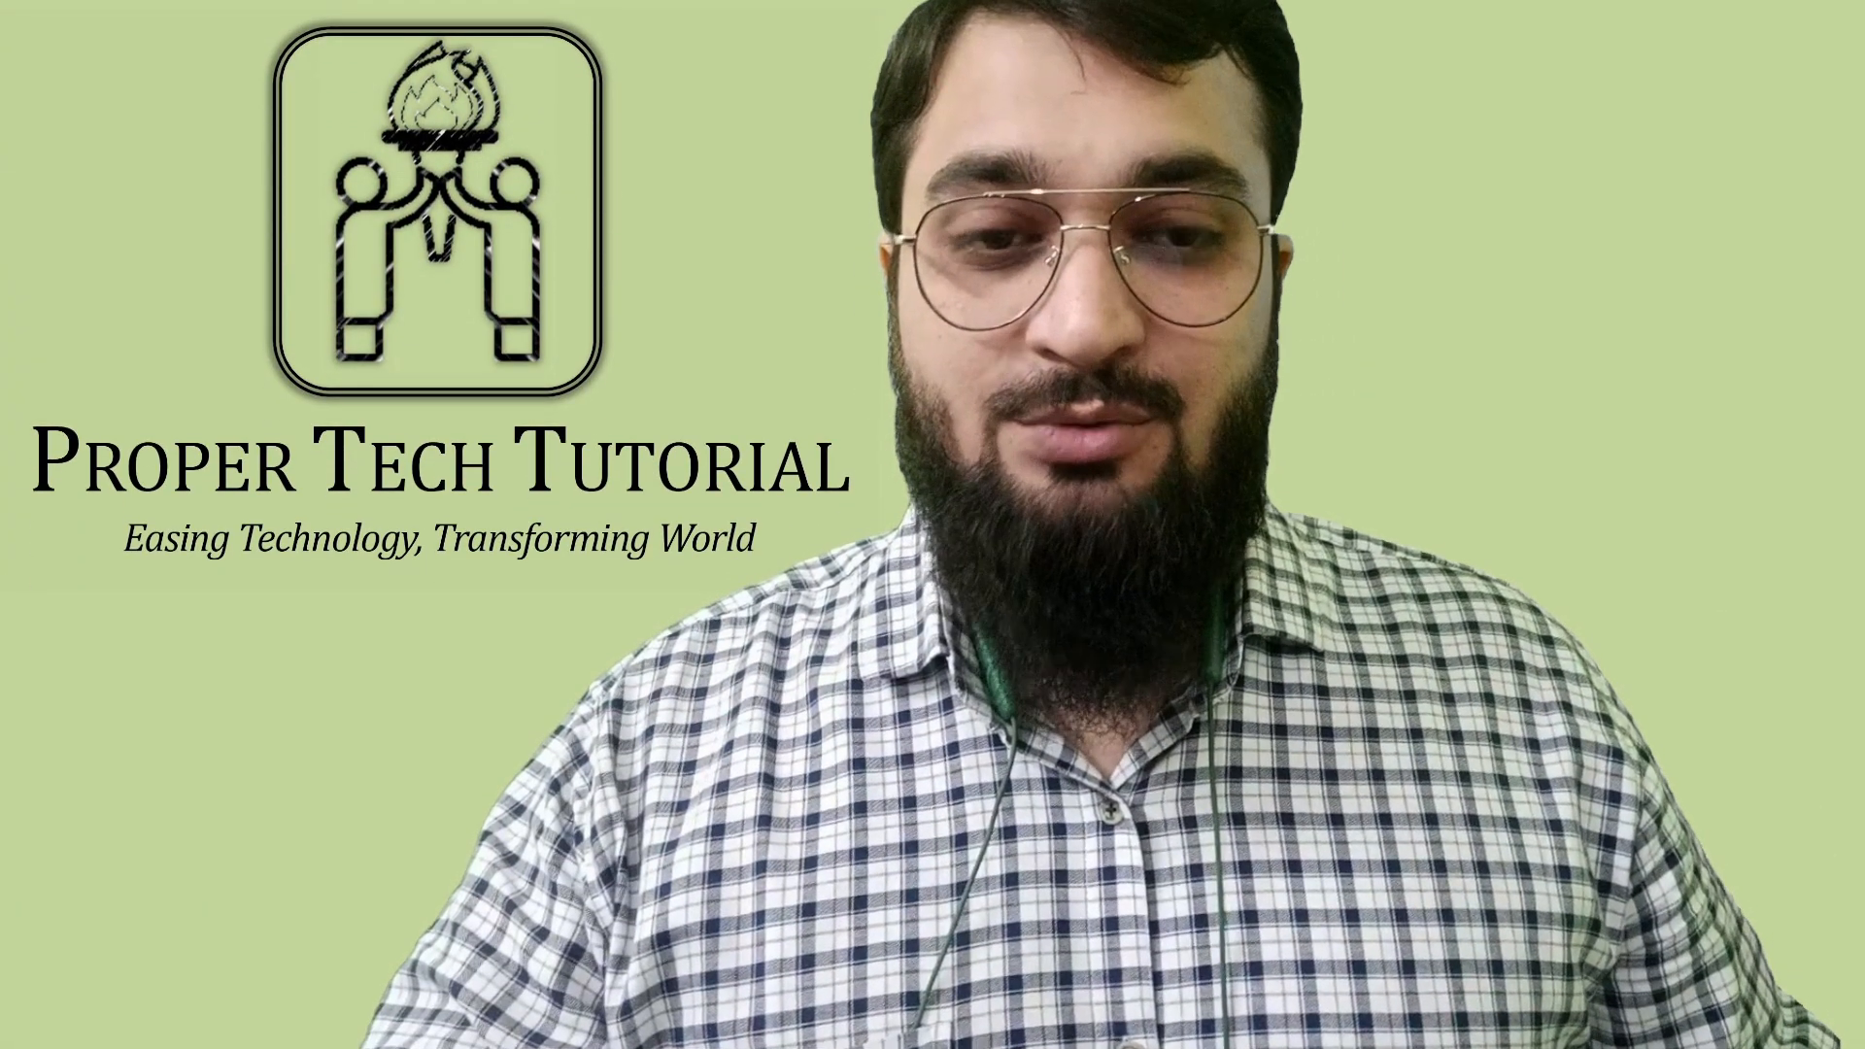